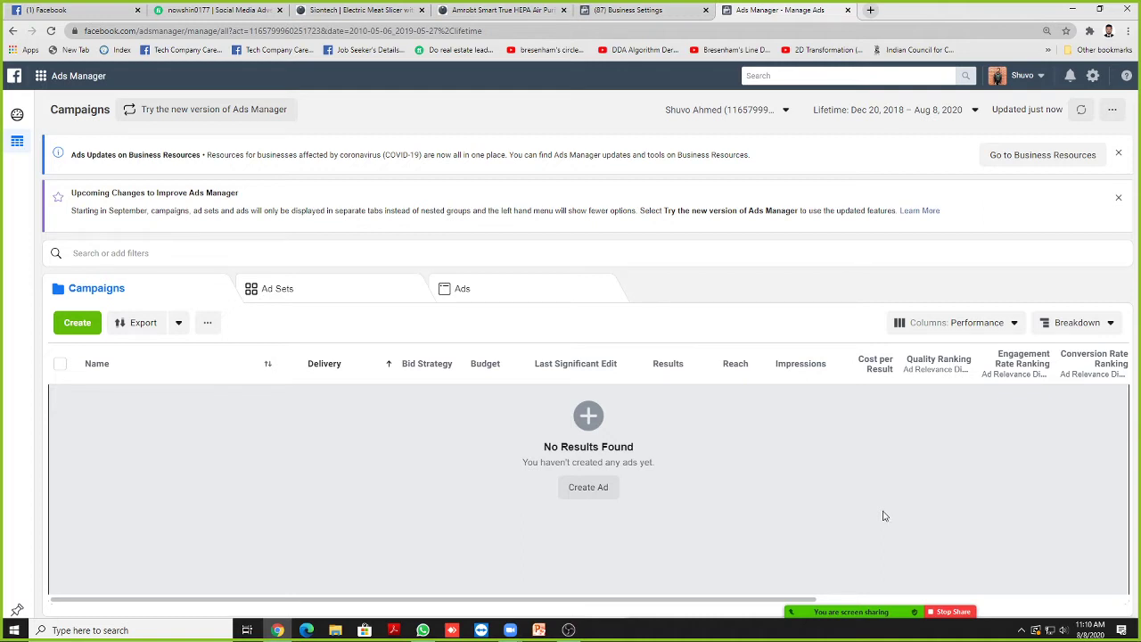
Step: Check the meeting's participant list and get its window out of the way
{"action": "left_click", "coordinate": [840, 604]}
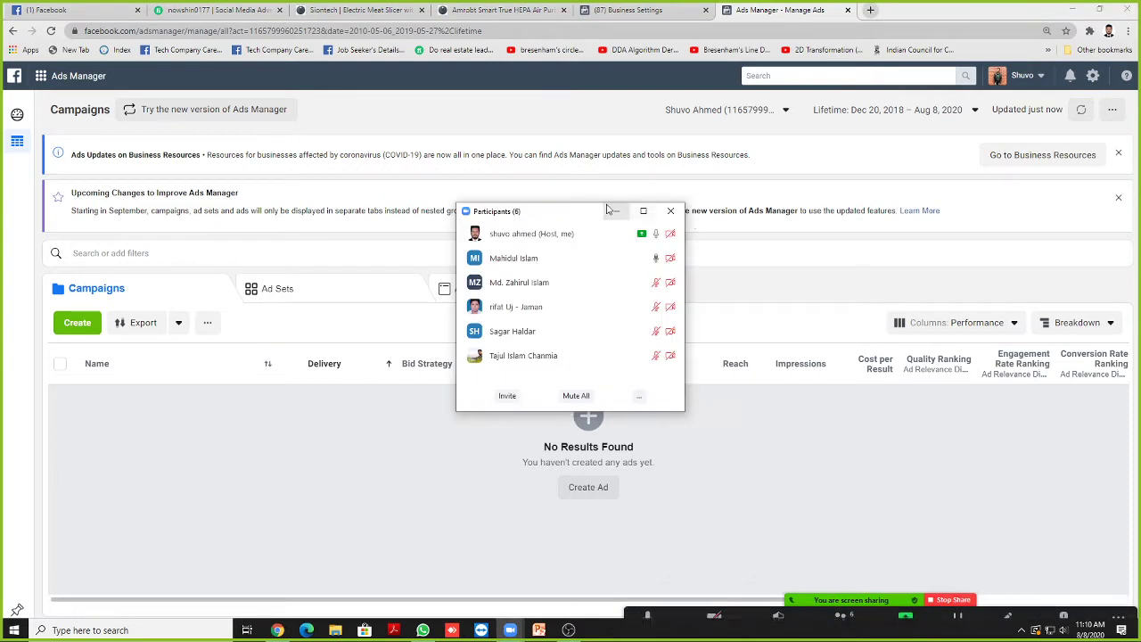
{"action": "left_click_drag", "start_coordinate": [596, 211], "coordinate": [881, 214]}
{"action": "left_click", "coordinate": [882, 213]}
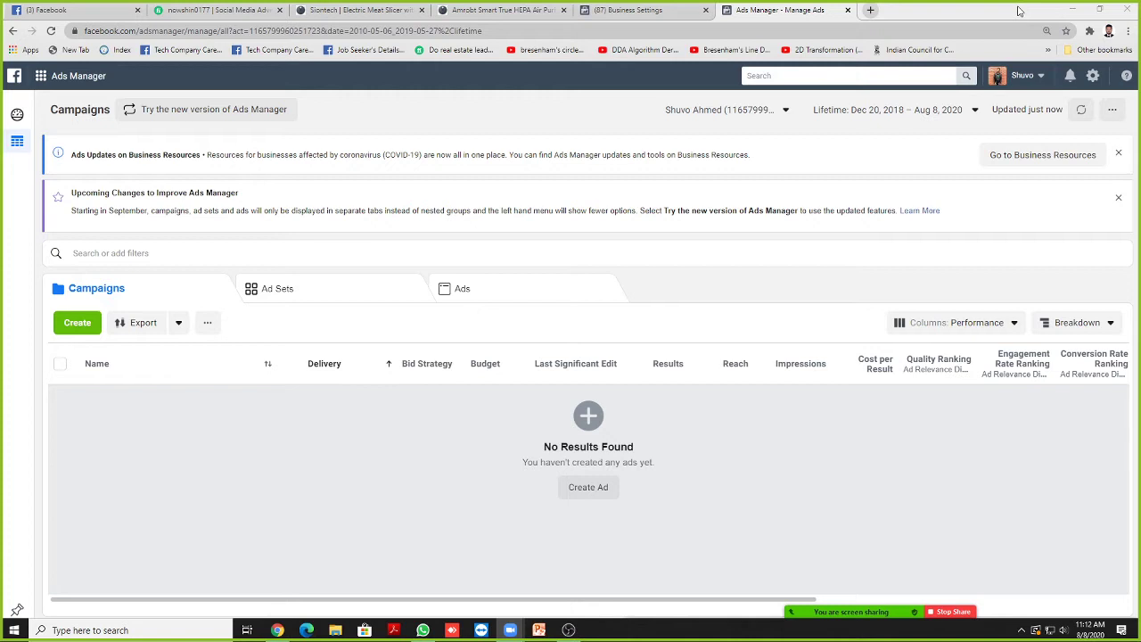
Step: Open Facebook Ads Manager in a new browser tab and start a new campaign from scratch, discarding the saved Reach draft
{"action": "left_click", "coordinate": [871, 10]}
{"action": "type", "text": "fa"}
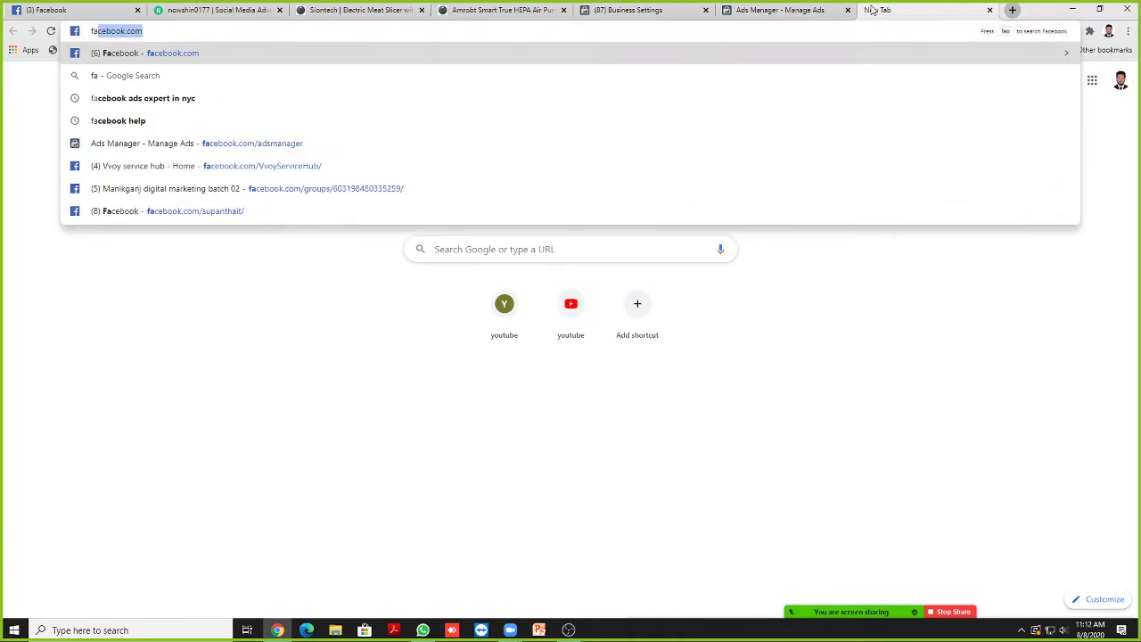
{"action": "left_click", "coordinate": [526, 143]}
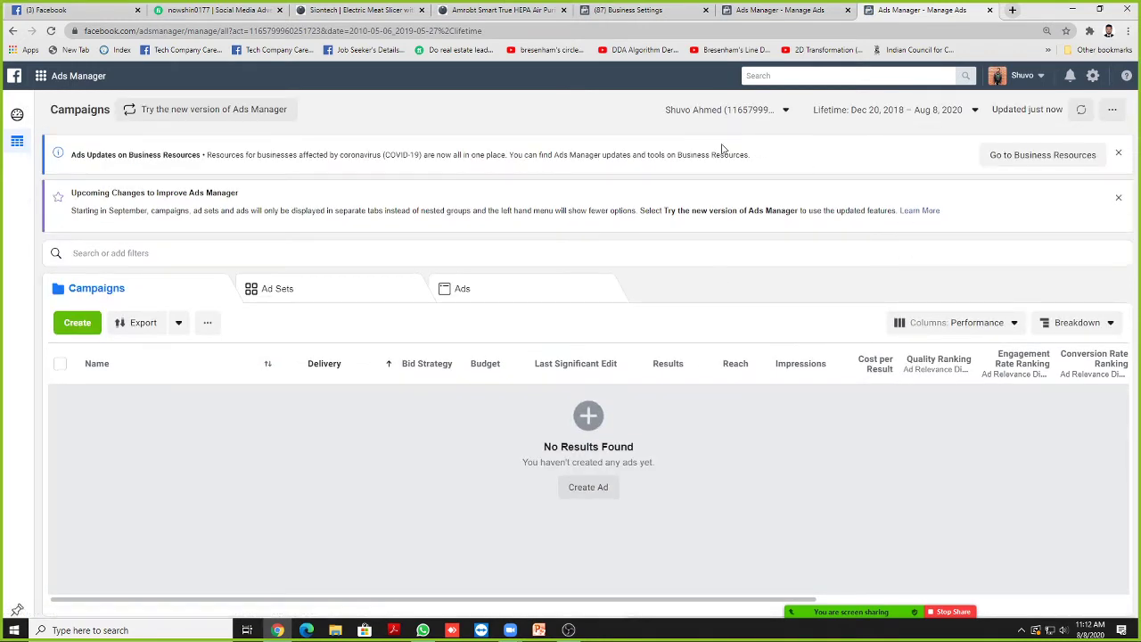
{"action": "left_click", "coordinate": [77, 323]}
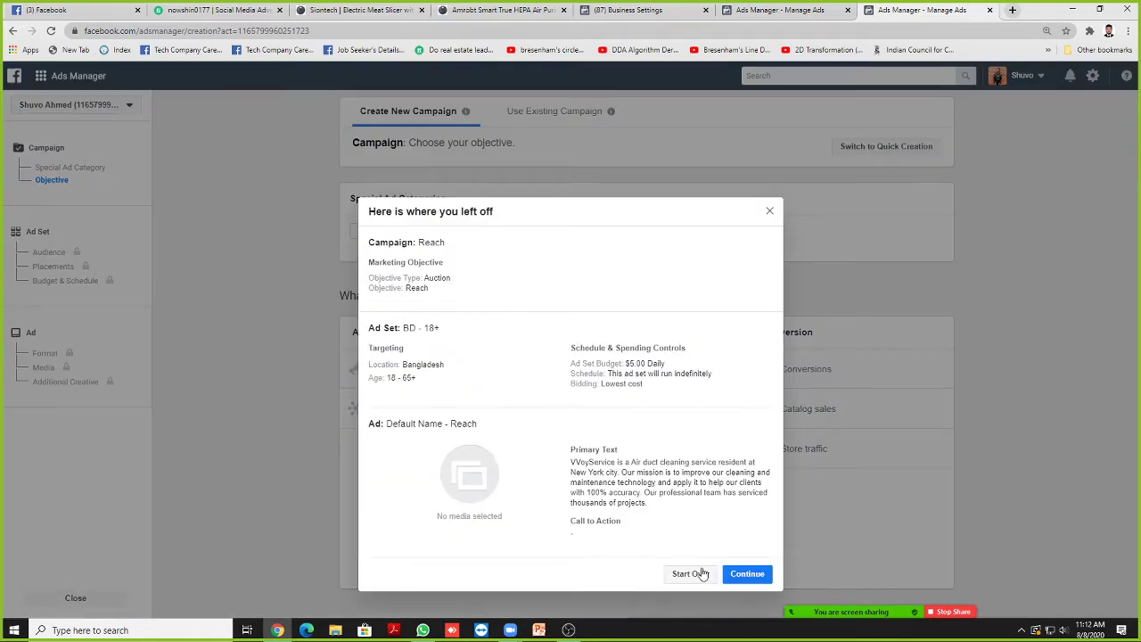
{"action": "left_click", "coordinate": [689, 571]}
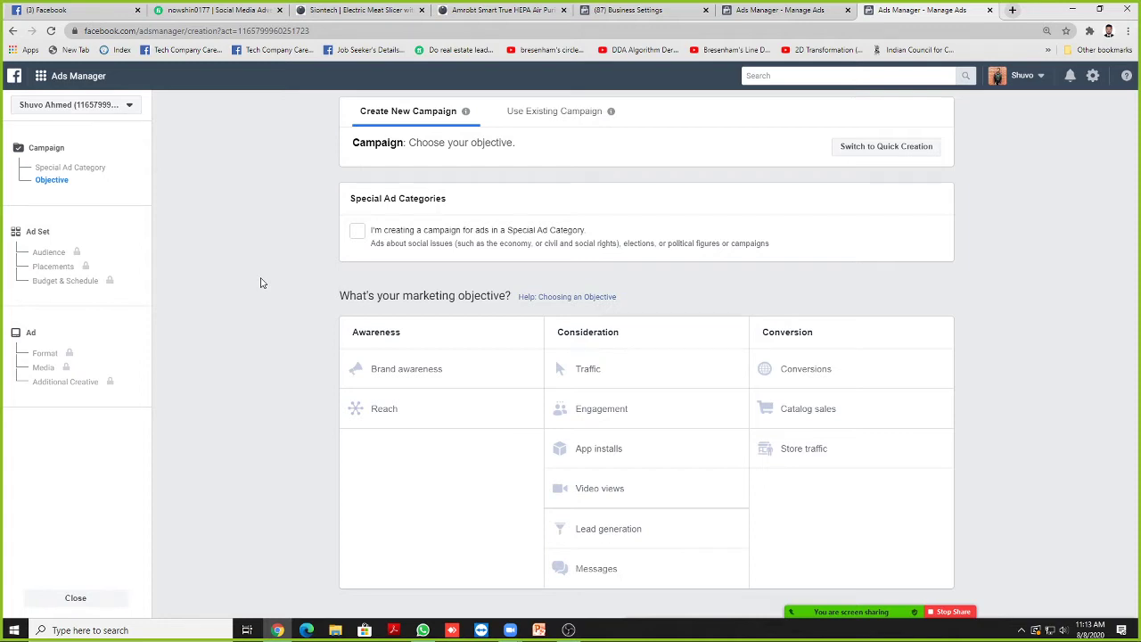
Step: Search Google for "what is fb retargeting" in a new browser tab
{"action": "left_click", "coordinate": [774, 10]}
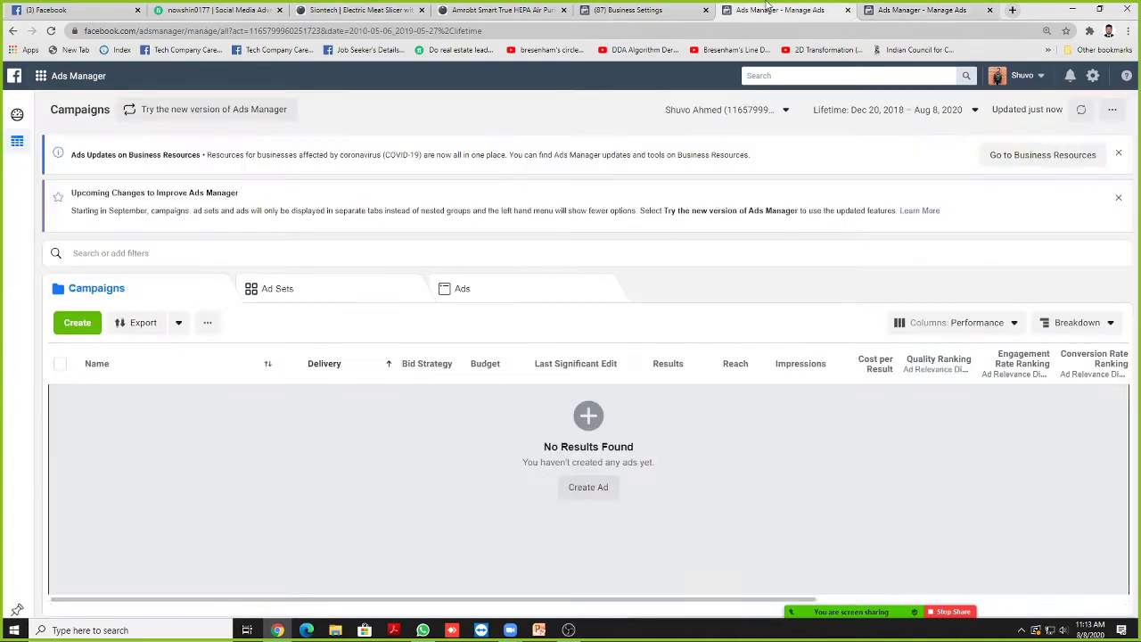
{"action": "left_click", "coordinate": [961, 15]}
{"action": "left_click", "coordinate": [1011, 10]}
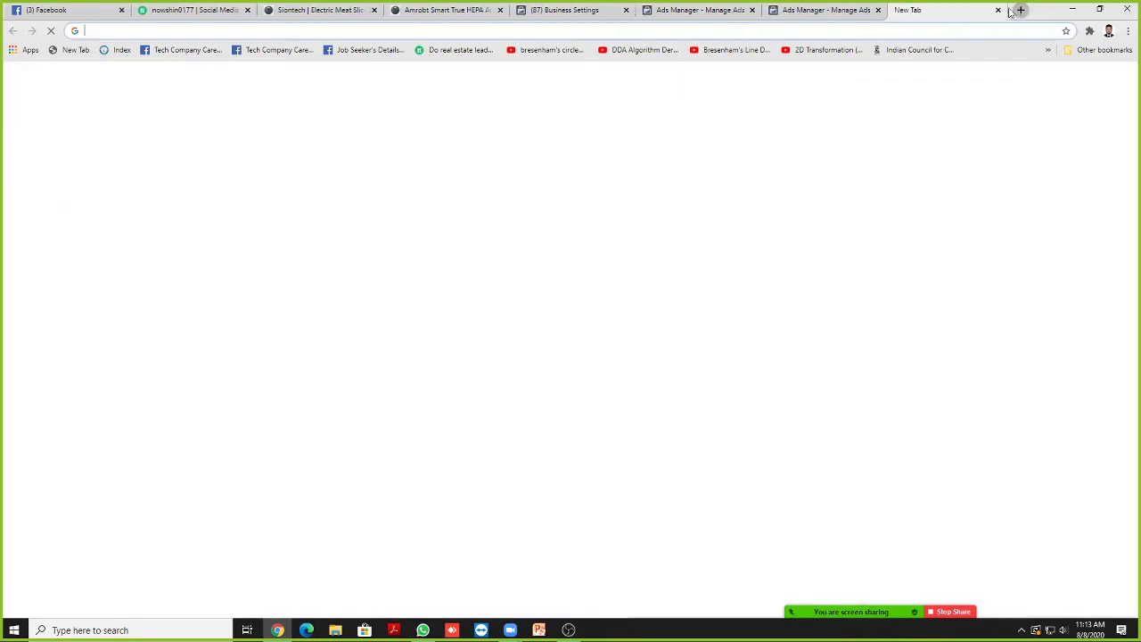
{"action": "type", "text": "wh"}
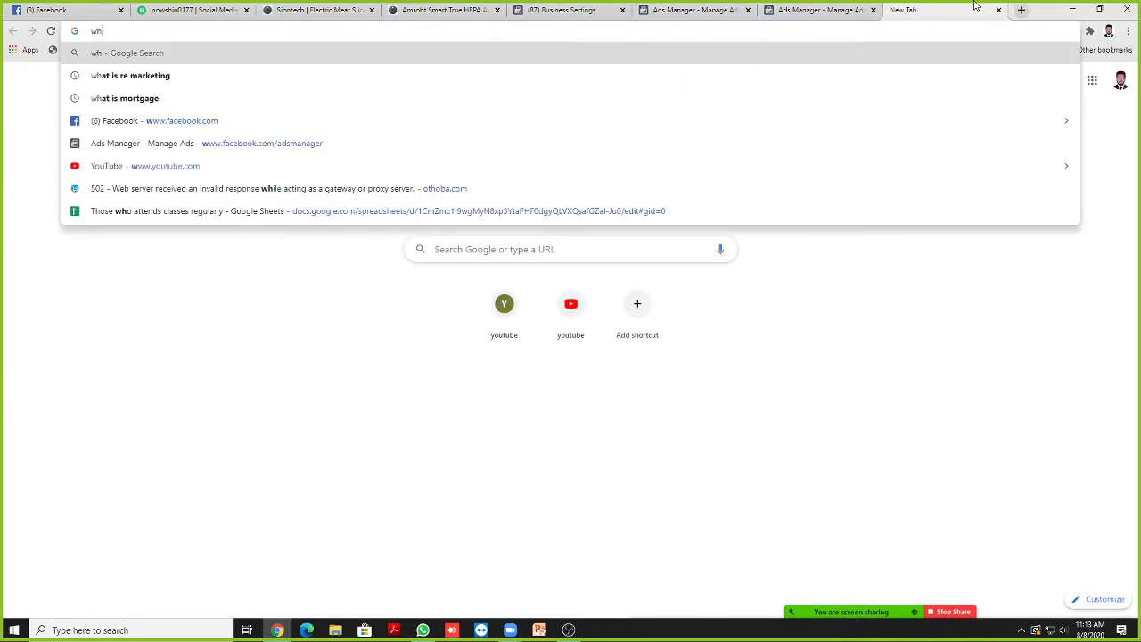
{"action": "type", "text": "at i"}
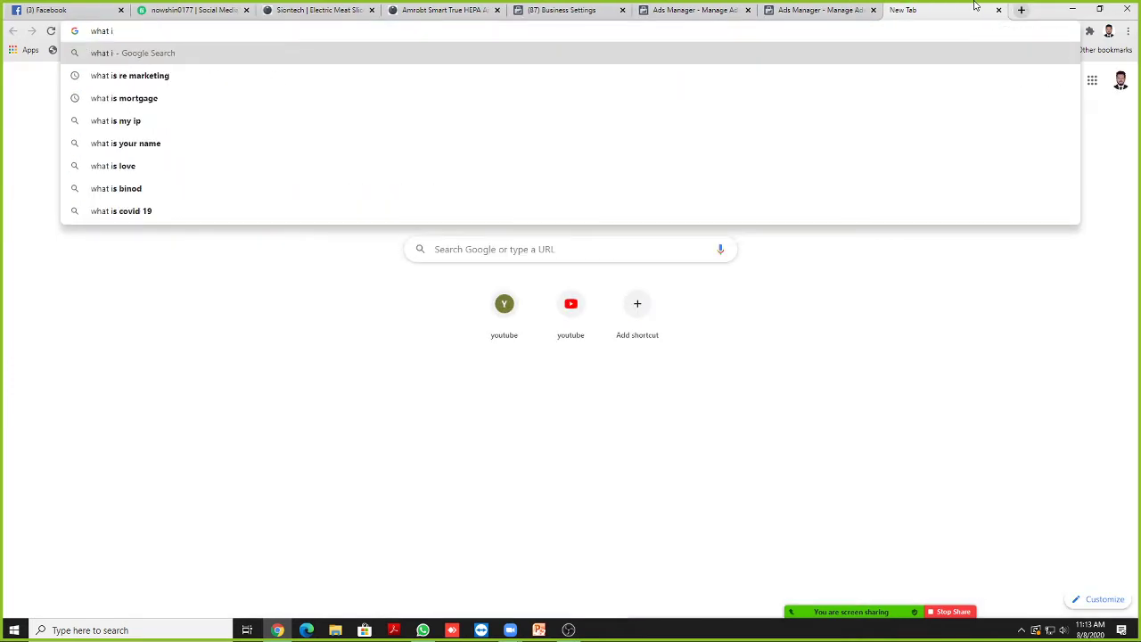
{"action": "type", "text": "s fb r"}
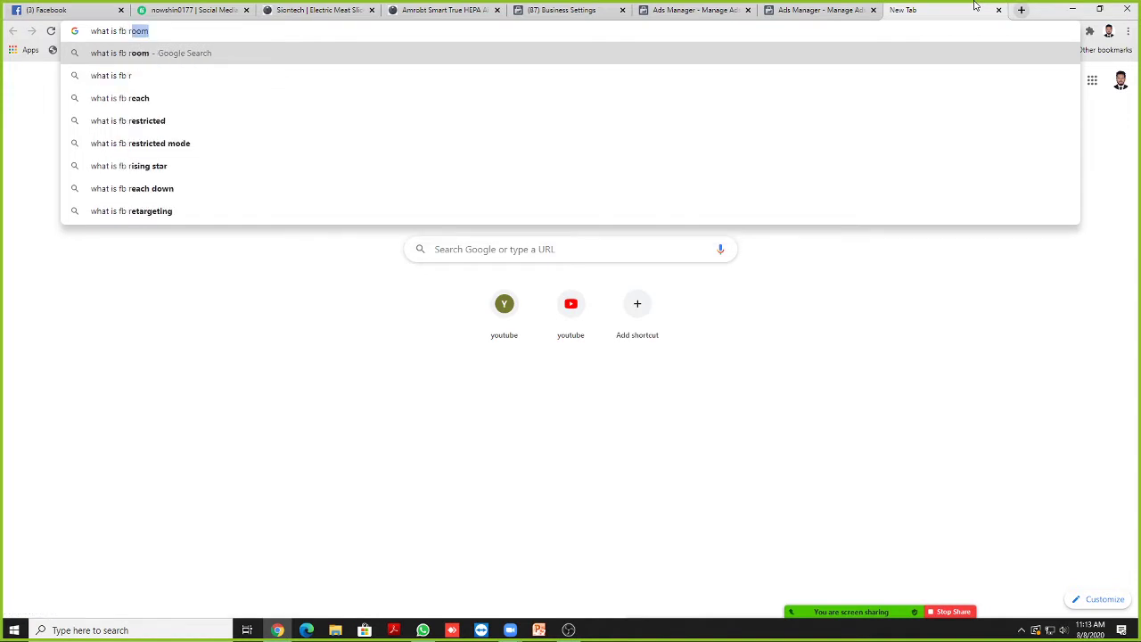
{"action": "type", "text": "et"}
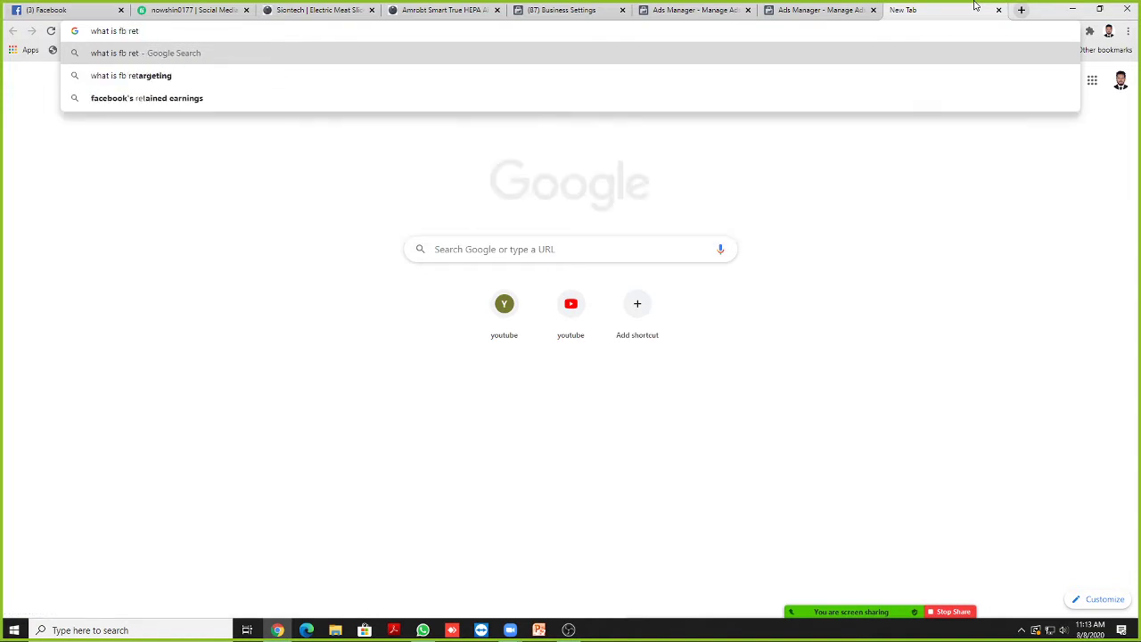
{"action": "key", "text": "Down"}
{"action": "key", "text": "Return"}
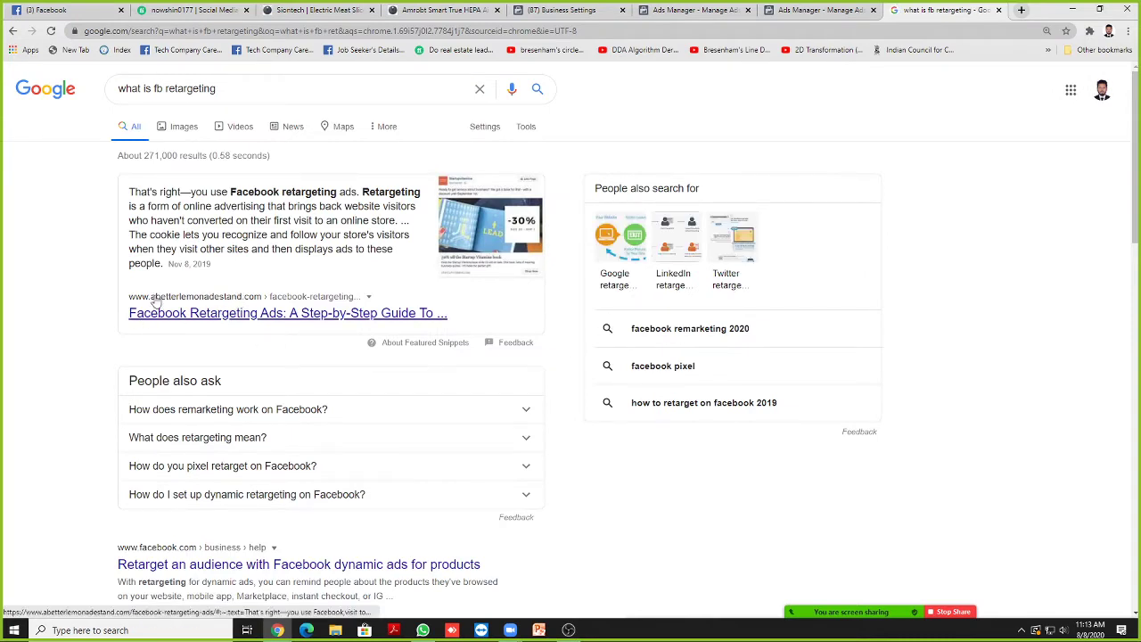
Step: Open the "Facebook Retargeting Ads: A Step-by-Step Guide" and "Retarget an audience with Facebook dynamic ads for products" results in new tabs
{"action": "right_click", "coordinate": [185, 319]}
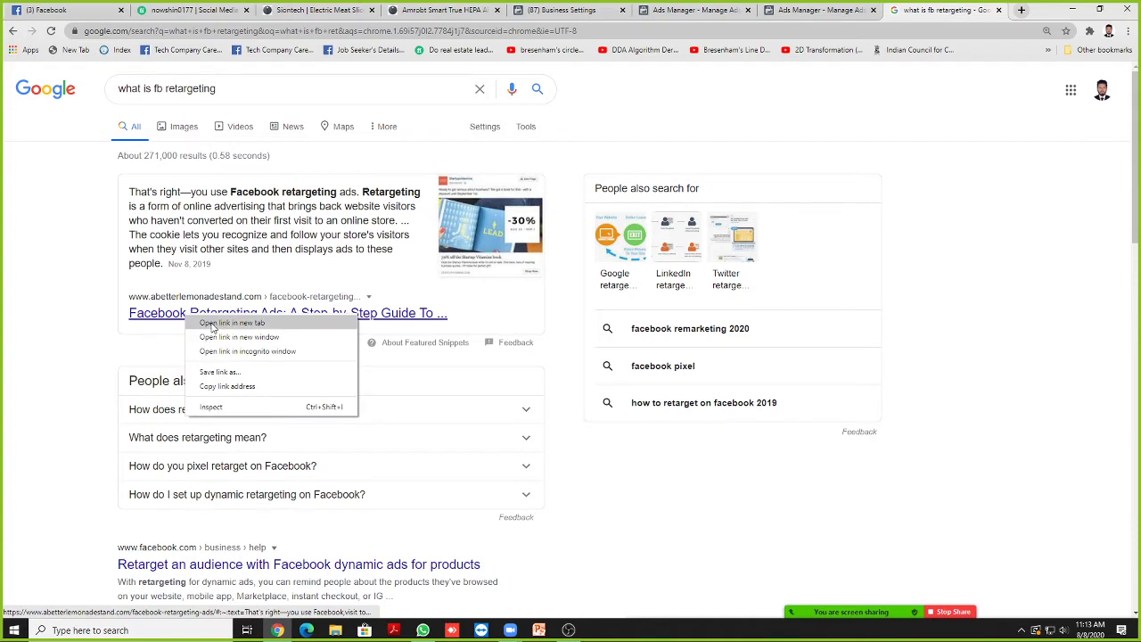
{"action": "left_click", "coordinate": [212, 324]}
{"action": "scroll", "coordinate": [204, 327], "scroll_direction": "down", "scroll_amount": 3}
{"action": "scroll", "coordinate": [170, 268], "scroll_direction": "down", "scroll_amount": 1}
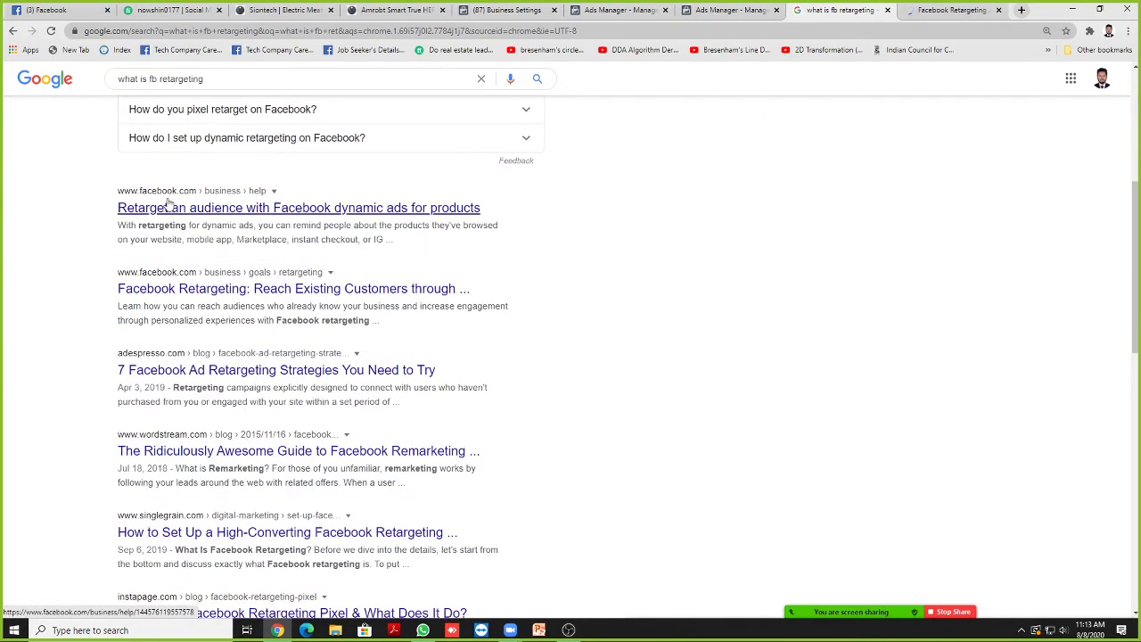
{"action": "right_click", "coordinate": [172, 212]}
{"action": "left_click", "coordinate": [199, 219]}
{"action": "scroll", "coordinate": [187, 227], "scroll_direction": "down", "scroll_amount": 3}
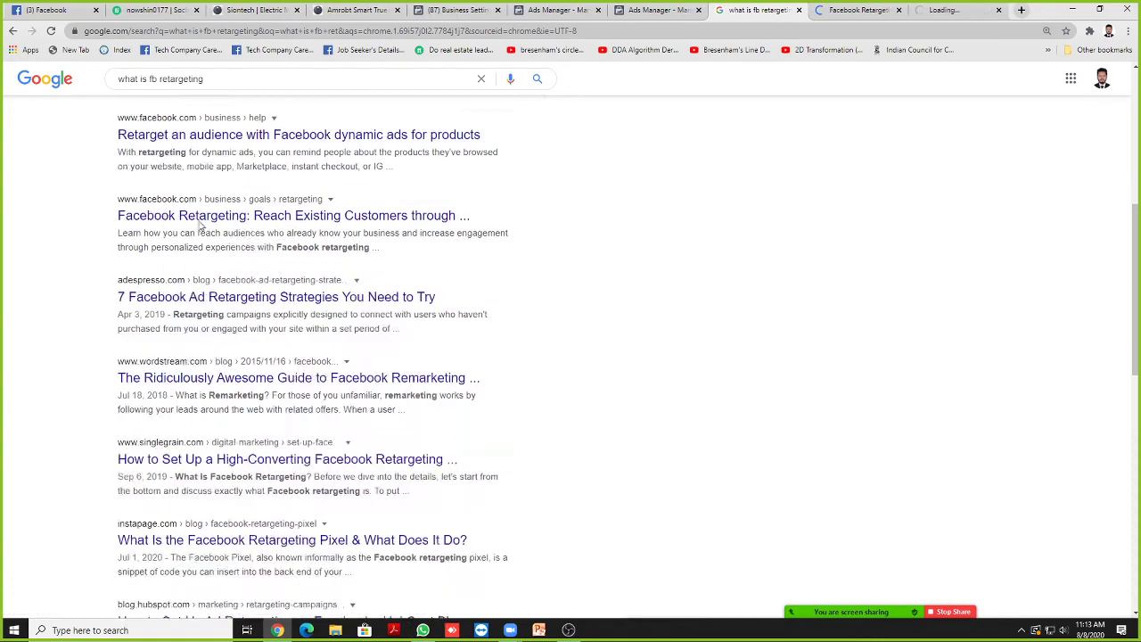
{"action": "scroll", "coordinate": [339, 420], "scroll_direction": "down", "scroll_amount": 3}
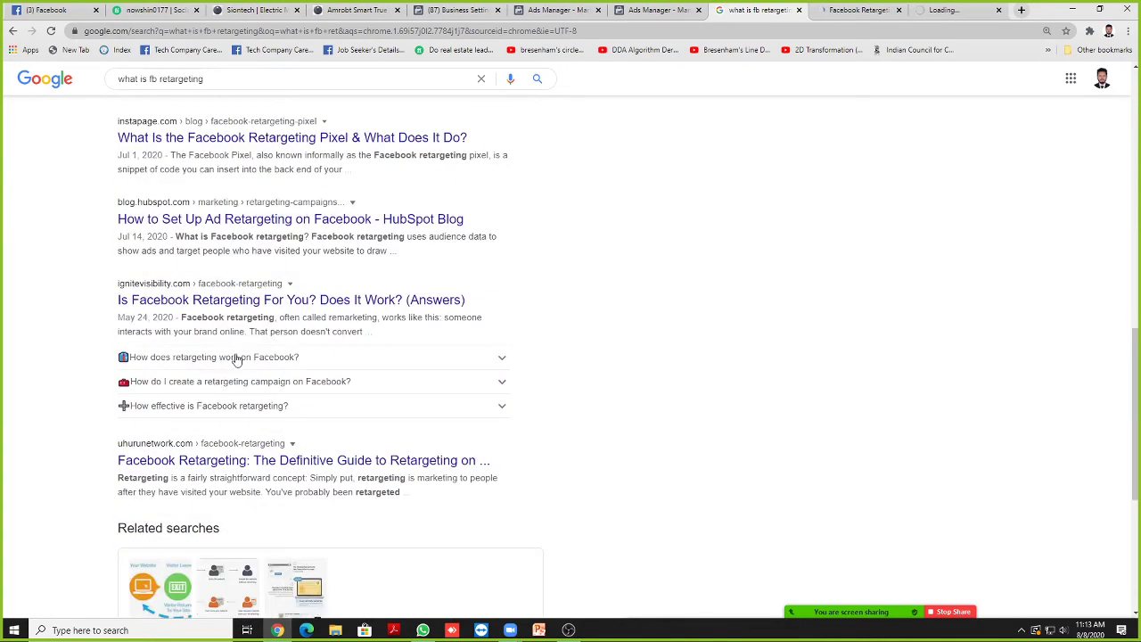
{"action": "scroll", "coordinate": [306, 366], "scroll_direction": "up", "scroll_amount": 8}
Step: Read the "Requirements for retargeting" section of the Business Help Center page, highlighting the Facebook pixel / app events requirement
{"action": "left_click", "coordinate": [854, 10]}
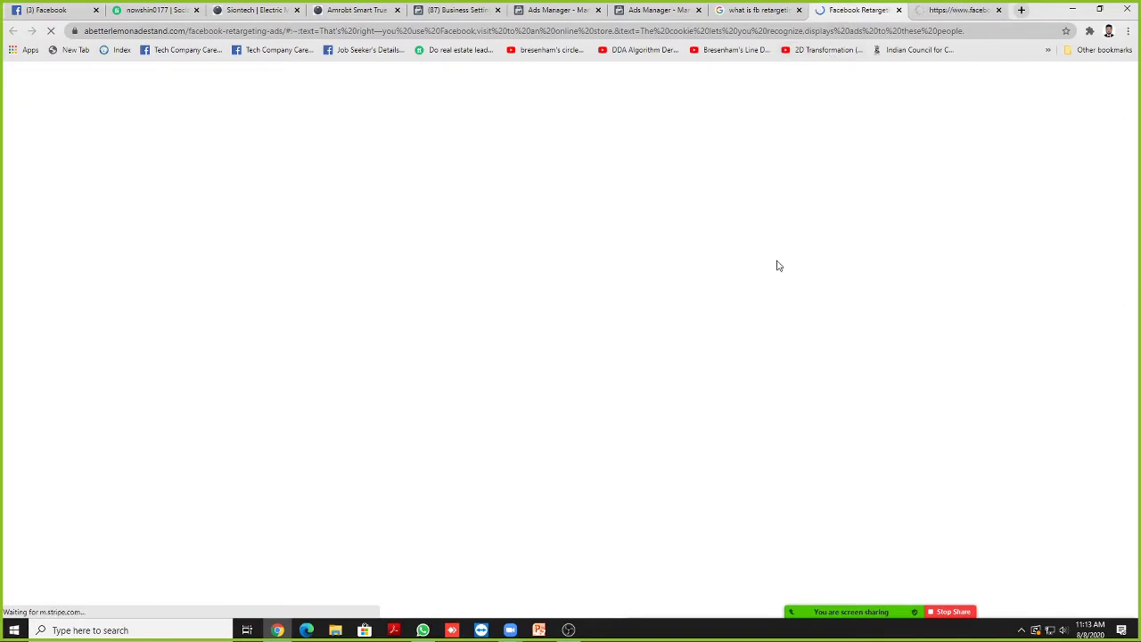
{"action": "left_click", "coordinate": [918, 8]}
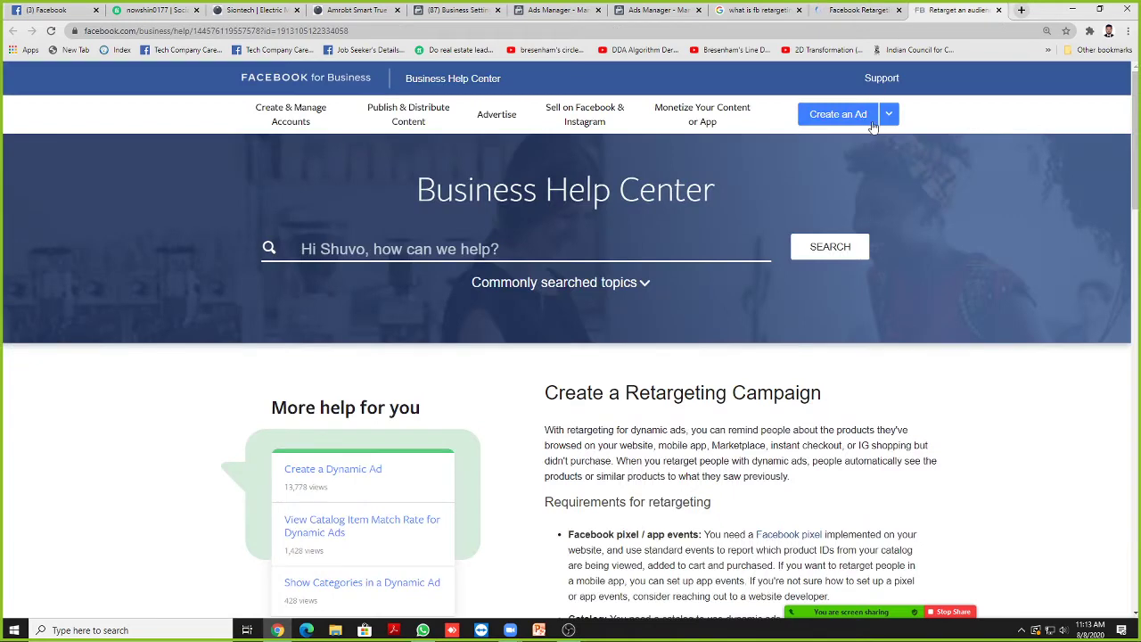
{"action": "scroll", "coordinate": [787, 257], "scroll_direction": "down", "scroll_amount": 3}
{"action": "scroll", "coordinate": [788, 256], "scroll_direction": "down", "scroll_amount": 1}
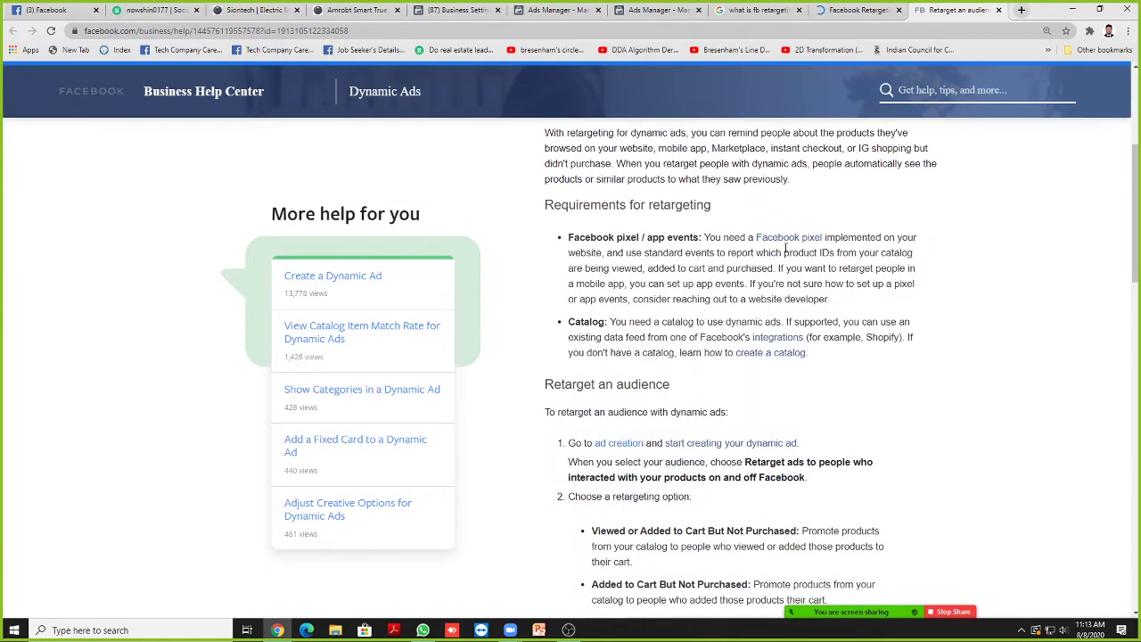
{"action": "left_click_drag", "start_coordinate": [546, 205], "coordinate": [701, 239]}
{"action": "left_click", "coordinate": [716, 208]}
{"action": "left_click", "coordinate": [545, 205]}
{"action": "left_click", "coordinate": [701, 241]}
{"action": "left_click_drag", "start_coordinate": [698, 235], "coordinate": [566, 235]}
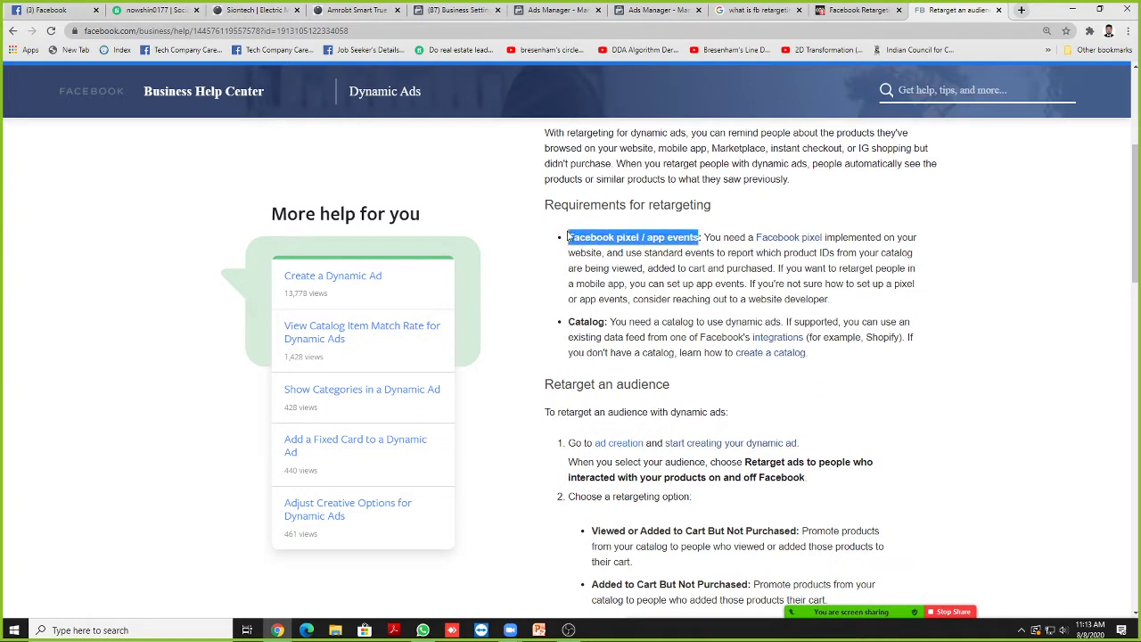
{"action": "left_click", "coordinate": [567, 236]}
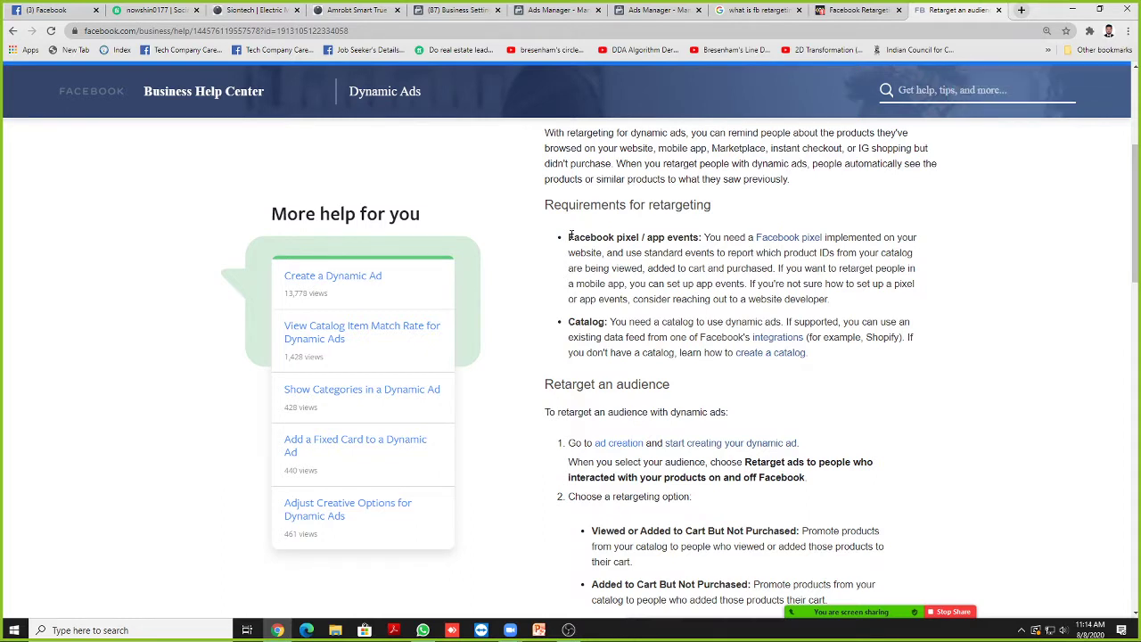
{"action": "left_click_drag", "start_coordinate": [568, 241], "coordinate": [638, 237]}
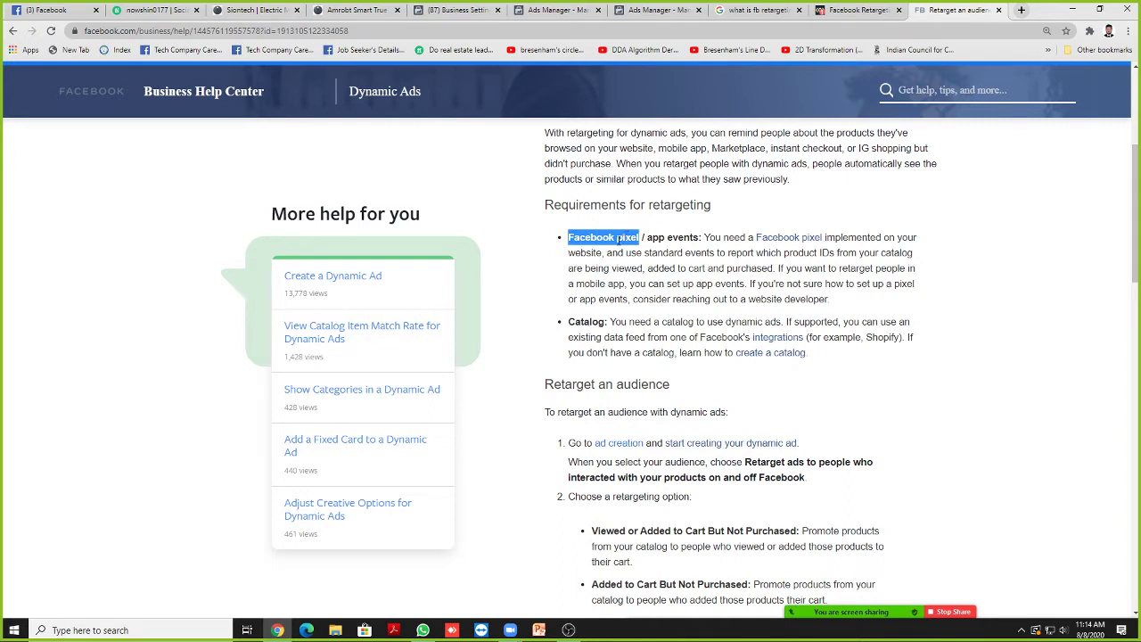
{"action": "left_click", "coordinate": [571, 236]}
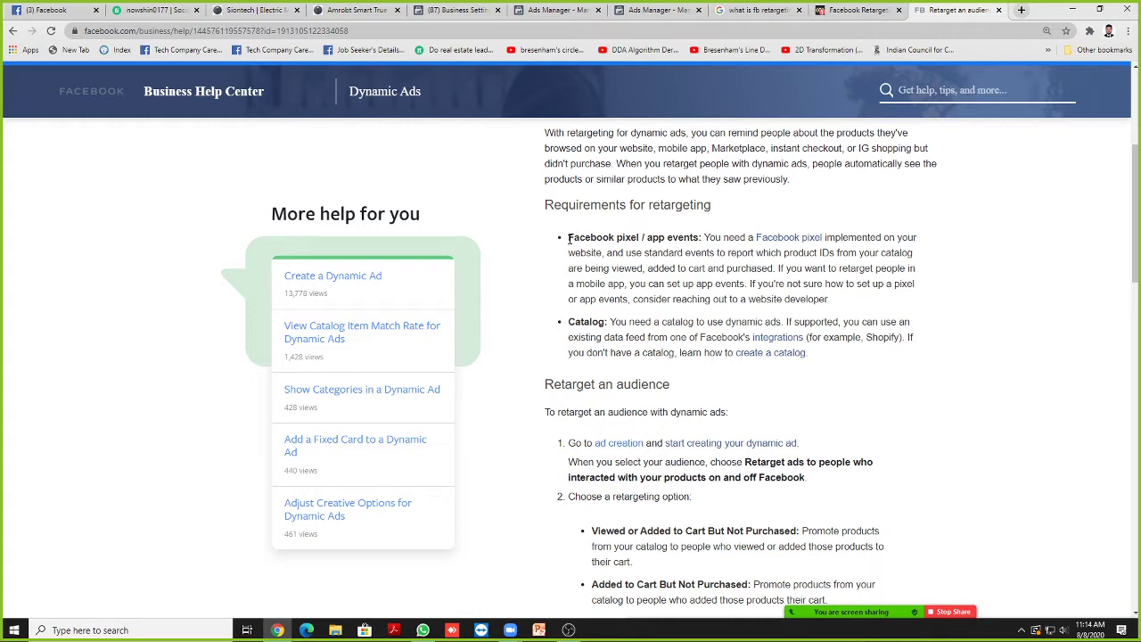
{"action": "left_click_drag", "start_coordinate": [569, 238], "coordinate": [639, 239]}
{"action": "left_click", "coordinate": [634, 241]}
{"action": "scroll", "coordinate": [624, 256], "scroll_direction": "down", "scroll_amount": 1}
Step: Examine the Catalog requirement for retargeting alongside the Facebook pixel one, highlighting the full Catalog paragraph
{"action": "left_click_drag", "start_coordinate": [568, 267], "coordinate": [612, 264]}
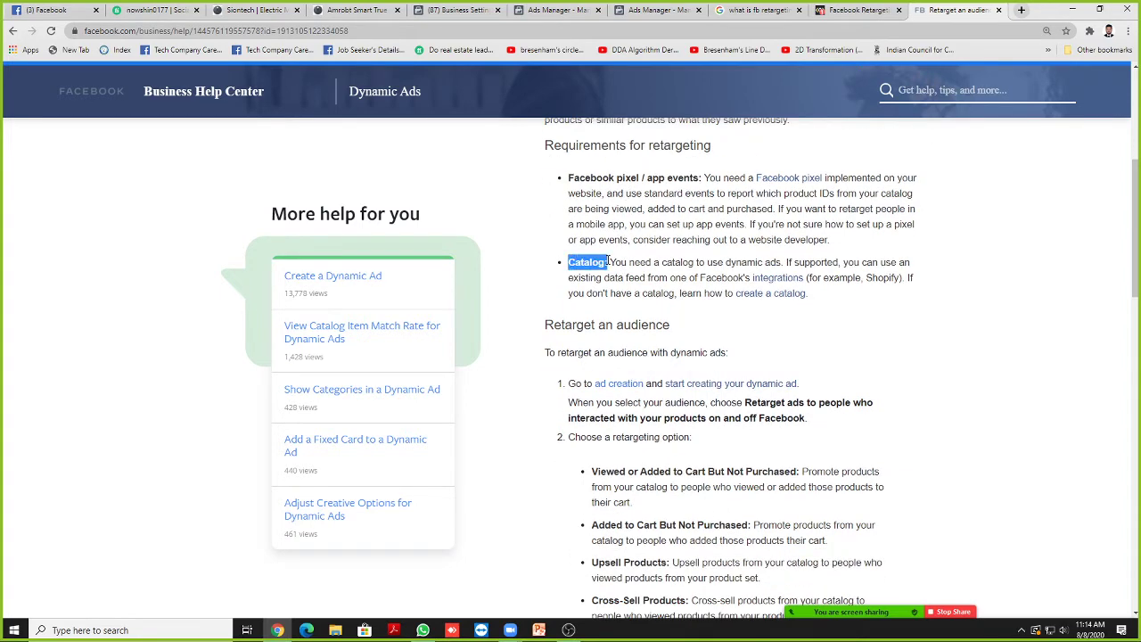
{"action": "left_click", "coordinate": [636, 264]}
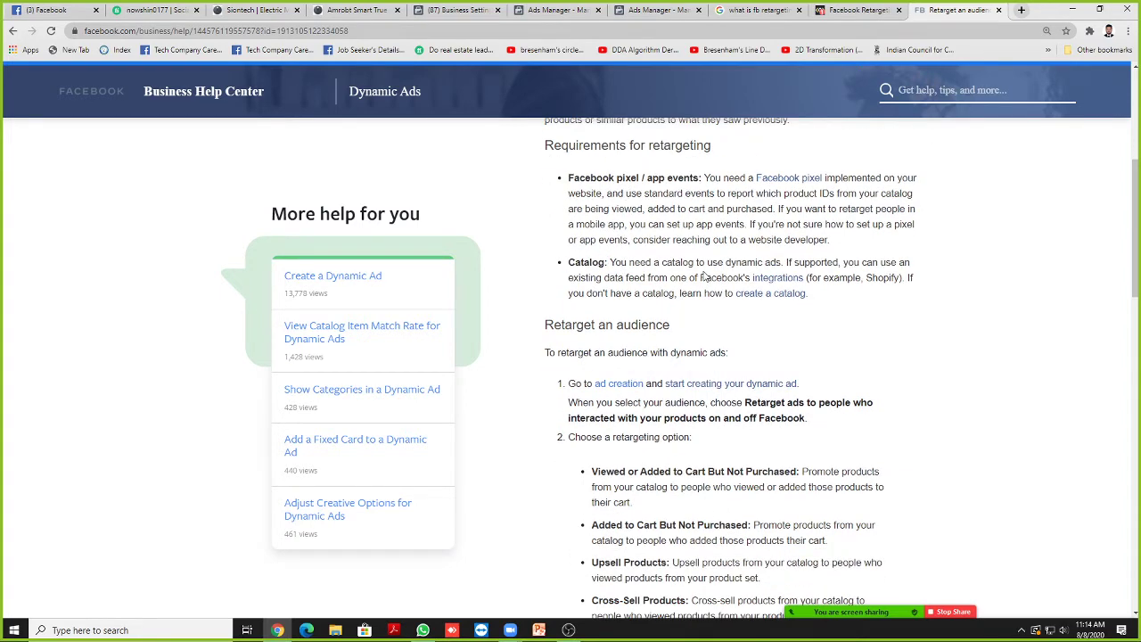
{"action": "scroll", "coordinate": [570, 293], "scroll_direction": "up", "scroll_amount": 4}
{"action": "scroll", "coordinate": [540, 295], "scroll_direction": "down", "scroll_amount": 6}
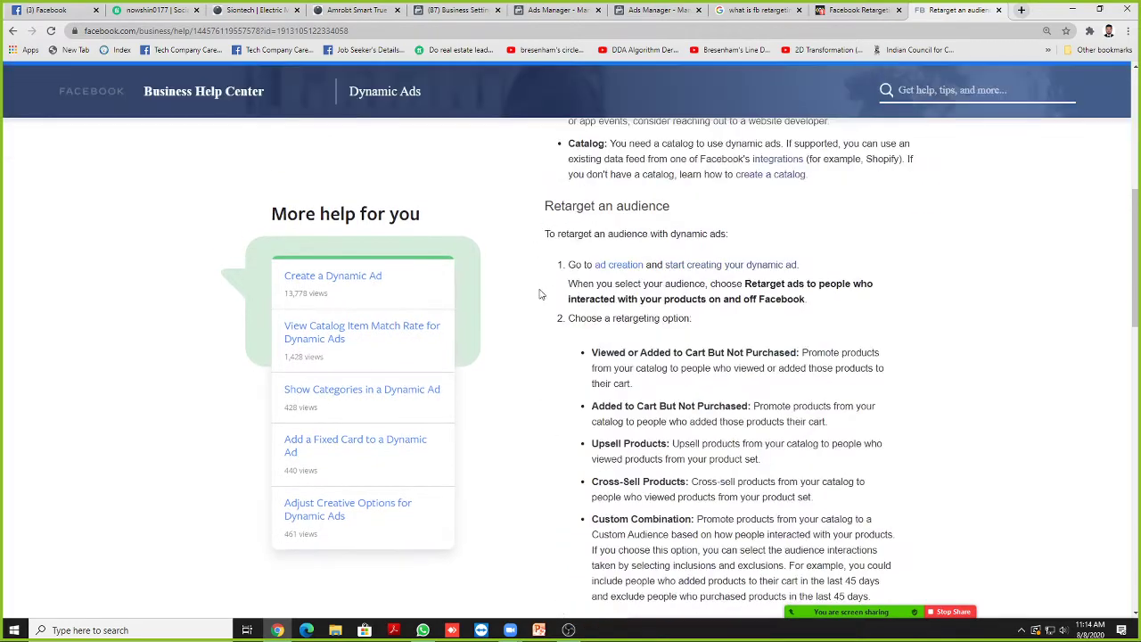
{"action": "scroll", "coordinate": [538, 295], "scroll_direction": "up", "scroll_amount": 3}
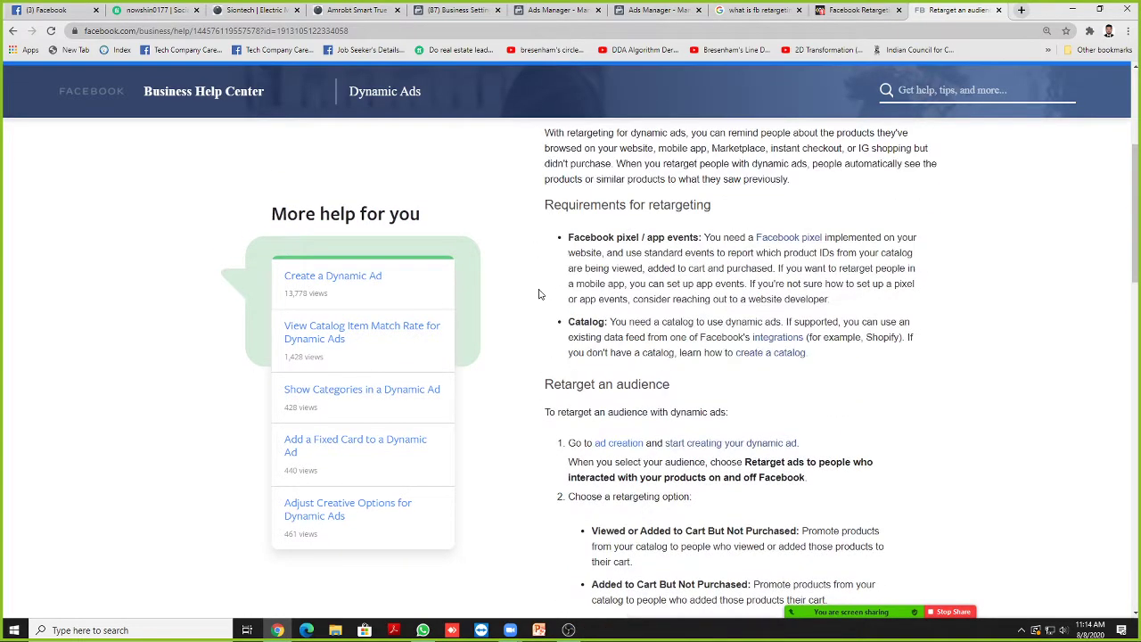
{"action": "left_click_drag", "start_coordinate": [570, 237], "coordinate": [645, 238]}
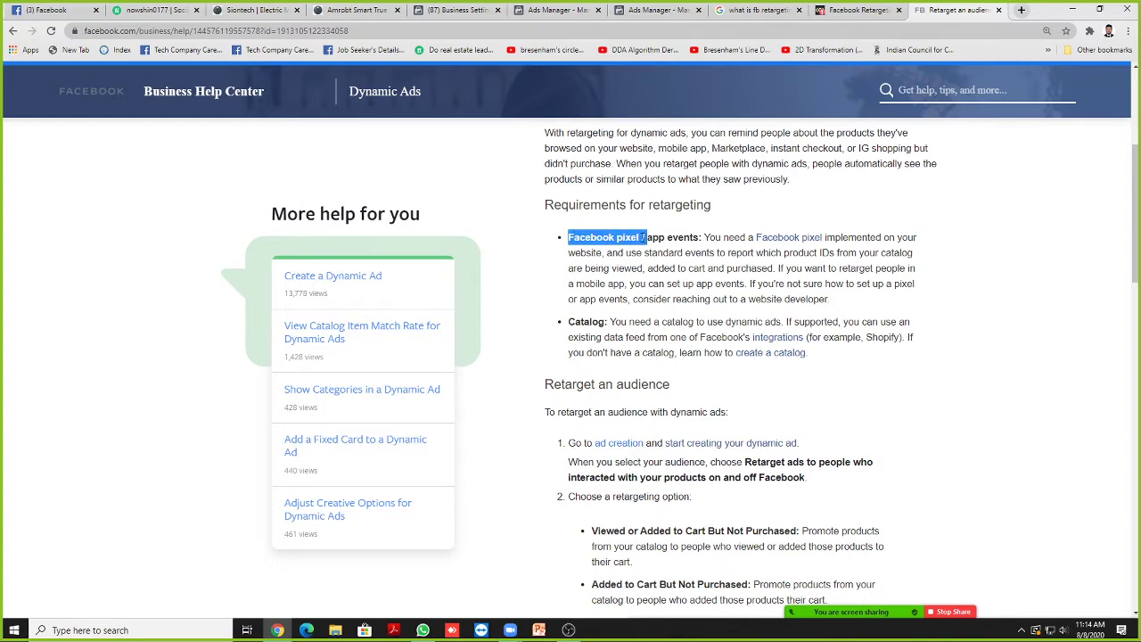
{"action": "scroll", "coordinate": [615, 250], "scroll_direction": "down", "scroll_amount": 1}
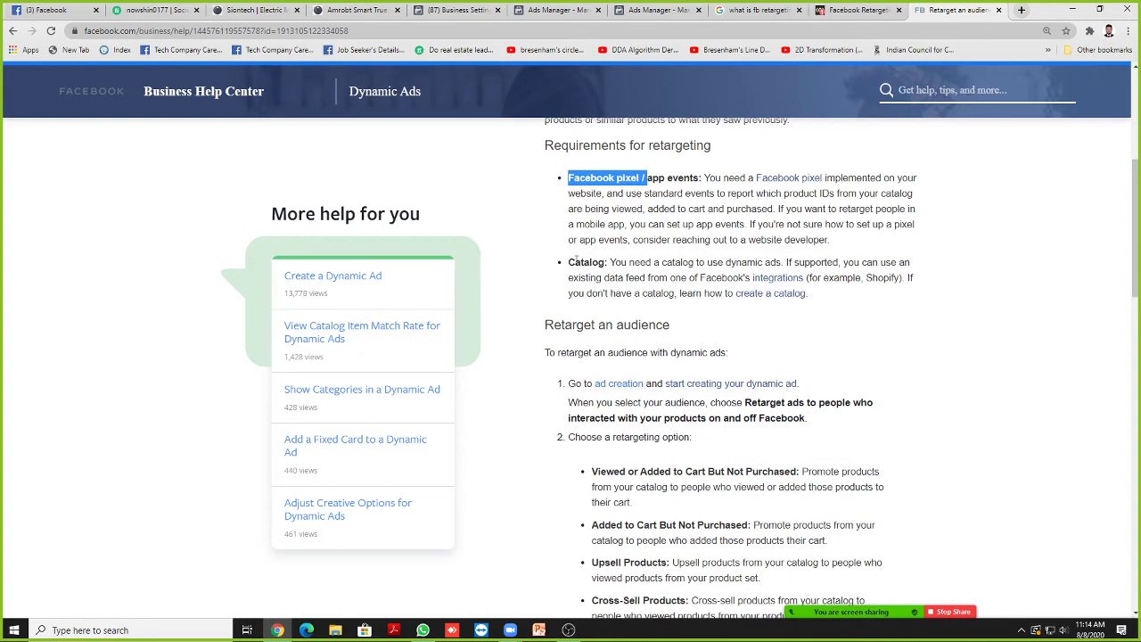
{"action": "left_click_drag", "start_coordinate": [569, 262], "coordinate": [660, 294]}
{"action": "left_click", "coordinate": [667, 295]}
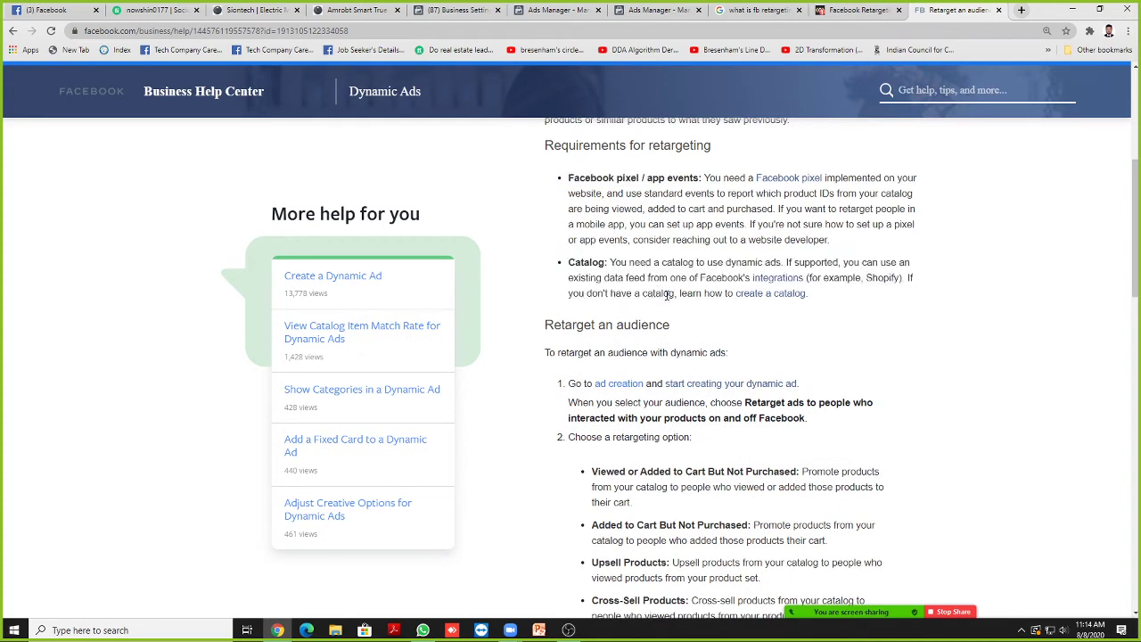
{"action": "left_click_drag", "start_coordinate": [809, 294], "coordinate": [569, 260]}
{"action": "left_click", "coordinate": [571, 260]}
{"action": "left_click", "coordinate": [828, 295]}
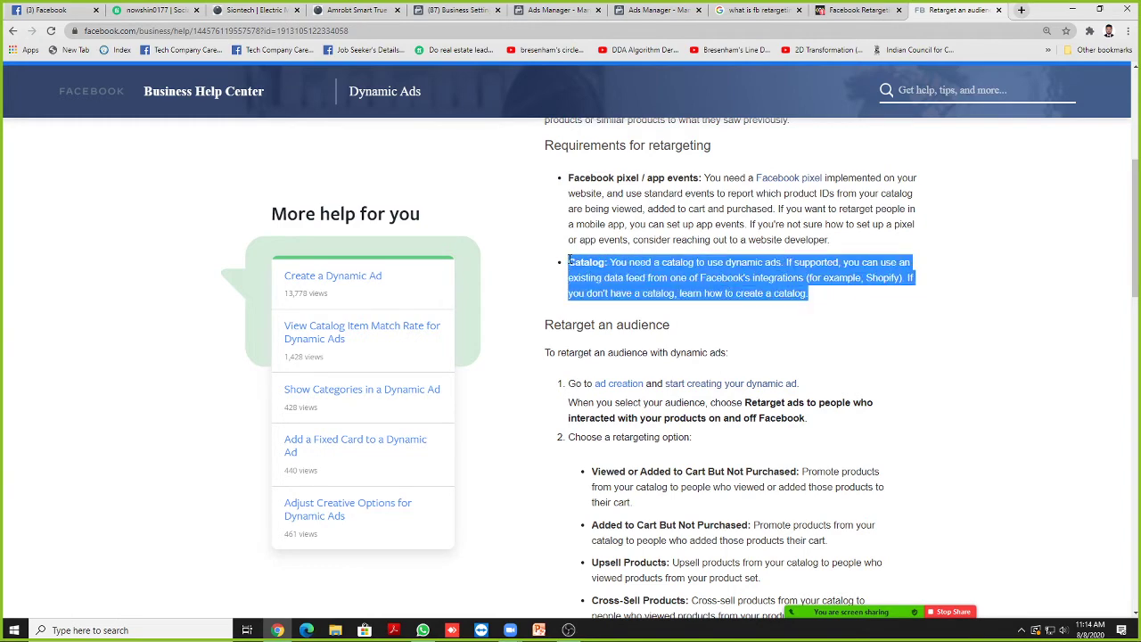
{"action": "left_click", "coordinate": [568, 259]}
Step: Skim the "Retarget an audience" instructions through the rest of the help page and switch to the A Better Lemonade Stand retargeting article
{"action": "scroll", "coordinate": [569, 259], "scroll_direction": "down", "scroll_amount": 3}
{"action": "scroll", "coordinate": [568, 259], "scroll_direction": "up", "scroll_amount": 1}
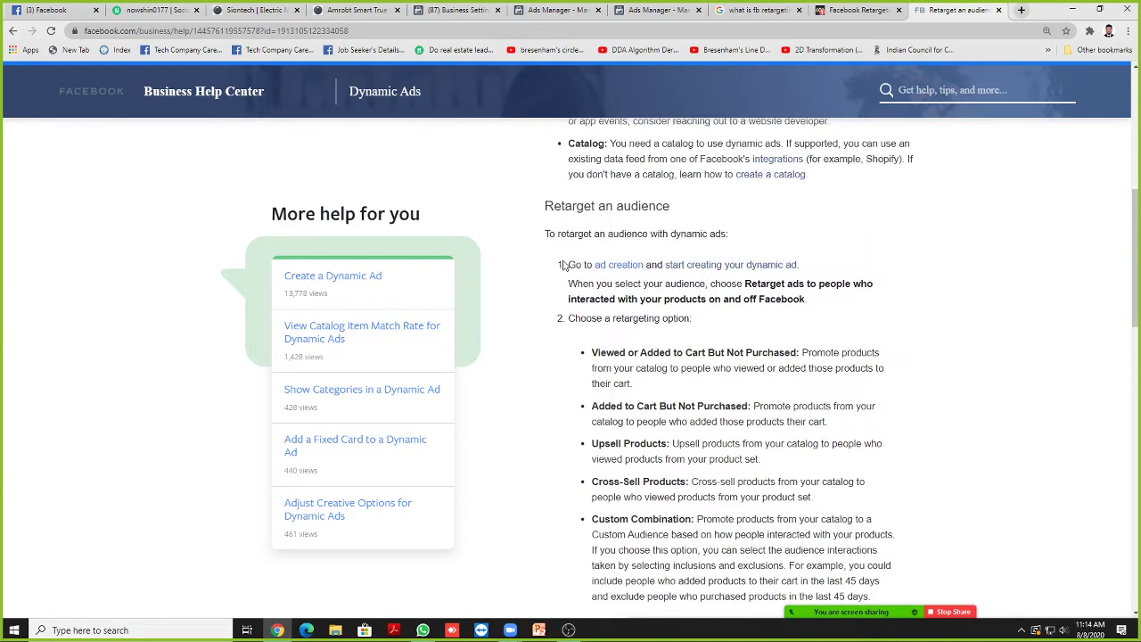
{"action": "scroll", "coordinate": [564, 263], "scroll_direction": "down", "scroll_amount": 10}
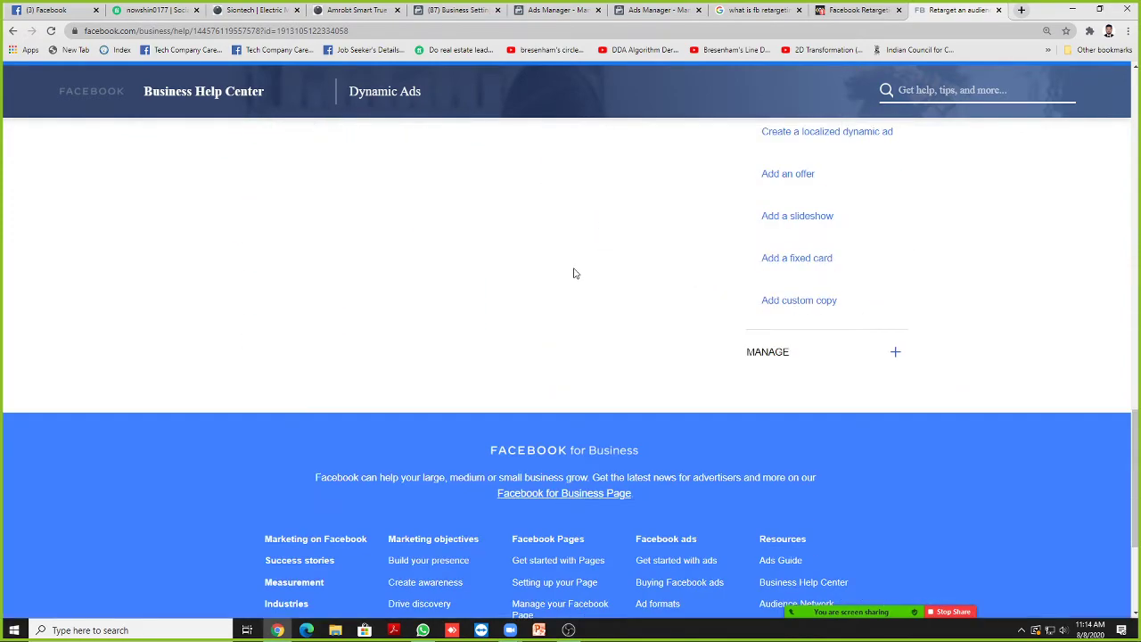
{"action": "scroll", "coordinate": [574, 273], "scroll_direction": "up", "scroll_amount": 3}
{"action": "left_click", "coordinate": [857, 10]}
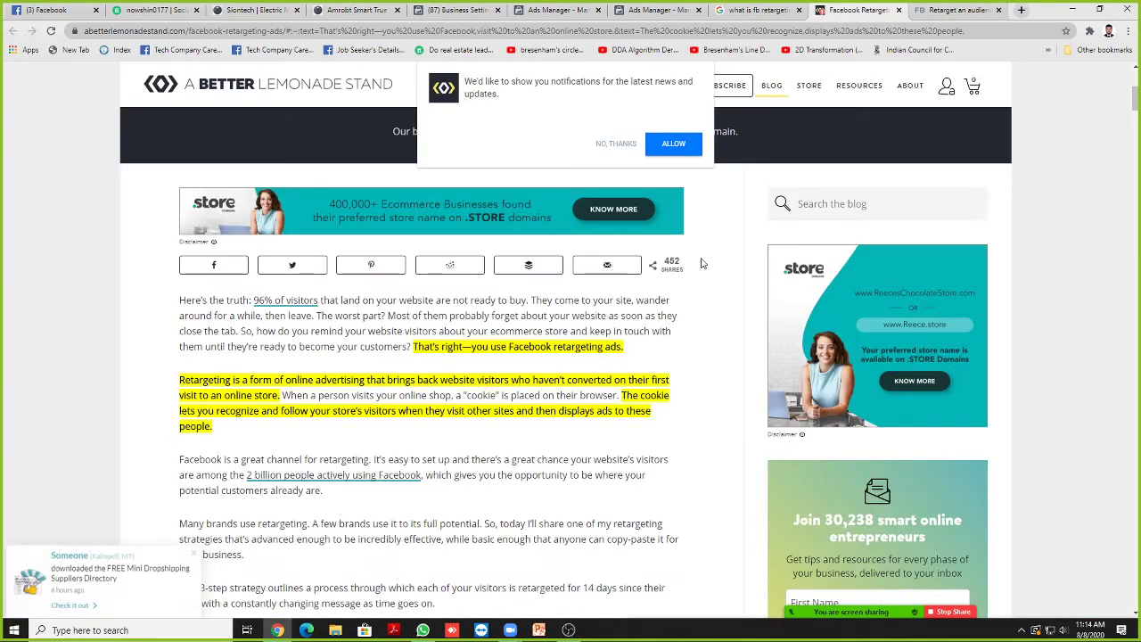
Step: Read the article's definition of retargeting, highlighting that it brings back website visitors who haven't converted on their first visit to an online store
{"action": "scroll", "coordinate": [314, 312], "scroll_direction": "down", "scroll_amount": 1}
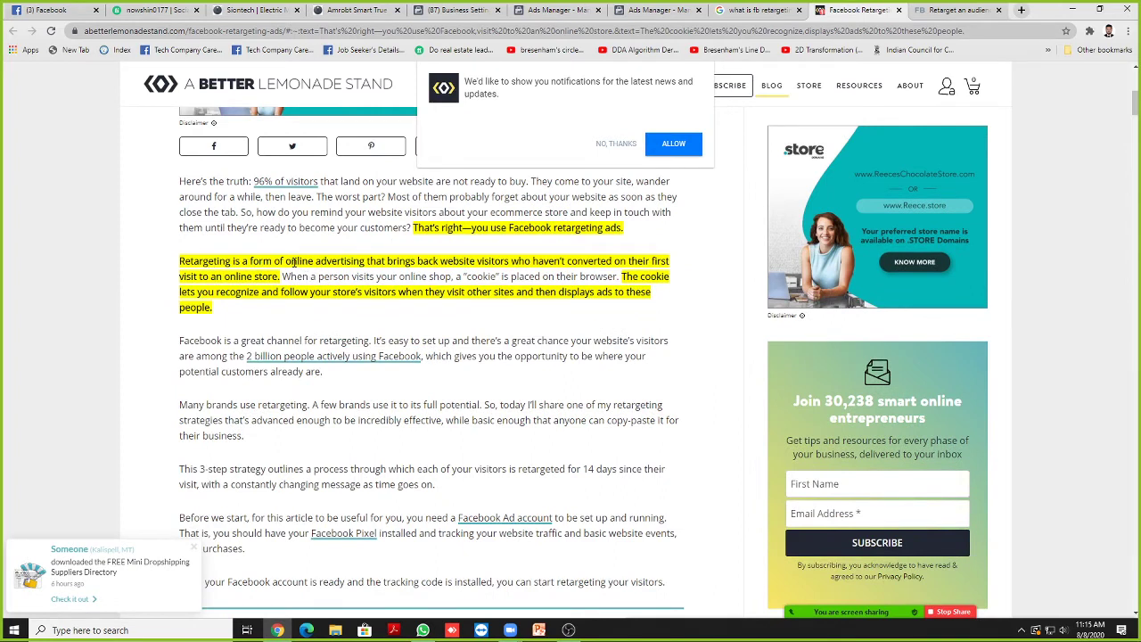
{"action": "left_click_drag", "start_coordinate": [294, 263], "coordinate": [655, 263]}
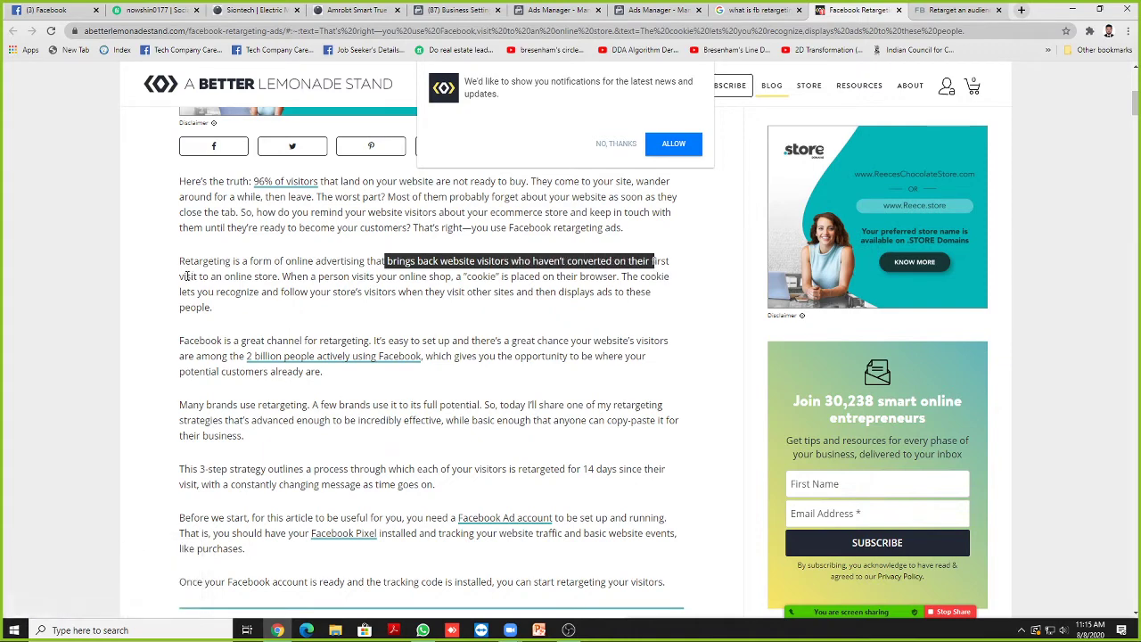
{"action": "left_click_drag", "start_coordinate": [187, 276], "coordinate": [279, 277]}
Step: Skim the article's dynamic ad, objective, audience and lead form instructions, dismissing the .store pop-up ad
{"action": "scroll", "coordinate": [337, 291], "scroll_direction": "down", "scroll_amount": 12}
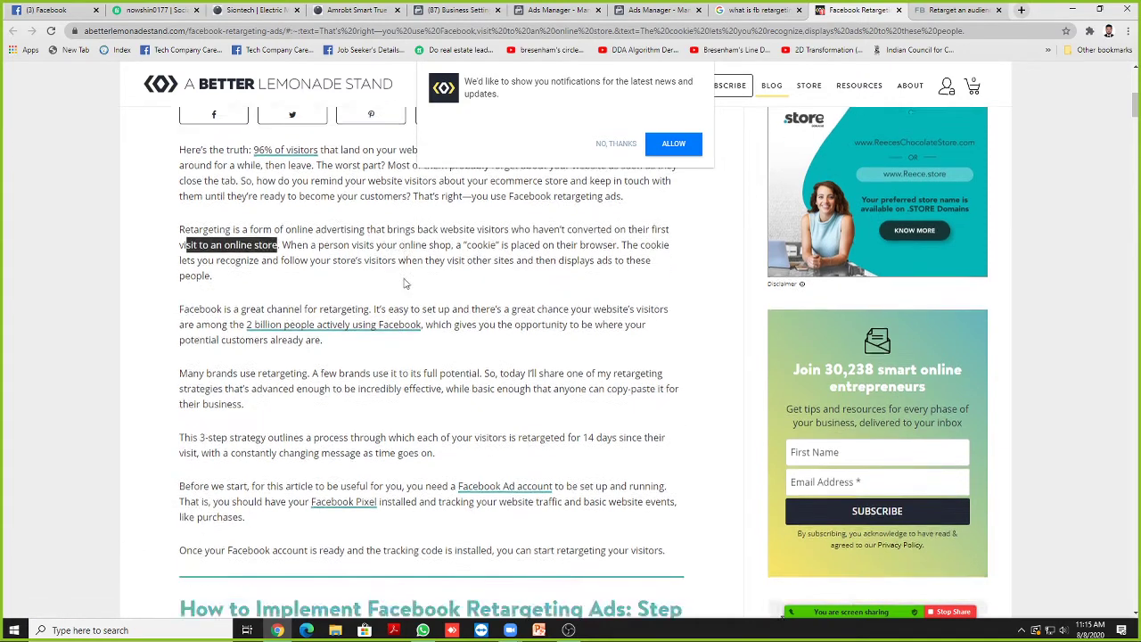
{"action": "scroll", "coordinate": [299, 282], "scroll_direction": "down", "scroll_amount": 15}
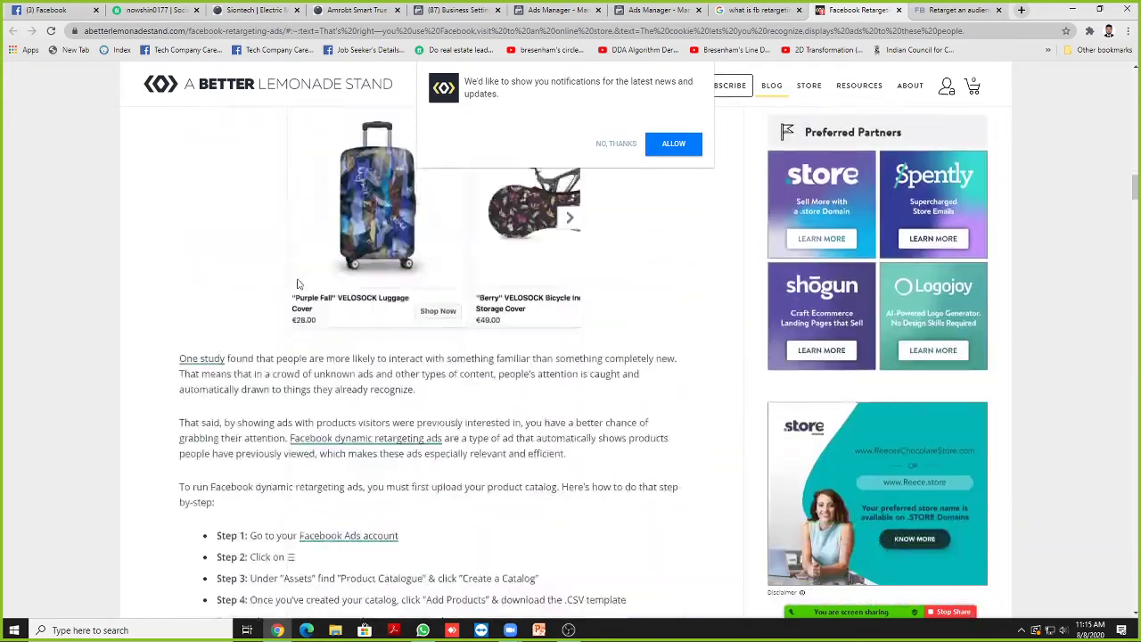
{"action": "scroll", "coordinate": [305, 285], "scroll_direction": "up", "scroll_amount": 11}
{"action": "scroll", "coordinate": [326, 317], "scroll_direction": "down", "scroll_amount": 20}
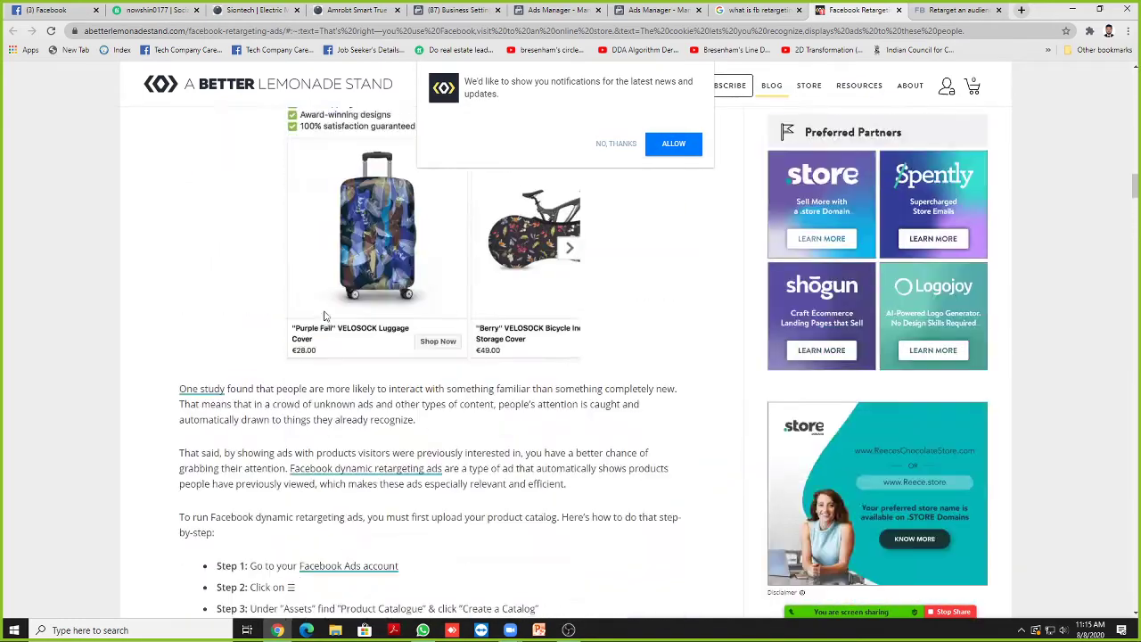
{"action": "scroll", "coordinate": [325, 318], "scroll_direction": "down", "scroll_amount": 6}
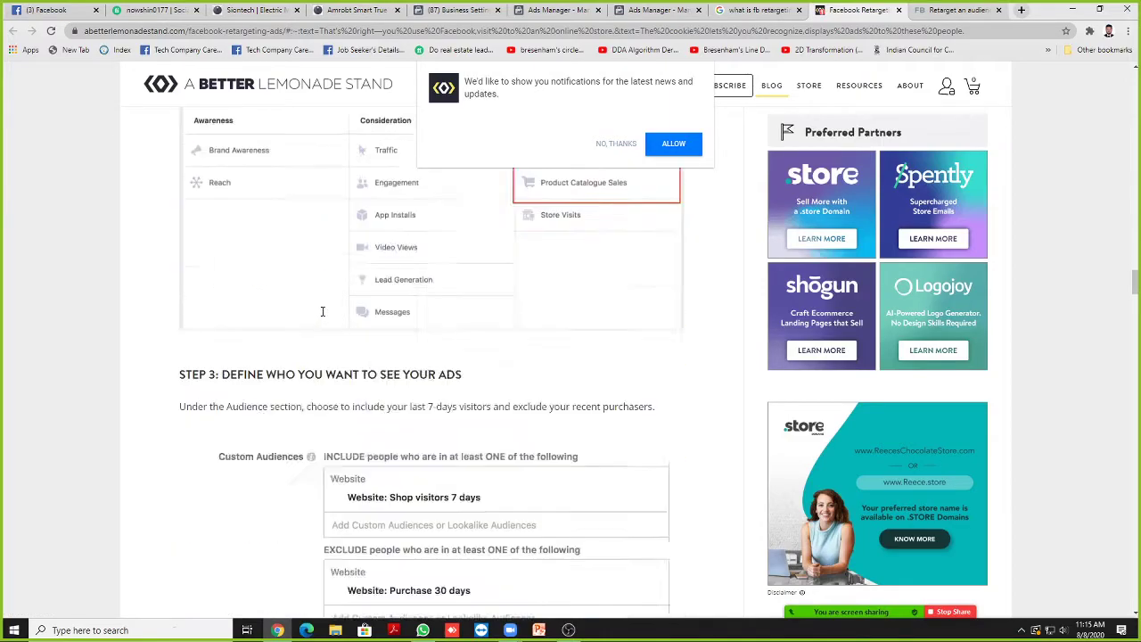
{"action": "scroll", "coordinate": [321, 316], "scroll_direction": "up", "scroll_amount": 4}
{"action": "scroll", "coordinate": [321, 317], "scroll_direction": "down", "scroll_amount": 20}
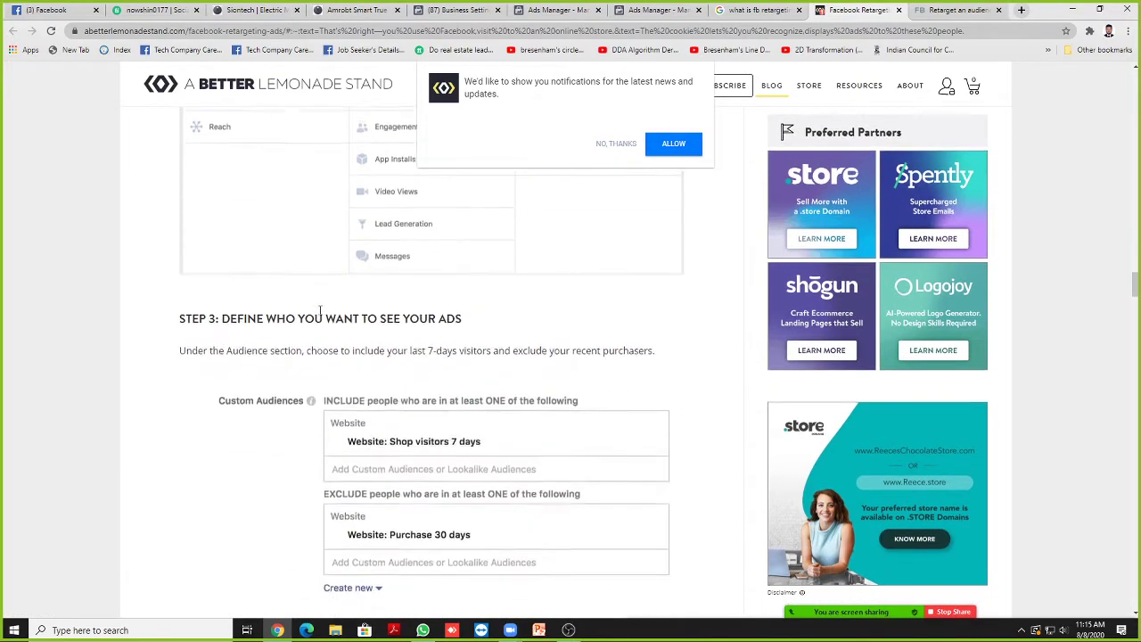
{"action": "scroll", "coordinate": [320, 312], "scroll_direction": "down", "scroll_amount": 10}
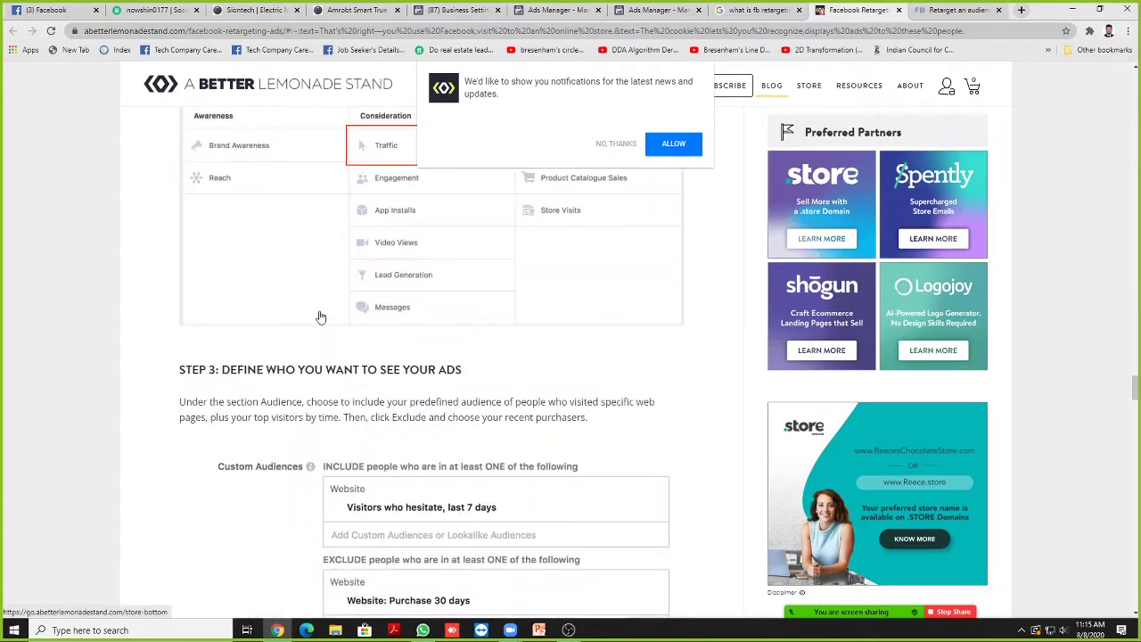
{"action": "scroll", "coordinate": [312, 314], "scroll_direction": "down", "scroll_amount": 15}
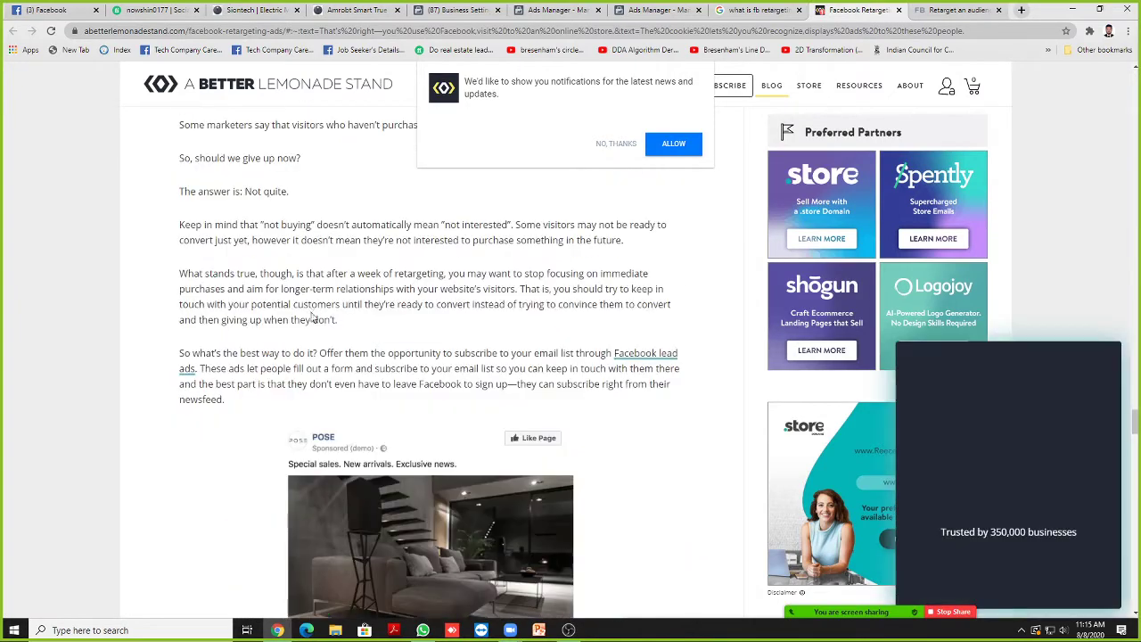
{"action": "scroll", "coordinate": [328, 312], "scroll_direction": "down", "scroll_amount": 5}
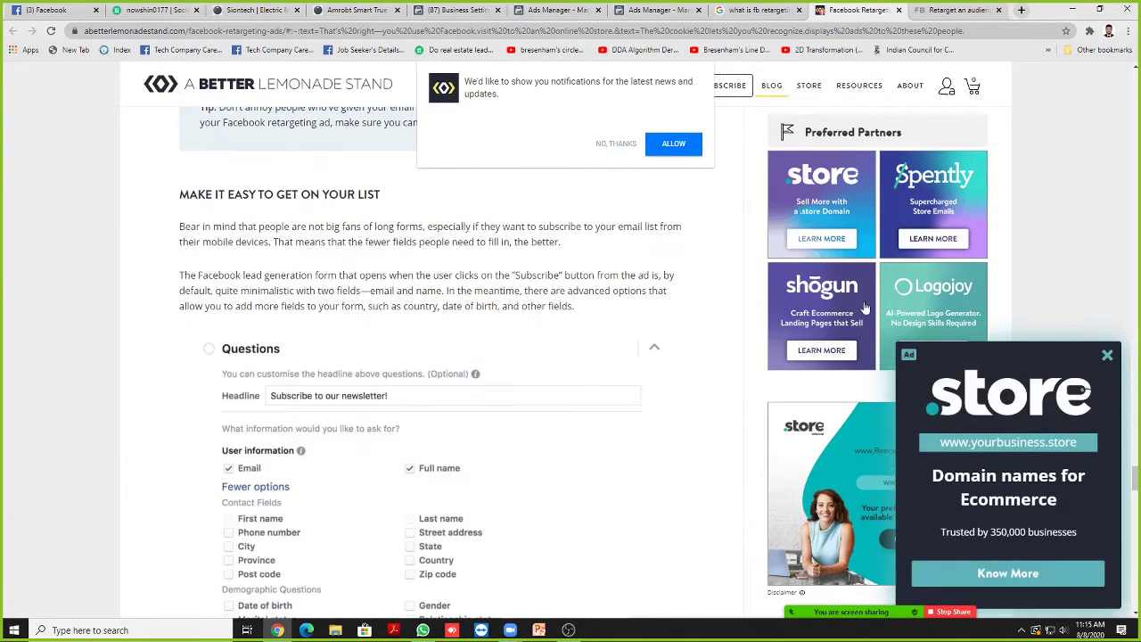
{"action": "left_click", "coordinate": [1107, 355]}
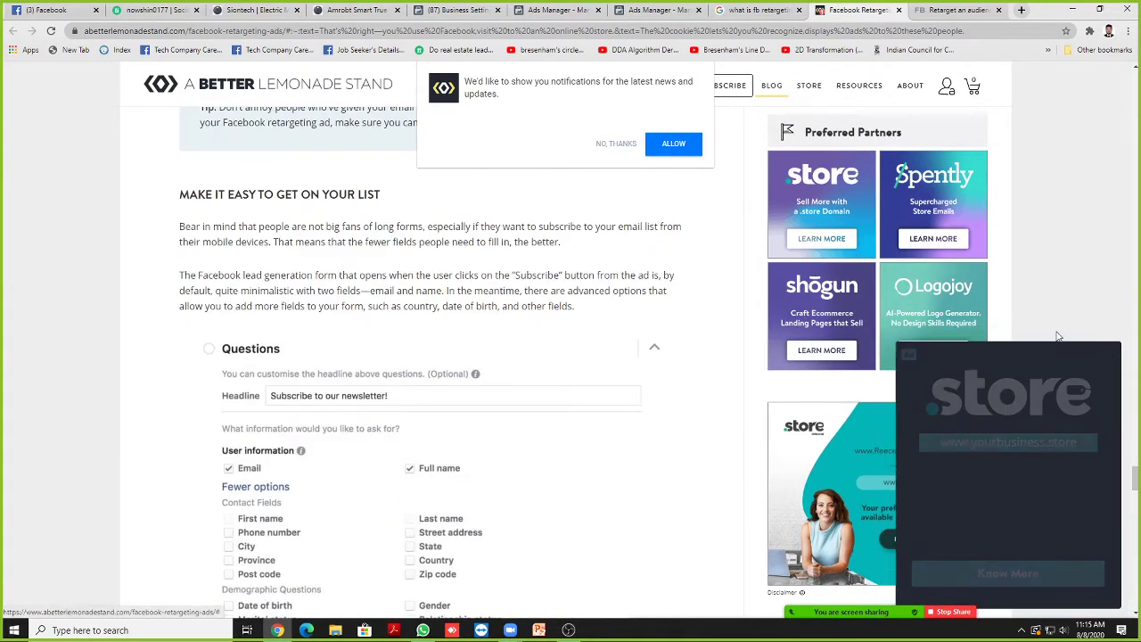
Step: Close the retargeting article, the Business Help Center page and the Google results to return to campaign creation in Ads Manager
{"action": "left_click", "coordinate": [899, 11]}
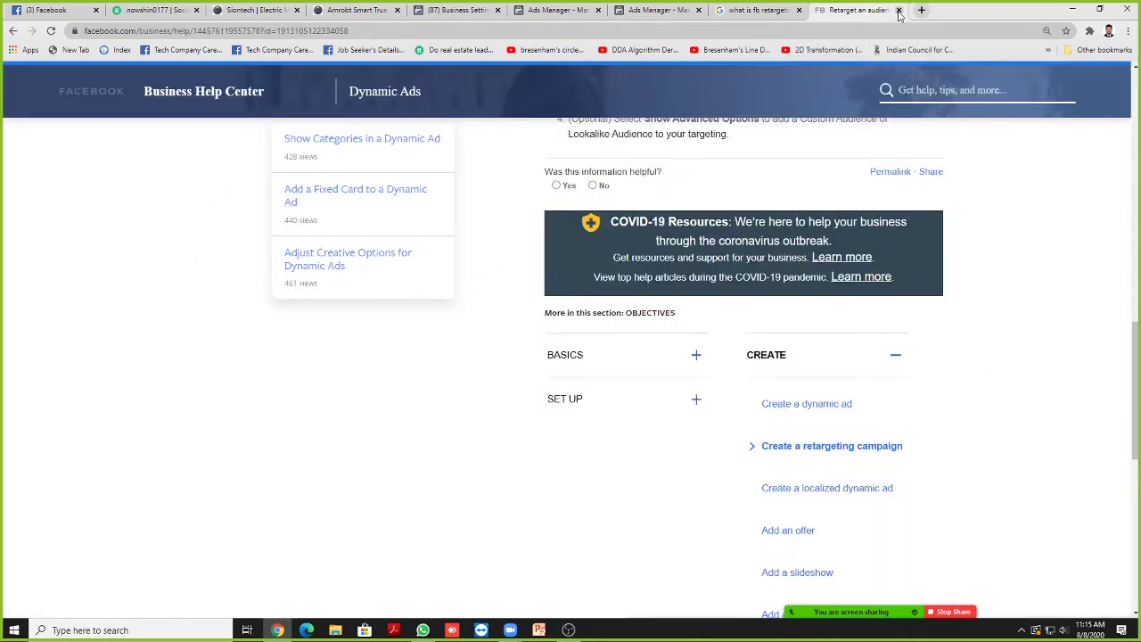
{"action": "left_click", "coordinate": [898, 11]}
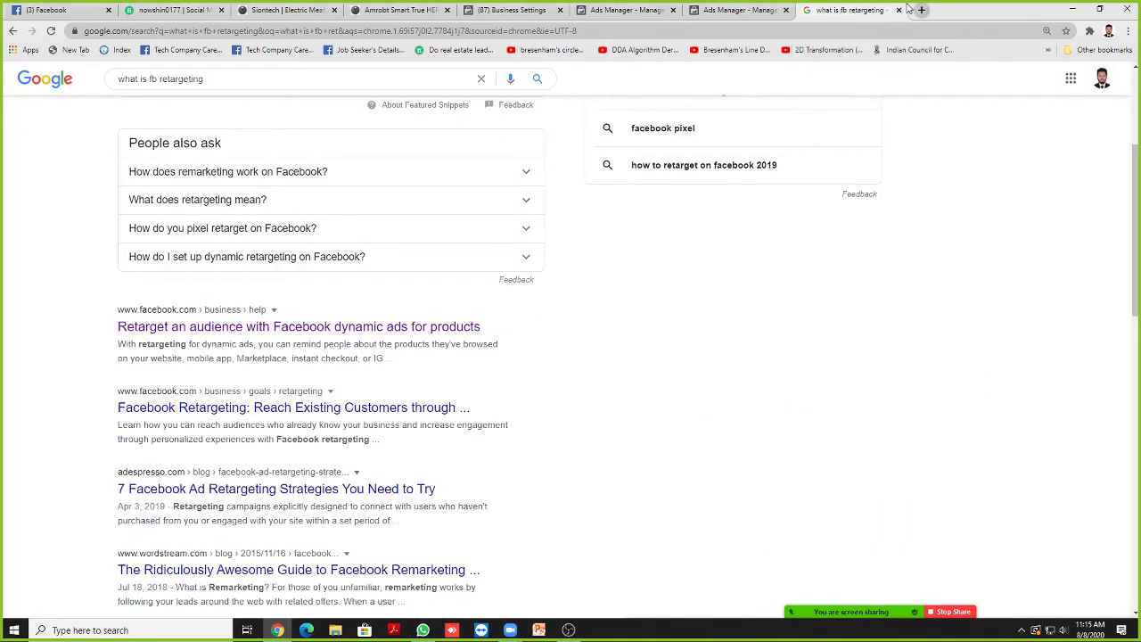
{"action": "left_click", "coordinate": [898, 11]}
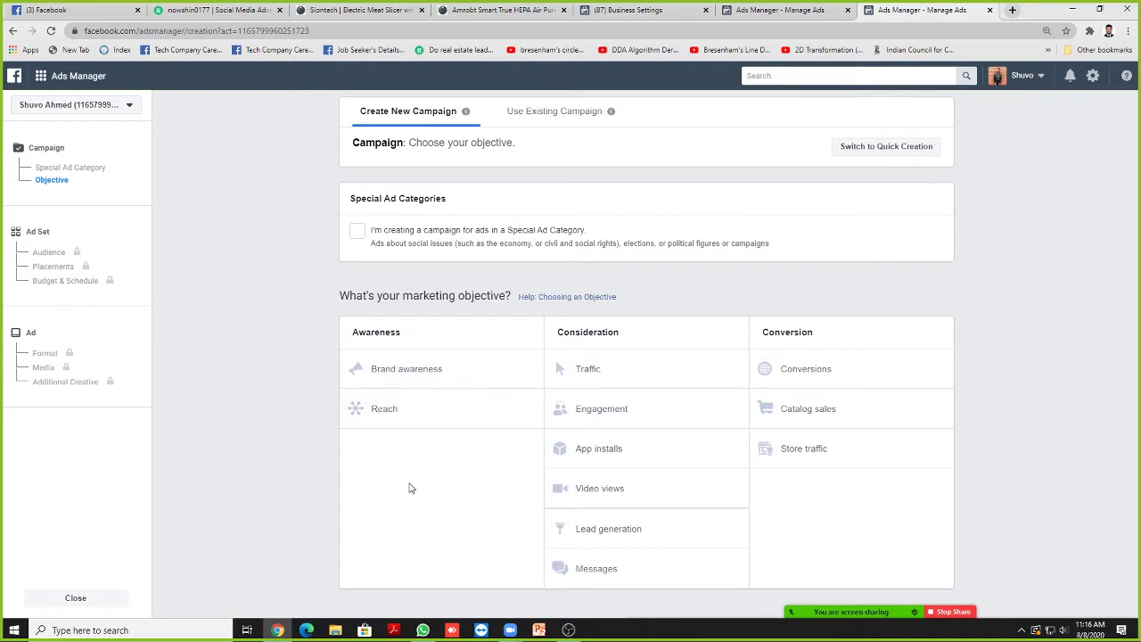
Step: Try the Engagement and Reach marketing objectives and look over the campaign options each one offers
{"action": "left_click", "coordinate": [617, 412]}
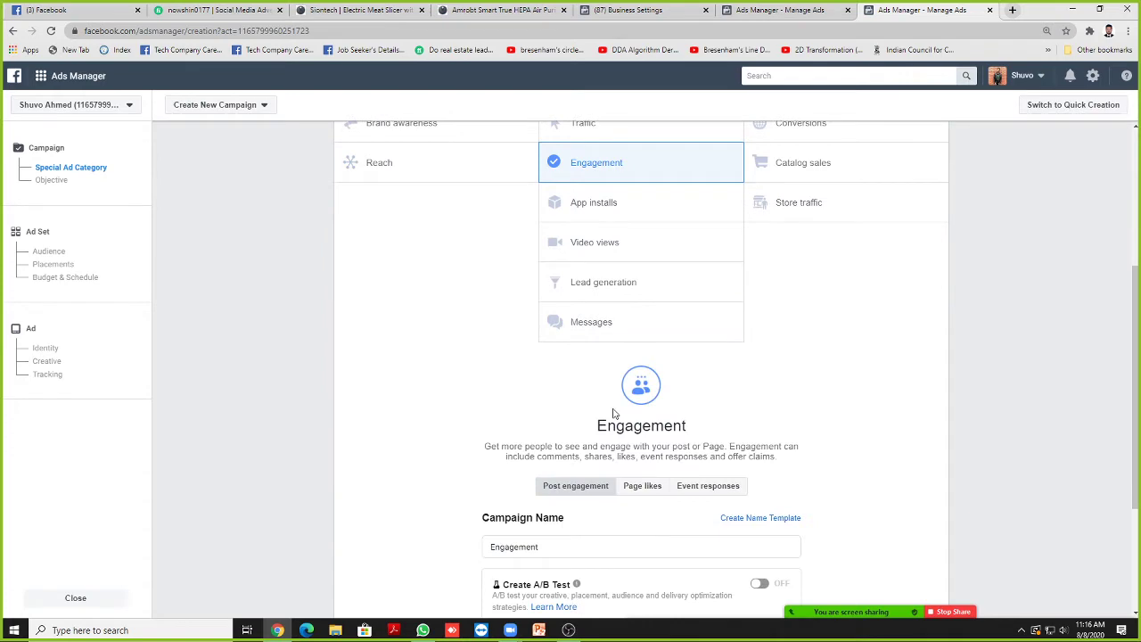
{"action": "scroll", "coordinate": [630, 466], "scroll_direction": "down", "scroll_amount": 3}
{"action": "scroll", "coordinate": [629, 466], "scroll_direction": "up", "scroll_amount": 5}
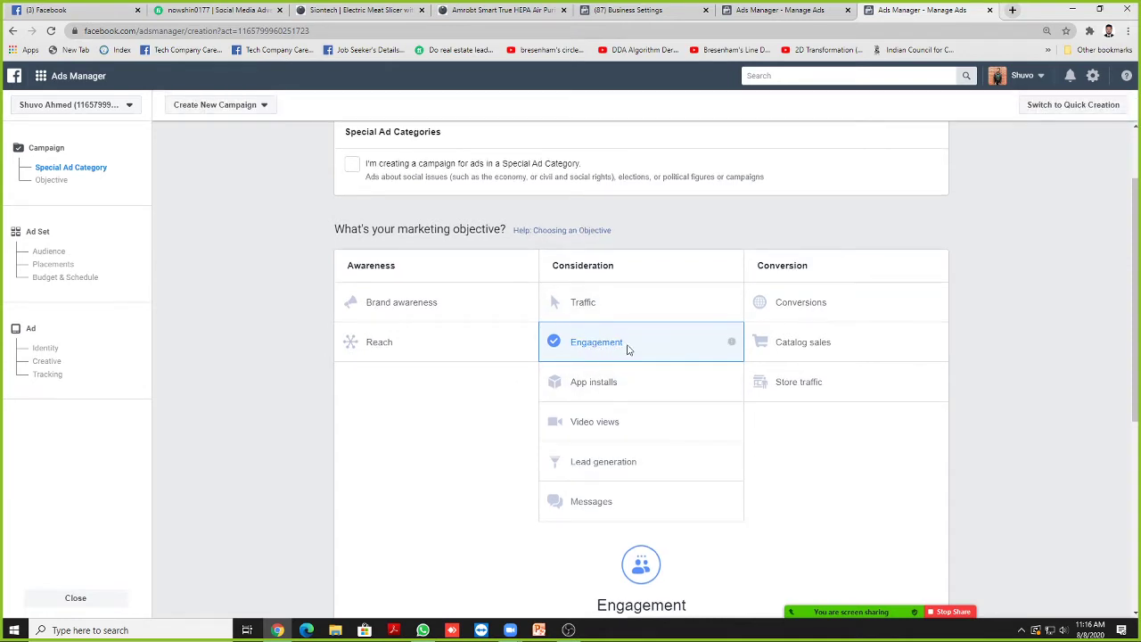
{"action": "left_click", "coordinate": [422, 288]}
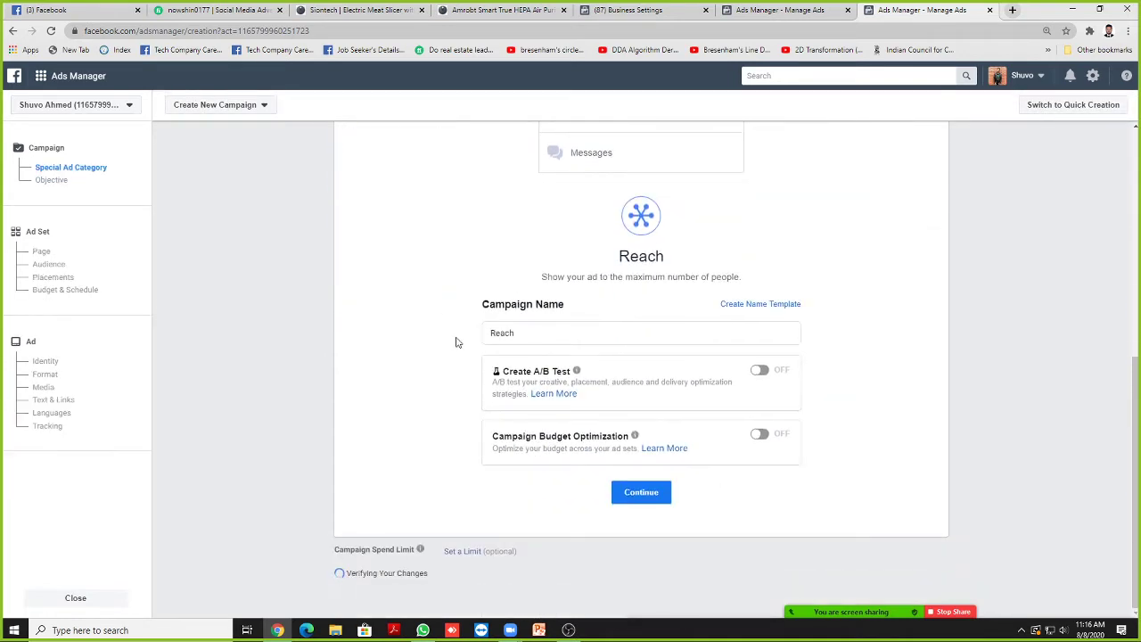
{"action": "scroll", "coordinate": [517, 377], "scroll_direction": "up", "scroll_amount": 4}
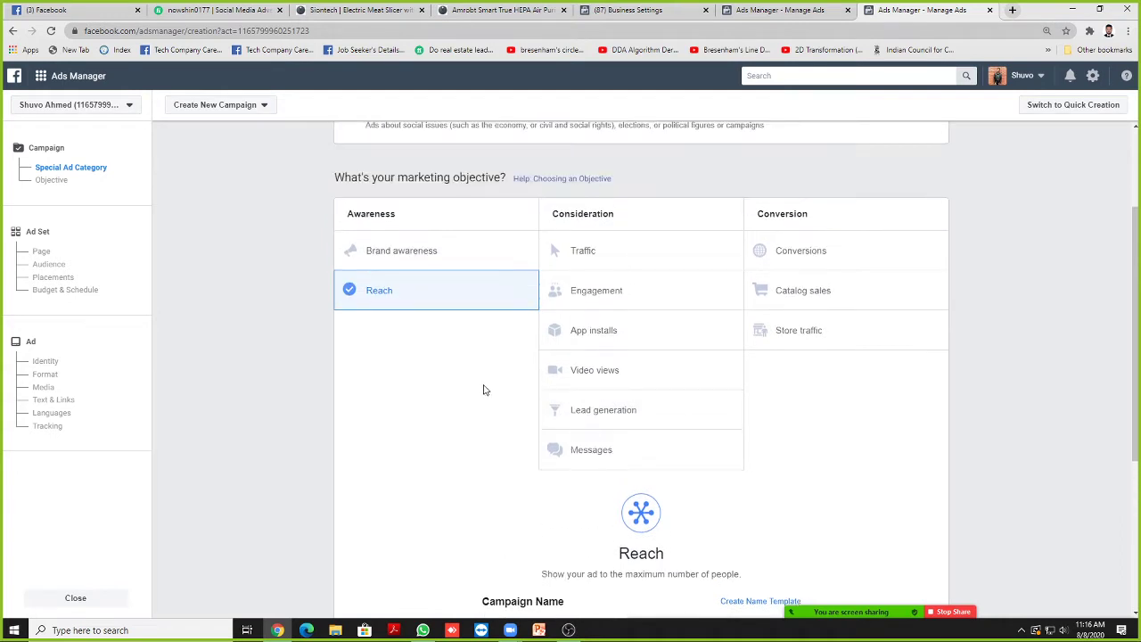
Step: Try the Engagement objective again and the Catalog sales objective, looking over their campaign settings
{"action": "left_click", "coordinate": [557, 290]}
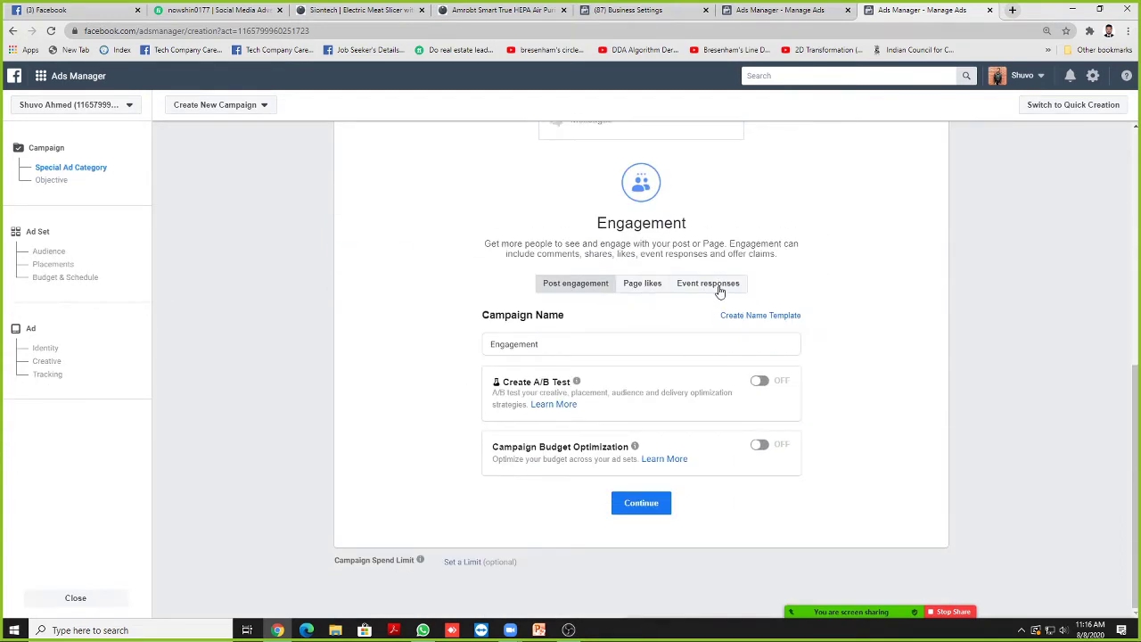
{"action": "scroll", "coordinate": [734, 407], "scroll_direction": "up", "scroll_amount": 4}
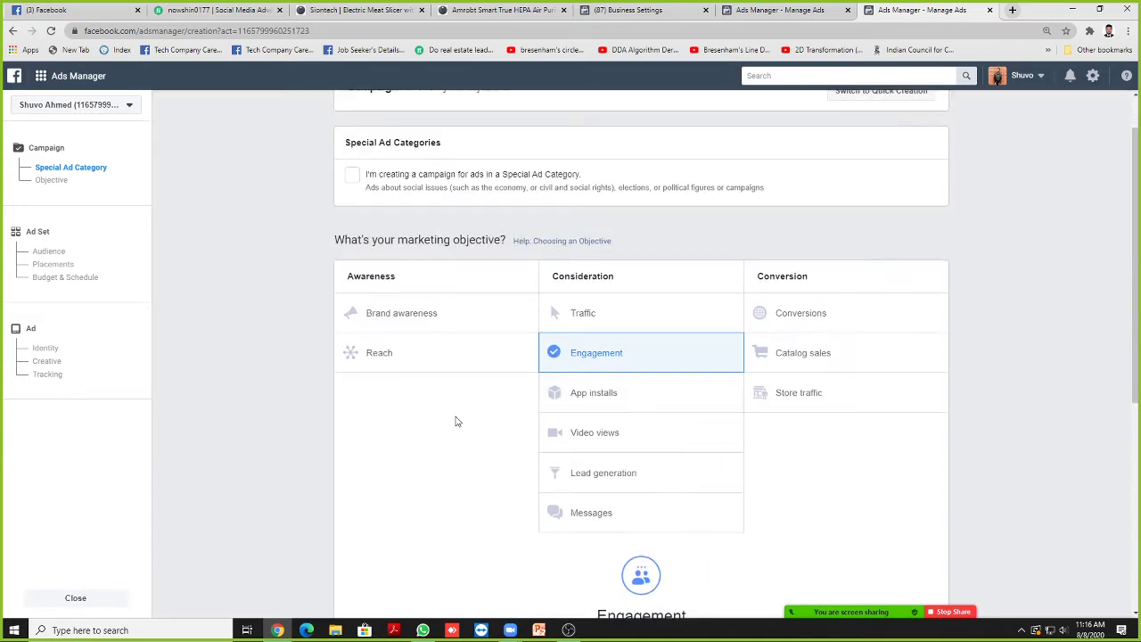
{"action": "scroll", "coordinate": [437, 415], "scroll_direction": "down", "scroll_amount": 1}
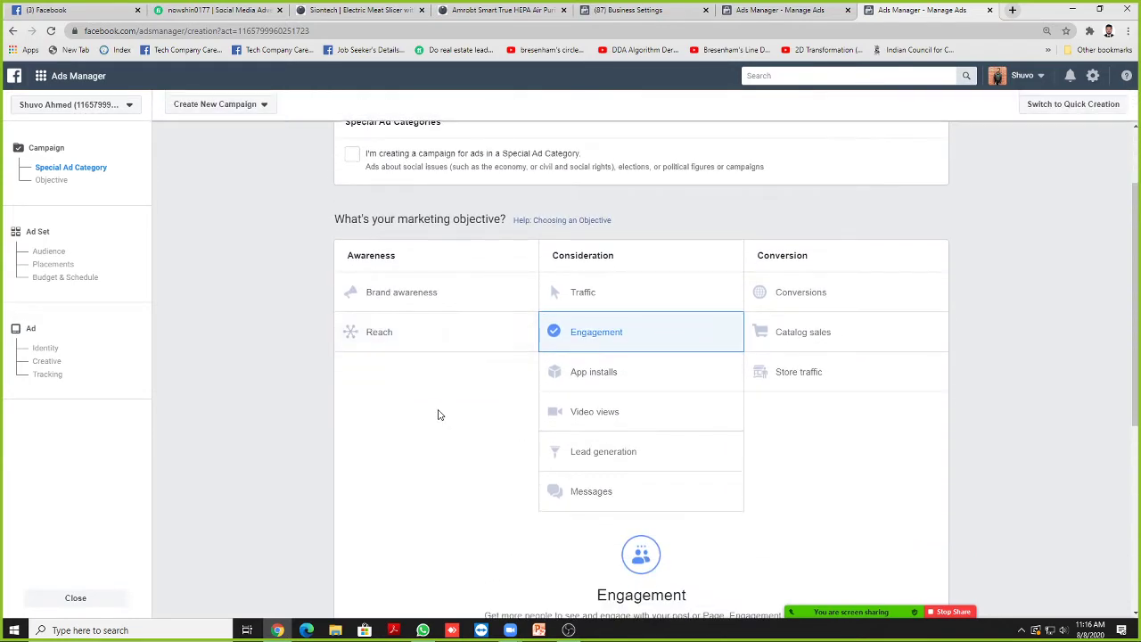
{"action": "left_click", "coordinate": [795, 340]}
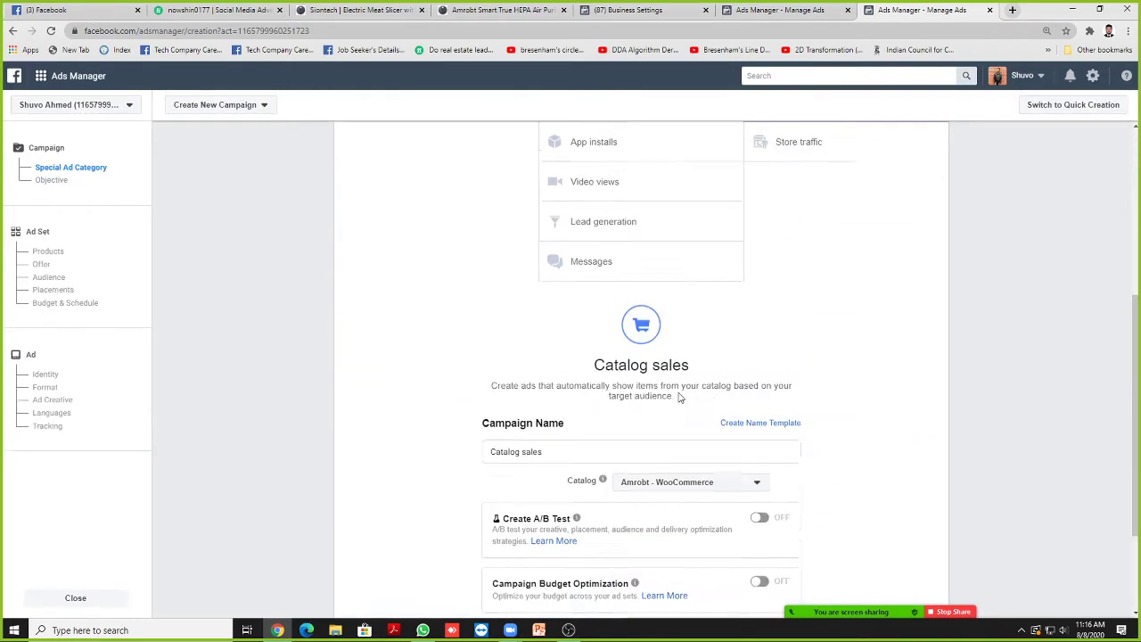
{"action": "scroll", "coordinate": [802, 348], "scroll_direction": "up", "scroll_amount": 3}
Step: Choose Reach as the marketing objective and look through its ad media and campaign settings
{"action": "left_click", "coordinate": [437, 359]}
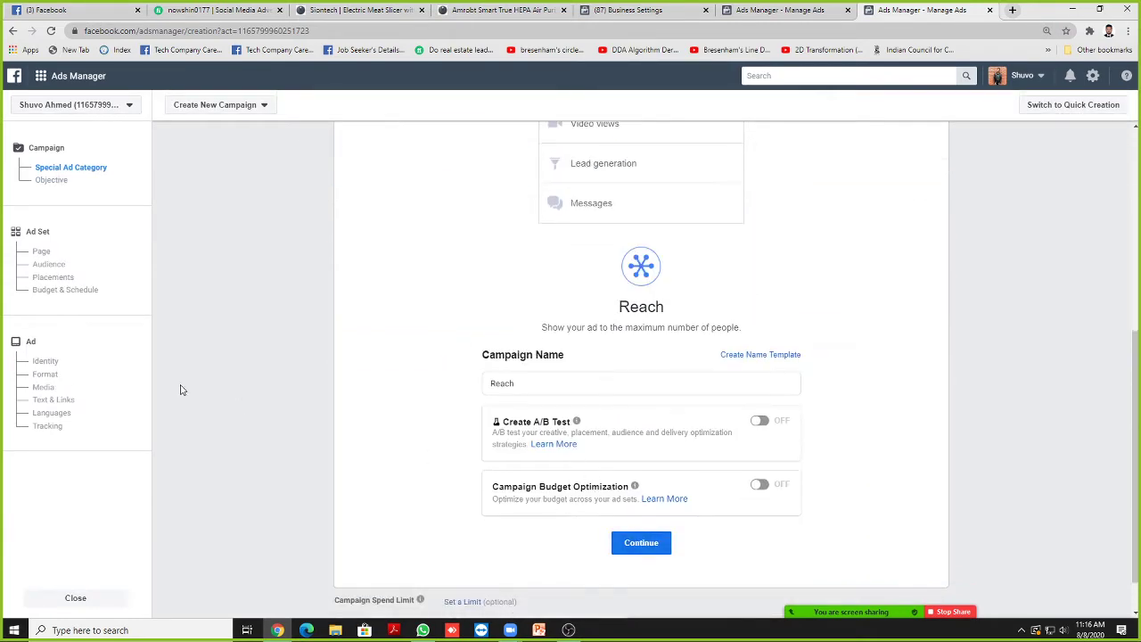
{"action": "left_click", "coordinate": [47, 392]}
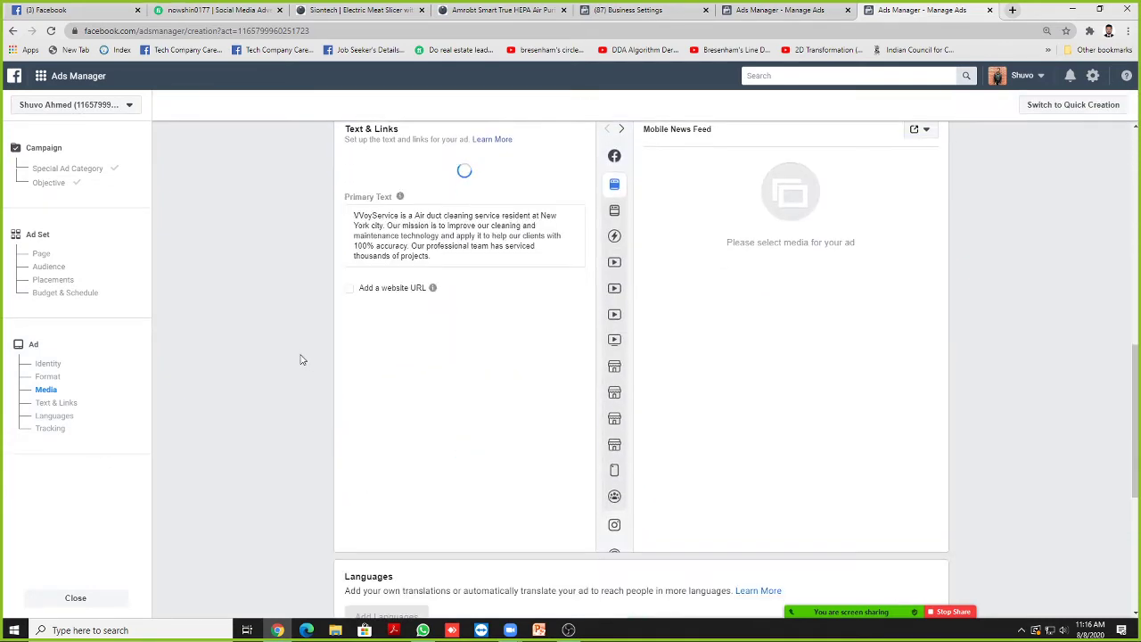
{"action": "left_click", "coordinate": [53, 171]}
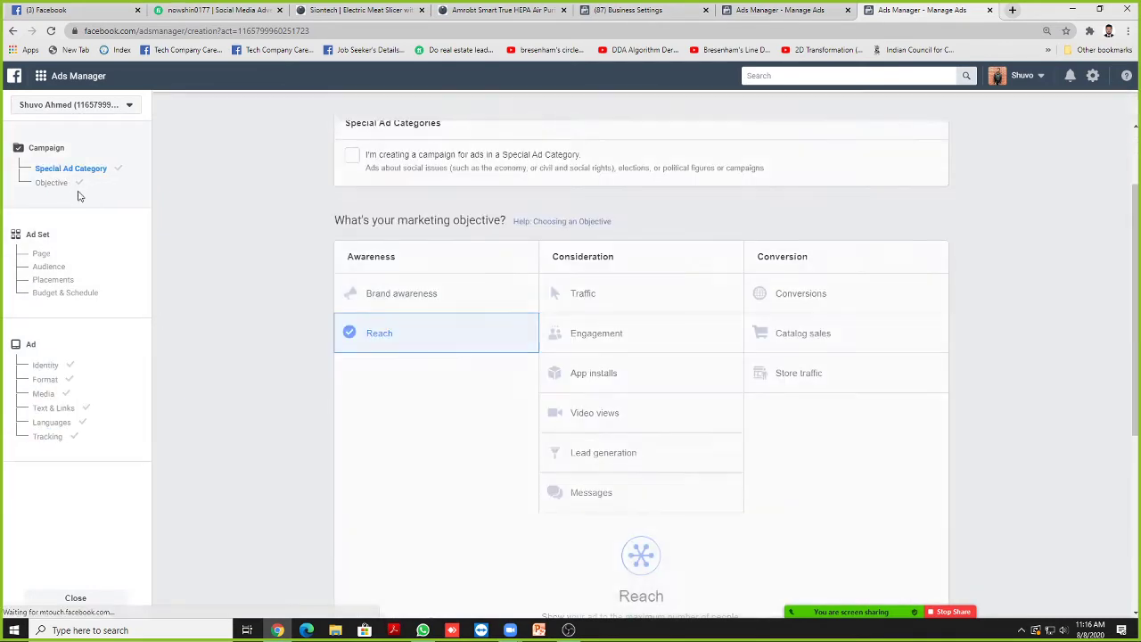
{"action": "scroll", "coordinate": [402, 379], "scroll_direction": "down", "scroll_amount": 5}
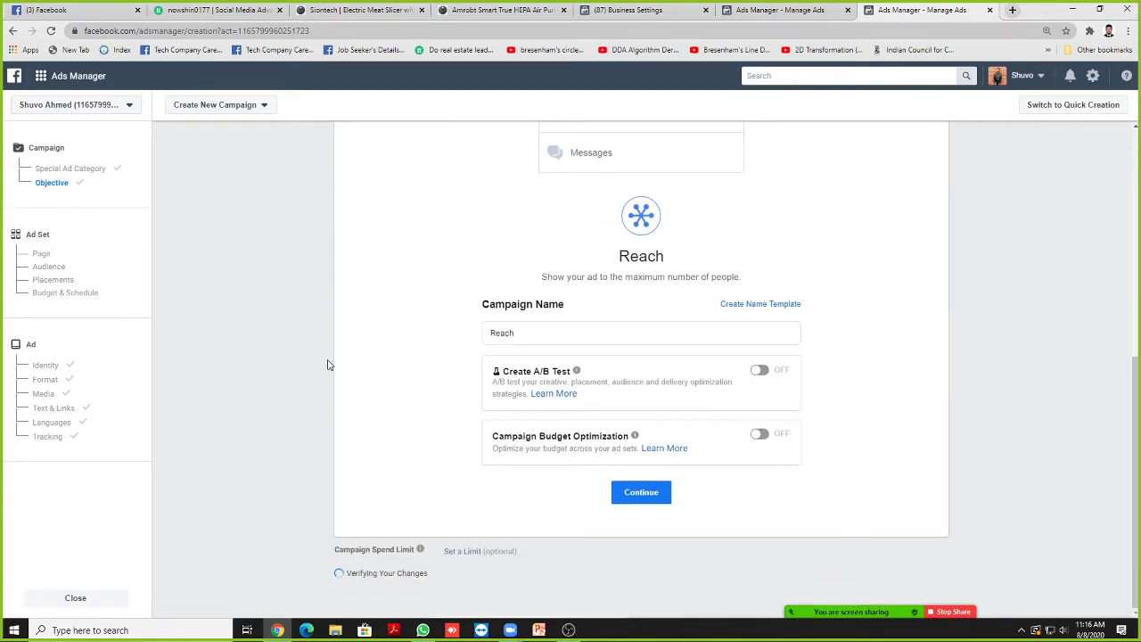
{"action": "scroll", "coordinate": [328, 365], "scroll_direction": "up", "scroll_amount": 2}
{"action": "scroll", "coordinate": [327, 365], "scroll_direction": "up", "scroll_amount": 1}
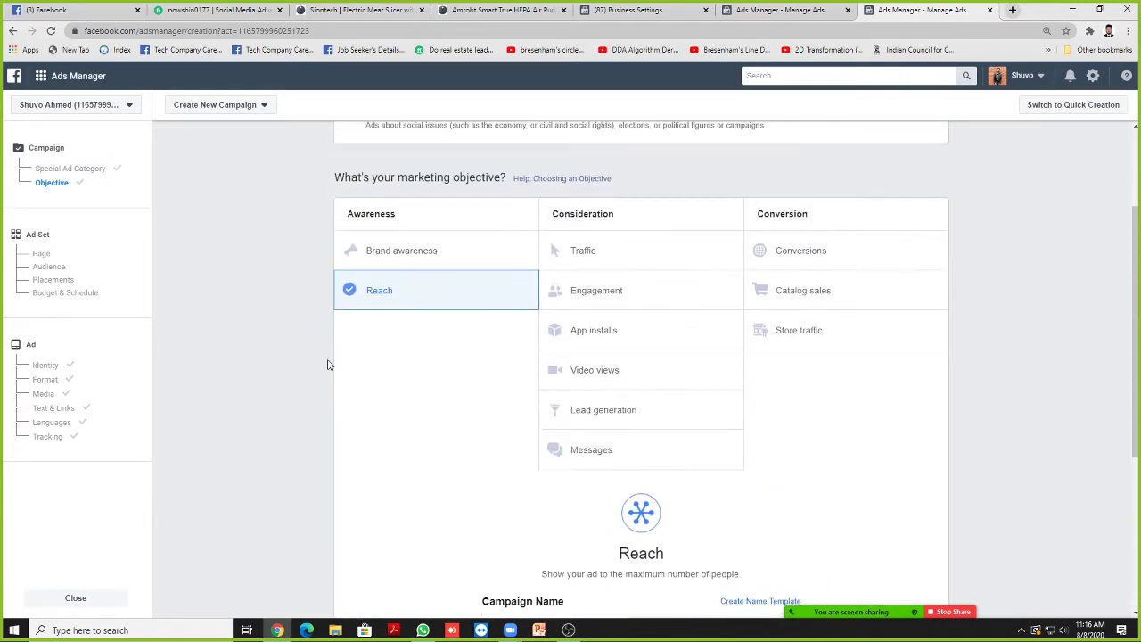
{"action": "left_click", "coordinate": [1012, 11]}
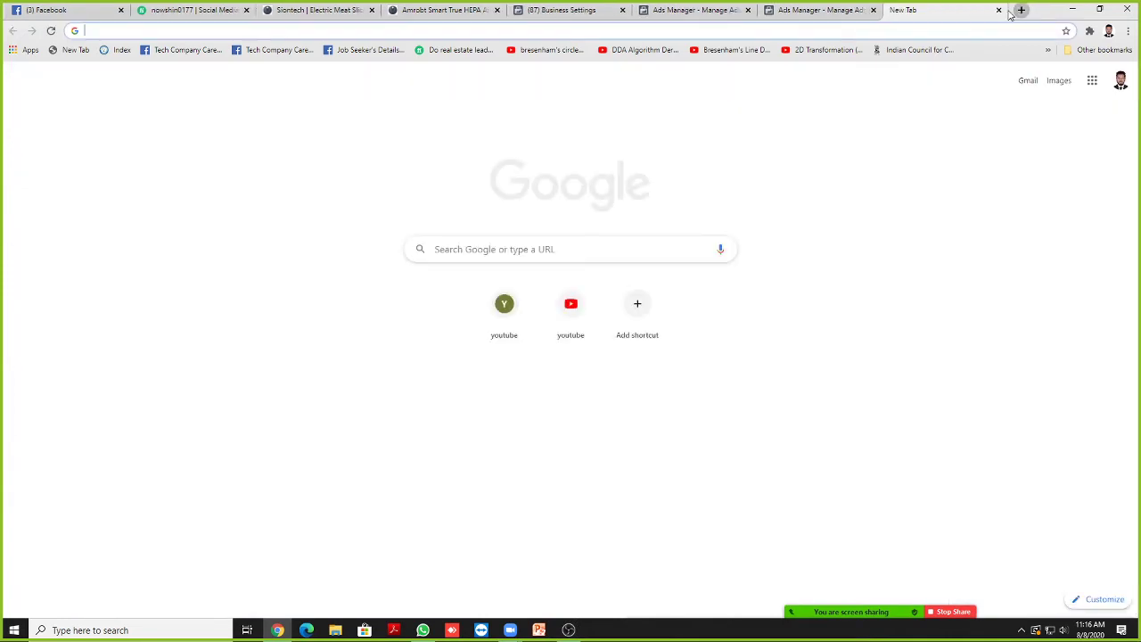
{"action": "left_click", "coordinate": [794, 11]}
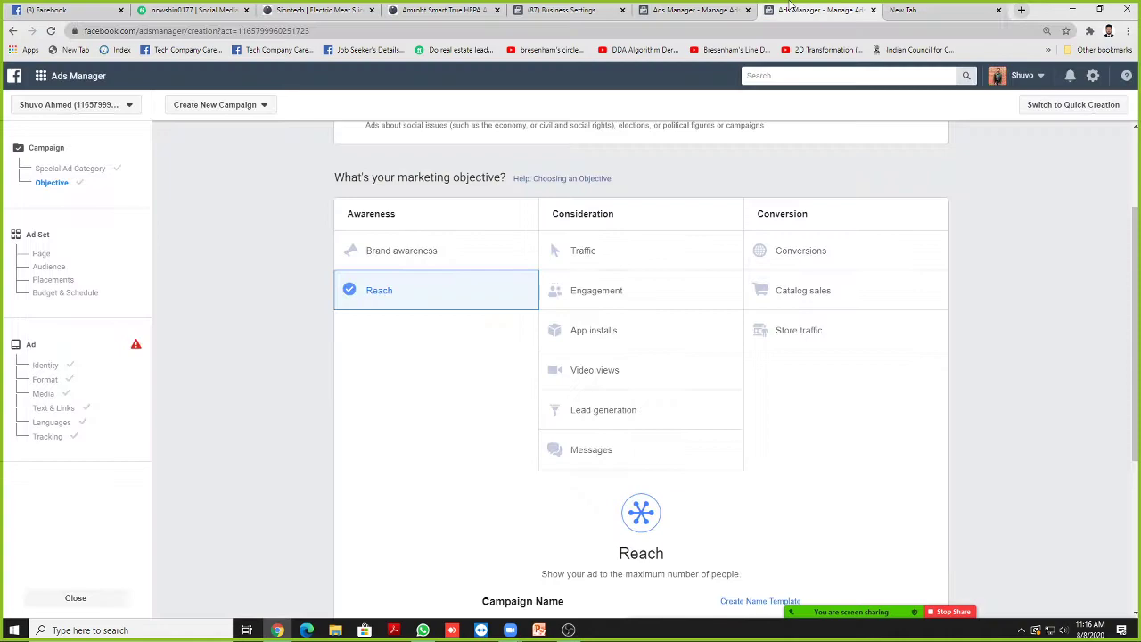
{"action": "left_click", "coordinate": [904, 10]}
{"action": "left_click", "coordinate": [851, 9]}
{"action": "left_click", "coordinate": [914, 9]}
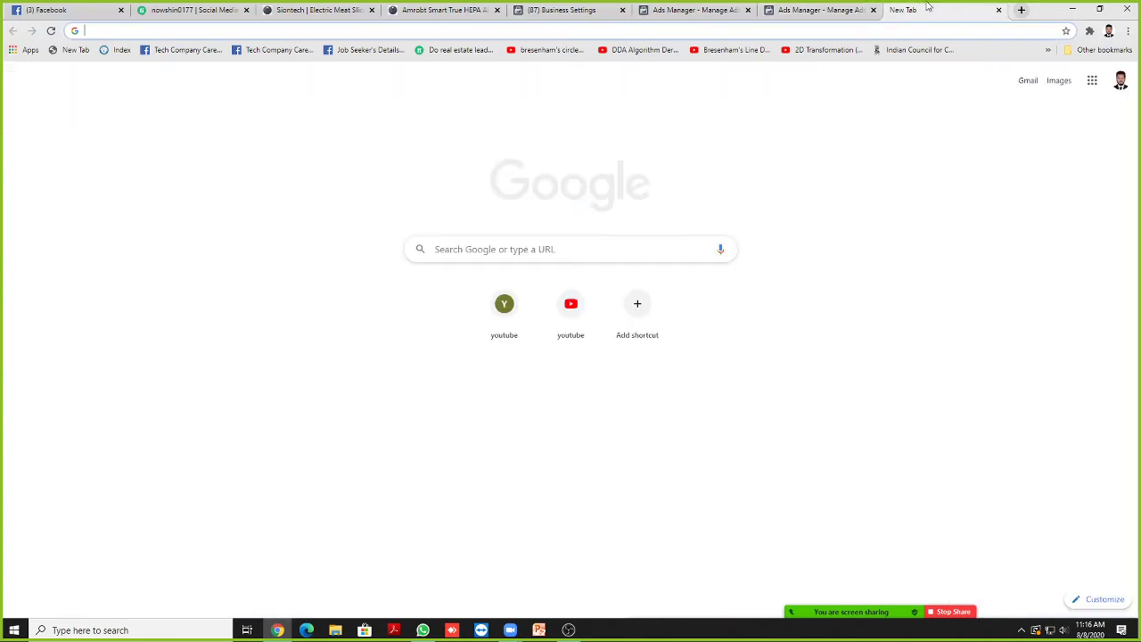
{"action": "left_click", "coordinate": [838, 7]}
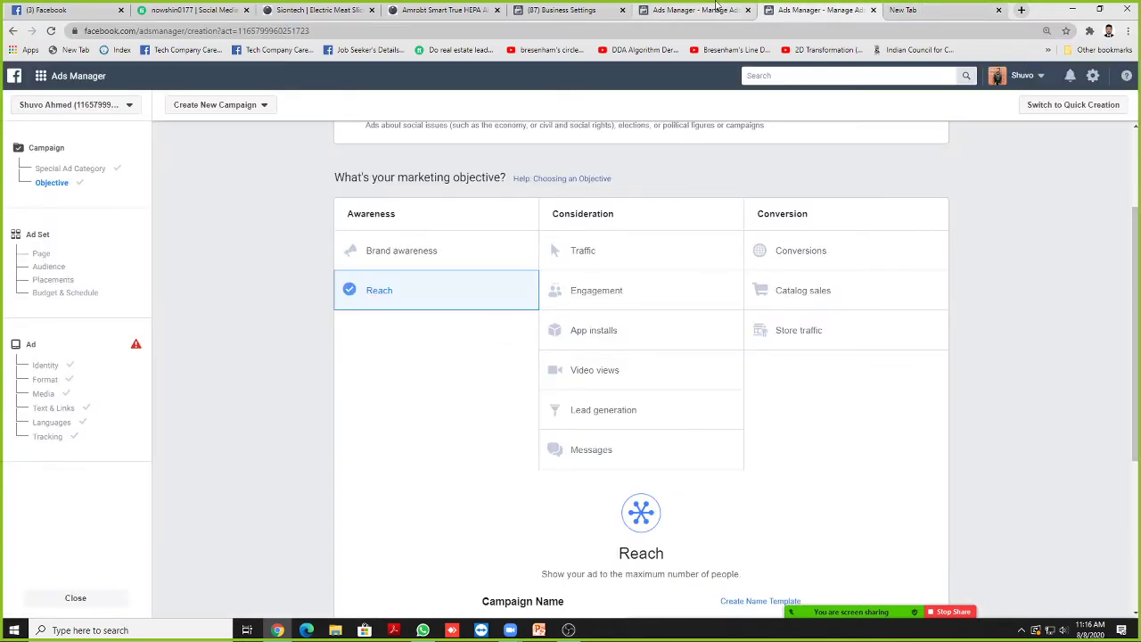
{"action": "left_click", "coordinate": [714, 9]}
{"action": "left_click", "coordinate": [808, 11]}
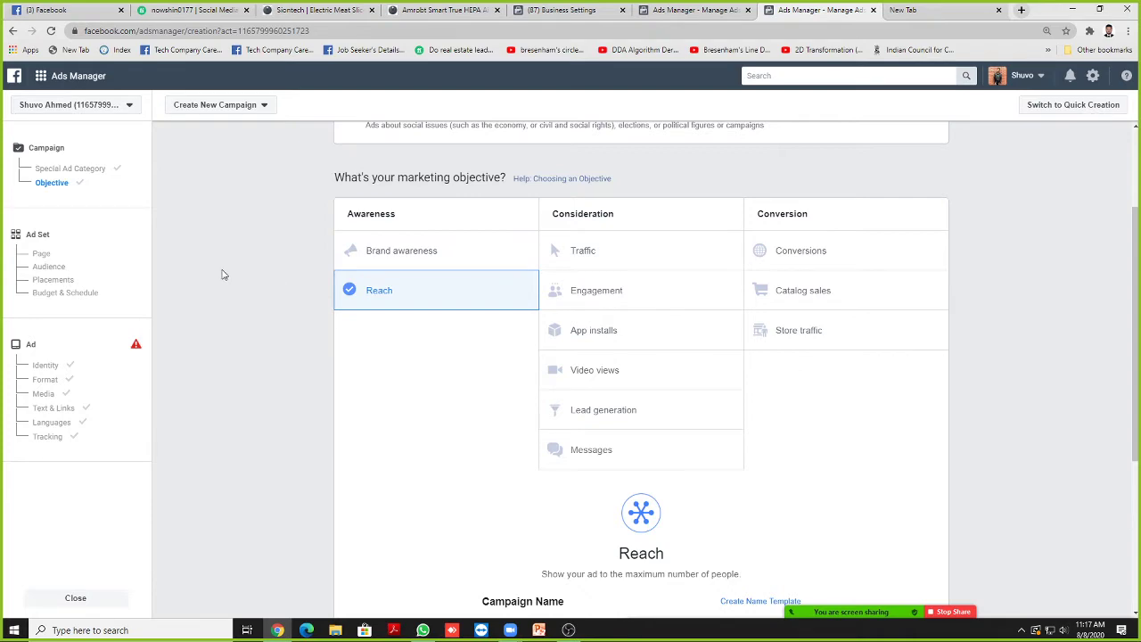
{"action": "scroll", "coordinate": [227, 278], "scroll_direction": "up", "scroll_amount": 3}
{"action": "scroll", "coordinate": [239, 286], "scroll_direction": "down", "scroll_amount": 3}
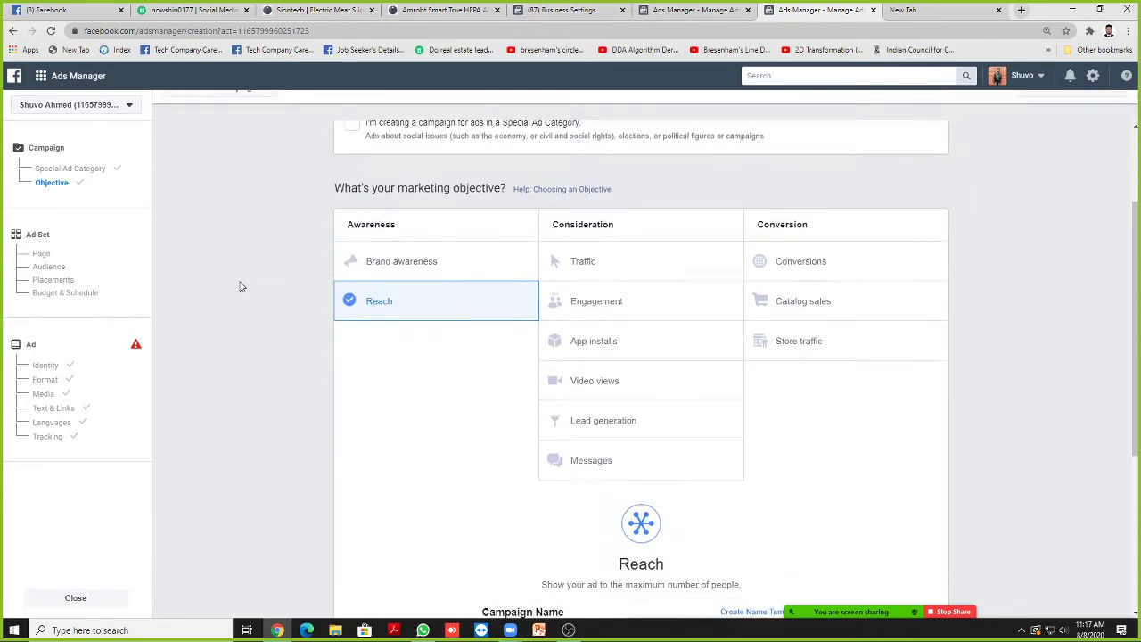
{"action": "scroll", "coordinate": [239, 286], "scroll_direction": "down", "scroll_amount": 3}
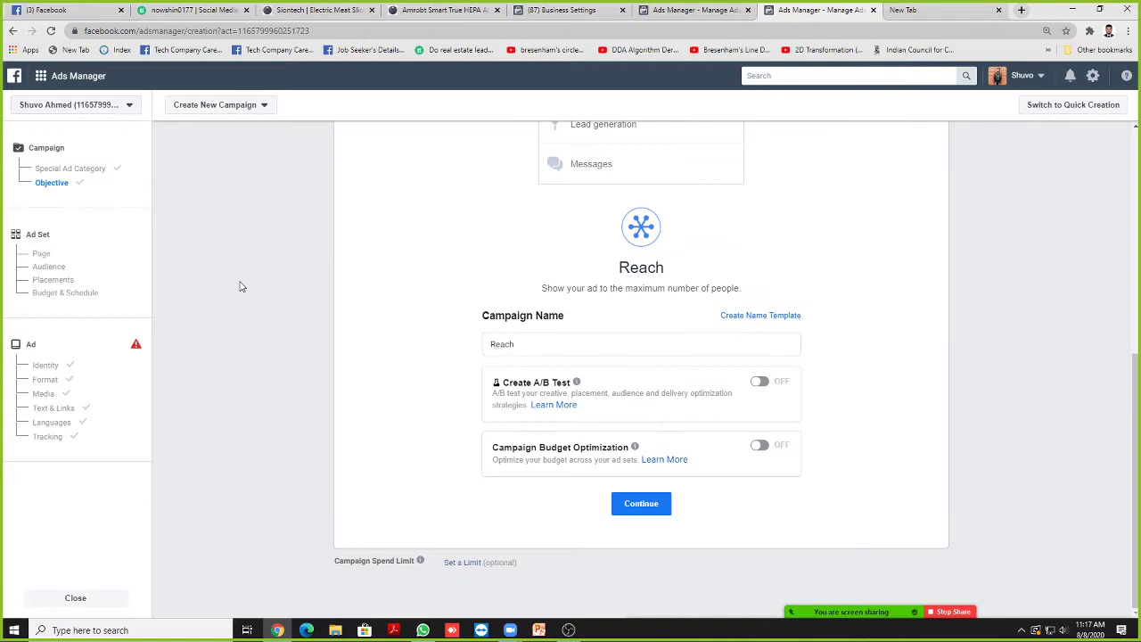
{"action": "left_click", "coordinate": [909, 11]}
{"action": "left_click", "coordinate": [1021, 11]}
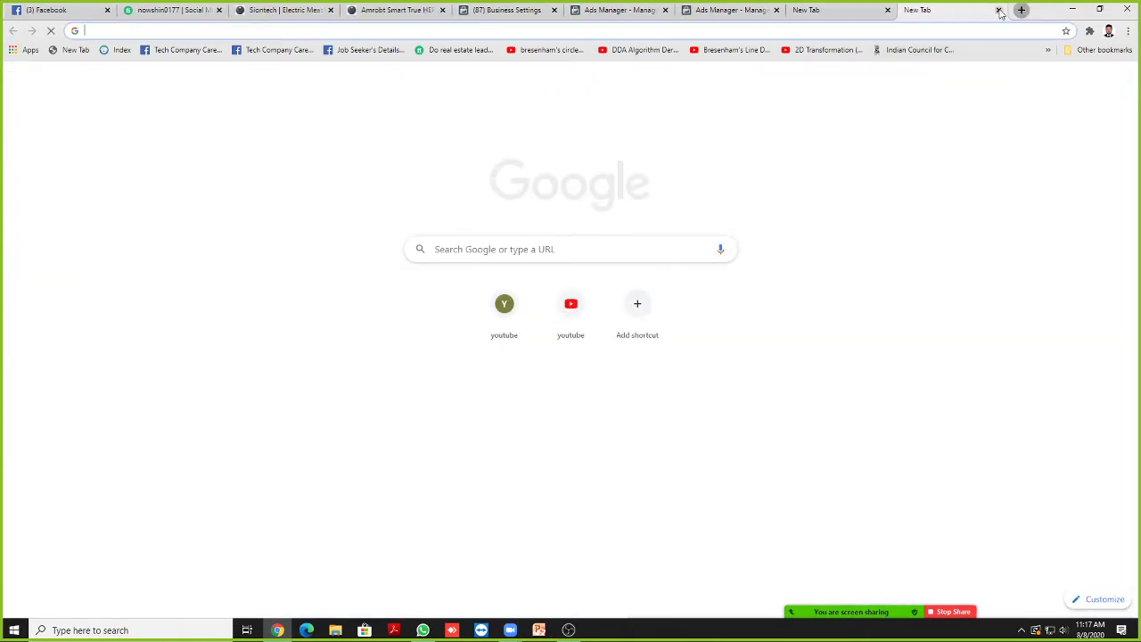
{"action": "middle_click", "coordinate": [892, 13]}
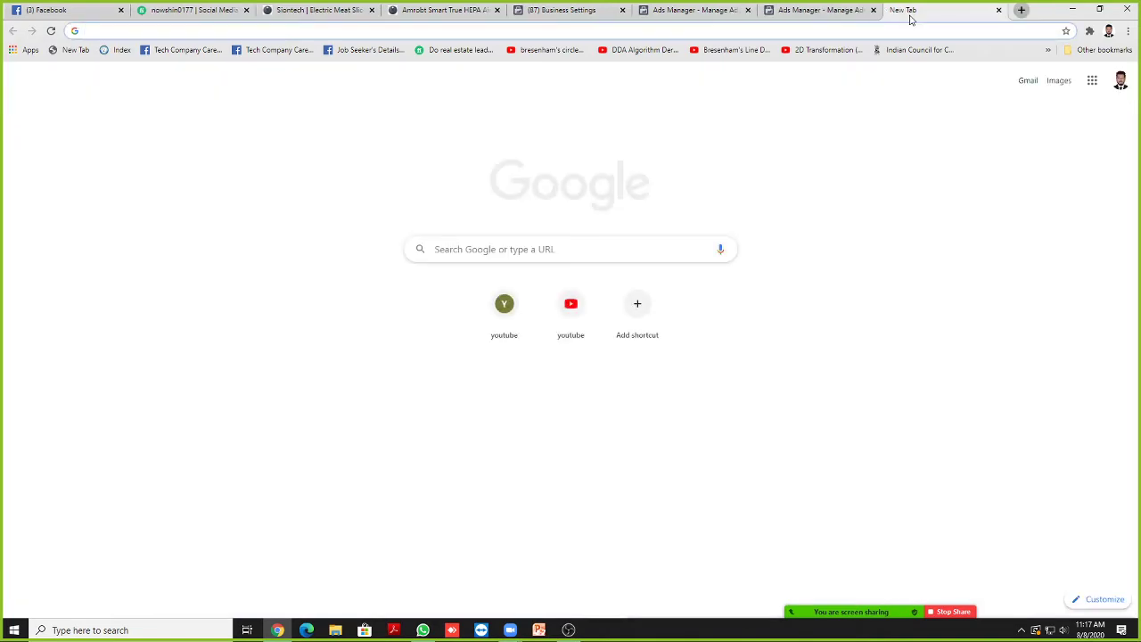
{"action": "type", "text": "youtube.com"}
{"action": "key", "text": "Return"}
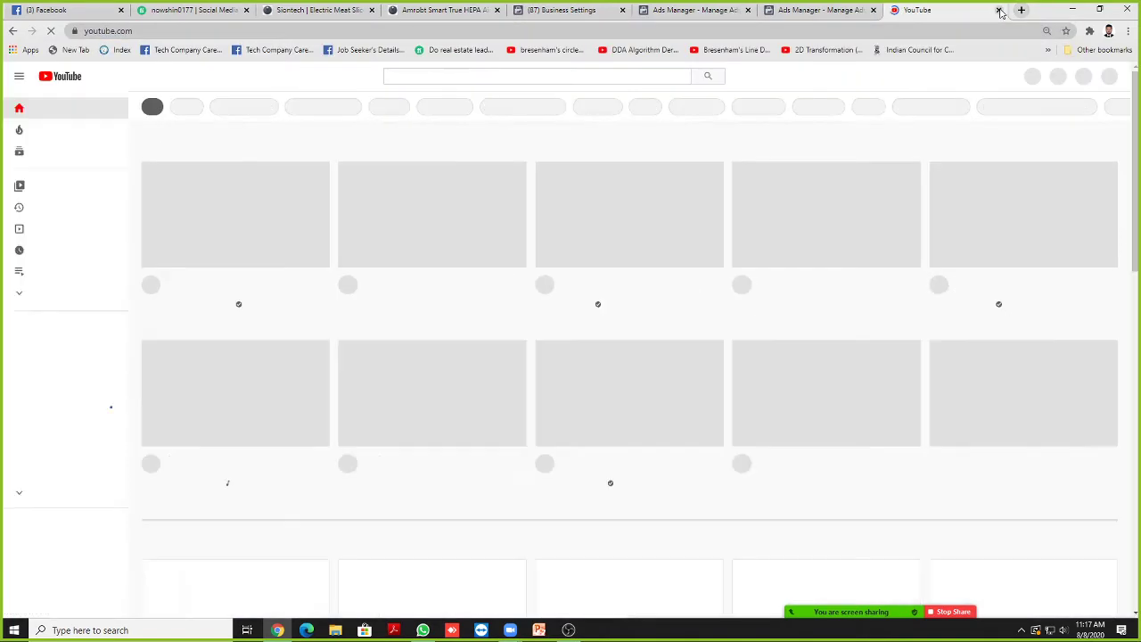
{"action": "middle_click", "coordinate": [989, 17]}
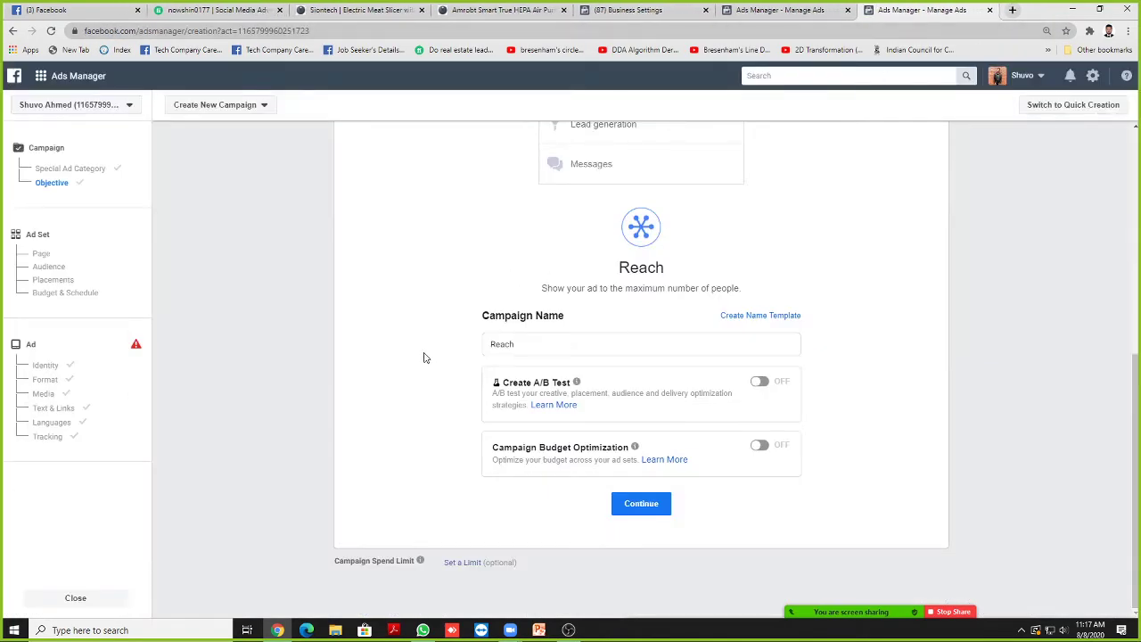
Step: Examine the marketing objectives alongside the Reach campaign's name, A/B test and budget optimization settings
{"action": "scroll", "coordinate": [352, 375], "scroll_direction": "up", "scroll_amount": 4}
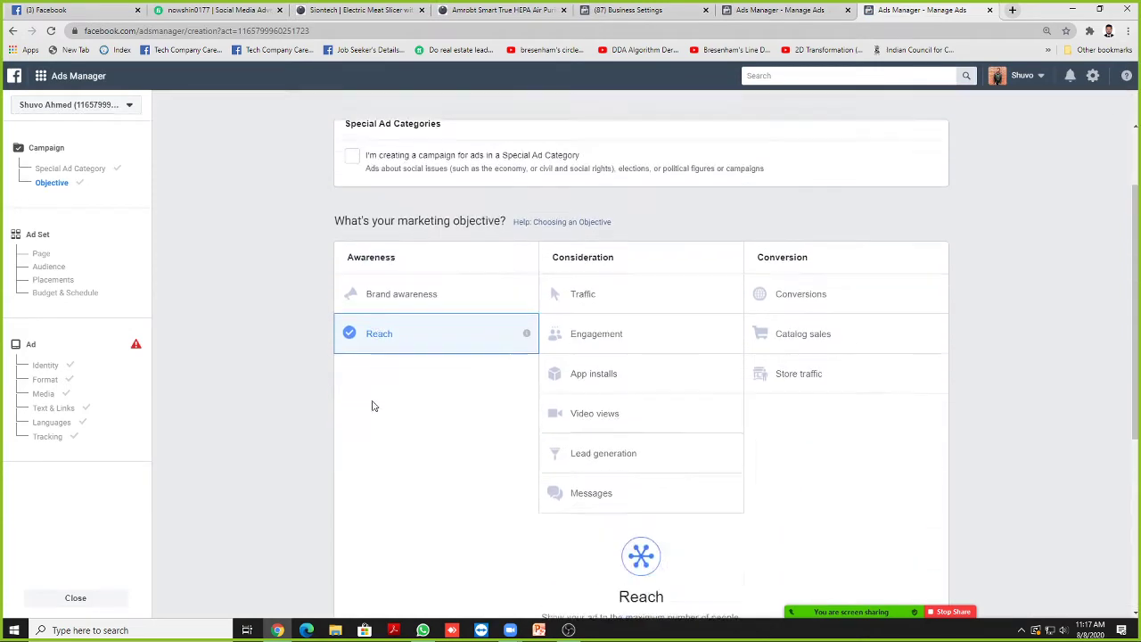
{"action": "scroll", "coordinate": [372, 406], "scroll_direction": "down", "scroll_amount": 4}
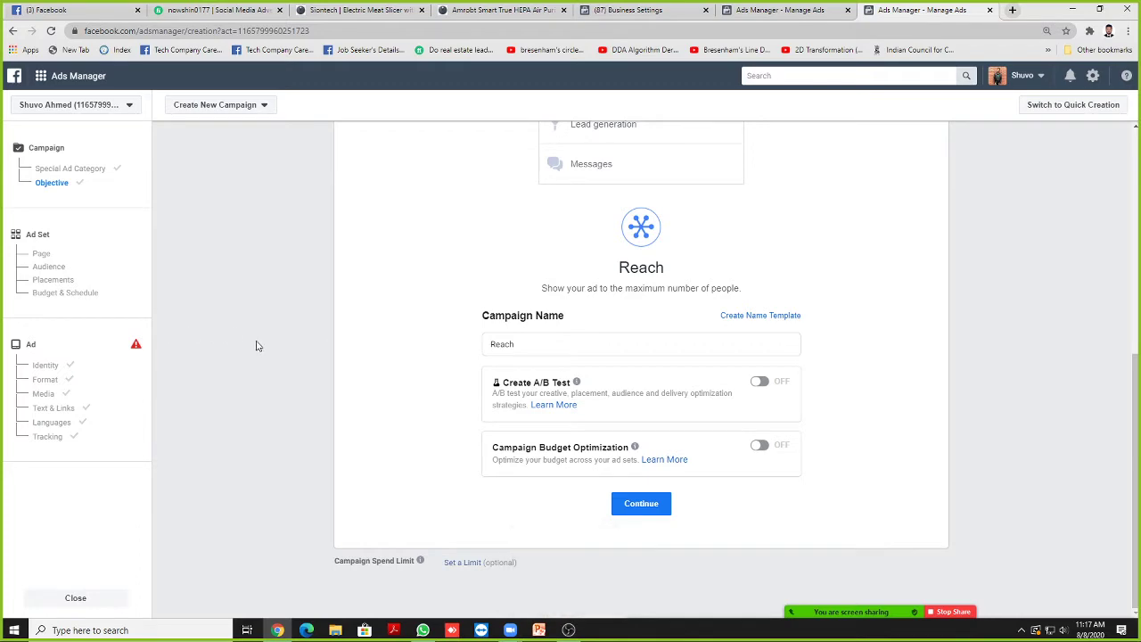
{"action": "scroll", "coordinate": [262, 347], "scroll_direction": "up", "scroll_amount": 4}
{"action": "scroll", "coordinate": [264, 353], "scroll_direction": "down", "scroll_amount": 1}
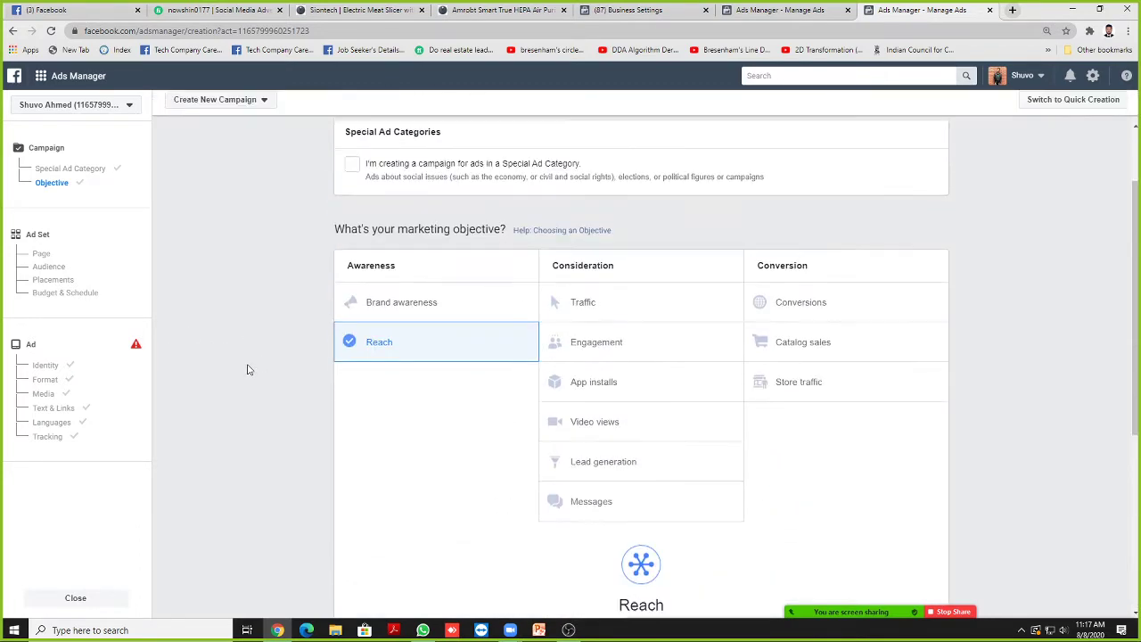
{"action": "scroll", "coordinate": [249, 370], "scroll_direction": "down", "scroll_amount": 4}
{"action": "scroll", "coordinate": [249, 370], "scroll_direction": "up", "scroll_amount": 3}
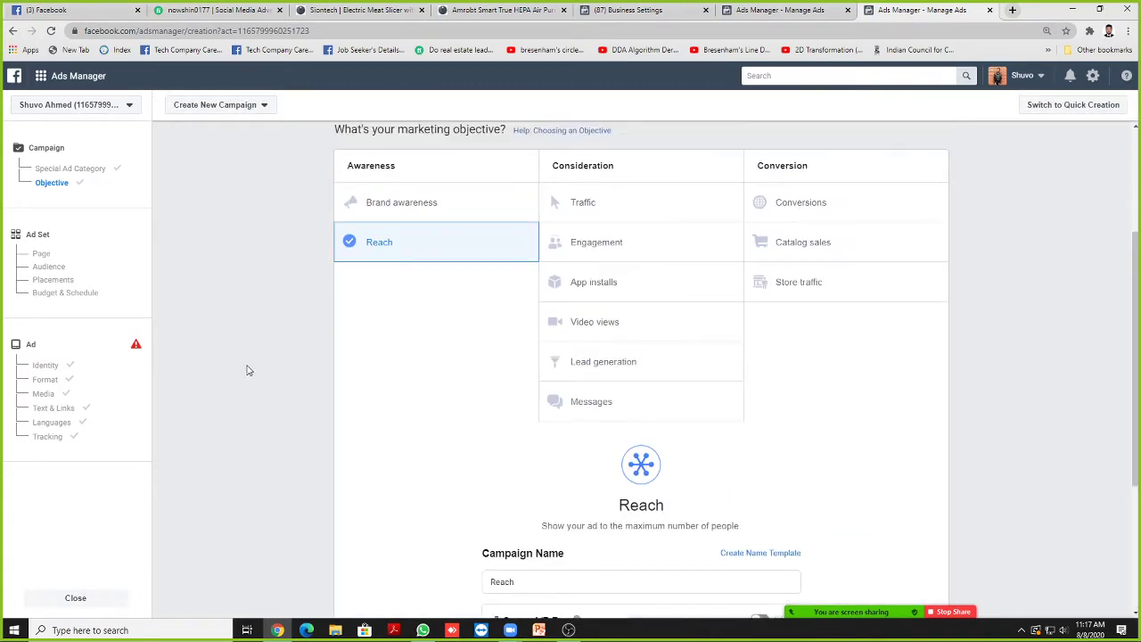
{"action": "scroll", "coordinate": [249, 370], "scroll_direction": "up", "scroll_amount": 1}
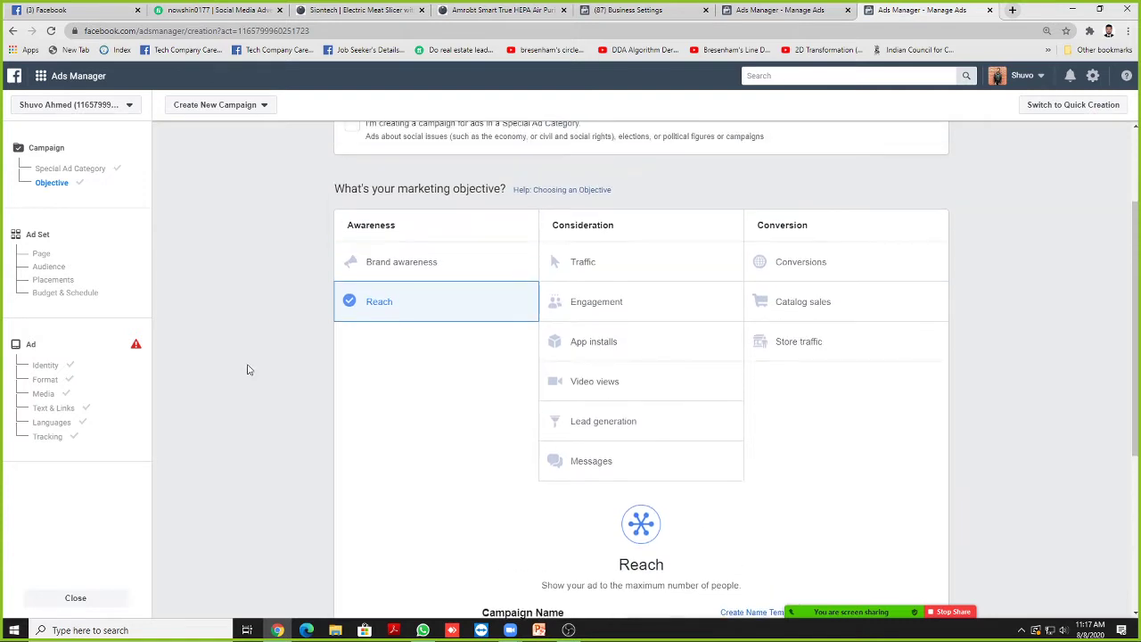
{"action": "scroll", "coordinate": [249, 370], "scroll_direction": "down", "scroll_amount": 3}
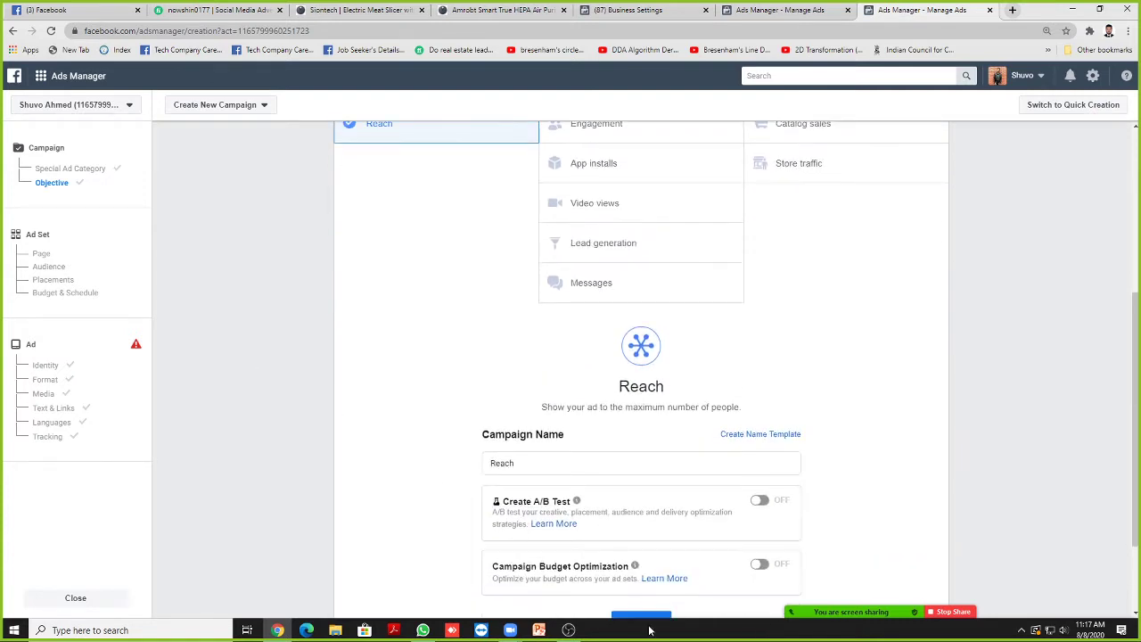
Step: Show the Zoom meeting's participants window, make it taller to fit the whole list, and place it beside the campaign form
{"action": "left_click", "coordinate": [847, 609]}
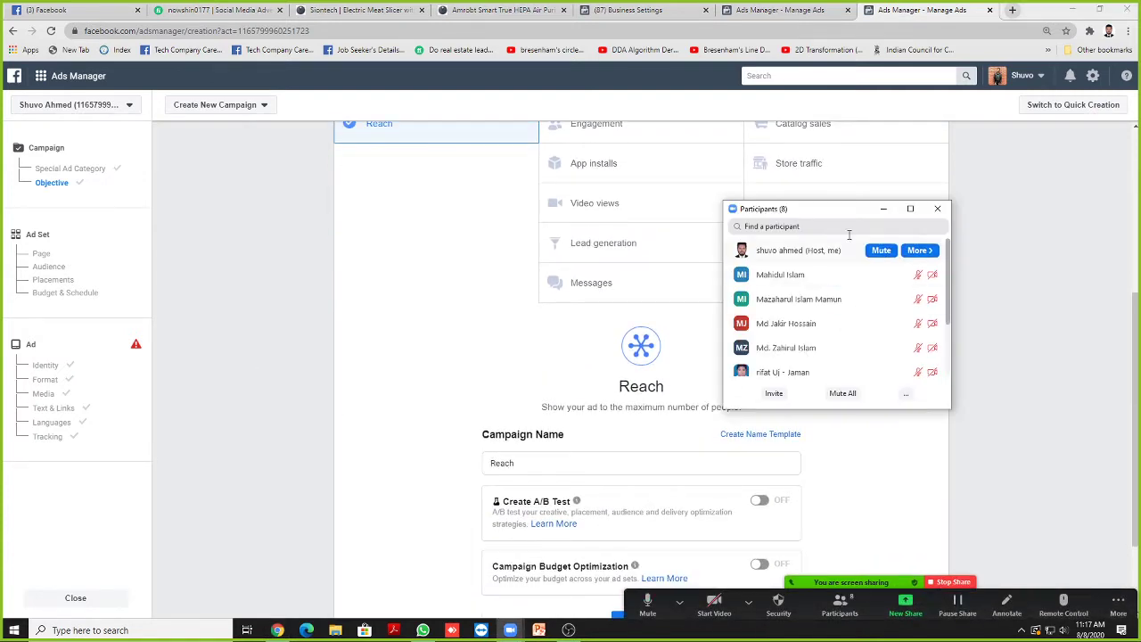
{"action": "left_click_drag", "start_coordinate": [841, 216], "coordinate": [926, 192]}
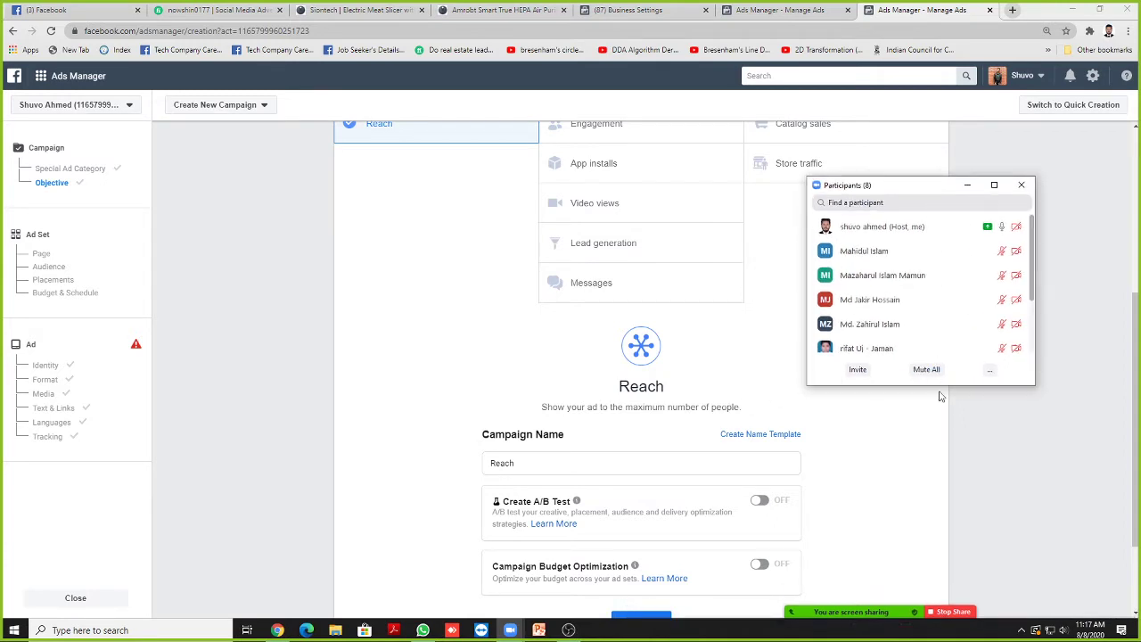
{"action": "left_click_drag", "start_coordinate": [942, 387], "coordinate": [970, 463]}
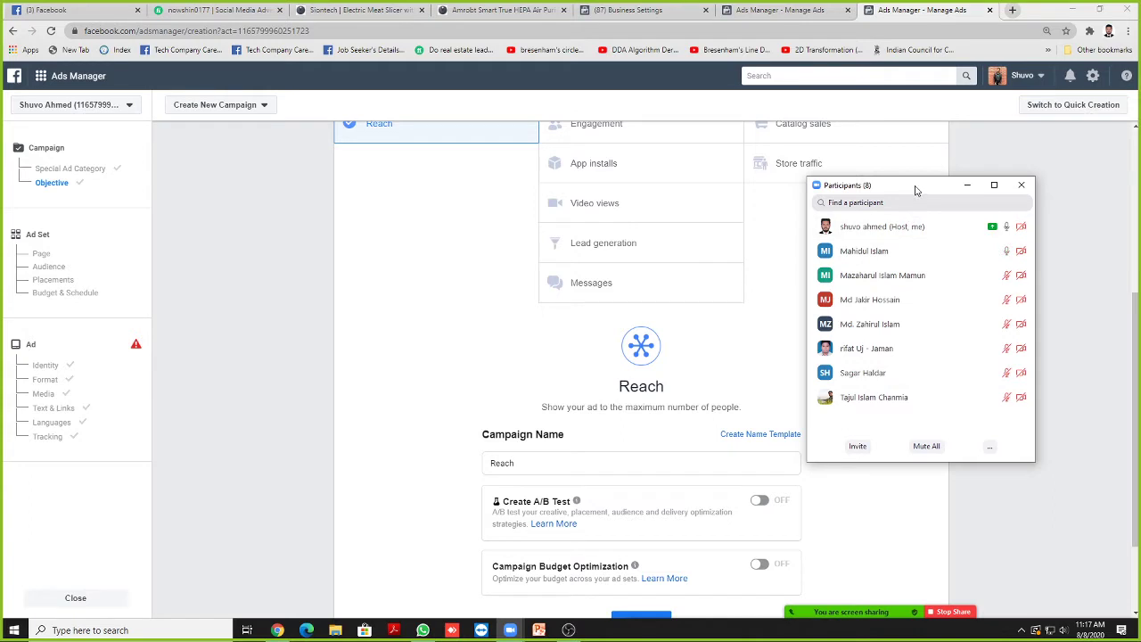
{"action": "left_click_drag", "start_coordinate": [916, 190], "coordinate": [942, 181]}
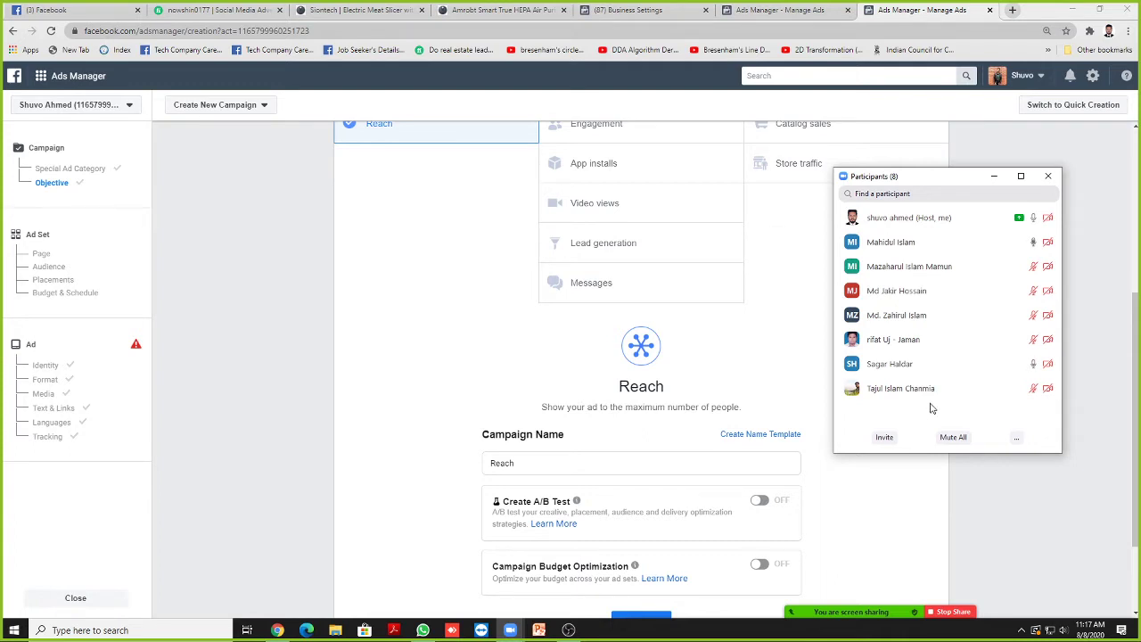
{"action": "mouse_move", "coordinate": [929, 404]}
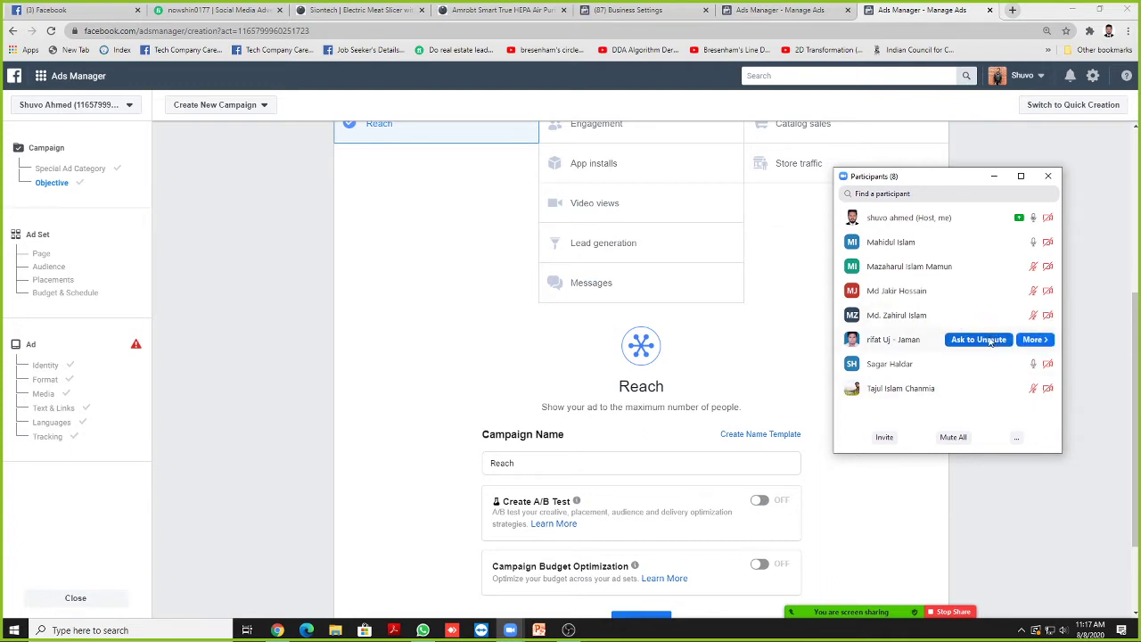
{"action": "left_click_drag", "start_coordinate": [957, 182], "coordinate": [959, 186]}
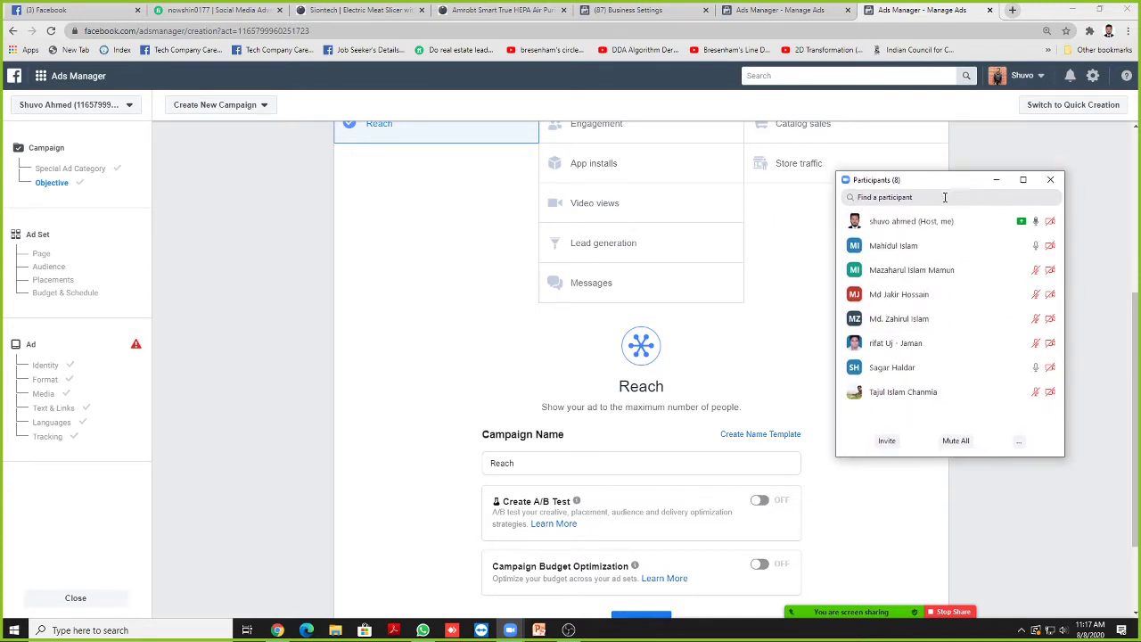
{"action": "mouse_move", "coordinate": [933, 235]}
Step: Set the computer's speaker volume to 20 and minimize the participants window
{"action": "left_click", "coordinate": [1063, 630]}
{"action": "left_click_drag", "start_coordinate": [990, 604], "coordinate": [995, 603]}
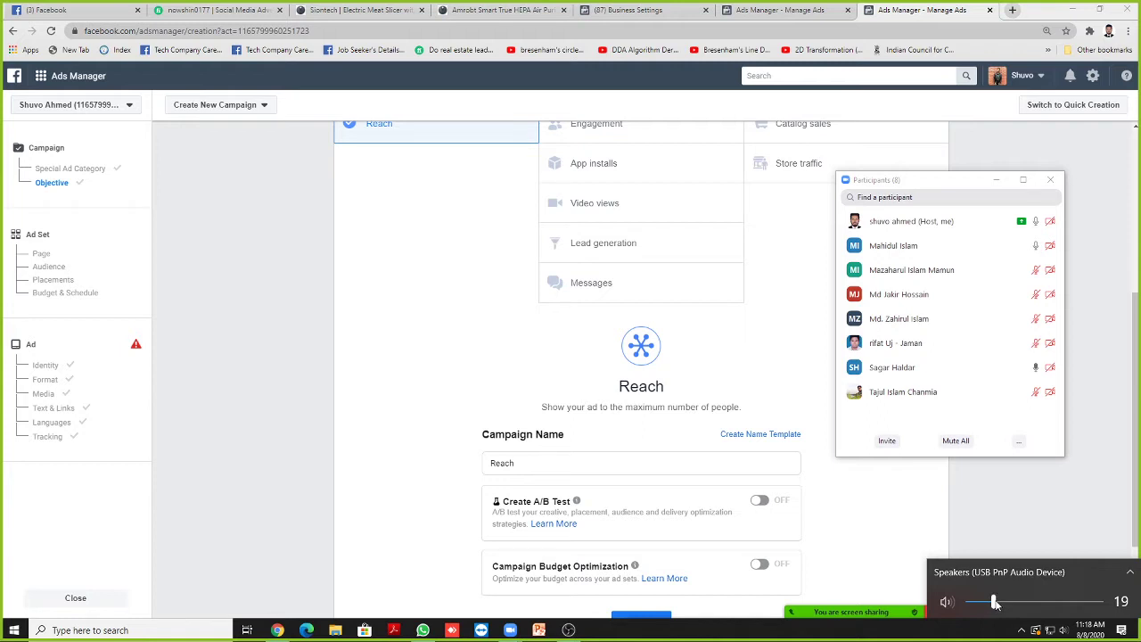
{"action": "left_click_drag", "start_coordinate": [994, 604], "coordinate": [997, 603]}
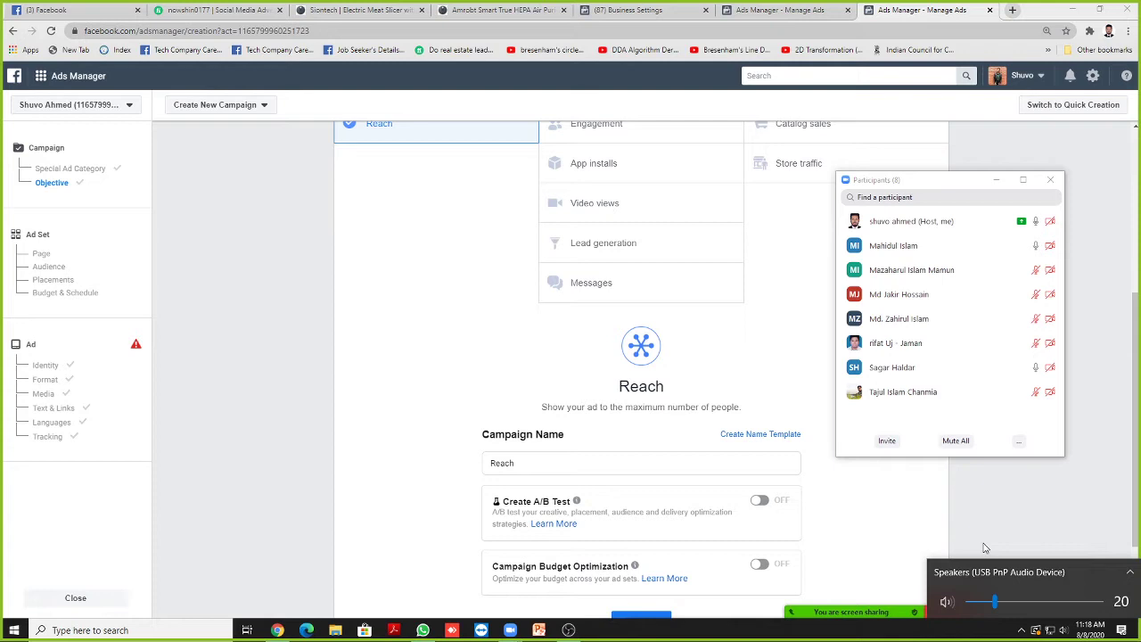
{"action": "left_click", "coordinate": [997, 182]}
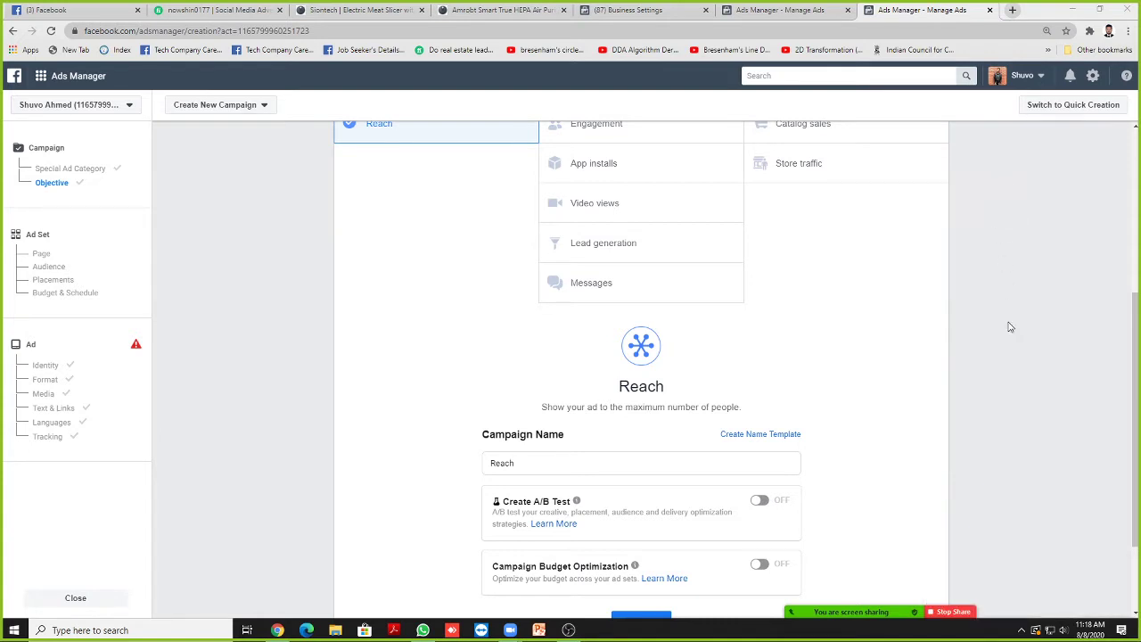
Step: Bring back the meeting's participants window and shift it further away from the campaign settings
{"action": "scroll", "coordinate": [998, 352], "scroll_direction": "down", "scroll_amount": 2}
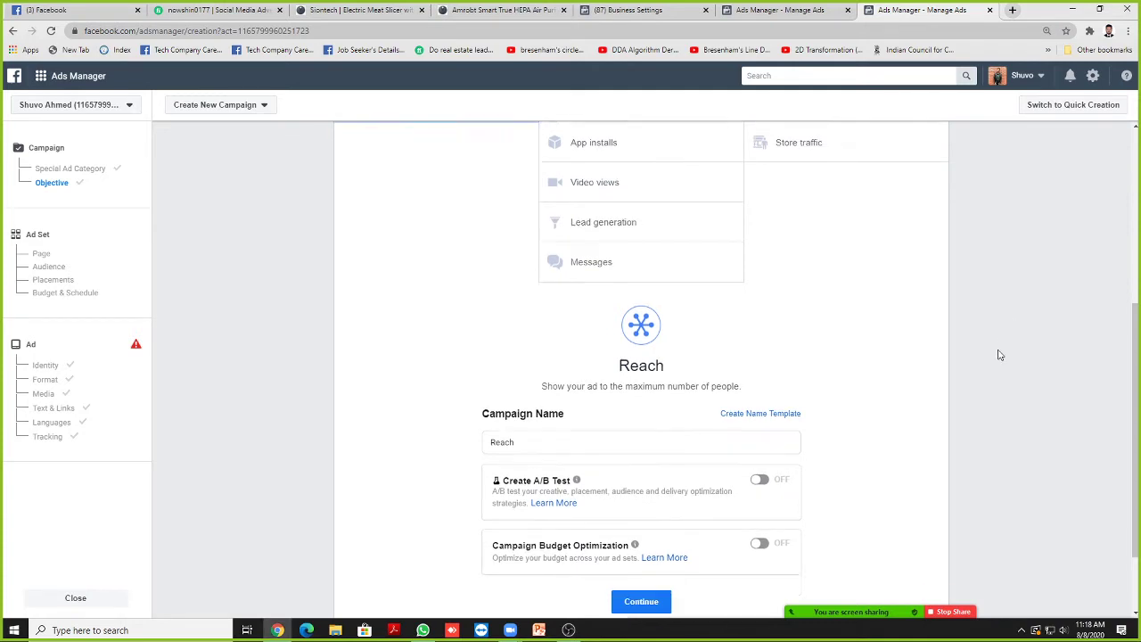
{"action": "scroll", "coordinate": [997, 356], "scroll_direction": "up", "scroll_amount": 2}
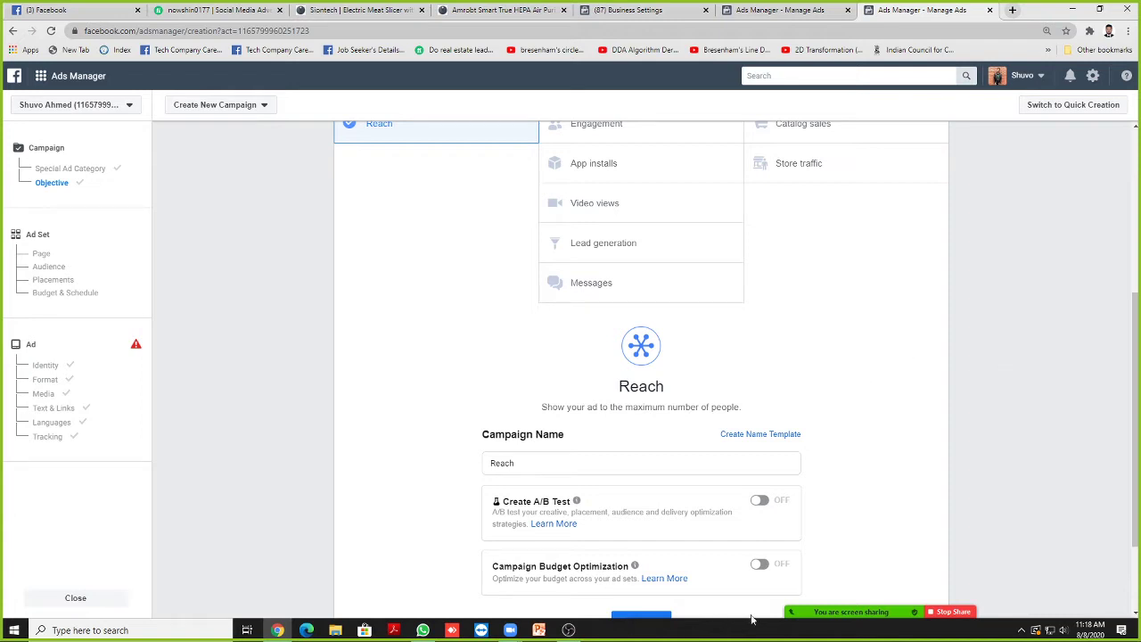
{"action": "mouse_move", "coordinate": [834, 608]}
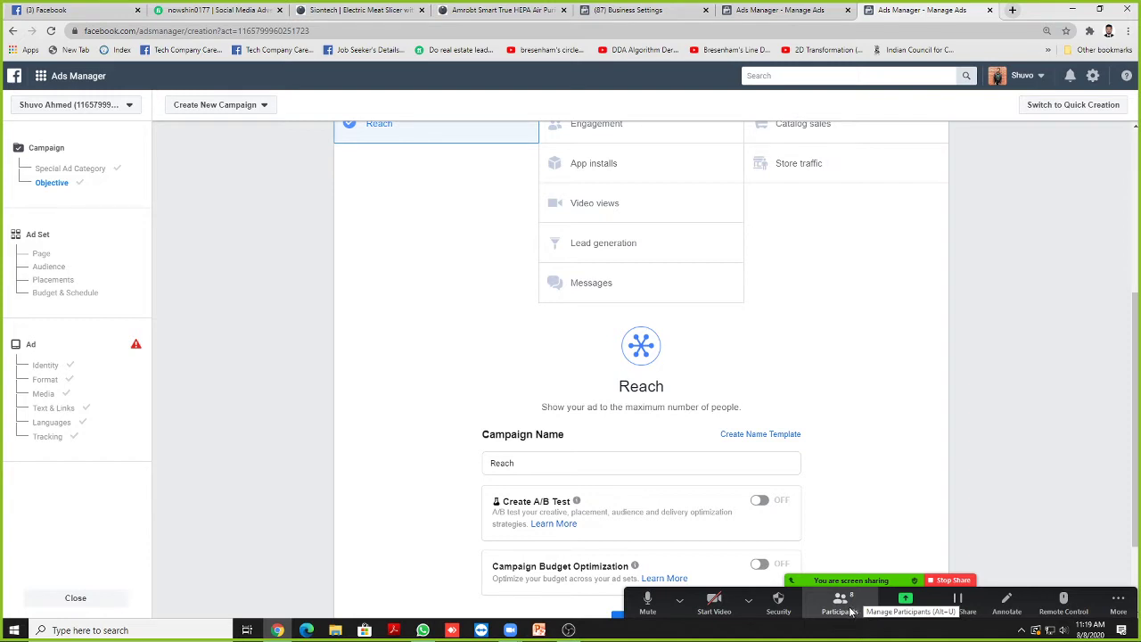
{"action": "left_click", "coordinate": [851, 611]}
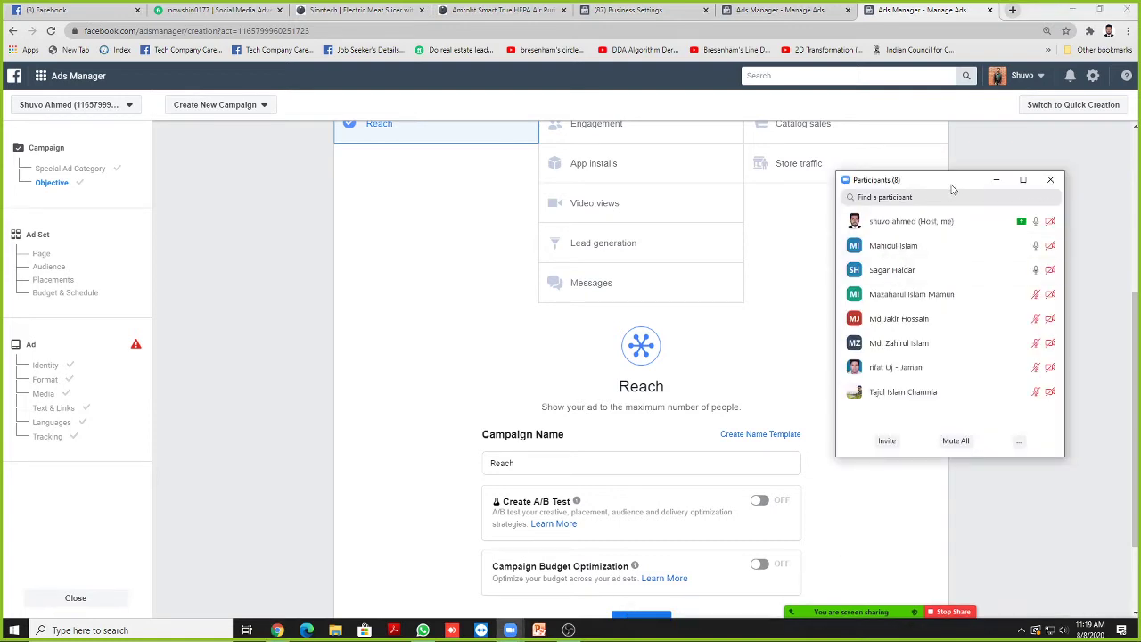
{"action": "left_click_drag", "start_coordinate": [954, 182], "coordinate": [977, 174]}
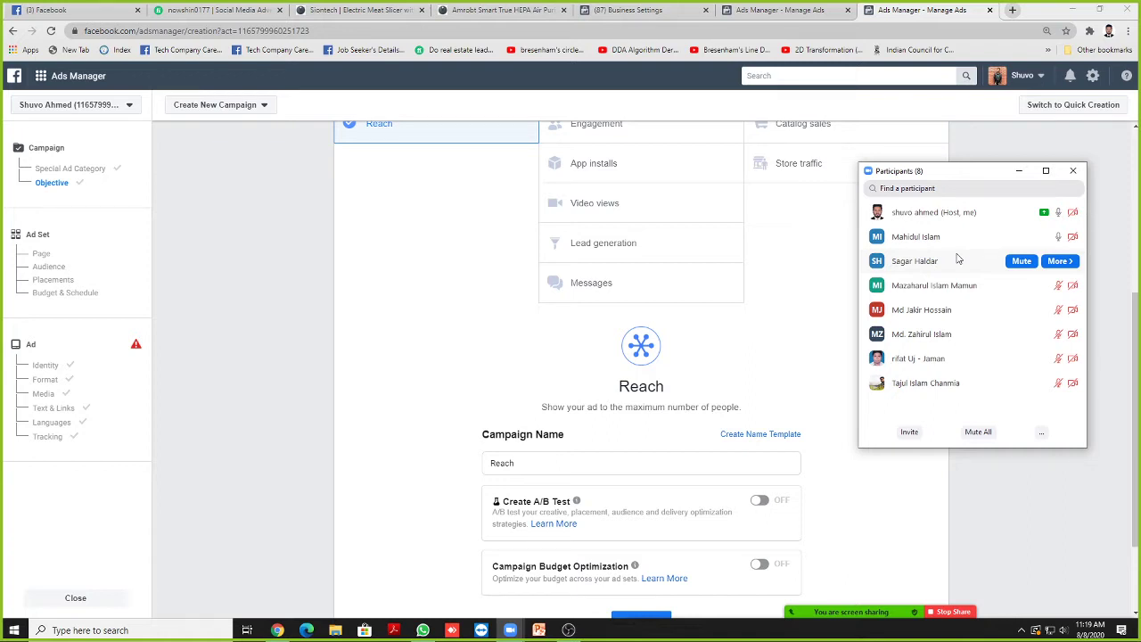
Step: Switch to Fiverr, check the notifications and inbox previews, and open the newest unread buyer conversation
{"action": "left_click", "coordinate": [210, 10]}
{"action": "left_click", "coordinate": [284, 89]}
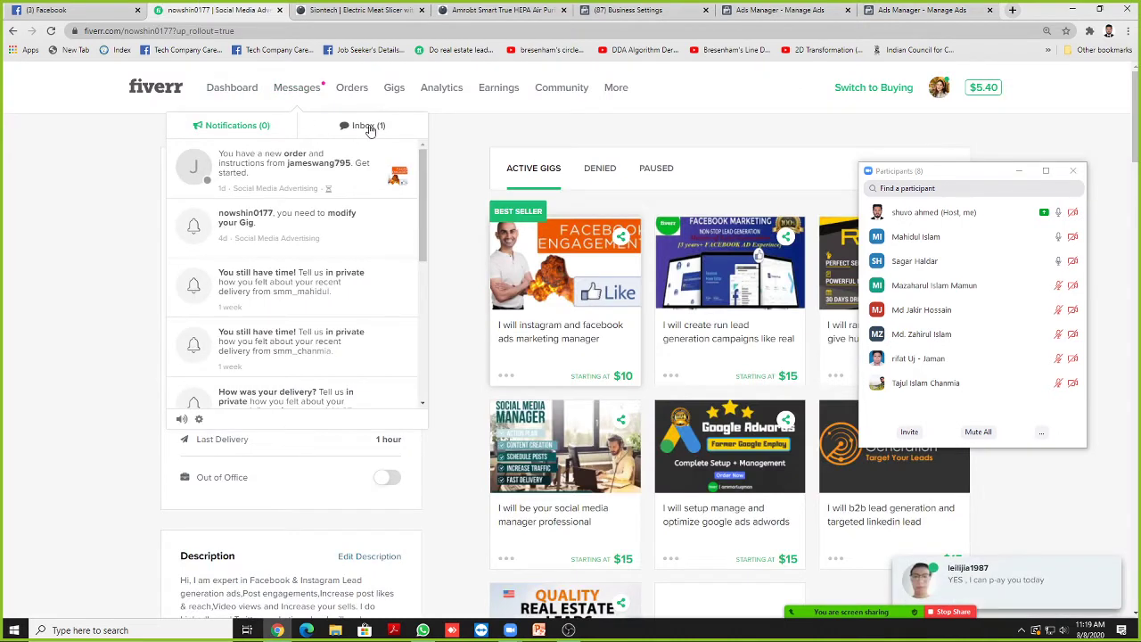
{"action": "left_click", "coordinate": [368, 128]}
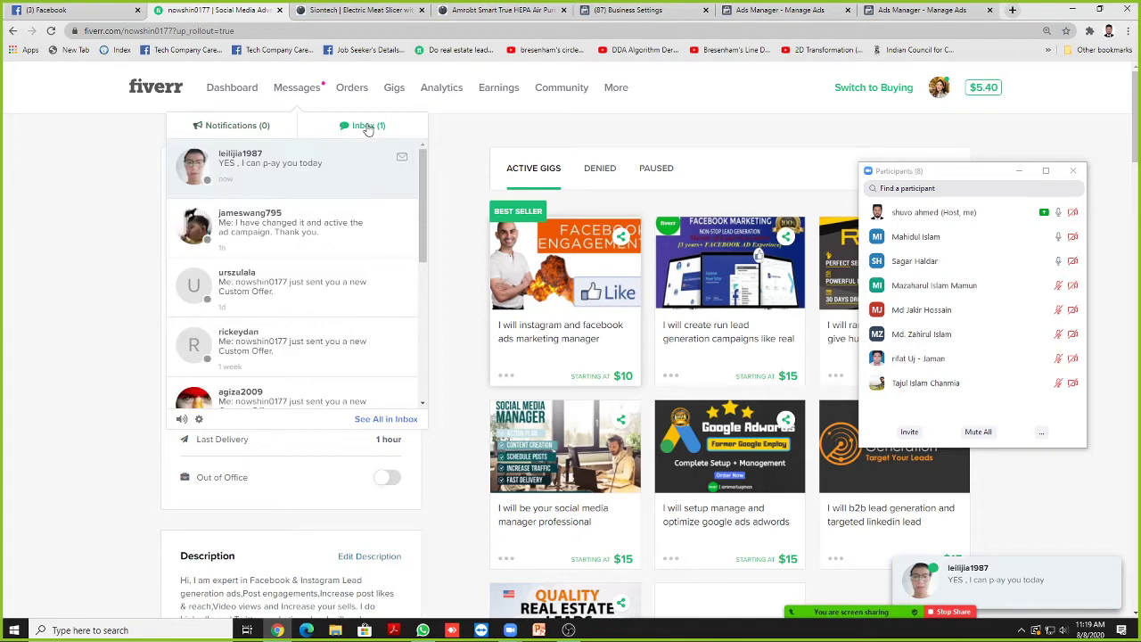
{"action": "left_click", "coordinate": [248, 129]}
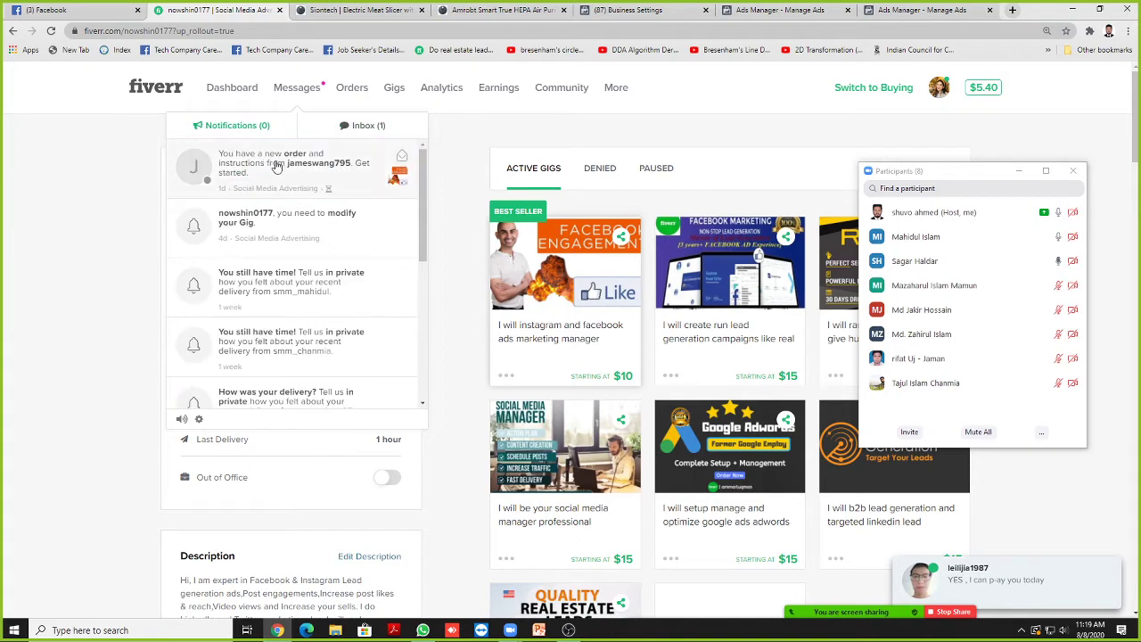
{"action": "left_click", "coordinate": [368, 127]}
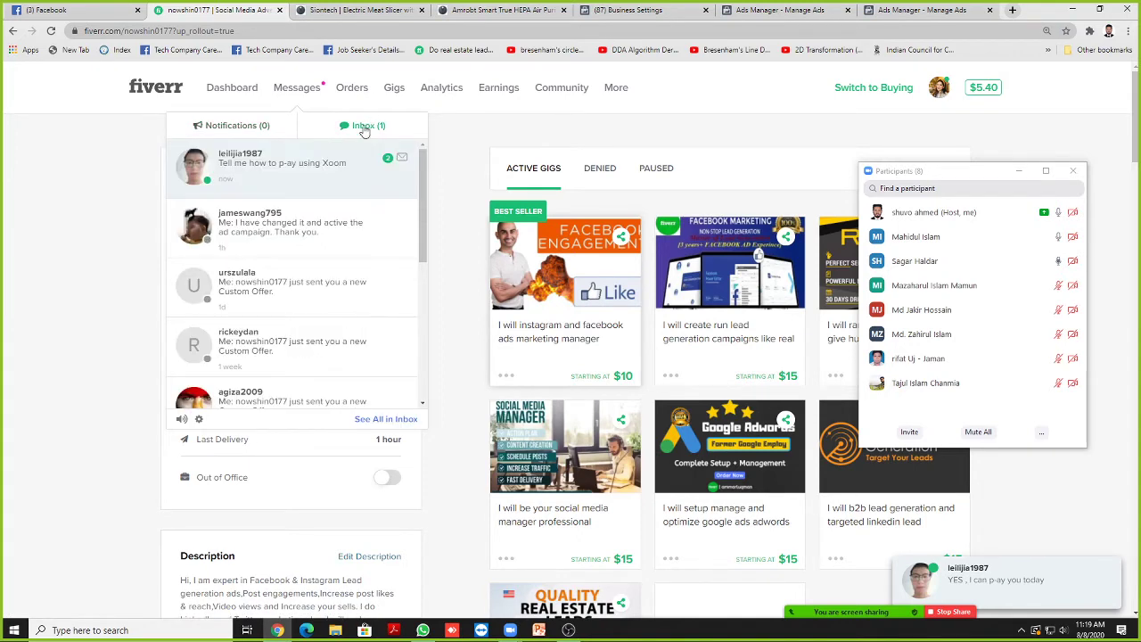
{"action": "left_click", "coordinate": [314, 176]}
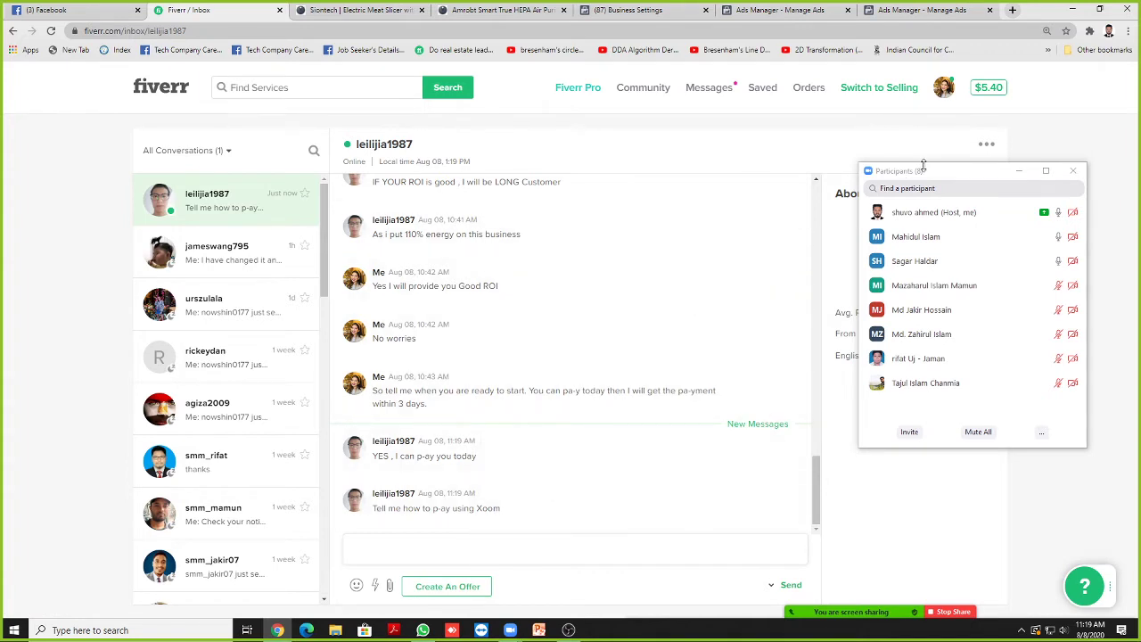
Step: Reply to the buyer with the message "I am giving you the instructions ... Please give me a moment"
{"action": "left_click_drag", "start_coordinate": [929, 172], "coordinate": [938, 171]}
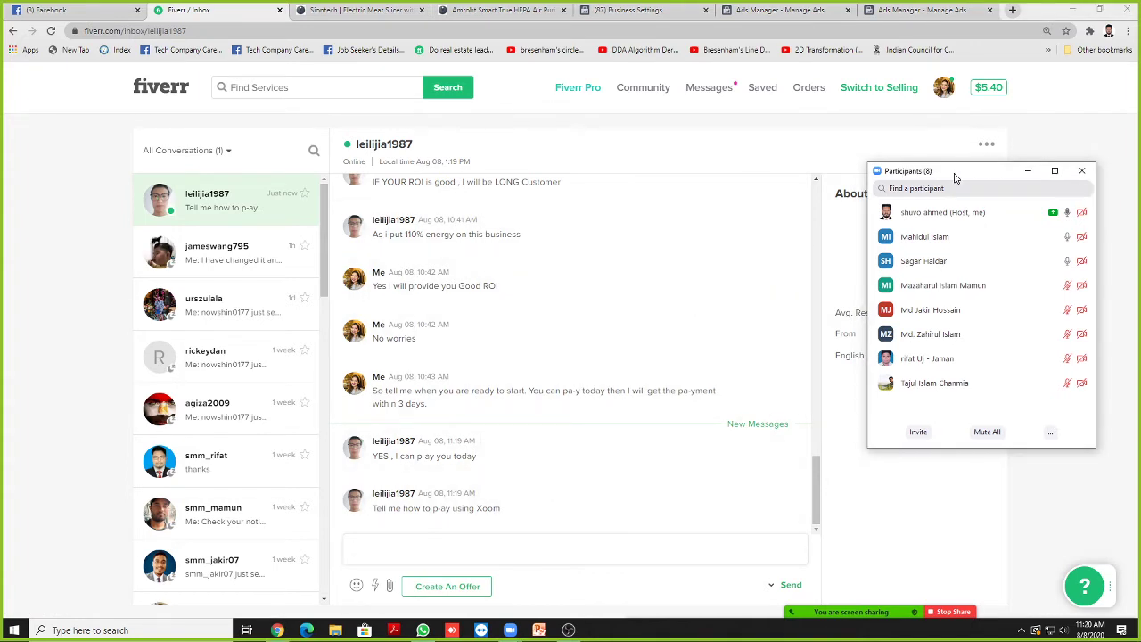
{"action": "left_click", "coordinate": [720, 94]}
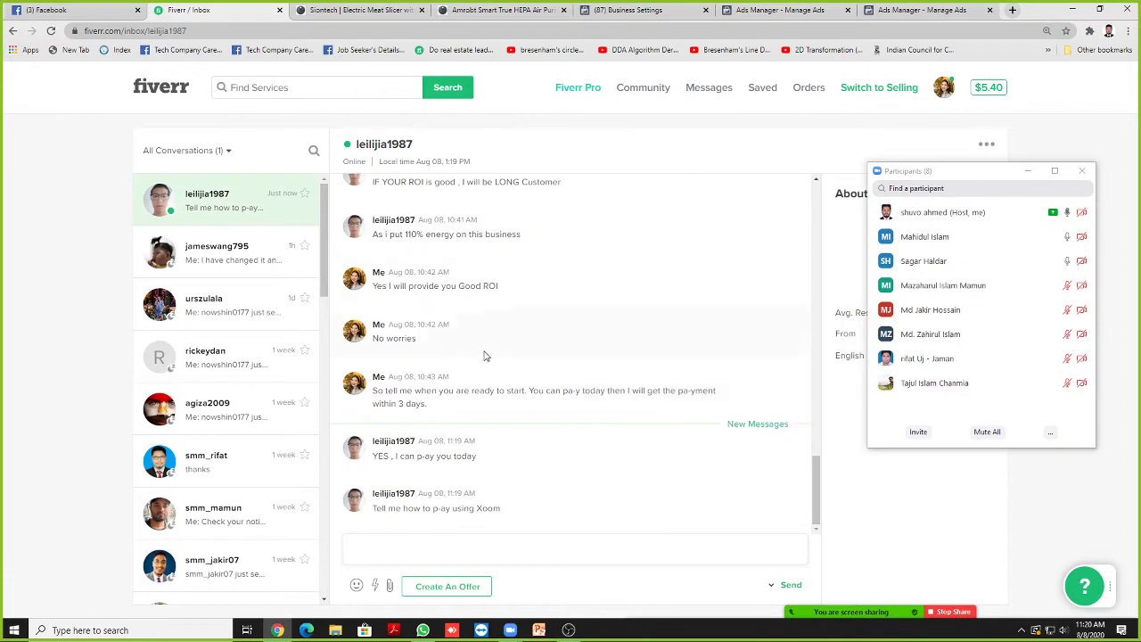
{"action": "scroll", "coordinate": [484, 365], "scroll_direction": "up", "scroll_amount": 2}
{"action": "scroll", "coordinate": [474, 376], "scroll_direction": "down", "scroll_amount": 2}
{"action": "type", "text": "... Please gi"}
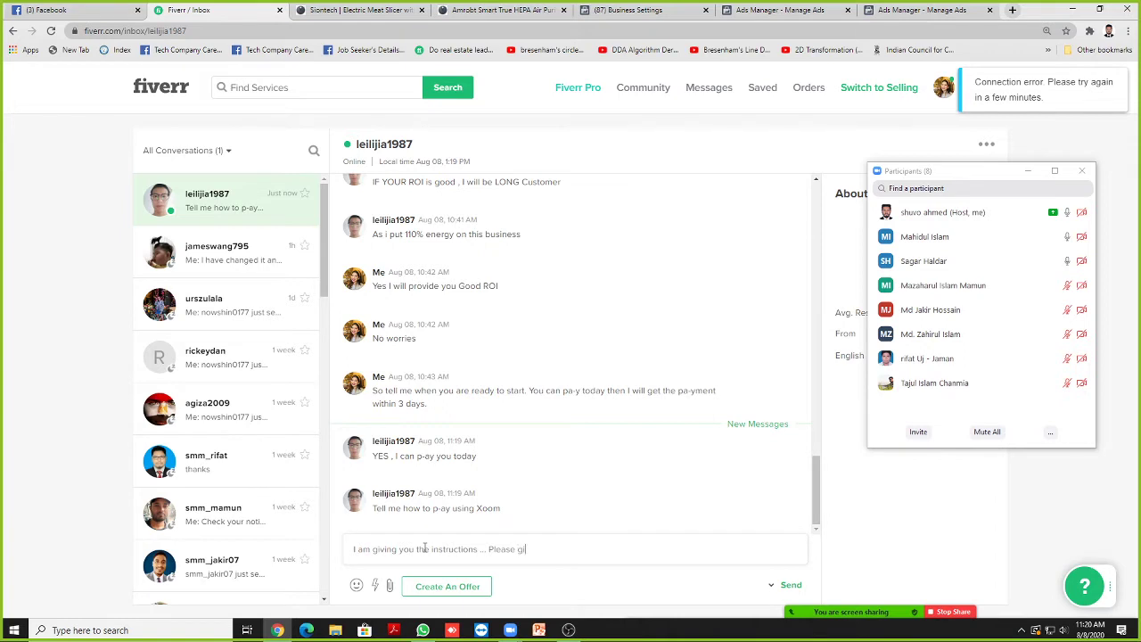
{"action": "type", "text": "ve me a moment"}
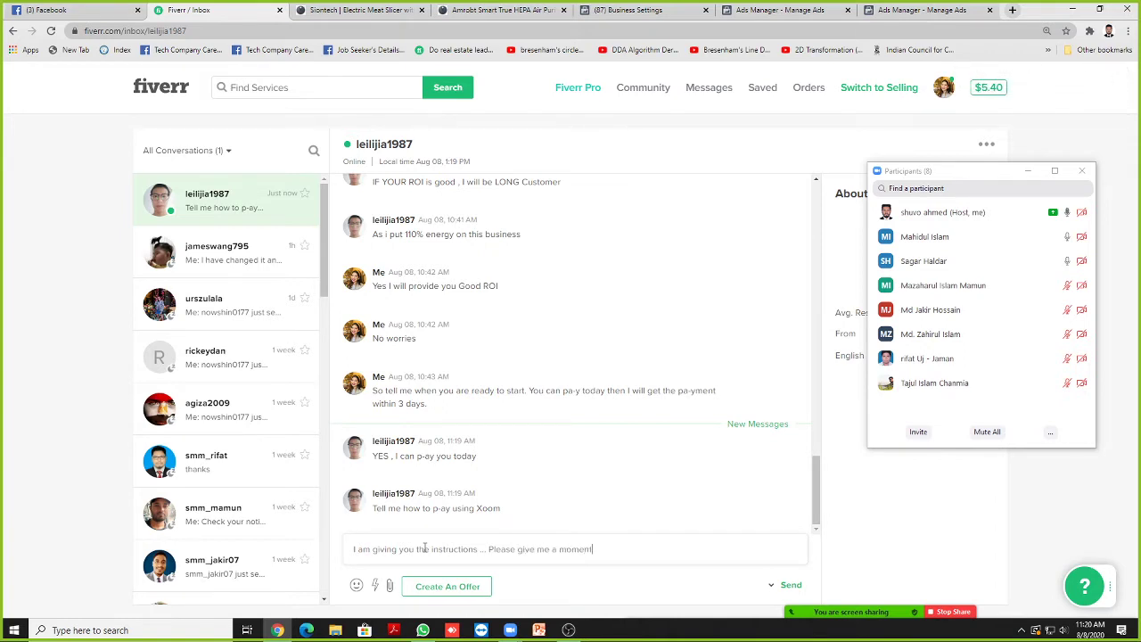
{"action": "left_click", "coordinate": [791, 586]}
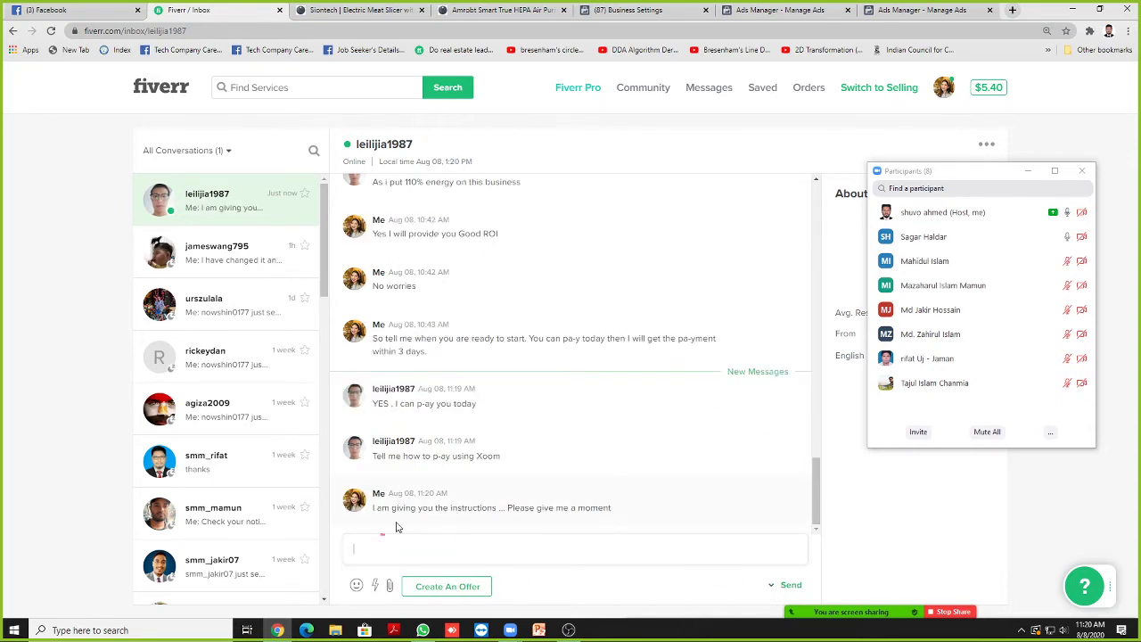
Step: Look over the buyer conversation and minimize the participants window covering the page
{"action": "scroll", "coordinate": [484, 395], "scroll_direction": "up", "scroll_amount": 2}
{"action": "scroll", "coordinate": [675, 476], "scroll_direction": "down", "scroll_amount": 2}
{"action": "left_click_drag", "start_coordinate": [990, 180], "coordinate": [775, 189]}
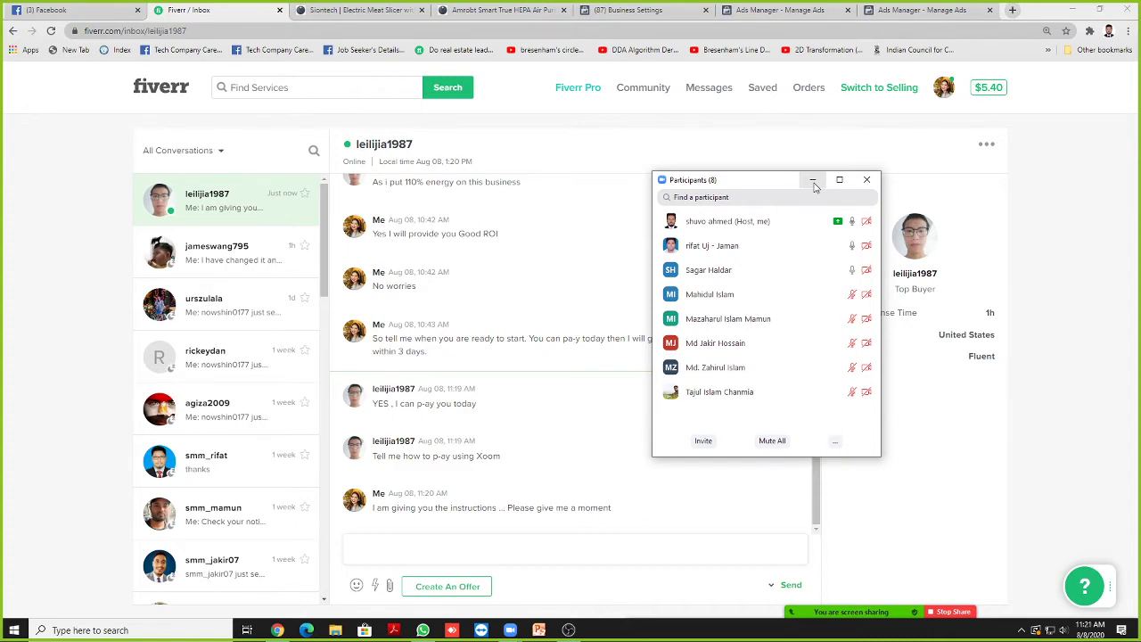
{"action": "left_click", "coordinate": [812, 180]}
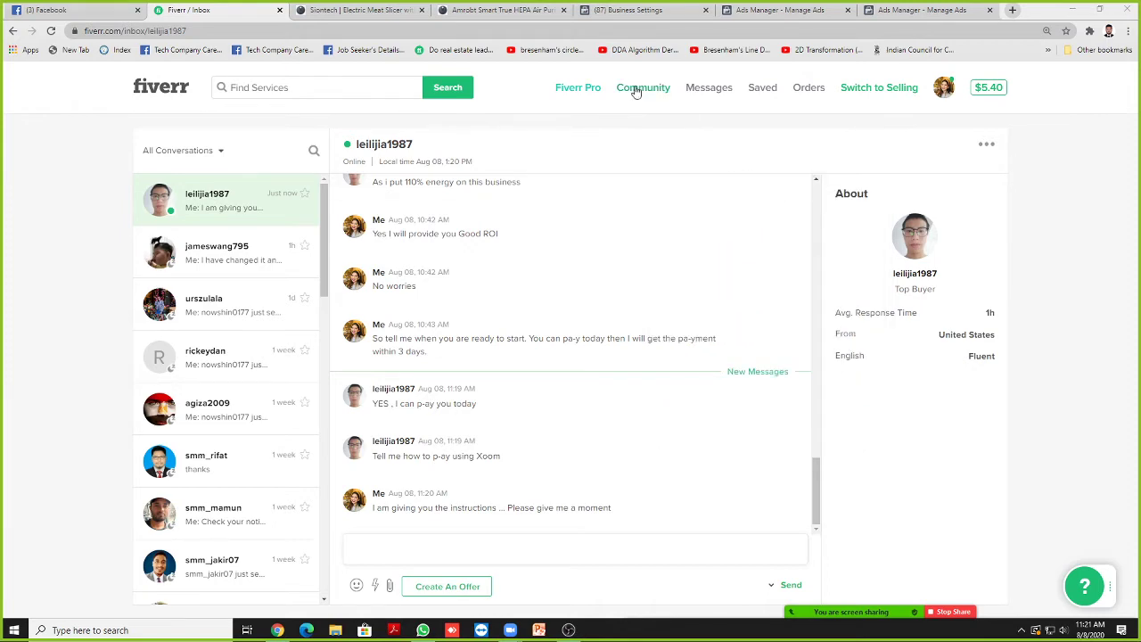
Step: Review the earlier messages in the buyer conversation and switch the Fiverr account to the selling dashboard
{"action": "scroll", "coordinate": [714, 289], "scroll_direction": "up", "scroll_amount": 5}
{"action": "scroll", "coordinate": [713, 289], "scroll_direction": "up", "scroll_amount": 10}
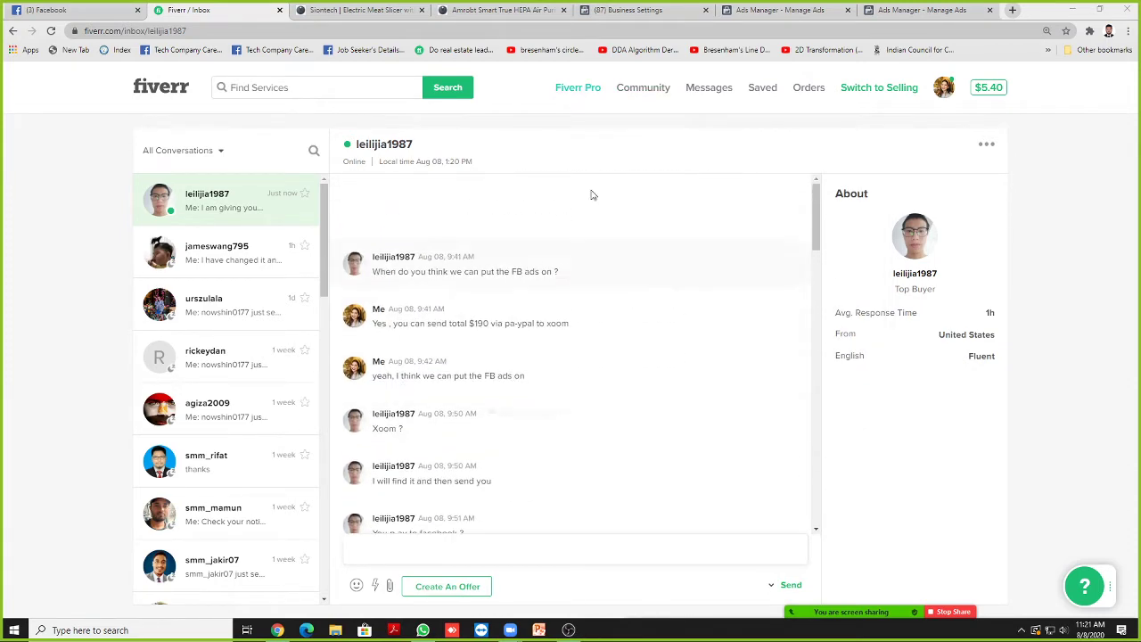
{"action": "left_click", "coordinate": [943, 87]}
{"action": "left_click", "coordinate": [866, 119]}
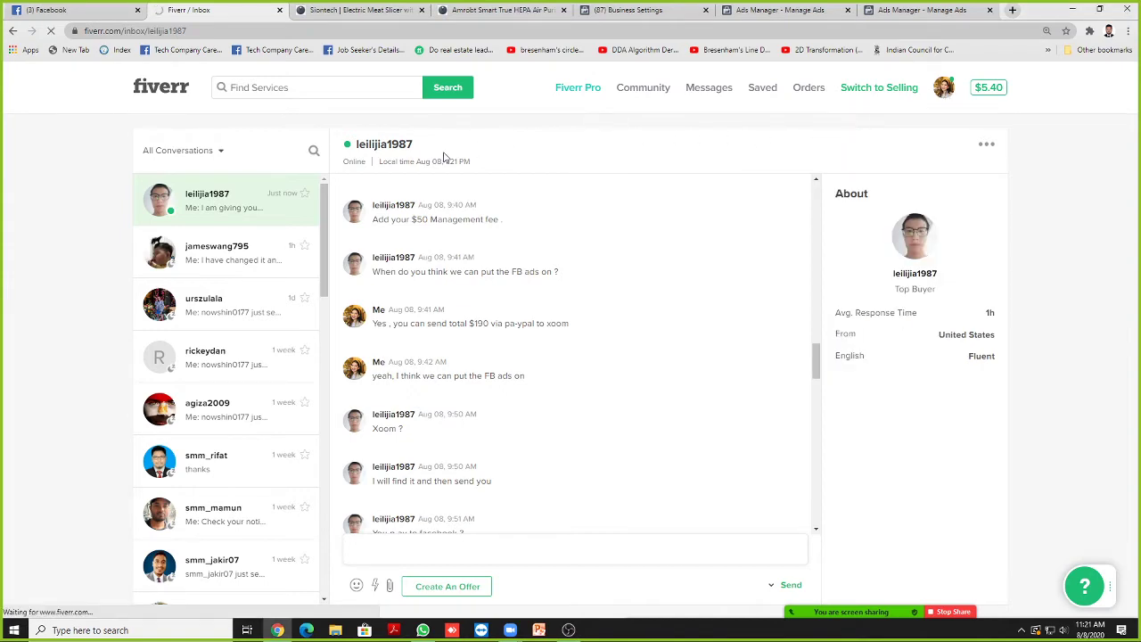
{"action": "left_click", "coordinate": [233, 92]}
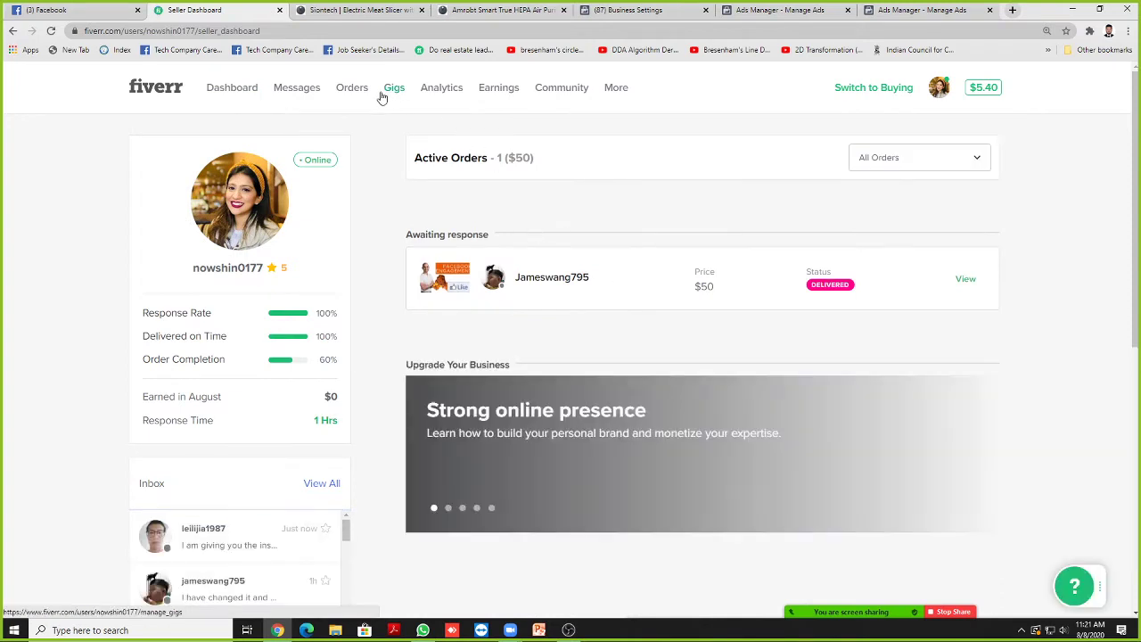
Step: Show the completed sales orders and open the topmost one, for the instagram and facebook ads marketing gig
{"action": "left_click", "coordinate": [350, 85]}
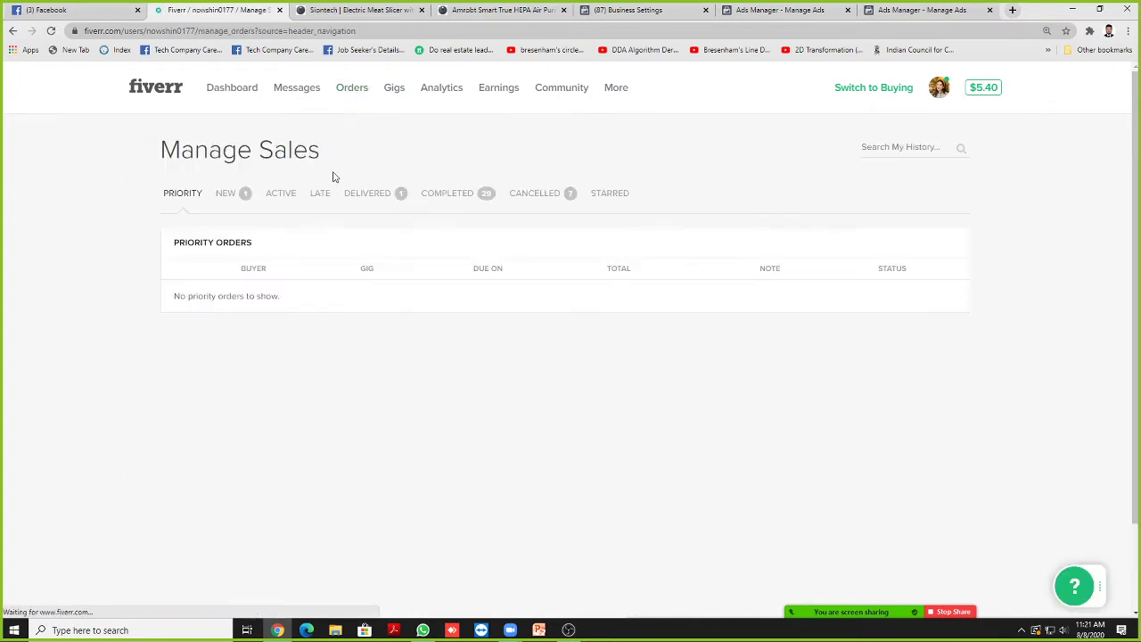
{"action": "left_click", "coordinate": [464, 202]}
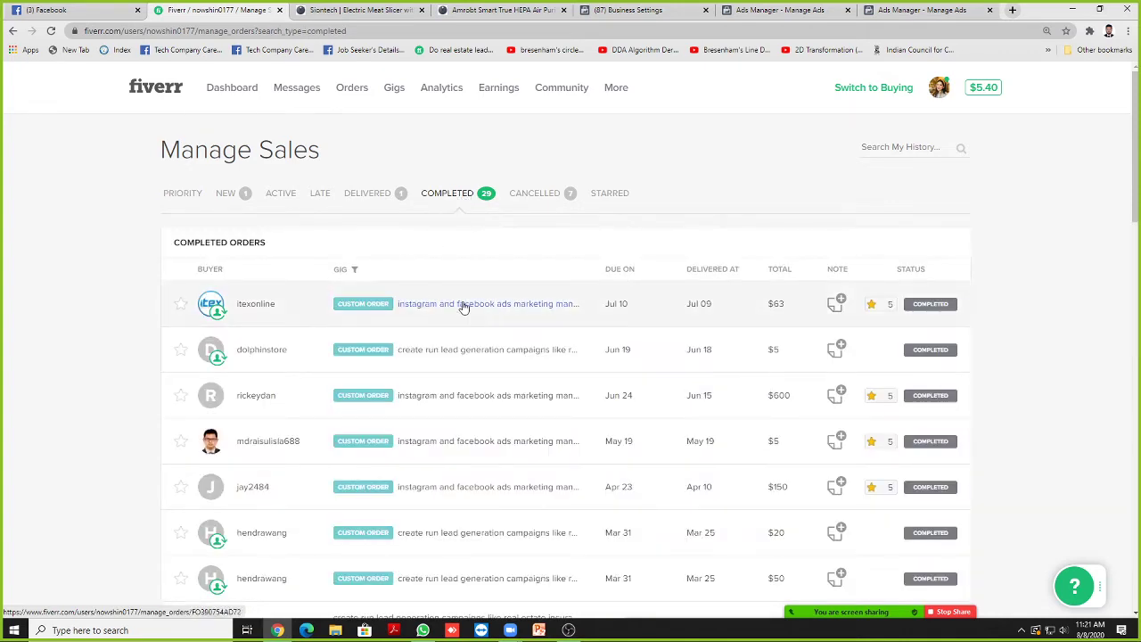
{"action": "left_click", "coordinate": [462, 307]}
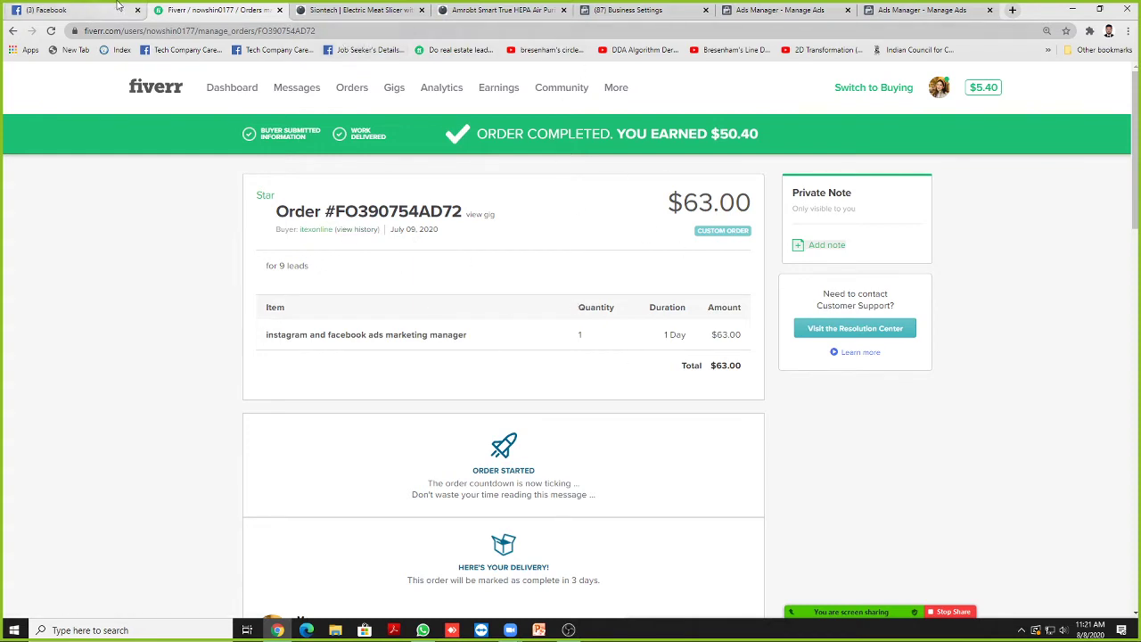
Step: Bring back the meeting's participants window, move it away from the order details, and view one participant's additional options
{"action": "mouse_move", "coordinate": [880, 615]}
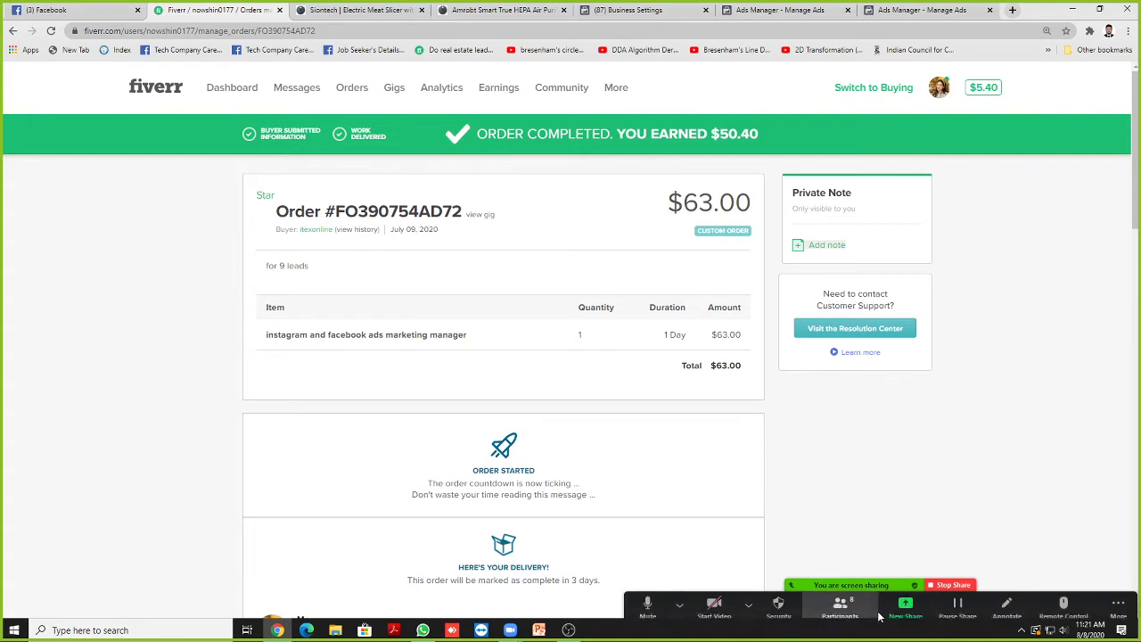
{"action": "left_click", "coordinate": [839, 606]}
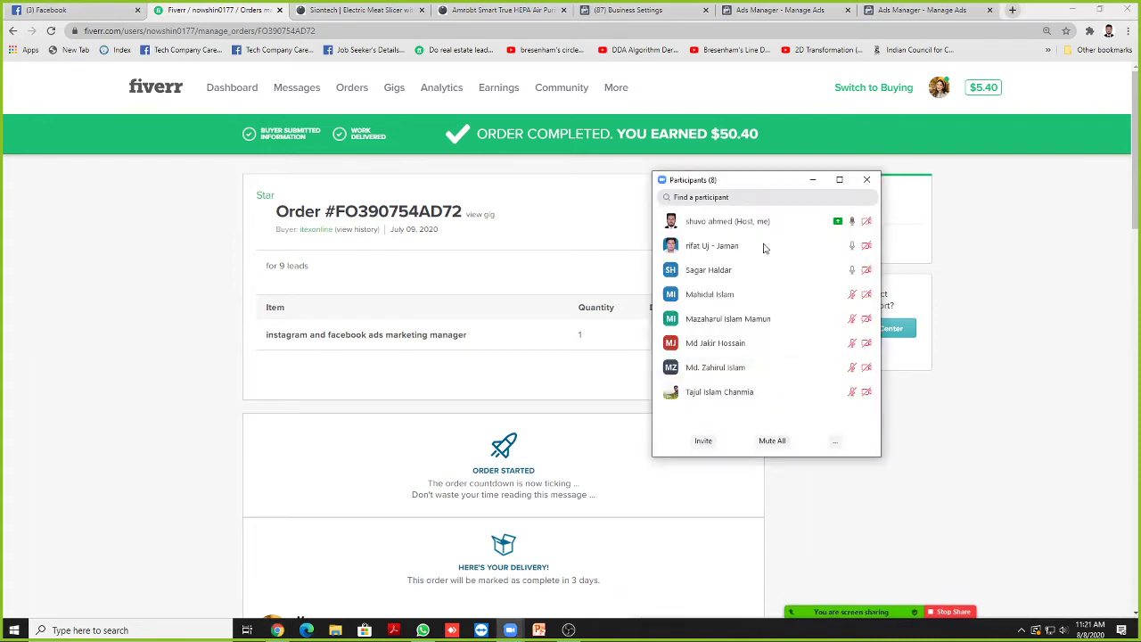
{"action": "left_click_drag", "start_coordinate": [761, 185], "coordinate": [1010, 168]}
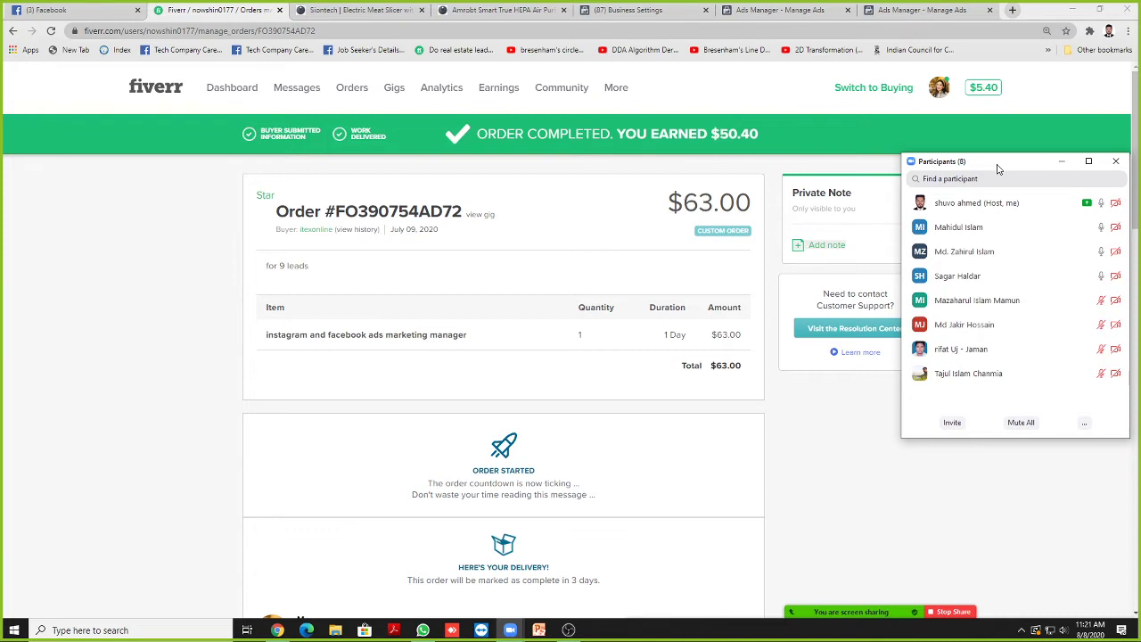
{"action": "mouse_move", "coordinate": [1043, 283]}
{"action": "left_click", "coordinate": [1103, 278]}
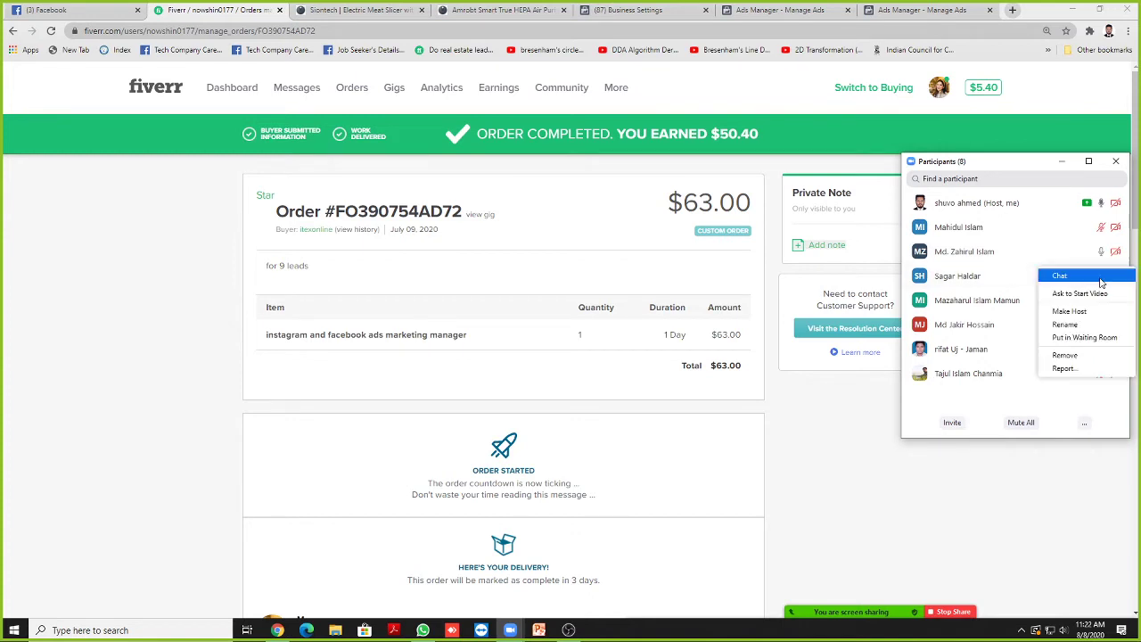
{"action": "left_click", "coordinate": [1012, 165]}
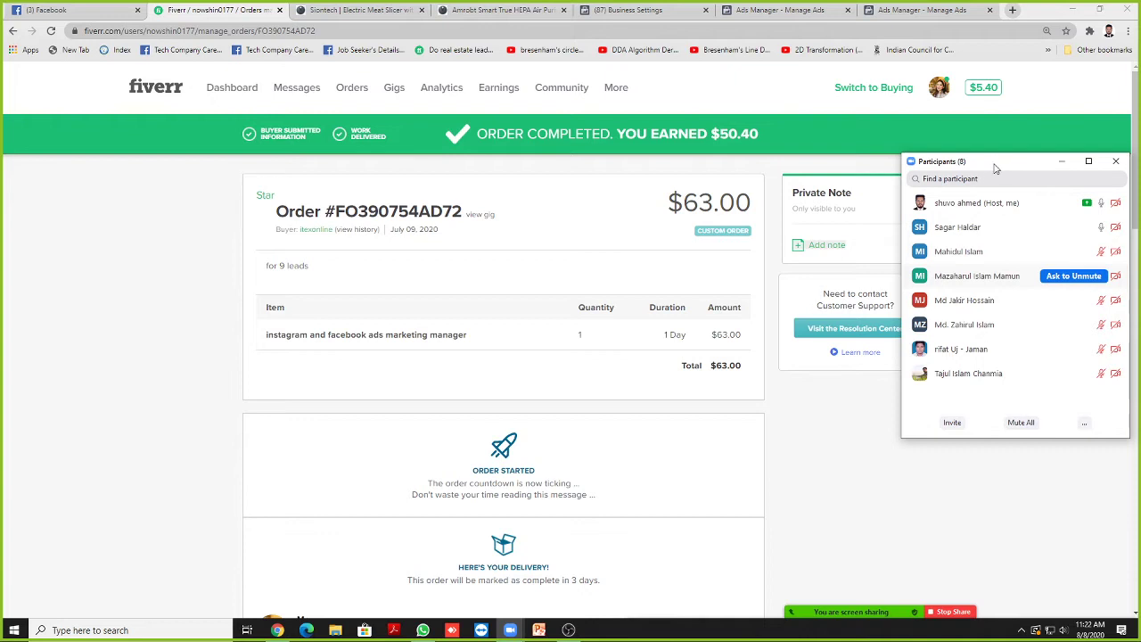
Step: Check the participants' microphone controls and reposition the participants window slightly higher over the order page
{"action": "left_click_drag", "start_coordinate": [996, 161], "coordinate": [986, 150]}
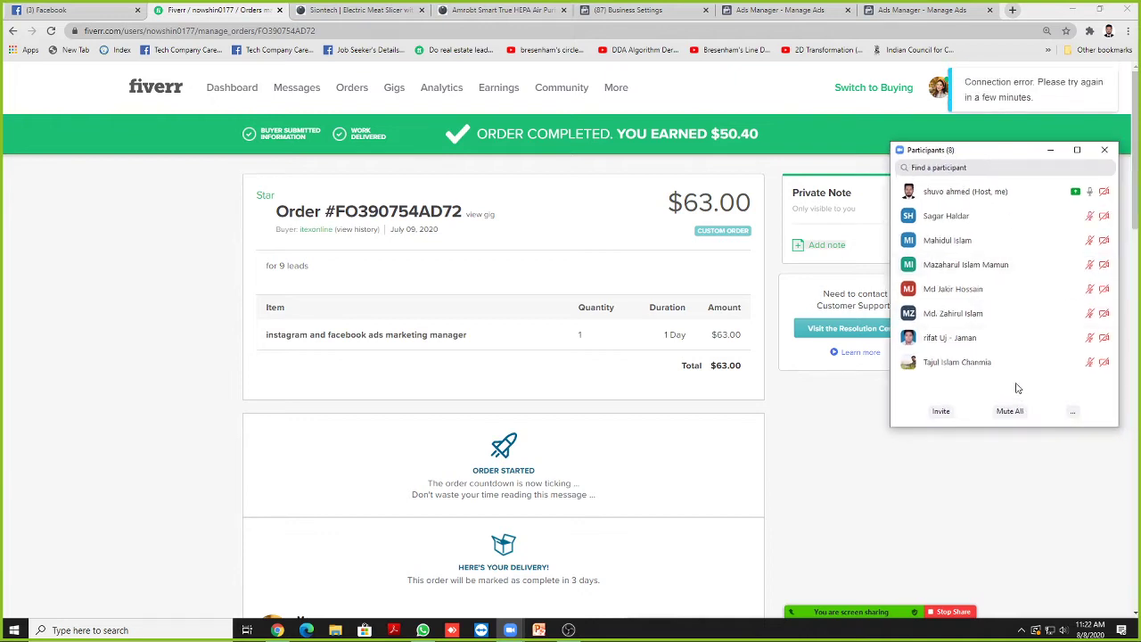
{"action": "mouse_move", "coordinate": [1033, 217]}
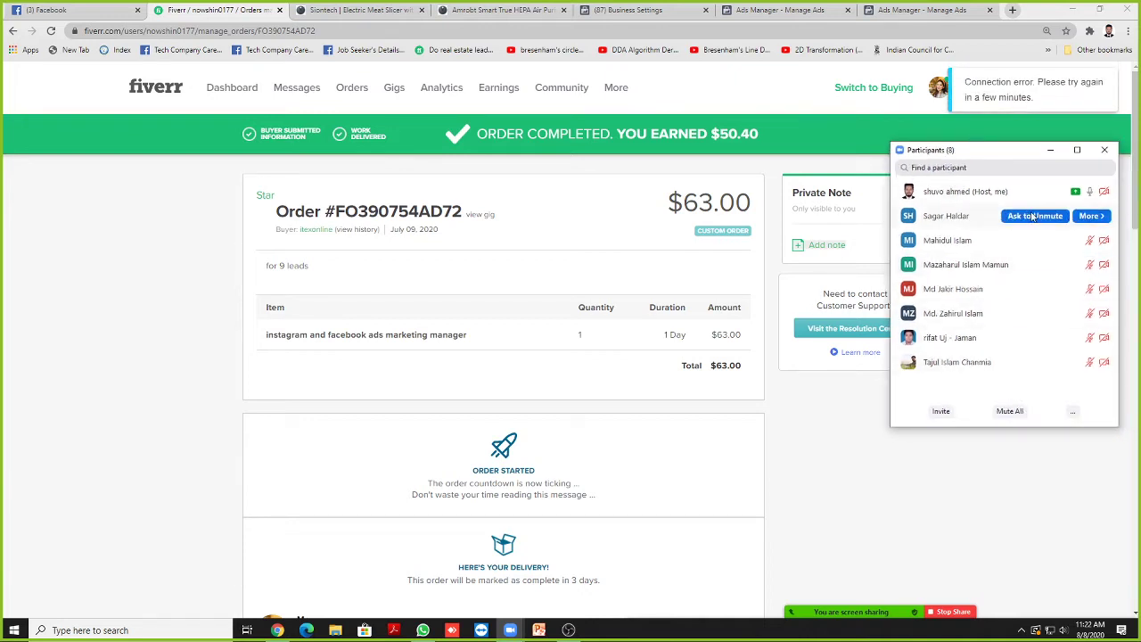
{"action": "mouse_move", "coordinate": [1000, 157]}
{"action": "left_mouse_down"}
{"action": "mouse_move", "coordinate": [1014, 157]}
{"action": "mouse_move", "coordinate": [1001, 157]}
{"action": "left_mouse_up"}
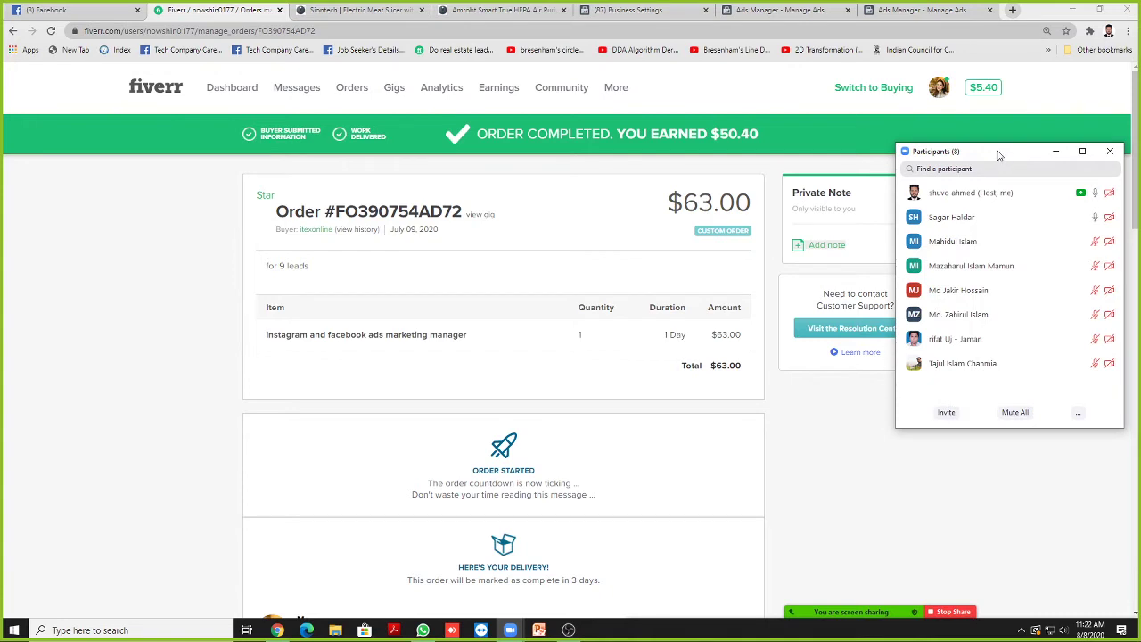
{"action": "left_click_drag", "start_coordinate": [999, 155], "coordinate": [1006, 126]}
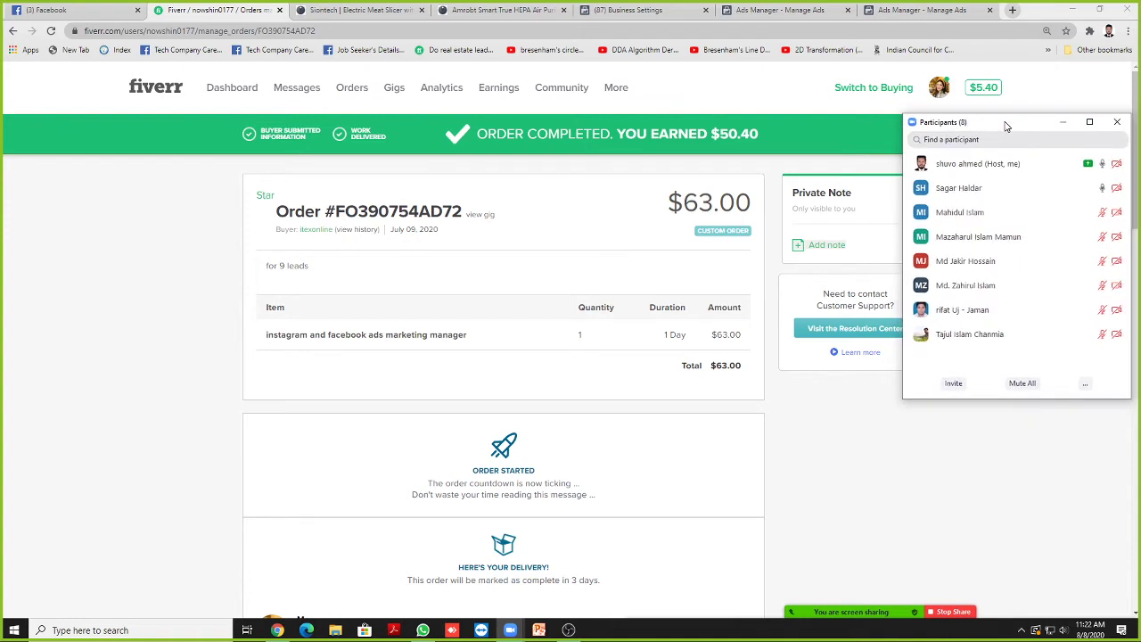
Step: Minimize the participants window and open the account's own Fiverr seller profile
{"action": "left_click", "coordinate": [1069, 127]}
{"action": "left_click", "coordinate": [936, 91]}
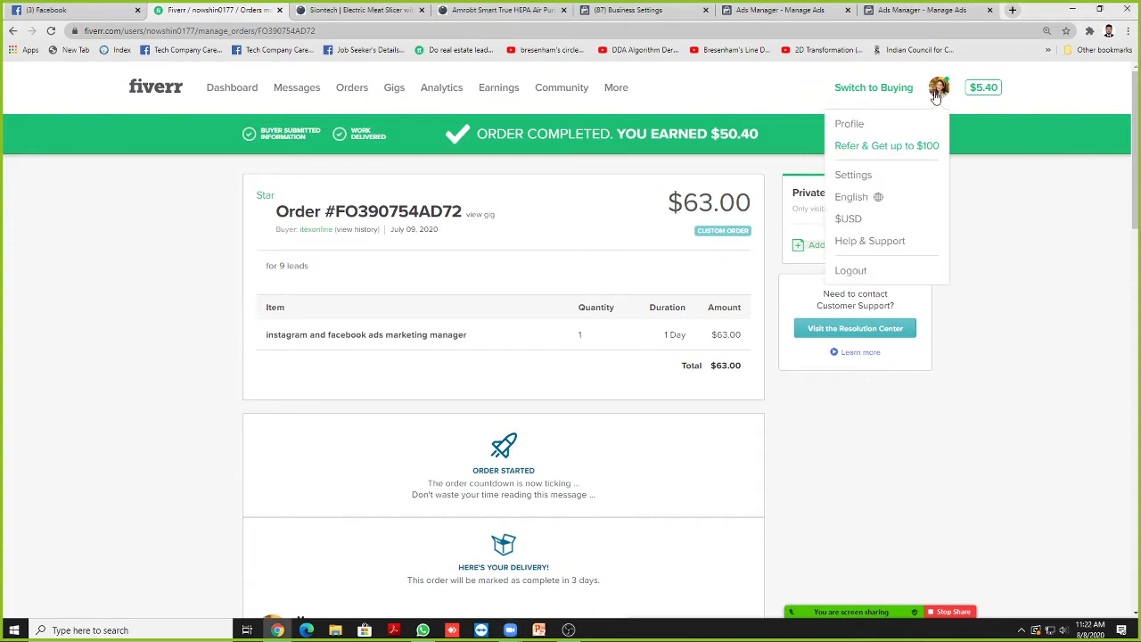
{"action": "left_click", "coordinate": [851, 125]}
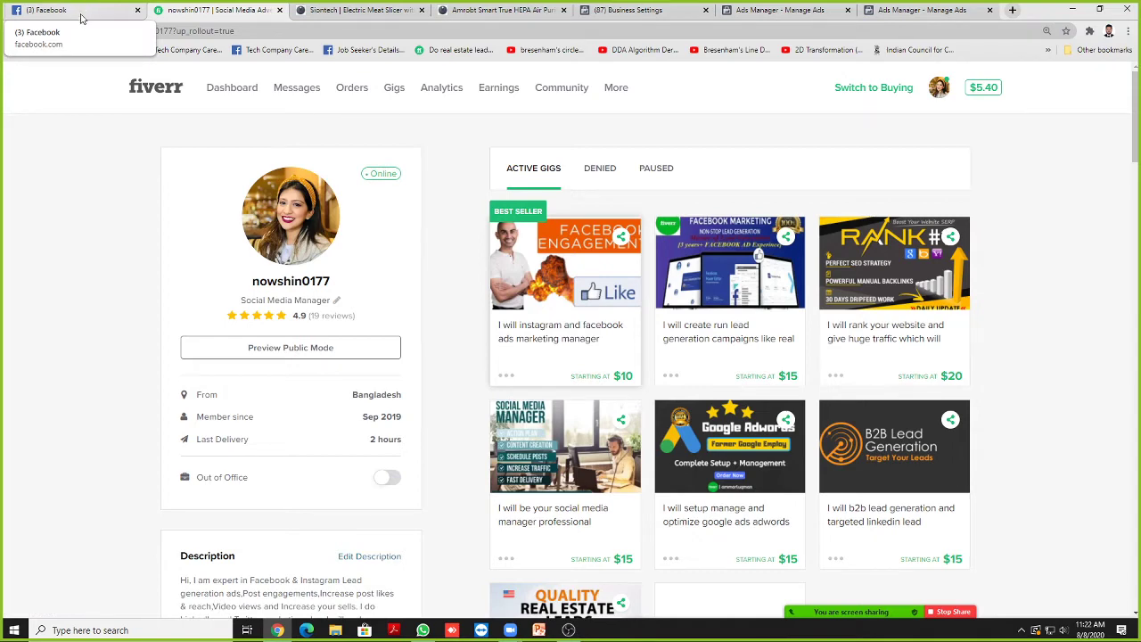
Step: Switch to Facebook and open the group Digital Marketing Manikganj Batch-1 from the recent searches
{"action": "left_click", "coordinate": [80, 10]}
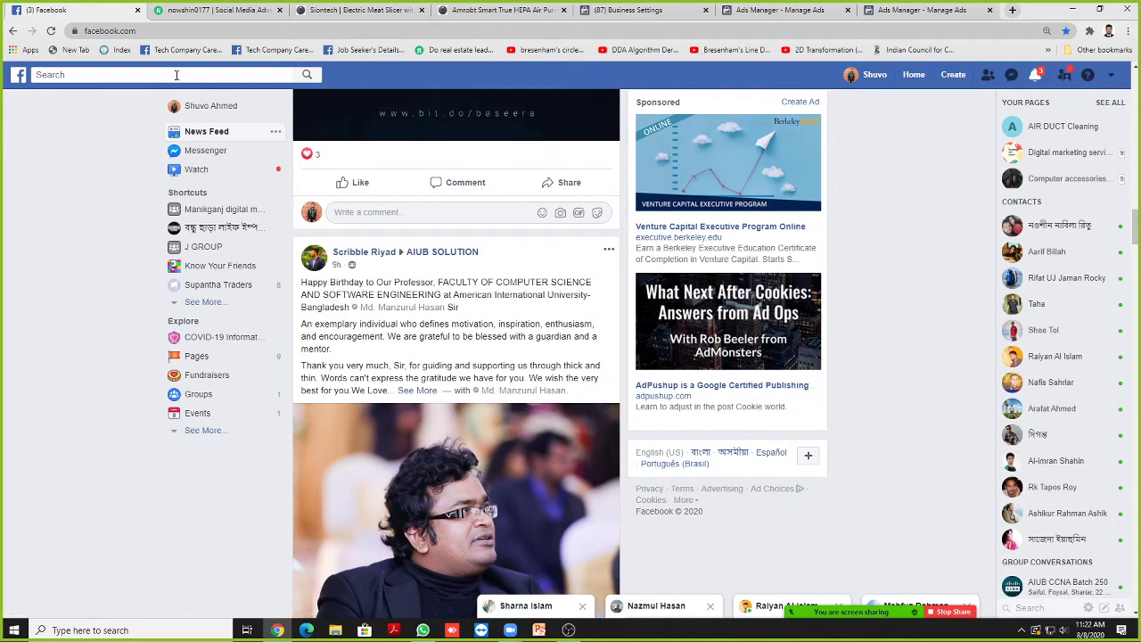
{"action": "left_click", "coordinate": [178, 75]}
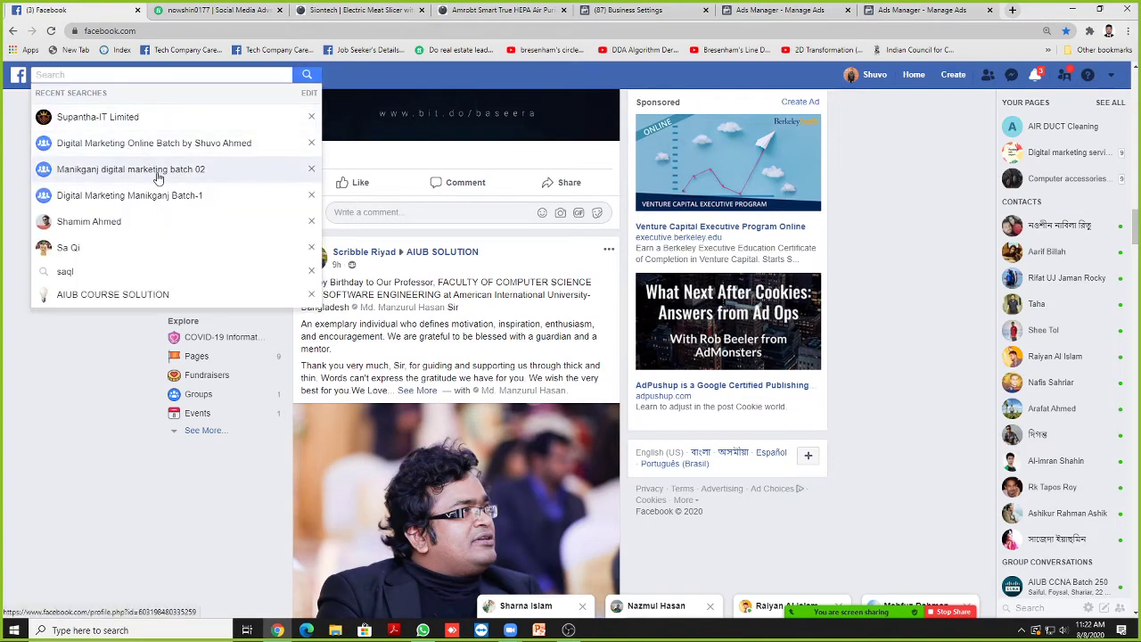
{"action": "left_click", "coordinate": [151, 202]}
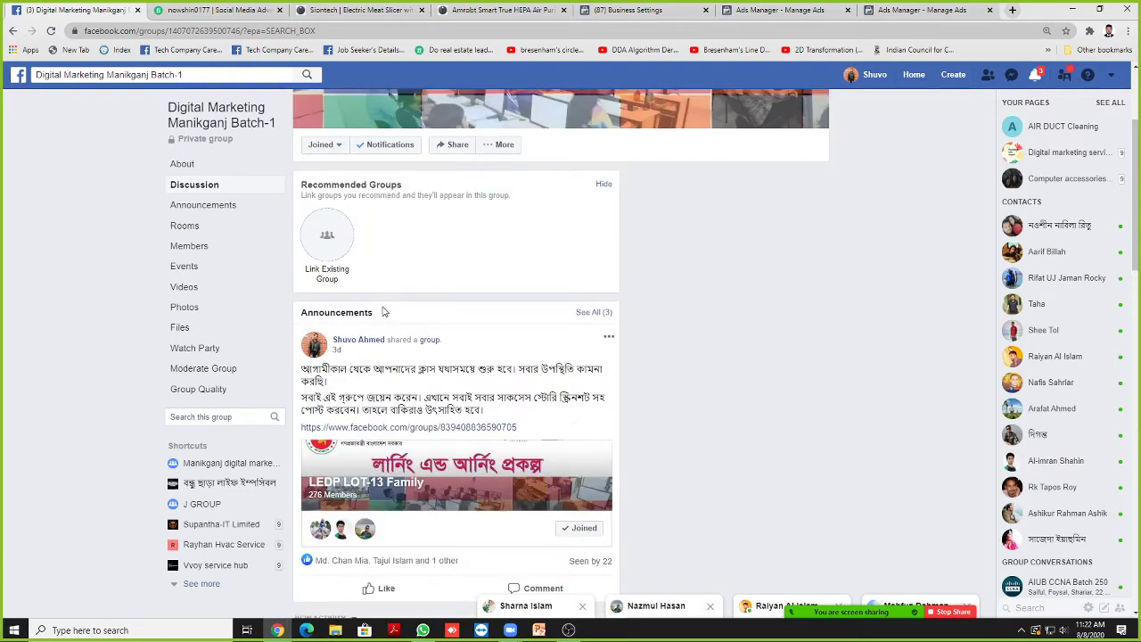
Step: Open the LEDP LOT-13 Family group shared in the announcement and copy its web address without the trailing query part
{"action": "scroll", "coordinate": [384, 314], "scroll_direction": "down", "scroll_amount": 2}
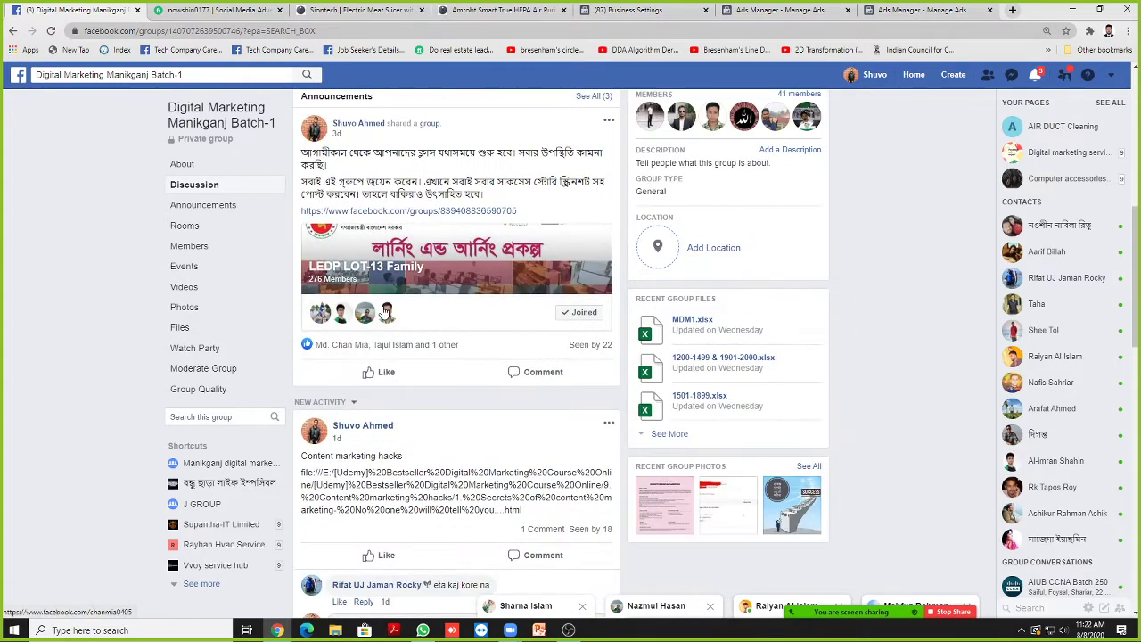
{"action": "left_click", "coordinate": [349, 275]}
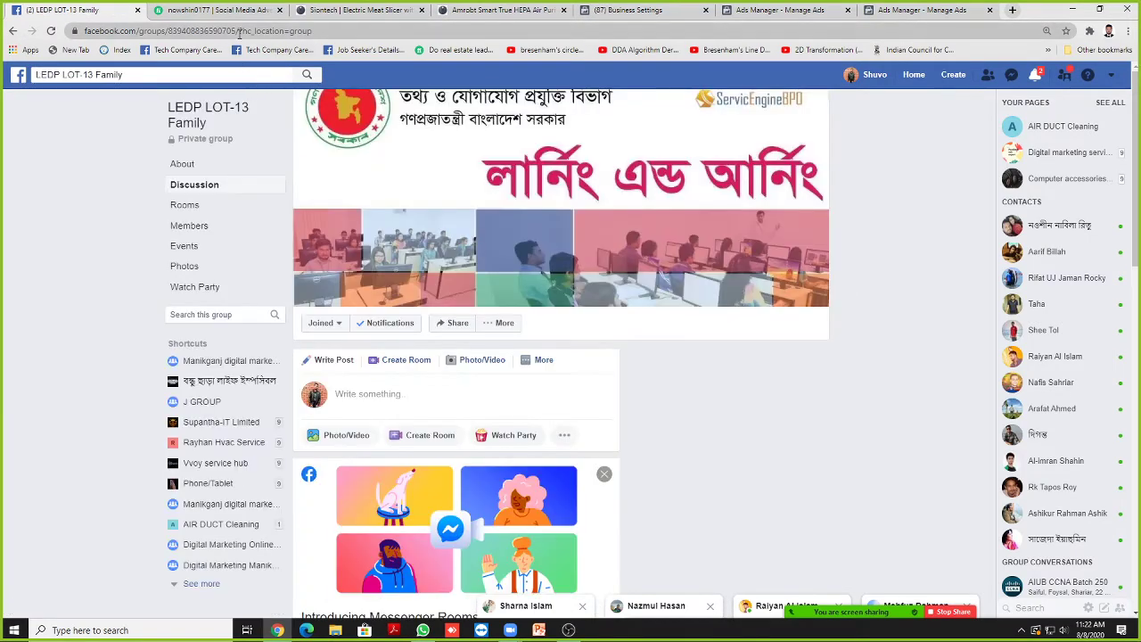
{"action": "left_click_drag", "start_coordinate": [238, 31], "coordinate": [85, 34]}
{"action": "key", "text": "ctrl+c"}
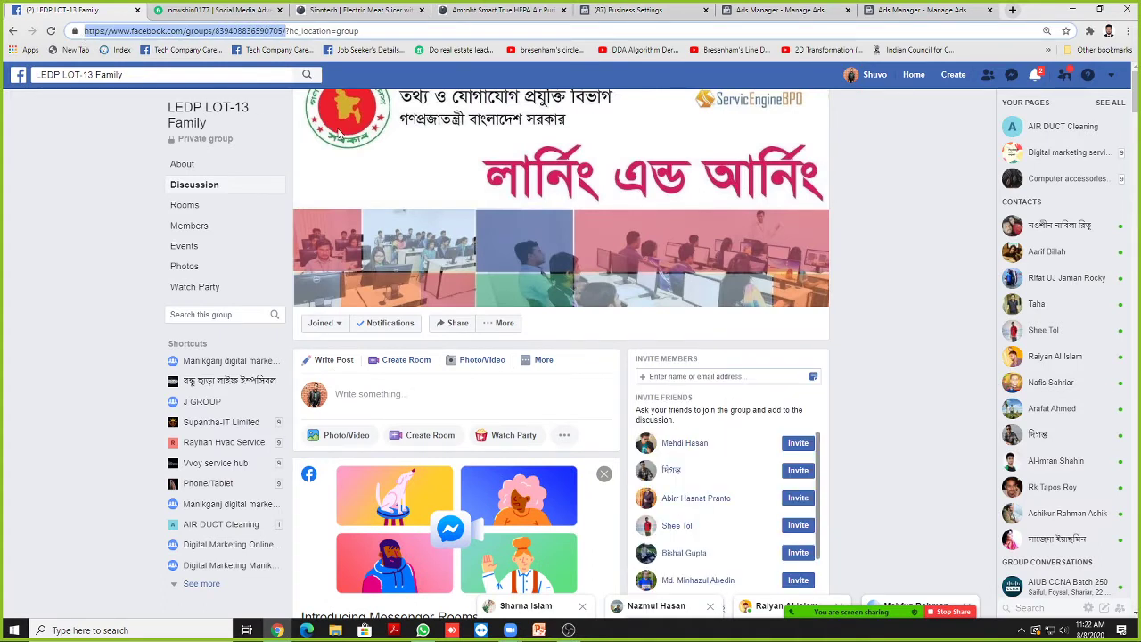
{"action": "mouse_move", "coordinate": [925, 615]}
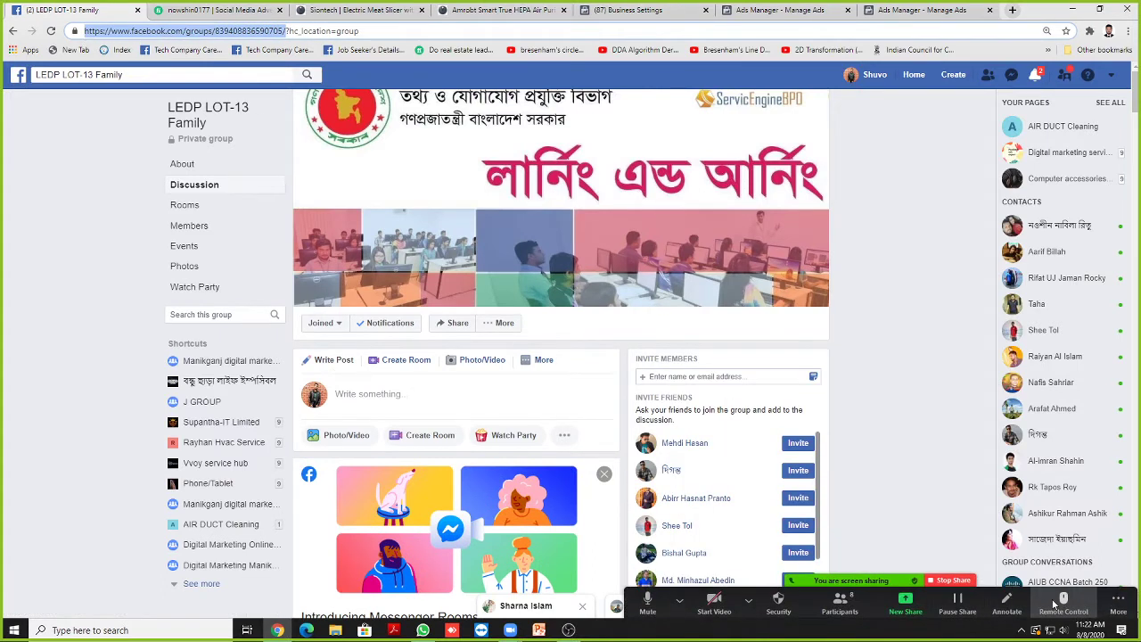
{"action": "left_click", "coordinate": [1118, 601]}
{"action": "left_click", "coordinate": [991, 442]}
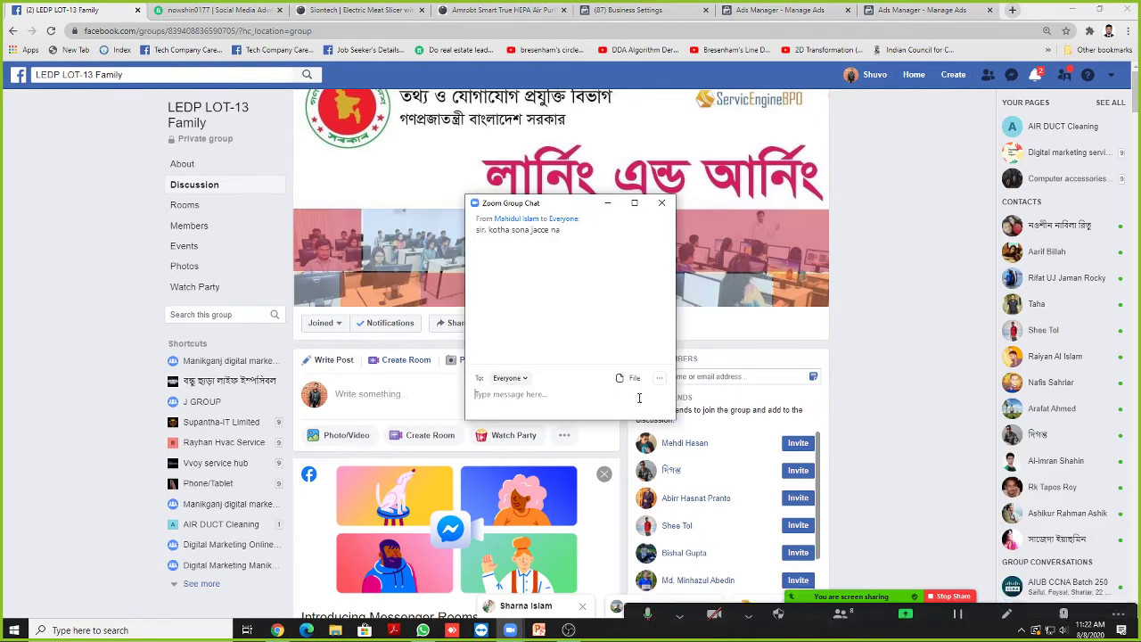
{"action": "key", "text": "ctrl+v"}
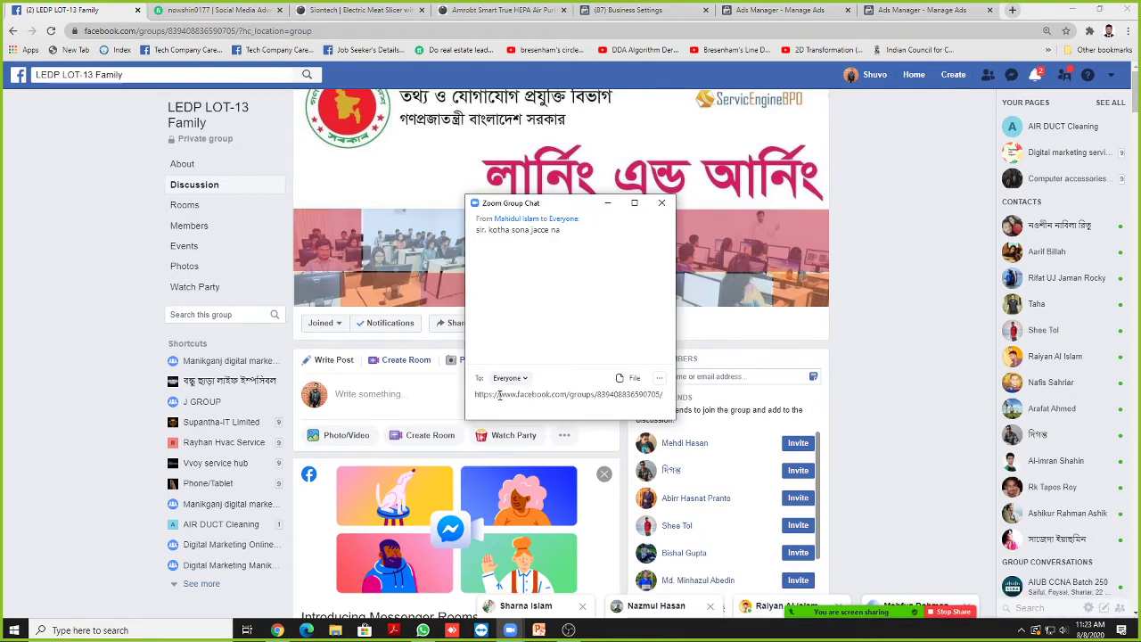
{"action": "key", "text": "Return"}
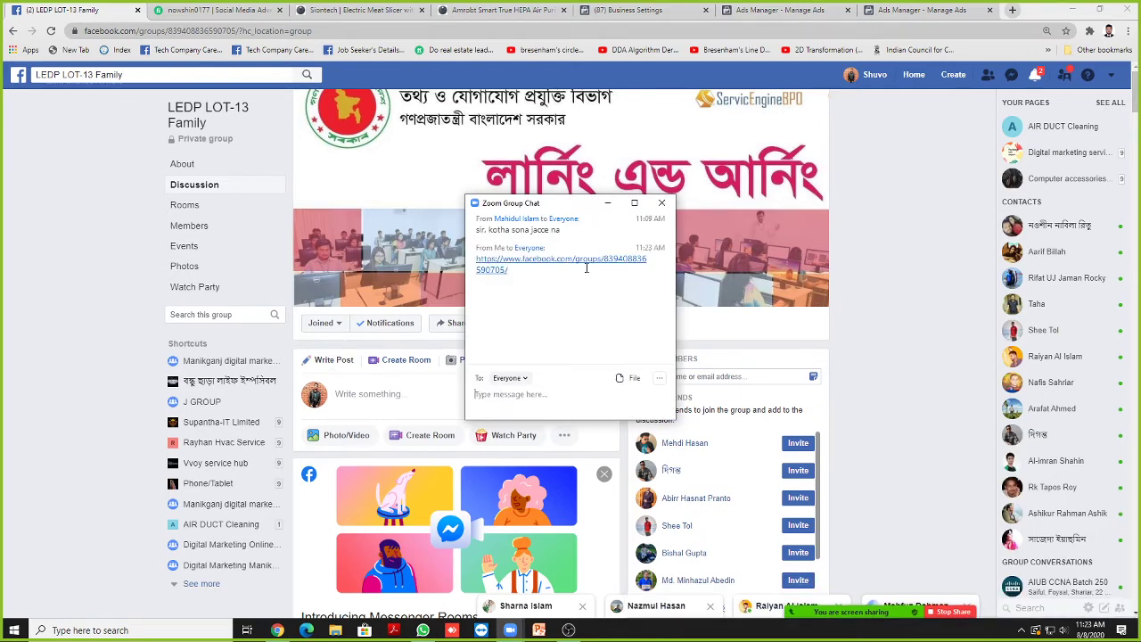
{"action": "left_click_drag", "start_coordinate": [559, 207], "coordinate": [599, 235]}
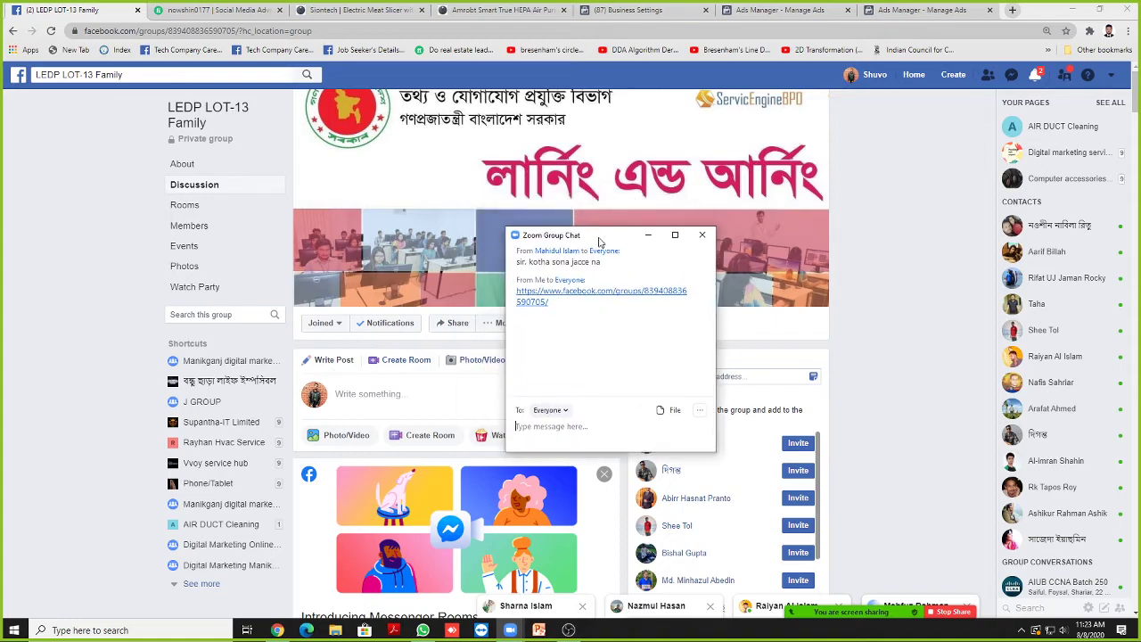
{"action": "left_click", "coordinate": [648, 233]}
Step: Examine the members' success posts with completed-order screenshots in the LEDP LOT-13 Family group
{"action": "scroll", "coordinate": [553, 374], "scroll_direction": "down", "scroll_amount": 9}
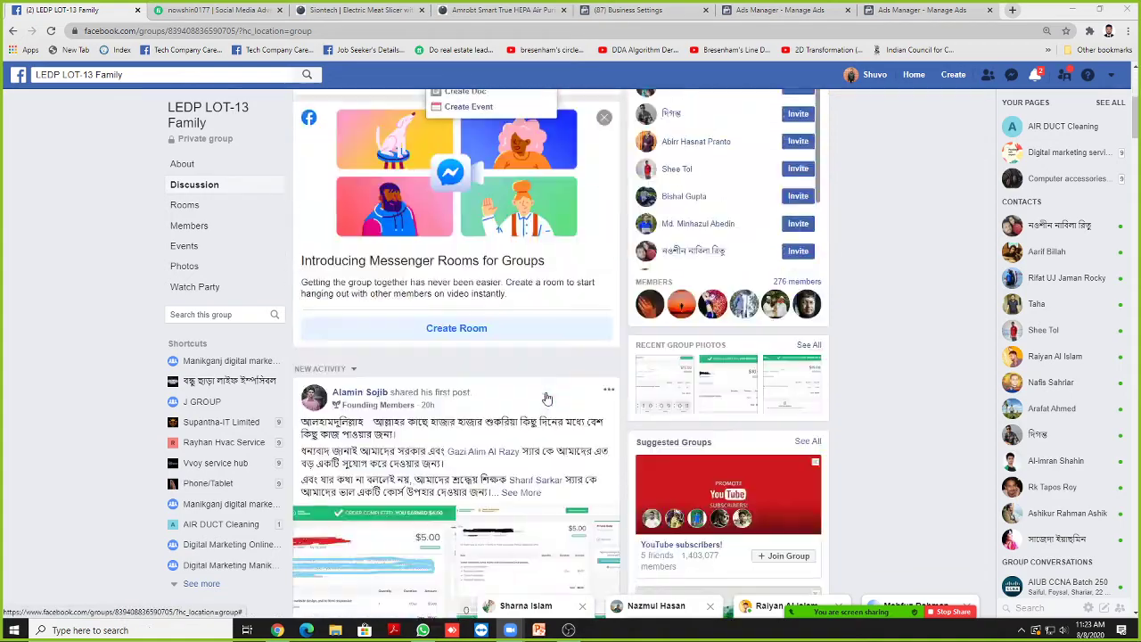
{"action": "scroll", "coordinate": [517, 392], "scroll_direction": "up", "scroll_amount": 7}
{"action": "scroll", "coordinate": [494, 405], "scroll_direction": "down", "scroll_amount": 3}
{"action": "scroll", "coordinate": [495, 405], "scroll_direction": "down", "scroll_amount": 3}
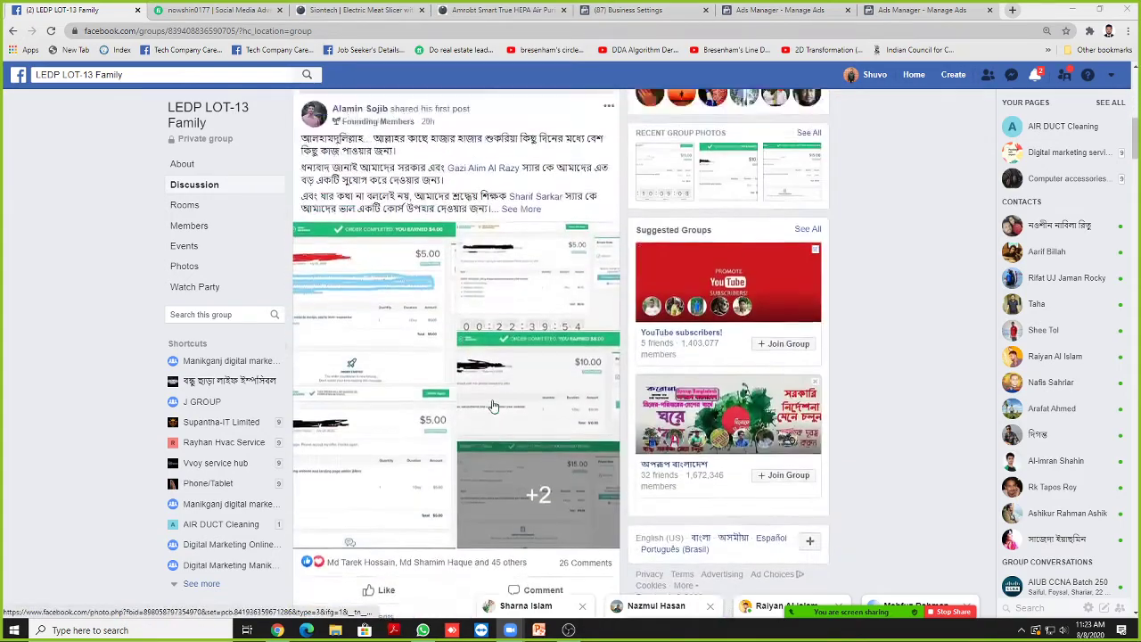
{"action": "scroll", "coordinate": [492, 406], "scroll_direction": "up", "scroll_amount": 4}
{"action": "scroll", "coordinate": [504, 397], "scroll_direction": "down", "scroll_amount": 6}
{"action": "scroll", "coordinate": [514, 391], "scroll_direction": "down", "scroll_amount": 5}
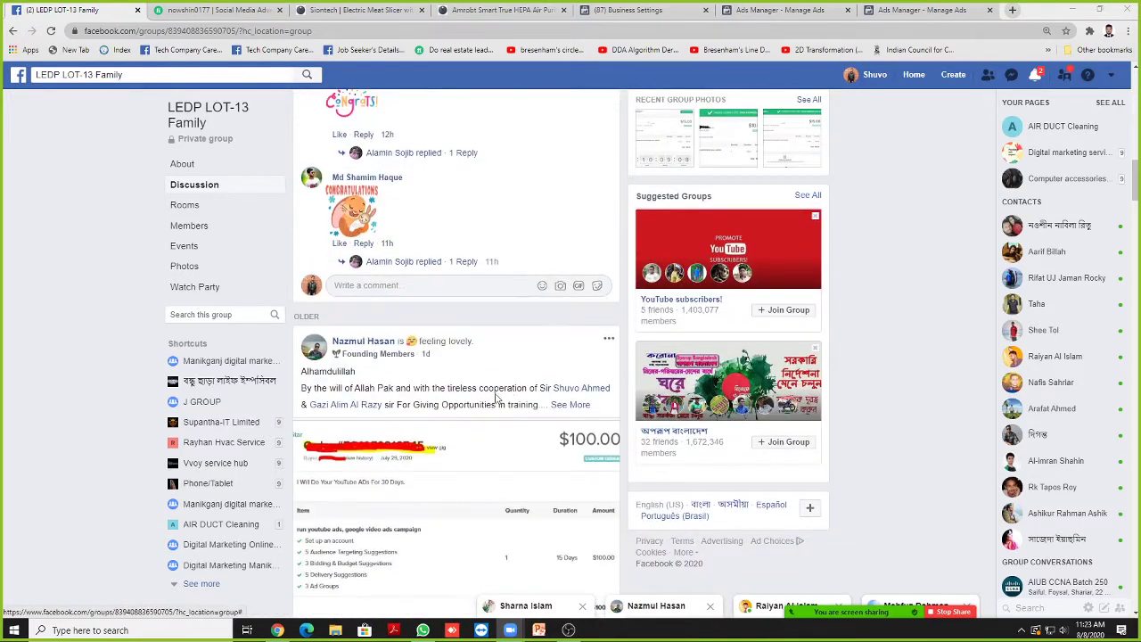
{"action": "scroll", "coordinate": [495, 214], "scroll_direction": "up", "scroll_amount": 1}
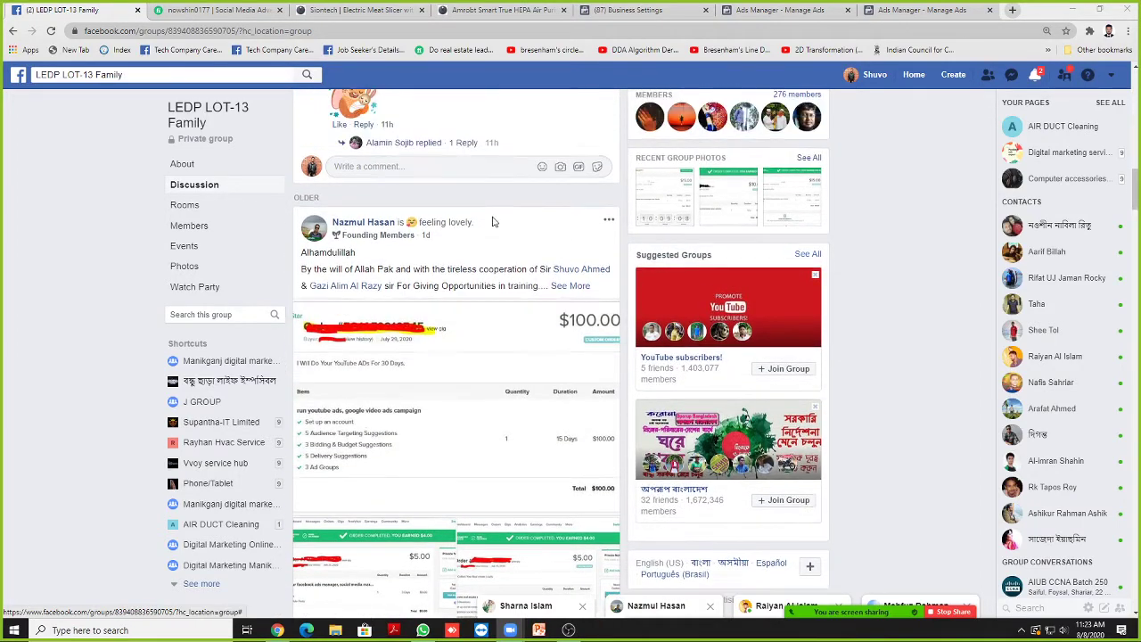
Step: Dismiss the Messenger Rooms promotion near the start of the group feed and return to the first member post
{"action": "scroll", "coordinate": [562, 288], "scroll_direction": "up", "scroll_amount": 10}
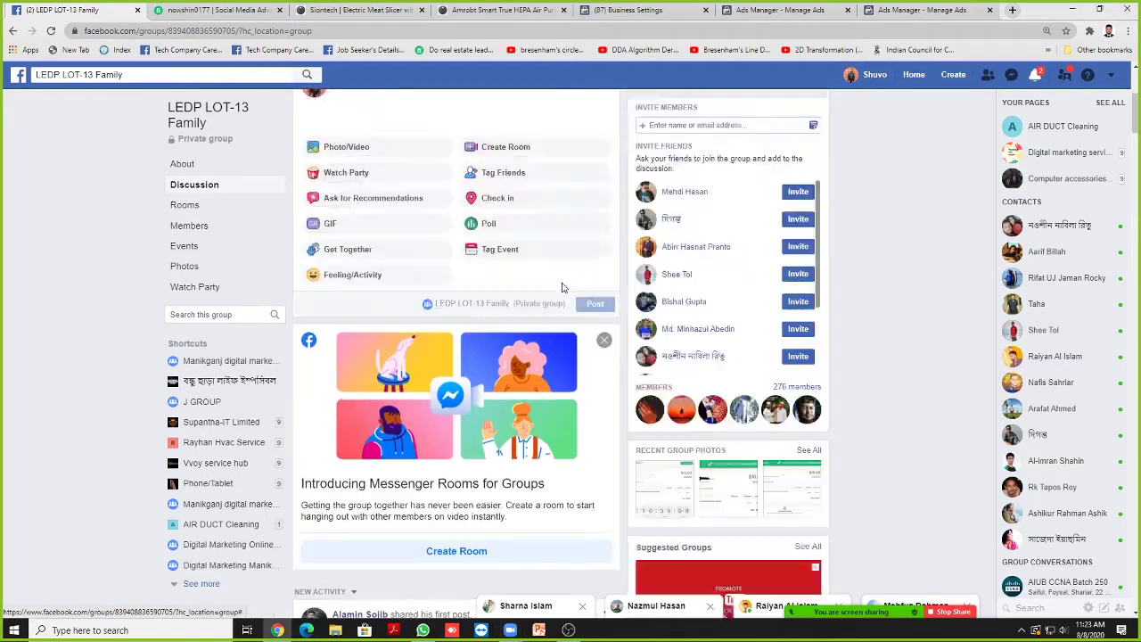
{"action": "scroll", "coordinate": [597, 293], "scroll_direction": "down", "scroll_amount": 1}
{"action": "left_click", "coordinate": [603, 280]}
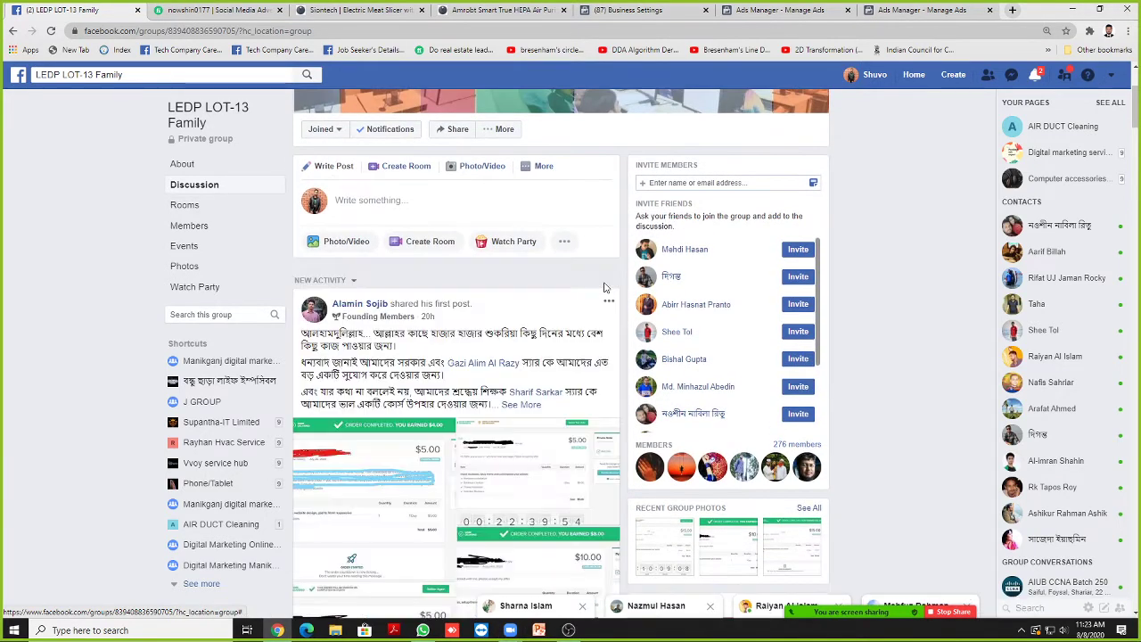
{"action": "scroll", "coordinate": [356, 276], "scroll_direction": "down", "scroll_amount": 1}
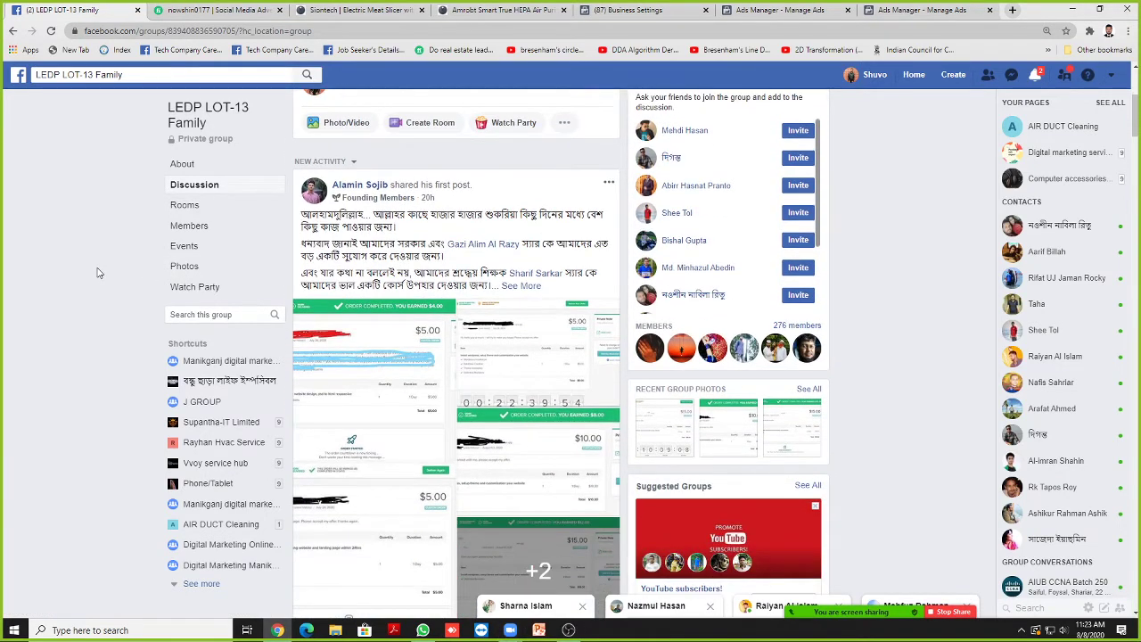
Step: Expand the full text of the first member post and highlight the sentence thanking the organiser for the opportunity
{"action": "left_click", "coordinate": [520, 286]}
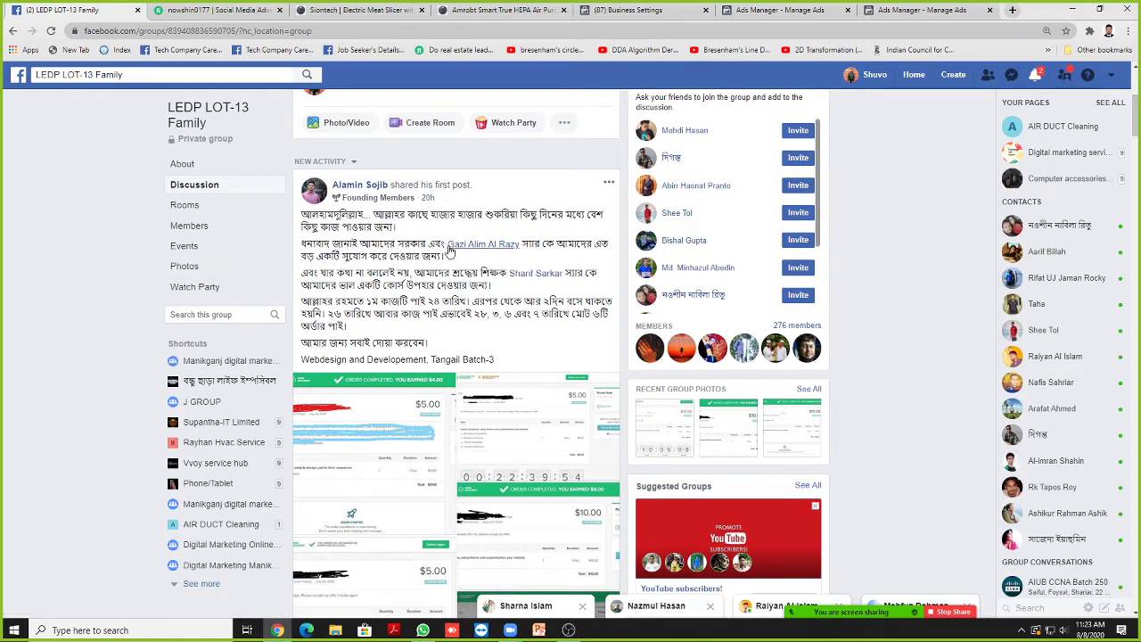
{"action": "left_click_drag", "start_coordinate": [444, 244], "coordinate": [525, 244]}
{"action": "left_click", "coordinate": [550, 240]}
{"action": "left_click_drag", "start_coordinate": [525, 243], "coordinate": [529, 260]}
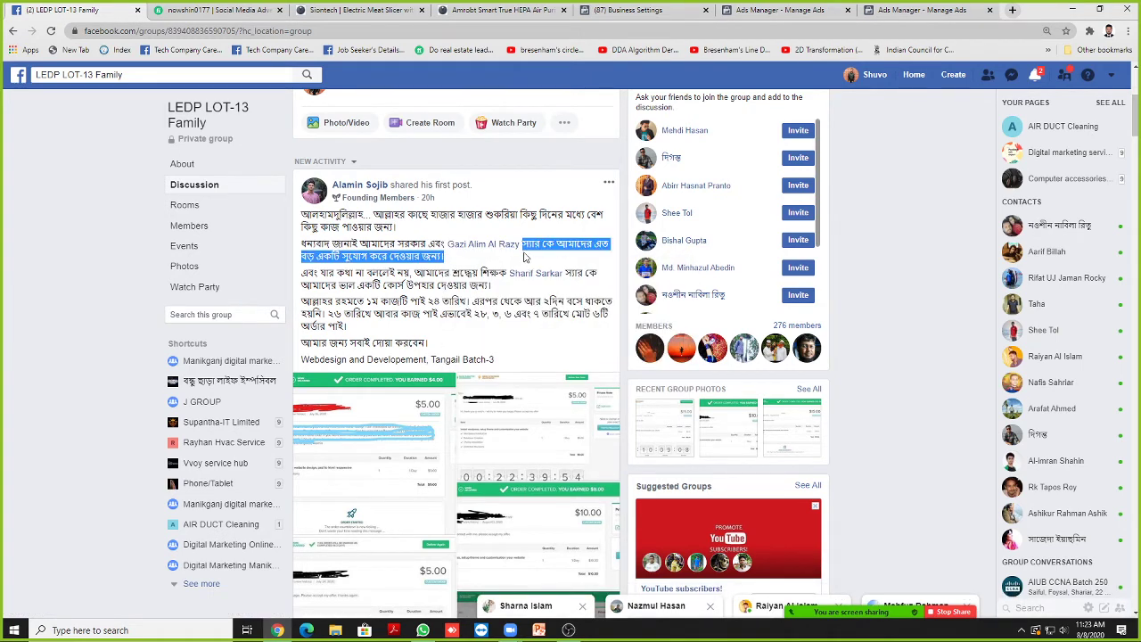
{"action": "left_click", "coordinate": [481, 260]}
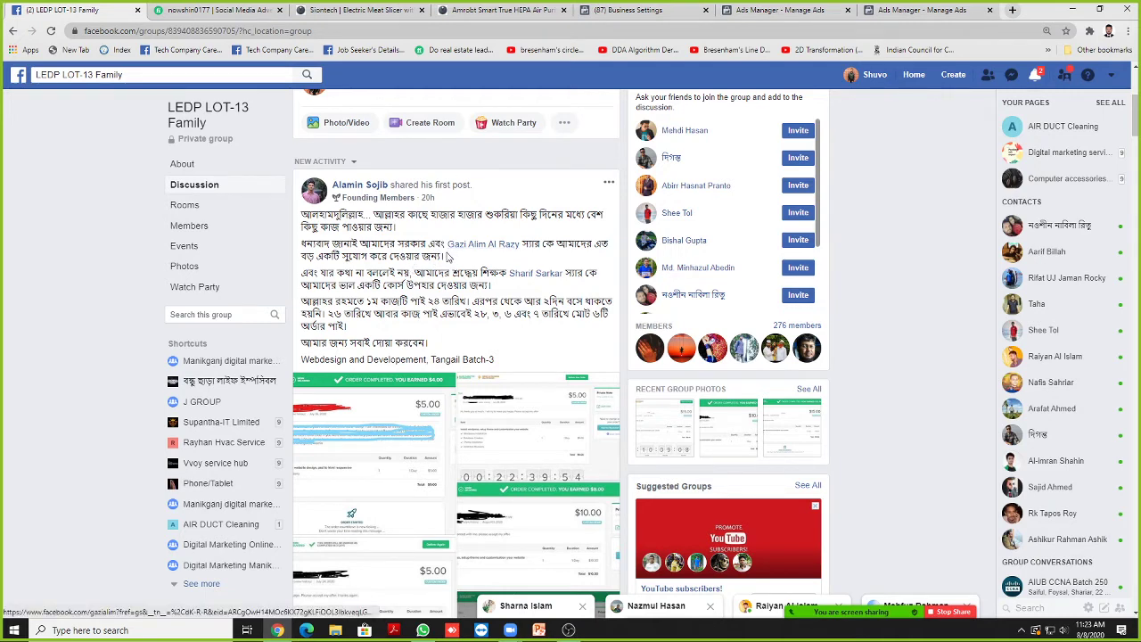
Step: Skim the posts further down the group feed and return to the first member post
{"action": "scroll", "coordinate": [57, 309], "scroll_direction": "down", "scroll_amount": 15}
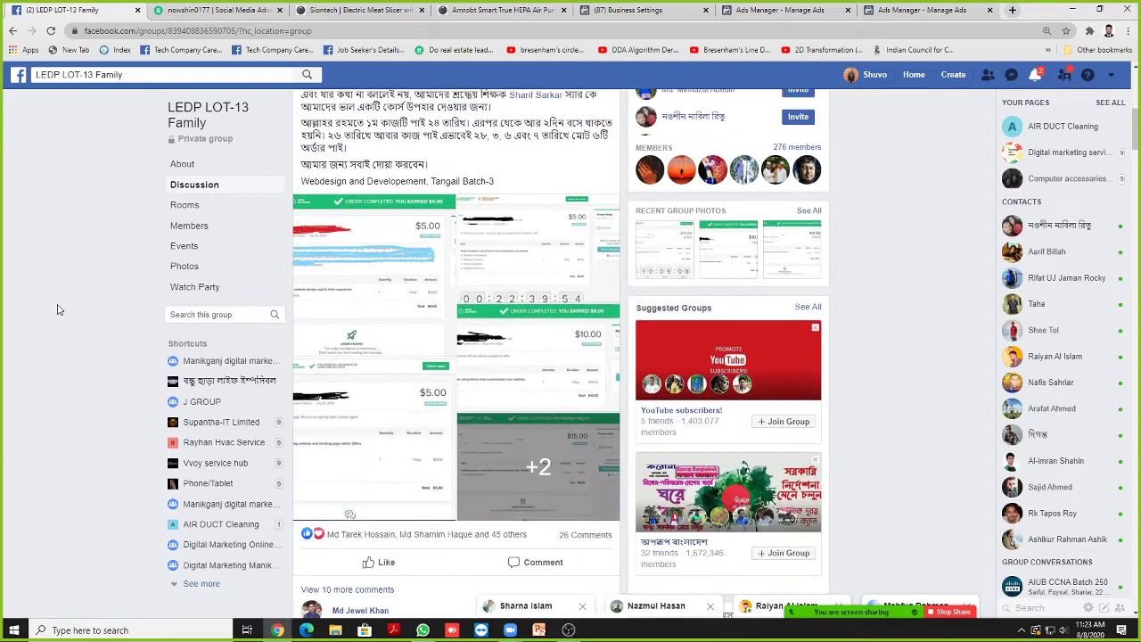
{"action": "scroll", "coordinate": [57, 309], "scroll_direction": "down", "scroll_amount": 15}
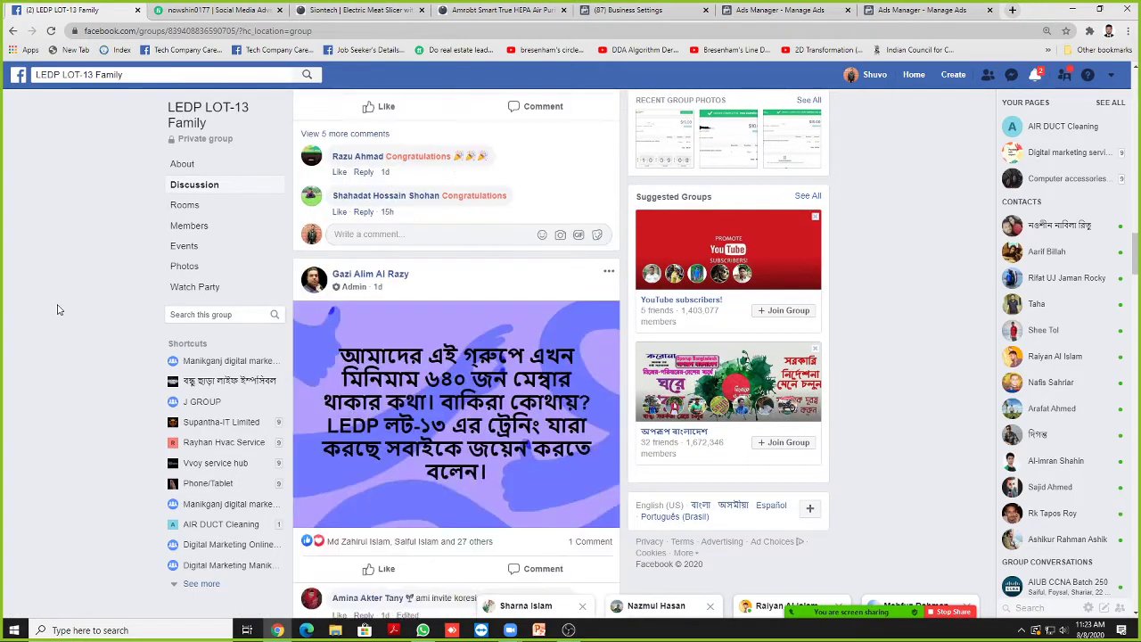
{"action": "scroll", "coordinate": [345, 422], "scroll_direction": "down", "scroll_amount": 5}
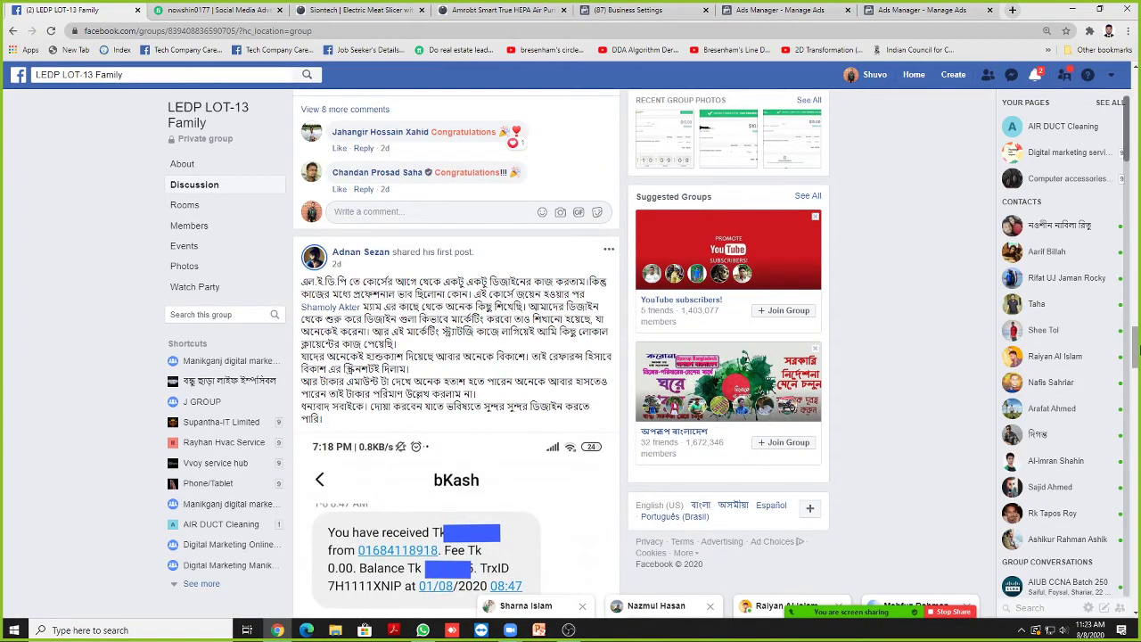
{"action": "left_click_drag", "start_coordinate": [1136, 348], "coordinate": [1137, 94]}
{"action": "scroll", "coordinate": [206, 396], "scroll_direction": "down", "scroll_amount": 2}
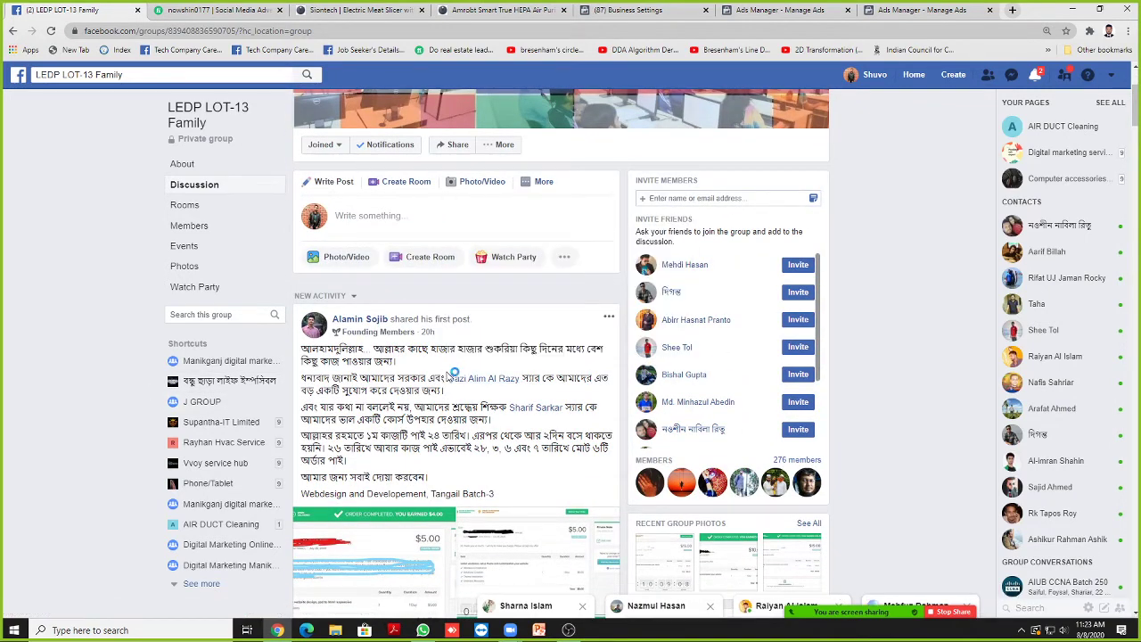
Step: Highlight the group admin's name mentioned in the first member post several times, then clear the selection
{"action": "left_click_drag", "start_coordinate": [446, 376], "coordinate": [525, 376]}
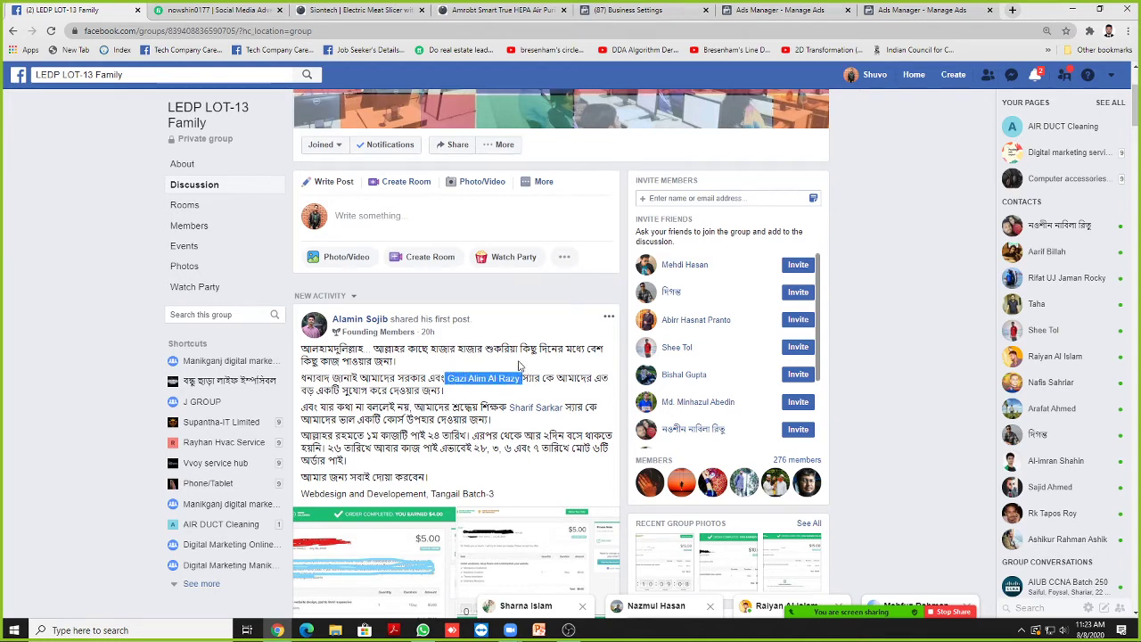
{"action": "left_click", "coordinate": [522, 365]}
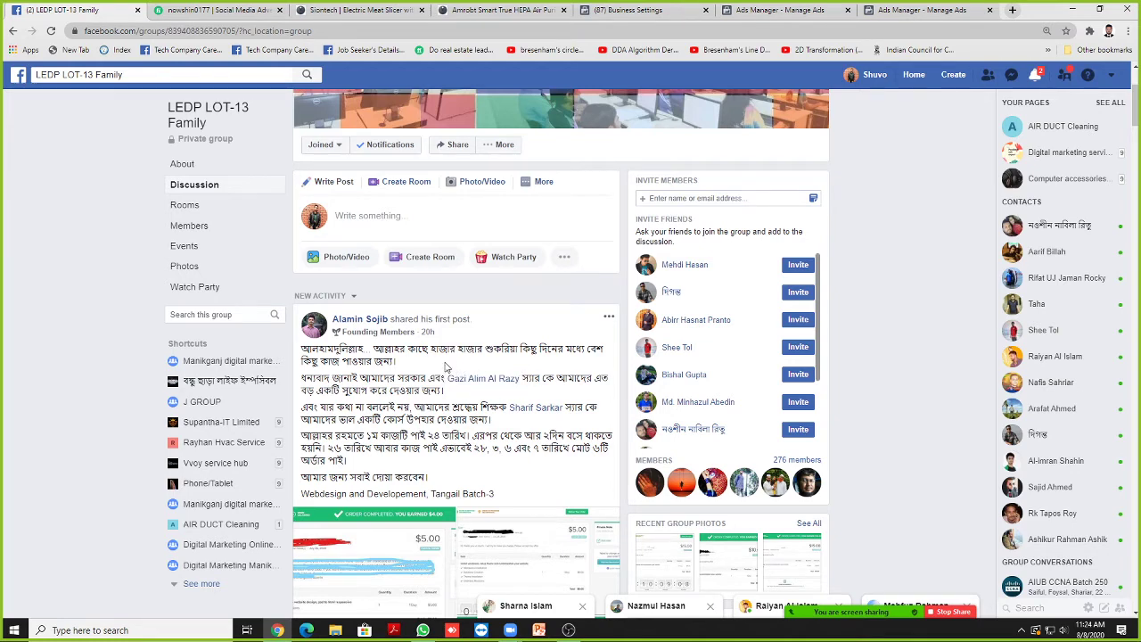
{"action": "left_click_drag", "start_coordinate": [445, 368], "coordinate": [538, 378]}
{"action": "left_click", "coordinate": [532, 367]}
{"action": "left_click_drag", "start_coordinate": [452, 375], "coordinate": [531, 378]}
{"action": "left_click", "coordinate": [531, 366]}
{"action": "scroll", "coordinate": [530, 392], "scroll_direction": "down", "scroll_amount": 3}
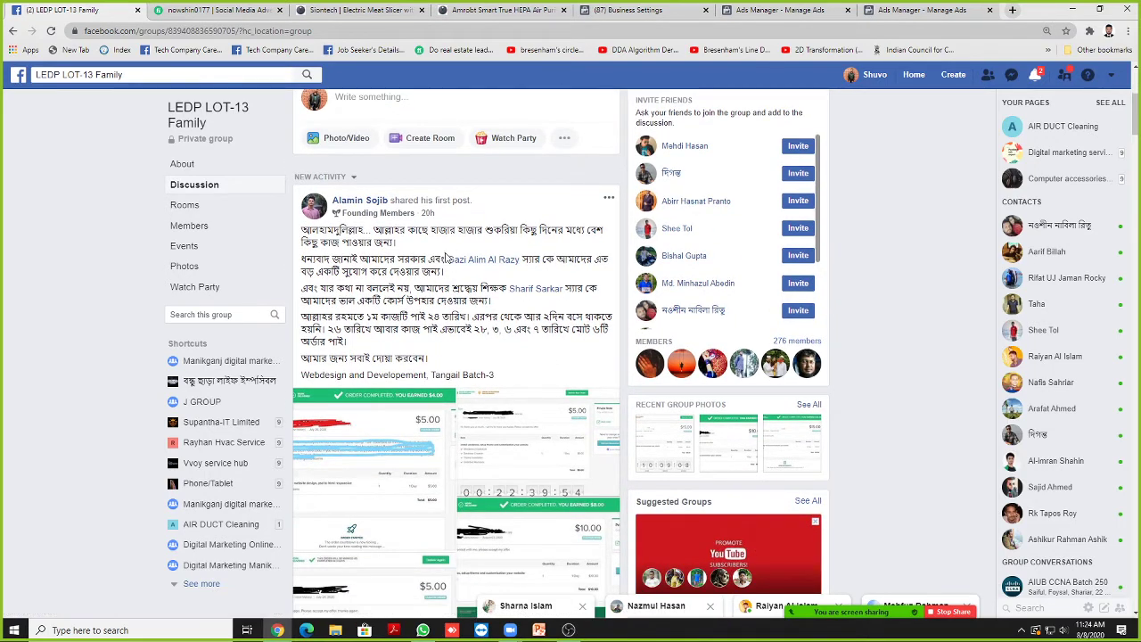
{"action": "left_click_drag", "start_coordinate": [448, 258], "coordinate": [523, 257]}
{"action": "left_click", "coordinate": [522, 255]}
{"action": "left_click_drag", "start_coordinate": [451, 256], "coordinate": [523, 257]}
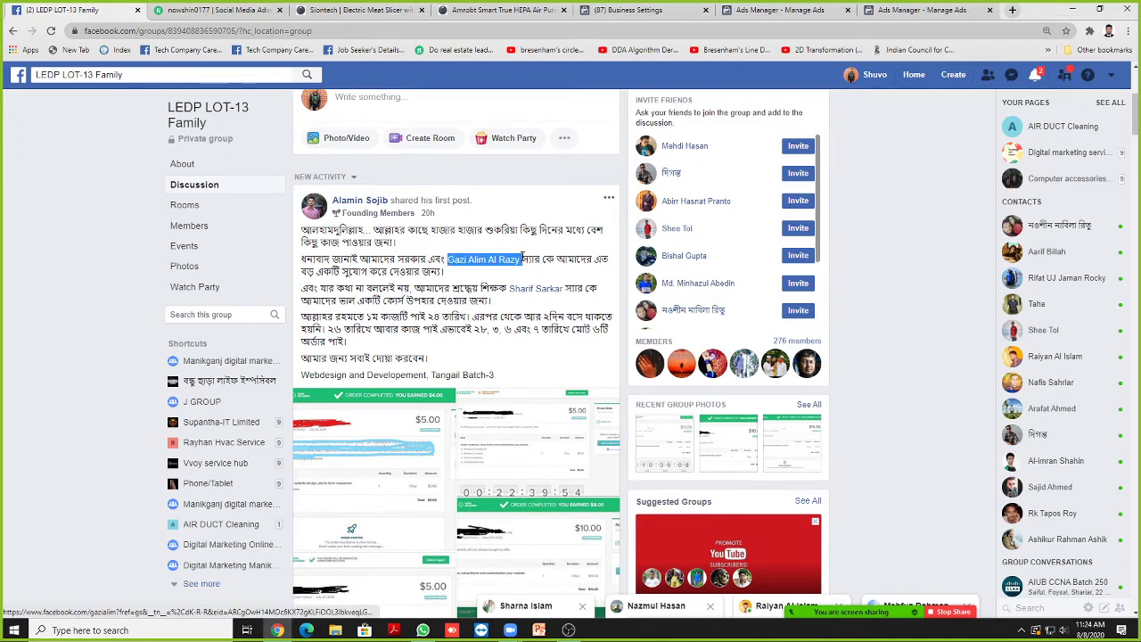
{"action": "left_click", "coordinate": [499, 251]}
{"action": "left_click_drag", "start_coordinate": [446, 256], "coordinate": [526, 259]}
{"action": "left_click", "coordinate": [515, 258]}
{"action": "left_click", "coordinate": [866, 326]}
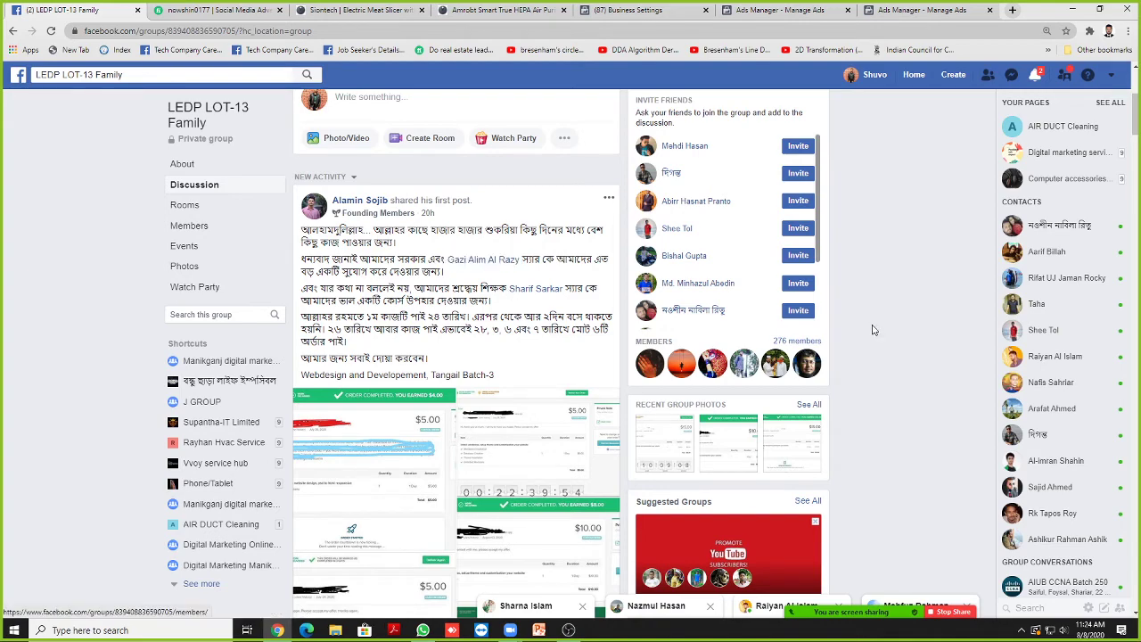
Step: Browse more success posts in the group feed, return to its start and check the Facebook notifications
{"action": "scroll", "coordinate": [874, 335], "scroll_direction": "down", "scroll_amount": 3}
{"action": "scroll", "coordinate": [874, 335], "scroll_direction": "down", "scroll_amount": 15}
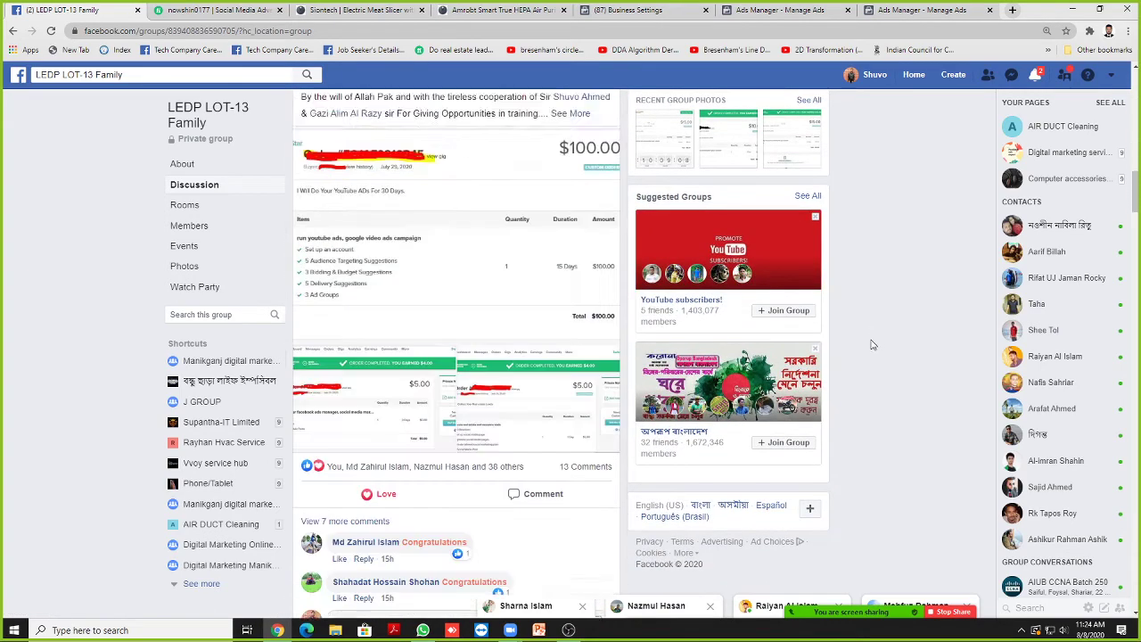
{"action": "scroll", "coordinate": [825, 370], "scroll_direction": "down", "scroll_amount": 15}
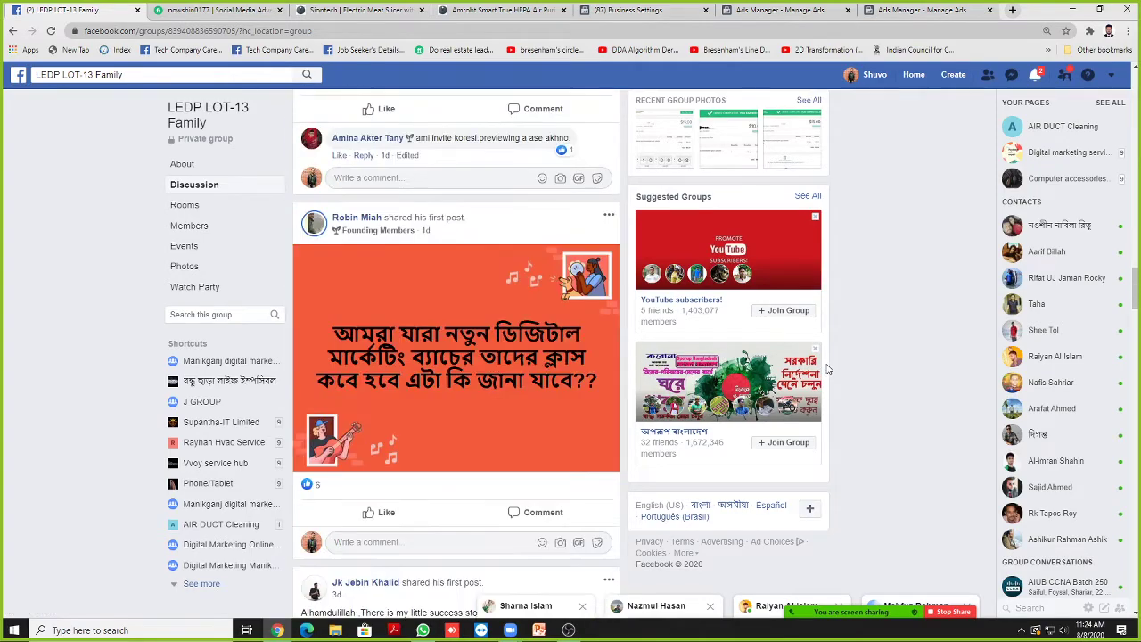
{"action": "scroll", "coordinate": [834, 361], "scroll_direction": "down", "scroll_amount": 10}
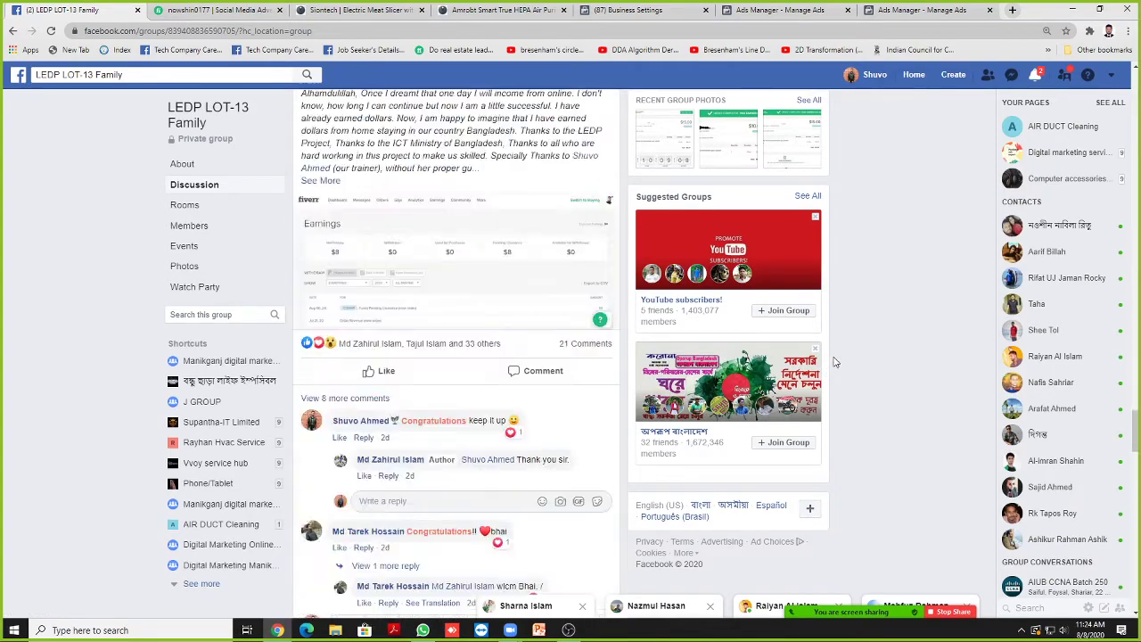
{"action": "scroll", "coordinate": [1134, 415], "scroll_direction": "up", "scroll_amount": 1}
{"action": "left_click_drag", "start_coordinate": [1133, 414], "coordinate": [1133, 98]}
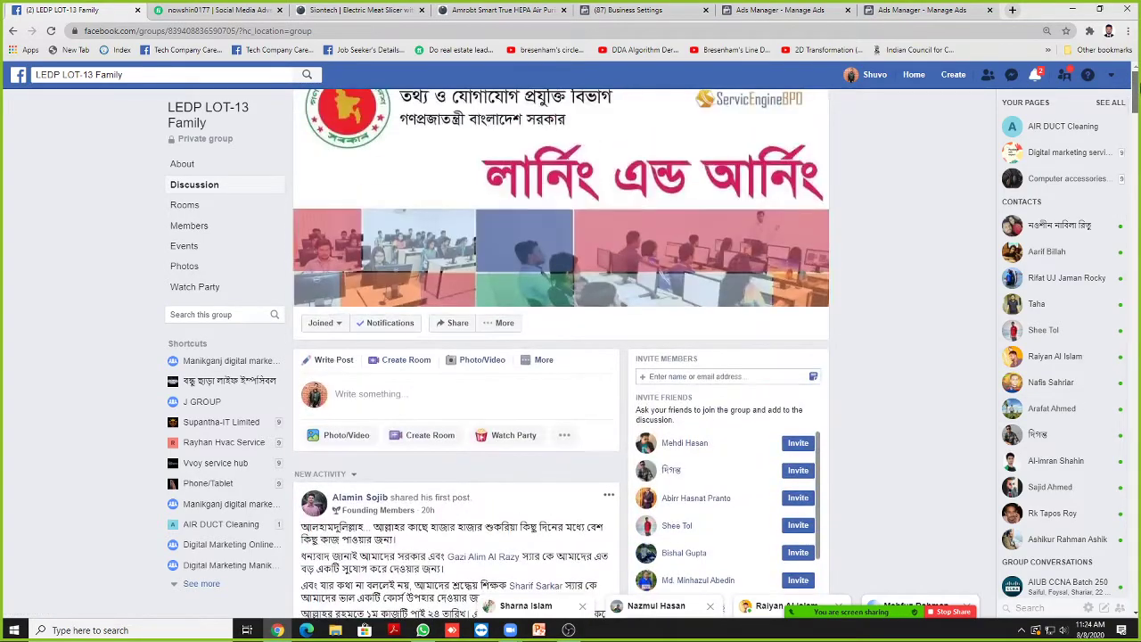
{"action": "left_click", "coordinate": [1039, 78]}
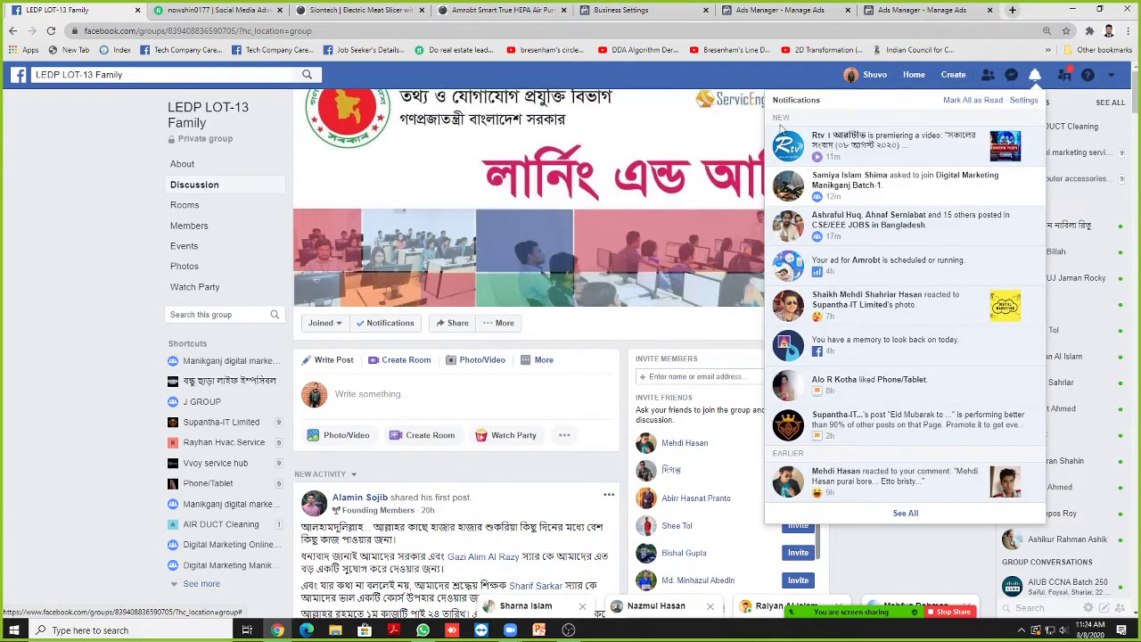
{"action": "left_click", "coordinate": [36, 219]}
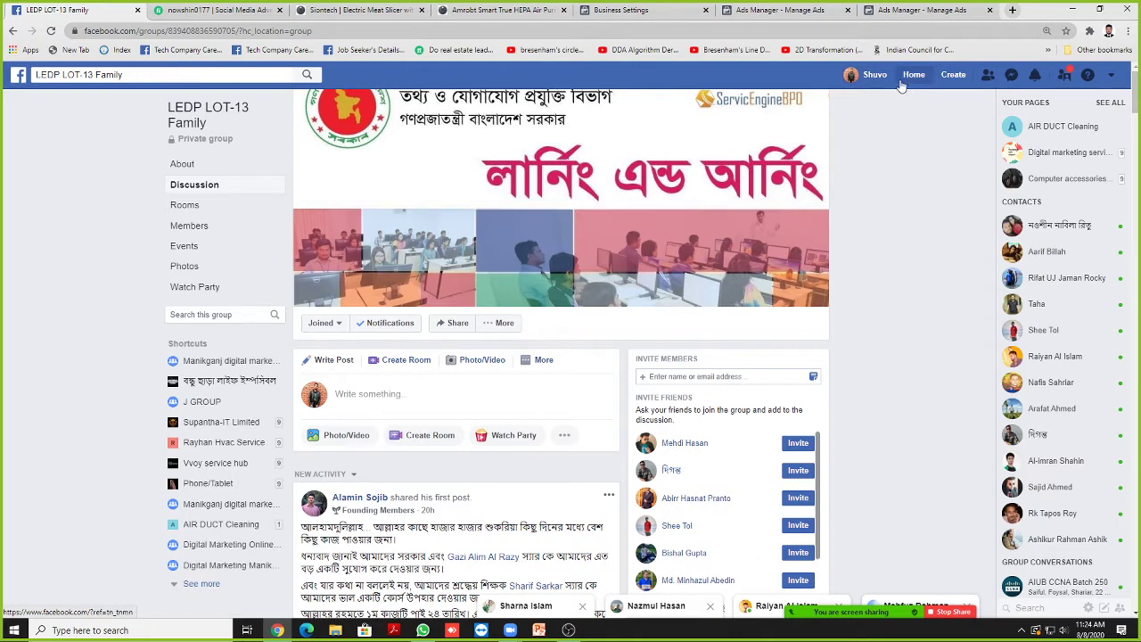
Step: Open the bookmarked Digital Marketing Batch 02 Google Form in a new browser tab and show its responses
{"action": "left_click", "coordinate": [1013, 11]}
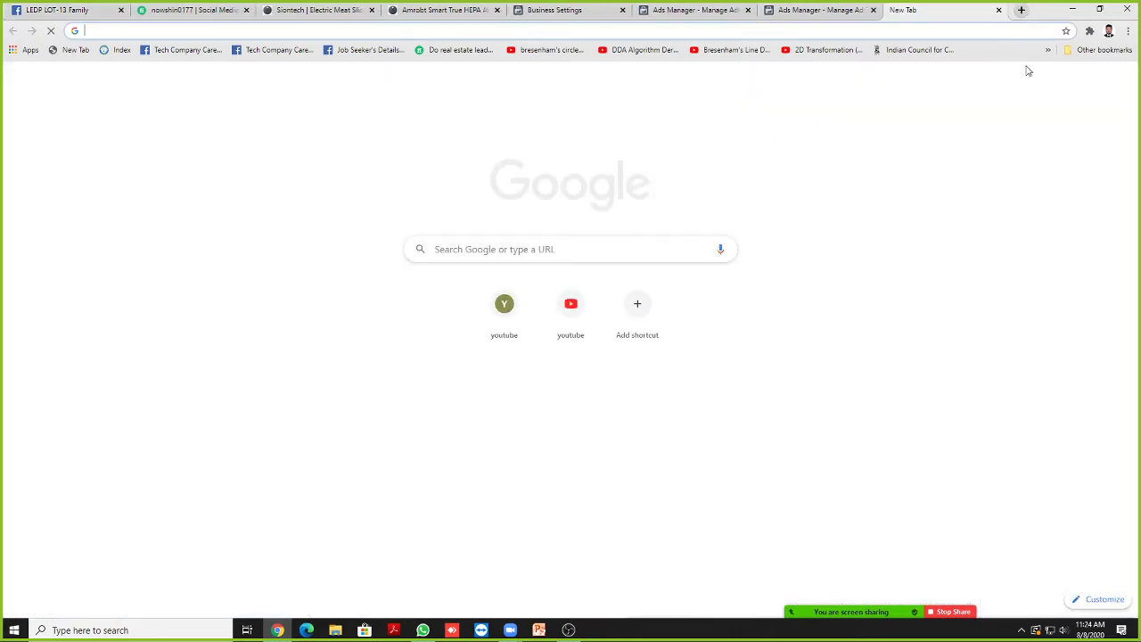
{"action": "left_click", "coordinate": [1103, 50]}
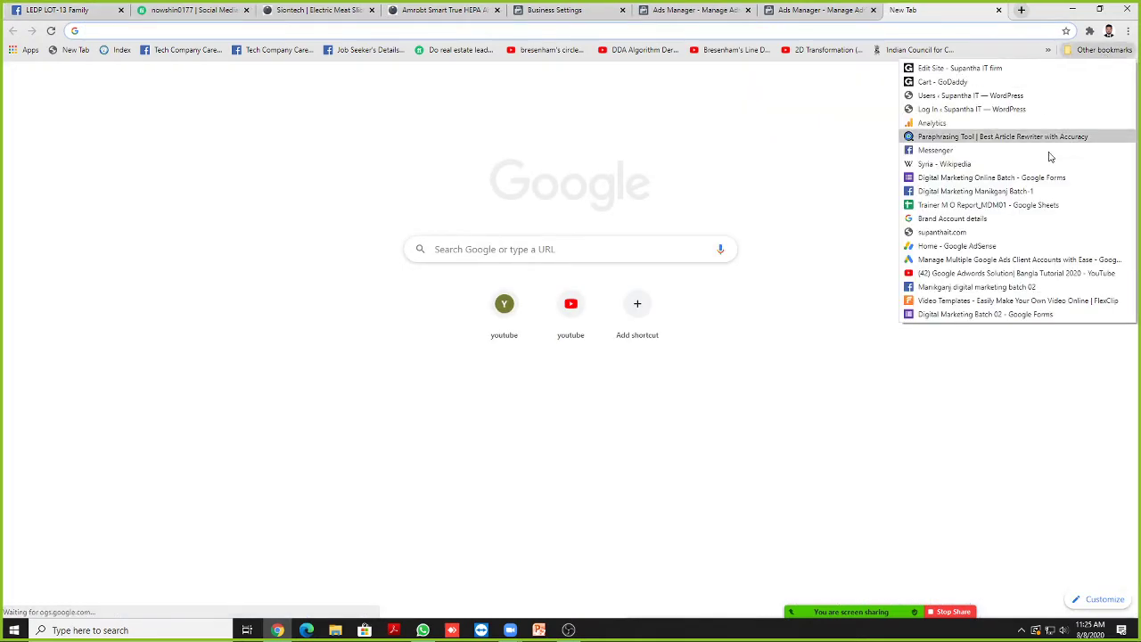
{"action": "left_click", "coordinate": [990, 316]}
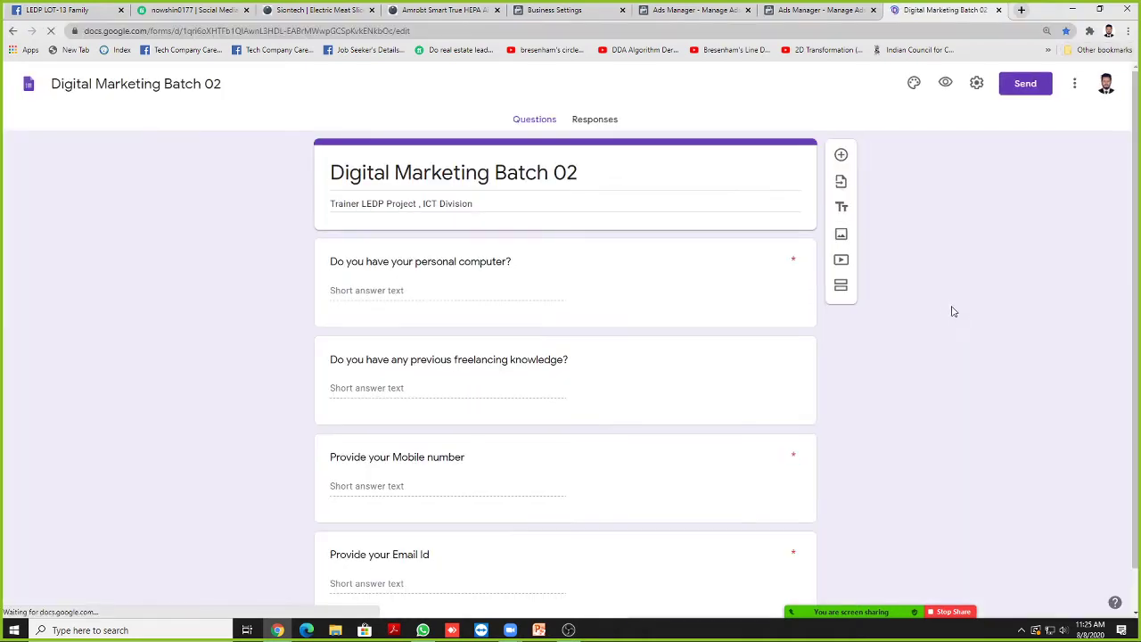
{"action": "left_click", "coordinate": [603, 120]}
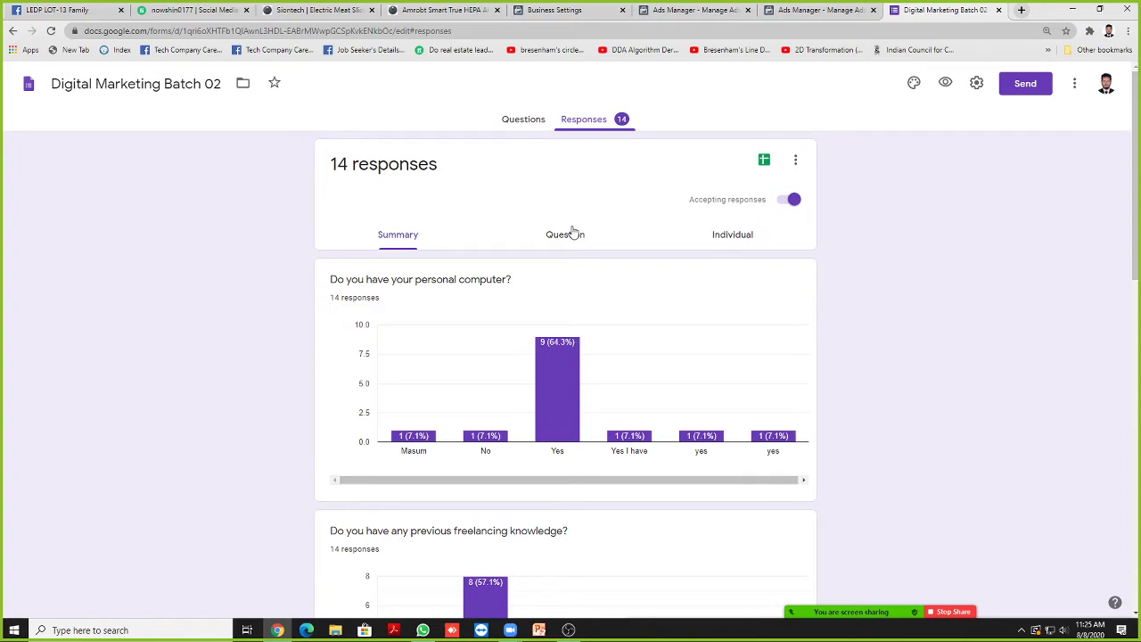
Step: Switch the form's responses from the summary to individual view and examine the first participant's answers
{"action": "scroll", "coordinate": [558, 371], "scroll_direction": "down", "scroll_amount": 1}
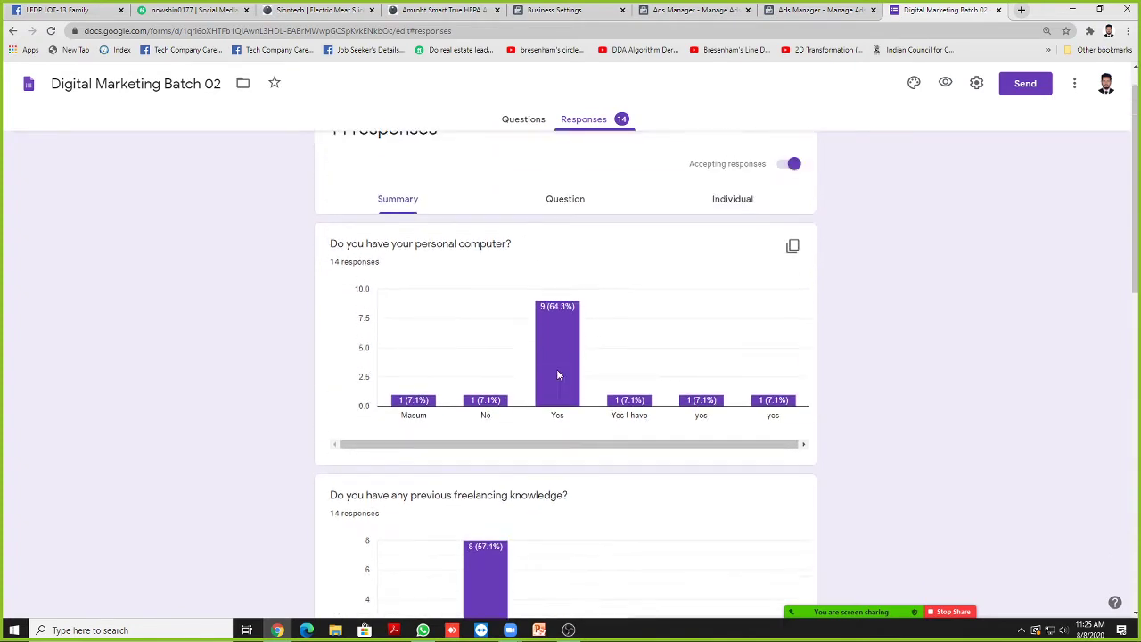
{"action": "scroll", "coordinate": [558, 372], "scroll_direction": "up", "scroll_amount": 1}
{"action": "left_click", "coordinate": [752, 239]}
{"action": "scroll", "coordinate": [499, 347], "scroll_direction": "down", "scroll_amount": 3}
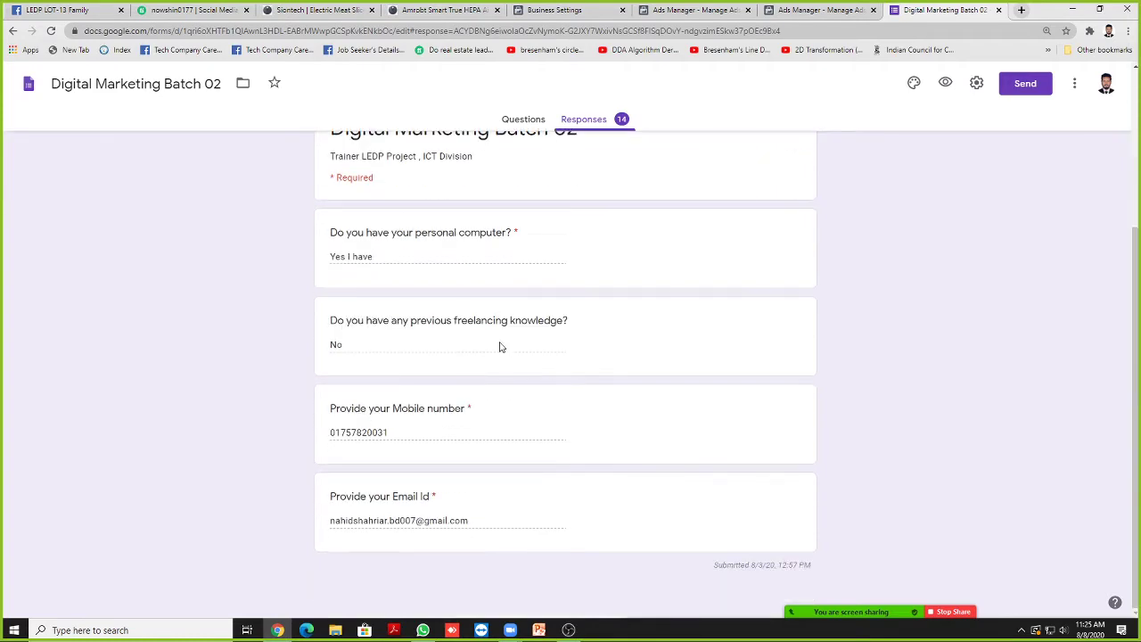
{"action": "scroll", "coordinate": [501, 348], "scroll_direction": "up", "scroll_amount": 2}
{"action": "scroll", "coordinate": [508, 374], "scroll_direction": "down", "scroll_amount": 3}
{"action": "scroll", "coordinate": [499, 410], "scroll_direction": "up", "scroll_amount": 5}
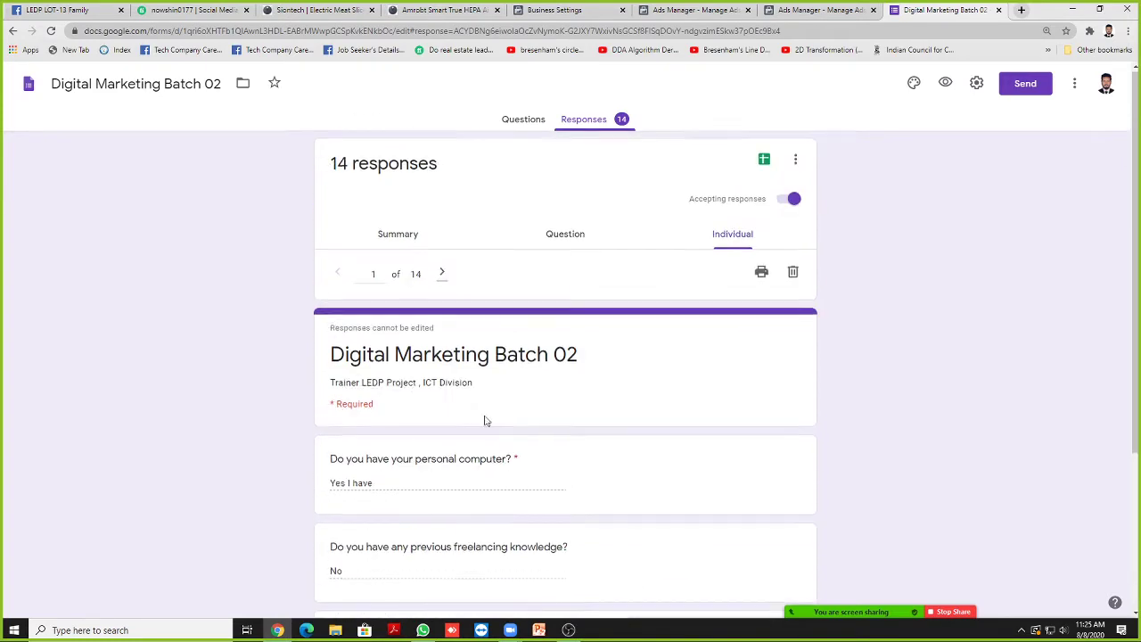
Step: Go to response 2 and review its answers on computer ownership, freelancing knowledge and contact details
{"action": "left_click", "coordinate": [441, 273]}
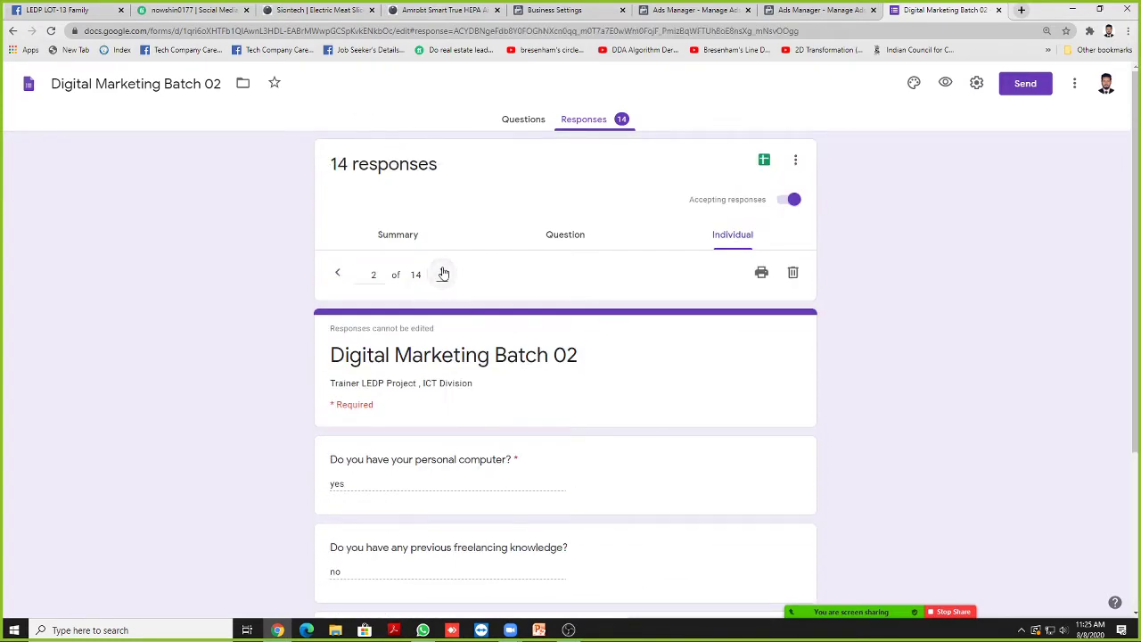
{"action": "scroll", "coordinate": [448, 281], "scroll_direction": "down", "scroll_amount": 3}
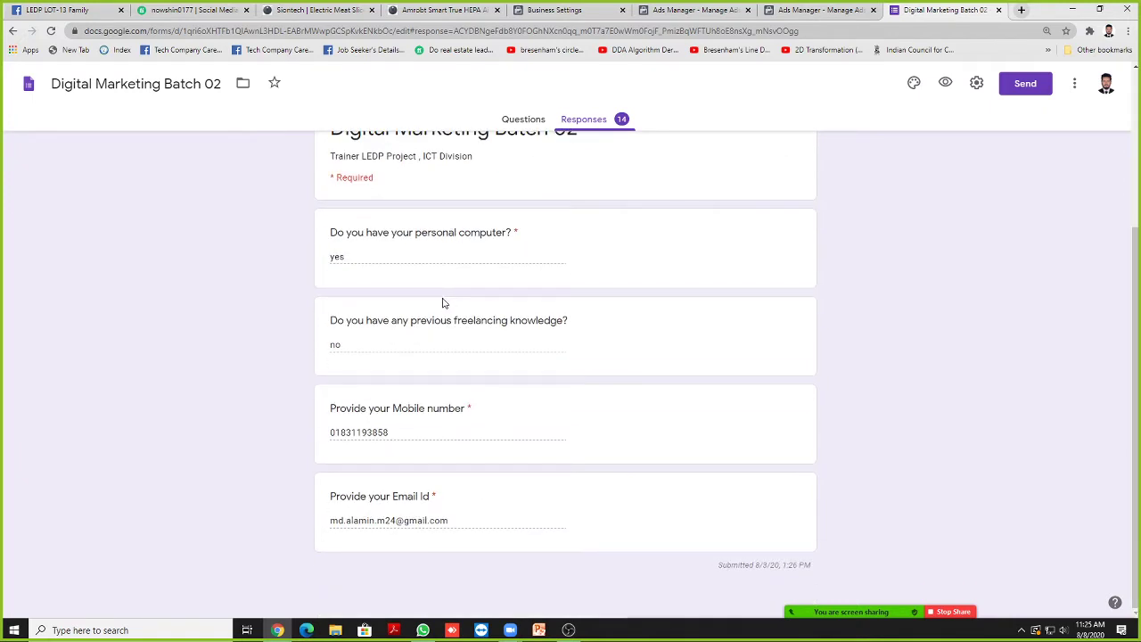
{"action": "scroll", "coordinate": [443, 303], "scroll_direction": "up", "scroll_amount": 3}
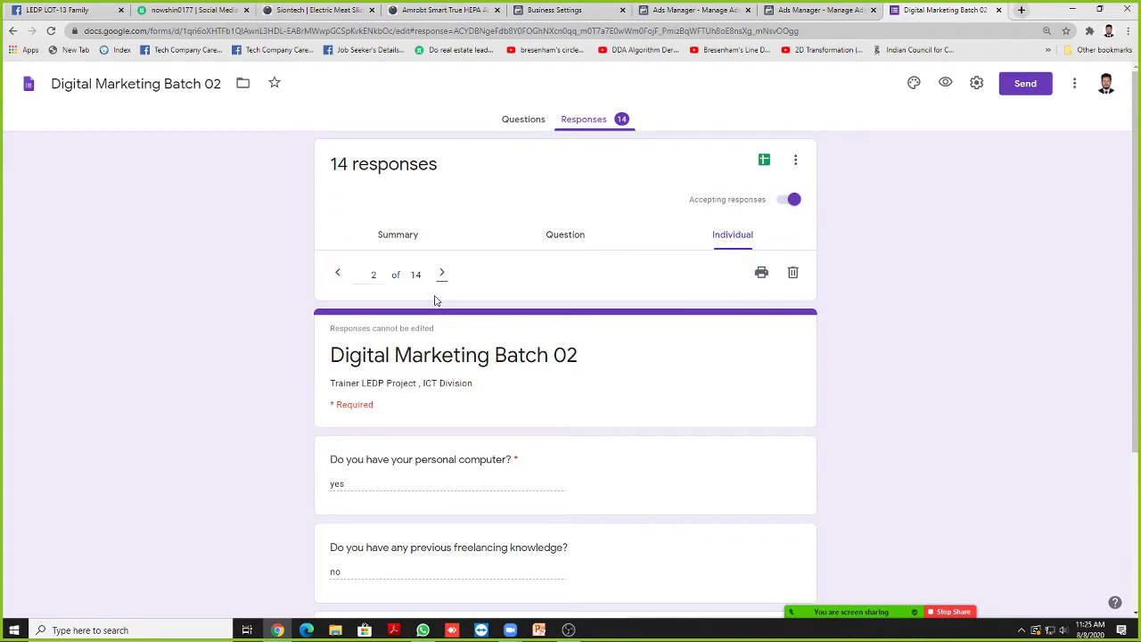
{"action": "scroll", "coordinate": [437, 301], "scroll_direction": "down", "scroll_amount": 3}
{"action": "scroll", "coordinate": [410, 300], "scroll_direction": "up", "scroll_amount": 3}
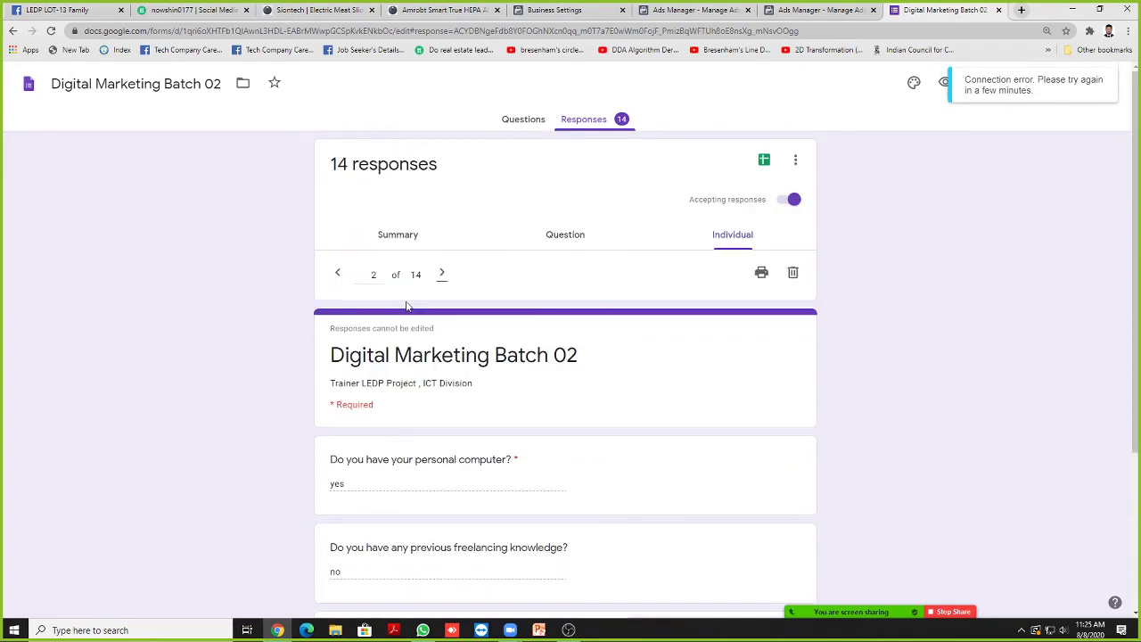
Step: Go to response 3 and examine all of the participant's answers from the form title to the e-mail field
{"action": "left_click", "coordinate": [440, 276]}
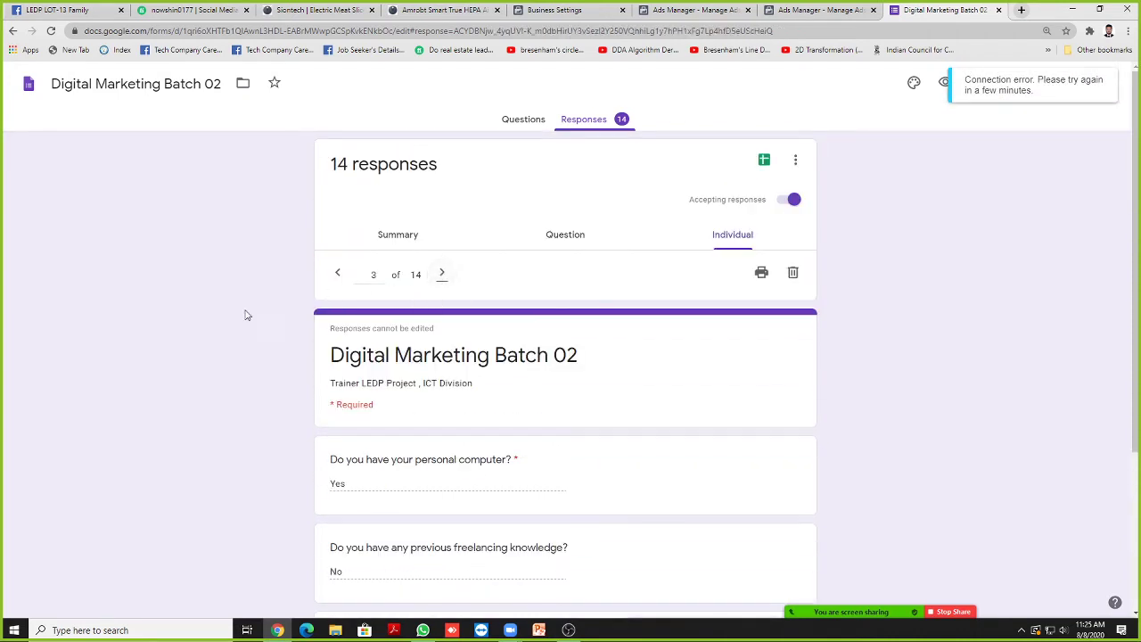
{"action": "scroll", "coordinate": [219, 319], "scroll_direction": "down", "scroll_amount": 2}
{"action": "scroll", "coordinate": [222, 318], "scroll_direction": "down", "scroll_amount": 1}
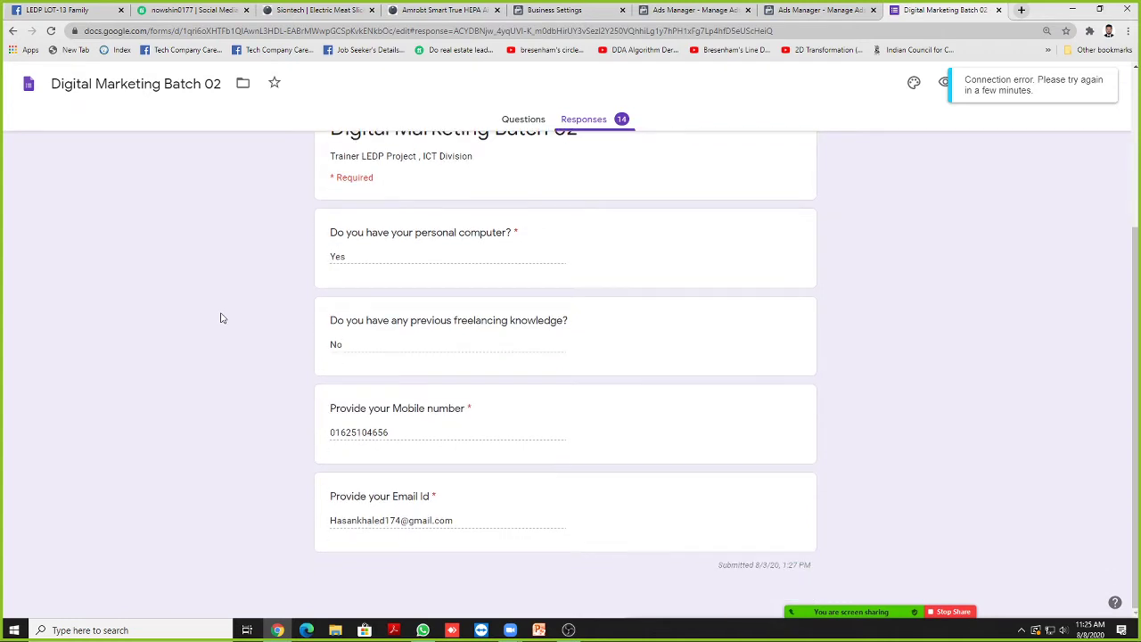
{"action": "scroll", "coordinate": [214, 321], "scroll_direction": "up", "scroll_amount": 2}
{"action": "scroll", "coordinate": [214, 322], "scroll_direction": "down", "scroll_amount": 2}
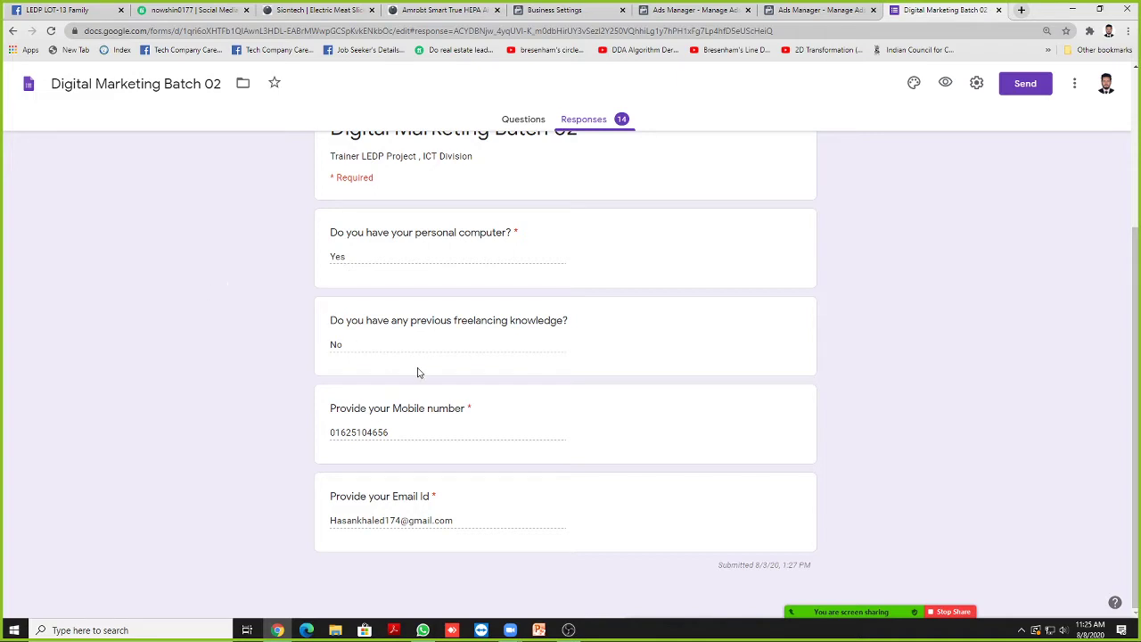
{"action": "scroll", "coordinate": [419, 373], "scroll_direction": "up", "scroll_amount": 3}
{"action": "scroll", "coordinate": [439, 335], "scroll_direction": "down", "scroll_amount": 3}
{"action": "scroll", "coordinate": [366, 374], "scroll_direction": "up", "scroll_amount": 3}
{"action": "scroll", "coordinate": [339, 406], "scroll_direction": "down", "scroll_amount": 3}
{"action": "scroll", "coordinate": [556, 414], "scroll_direction": "up", "scroll_amount": 3}
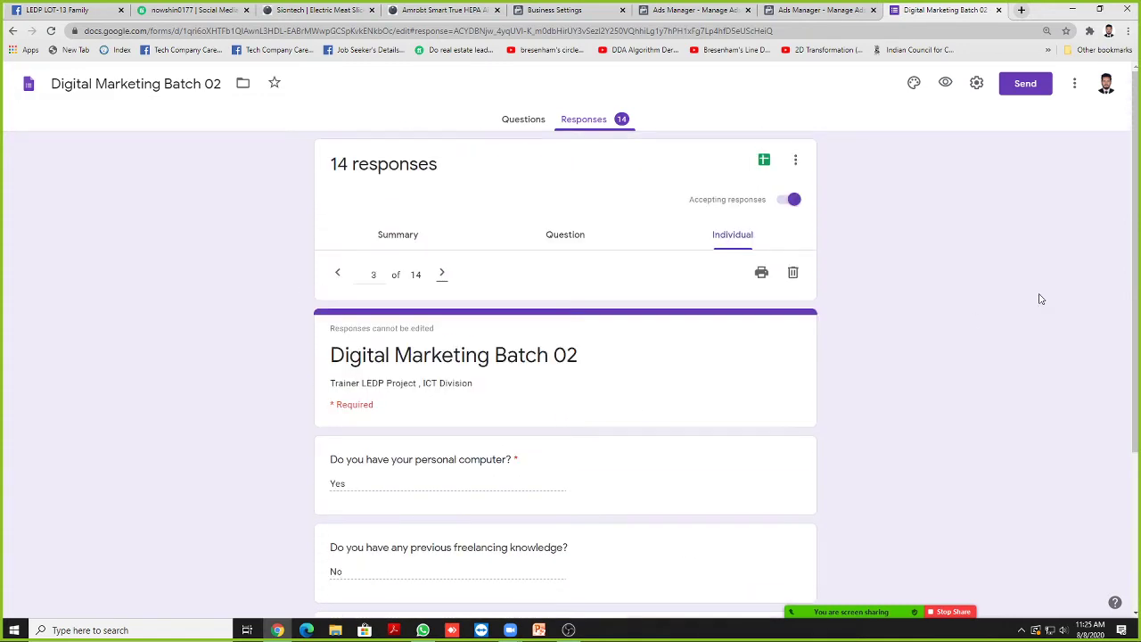
{"action": "scroll", "coordinate": [1138, 258], "scroll_direction": "down", "scroll_amount": 3}
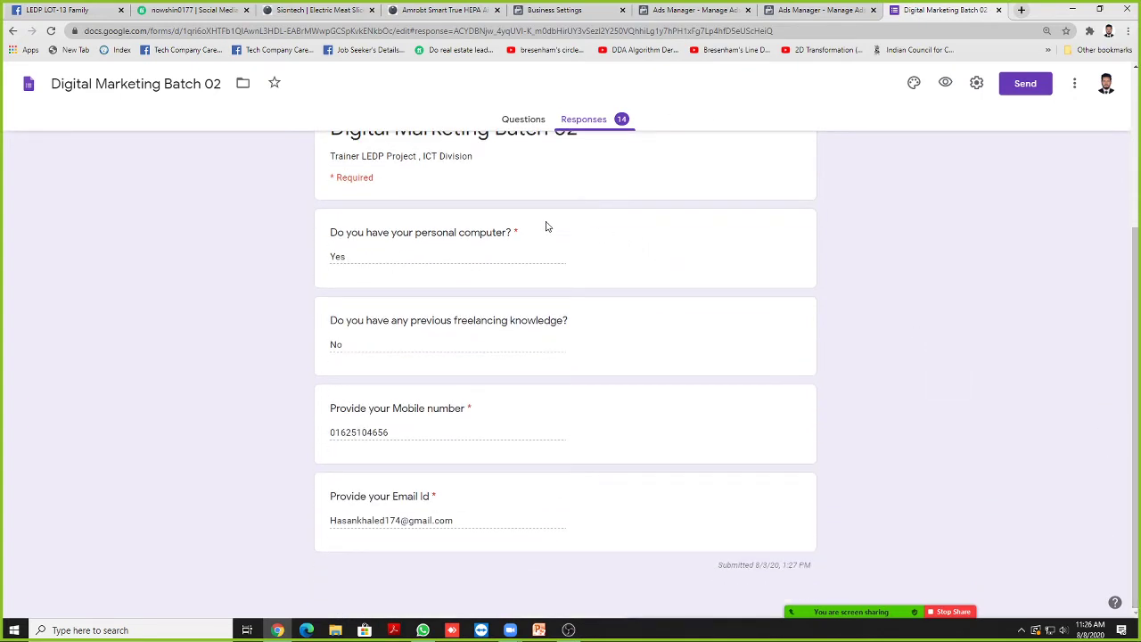
{"action": "scroll", "coordinate": [540, 236], "scroll_direction": "up", "scroll_amount": 3}
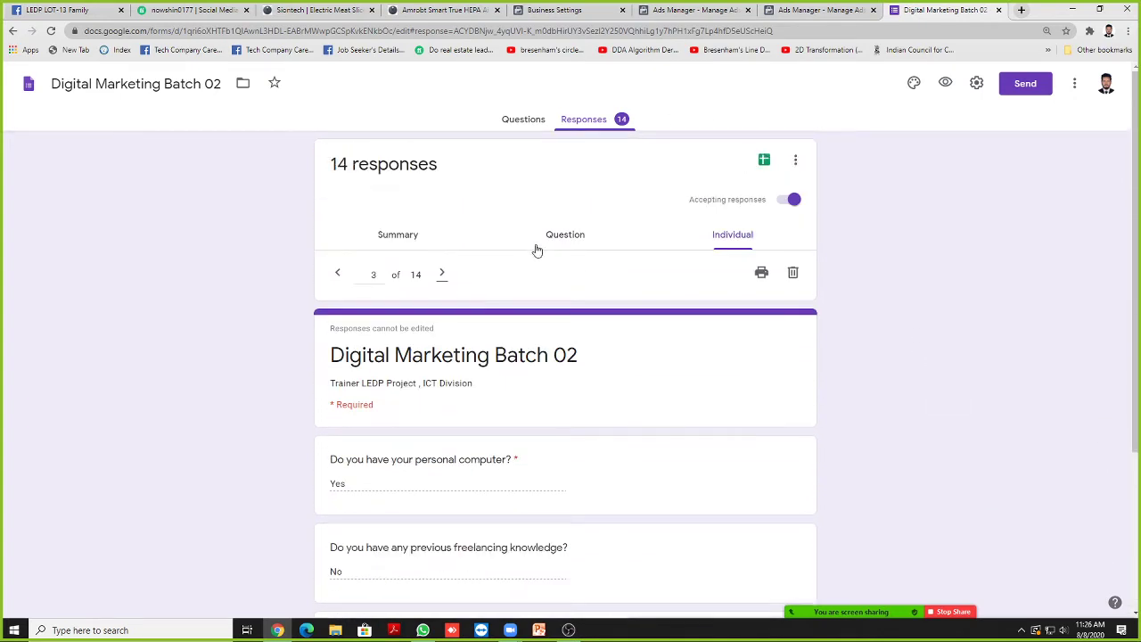
Step: Advance through the individual responses to number 6 and review that participant's answers
{"action": "scroll", "coordinate": [517, 254], "scroll_direction": "down", "scroll_amount": 1}
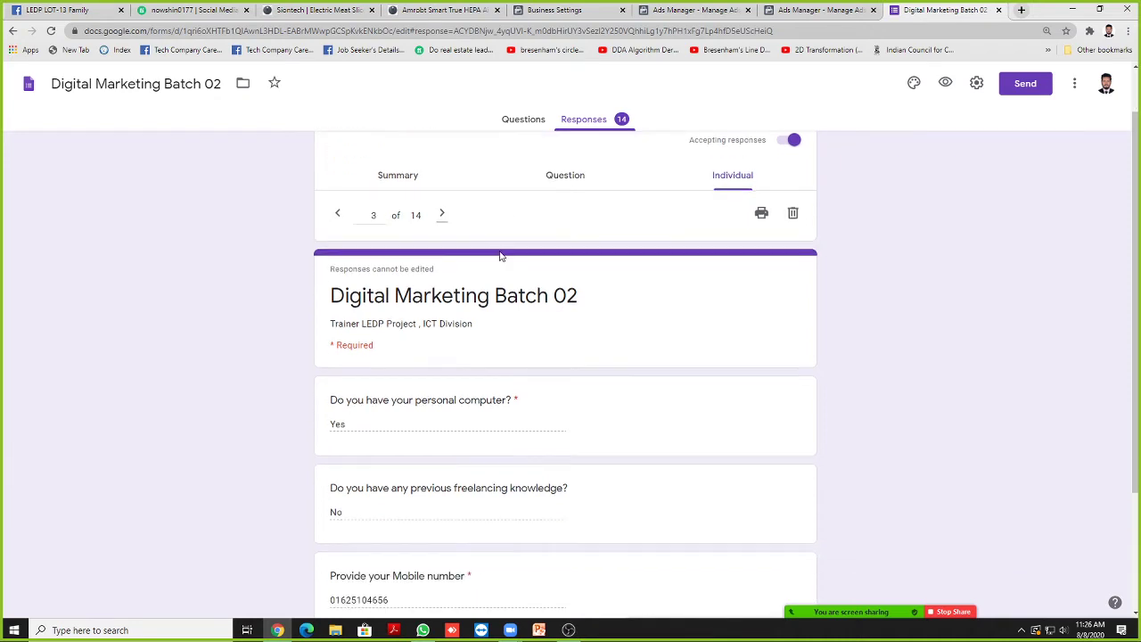
{"action": "left_click", "coordinate": [442, 216]}
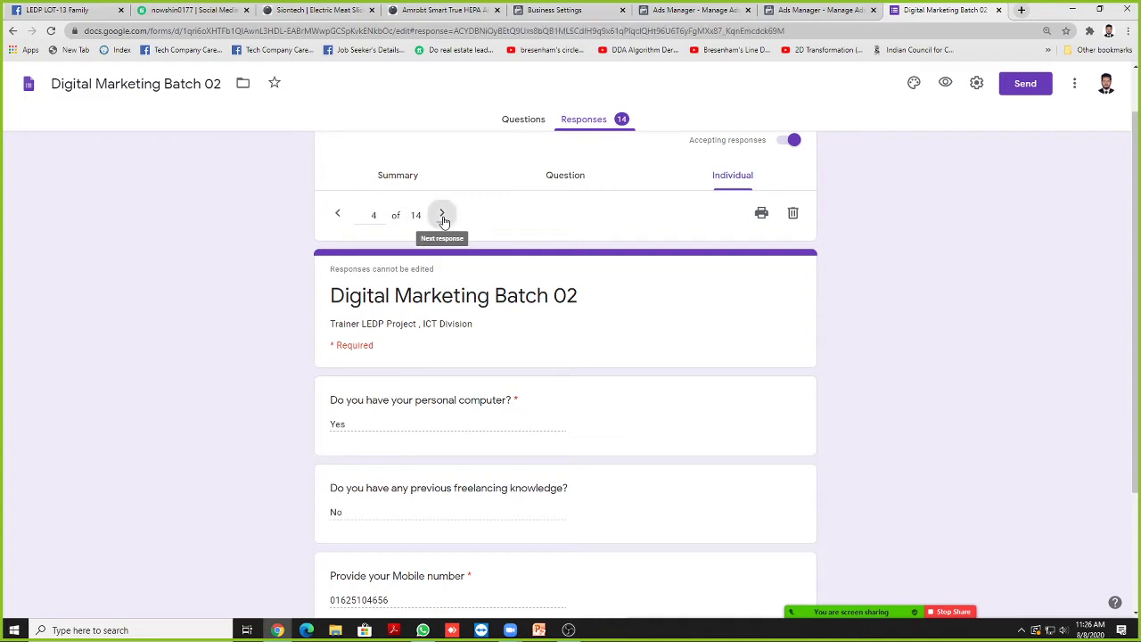
{"action": "left_click", "coordinate": [442, 215]}
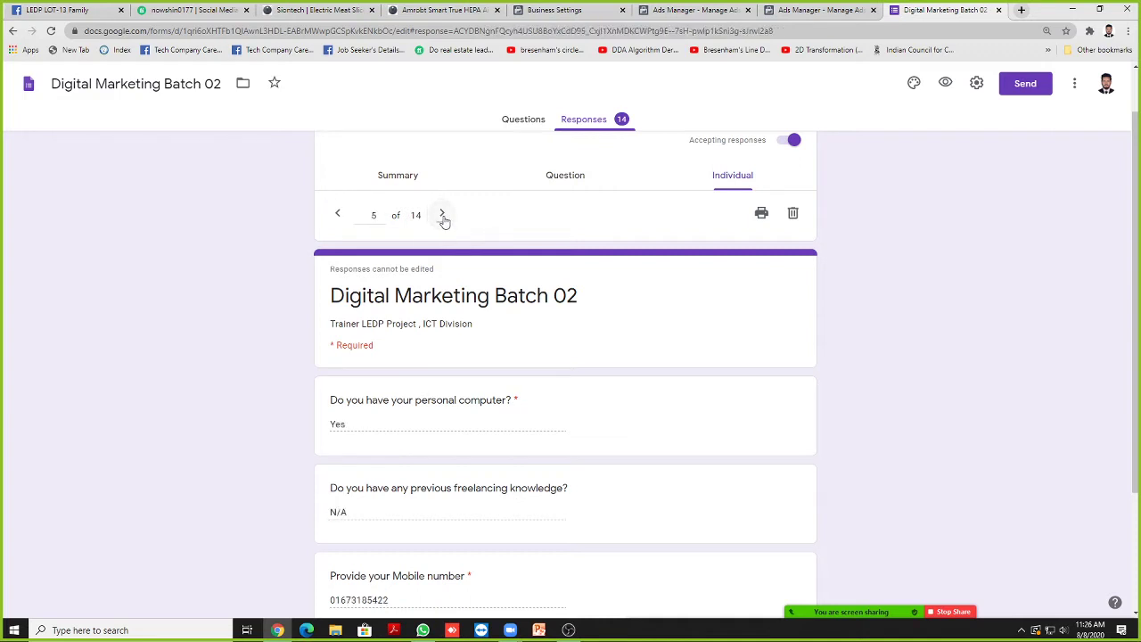
{"action": "left_click", "coordinate": [443, 215]}
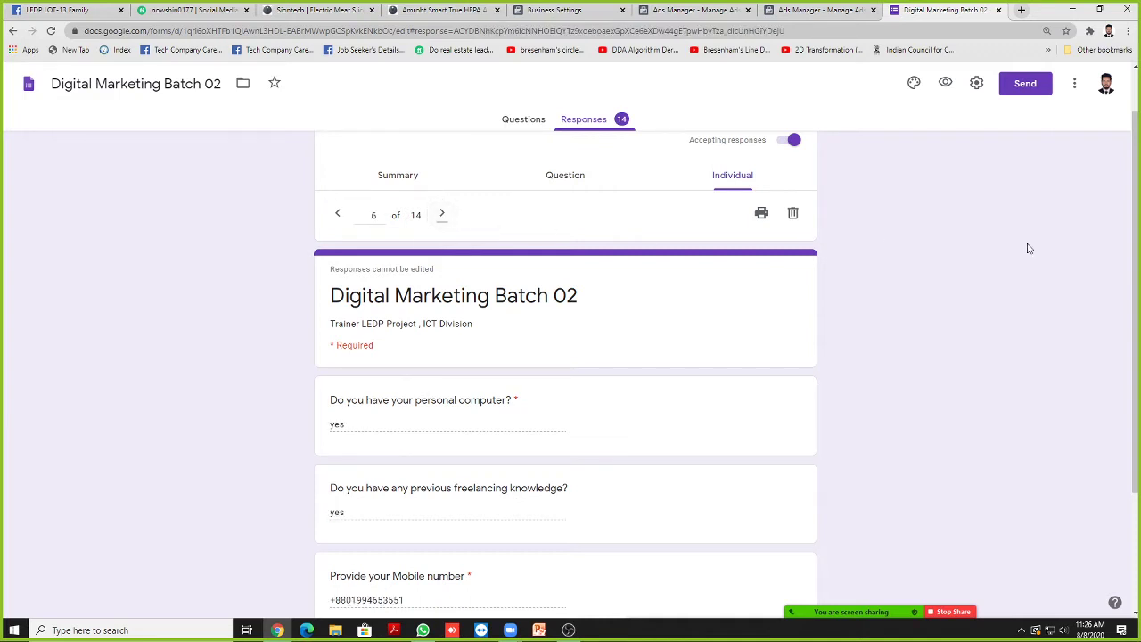
{"action": "scroll", "coordinate": [1139, 374], "scroll_direction": "down", "scroll_amount": 2}
{"action": "scroll", "coordinate": [1139, 374], "scroll_direction": "up", "scroll_amount": 3}
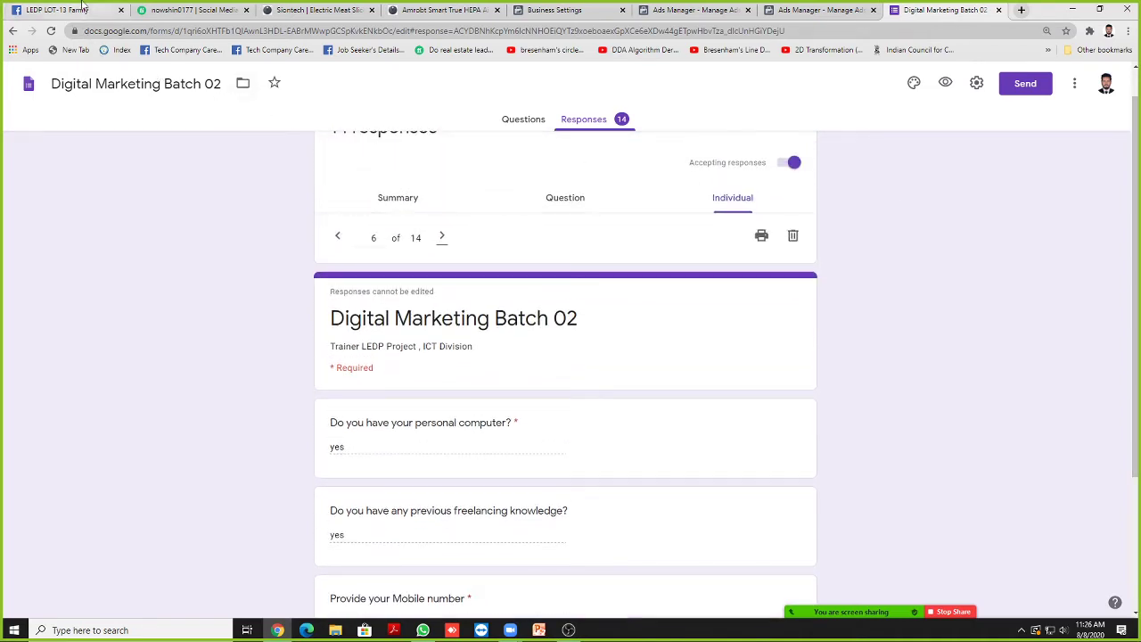
Step: Examine the members' earnings posts in the LEDP LOT-13 Family Facebook group and return to the form responses
{"action": "left_click", "coordinate": [85, 7]}
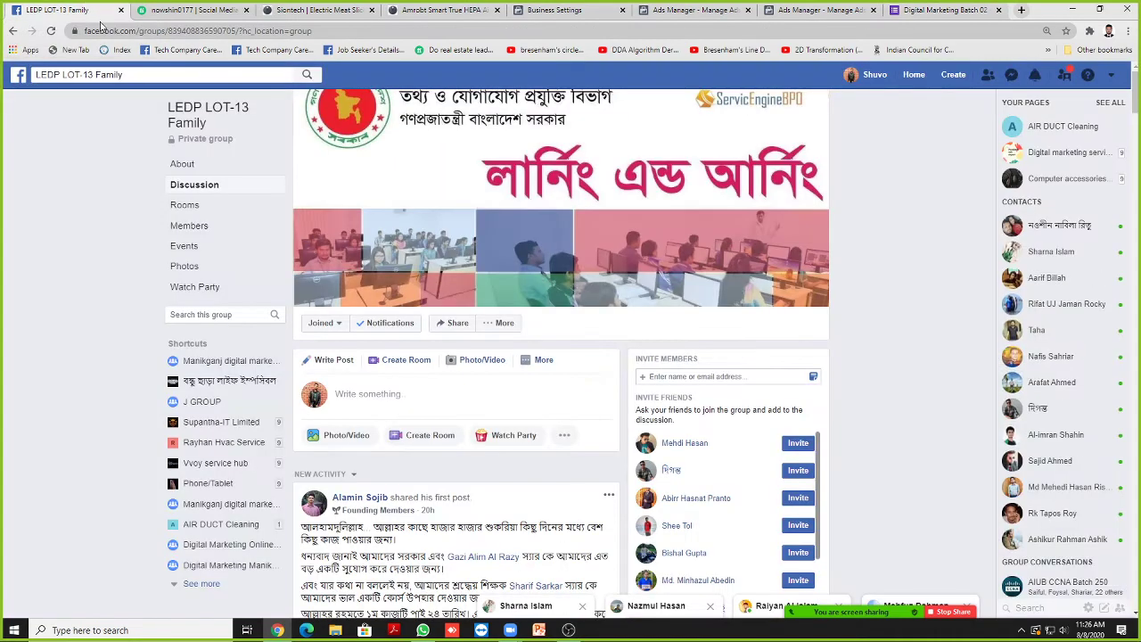
{"action": "scroll", "coordinate": [874, 342], "scroll_direction": "down", "scroll_amount": 3}
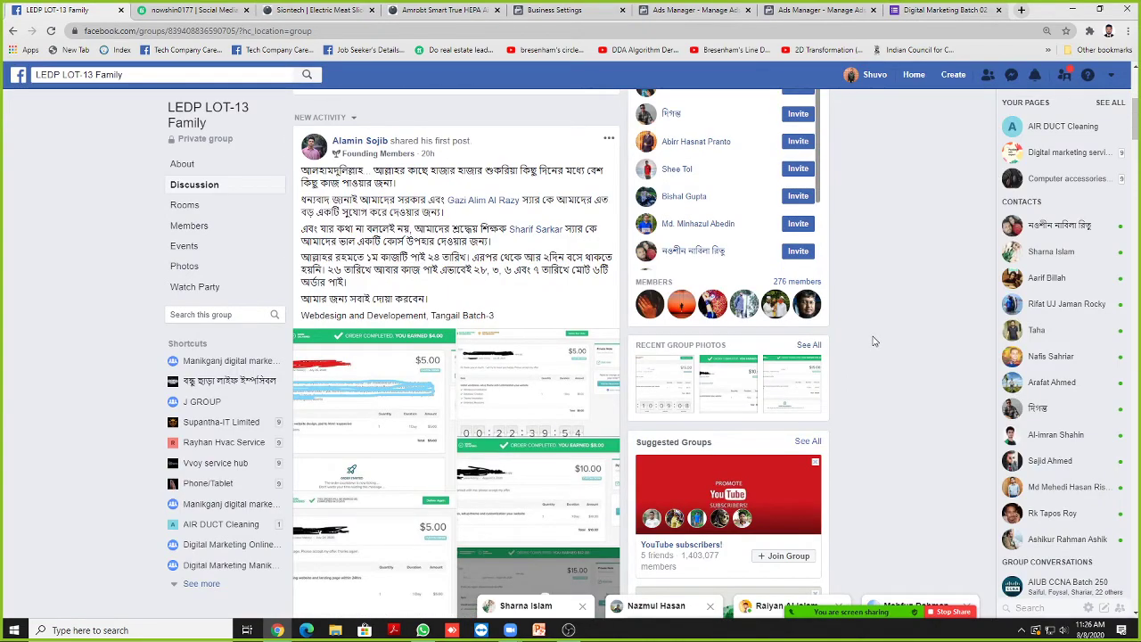
{"action": "scroll", "coordinate": [873, 342], "scroll_direction": "down", "scroll_amount": 10}
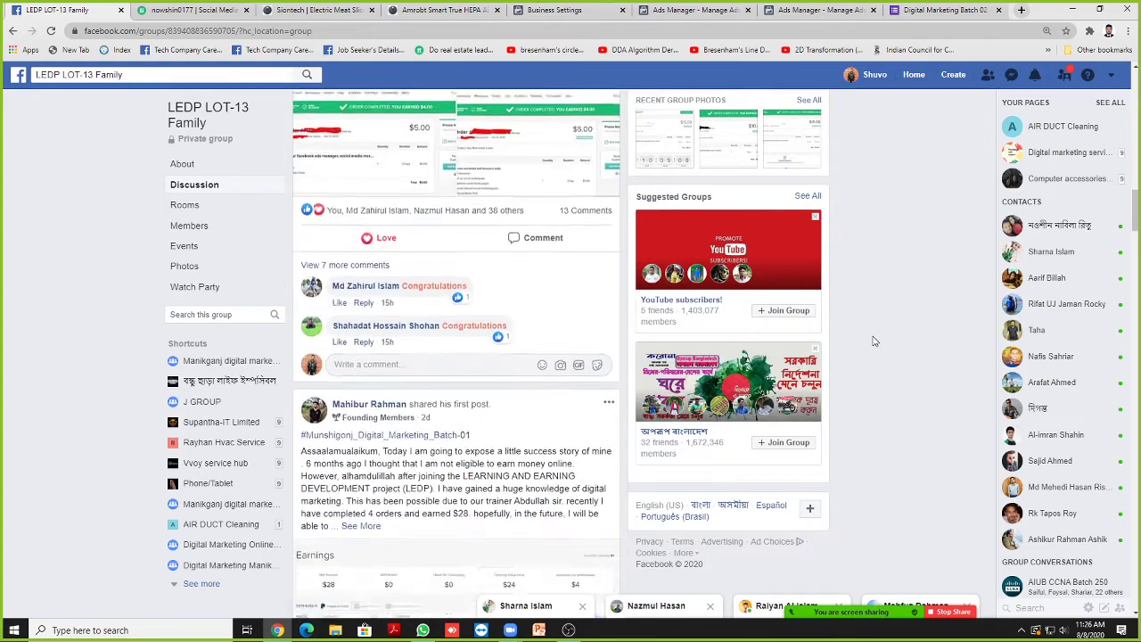
{"action": "scroll", "coordinate": [874, 342], "scroll_direction": "up", "scroll_amount": 5}
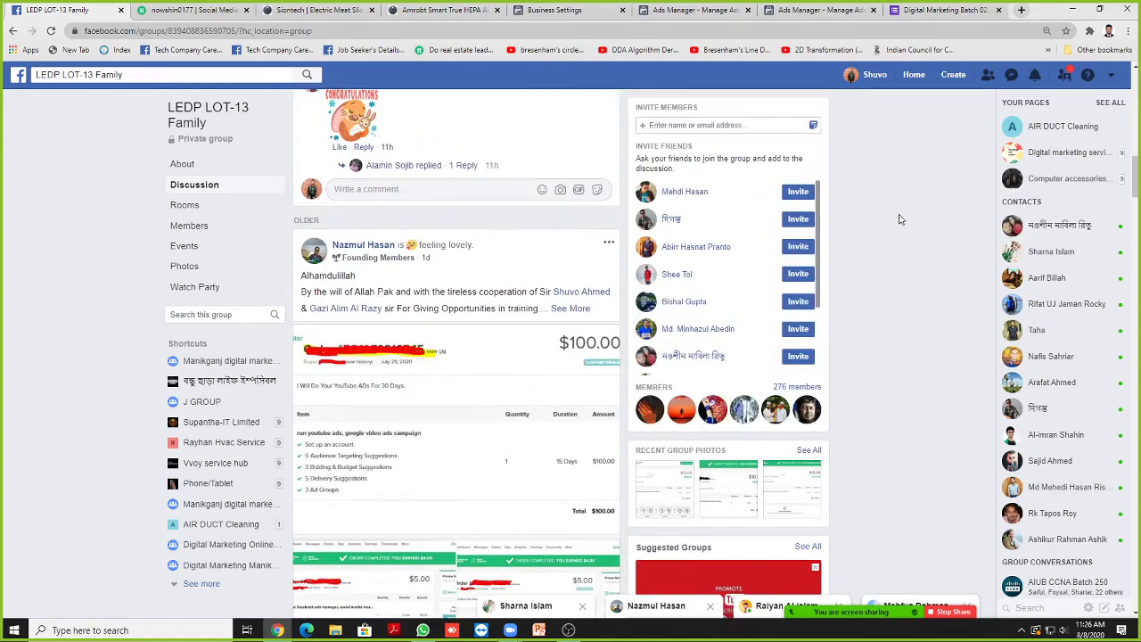
{"action": "left_click", "coordinate": [945, 10]}
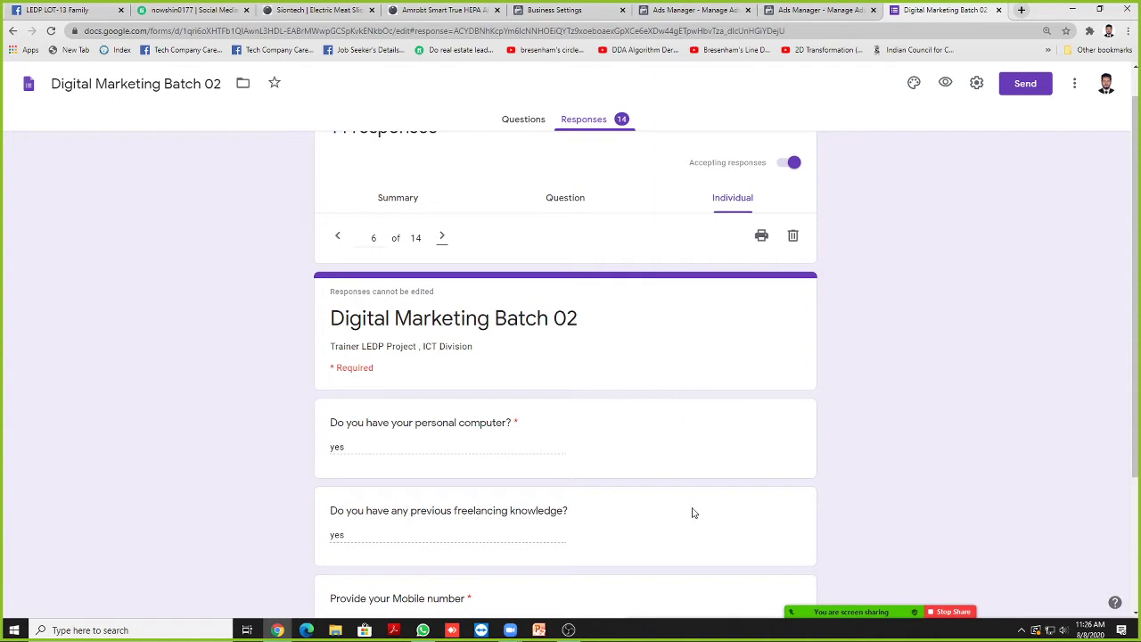
Step: Check the Zoom meeting's participants list twice, shifting its window slightly downward and minimizing it
{"action": "mouse_move", "coordinate": [840, 612]}
{"action": "left_click", "coordinate": [837, 612]}
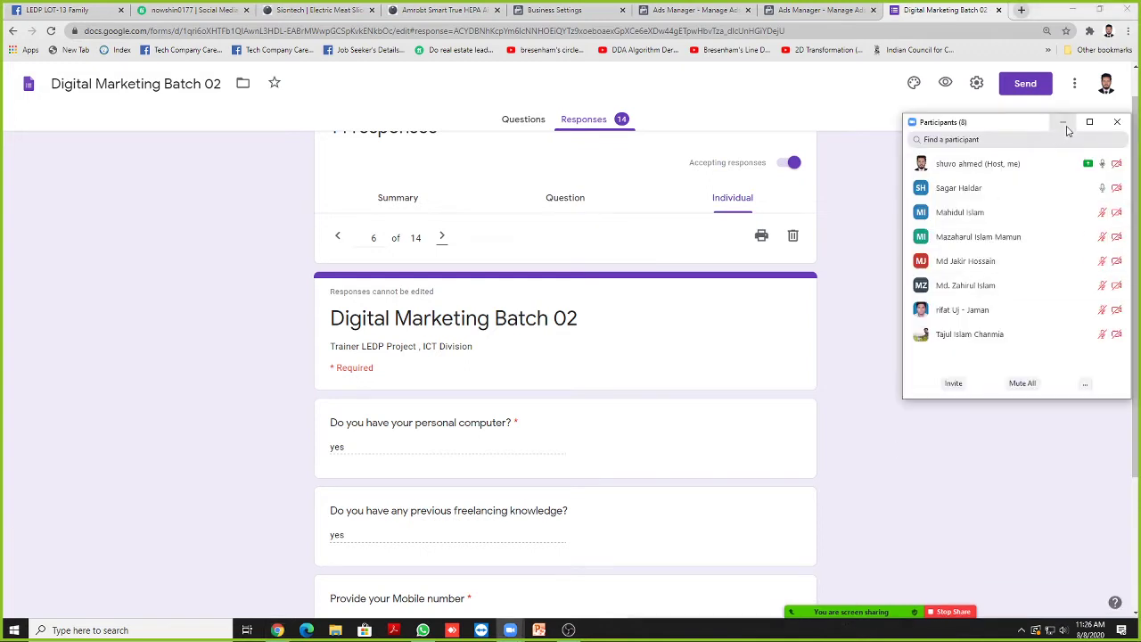
{"action": "left_click", "coordinate": [1064, 124]}
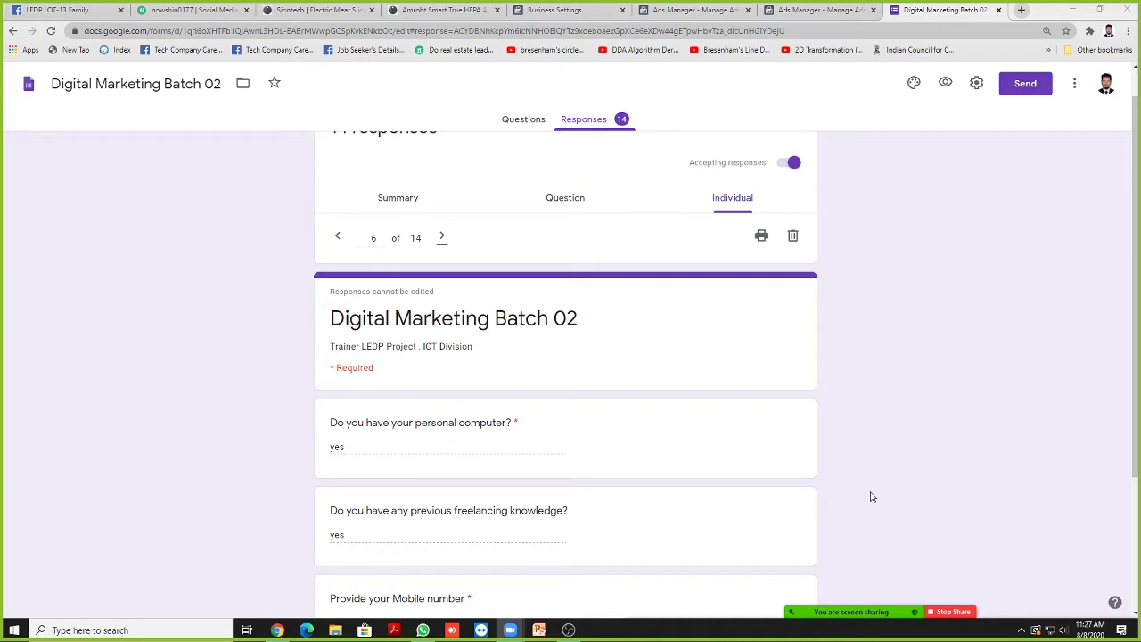
{"action": "left_click", "coordinate": [840, 604]}
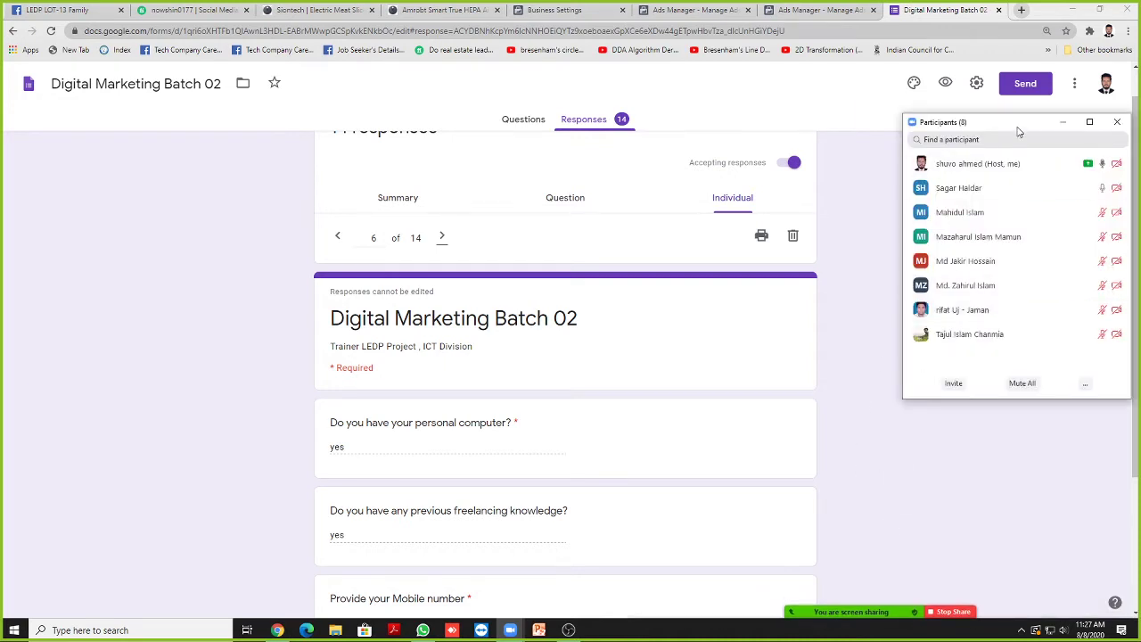
{"action": "left_click_drag", "start_coordinate": [1019, 132], "coordinate": [1015, 164]}
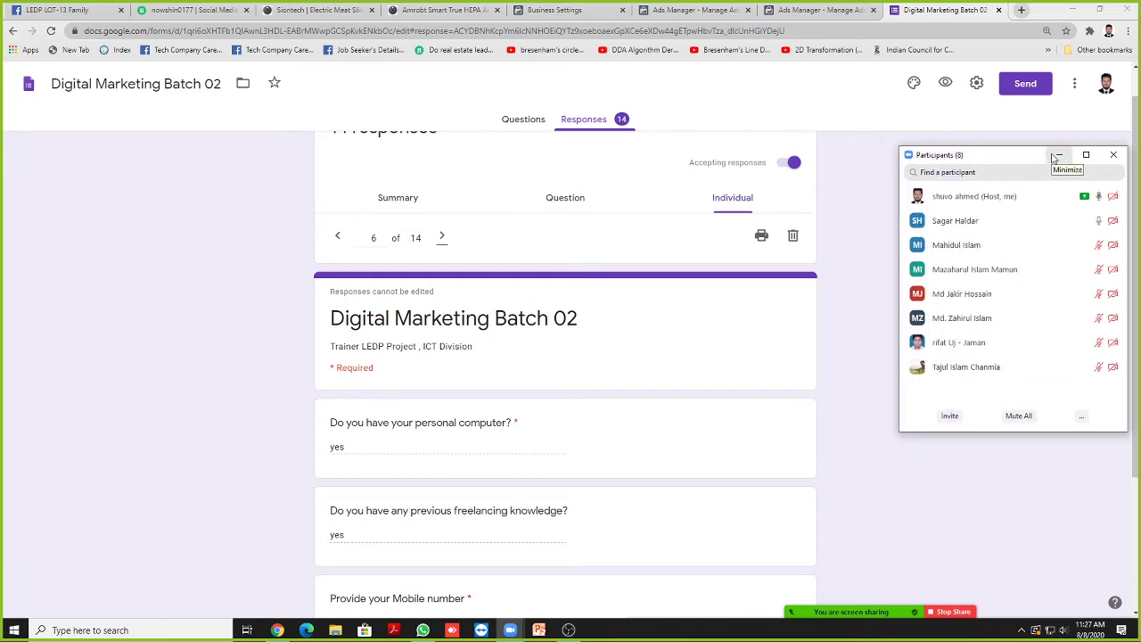
{"action": "left_click", "coordinate": [1055, 156]}
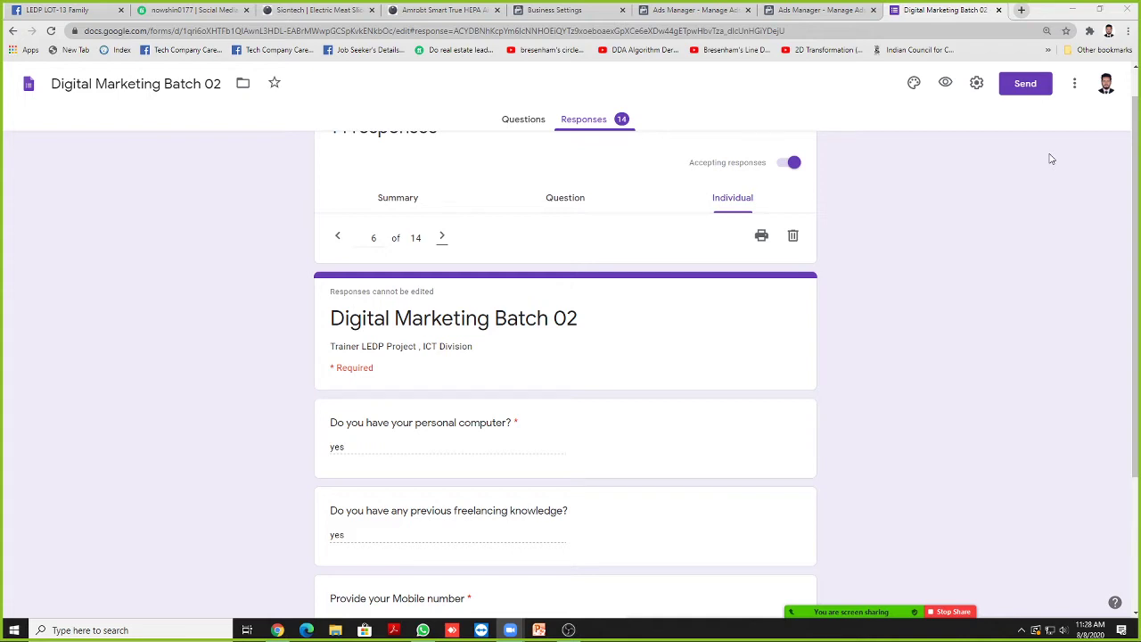
Step: Open a blank browser tab and launch the Windows Calculator app over it
{"action": "left_click", "coordinate": [1022, 10]}
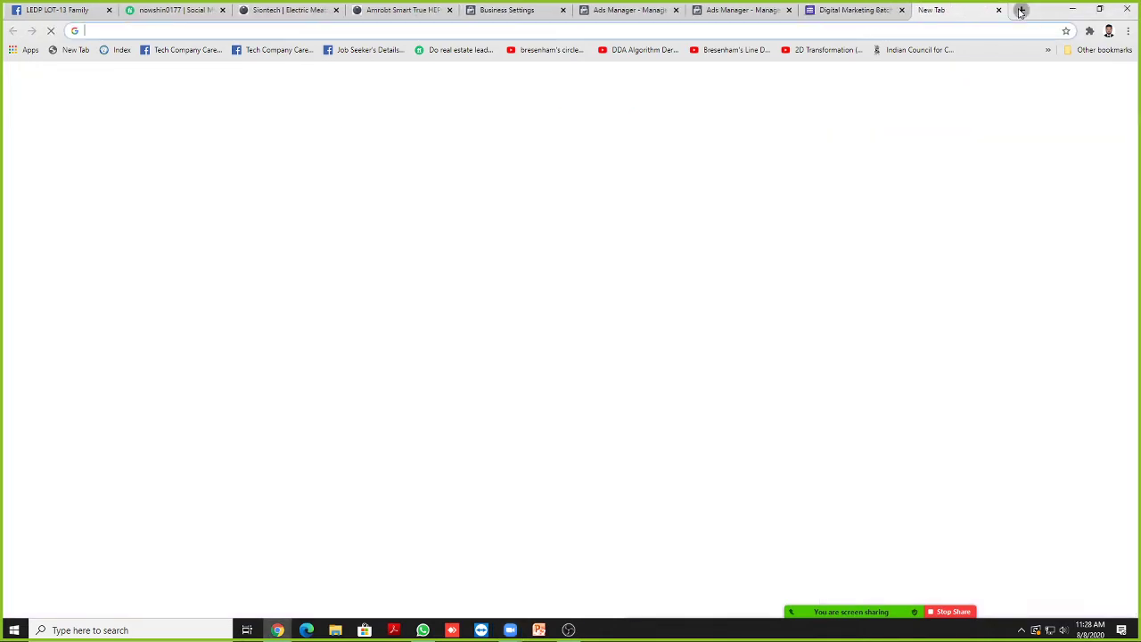
{"action": "left_click", "coordinate": [234, 253]}
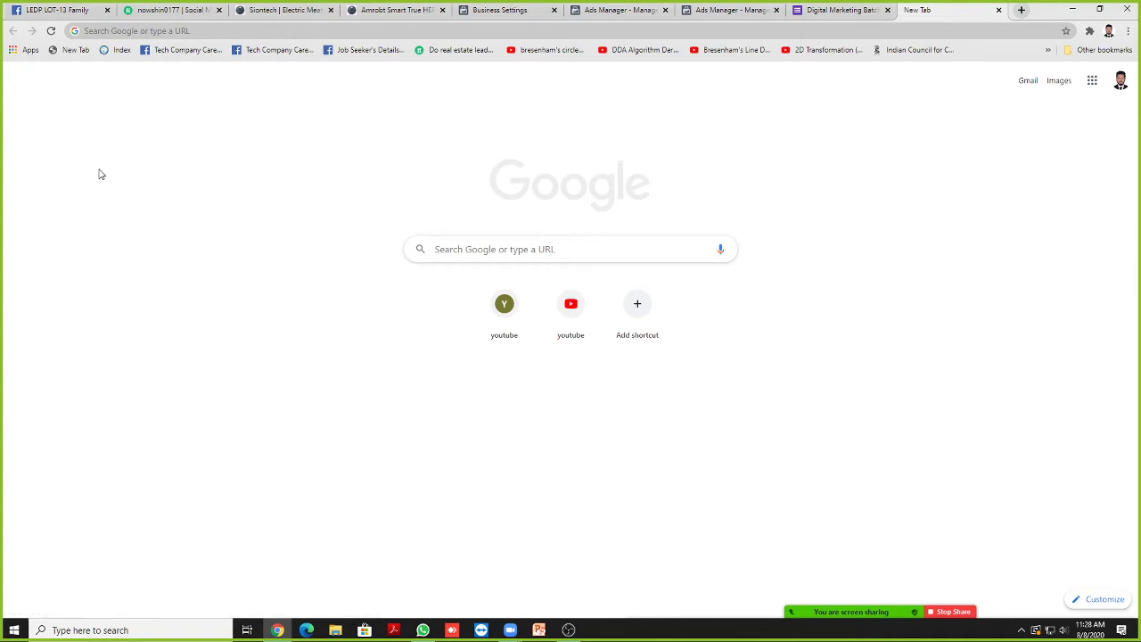
{"action": "key", "text": "super"}
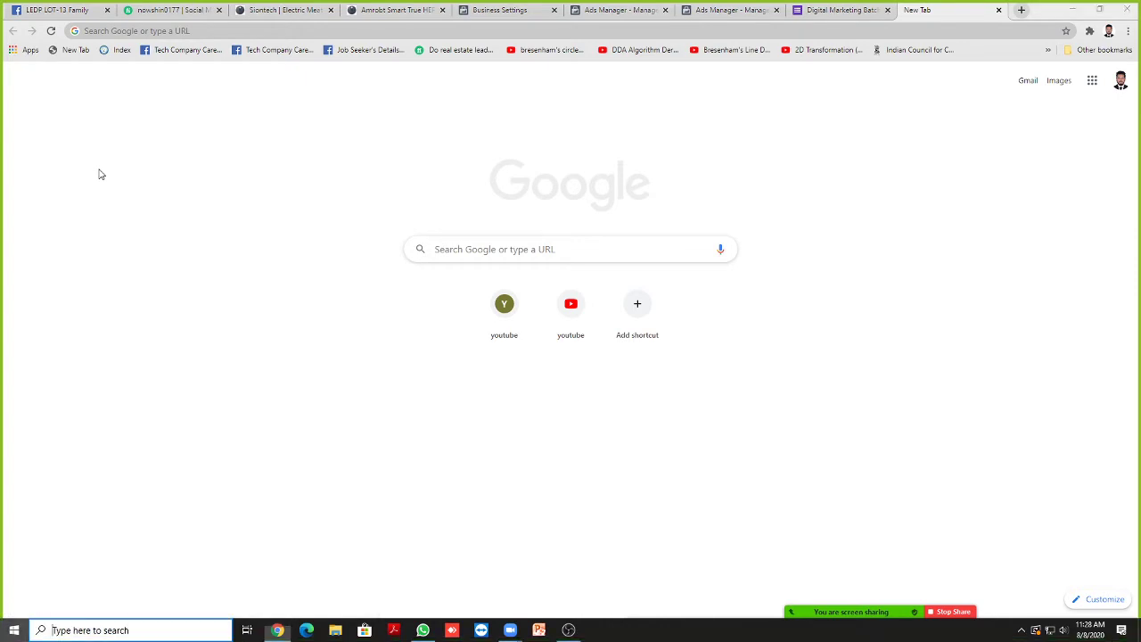
{"action": "type", "text": "ca"}
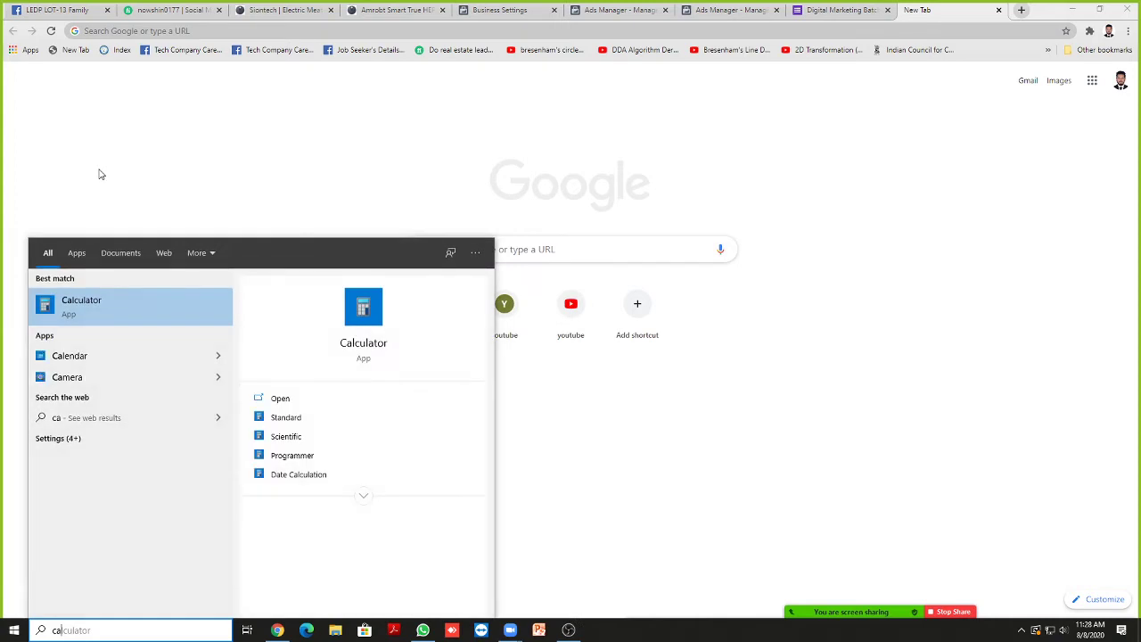
{"action": "key", "text": "Return"}
Step: Calculate 80 multiplied by 83.2
{"action": "type", "text": "80"}
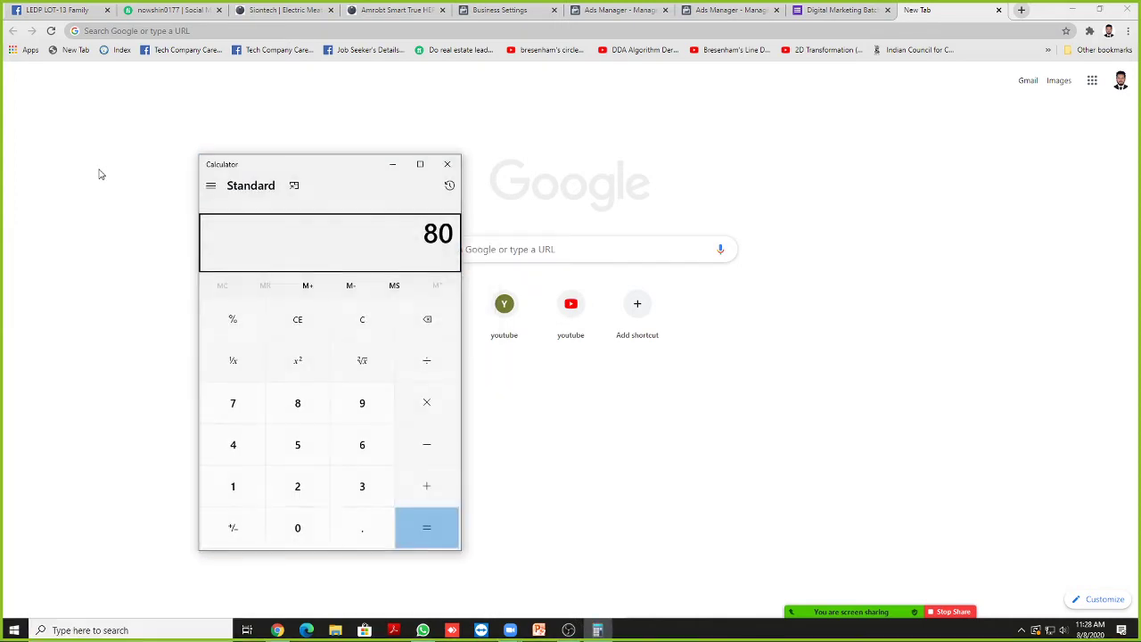
{"action": "left_click", "coordinate": [434, 415]}
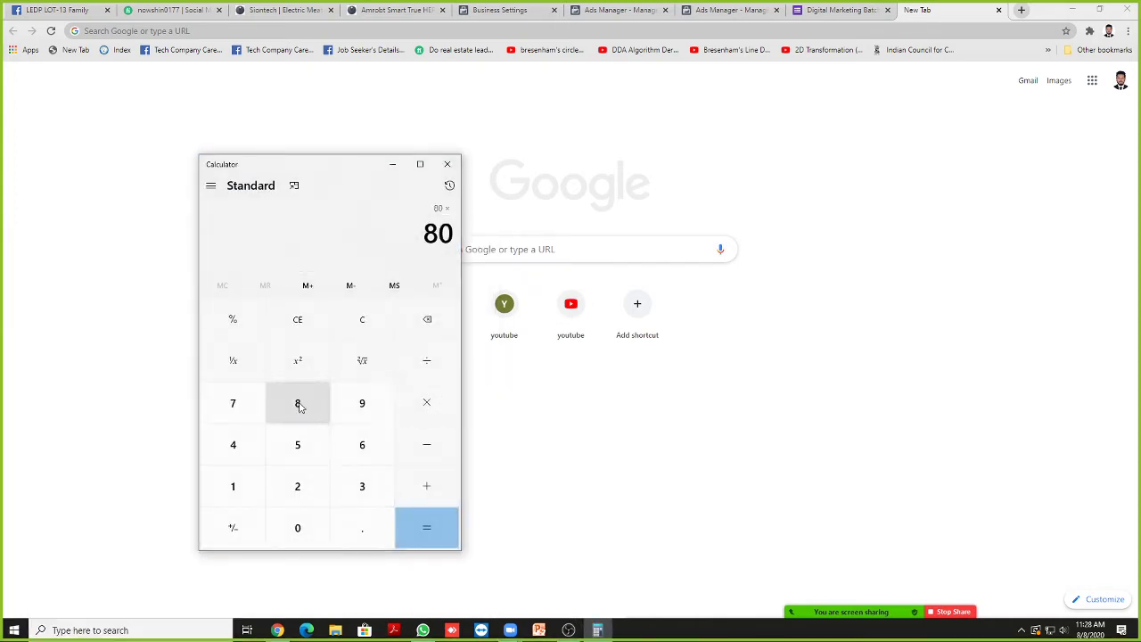
{"action": "left_click", "coordinate": [299, 407]}
{"action": "left_click", "coordinate": [360, 487]}
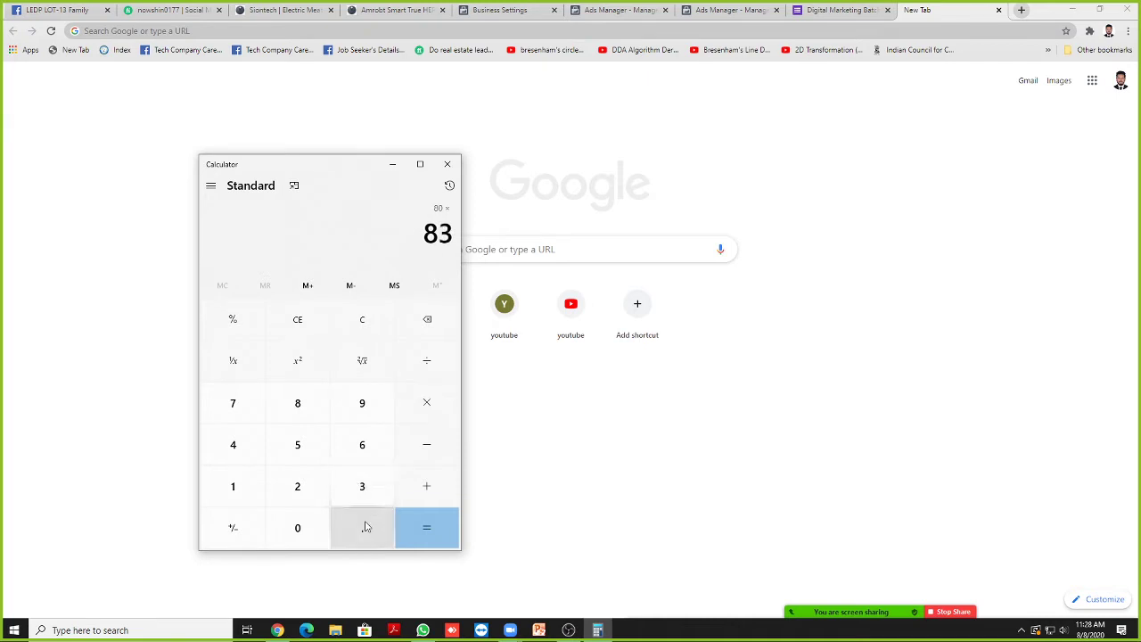
{"action": "left_click", "coordinate": [363, 532]}
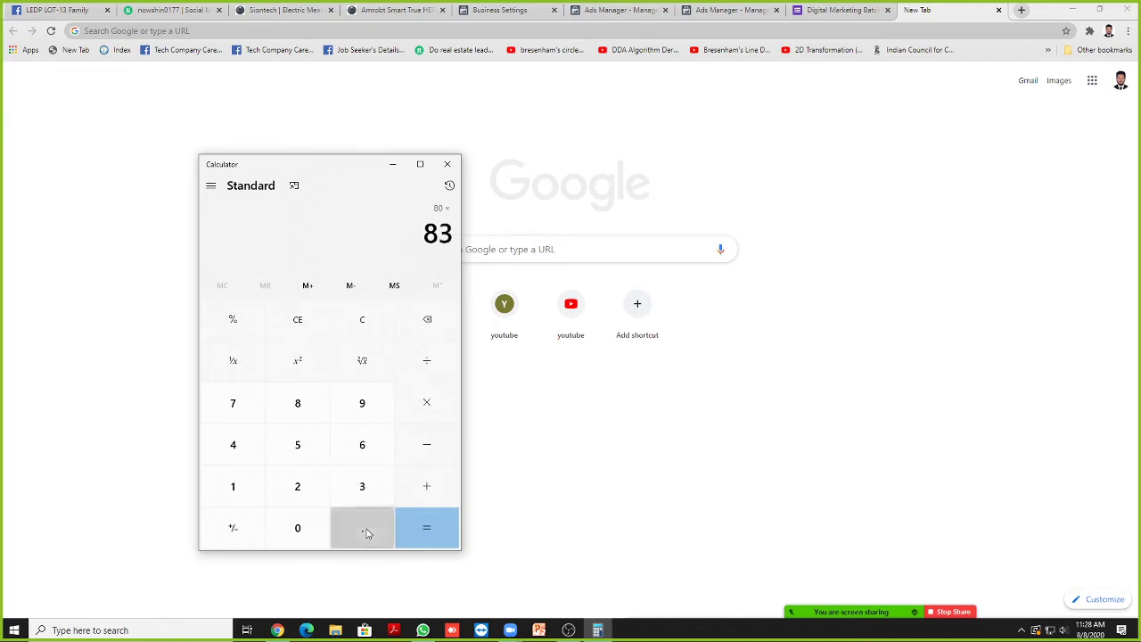
{"action": "left_click", "coordinate": [308, 497]}
{"action": "left_click", "coordinate": [440, 542]}
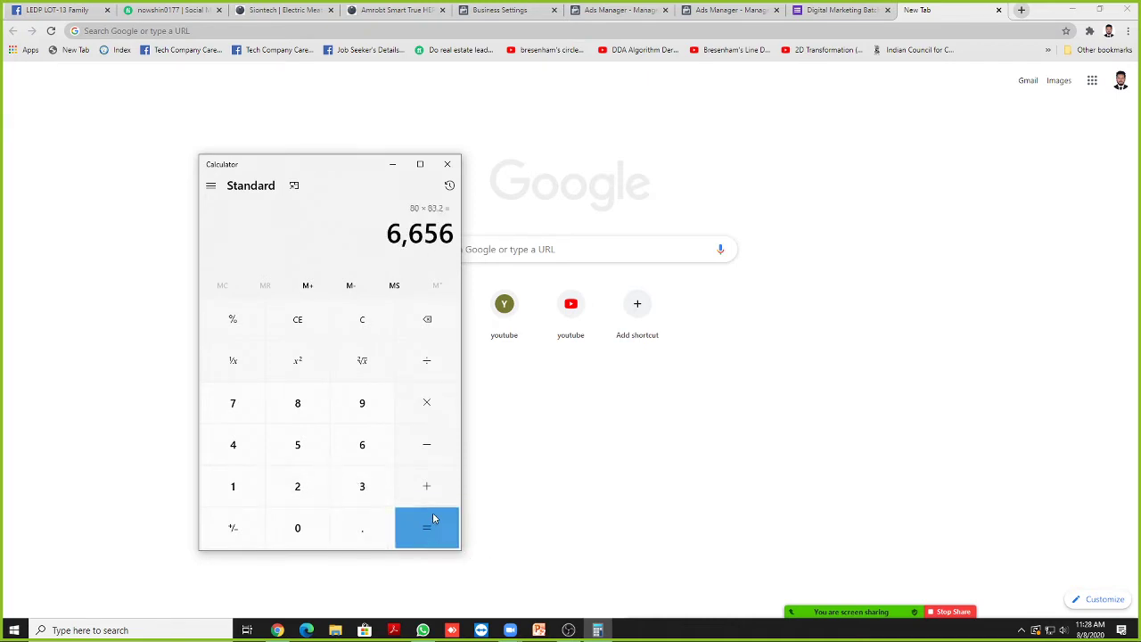
Step: Highlight the calculated product for the class, clear the highlight and close the Calculator
{"action": "mouse_move", "coordinate": [387, 233]}
{"action": "left_mouse_down"}
{"action": "mouse_move", "coordinate": [447, 235]}
{"action": "mouse_move", "coordinate": [385, 235]}
{"action": "left_mouse_up"}
{"action": "left_click", "coordinate": [449, 235]}
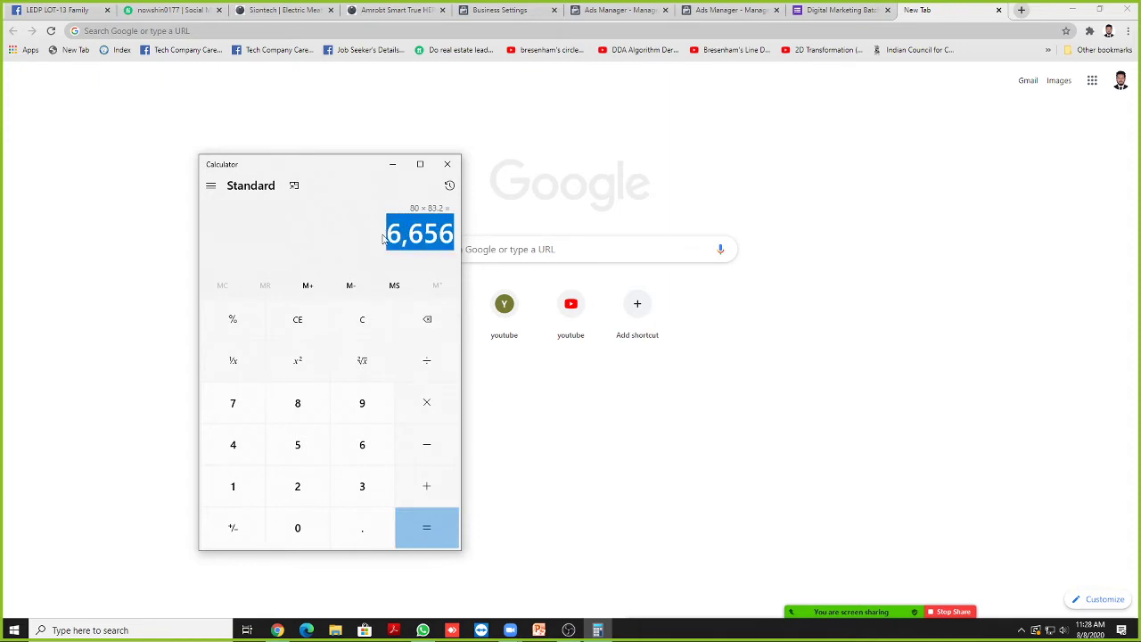
{"action": "left_click", "coordinate": [407, 235]}
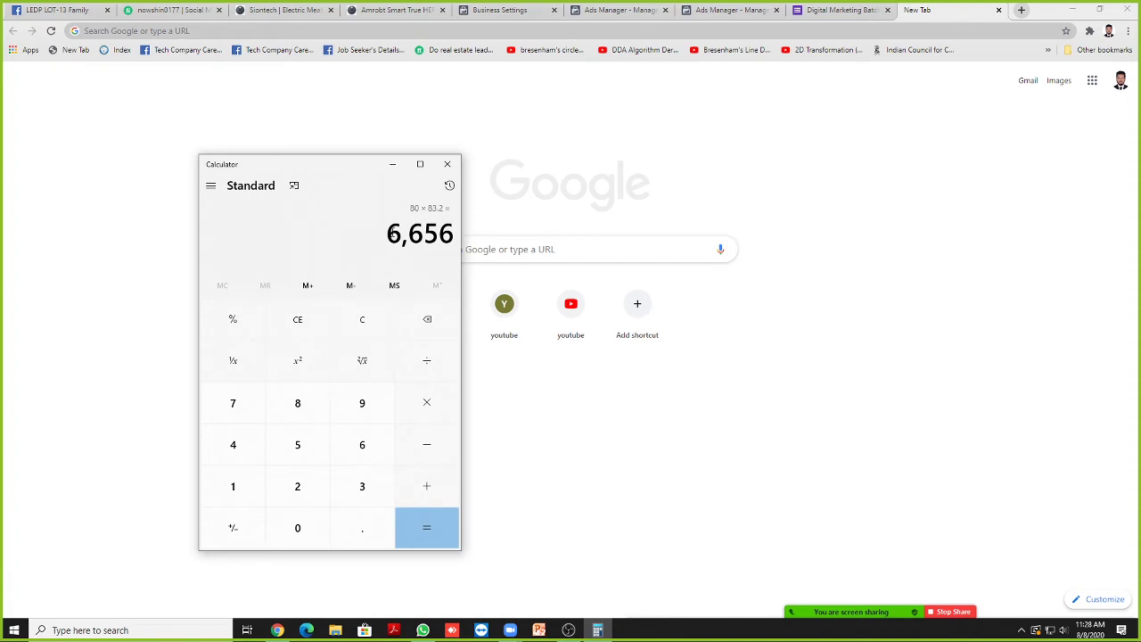
{"action": "left_click", "coordinate": [445, 167]}
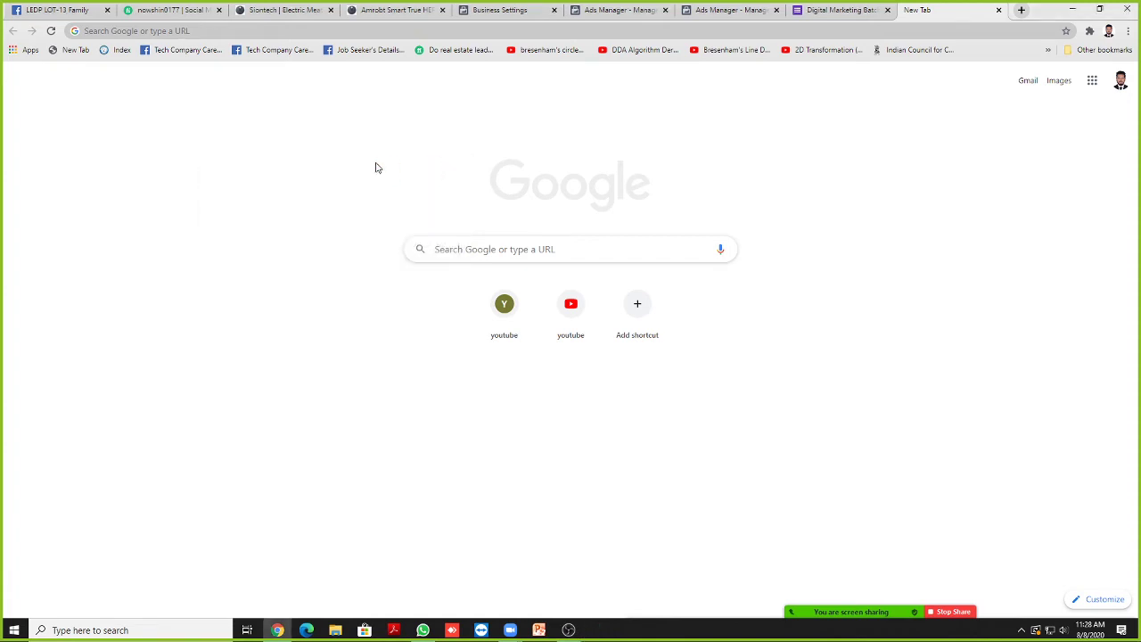
Step: Return to the Digital Marketing Batch 02 form and mute the two unmuted attendees in the Zoom participants list, minimizing it again
{"action": "left_click", "coordinate": [832, 9]}
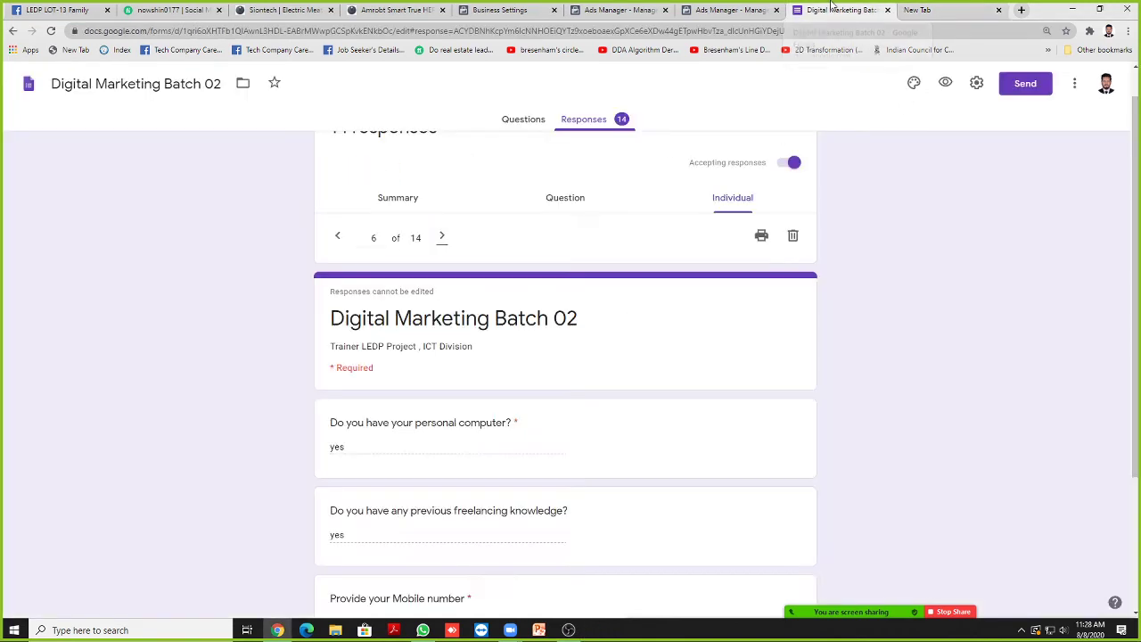
{"action": "scroll", "coordinate": [988, 520], "scroll_direction": "down", "scroll_amount": 2}
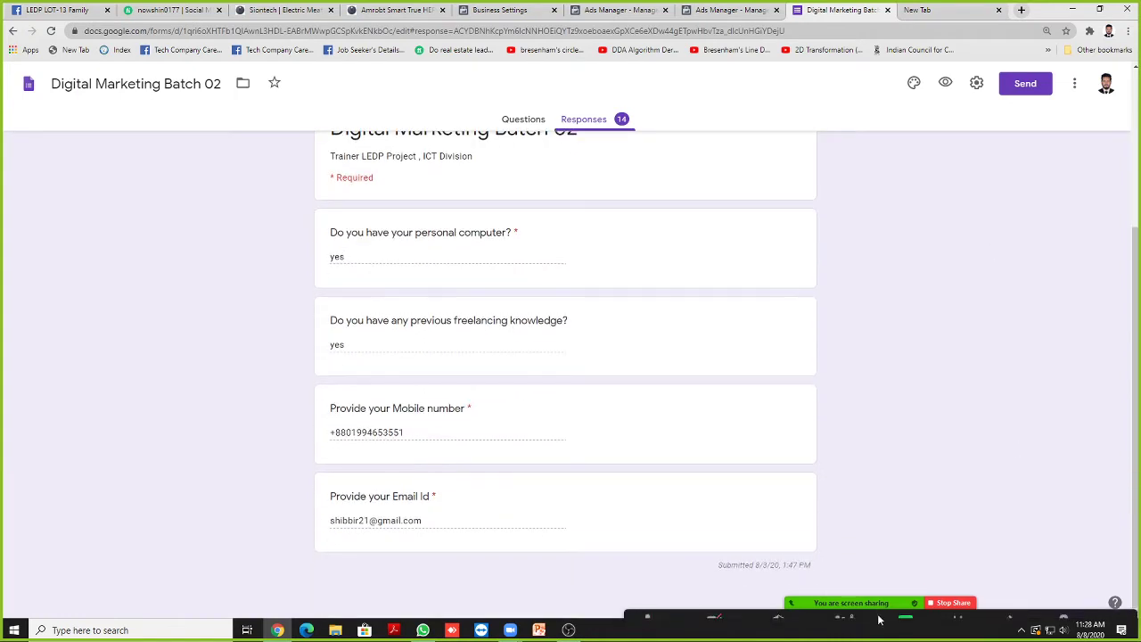
{"action": "left_click", "coordinate": [839, 607]}
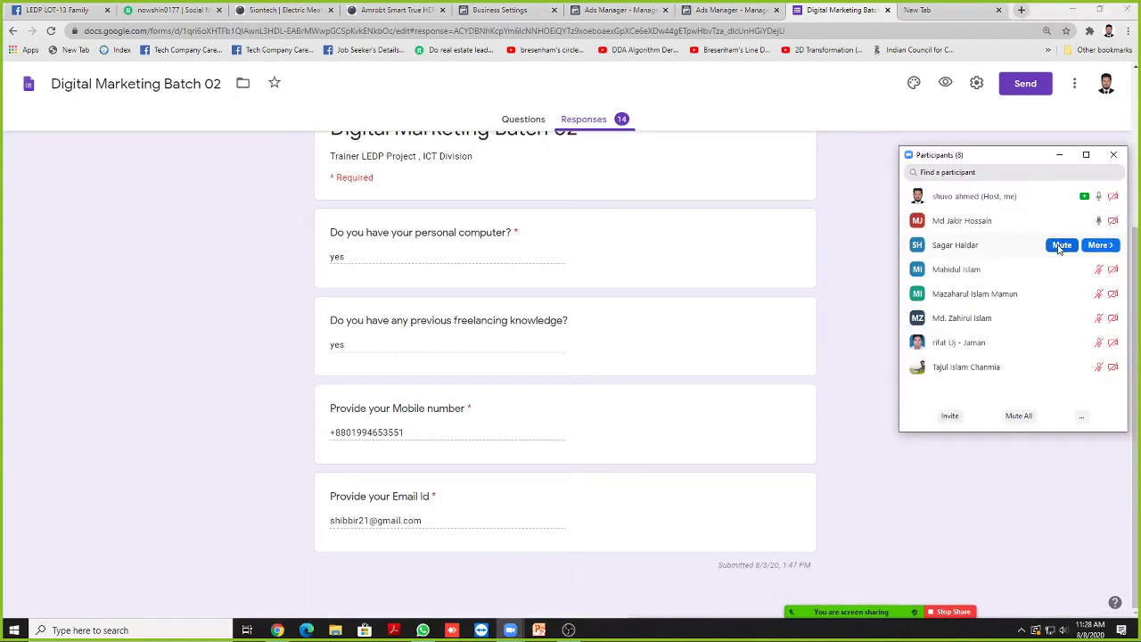
{"action": "left_click", "coordinate": [1060, 245]}
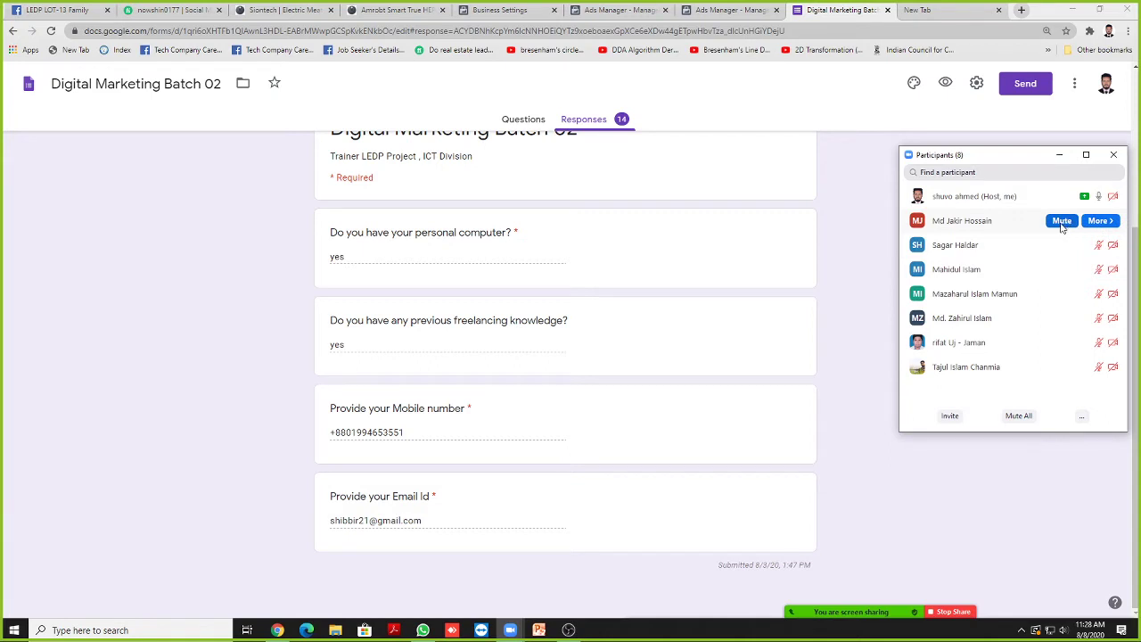
{"action": "left_click", "coordinate": [1062, 221]}
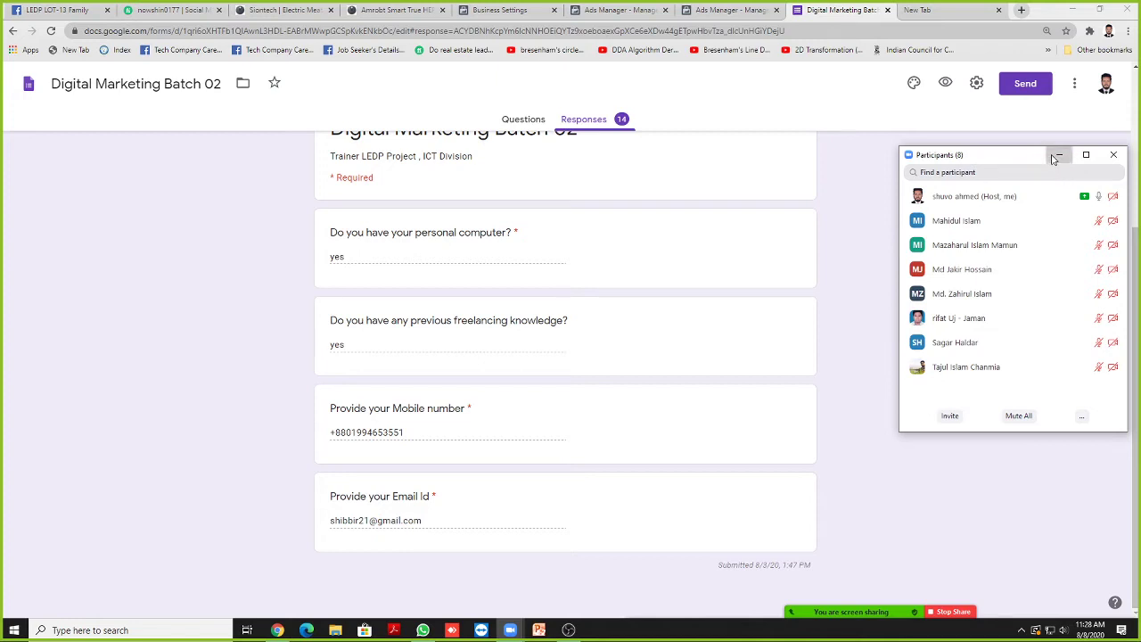
{"action": "left_click", "coordinate": [1054, 158]}
Step: Review all of response 6 again, from the form title to the e-mail field
{"action": "scroll", "coordinate": [612, 249], "scroll_direction": "up", "scroll_amount": 3}
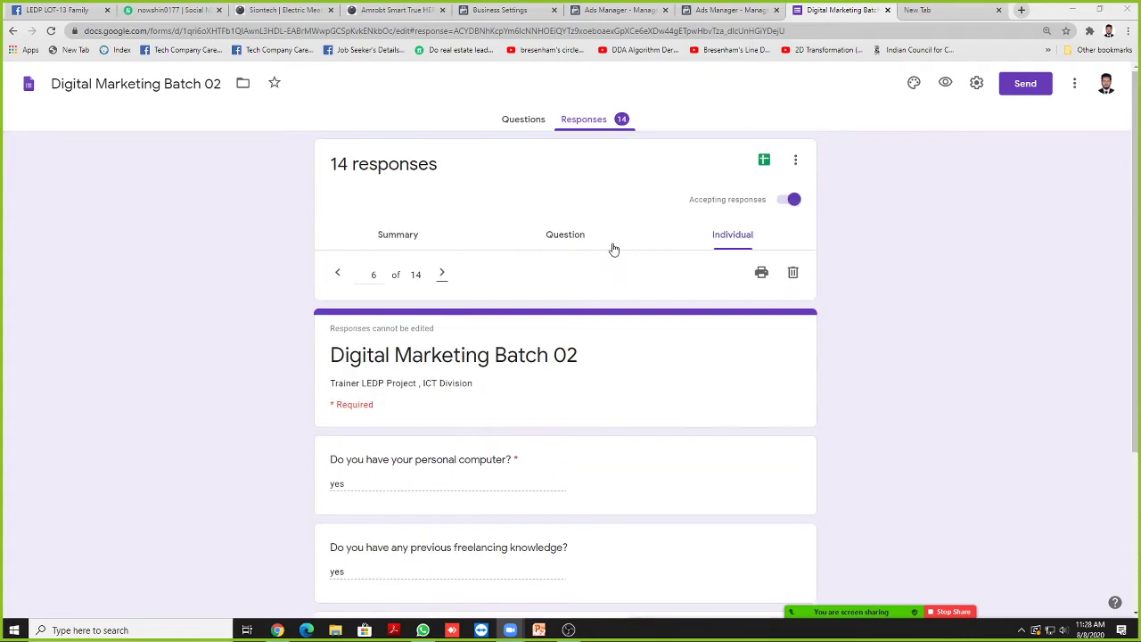
{"action": "scroll", "coordinate": [568, 267], "scroll_direction": "down", "scroll_amount": 3}
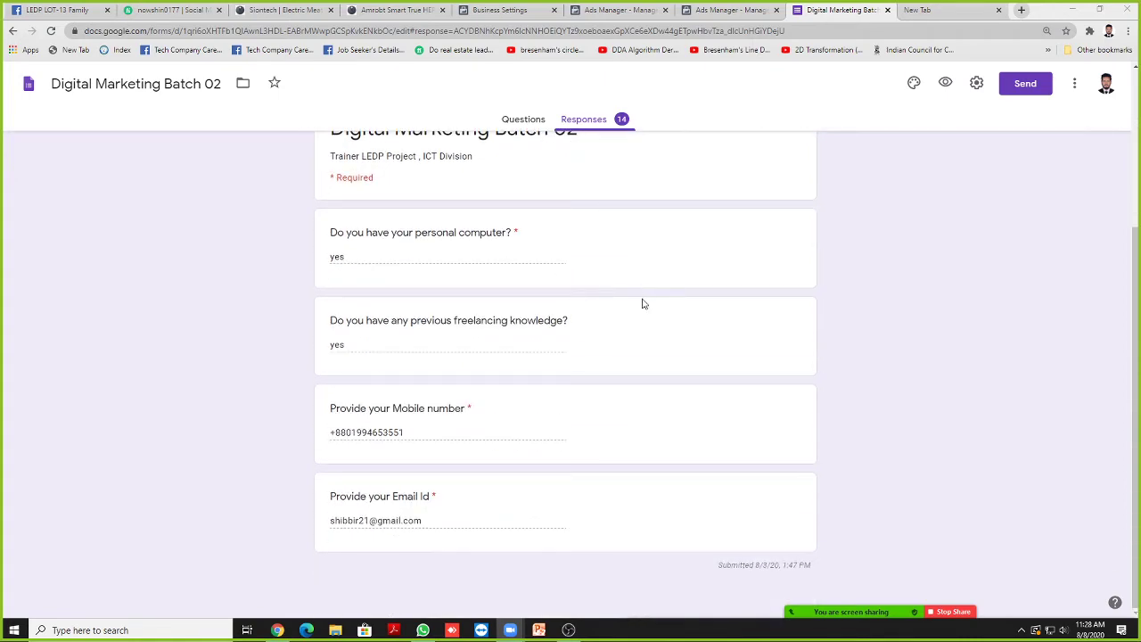
{"action": "scroll", "coordinate": [637, 290], "scroll_direction": "up", "scroll_amount": 3}
{"action": "scroll", "coordinate": [636, 283], "scroll_direction": "down", "scroll_amount": 3}
{"action": "scroll", "coordinate": [636, 284], "scroll_direction": "up", "scroll_amount": 3}
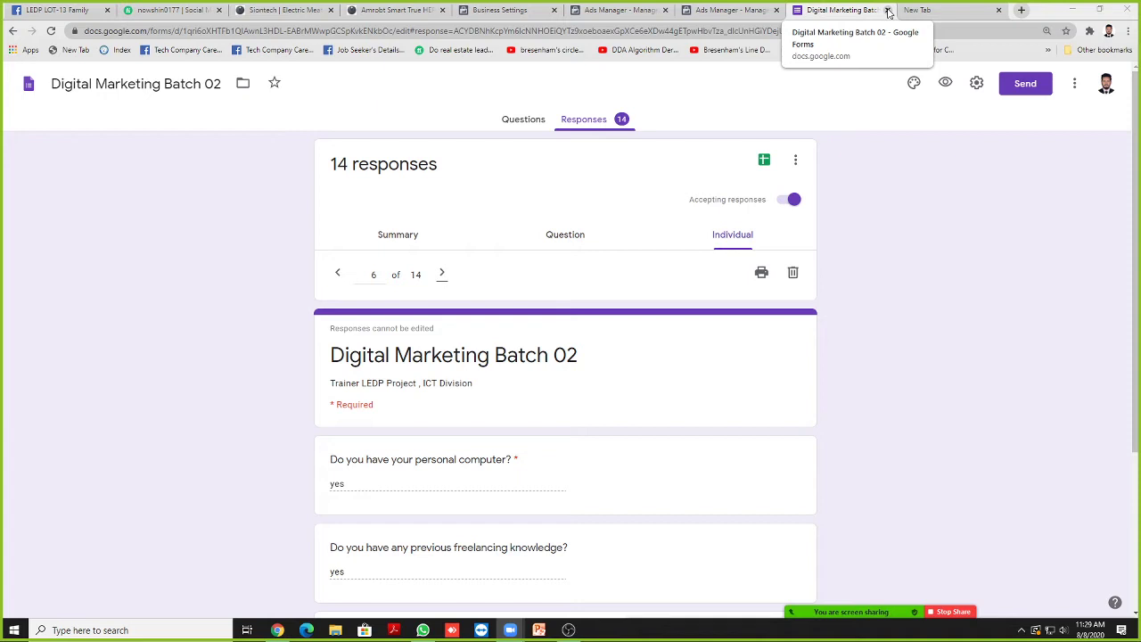
Step: Close the Digital Marketing Batch 02 form and open another blank browser tab
{"action": "left_click", "coordinate": [888, 12]}
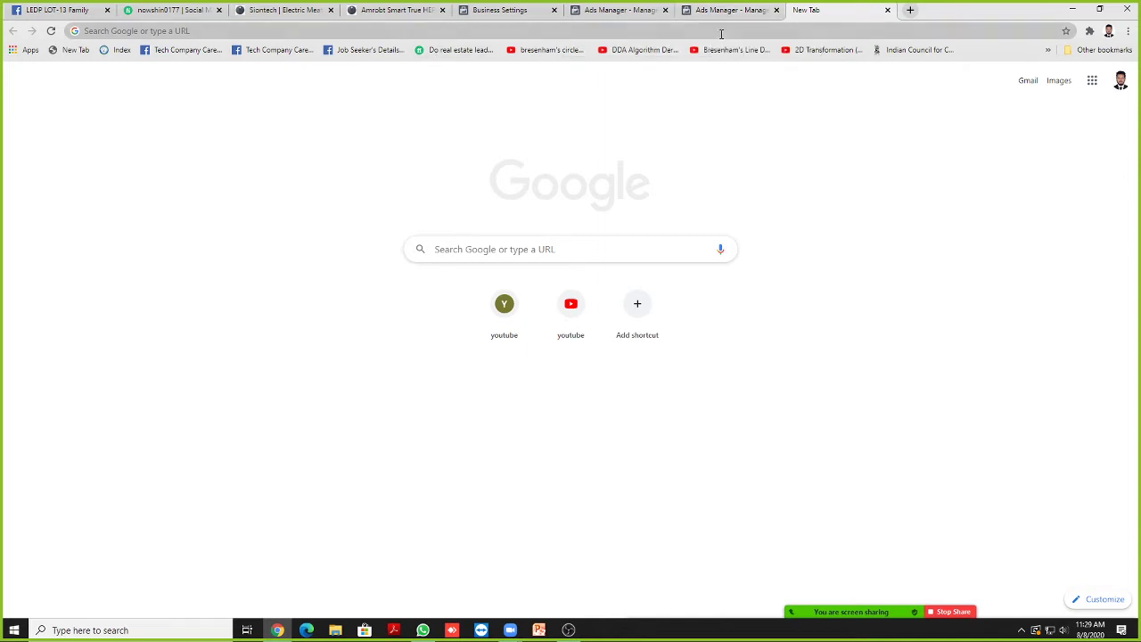
{"action": "left_click", "coordinate": [727, 9]}
{"action": "left_click", "coordinate": [910, 10]}
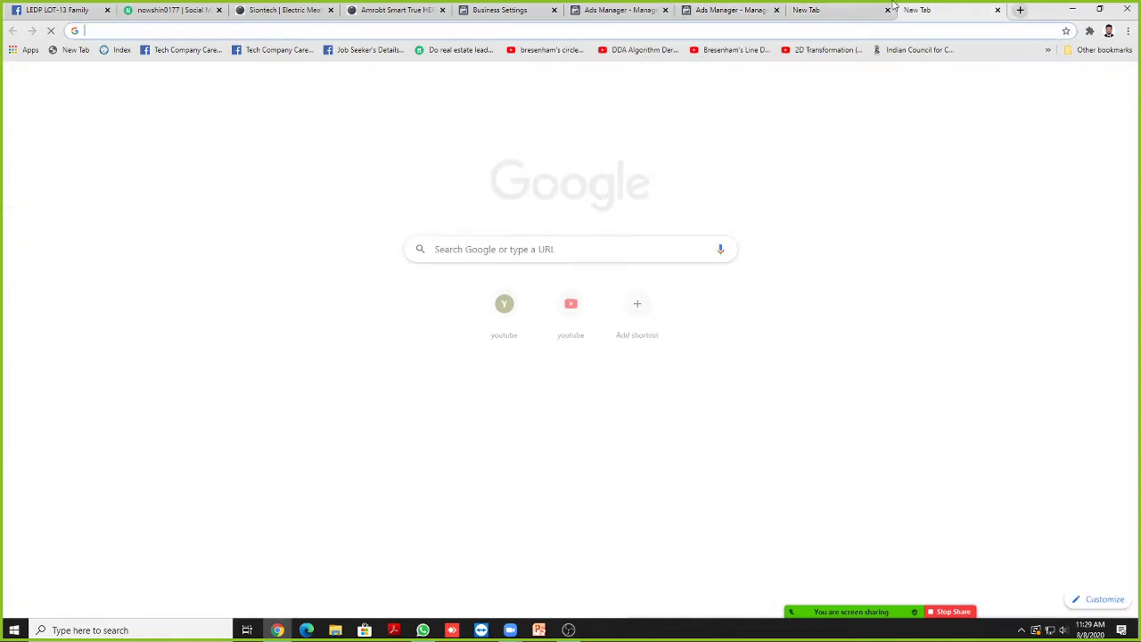
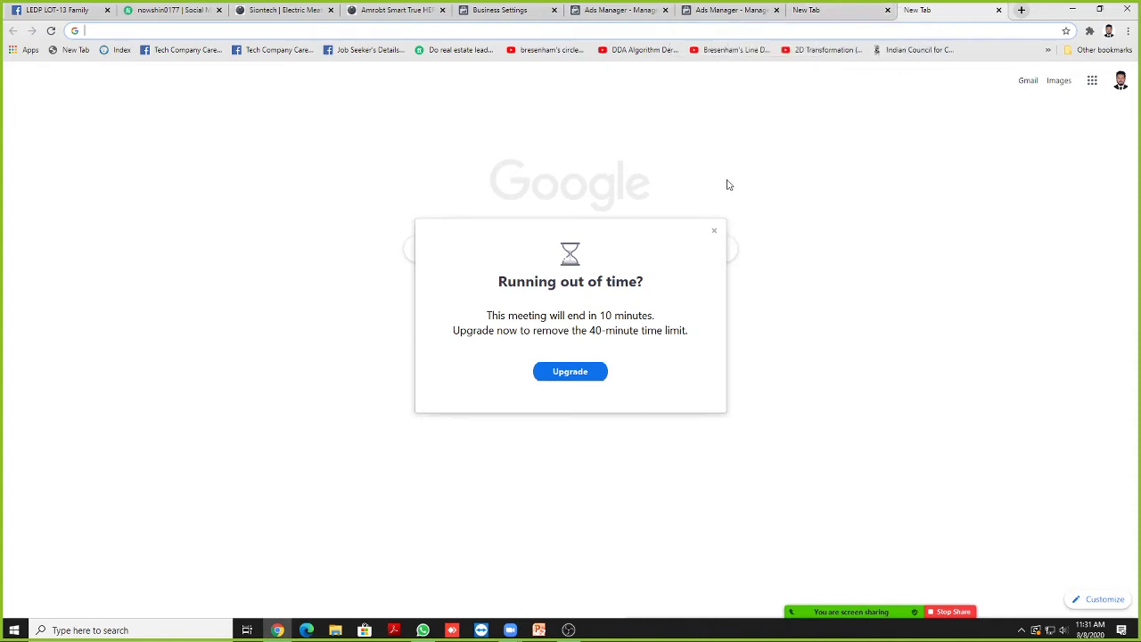
Step: Dismiss the meeting time-limit notice, highlight the AdWords campaign message in the Zoom group chat for review, and minimize the chat
{"action": "left_click", "coordinate": [714, 231]}
{"action": "mouse_move", "coordinate": [1023, 602]}
{"action": "left_click", "coordinate": [1118, 603]}
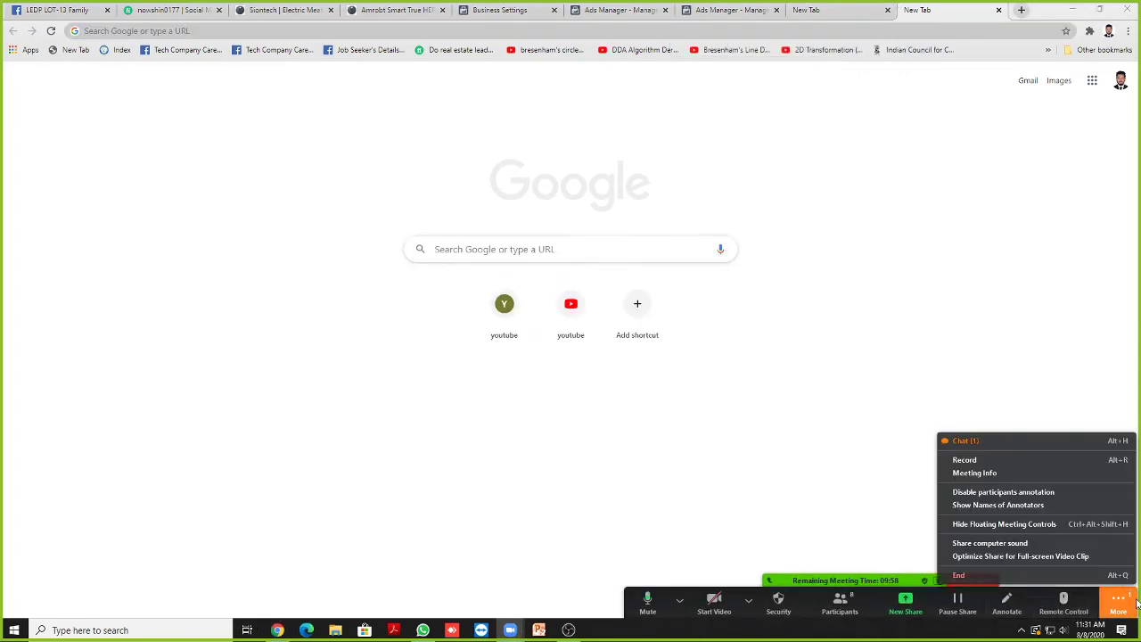
{"action": "left_click", "coordinate": [991, 438]}
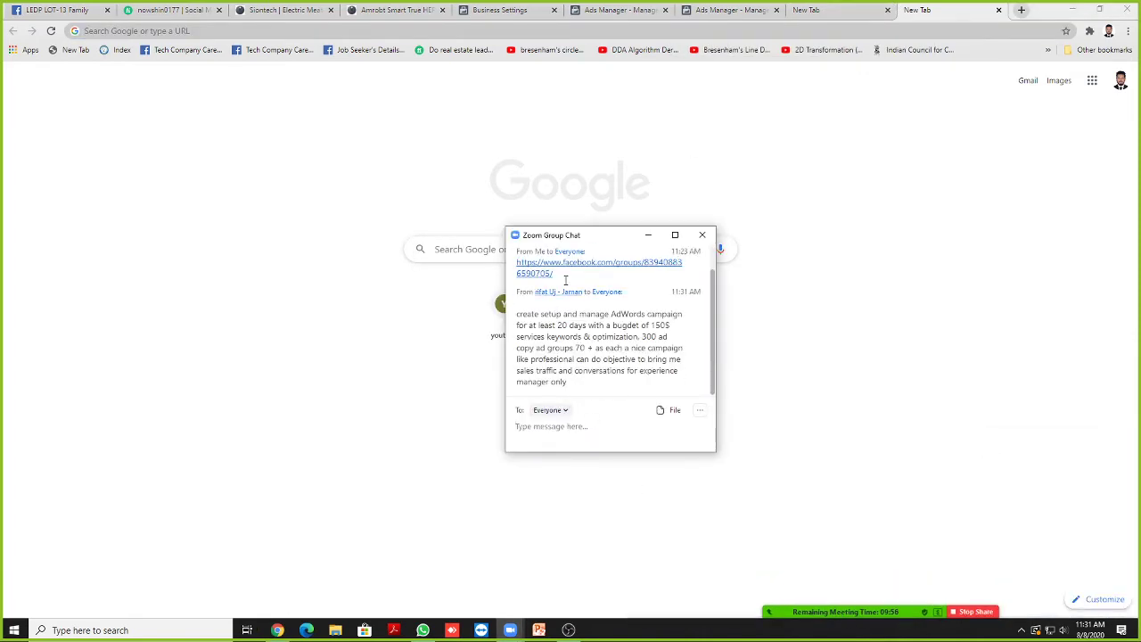
{"action": "left_click_drag", "start_coordinate": [621, 238], "coordinate": [935, 299]}
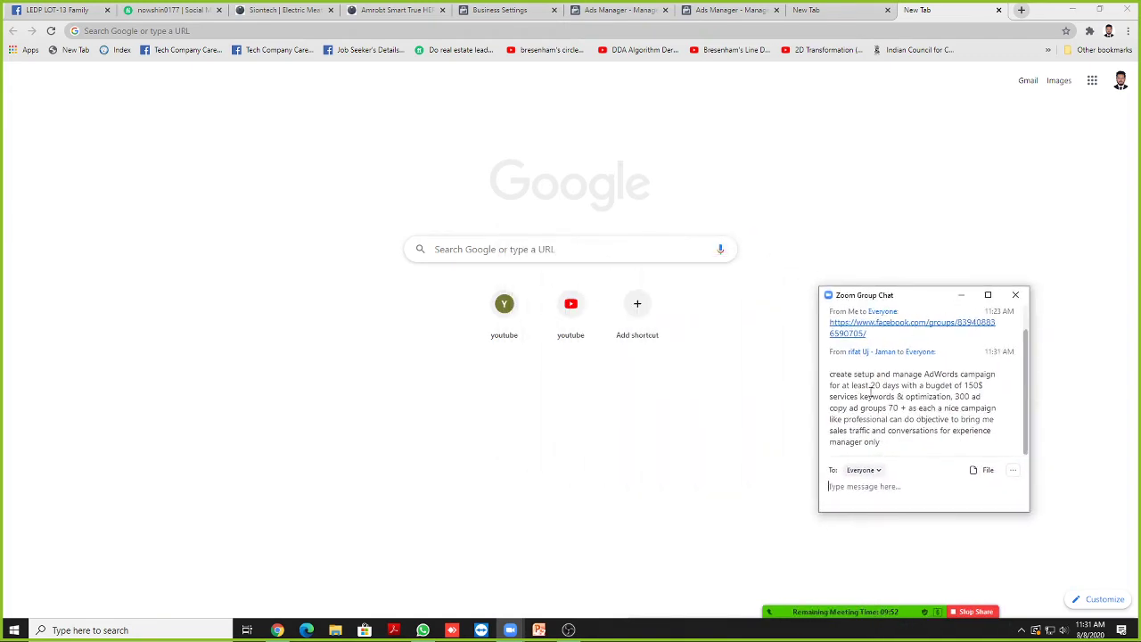
{"action": "left_click_drag", "start_coordinate": [830, 373], "coordinate": [889, 442]}
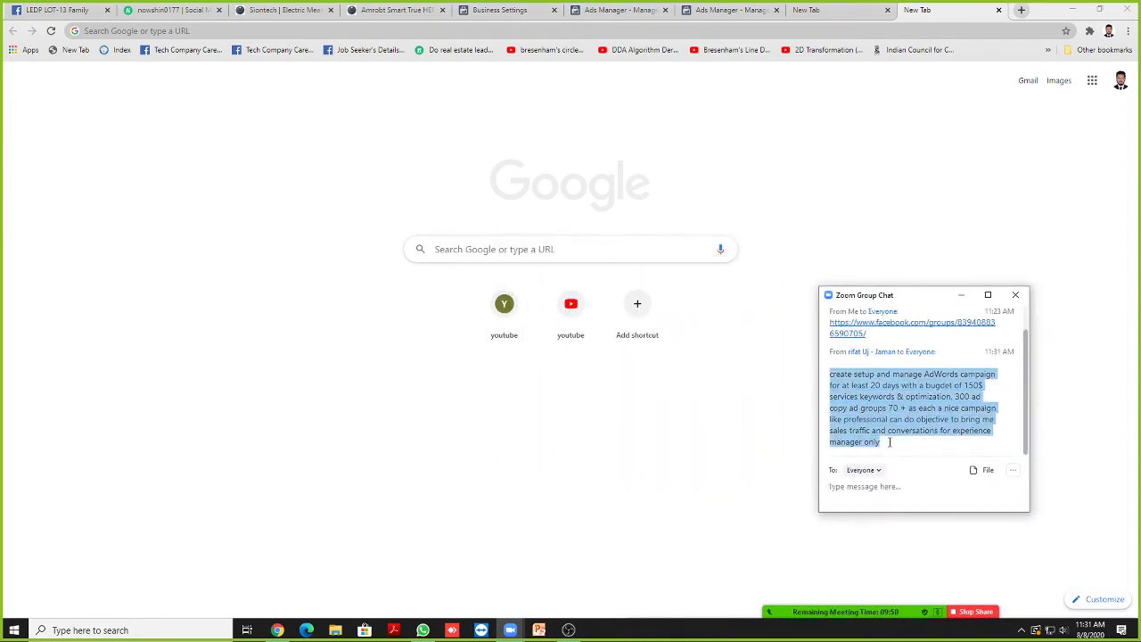
{"action": "left_click", "coordinate": [888, 445]}
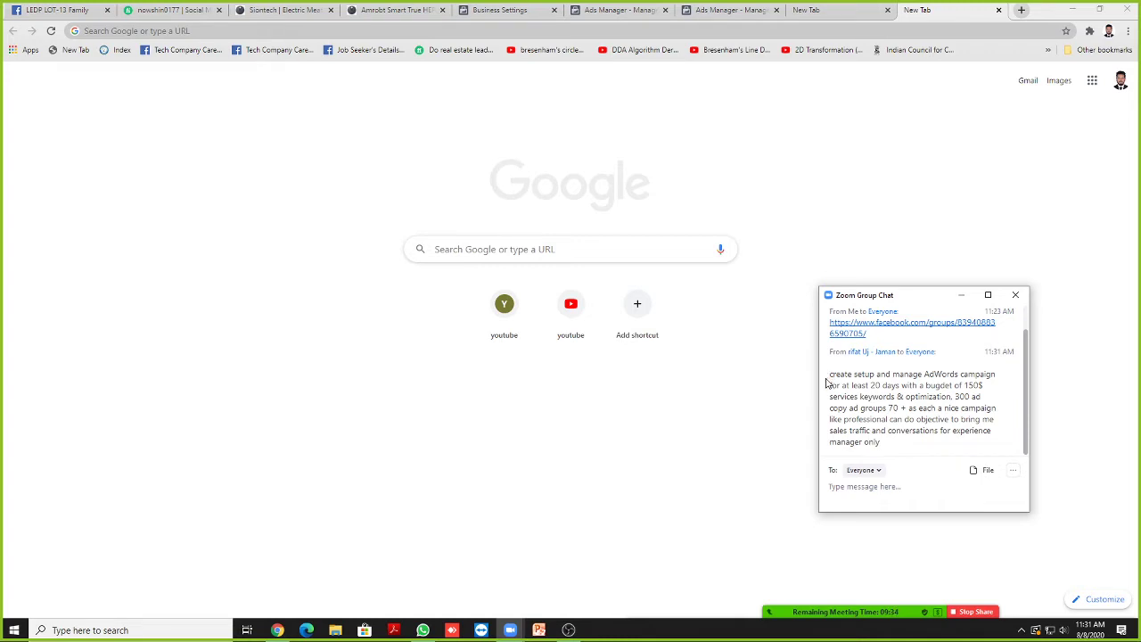
{"action": "left_click", "coordinate": [960, 297]}
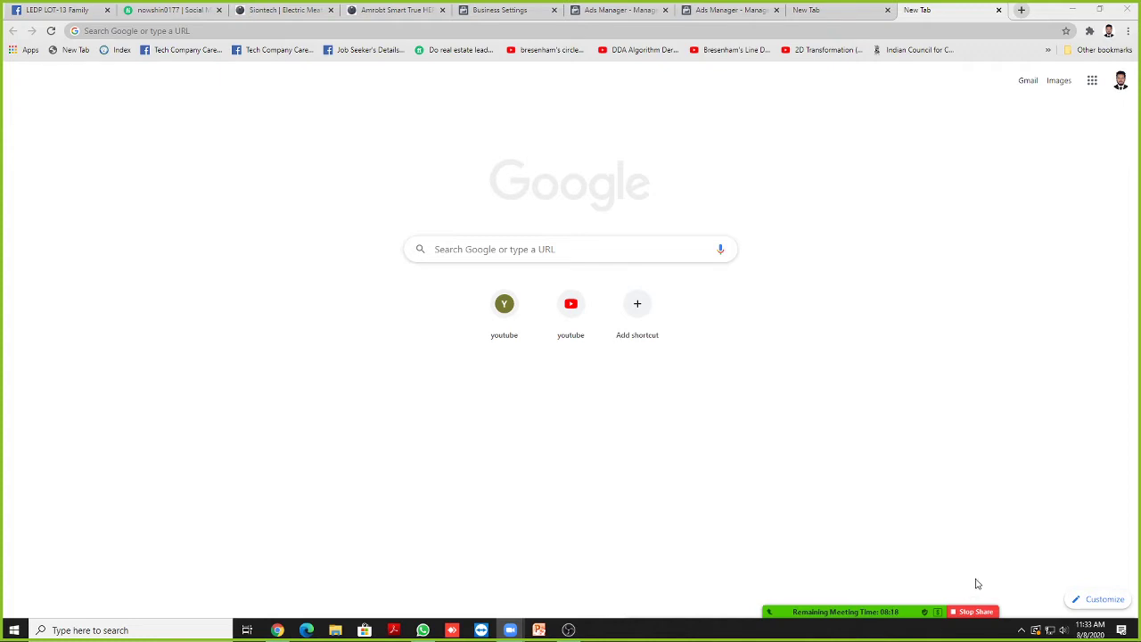
Step: Mute the one unmuted attendee in the Zoom participants list and minimize the list
{"action": "mouse_move", "coordinate": [901, 615]}
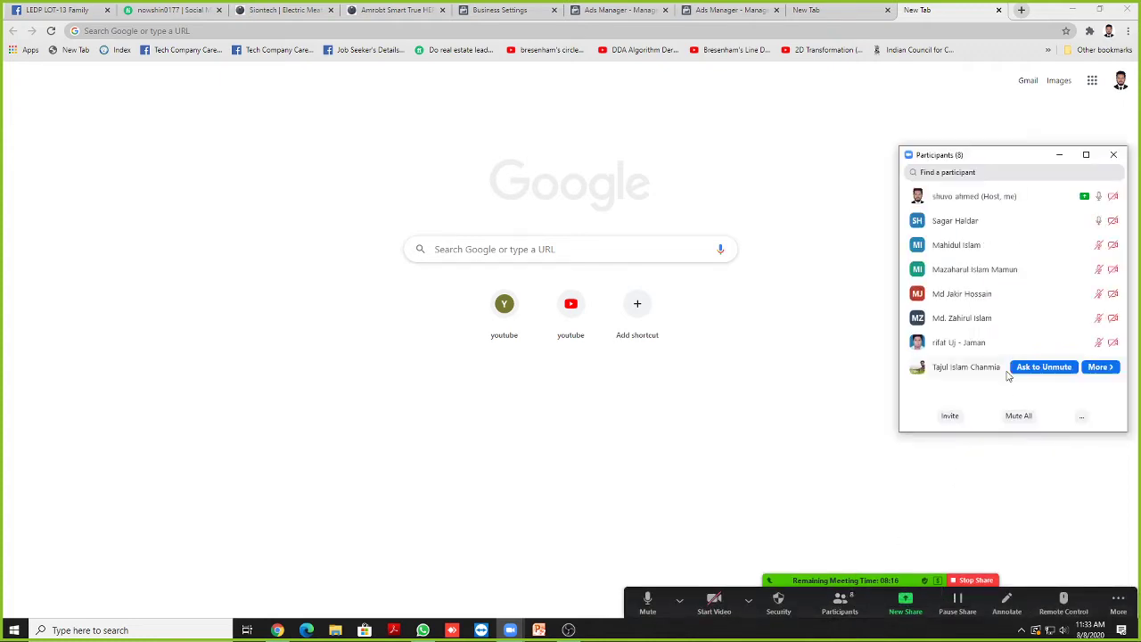
{"action": "mouse_move", "coordinate": [1003, 345]}
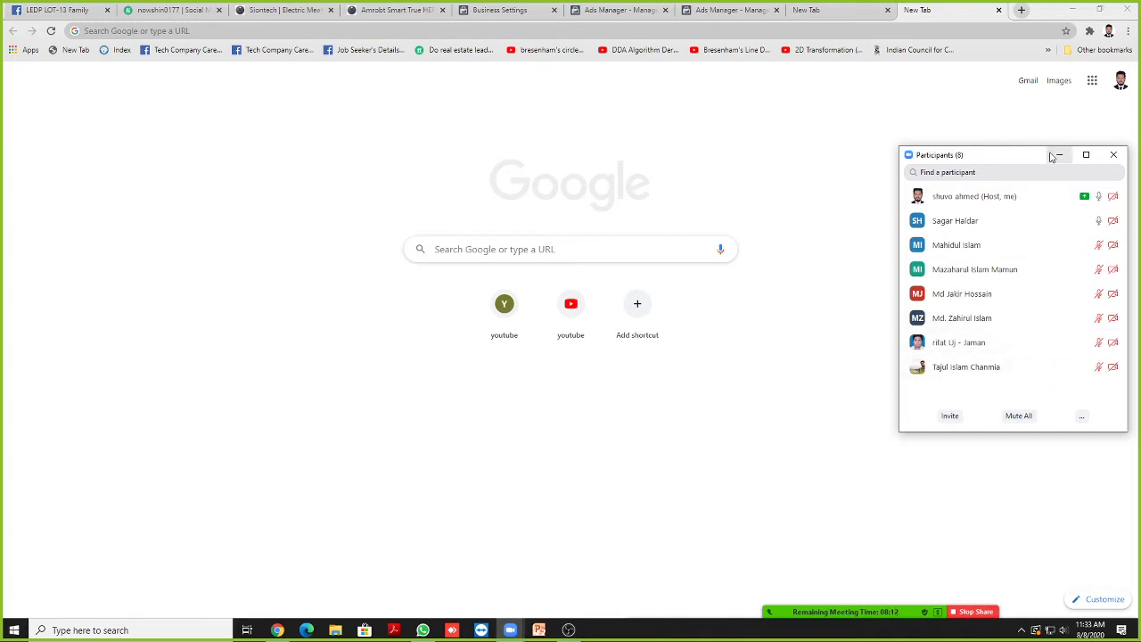
{"action": "left_click", "coordinate": [1062, 220]}
{"action": "left_click", "coordinate": [1060, 155]}
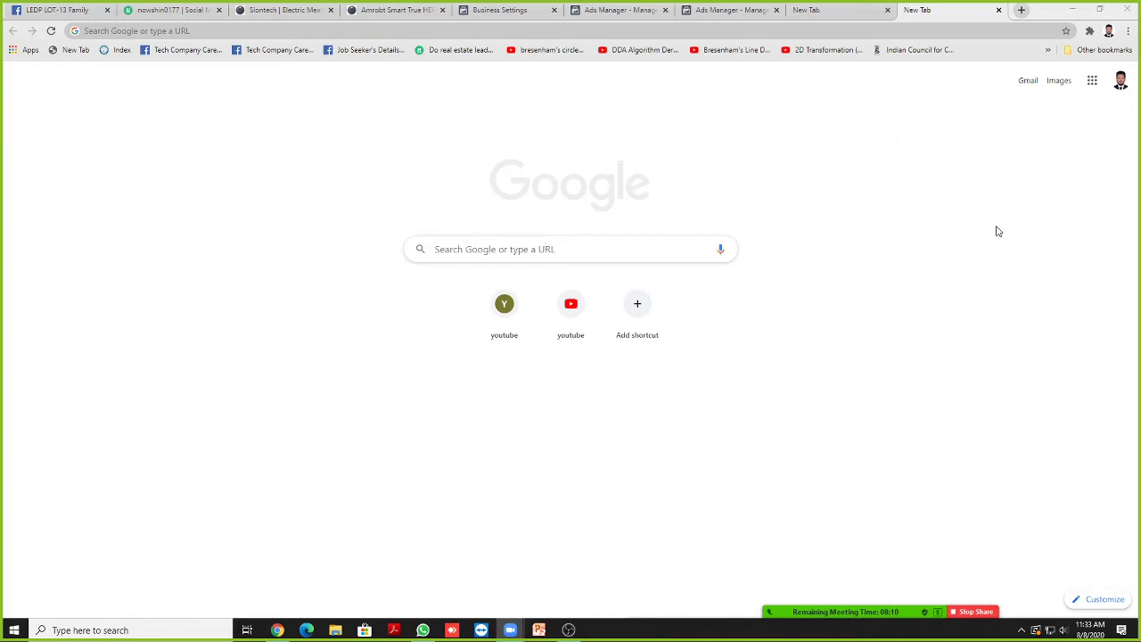
Step: Bring up the Fiverr seller profile among the open browser pages, and minimize the browser to the desktop
{"action": "left_click", "coordinate": [818, 9]}
{"action": "left_click", "coordinate": [725, 8]}
{"action": "left_click", "coordinate": [822, 8]}
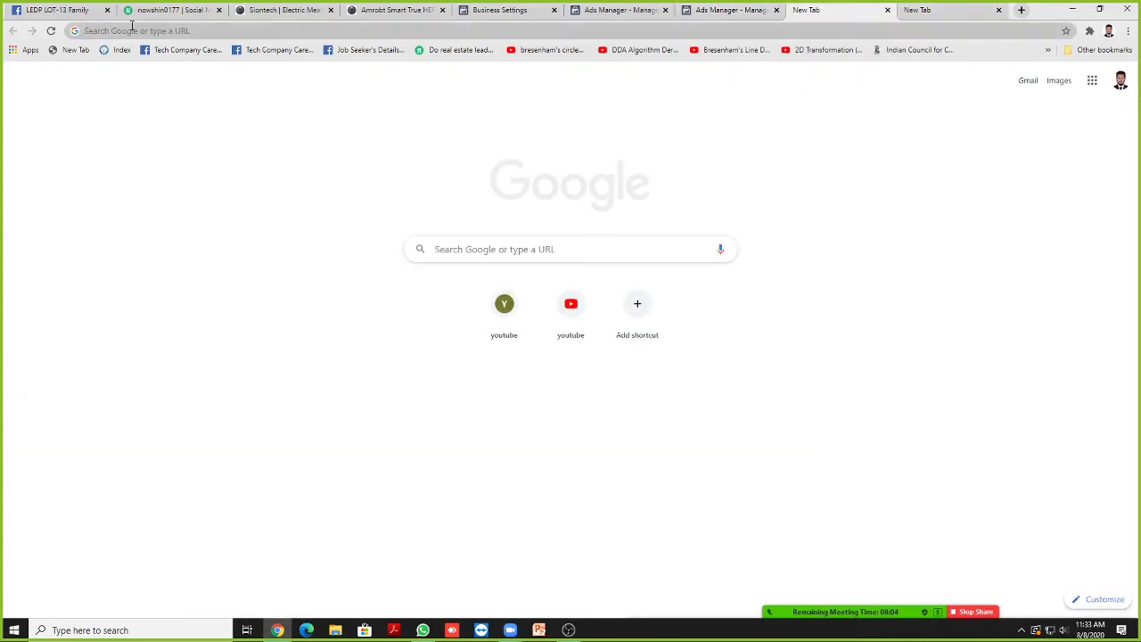
{"action": "left_click", "coordinate": [157, 9]}
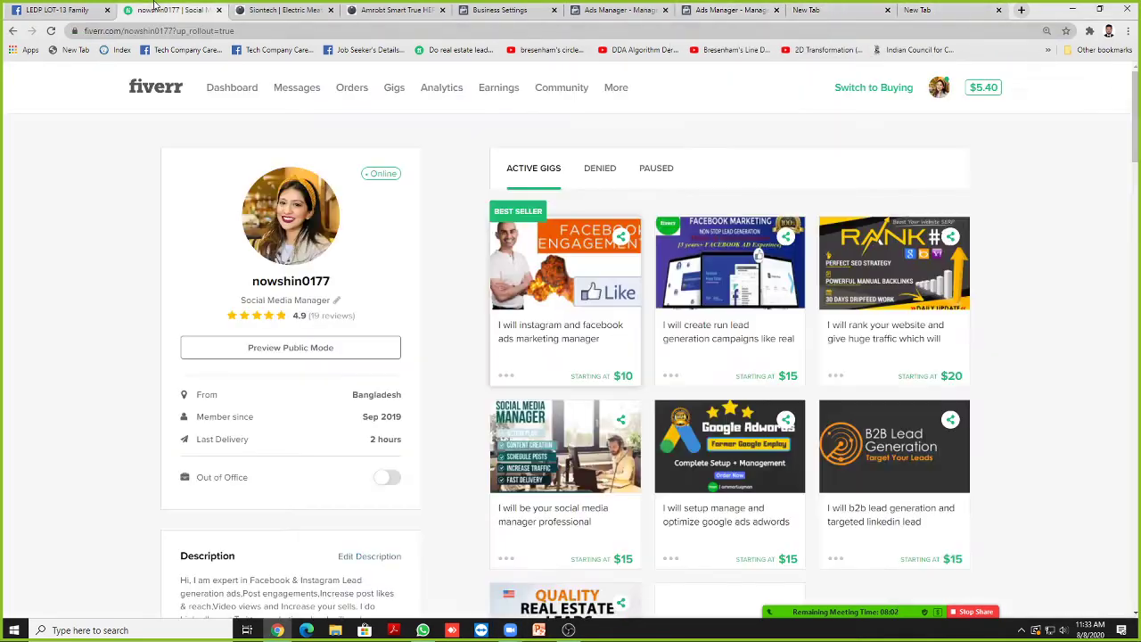
{"action": "left_click", "coordinate": [1074, 15]}
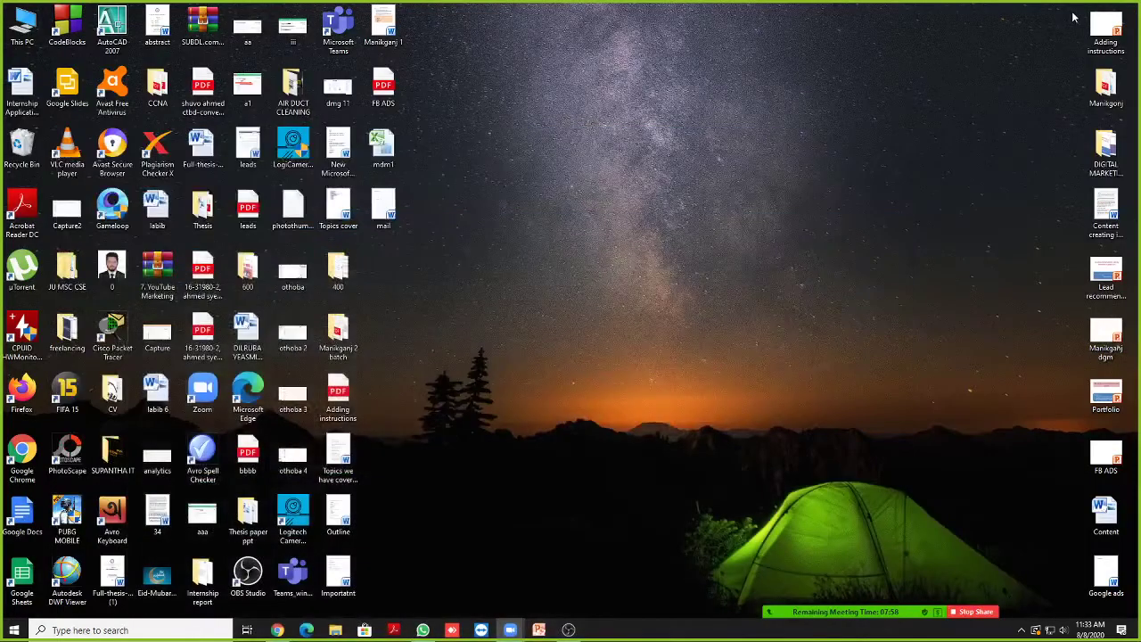
Step: Lower the speaker volume to 16
{"action": "left_click", "coordinate": [1063, 630]}
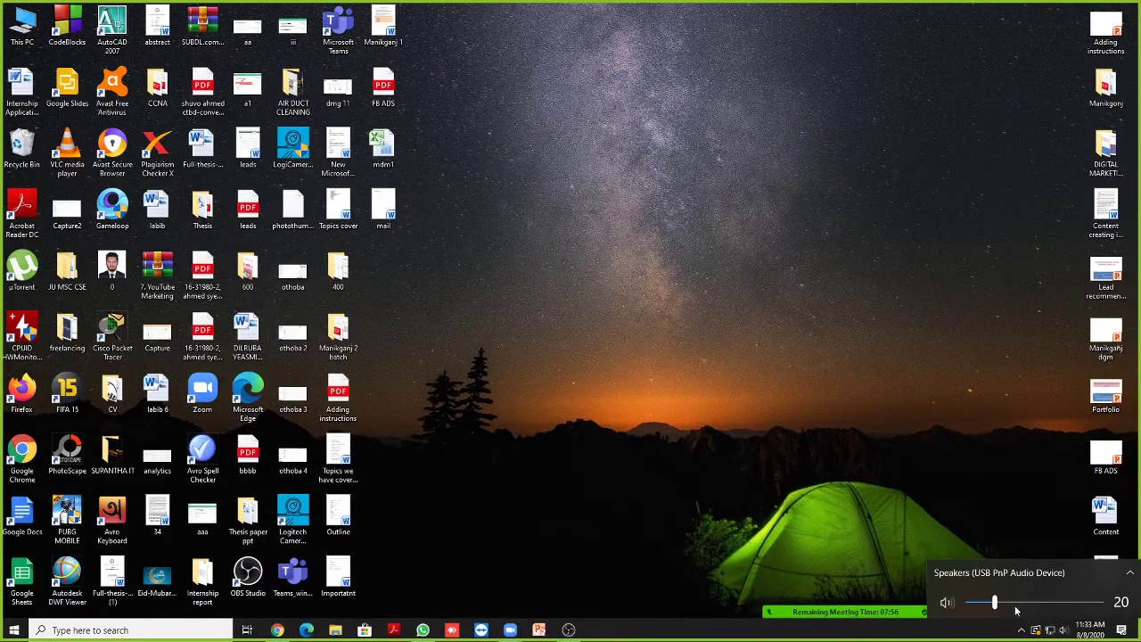
{"action": "left_click_drag", "start_coordinate": [996, 602], "coordinate": [990, 603]}
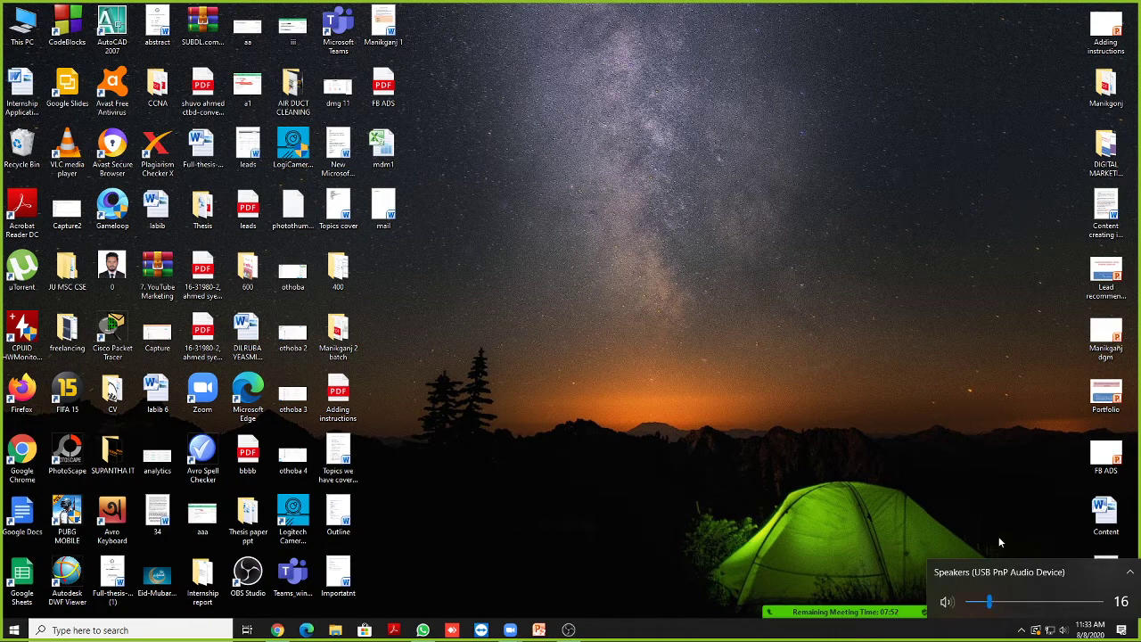
{"action": "left_click", "coordinate": [888, 390]}
{"action": "right_click", "coordinate": [844, 319]}
{"action": "left_click", "coordinate": [870, 346]}
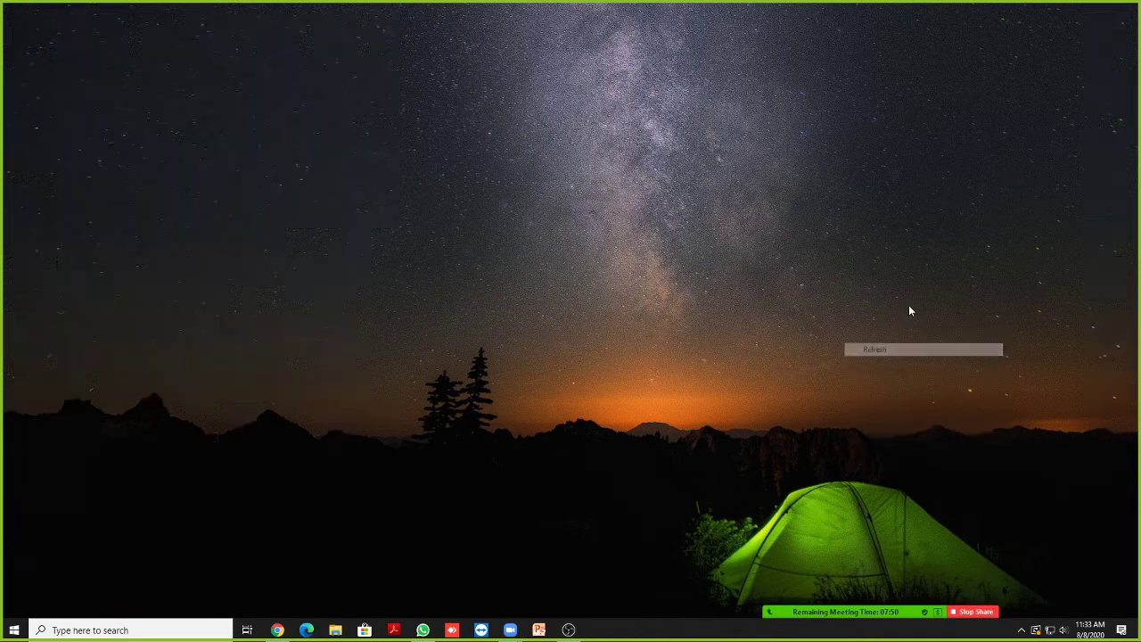
{"action": "right_click", "coordinate": [910, 309]}
{"action": "left_click", "coordinate": [971, 341]}
{"action": "right_click", "coordinate": [1020, 310]}
{"action": "left_click", "coordinate": [995, 339]}
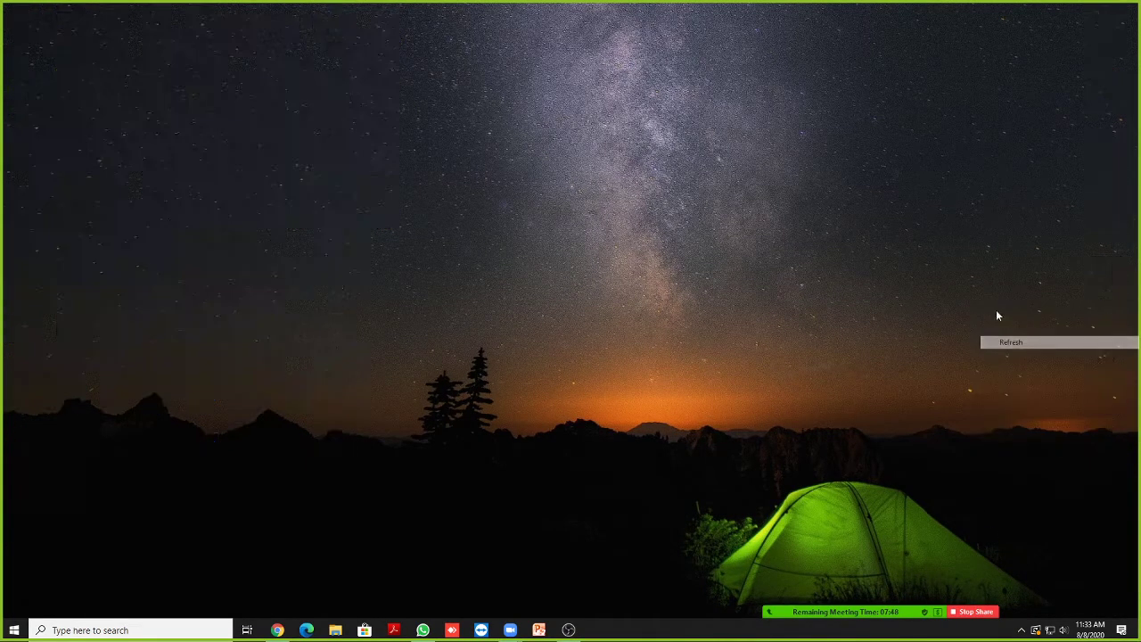
{"action": "right_click", "coordinate": [996, 312]}
{"action": "left_click", "coordinate": [1002, 344]}
{"action": "right_click", "coordinate": [1002, 350]}
{"action": "left_click", "coordinate": [1010, 380]}
{"action": "right_click", "coordinate": [1011, 381]}
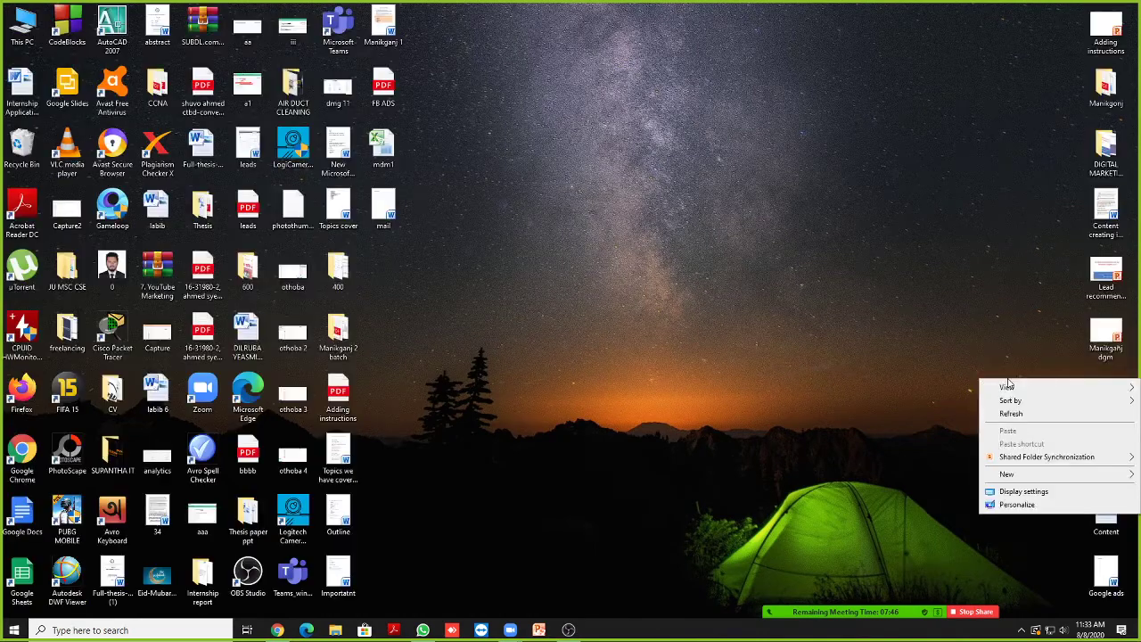
{"action": "left_click", "coordinate": [1015, 415]}
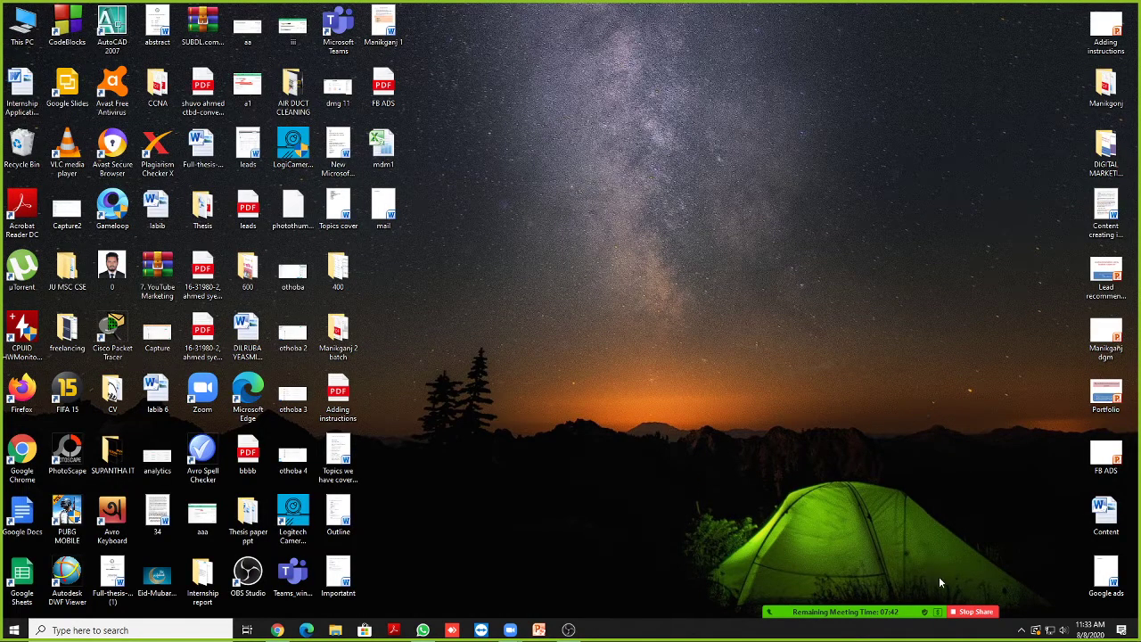
Step: Reopen the Zoom group chat enlarged, highlight the "150$" budget and "ad groups 70" in the AdWords message for the class, and close the chat
{"action": "mouse_move", "coordinate": [891, 612]}
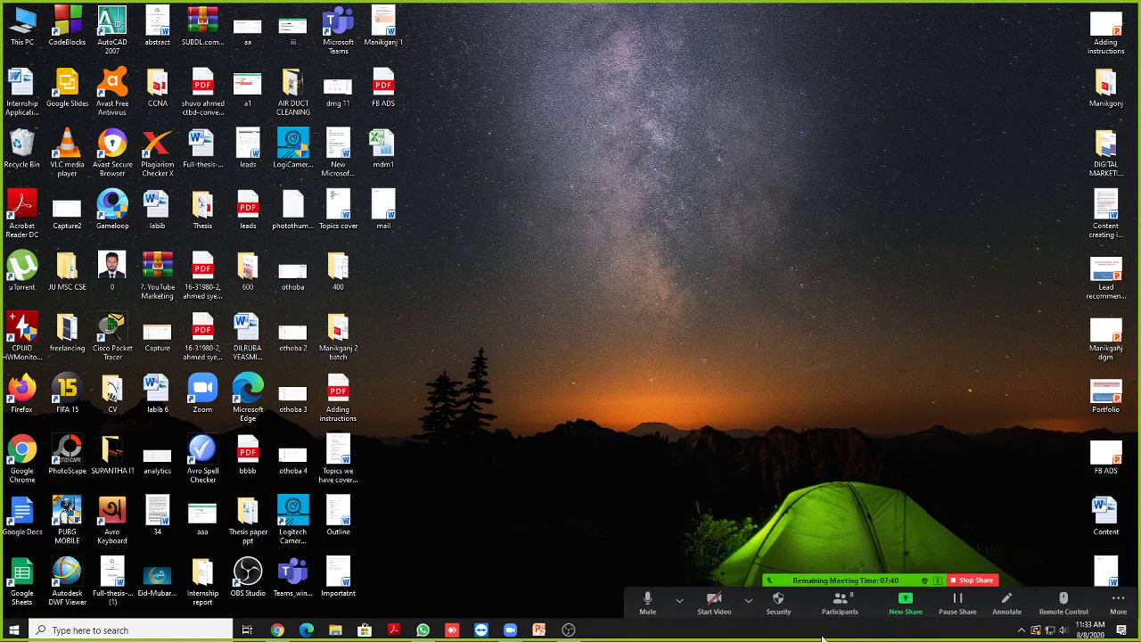
{"action": "left_click", "coordinate": [1118, 604]}
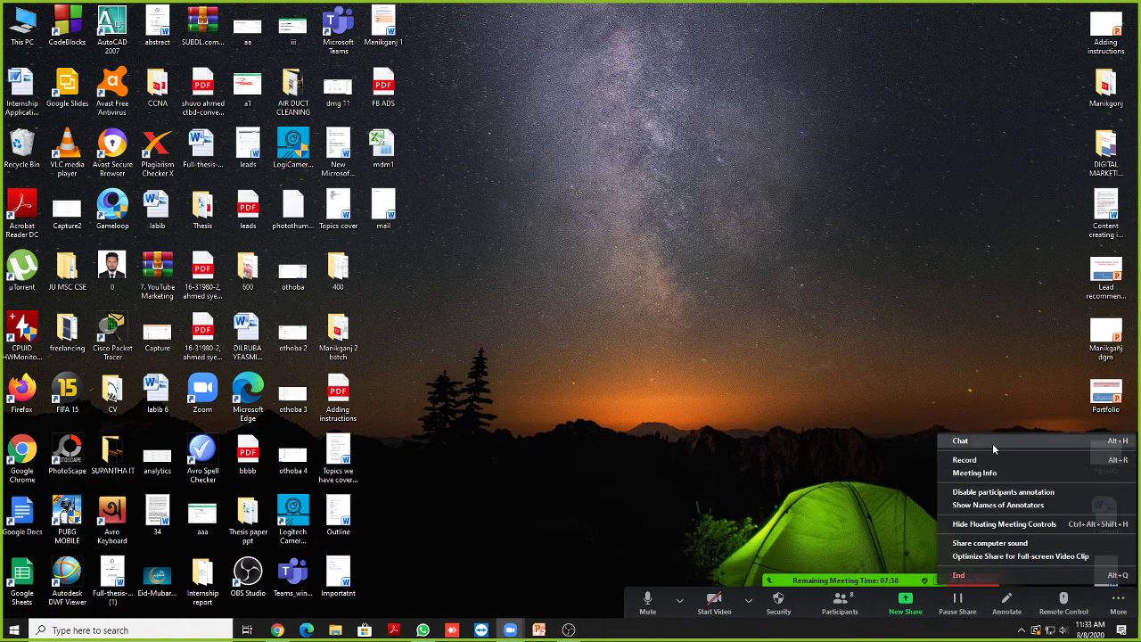
{"action": "left_click", "coordinate": [993, 442]}
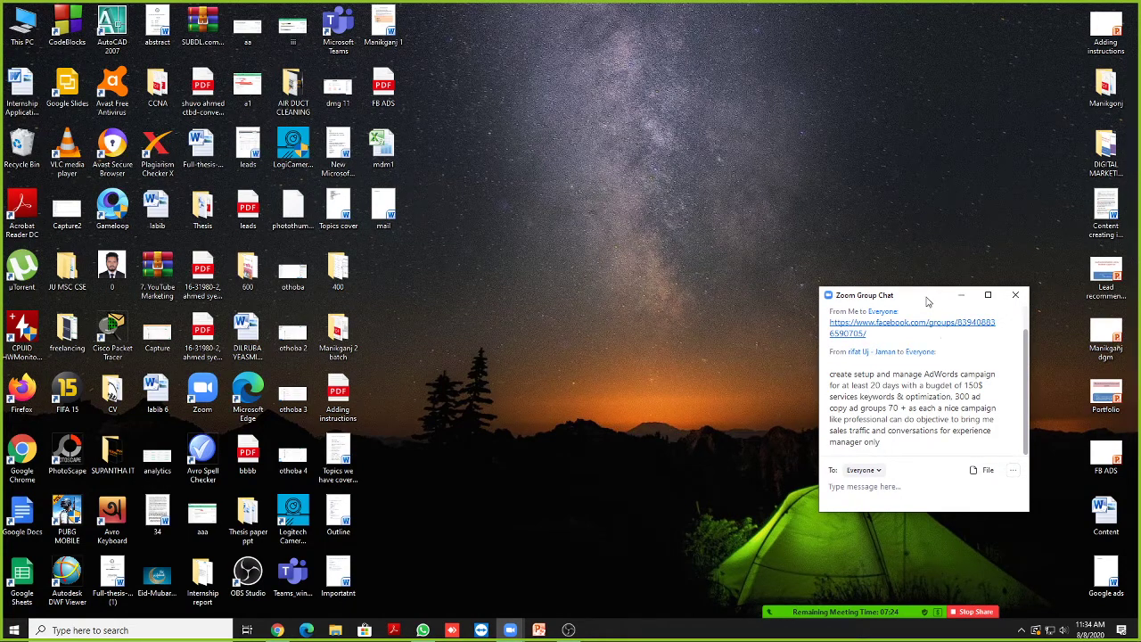
{"action": "left_click_drag", "start_coordinate": [929, 298], "coordinate": [780, 210]}
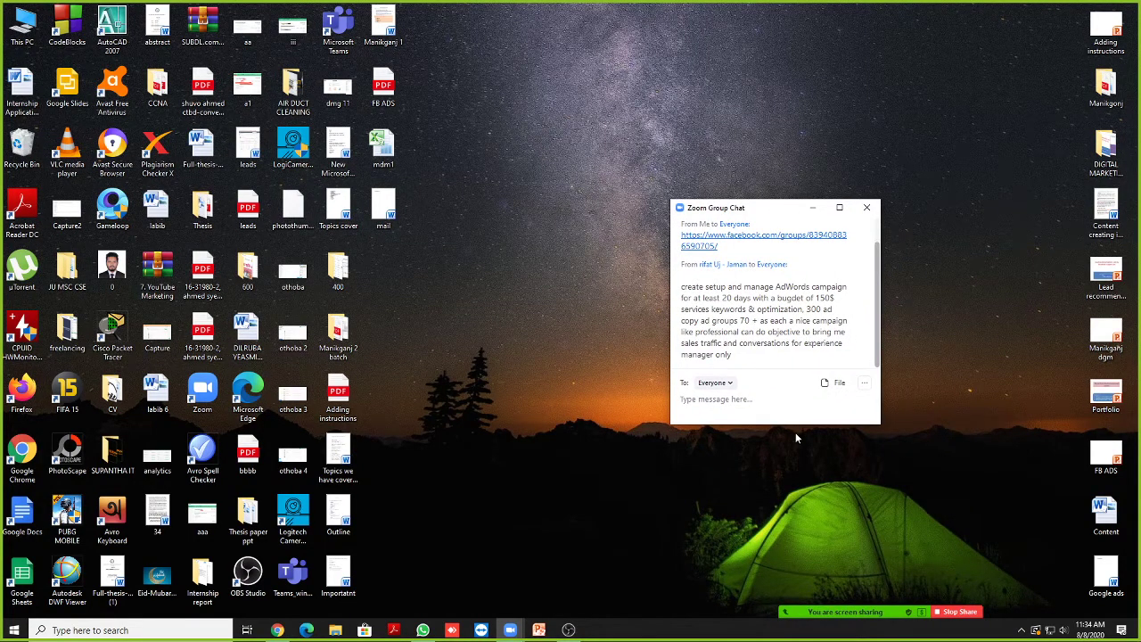
{"action": "left_click_drag", "start_coordinate": [793, 424], "coordinate": [793, 485]}
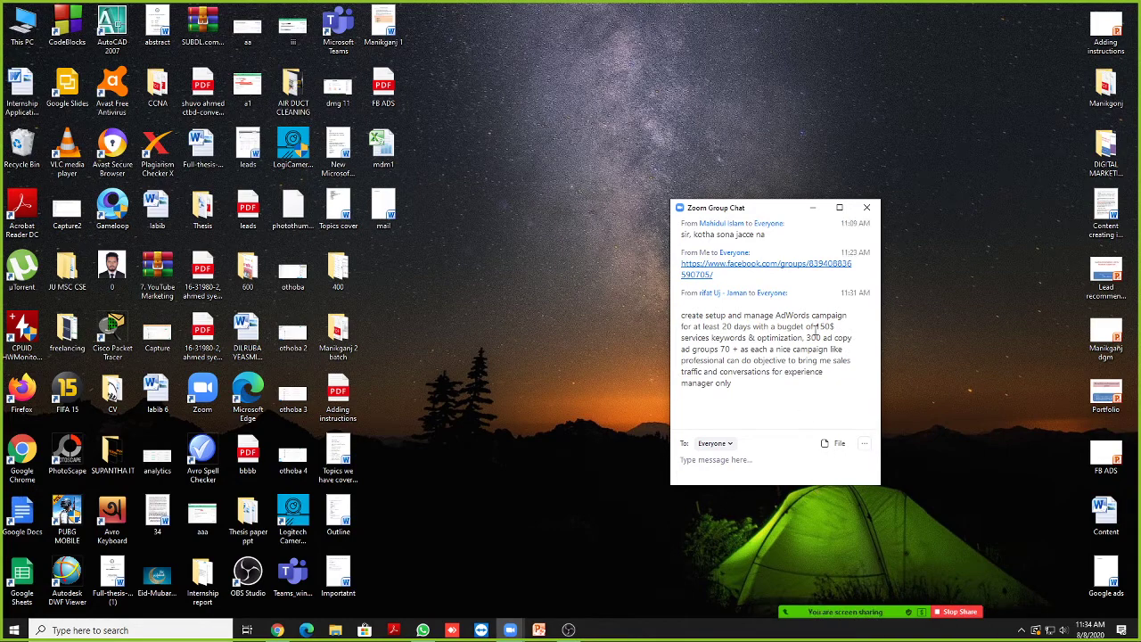
{"action": "left_click_drag", "start_coordinate": [816, 327], "coordinate": [825, 327]}
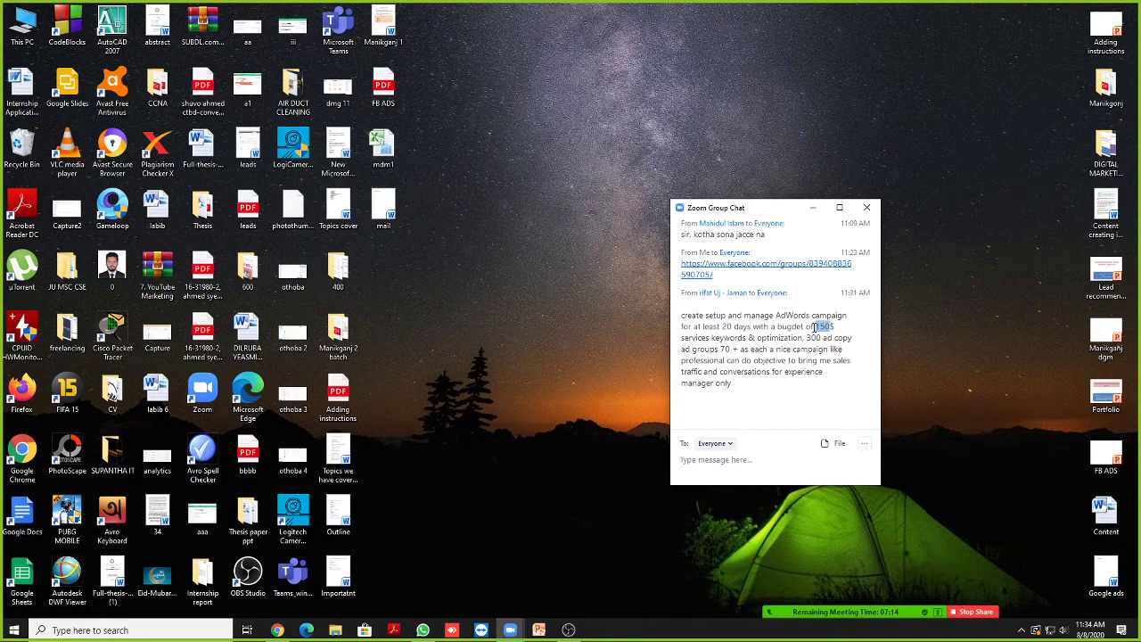
{"action": "left_click", "coordinate": [783, 339]}
{"action": "left_click_drag", "start_coordinate": [681, 349], "coordinate": [732, 351]}
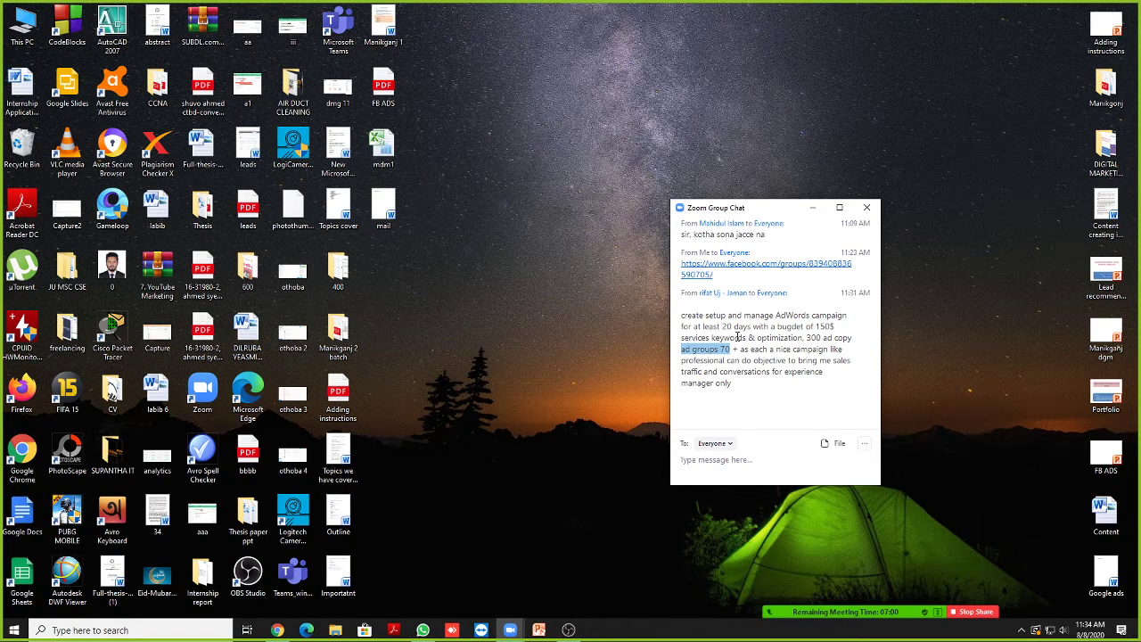
{"action": "left_click", "coordinate": [868, 208]}
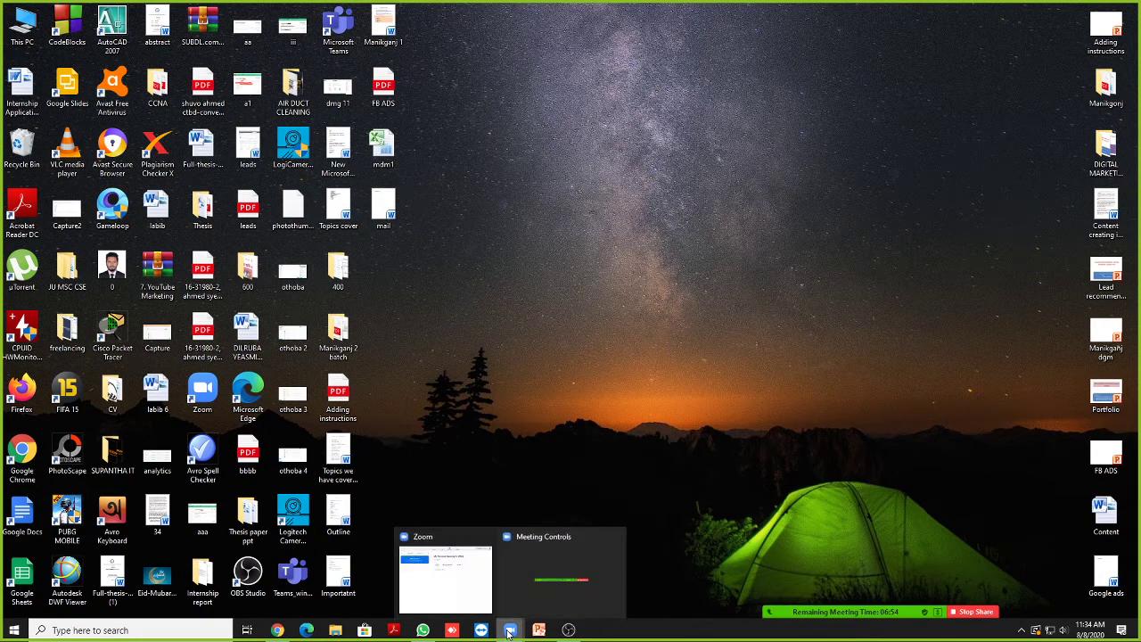
Step: Return to the Fiverr profile in the browser and open the message inbox to show the latest buyer conversation
{"action": "left_click", "coordinate": [274, 631]}
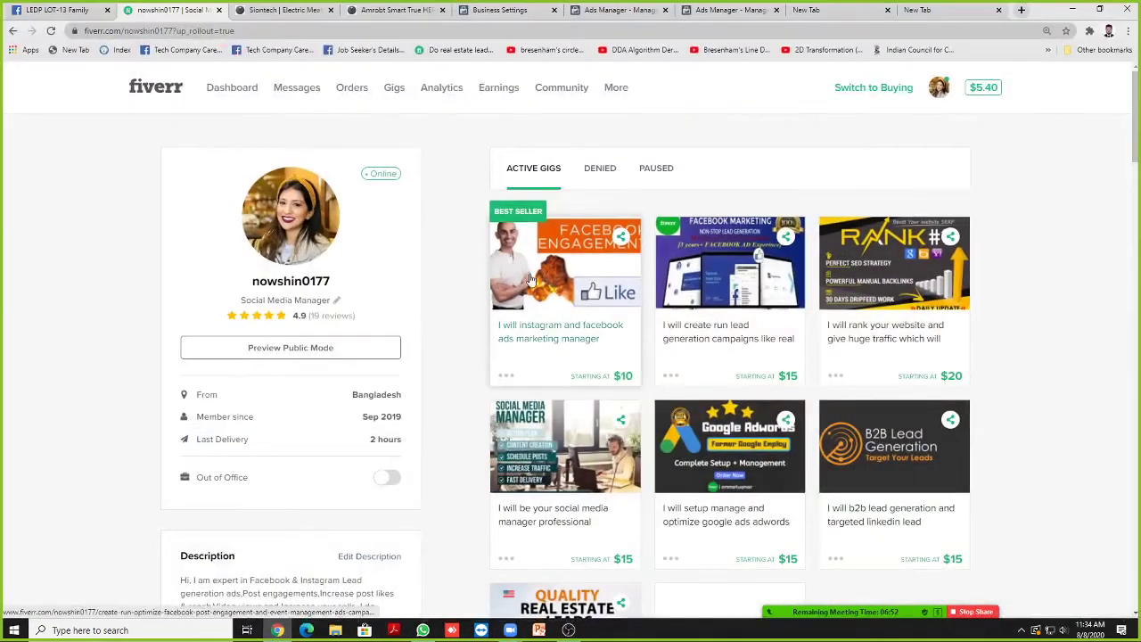
{"action": "left_click", "coordinate": [307, 89]}
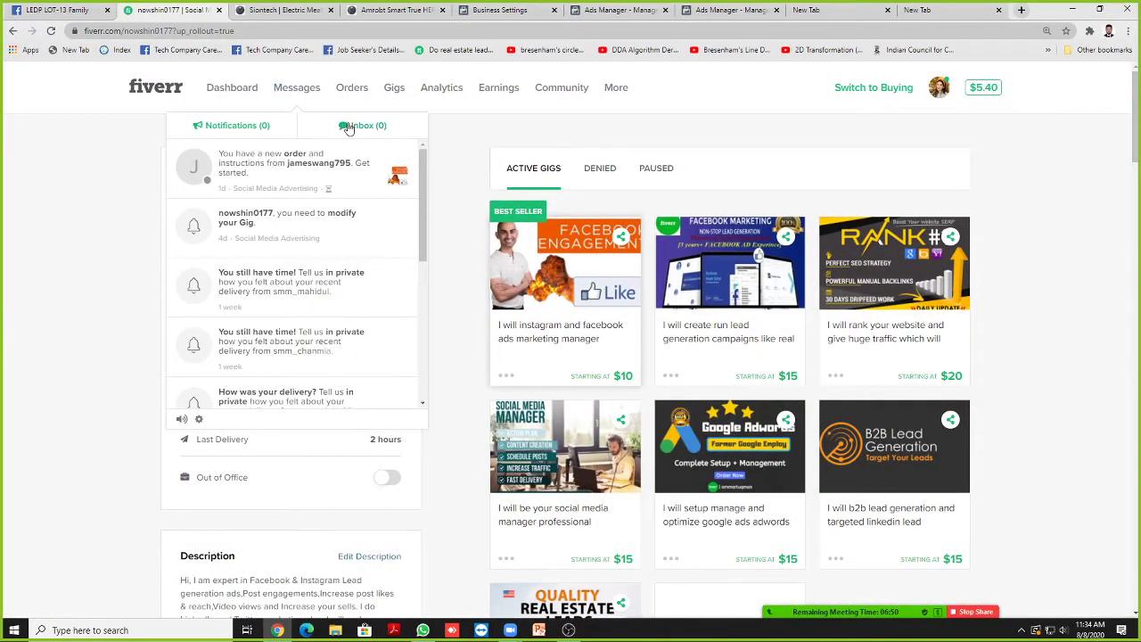
{"action": "left_click", "coordinate": [346, 126]}
{"action": "left_click", "coordinate": [276, 125]}
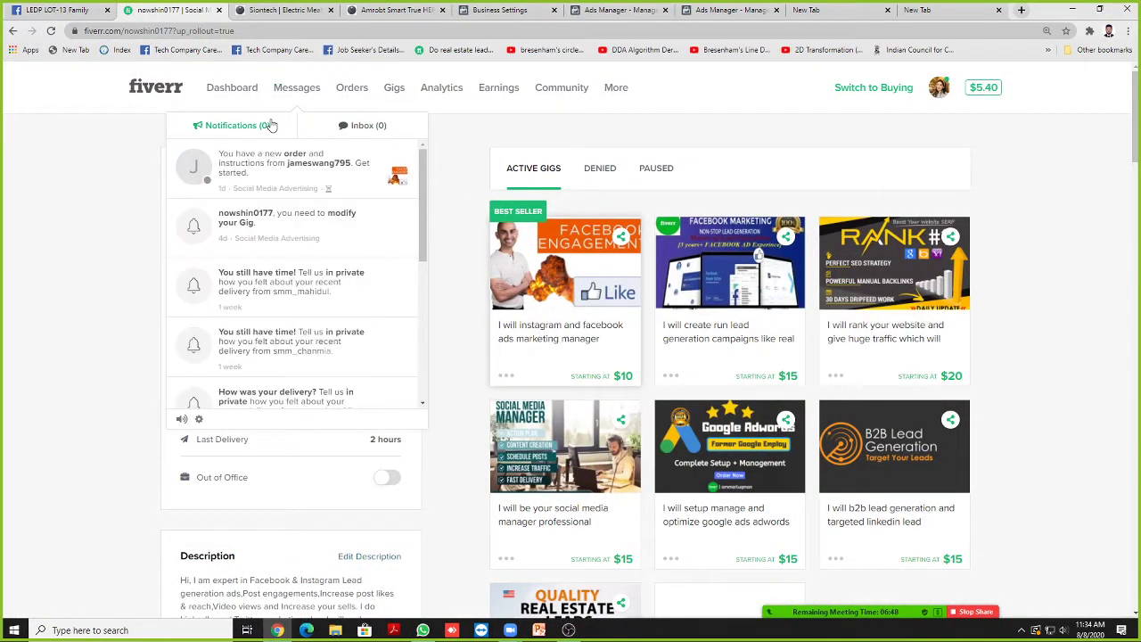
{"action": "left_click", "coordinate": [345, 128]}
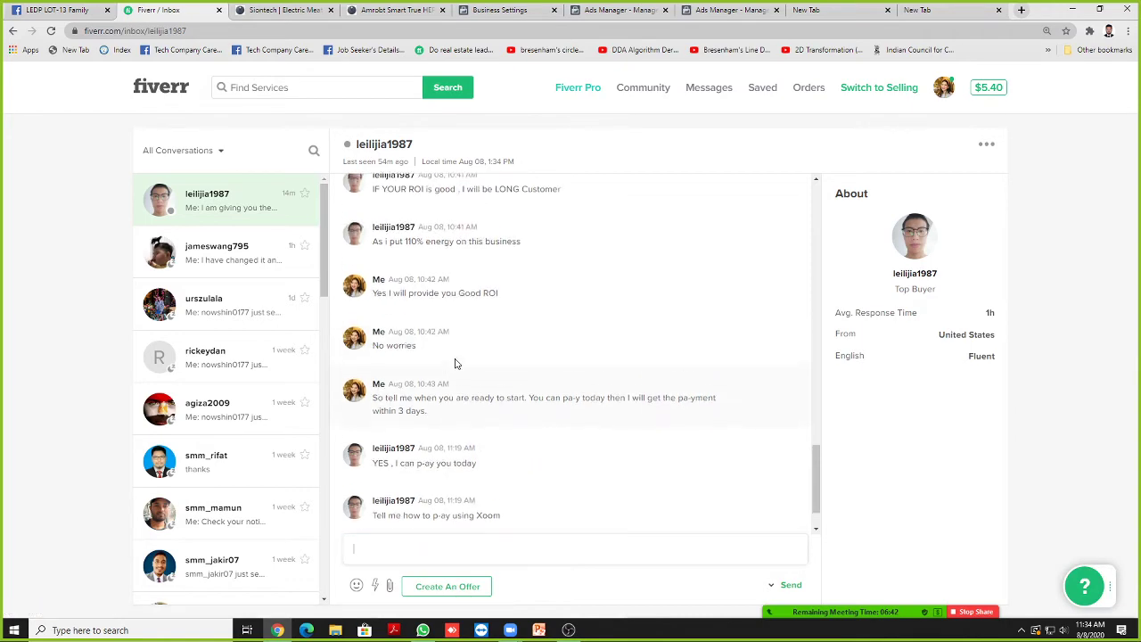
Step: Switch from the Fiverr inbox to the Ads Manager campaign creation page and close the two blank browser pages
{"action": "left_click", "coordinate": [281, 9]}
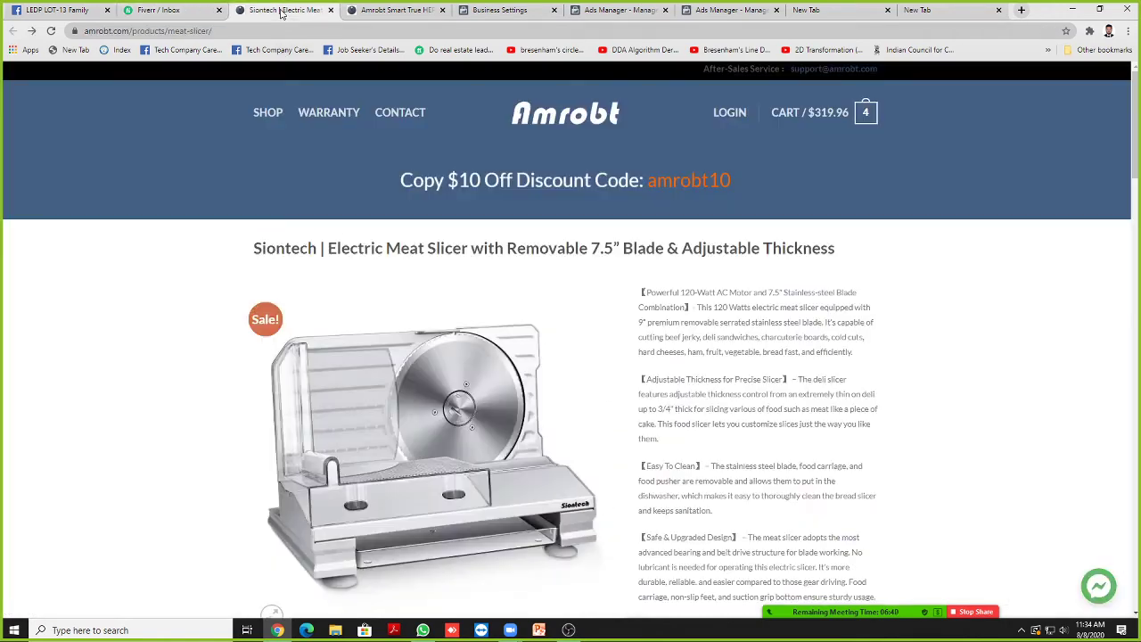
{"action": "left_click", "coordinate": [718, 10]}
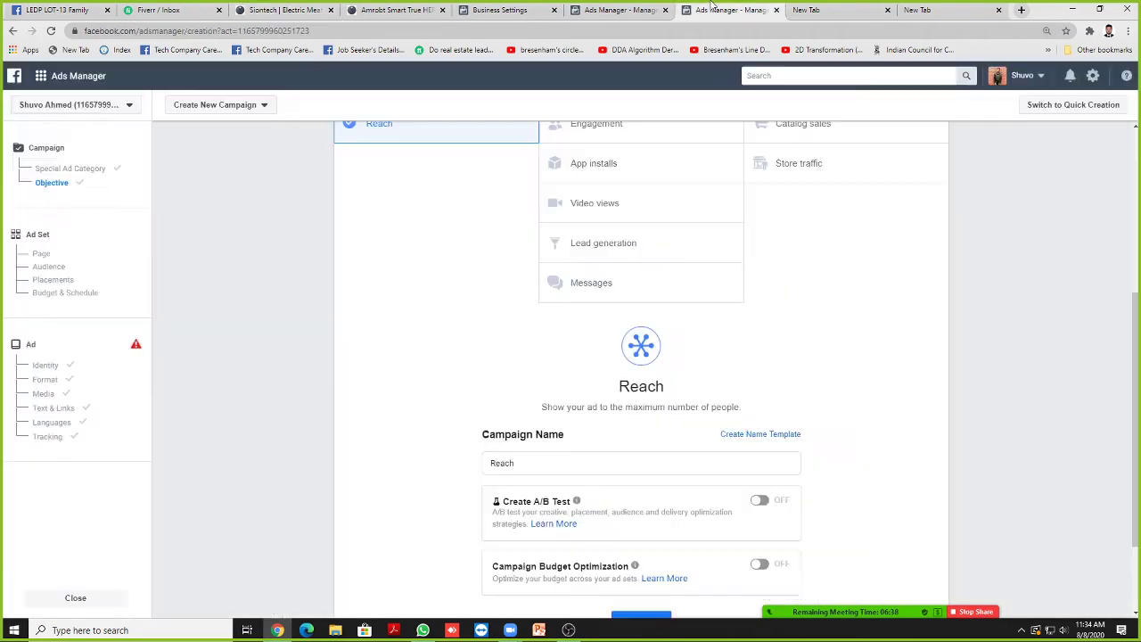
{"action": "left_click", "coordinate": [838, 10]}
{"action": "left_click", "coordinate": [888, 12]}
{"action": "left_click", "coordinate": [888, 12]}
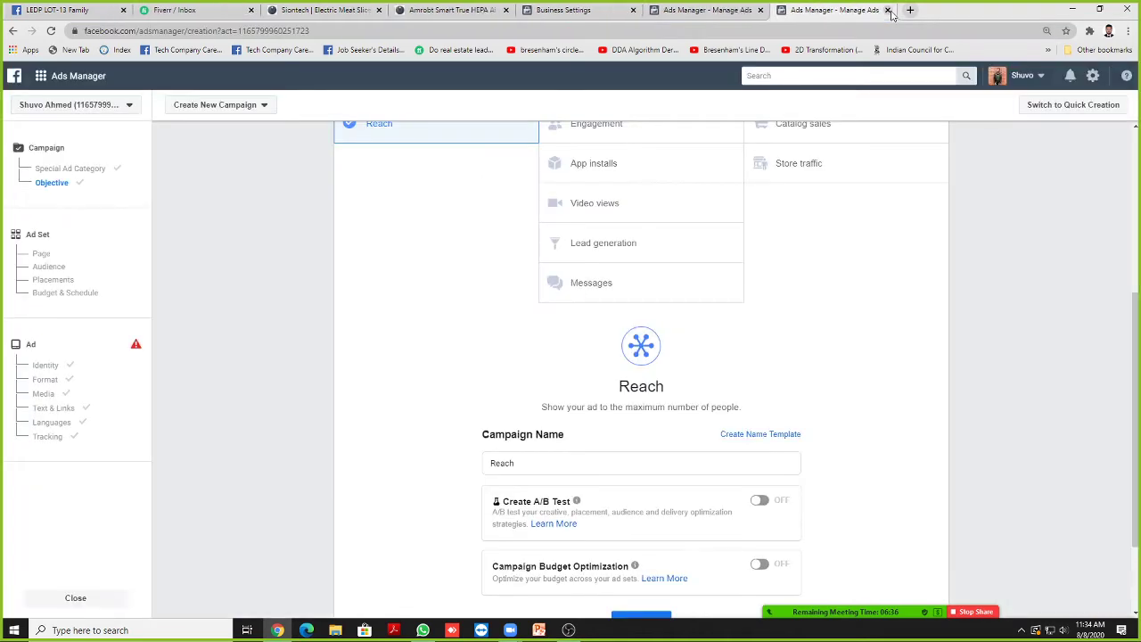
Step: Choose Conversions as the campaign's marketing objective and continue to the ad set settings
{"action": "scroll", "coordinate": [405, 301], "scroll_direction": "up", "scroll_amount": 3}
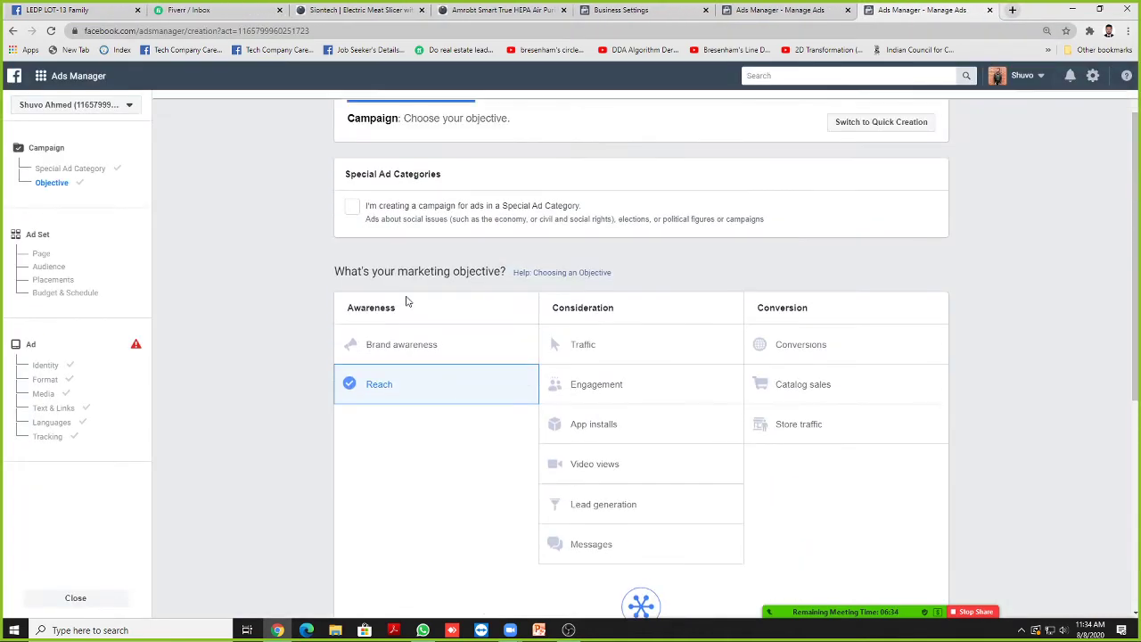
{"action": "scroll", "coordinate": [390, 295], "scroll_direction": "down", "scroll_amount": 1}
{"action": "scroll", "coordinate": [387, 293], "scroll_direction": "down", "scroll_amount": 3}
{"action": "scroll", "coordinate": [384, 293], "scroll_direction": "up", "scroll_amount": 2}
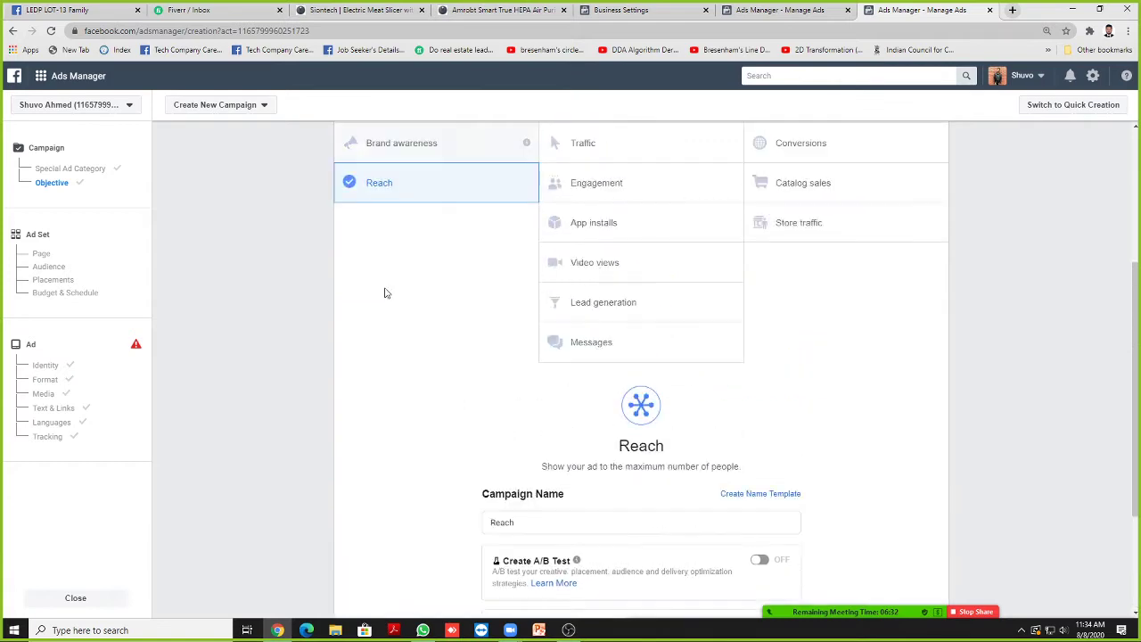
{"action": "scroll", "coordinate": [803, 318], "scroll_direction": "up", "scroll_amount": 2}
{"action": "left_click", "coordinate": [803, 318]}
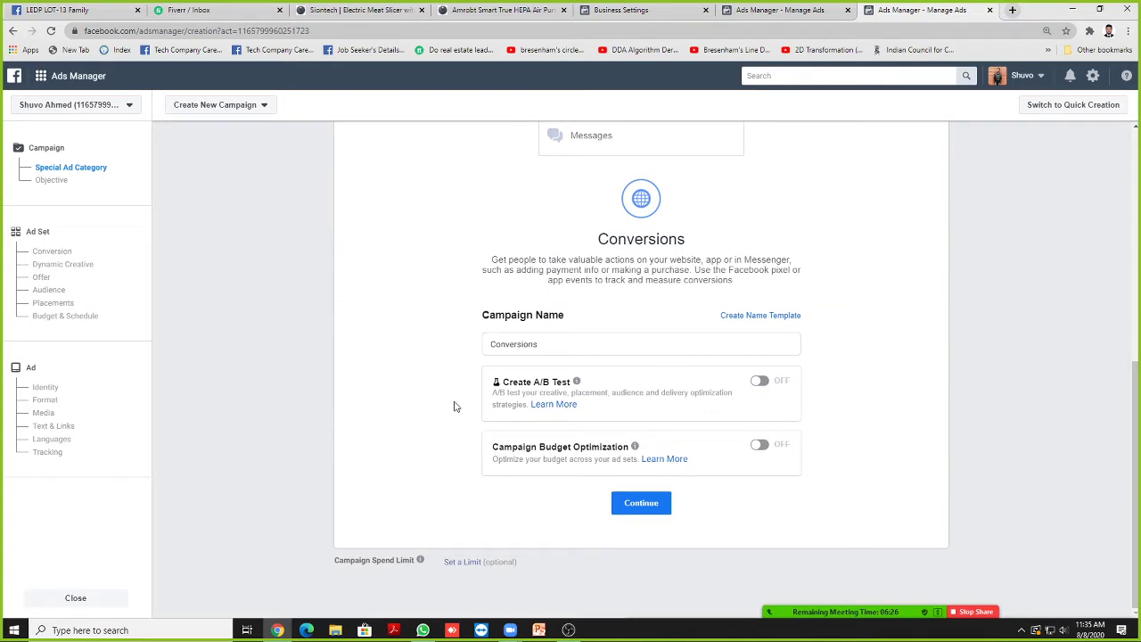
{"action": "left_click", "coordinate": [642, 503]}
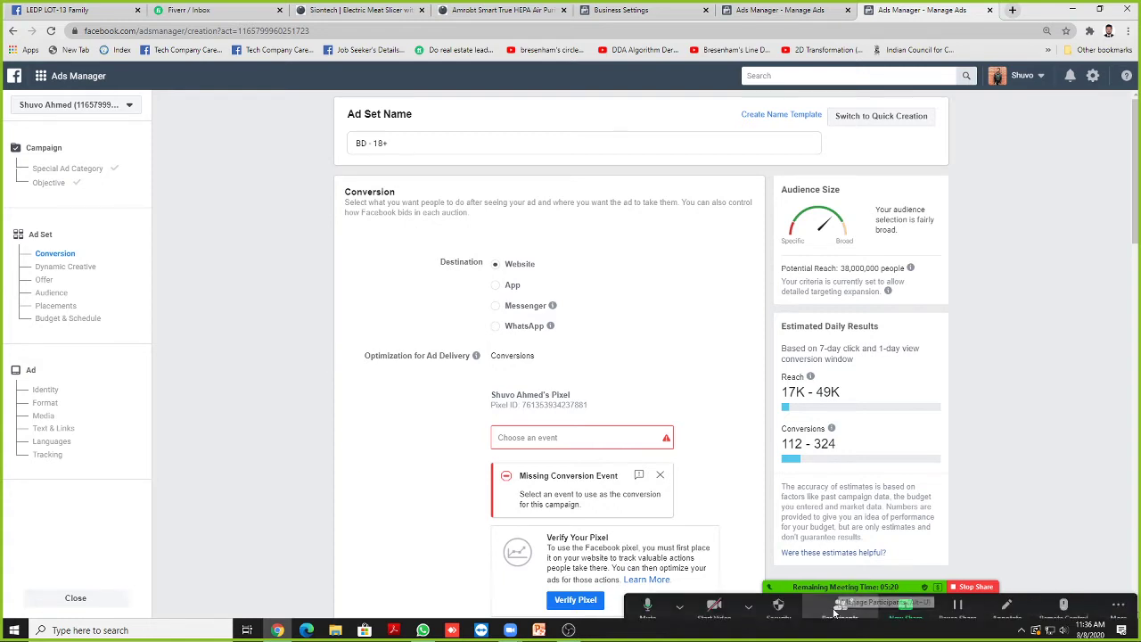
Step: Mute the first attendee below the host in the Zoom participant list, and minimize the list
{"action": "left_click", "coordinate": [840, 606]}
{"action": "left_click", "coordinate": [1063, 221]}
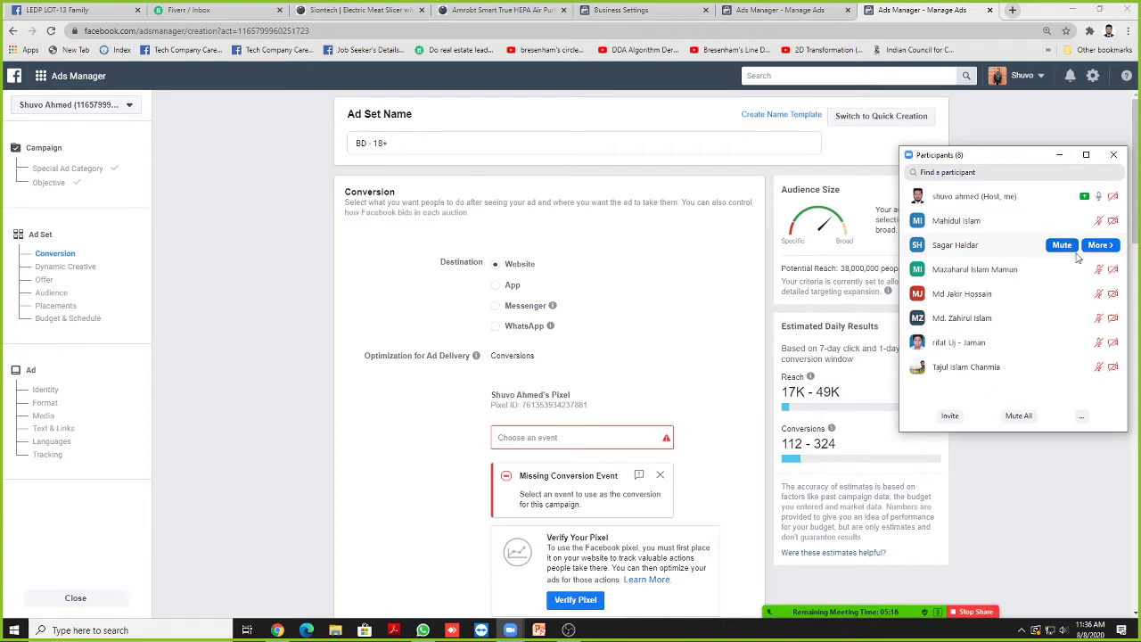
{"action": "left_click", "coordinate": [1059, 156]}
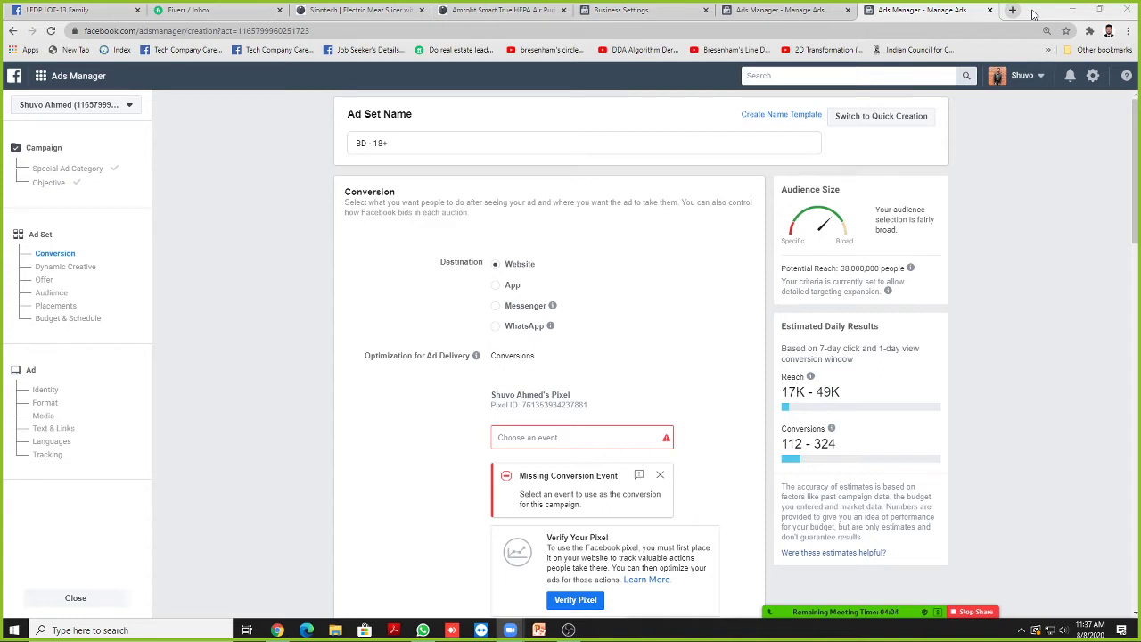
Step: Minimize the browser, open the Google ads document from the desktop in Word, and dismiss the activation wizard
{"action": "left_click", "coordinate": [1072, 10]}
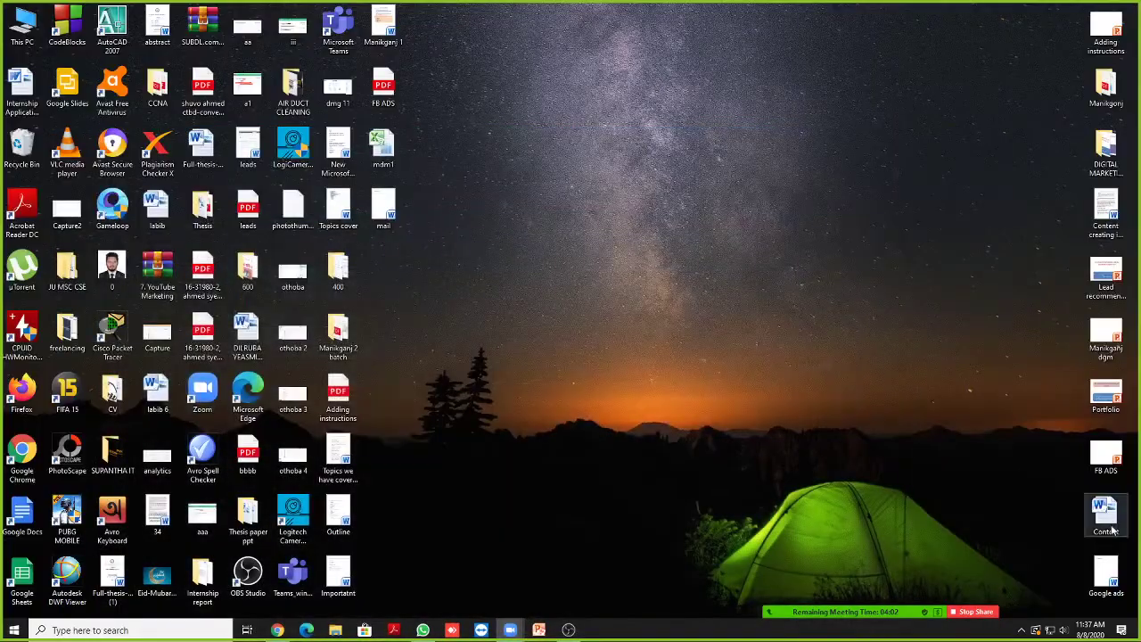
{"action": "double_click", "coordinate": [1113, 587]}
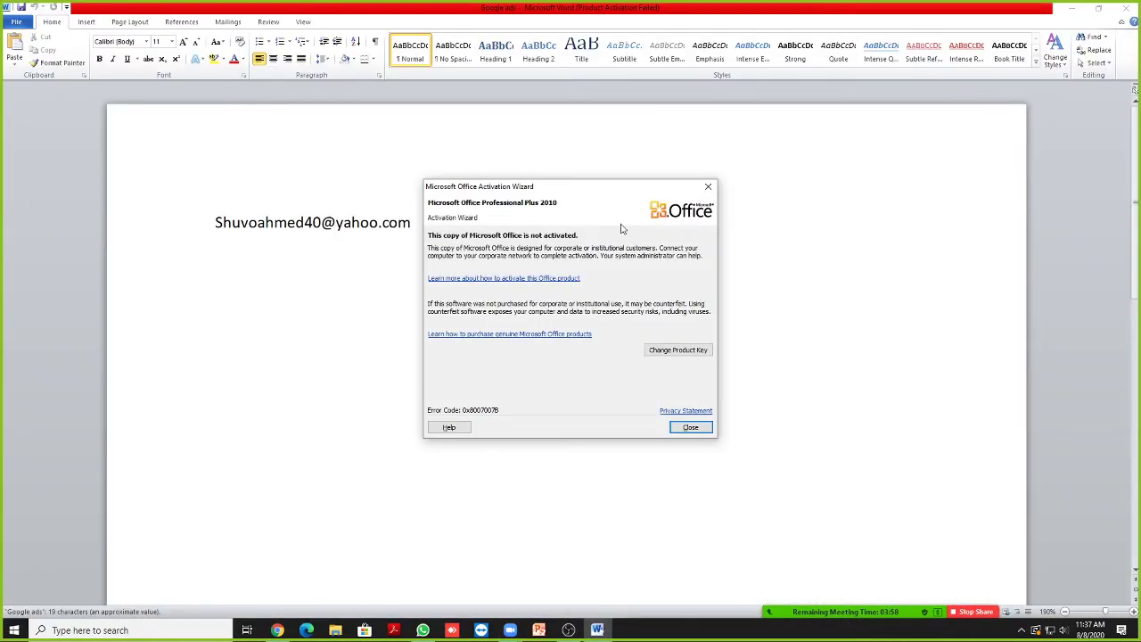
{"action": "left_click", "coordinate": [707, 186]}
Step: Replace the e-mail address in the document with "Expert ? Social media/fb ads"
{"action": "triple_click", "coordinate": [433, 225]}
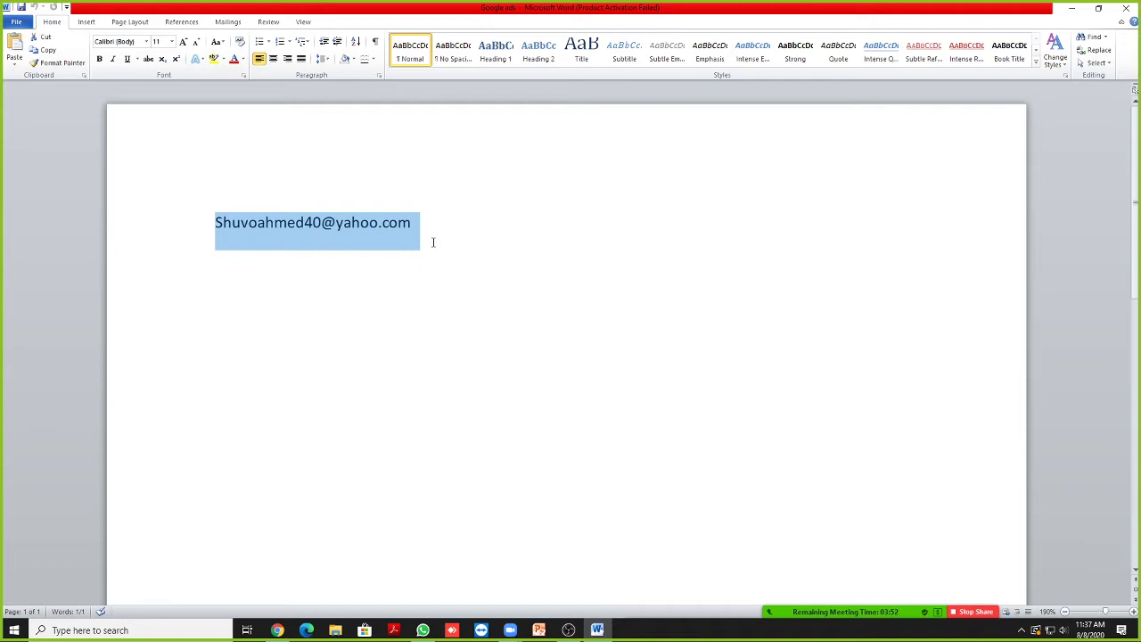
{"action": "type", "text": "Exp"}
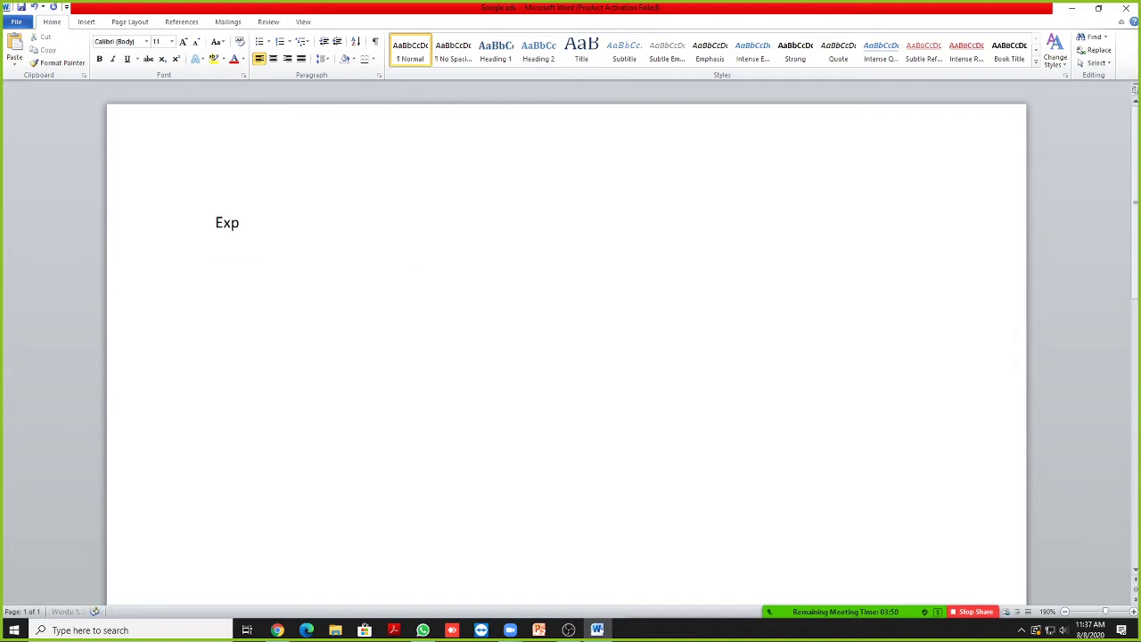
{"action": "type", "text": "ert ?"}
{"action": "type", "text": "Social media/"}
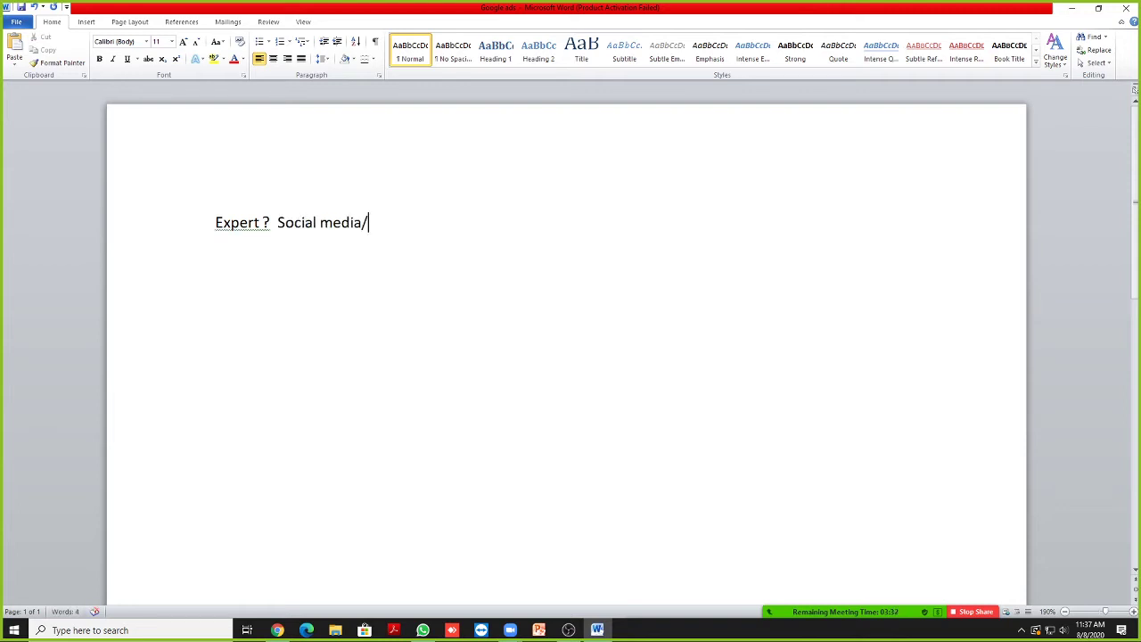
{"action": "type", "text": "fb ads"}
Step: Remove "Social media/" from the first line, keeping "fb ads" as the answer to "Expert ?"
{"action": "left_click", "coordinate": [365, 225]}
{"action": "left_click_drag", "start_coordinate": [369, 228], "coordinate": [286, 227]}
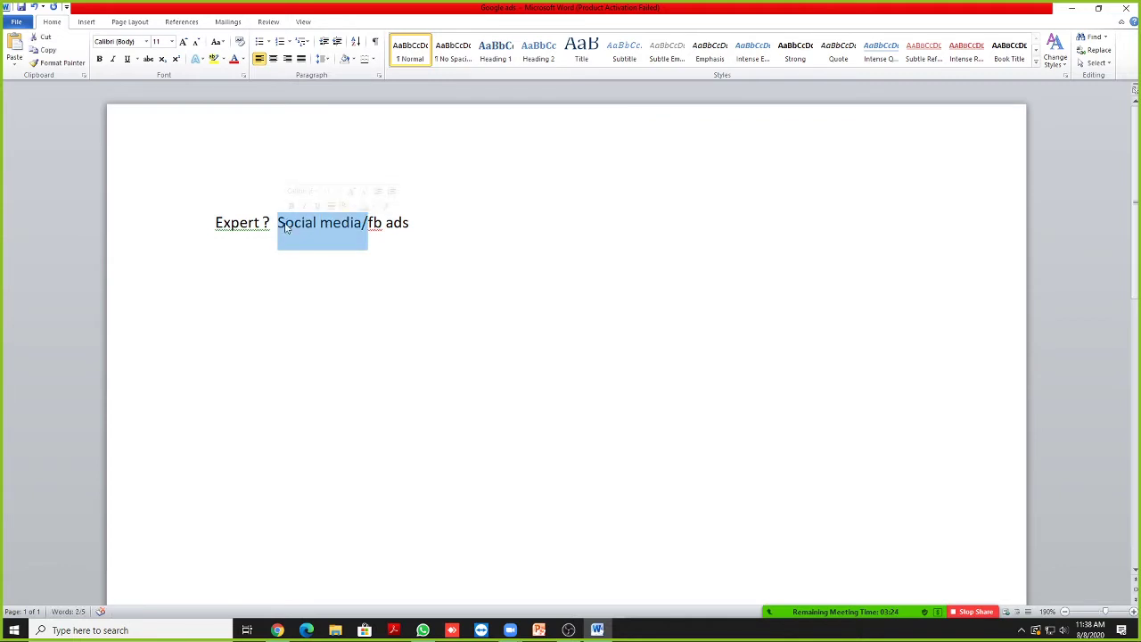
{"action": "key", "text": "BackSpace"}
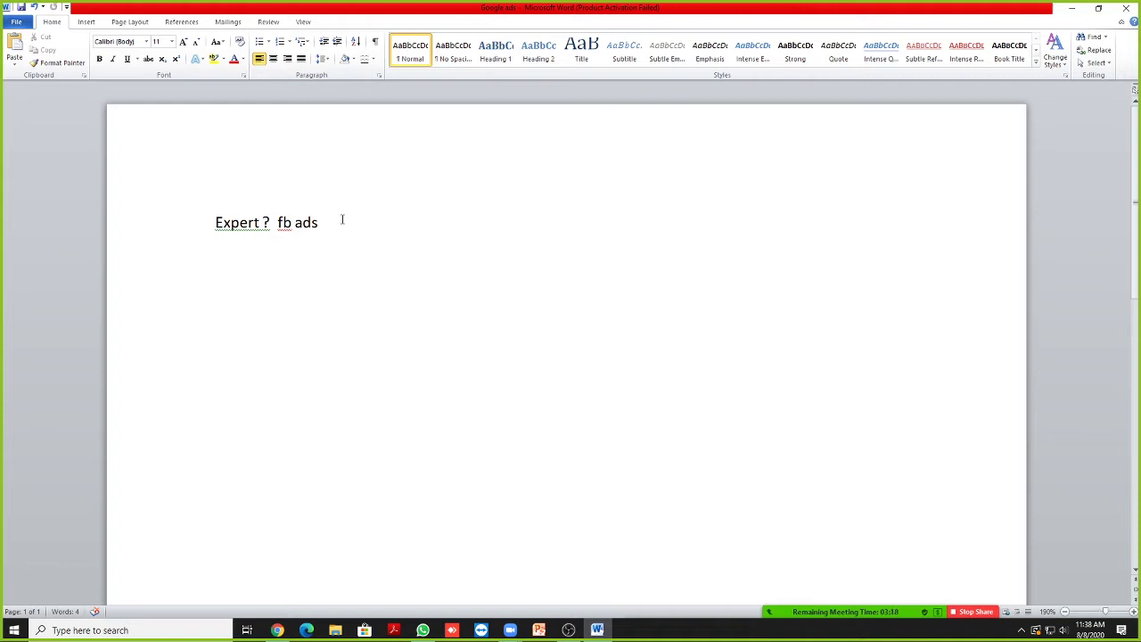
Step: Add a second line reading "Marketplace - fiverr/upwork"
{"action": "key", "text": "Return"}
{"action": "type", "text": "Marketplace - fiverr"}
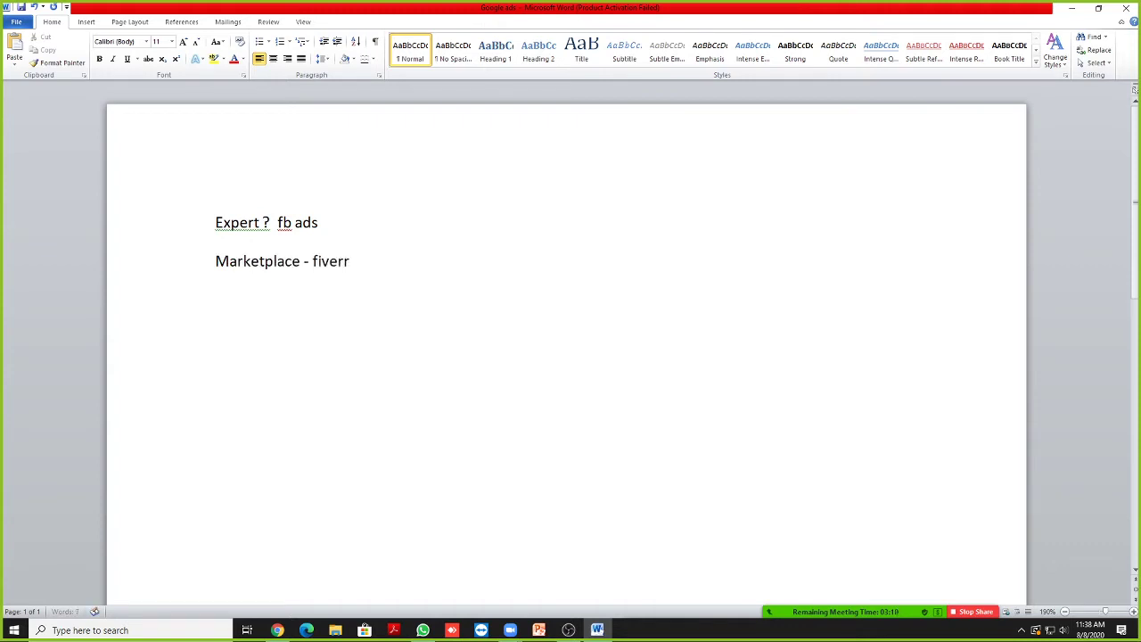
{"action": "type", "text": "/upwork"}
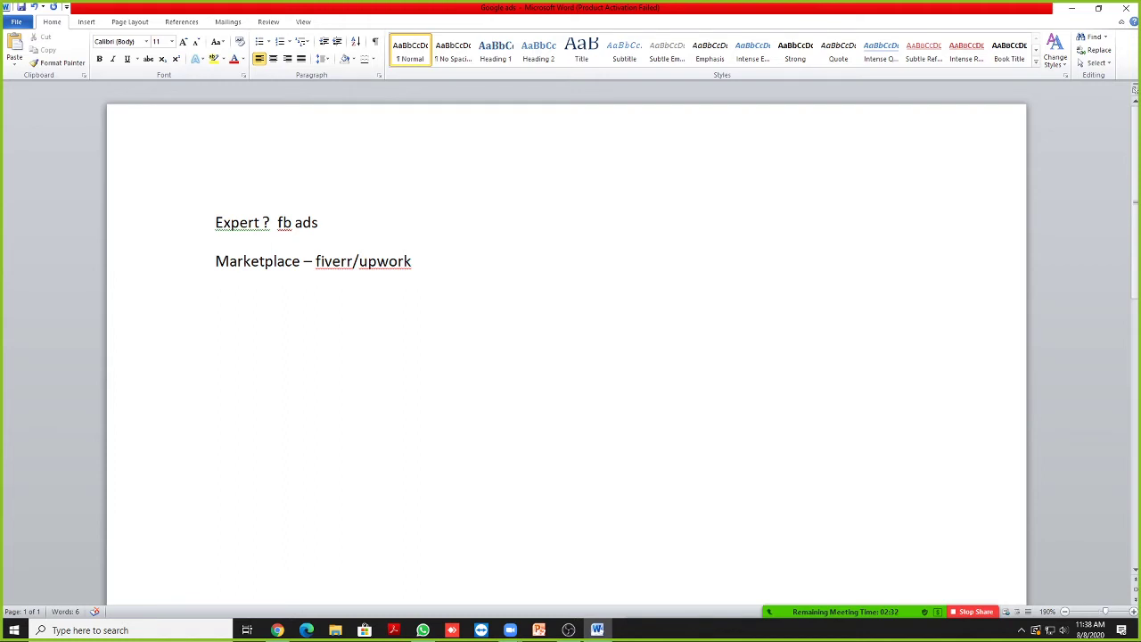
Step: Highlight "fb ads" for the class and append "--- fiverr --- 200000" to the Marketplace line
{"action": "key", "text": "Return"}
{"action": "left_click", "coordinate": [328, 223]}
{"action": "left_click_drag", "start_coordinate": [328, 223], "coordinate": [278, 222]}
{"action": "key", "text": "Right"}
{"action": "left_click", "coordinate": [431, 261]}
{"action": "type", "text": "--- fiverr ---"}
{"action": "type", "text": "200000"}
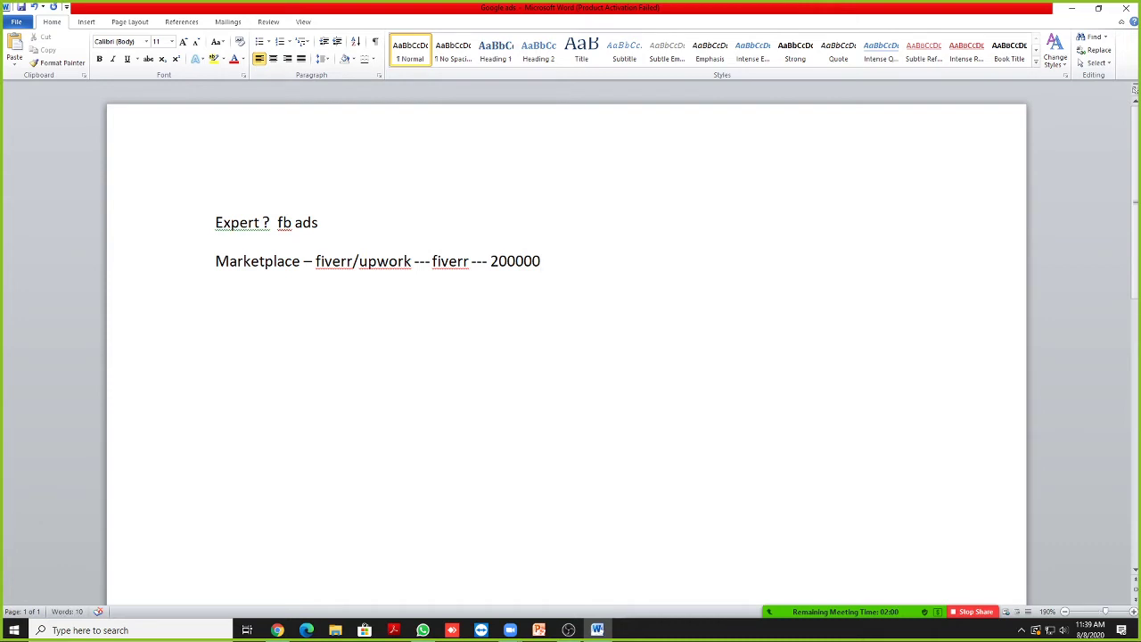
Step: Delete the number at the end of the Marketplace line
{"action": "key", "text": "BackSpace"}
{"action": "left_click_drag", "start_coordinate": [539, 261], "coordinate": [490, 264]}
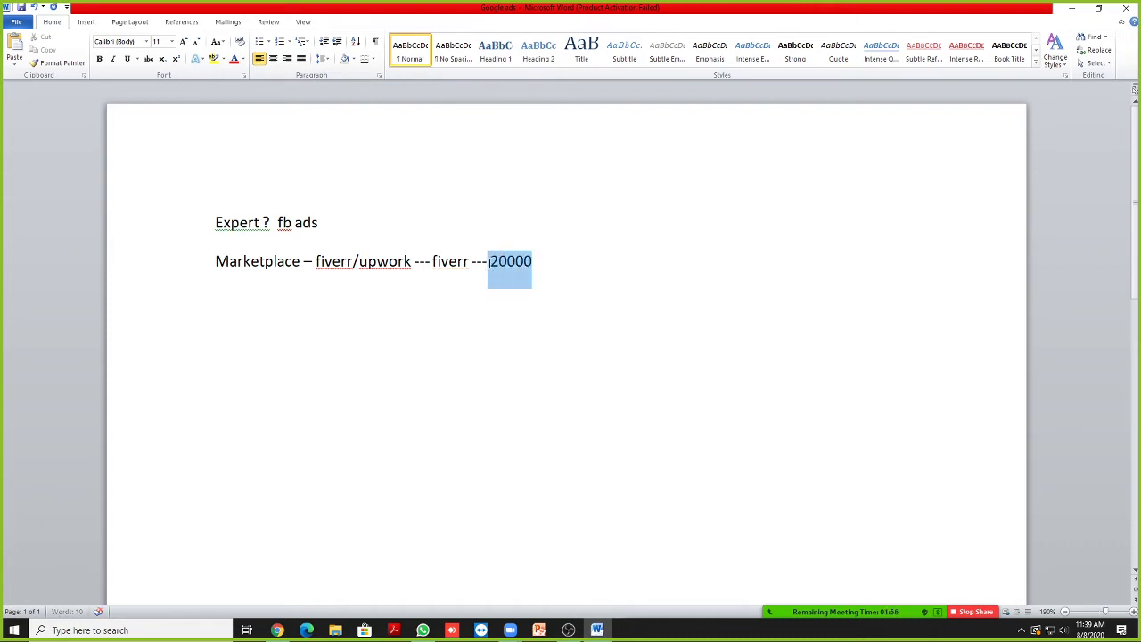
{"action": "key", "text": "BackSpace"}
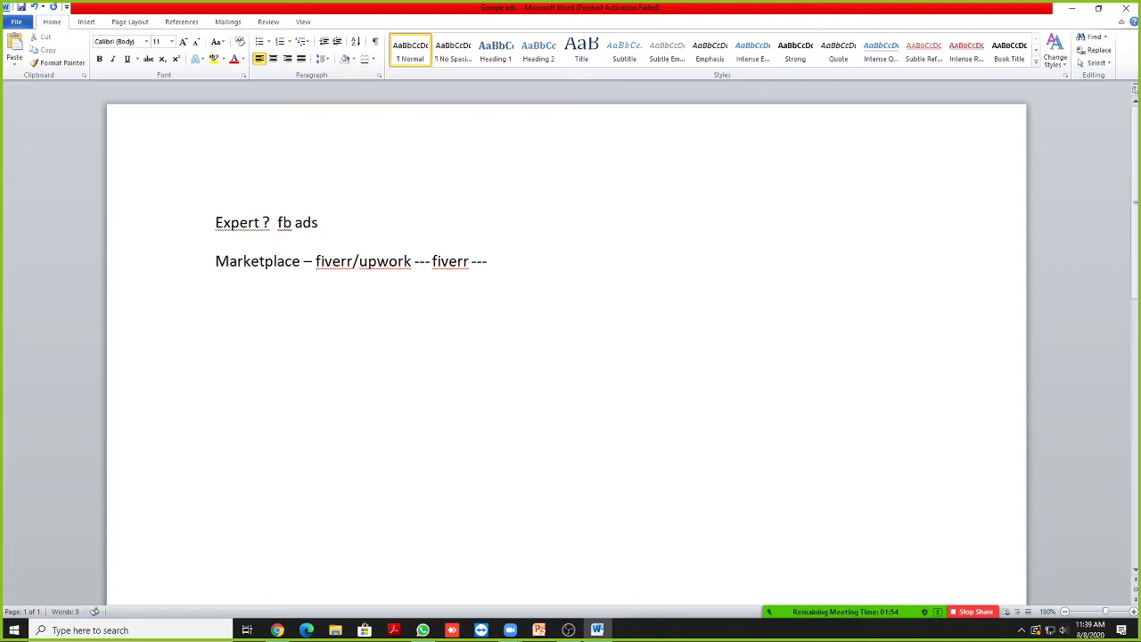
{"action": "key", "text": "Return"}
Step: Extend the "fb ads" line with the skills "- retargeting,remarketing,pixel, CBO,conversion, catalog sales, bidding ,"
{"action": "left_click", "coordinate": [330, 223]}
{"action": "type", "text": "- retargei"}
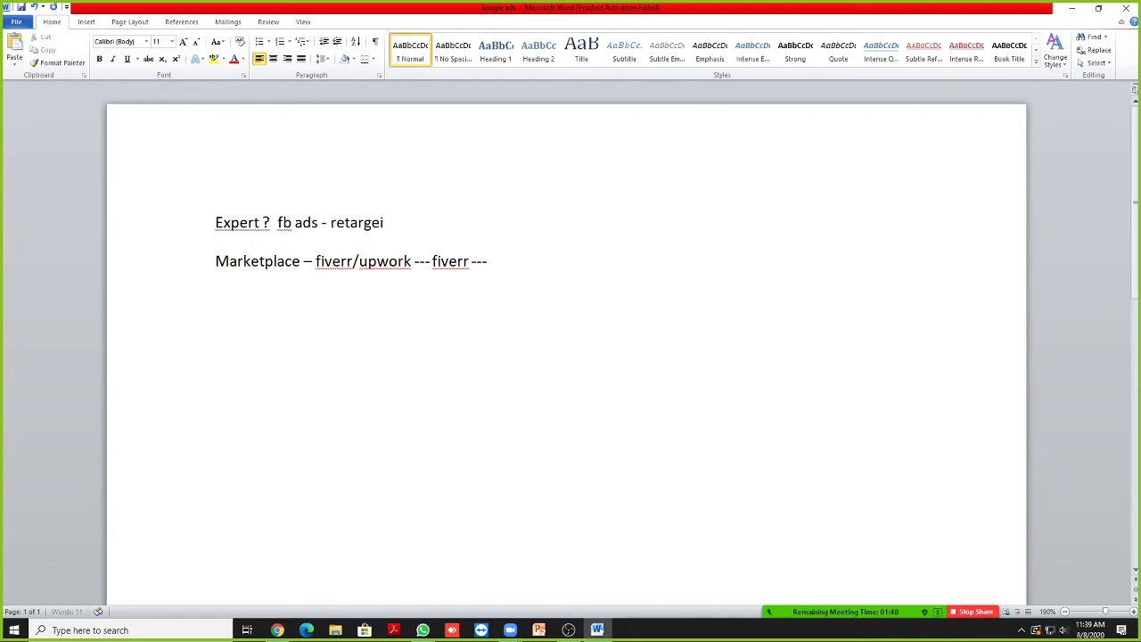
{"action": "type", "text": "ng,re"}
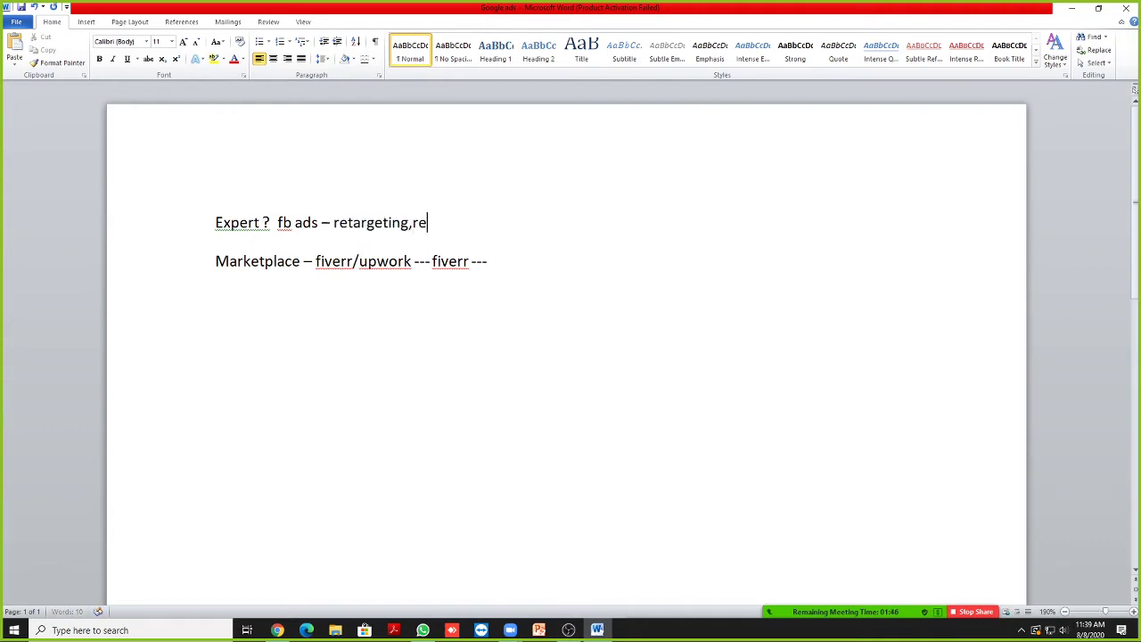
{"action": "type", "text": "marketing,pixel,"}
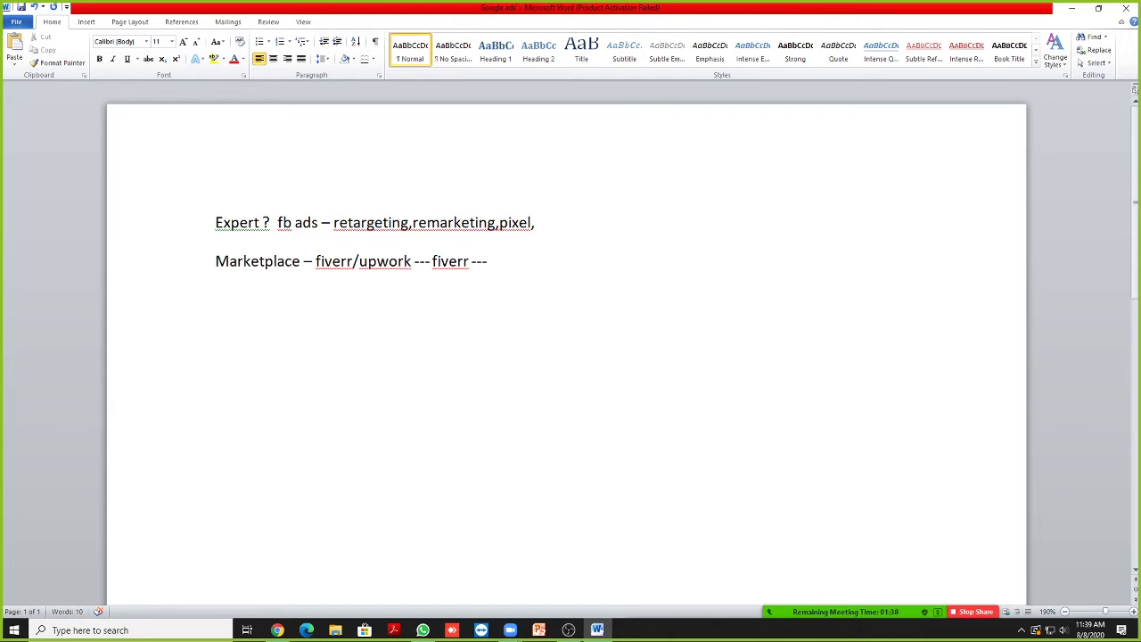
{"action": "type", "text": "CBO,conversion"}
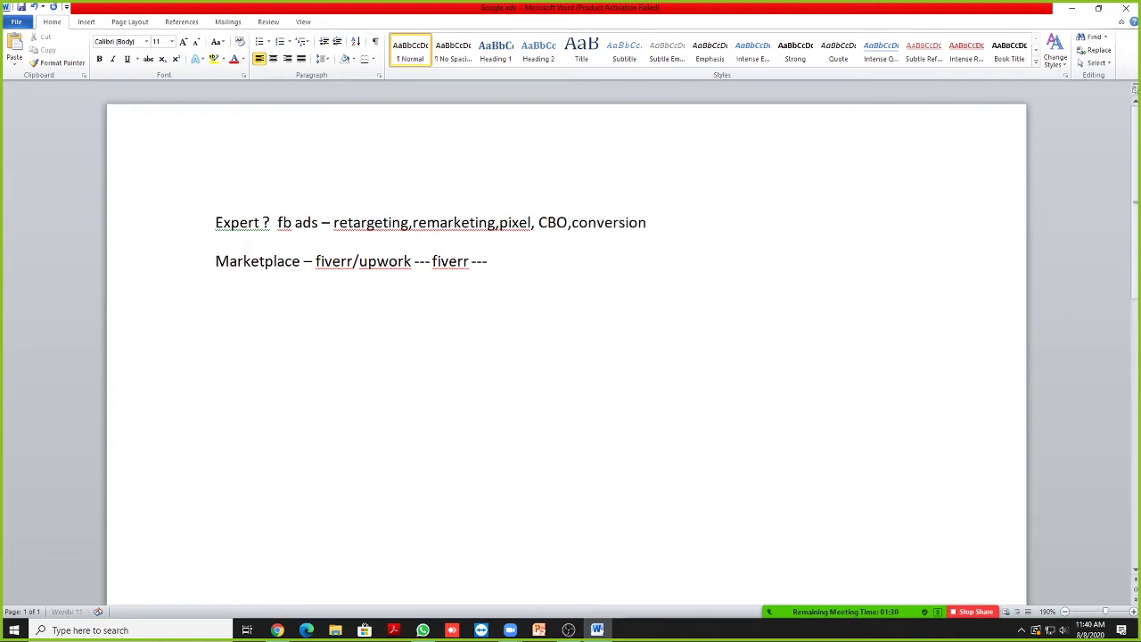
{"action": "type", "text": ", catalog sales"}
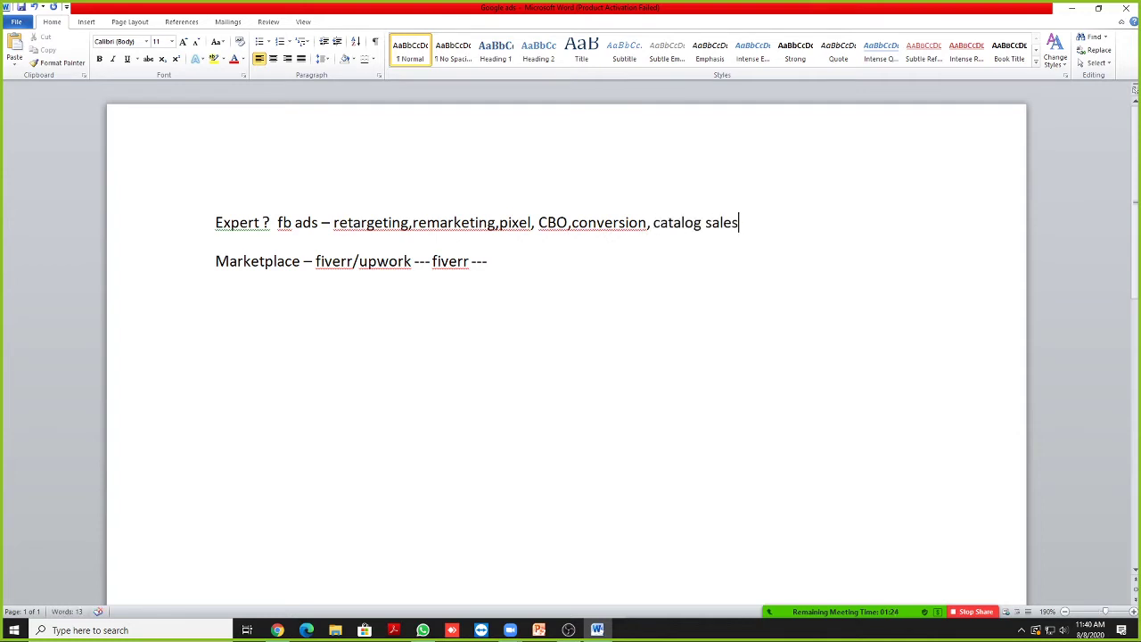
{"action": "type", "text": ","}
{"action": "type", "text": "bidding ,"}
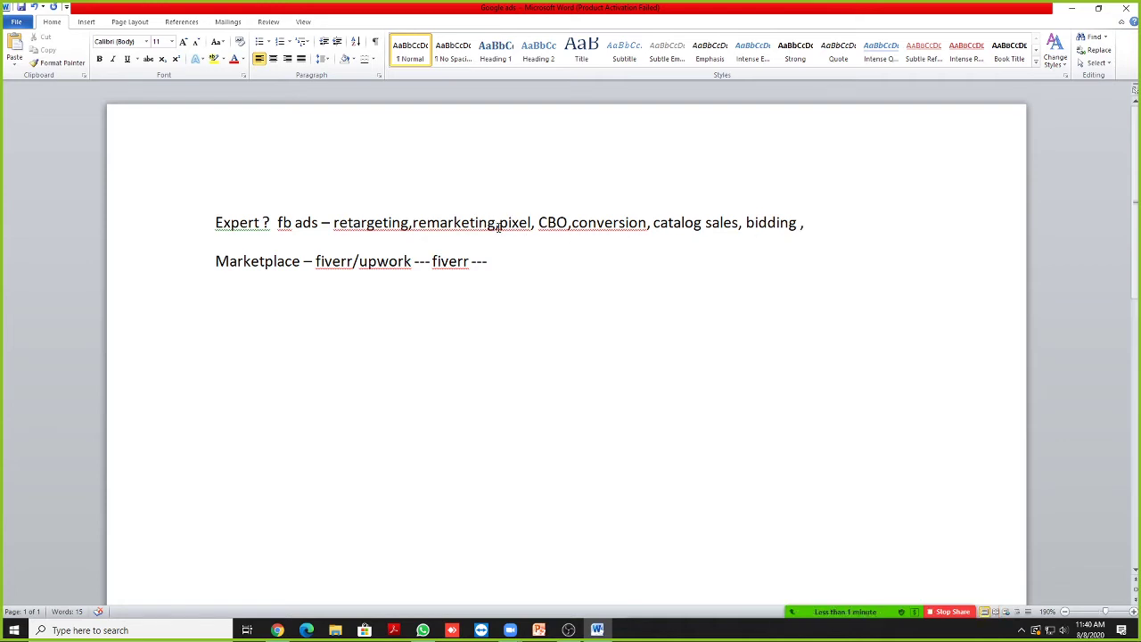
Step: Highlight "conversion" and the whole skill list from "retargeting" to "bidding" in turn for the class
{"action": "mouse_move", "coordinate": [571, 225]}
{"action": "left_mouse_down"}
{"action": "mouse_move", "coordinate": [648, 232]}
{"action": "mouse_move", "coordinate": [571, 224]}
{"action": "left_mouse_up"}
{"action": "left_click", "coordinate": [645, 225]}
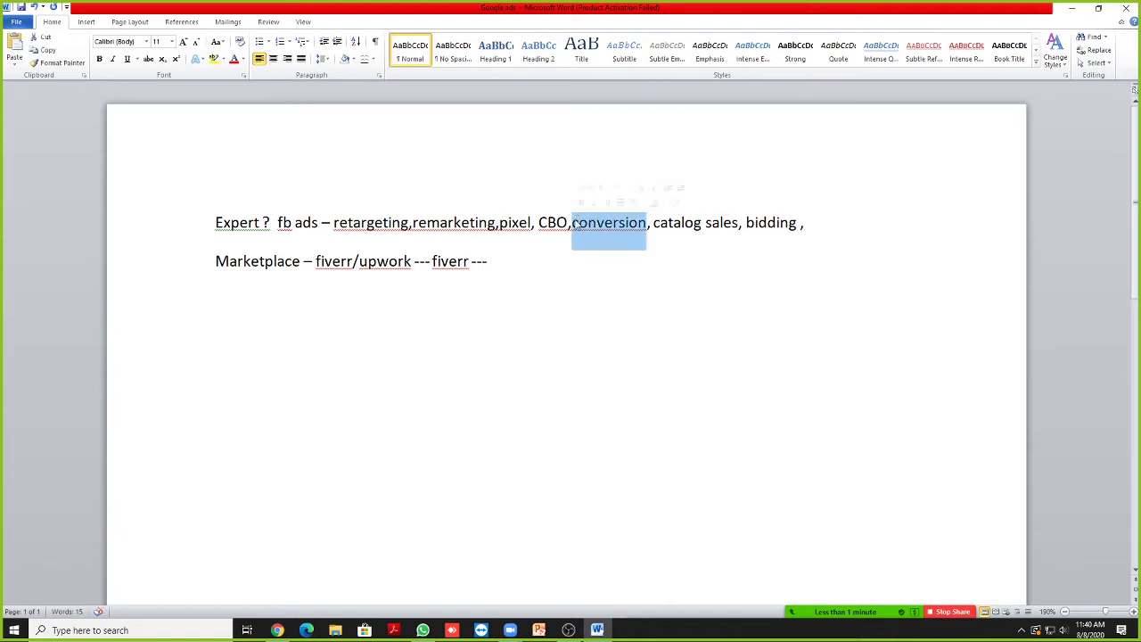
{"action": "left_click", "coordinate": [572, 224]}
{"action": "left_click_drag", "start_coordinate": [333, 225], "coordinate": [799, 225]}
{"action": "left_click", "coordinate": [802, 223]}
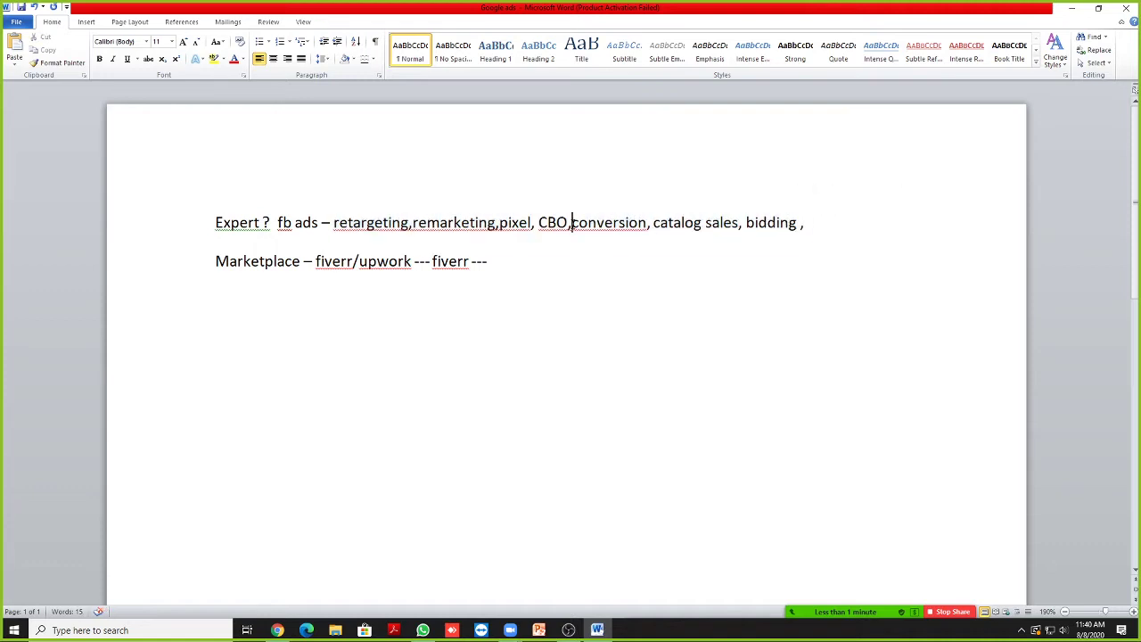
{"action": "left_click_drag", "start_coordinate": [572, 224], "coordinate": [647, 223]}
{"action": "left_click", "coordinate": [639, 224]}
{"action": "left_click_drag", "start_coordinate": [569, 223], "coordinate": [648, 223]}
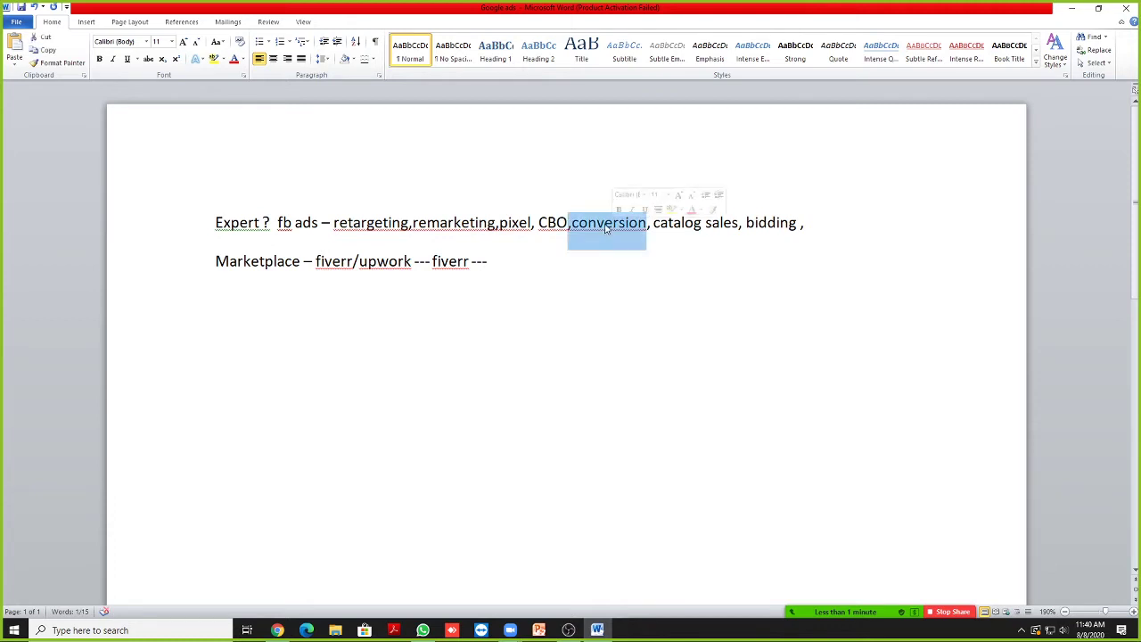
{"action": "left_click", "coordinate": [410, 223]}
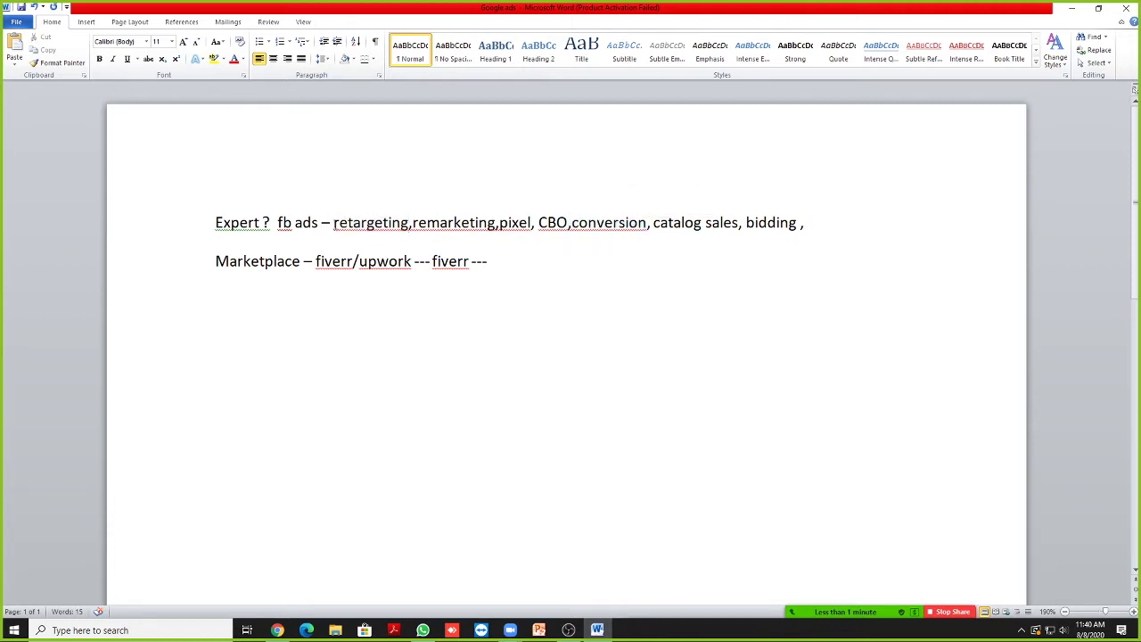
{"action": "left_click", "coordinate": [335, 224]}
{"action": "mouse_move", "coordinate": [334, 225]}
{"action": "left_mouse_down"}
{"action": "mouse_move", "coordinate": [803, 223]}
{"action": "mouse_move", "coordinate": [356, 223]}
{"action": "left_mouse_up"}
{"action": "left_click", "coordinate": [819, 225]}
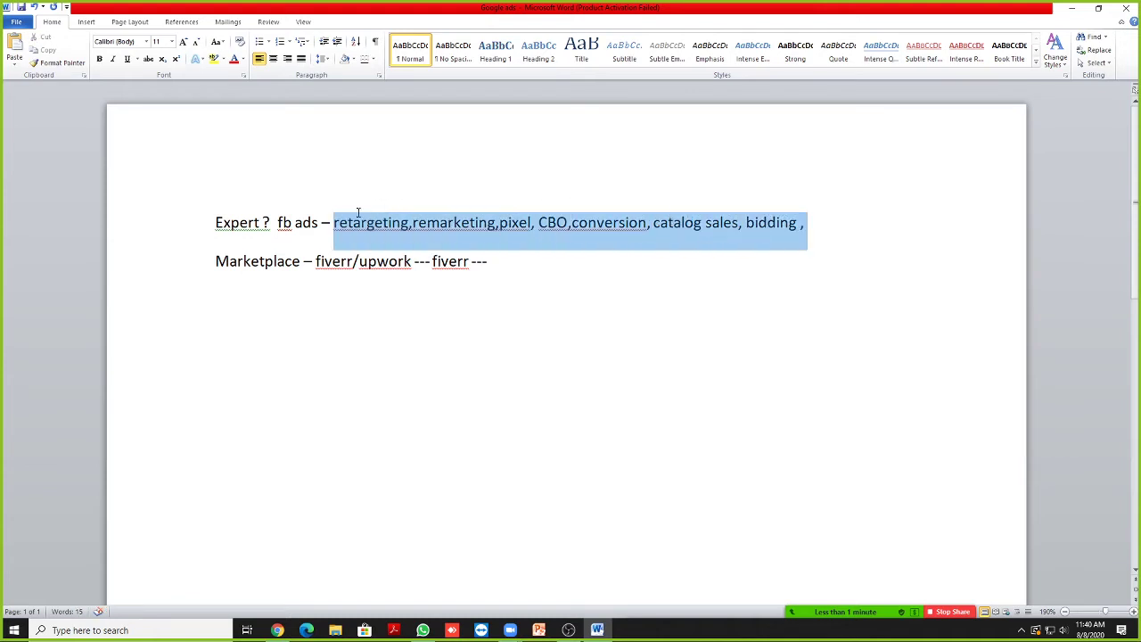
{"action": "left_click", "coordinate": [817, 223]}
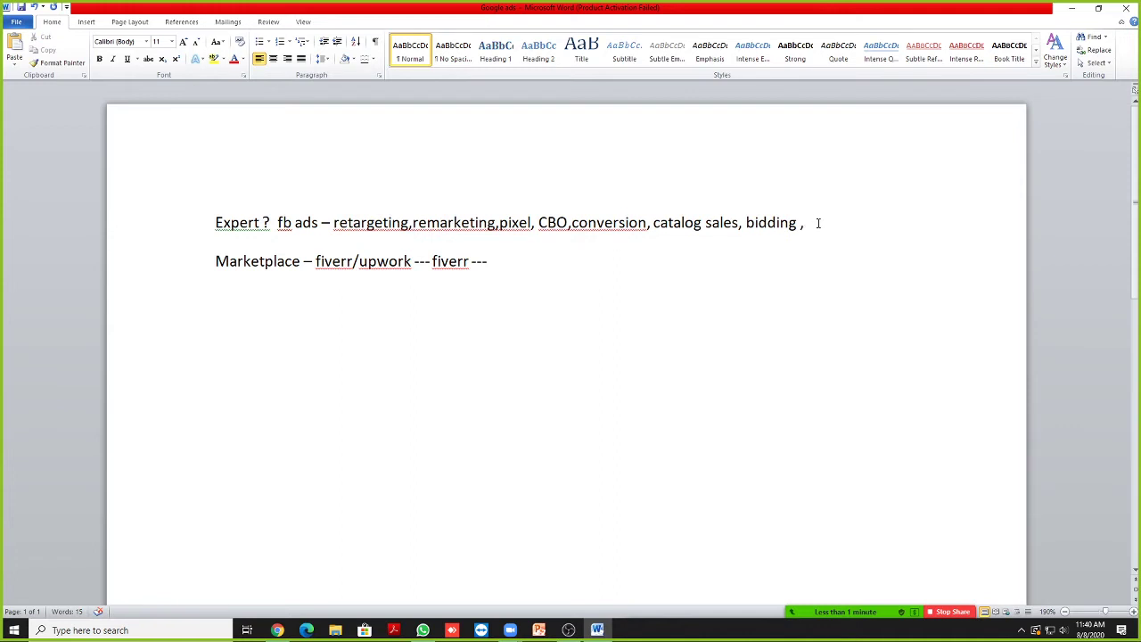
{"action": "left_click_drag", "start_coordinate": [571, 229], "coordinate": [651, 225]}
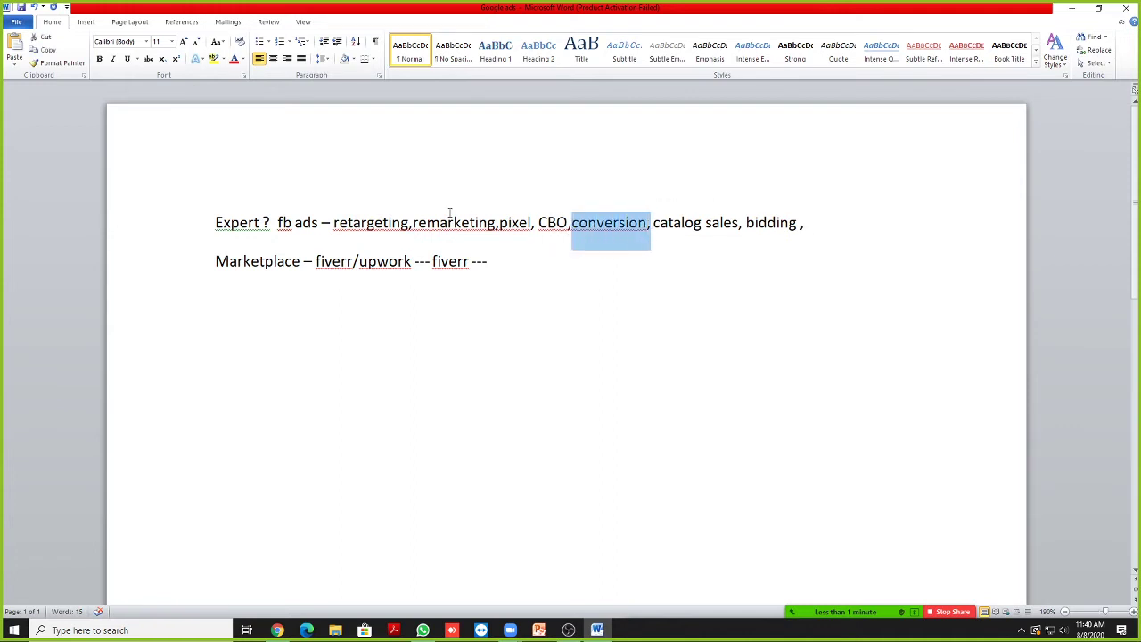
{"action": "left_click_drag", "start_coordinate": [334, 224], "coordinate": [802, 225]}
{"action": "left_click", "coordinate": [802, 225]}
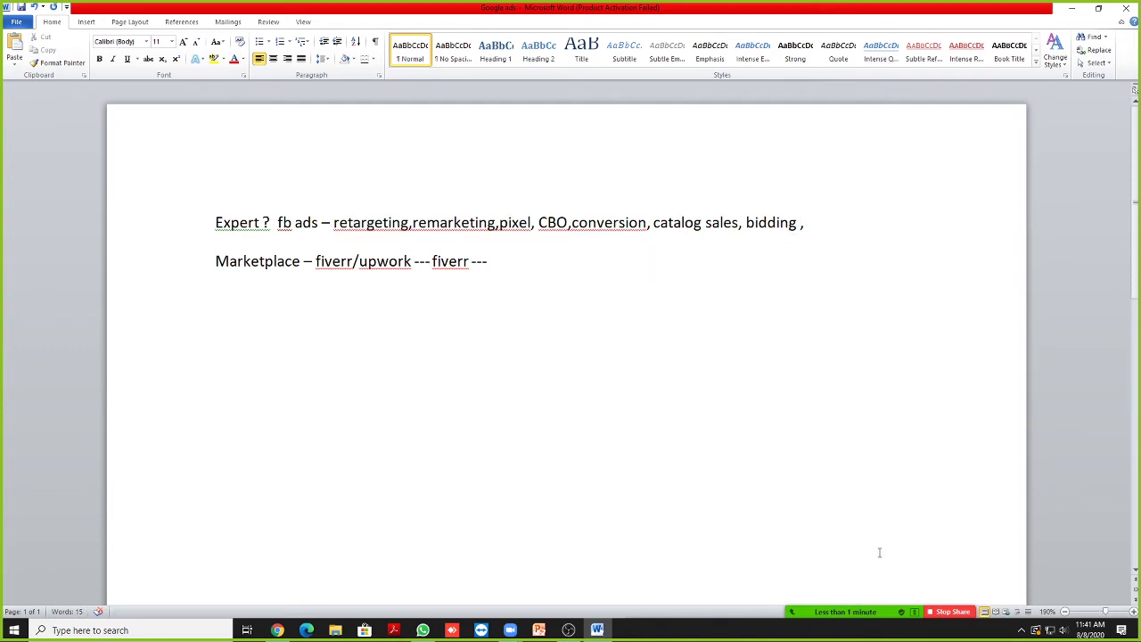
Step: Stop the screen share and end the running Zoom meeting
{"action": "left_click", "coordinate": [960, 611]}
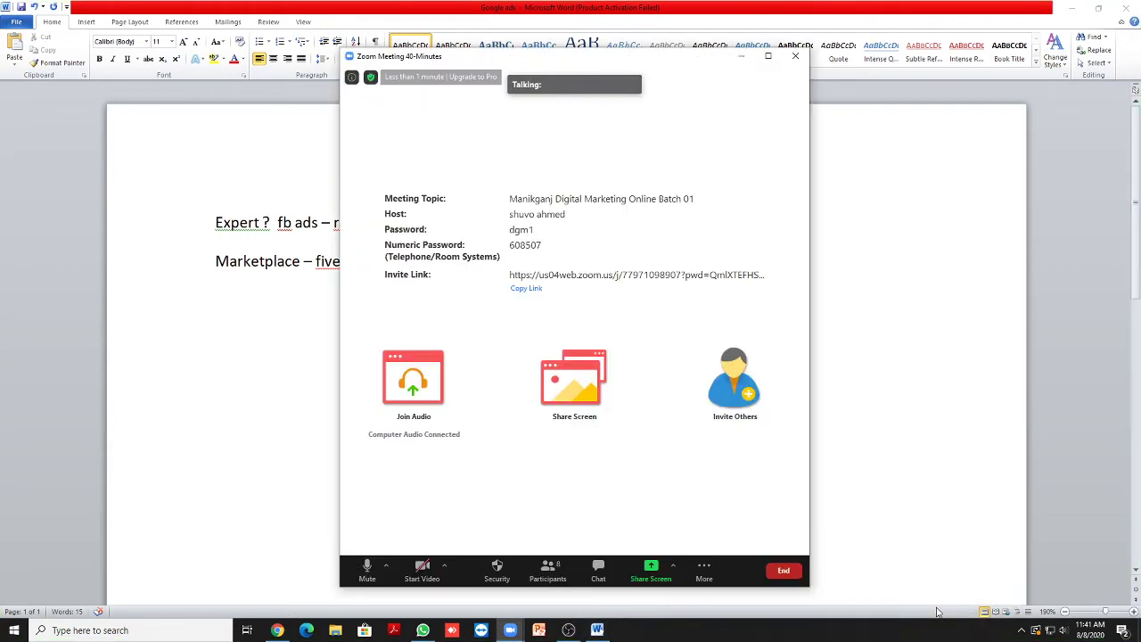
{"action": "left_click", "coordinate": [784, 570]}
{"action": "left_click", "coordinate": [728, 514]}
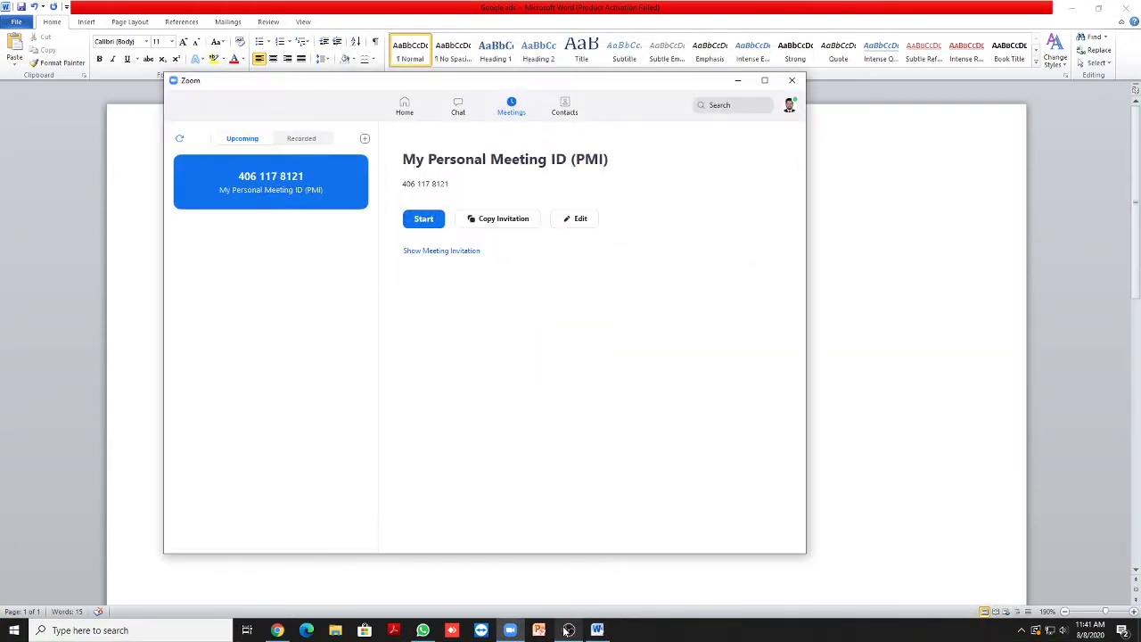
Step: Switch to WhatsApp, reopen the class meeting from the Zoom invitation link in the chat, and share the full screen
{"action": "left_click", "coordinate": [437, 634]}
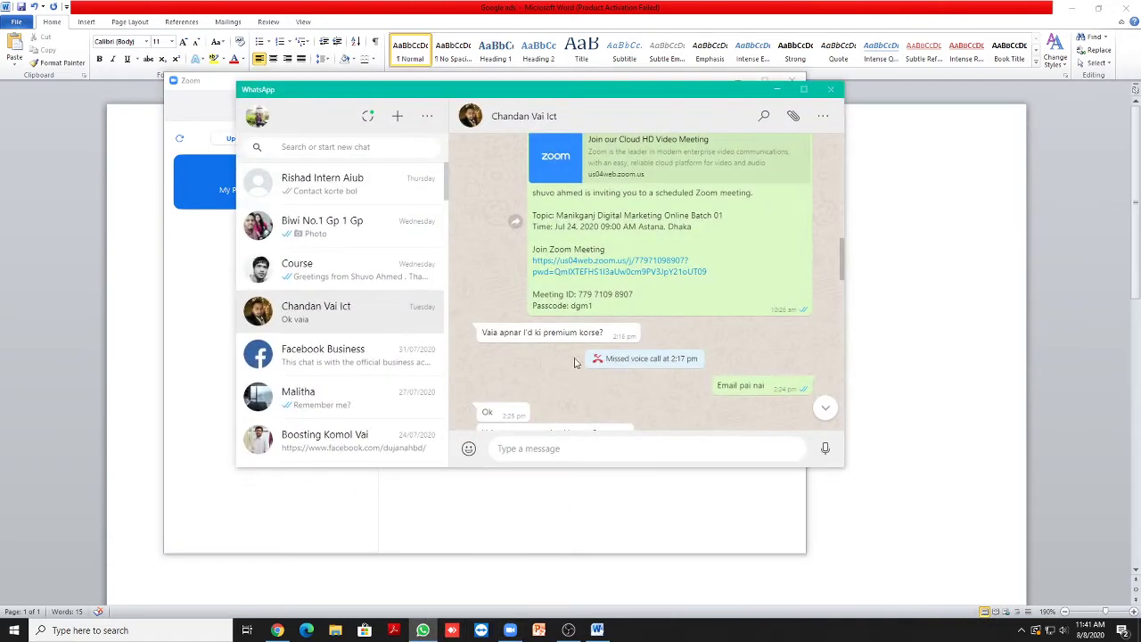
{"action": "left_click", "coordinate": [637, 271]}
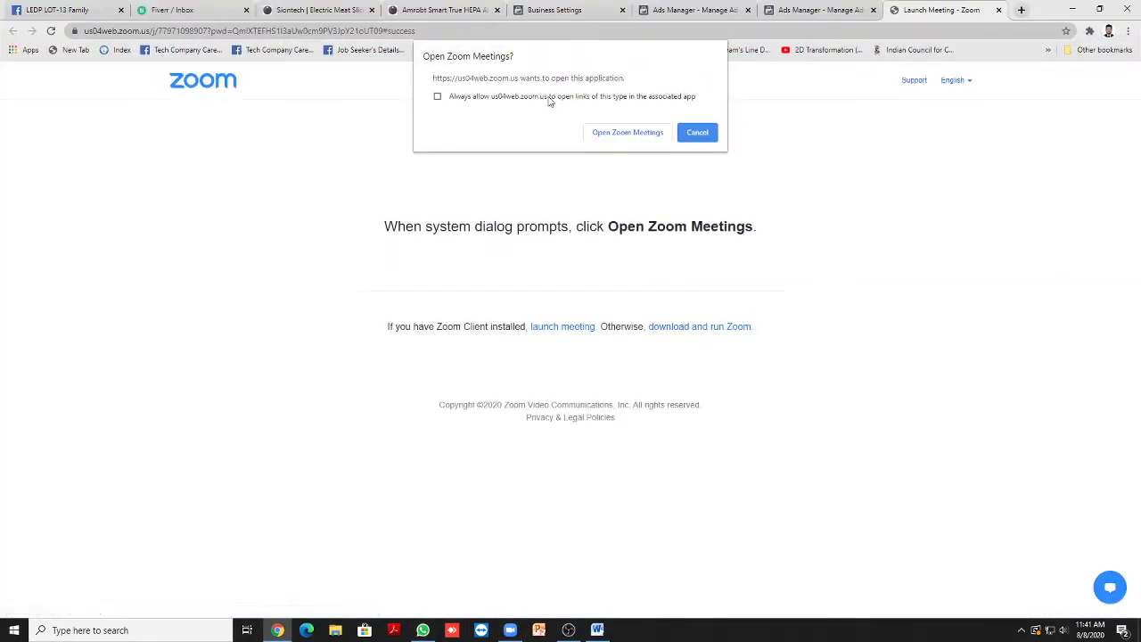
{"action": "left_click", "coordinate": [607, 134]}
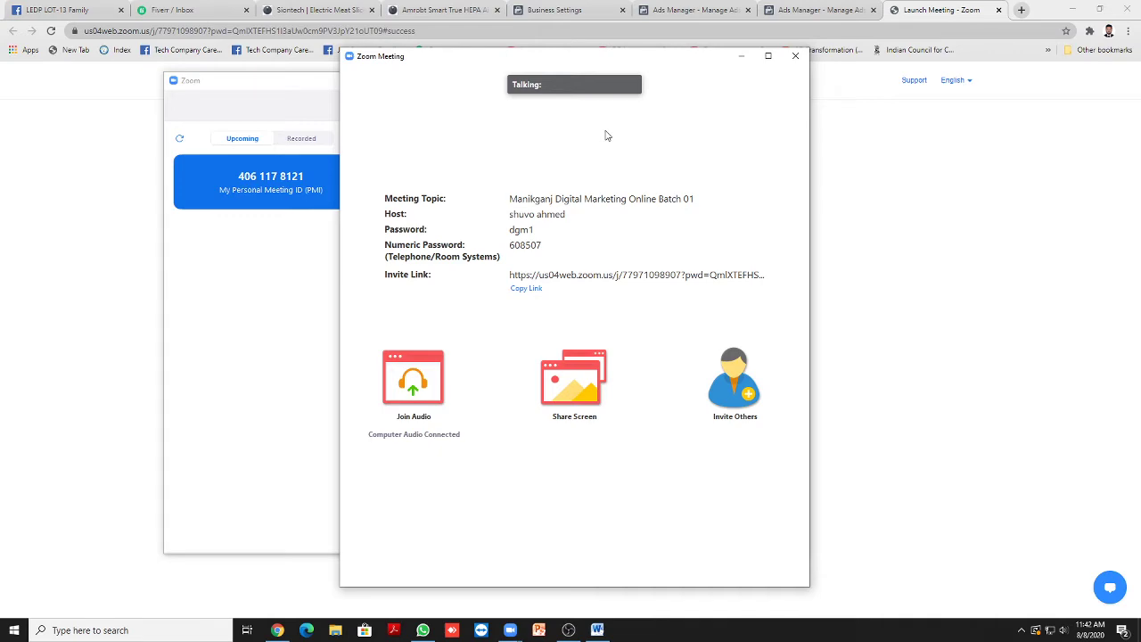
{"action": "left_click", "coordinate": [660, 565]}
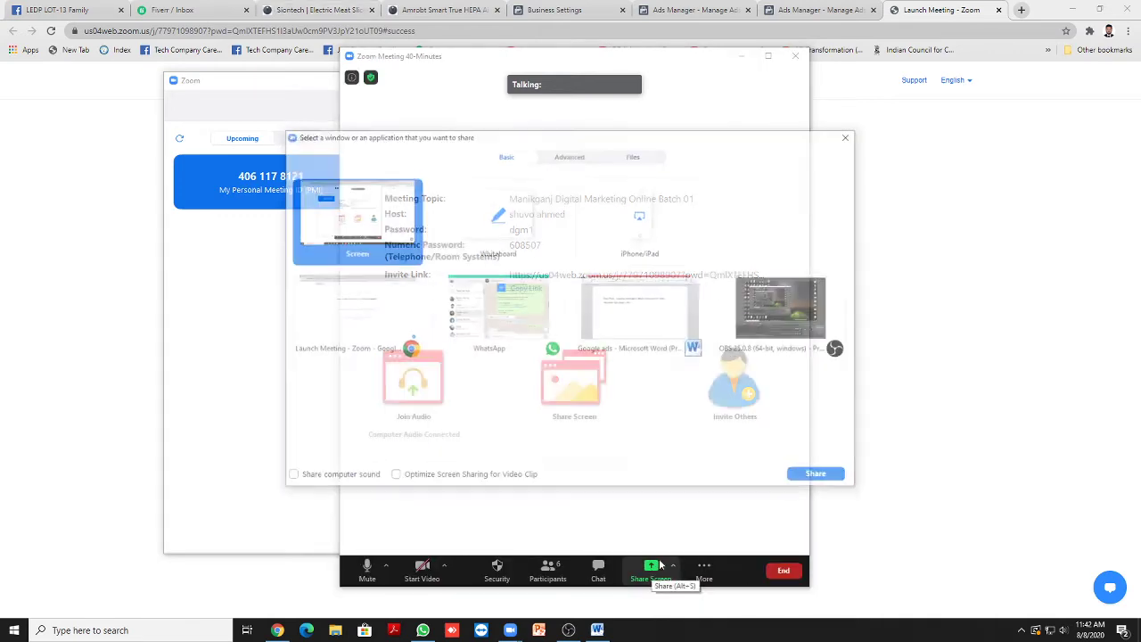
{"action": "left_click", "coordinate": [815, 476]}
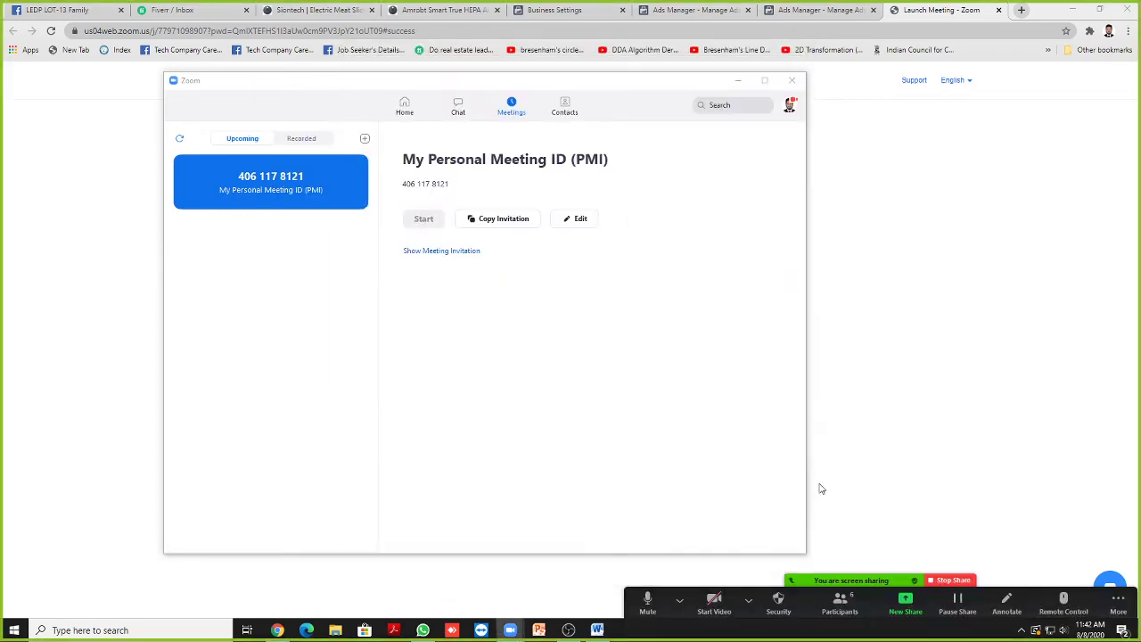
Step: Close the Zoom launch page and minimize the Zoom, browser and WhatsApp windows to return to the Word document
{"action": "left_click", "coordinate": [737, 80]}
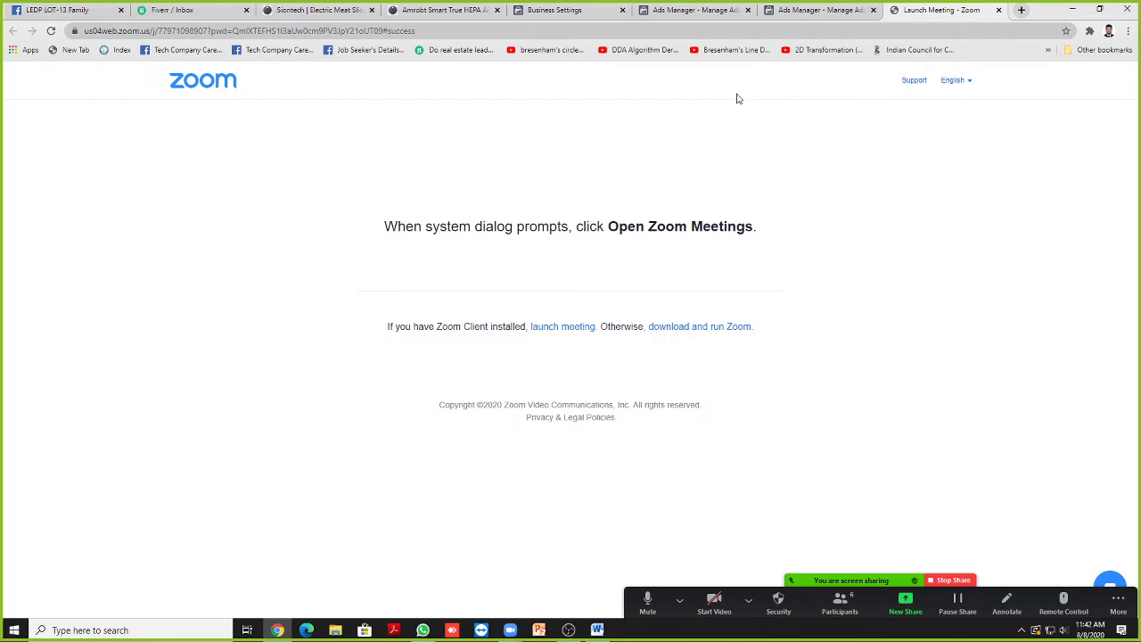
{"action": "left_click", "coordinate": [999, 10]}
{"action": "left_click", "coordinate": [1072, 10]}
{"action": "mouse_move", "coordinate": [859, 613]}
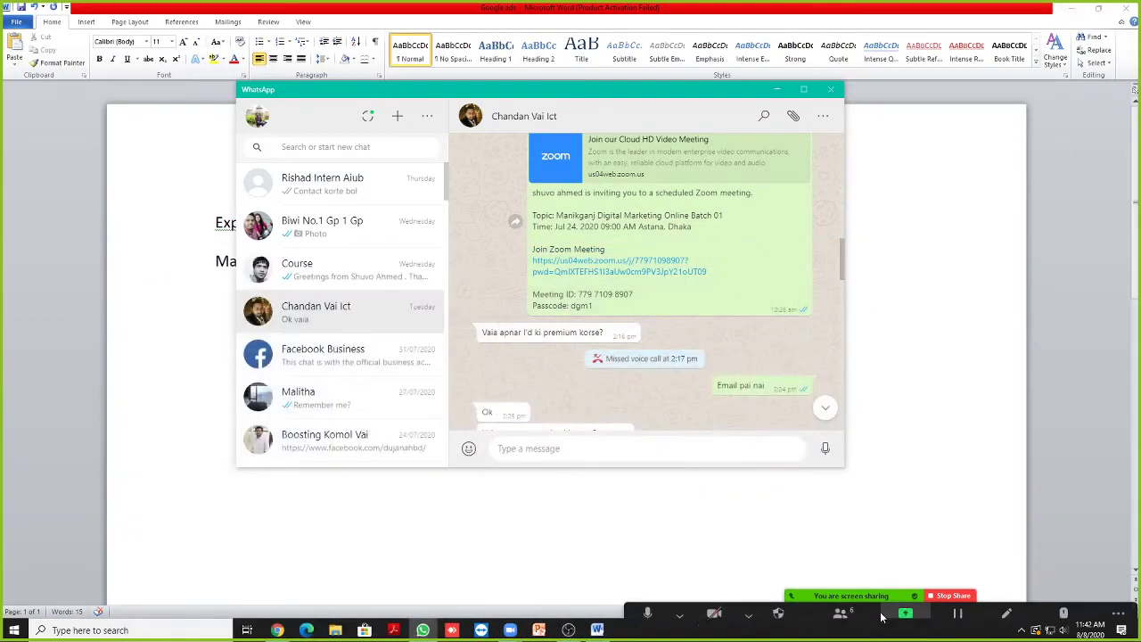
{"action": "left_click", "coordinate": [776, 89]}
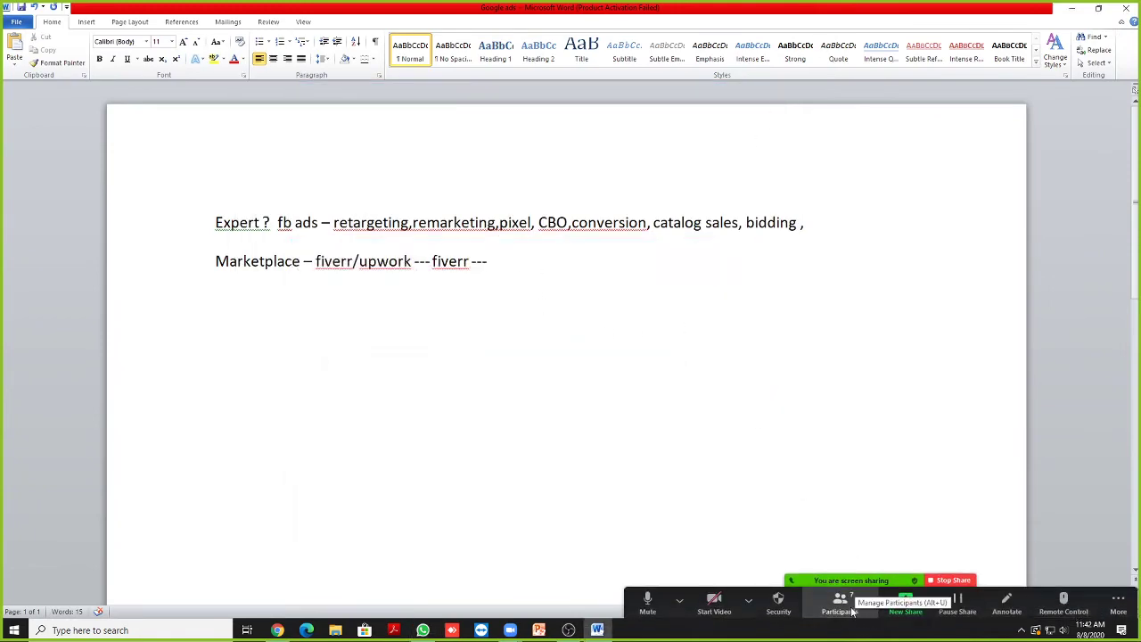
Step: Check the Zoom participants list, placing it beside the text, and minimize it
{"action": "left_click", "coordinate": [840, 602]}
{"action": "left_click_drag", "start_coordinate": [594, 211], "coordinate": [1014, 170]}
{"action": "left_click_drag", "start_coordinate": [1034, 370], "coordinate": [1036, 453]}
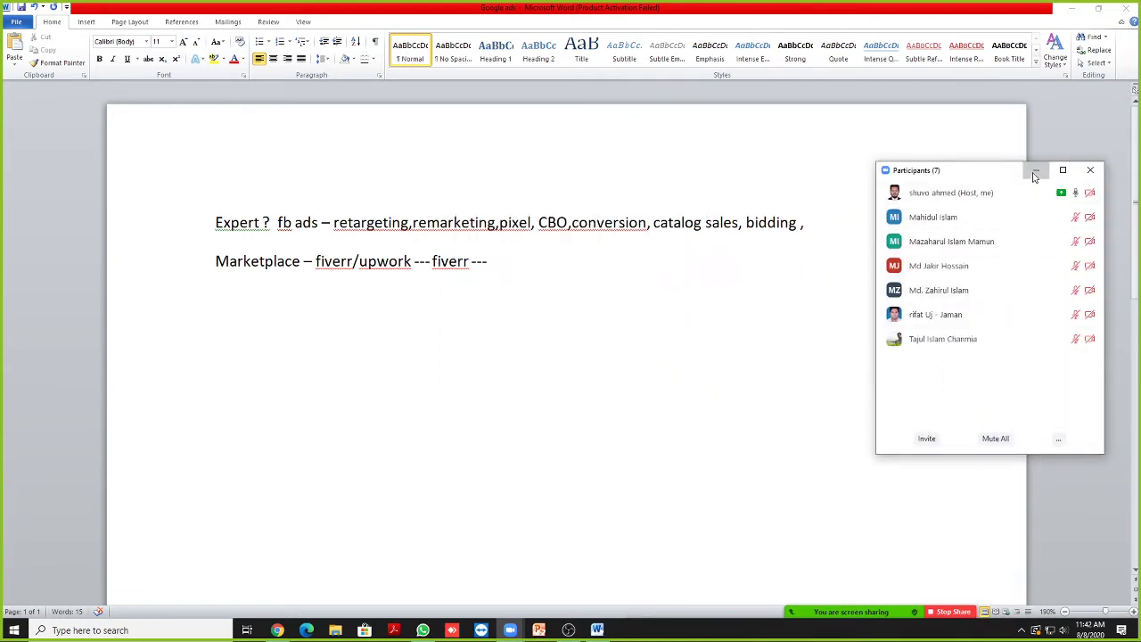
{"action": "left_click", "coordinate": [1035, 171]}
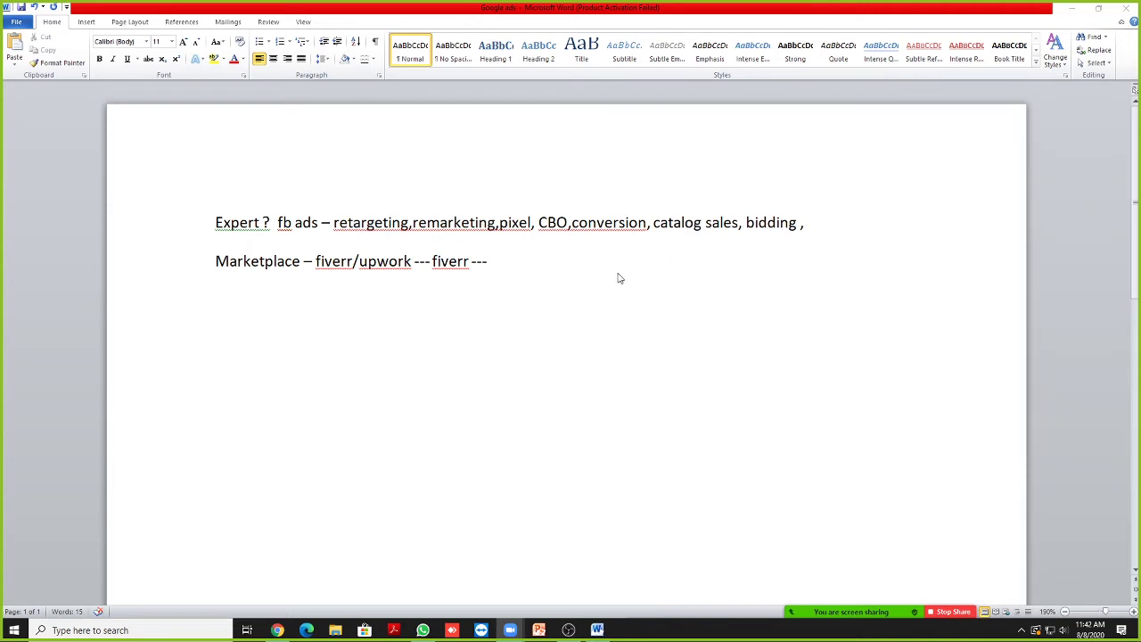
Step: Highlight "conversion", the whole fb ads skill list and the entries of the Marketplace line in turn for the class
{"action": "left_click", "coordinate": [572, 225]}
{"action": "double_click", "coordinate": [572, 225]}
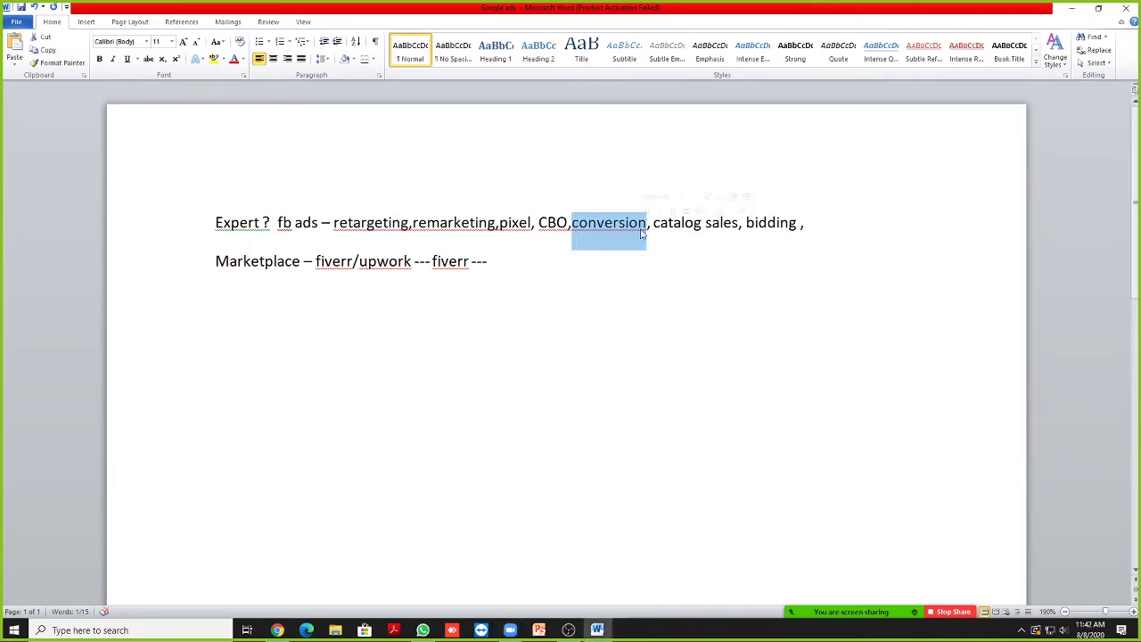
{"action": "left_click", "coordinate": [640, 226]}
{"action": "left_click_drag", "start_coordinate": [647, 227], "coordinate": [574, 227]}
{"action": "left_click", "coordinate": [574, 226]}
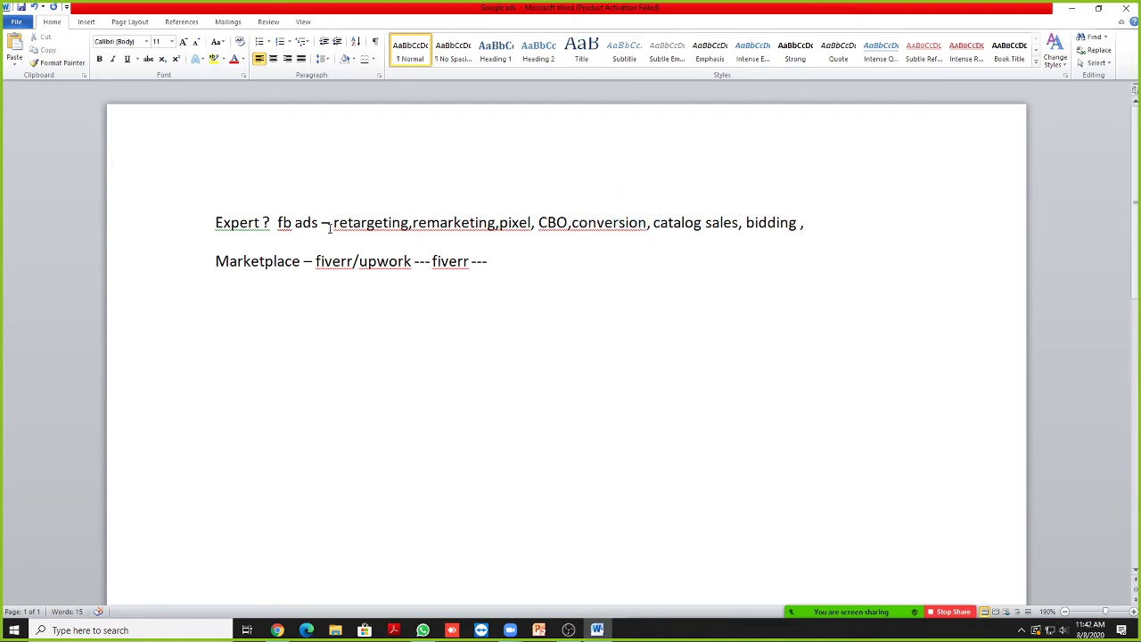
{"action": "left_click_drag", "start_coordinate": [329, 228], "coordinate": [803, 224]}
{"action": "left_click", "coordinate": [808, 223]}
{"action": "left_click_drag", "start_coordinate": [488, 264], "coordinate": [341, 264]}
{"action": "left_click", "coordinate": [326, 264]}
Step: Add the line "B2b lead – Email, Linkedin ," below the Marketplace line
{"action": "left_click", "coordinate": [497, 264]}
{"action": "key", "text": "Return"}
{"action": "type", "text": "B2b"}
{"action": "type", "text": "lead - Email"}
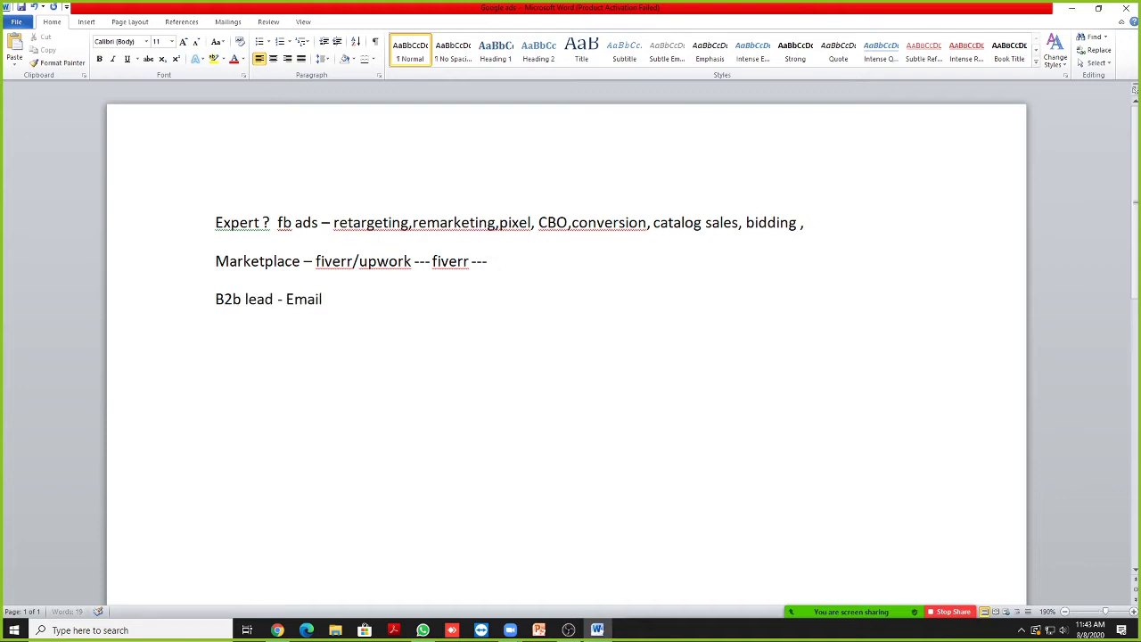
{"action": "type", "text": ", Linkedin ,"}
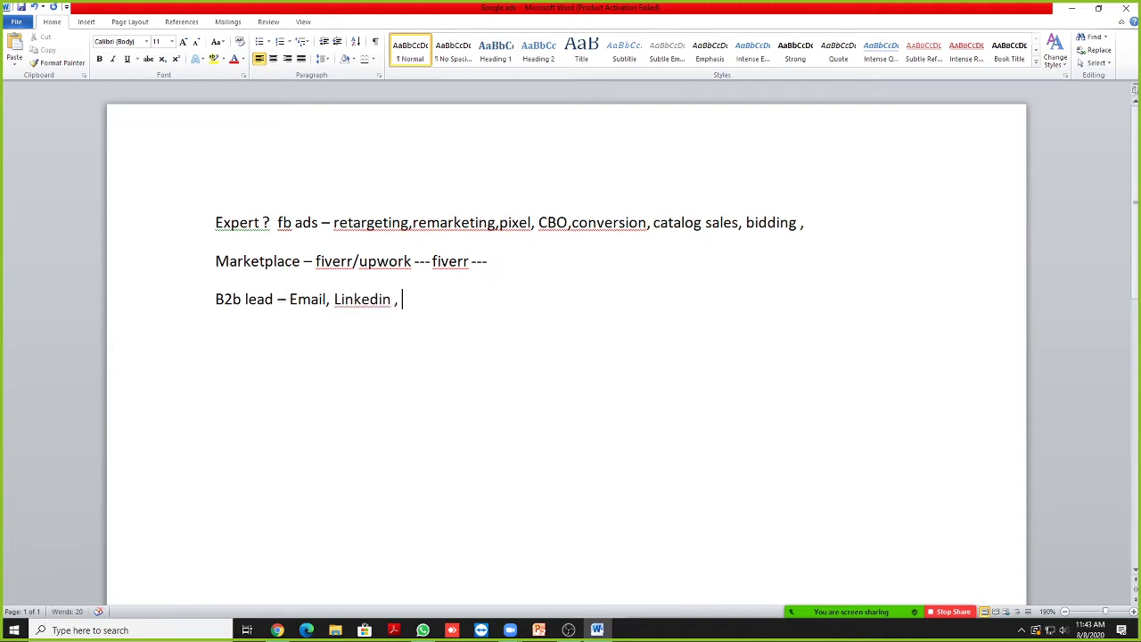
Step: Add the line "SEO – On page seo, off page seo , backlink" below the B2b lead line
{"action": "key", "text": "Return"}
{"action": "type", "text": "SEO"}
{"action": "type", "text": " -"}
{"action": "type", "text": " On page"}
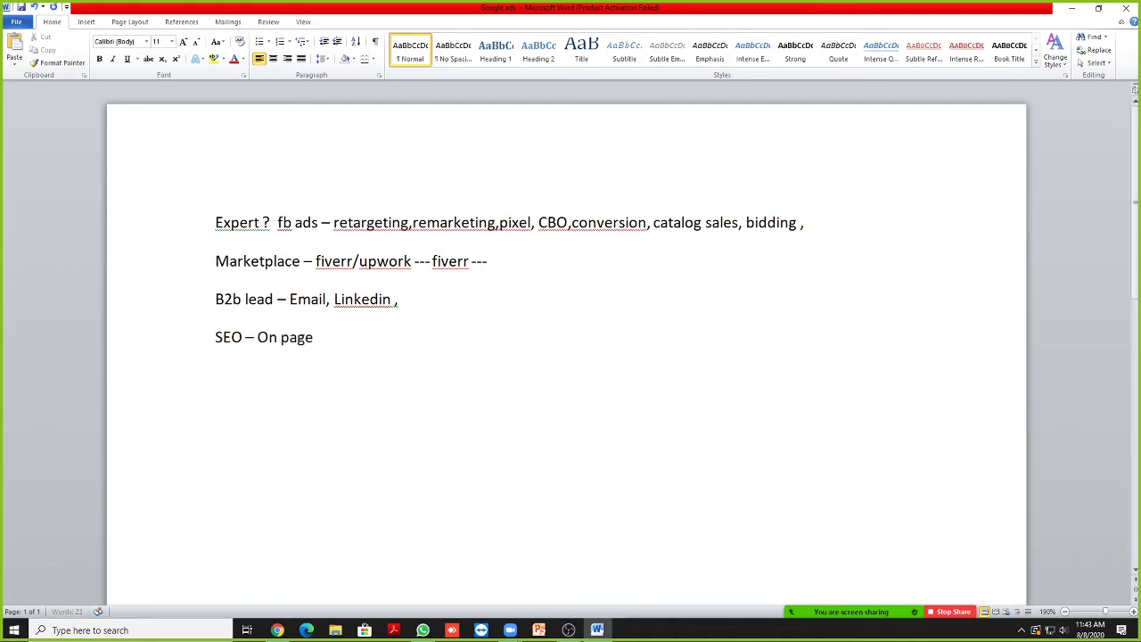
{"action": "type", "text": " seo, off page seo "}
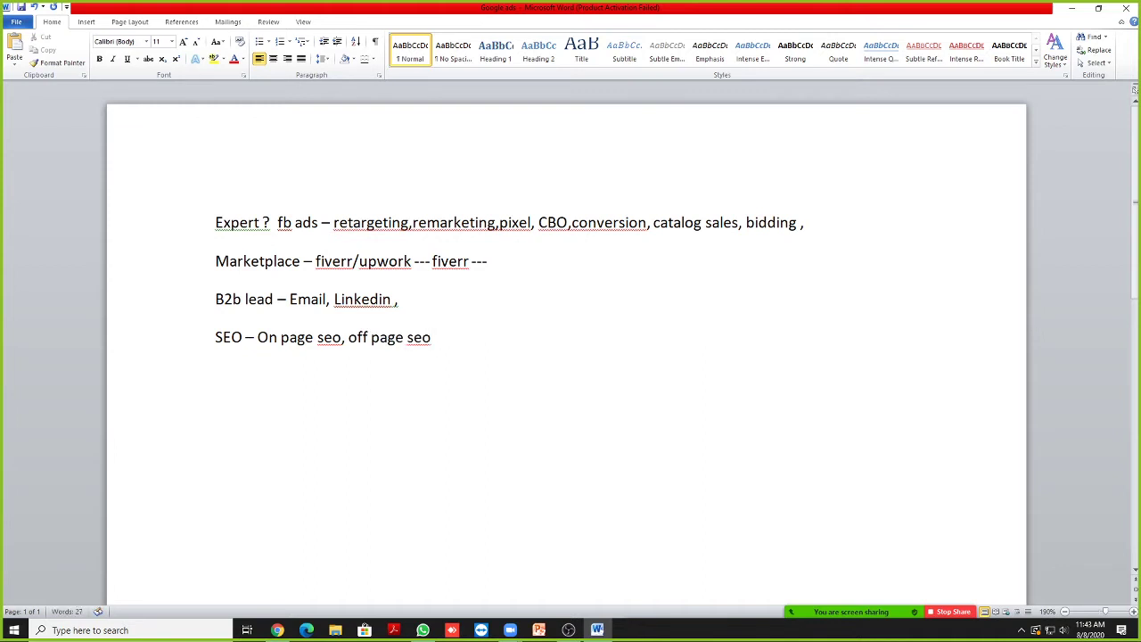
{"action": "type", "text": ", backlink"}
Step: Highlight the whole "SEO – On page seo, off page seo , backlink" line repeatedly while explaining it to the class
{"action": "mouse_move", "coordinate": [512, 343]}
{"action": "left_mouse_down"}
{"action": "mouse_move", "coordinate": [217, 339]}
{"action": "mouse_move", "coordinate": [513, 343]}
{"action": "left_mouse_up"}
{"action": "left_click", "coordinate": [216, 339]}
{"action": "left_click", "coordinate": [511, 339]}
{"action": "left_click", "coordinate": [216, 340]}
{"action": "left_click", "coordinate": [520, 344]}
{"action": "left_click_drag", "start_coordinate": [512, 339], "coordinate": [218, 338]}
{"action": "left_click", "coordinate": [217, 343]}
{"action": "left_click", "coordinate": [504, 340]}
{"action": "left_click", "coordinate": [264, 340]}
{"action": "left_click", "coordinate": [508, 340]}
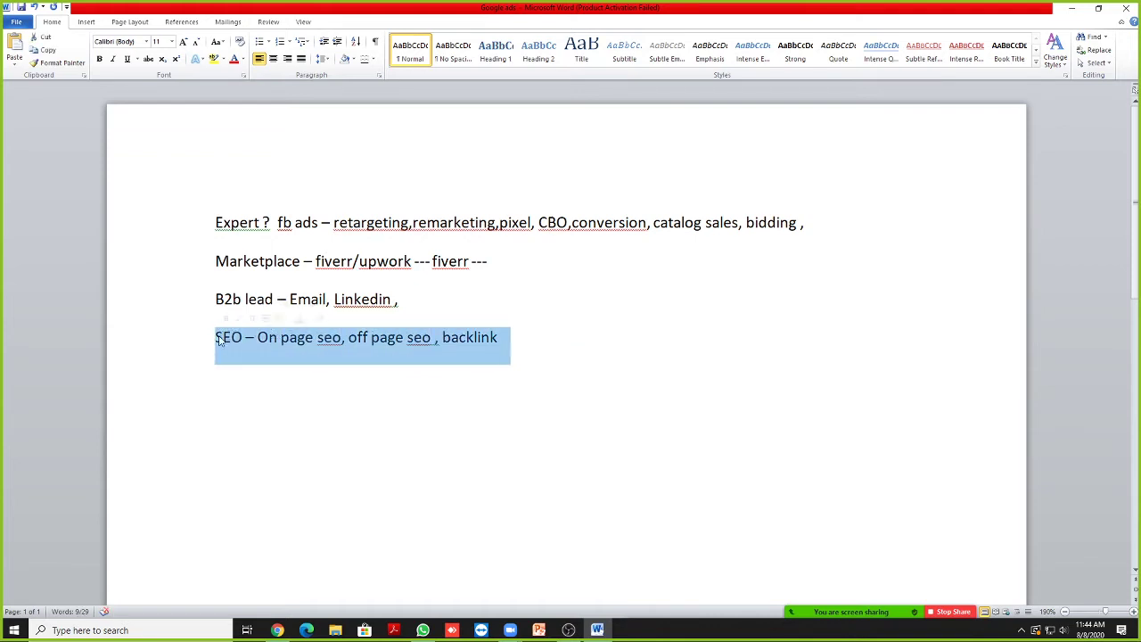
{"action": "left_click", "coordinate": [217, 338]}
{"action": "left_click", "coordinate": [503, 337]}
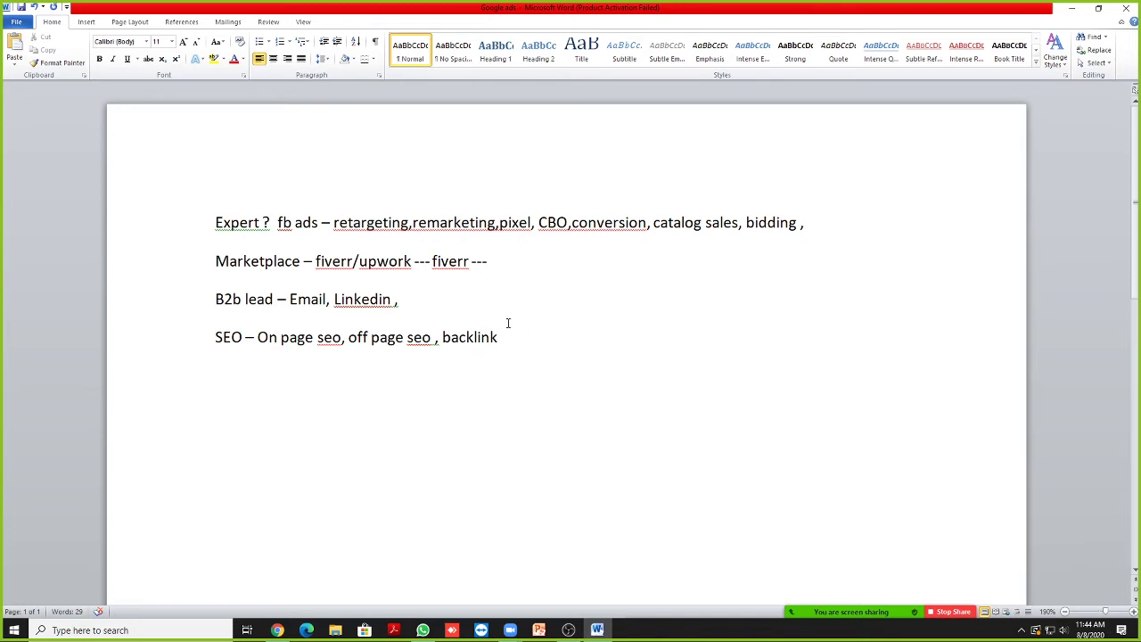
{"action": "scroll", "coordinate": [517, 328], "scroll_direction": "down", "scroll_amount": 1}
{"action": "scroll", "coordinate": [527, 331], "scroll_direction": "up", "scroll_amount": 1}
{"action": "mouse_move", "coordinate": [502, 339]}
{"action": "left_mouse_down"}
{"action": "mouse_move", "coordinate": [212, 340]}
{"action": "mouse_move", "coordinate": [501, 340]}
{"action": "left_mouse_up"}
{"action": "left_click", "coordinate": [502, 340]}
{"action": "left_click_drag", "start_coordinate": [512, 339], "coordinate": [234, 330]}
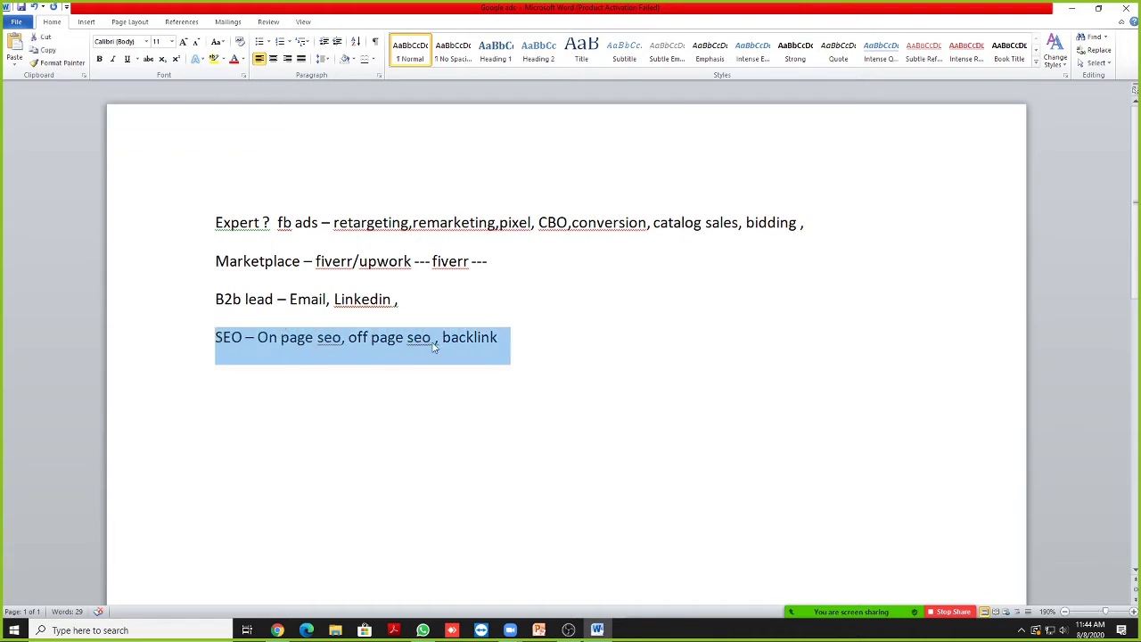
{"action": "left_click", "coordinate": [512, 337]}
{"action": "left_click_drag", "start_coordinate": [512, 337], "coordinate": [215, 339]}
{"action": "left_click", "coordinate": [217, 339]}
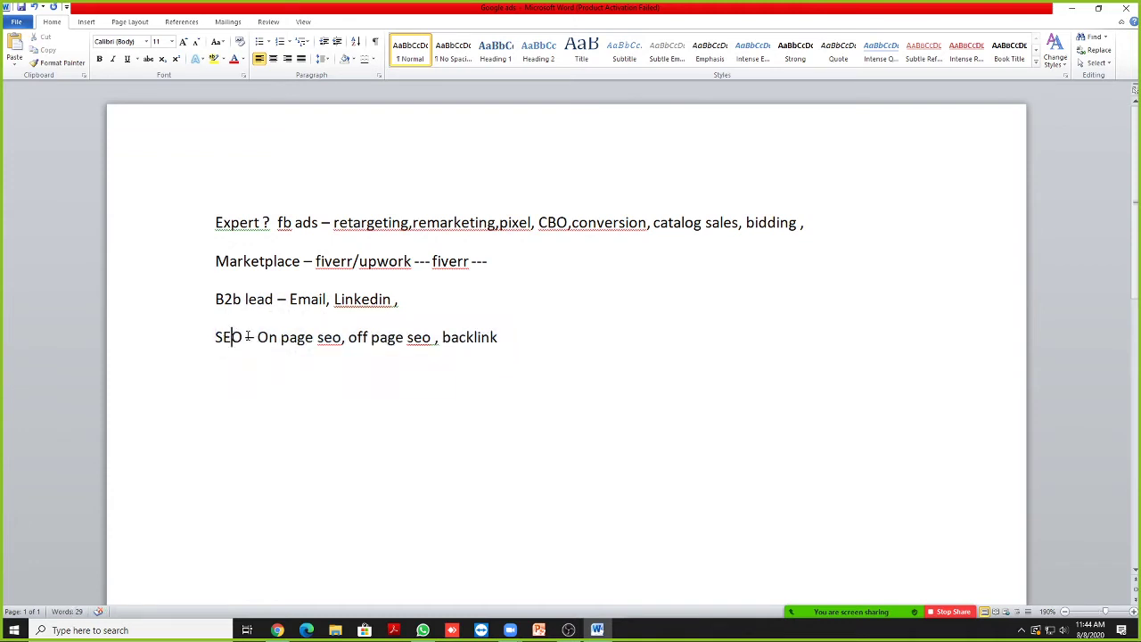
Step: Add the line "SEARCH ENGINE MARKETING ---- Google" below the SEO line
{"action": "left_click", "coordinate": [528, 339]}
{"action": "key", "text": "Return"}
{"action": "type", "text": "SEARCH "}
{"action": "type", "text": "ARCH EN"}
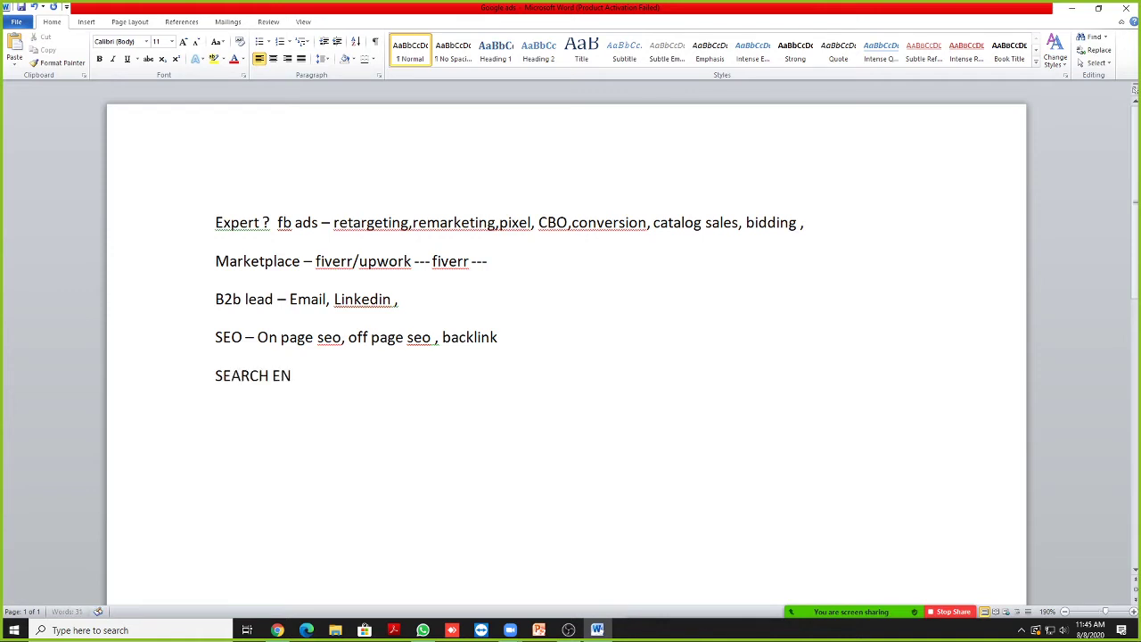
{"action": "type", "text": "GINE MARKETING"}
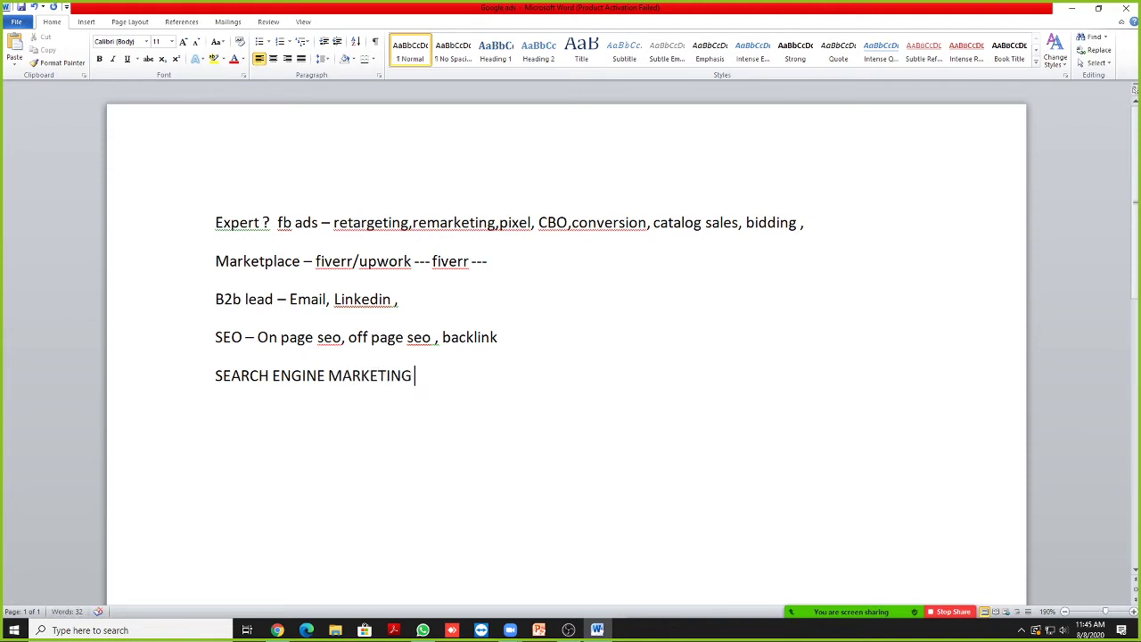
{"action": "type", "text": " --- gOOGLE"}
Step: Add the lines "Google ads – search /cpc || paid" and "SEO" below the search engine marketing line
{"action": "key", "text": "Return"}
{"action": "type", "text": "Google ad"}
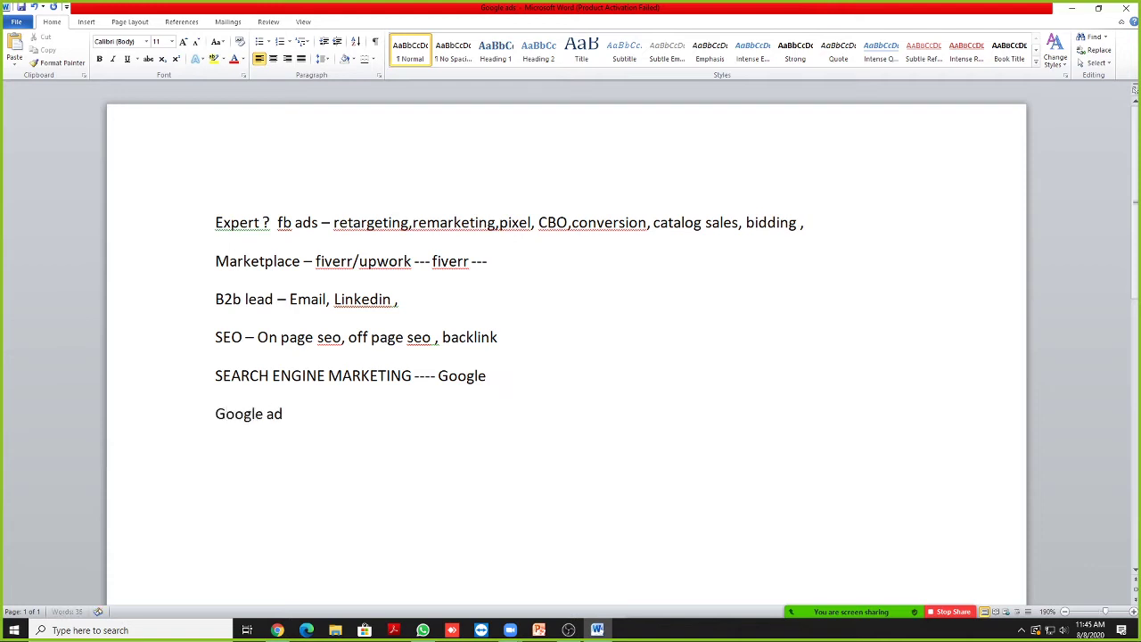
{"action": "type", "text": "s - search /cpc"}
{"action": "type", "text": "|| paid"}
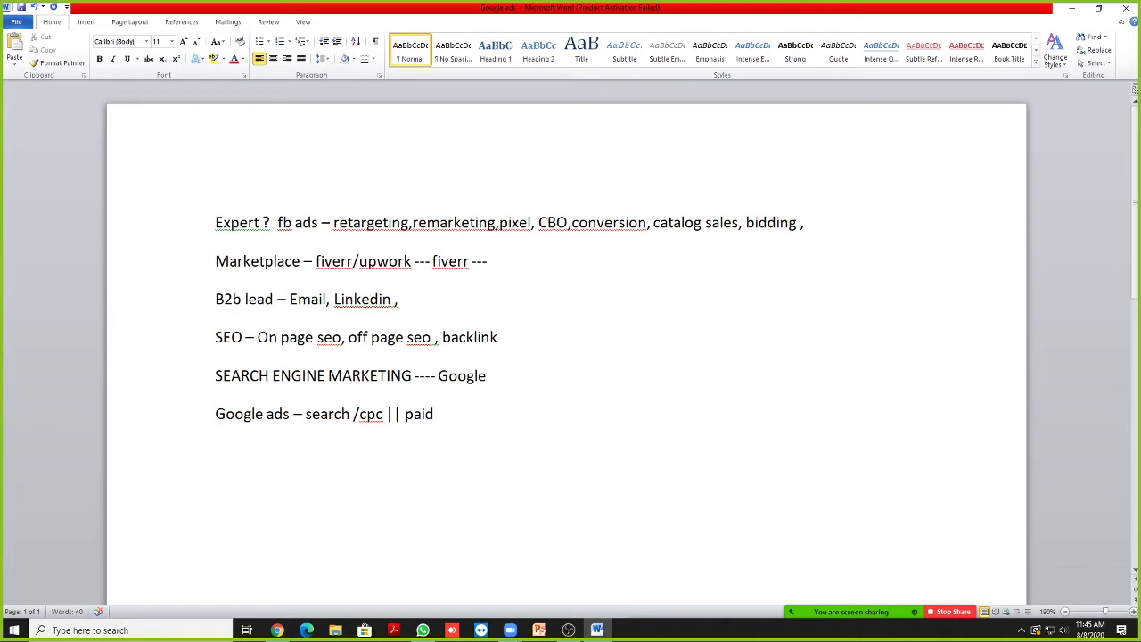
{"action": "key", "text": "Return"}
{"action": "type", "text": "SEO"}
Step: Highlight the Google ads line, the last SEO line and the whole search engine marketing block in turn for the class
{"action": "left_click_drag", "start_coordinate": [447, 416], "coordinate": [234, 406]}
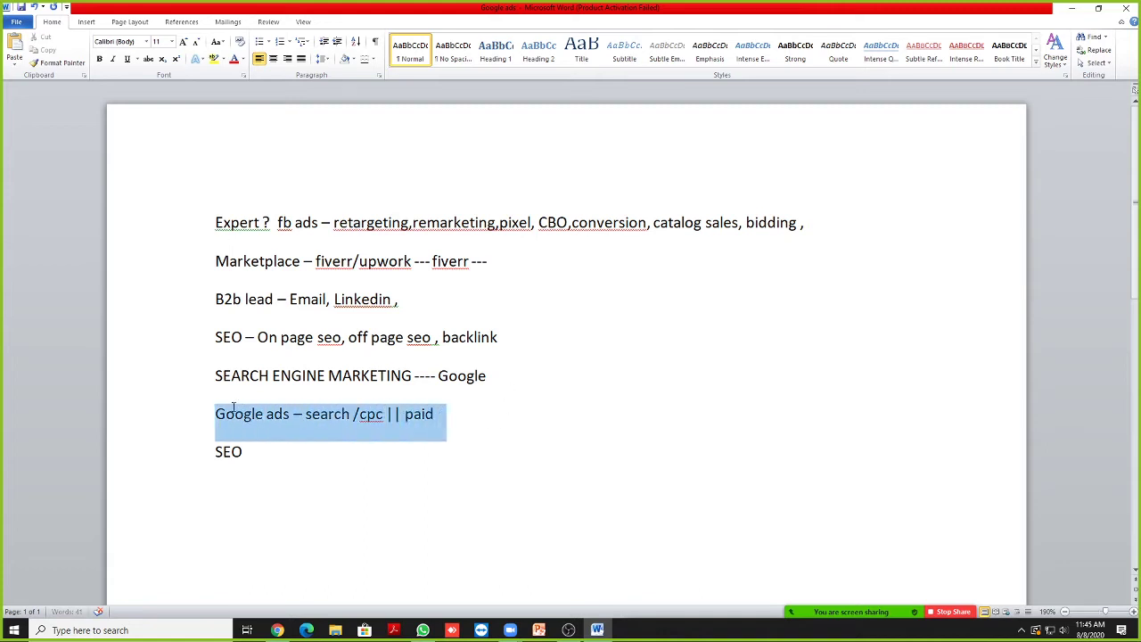
{"action": "left_click", "coordinate": [212, 415]}
{"action": "left_click_drag", "start_coordinate": [246, 451], "coordinate": [214, 451]}
{"action": "left_click", "coordinate": [434, 418]}
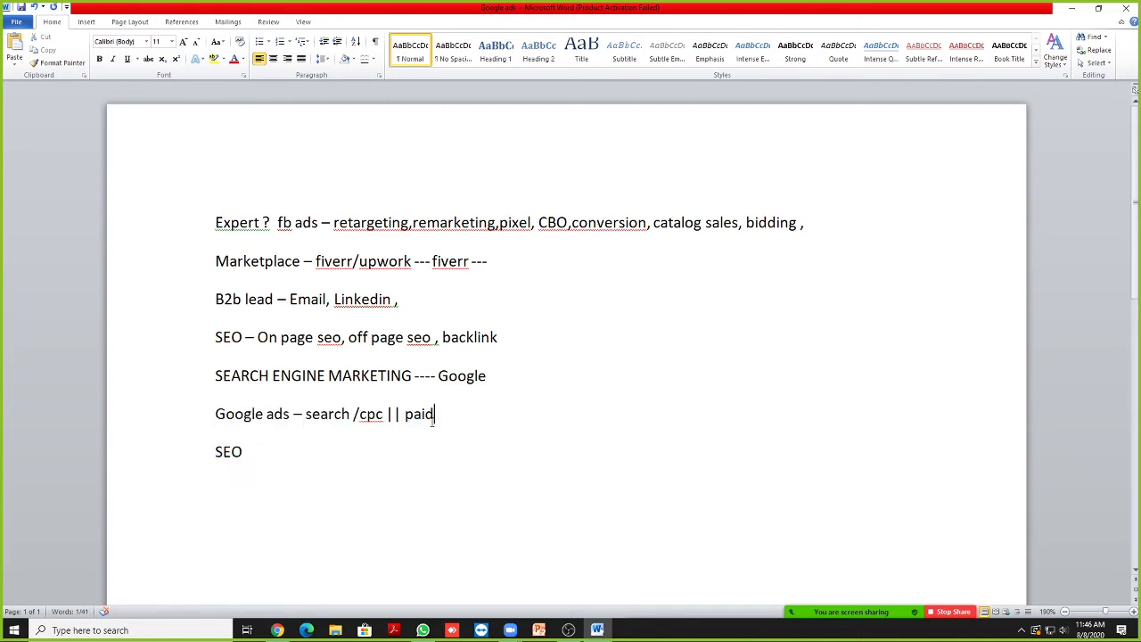
{"action": "left_click", "coordinate": [254, 448]}
{"action": "left_click_drag", "start_coordinate": [216, 375], "coordinate": [260, 451]}
{"action": "left_click", "coordinate": [260, 451]}
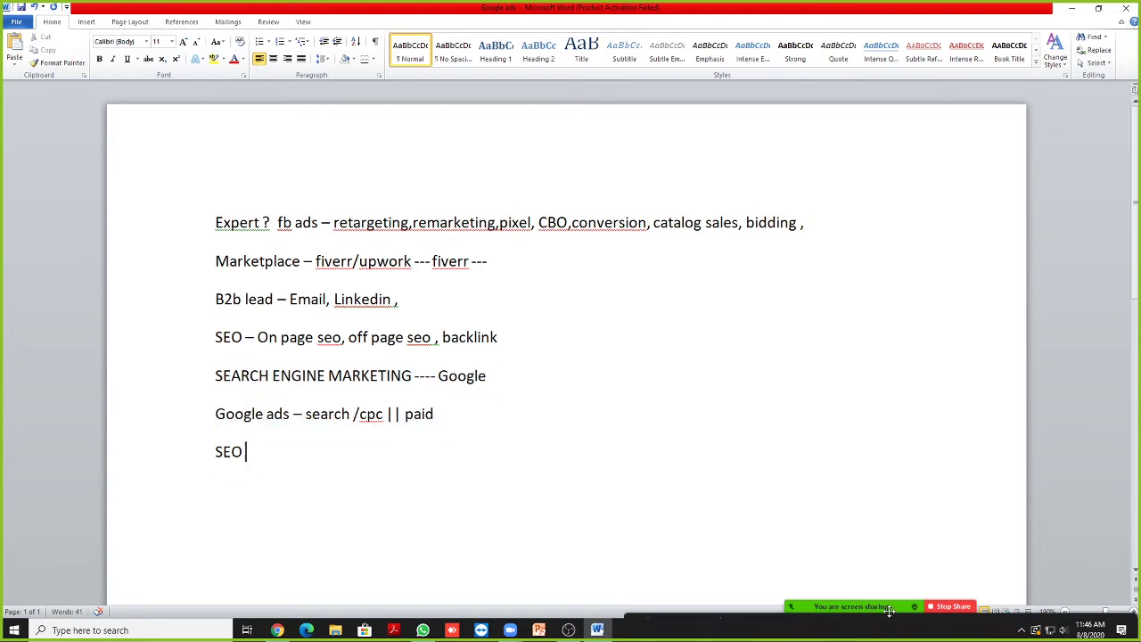
Step: Bring up the Zoom participants list, set the speaker volume to 20, and minimize the list again
{"action": "left_click", "coordinate": [841, 604]}
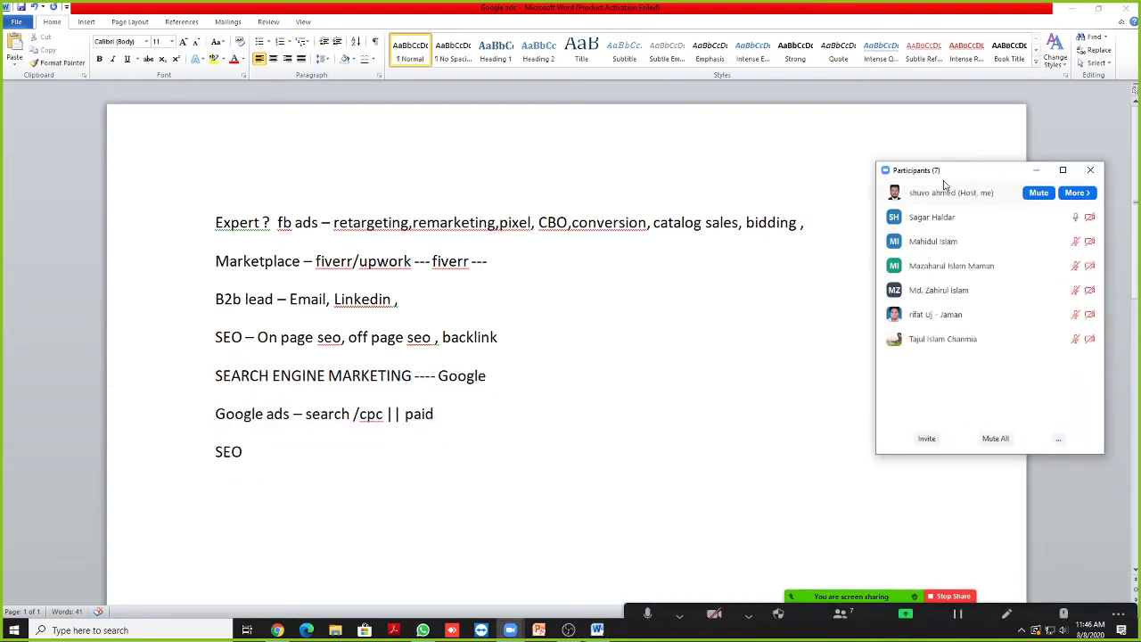
{"action": "mouse_move", "coordinate": [968, 176]}
{"action": "left_mouse_down"}
{"action": "mouse_move", "coordinate": [970, 166]}
{"action": "mouse_move", "coordinate": [960, 187]}
{"action": "left_mouse_up"}
{"action": "left_click", "coordinate": [1064, 631]}
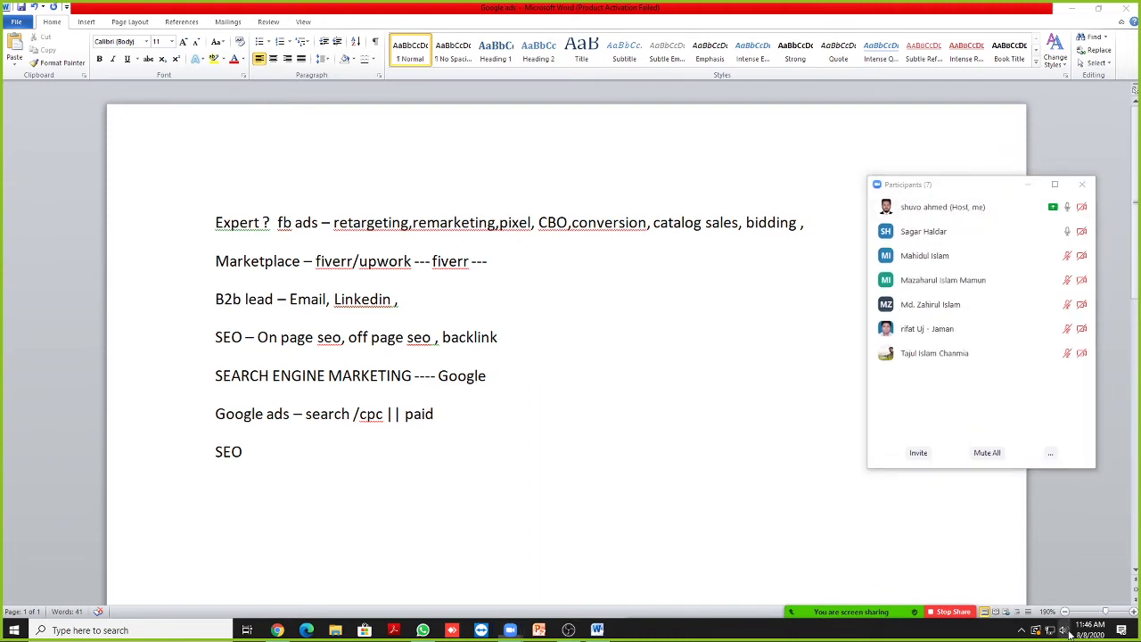
{"action": "left_click_drag", "start_coordinate": [990, 602], "coordinate": [997, 603]}
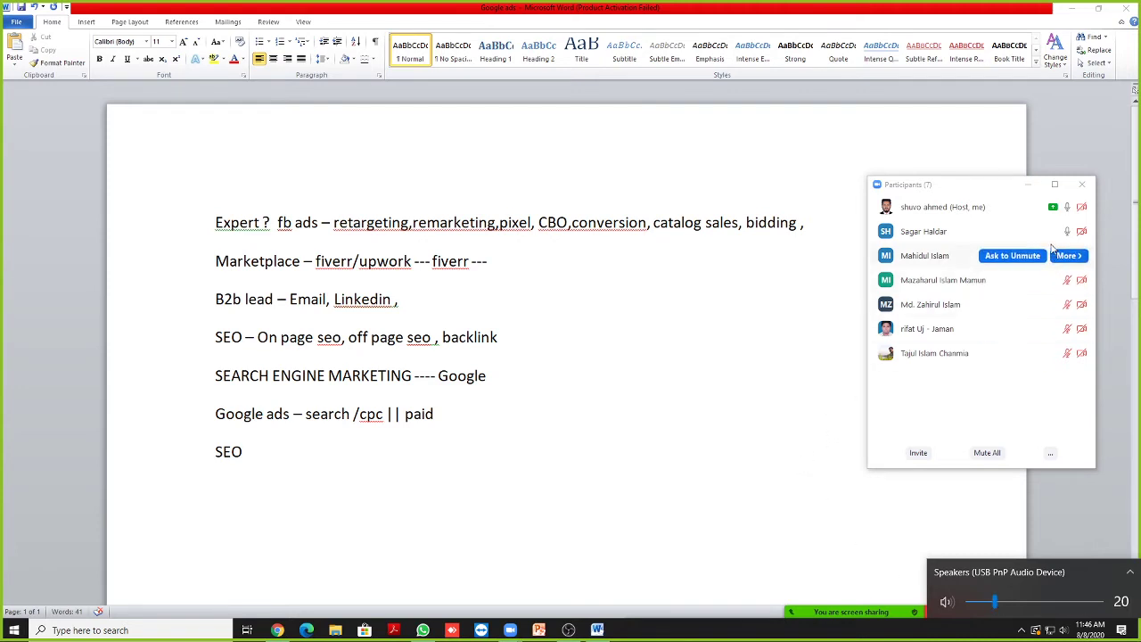
{"action": "left_click", "coordinate": [994, 189]}
{"action": "left_click", "coordinate": [1027, 184]}
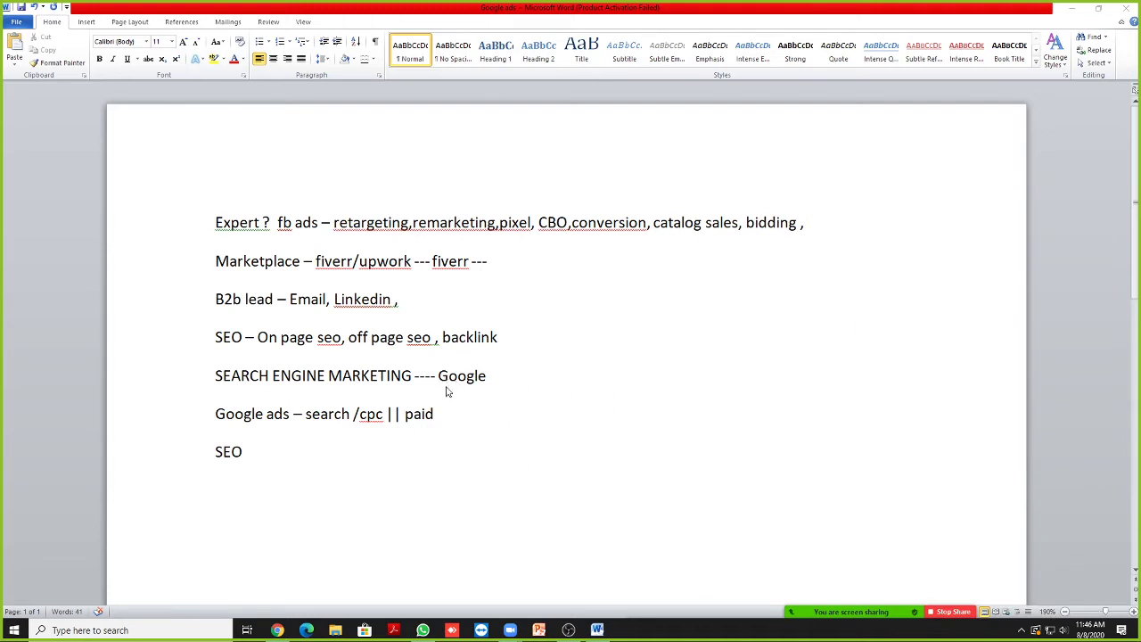
Step: Highlight "backlink", "On page seo" and "off page seo" in turn for the class
{"action": "double_click", "coordinate": [446, 339]}
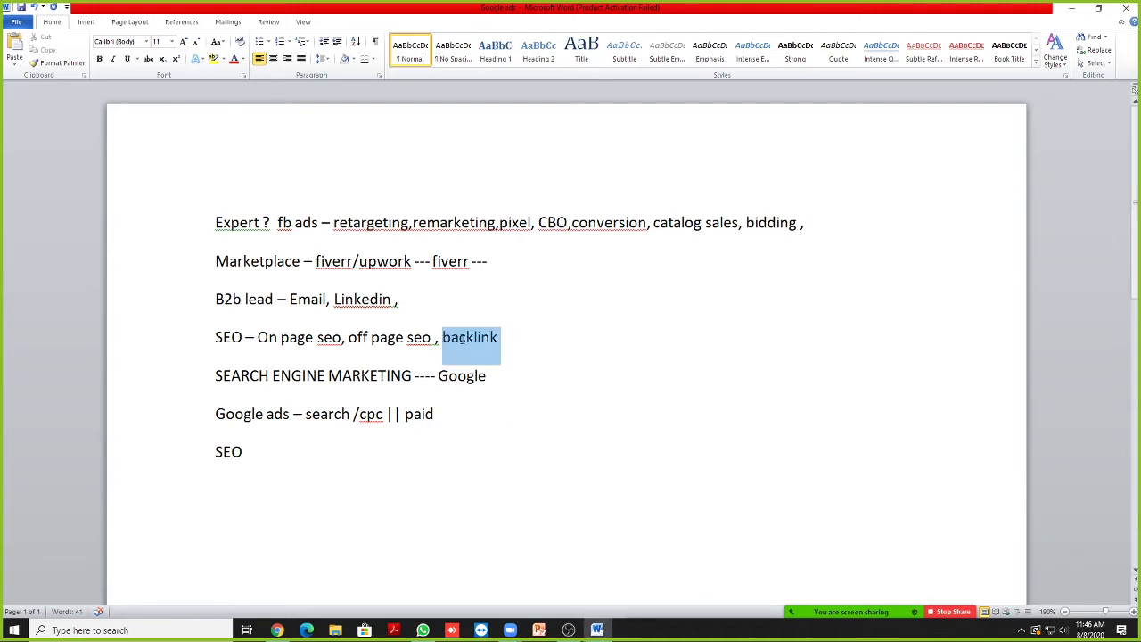
{"action": "key", "text": "End"}
{"action": "left_click_drag", "start_coordinate": [258, 337], "coordinate": [343, 338]}
{"action": "left_click", "coordinate": [345, 339]}
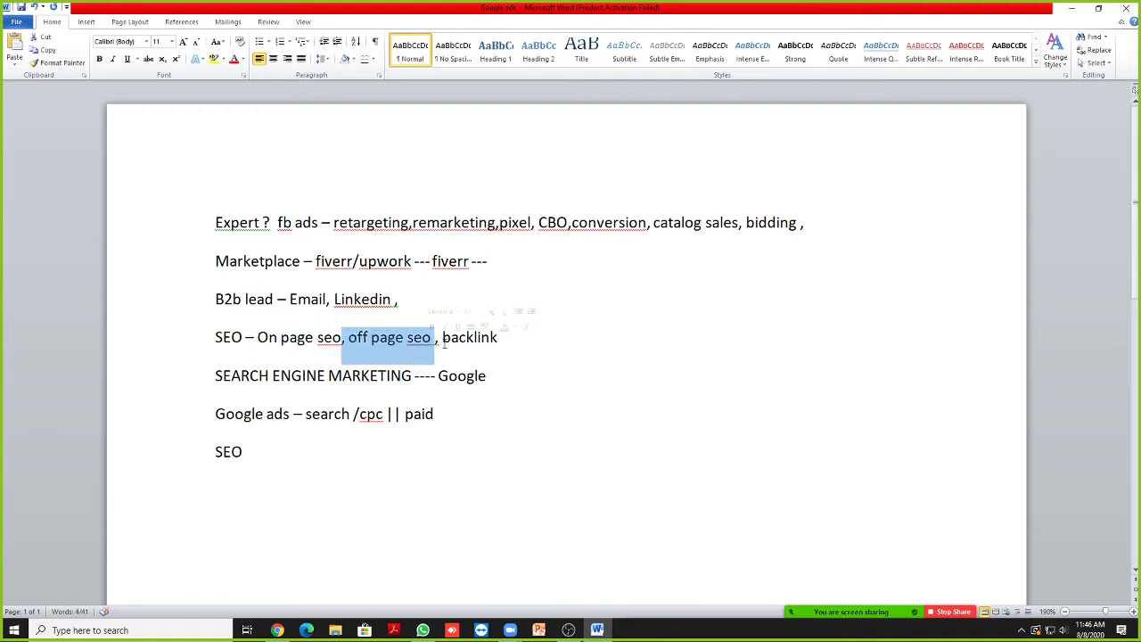
Step: Highlight "backlink" and the first SEO line in turn for the class, ending on "backlink" again
{"action": "left_click_drag", "start_coordinate": [441, 339], "coordinate": [507, 337]}
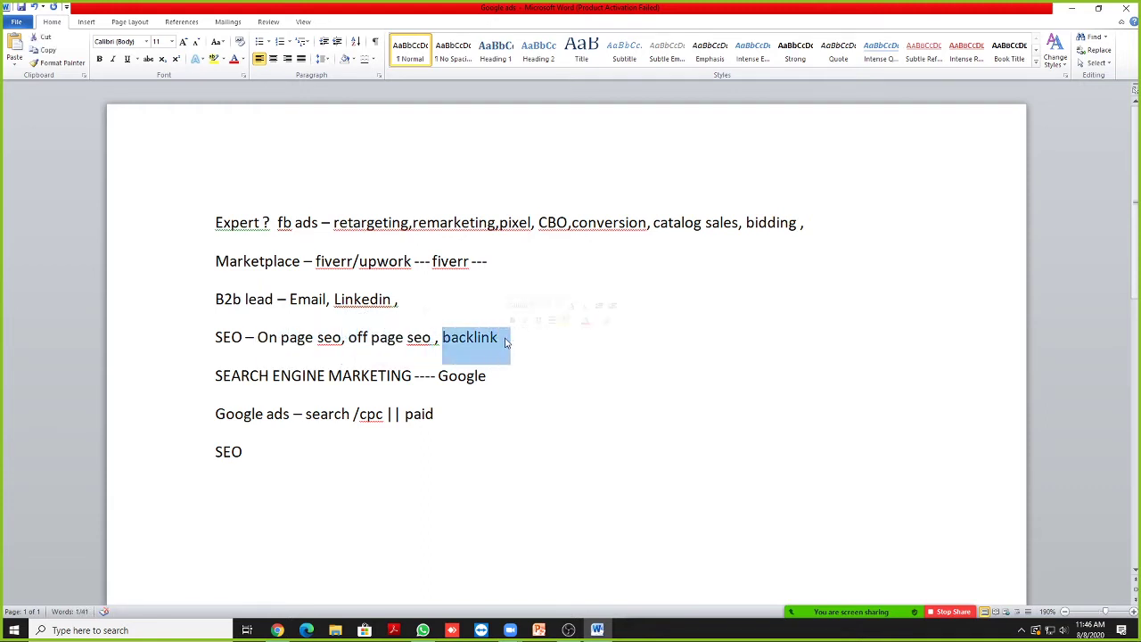
{"action": "left_click", "coordinate": [500, 337]}
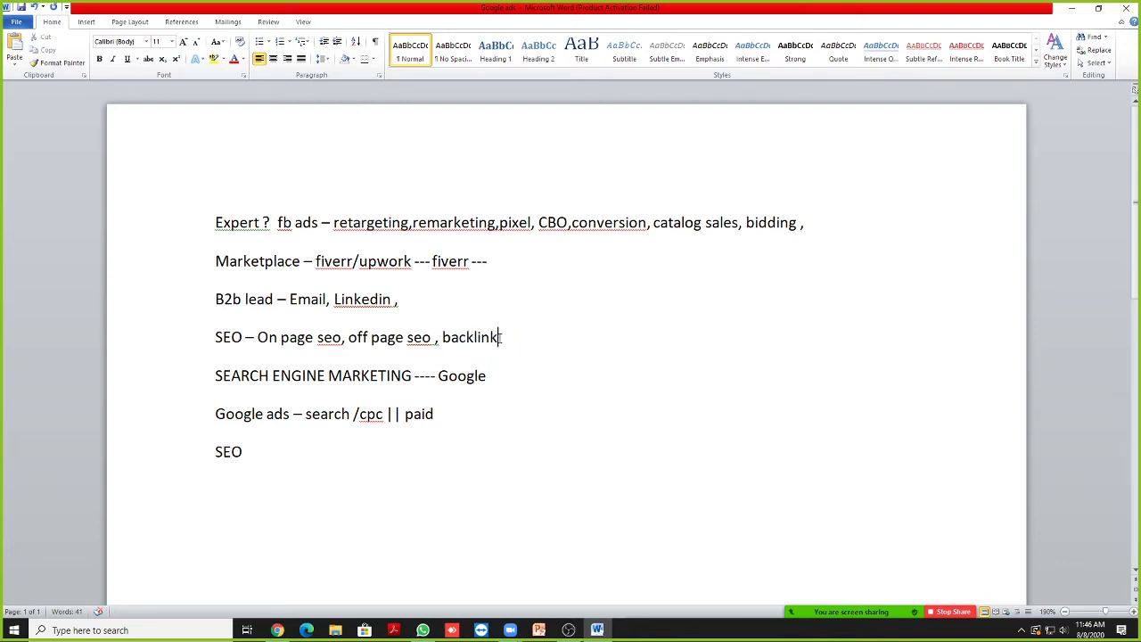
{"action": "left_click_drag", "start_coordinate": [500, 337], "coordinate": [225, 337]}
{"action": "left_click", "coordinate": [461, 346]}
{"action": "left_click_drag", "start_coordinate": [443, 338], "coordinate": [513, 340]}
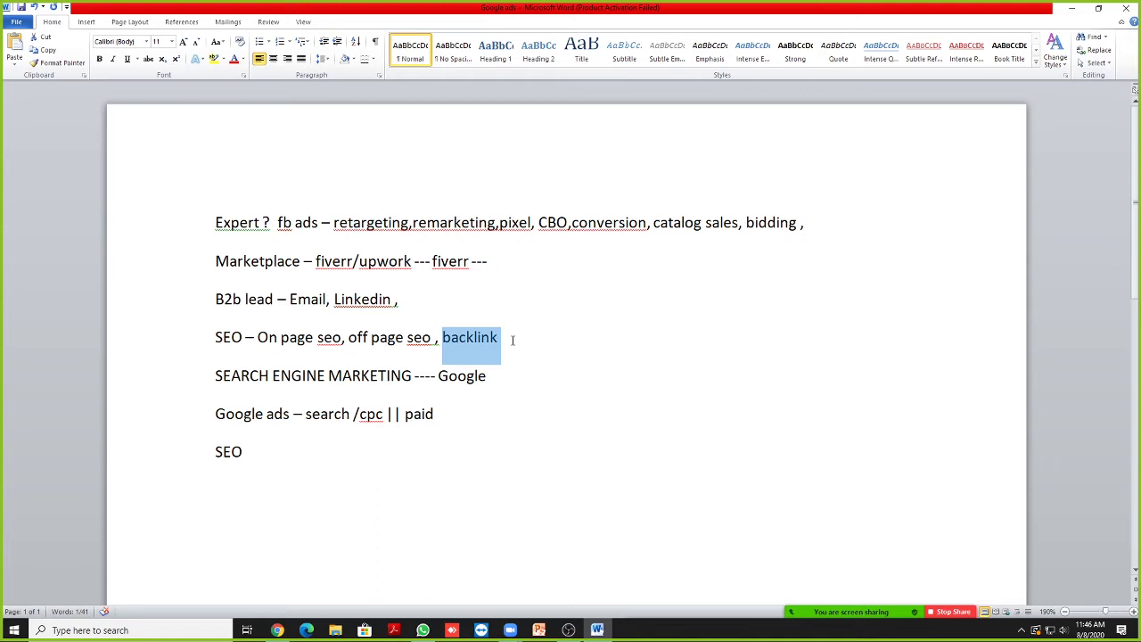
{"action": "left_click", "coordinate": [512, 340]}
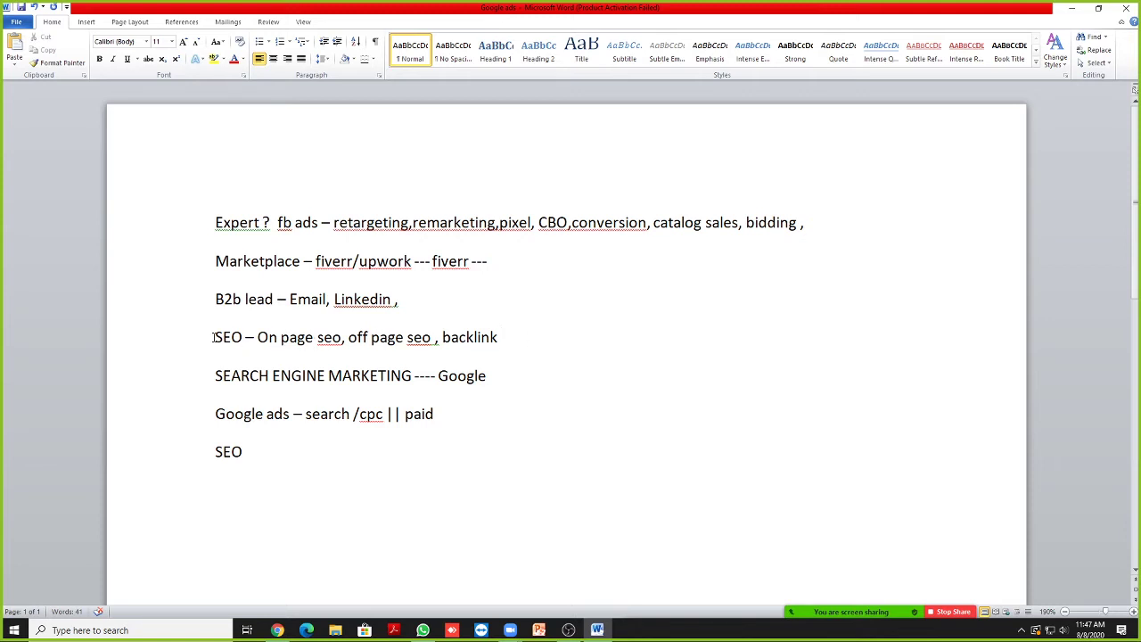
Step: Highlight the whole line "SEO – On page seo, off page seo , backlink" repeatedly for the class
{"action": "mouse_move", "coordinate": [213, 337]}
{"action": "left_mouse_down"}
{"action": "mouse_move", "coordinate": [317, 339]}
{"action": "mouse_move", "coordinate": [213, 337]}
{"action": "left_mouse_up"}
{"action": "left_click", "coordinate": [504, 337], "text": "shift"}
{"action": "left_click", "coordinate": [507, 339]}
{"action": "left_click_drag", "start_coordinate": [504, 339], "coordinate": [214, 337]}
{"action": "left_click", "coordinate": [214, 337]}
{"action": "left_click", "coordinate": [504, 337]}
{"action": "left_click_drag", "start_coordinate": [505, 337], "coordinate": [216, 339]}
{"action": "left_click", "coordinate": [222, 339]}
Step: Highlight the on-page and off-page SEO terms, including "backlink", on the first SEO line while explaining them
{"action": "left_click_drag", "start_coordinate": [258, 339], "coordinate": [426, 339]}
{"action": "left_click", "coordinate": [422, 338]}
{"action": "left_click_drag", "start_coordinate": [258, 338], "coordinate": [500, 339]}
{"action": "left_click", "coordinate": [431, 339]}
{"action": "left_click", "coordinate": [503, 339]}
{"action": "left_click_drag", "start_coordinate": [504, 338], "coordinate": [273, 333]}
{"action": "left_click", "coordinate": [261, 336]}
{"action": "left_click", "coordinate": [504, 339]}
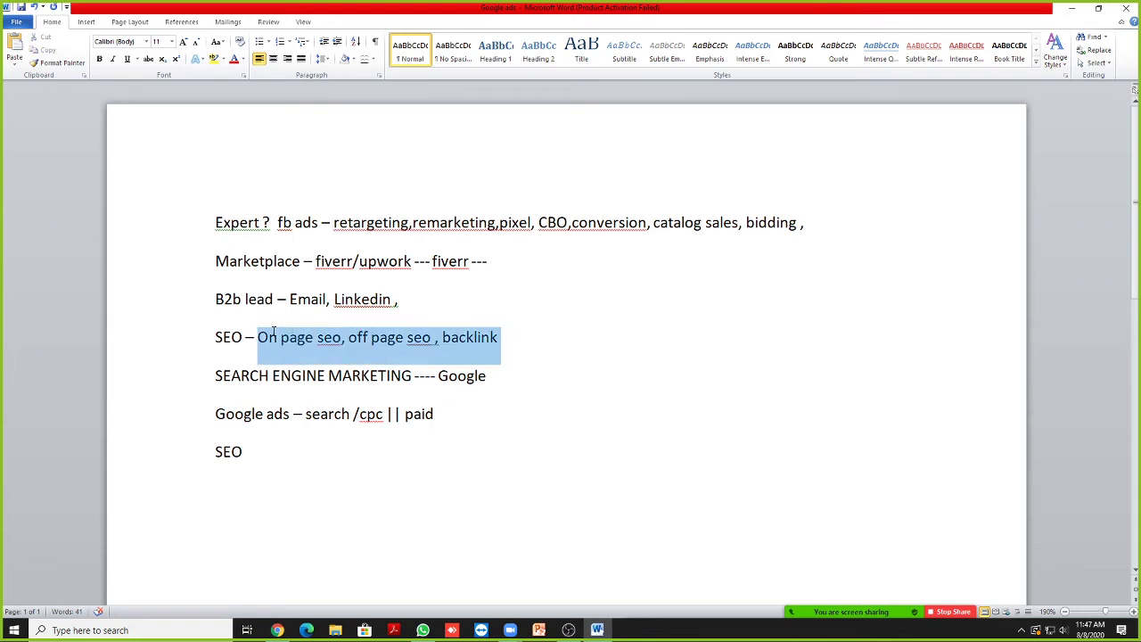
{"action": "left_click", "coordinate": [270, 337]}
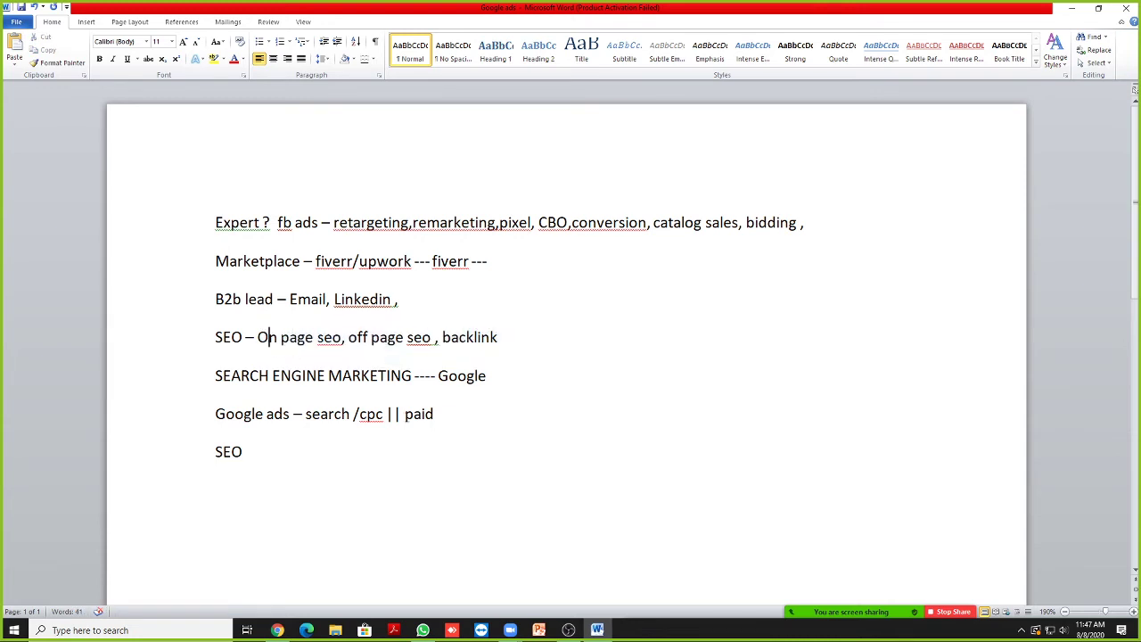
Step: Highlight the notes from the "Expert ?" line down to the Google ads line as a recap
{"action": "scroll", "coordinate": [369, 428], "scroll_direction": "down", "scroll_amount": 2}
{"action": "scroll", "coordinate": [369, 436], "scroll_direction": "up", "scroll_amount": 2}
{"action": "left_click_drag", "start_coordinate": [214, 223], "coordinate": [354, 438]}
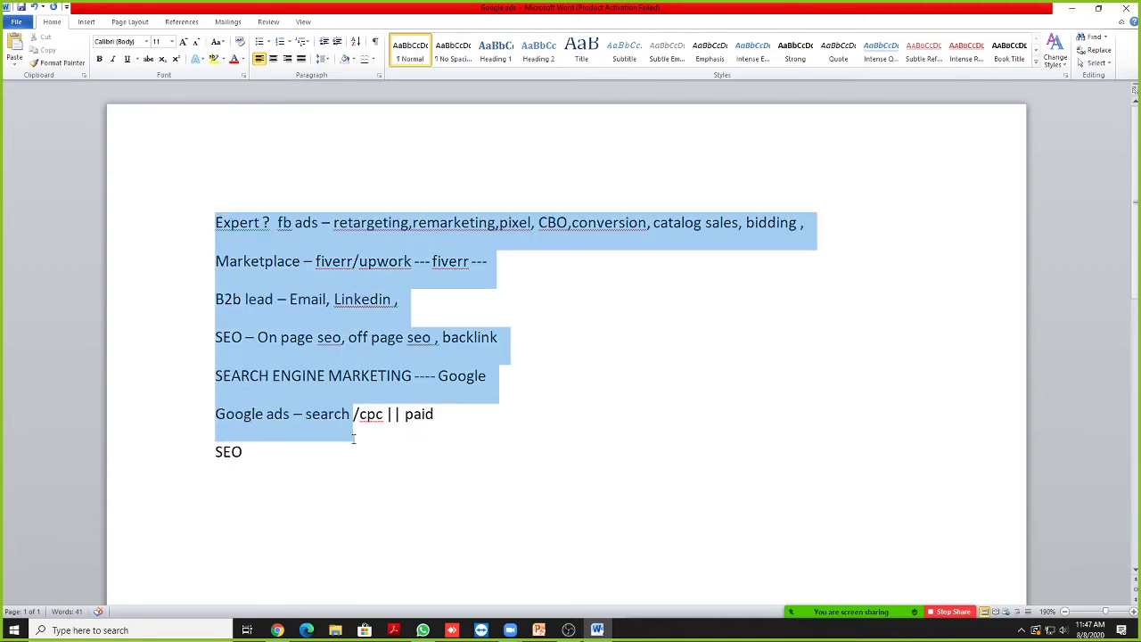
{"action": "left_click", "coordinate": [349, 438]}
{"action": "left_click_drag", "start_coordinate": [448, 414], "coordinate": [198, 229]}
{"action": "left_click", "coordinate": [193, 235]}
{"action": "left_click", "coordinate": [455, 419]}
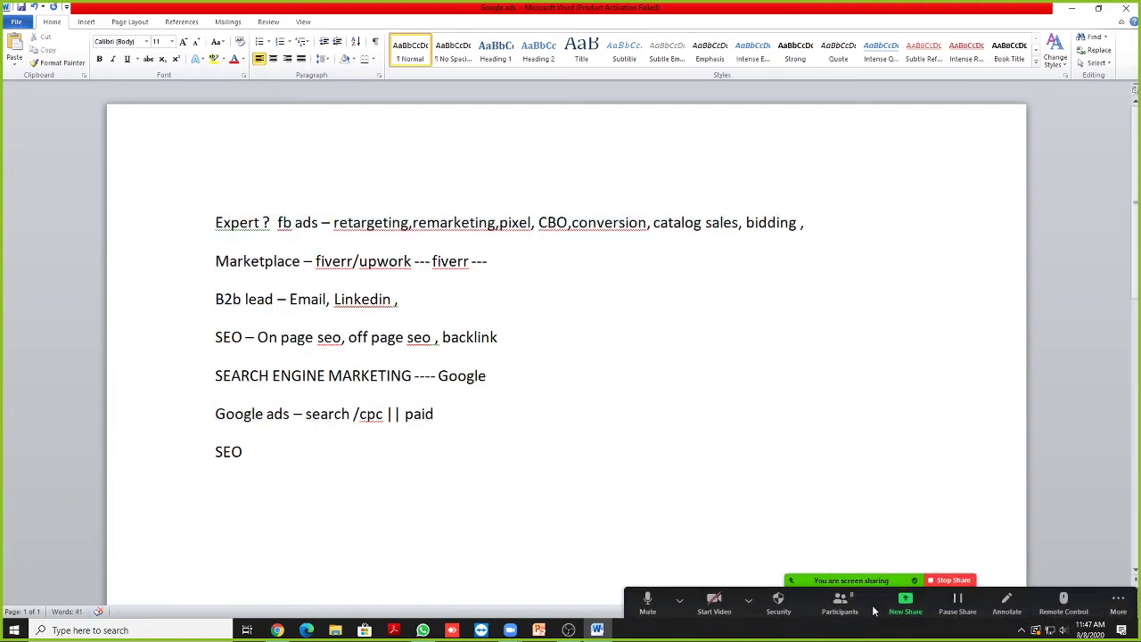
Step: Bring up the Zoom participants list, mute the unmuted participant listed directly below the host, and move the list slightly upward
{"action": "left_click", "coordinate": [847, 606]}
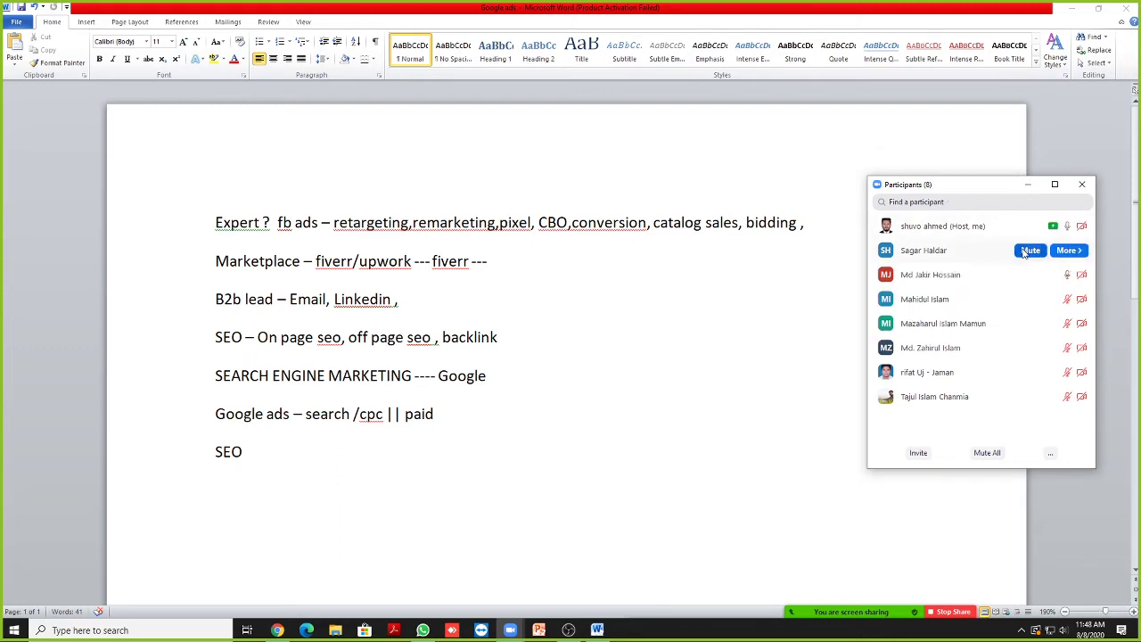
{"action": "left_click", "coordinate": [1024, 252]}
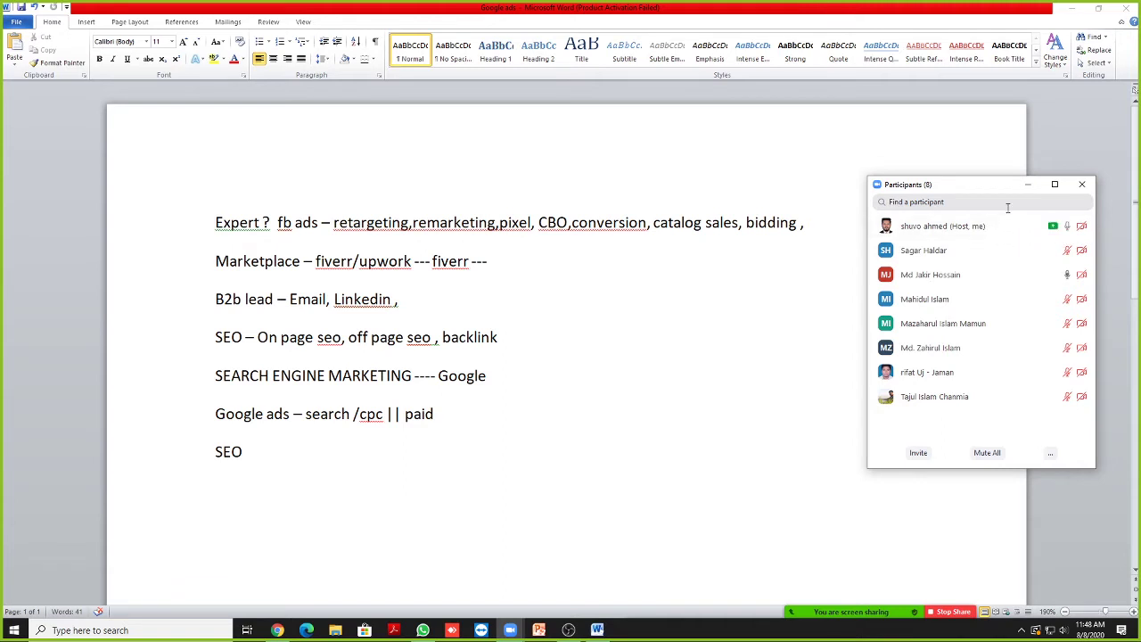
{"action": "left_click_drag", "start_coordinate": [990, 186], "coordinate": [996, 165]}
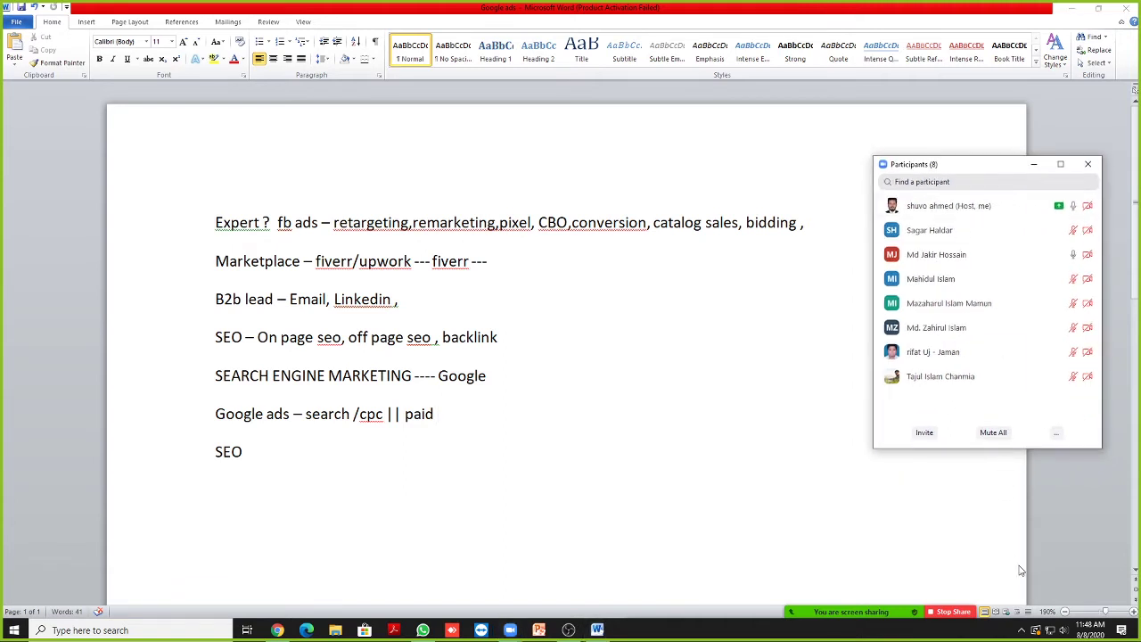
Step: Lower the computer's speaker volume slightly and close the volume control
{"action": "left_click", "coordinate": [1063, 629]}
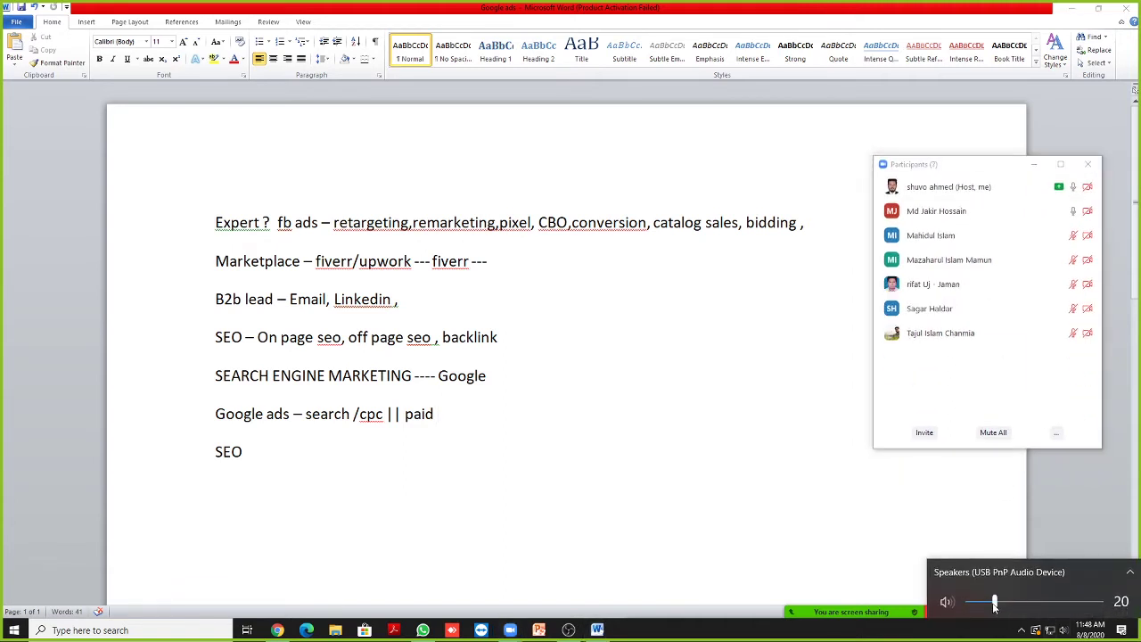
{"action": "left_click_drag", "start_coordinate": [995, 604], "coordinate": [997, 610]}
{"action": "left_click_drag", "start_coordinate": [997, 609], "coordinate": [989, 607]}
{"action": "left_click_drag", "start_coordinate": [990, 603], "coordinate": [987, 603]}
{"action": "left_click_drag", "start_coordinate": [987, 603], "coordinate": [993, 602]}
{"action": "left_click_drag", "start_coordinate": [993, 603], "coordinate": [991, 603]}
{"action": "left_click_drag", "start_coordinate": [991, 603], "coordinate": [989, 603]}
{"action": "left_click", "coordinate": [930, 527]}
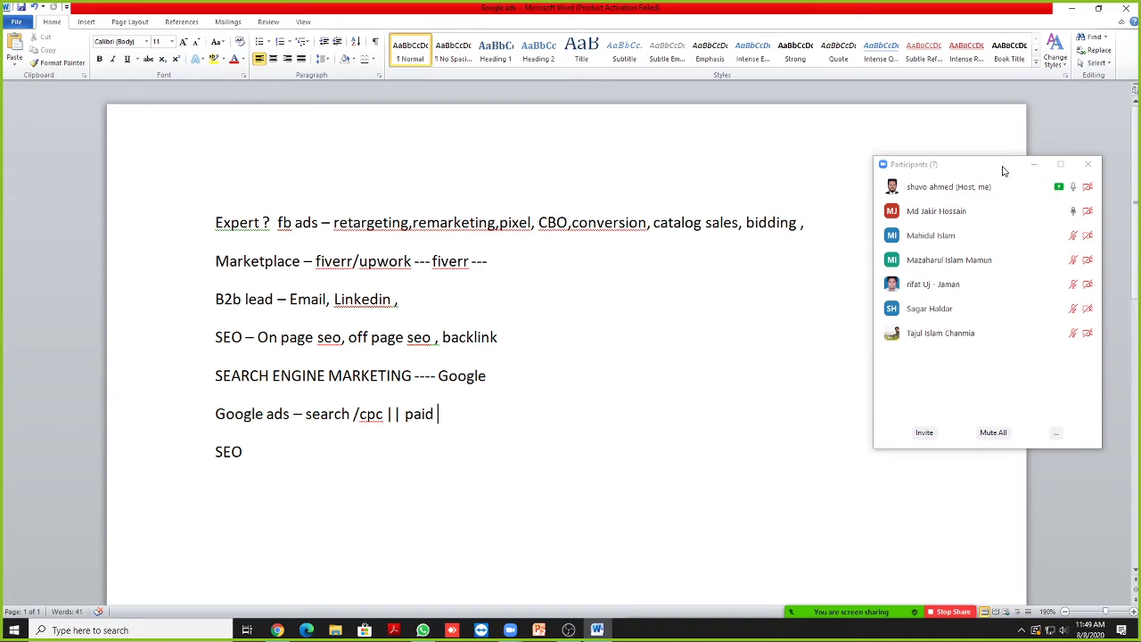
Step: Nudge the participants list aside, look briefly at the Ads Manager page in Chrome, and return to the Word notes
{"action": "left_click_drag", "start_coordinate": [1000, 172], "coordinate": [1004, 169]}
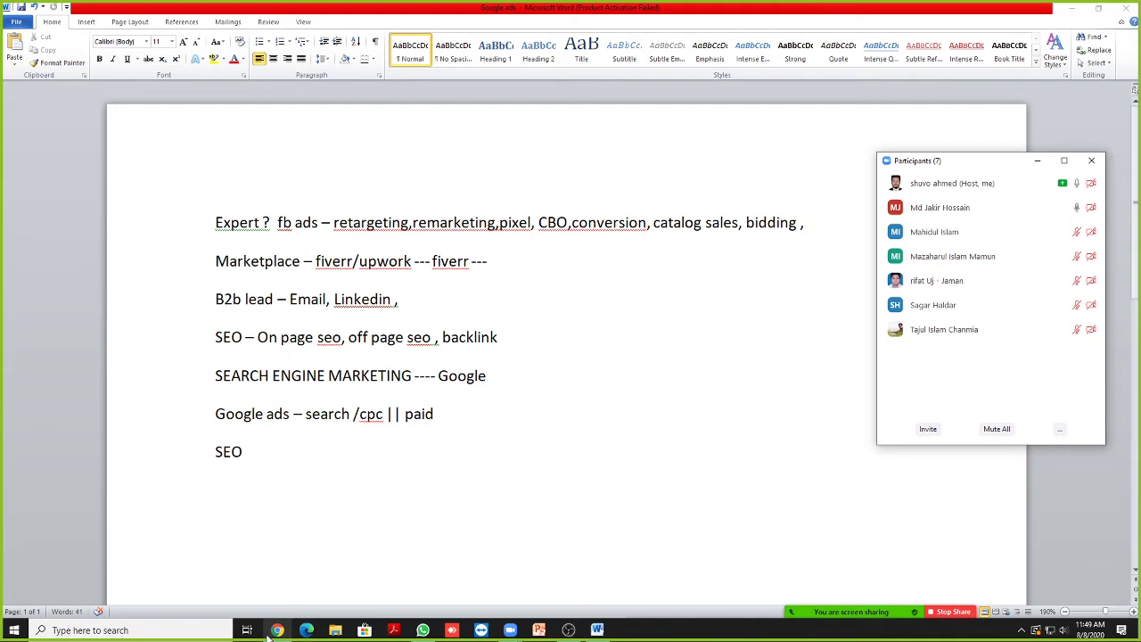
{"action": "mouse_move", "coordinate": [276, 630]}
{"action": "left_click", "coordinate": [321, 560]}
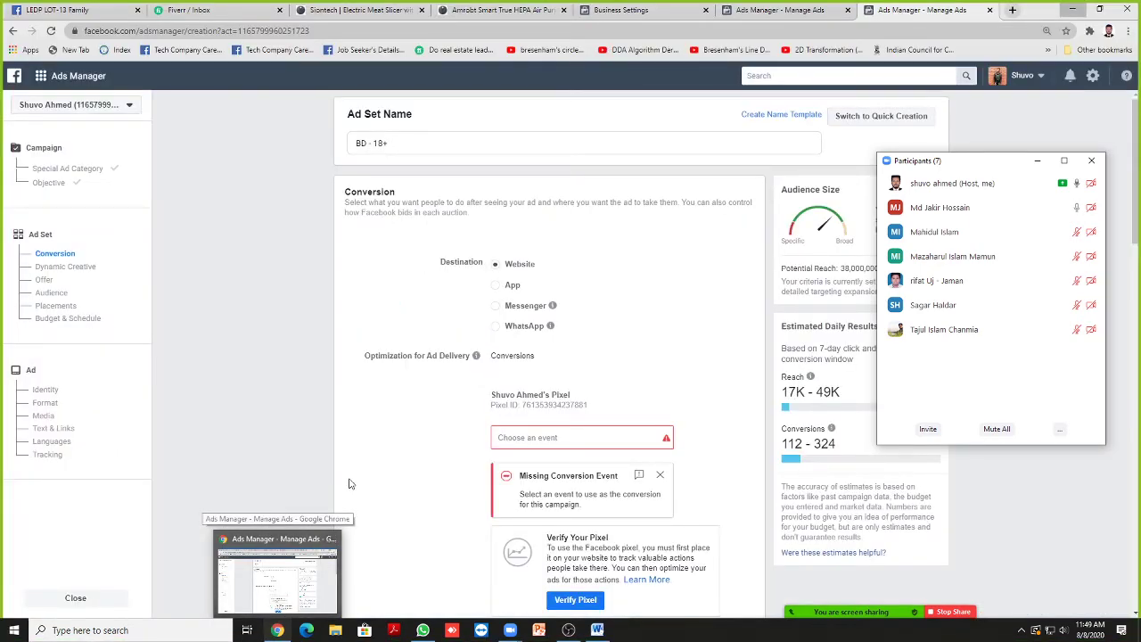
{"action": "key", "text": "alt+Tab"}
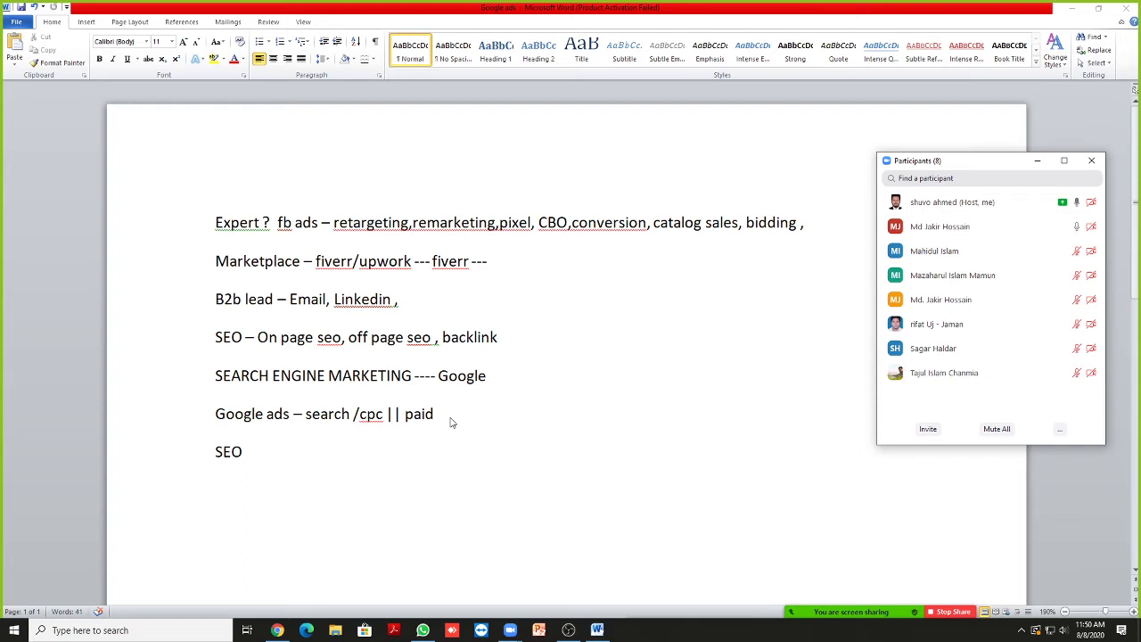
Step: Move the Zoom participants list further up over the document and minimize it
{"action": "mouse_move", "coordinate": [1034, 223]}
{"action": "left_click_drag", "start_coordinate": [1007, 155], "coordinate": [972, 131]}
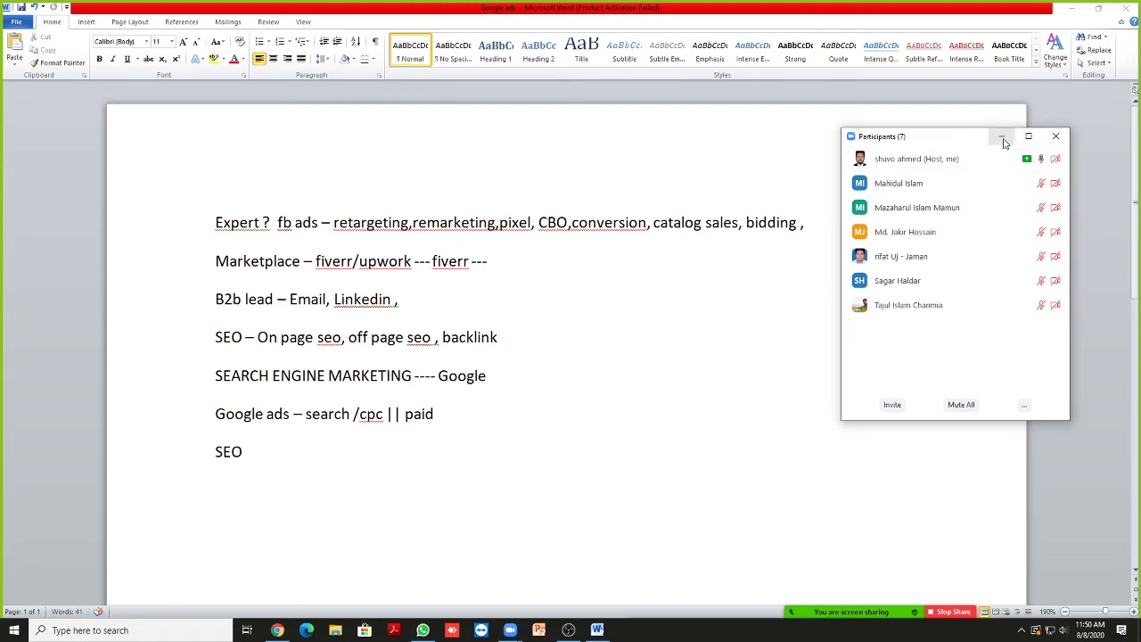
{"action": "left_click", "coordinate": [1003, 139]}
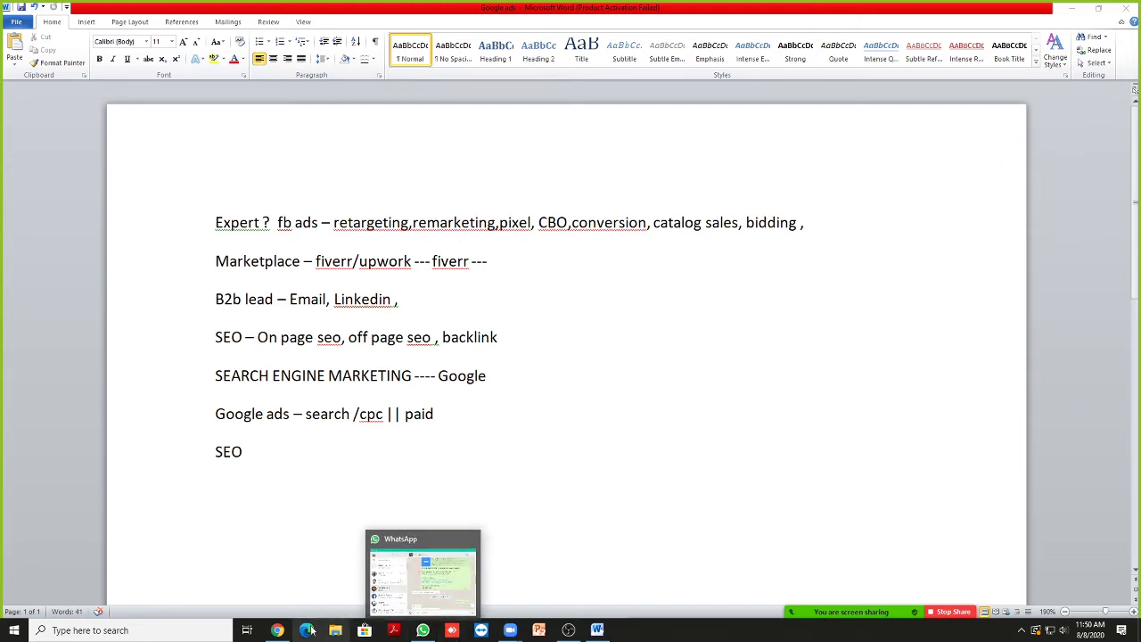
Step: Switch to Chrome and show the class the Conversion section of the ad set in Ads Manager
{"action": "left_click", "coordinate": [277, 630]}
{"action": "scroll", "coordinate": [619, 456], "scroll_direction": "down", "scroll_amount": 1}
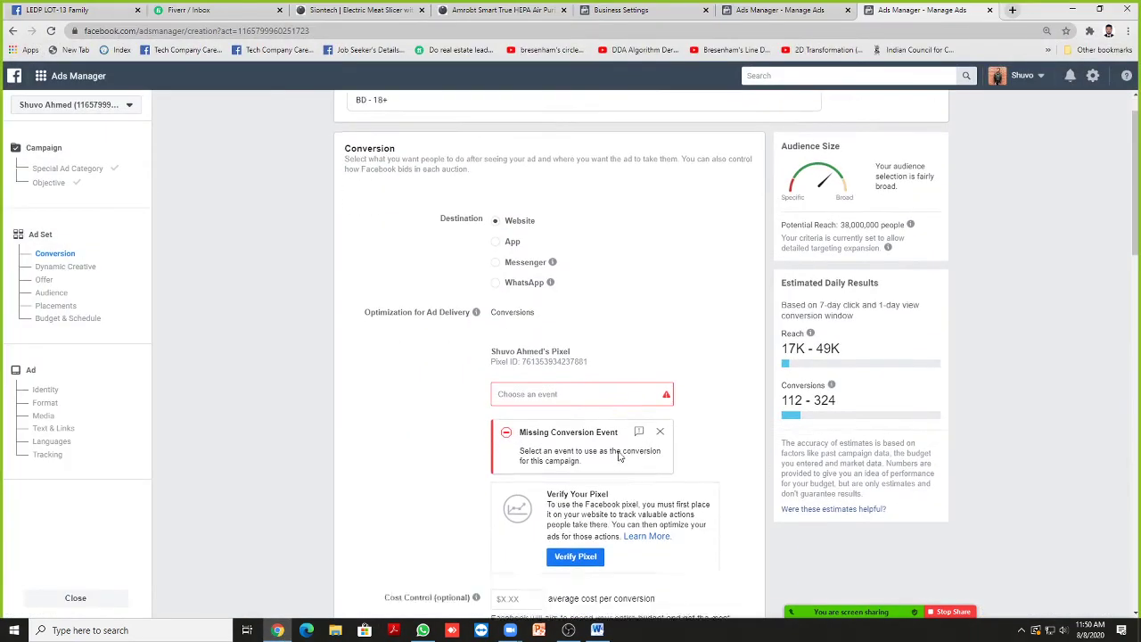
{"action": "scroll", "coordinate": [621, 461], "scroll_direction": "down", "scroll_amount": 1}
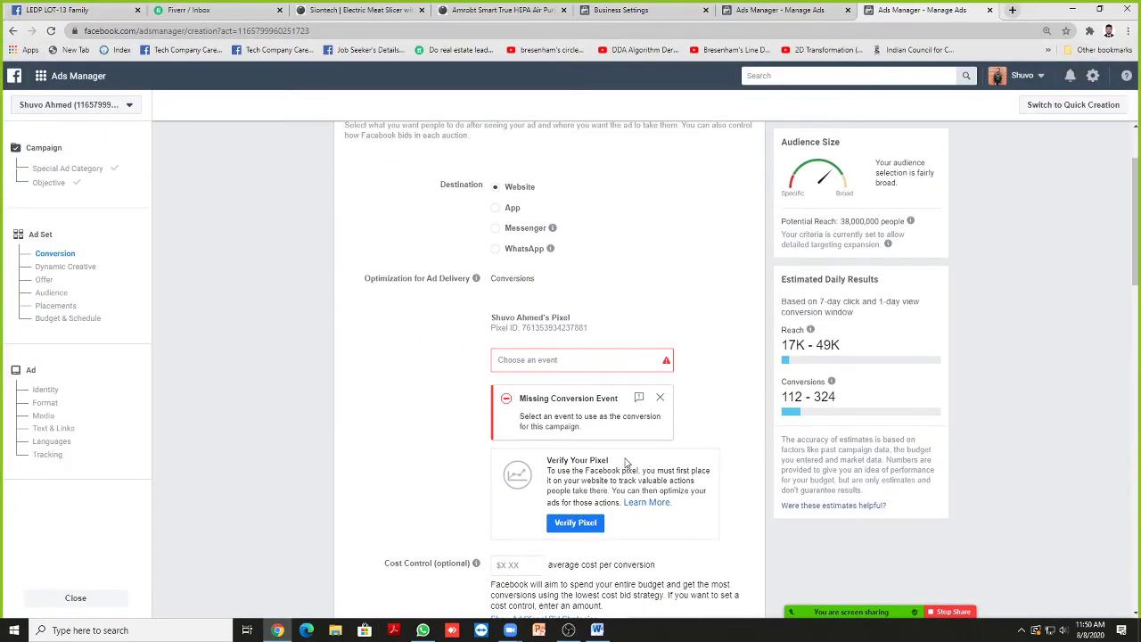
{"action": "scroll", "coordinate": [352, 396], "scroll_direction": "up", "scroll_amount": 2}
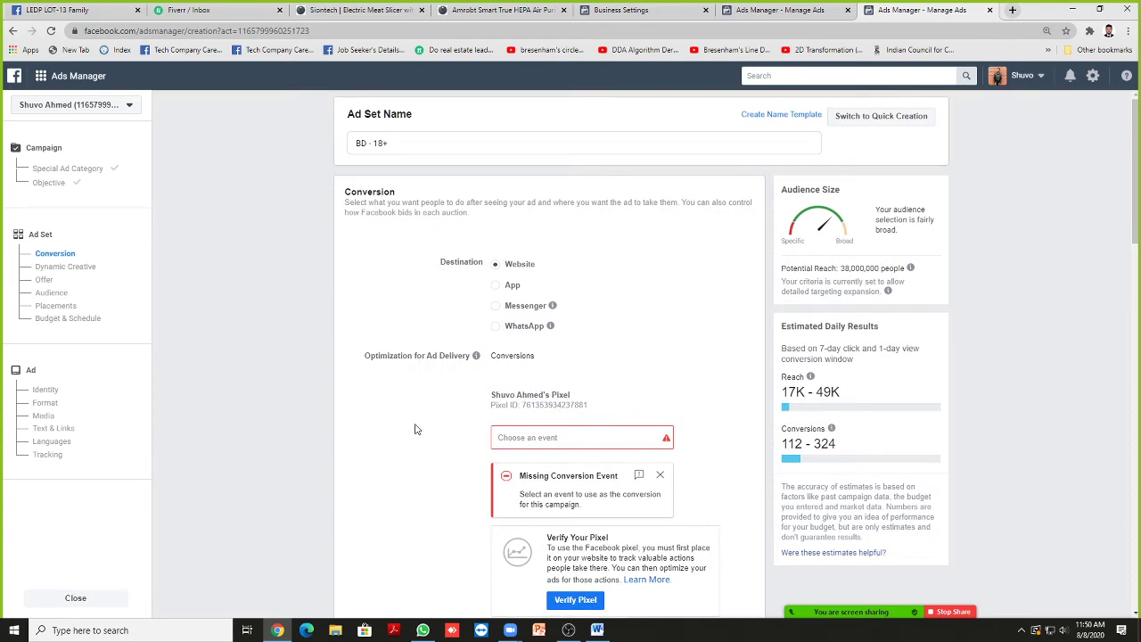
{"action": "scroll", "coordinate": [853, 529], "scroll_direction": "down", "scroll_amount": 2}
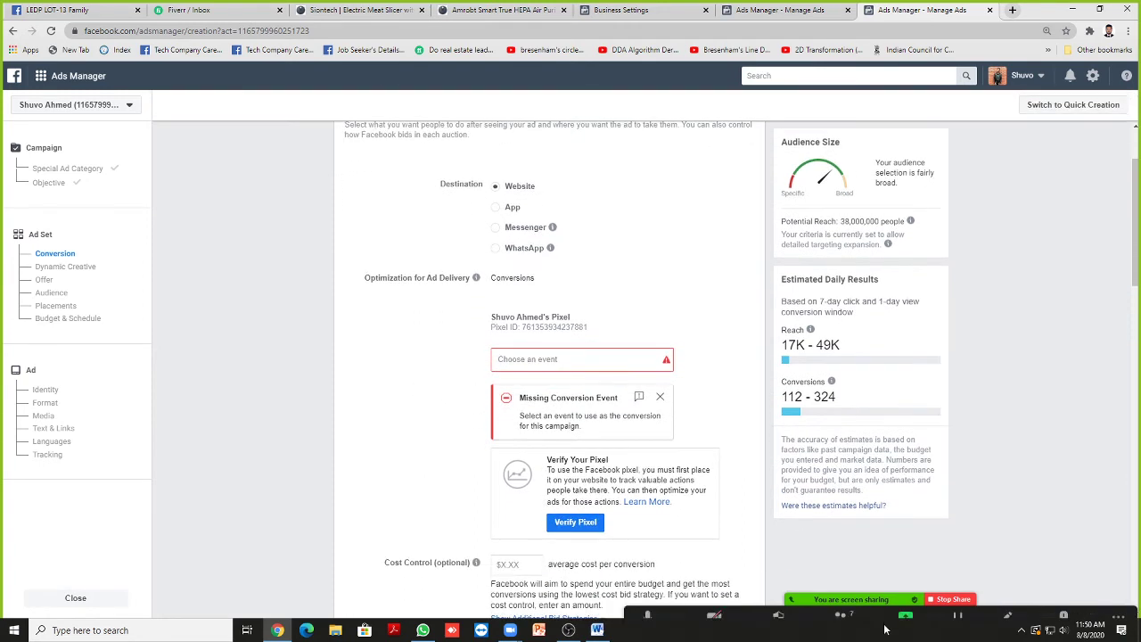
Step: Bring up the Zoom participants list over Ads Manager, shift it clear of the ad set form, and minimize it
{"action": "left_click", "coordinate": [840, 604]}
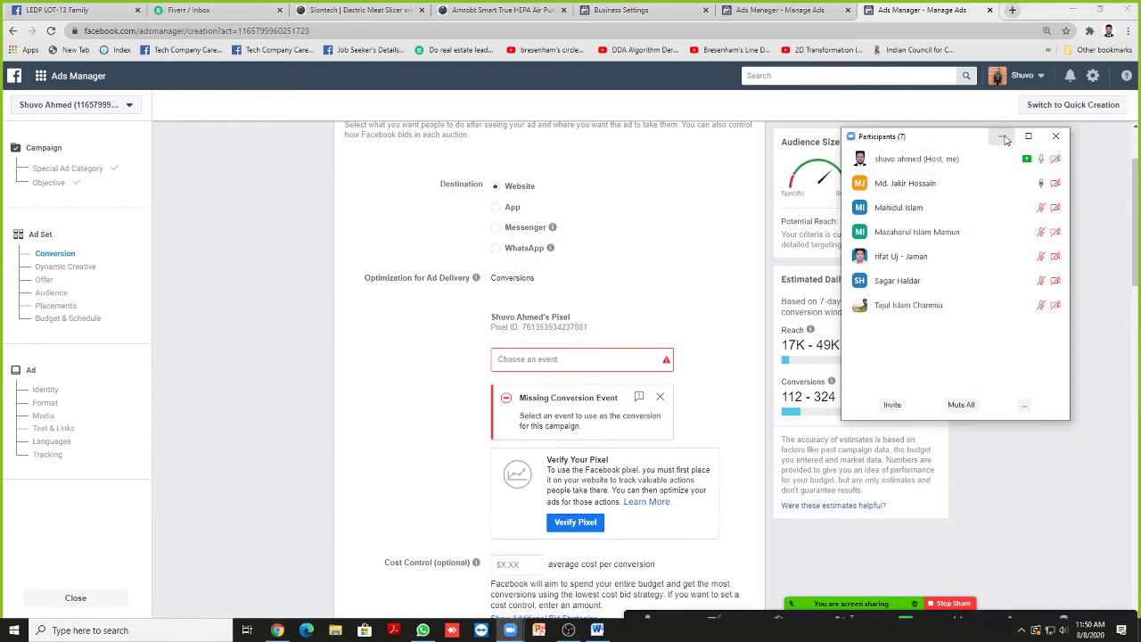
{"action": "left_click_drag", "start_coordinate": [970, 142], "coordinate": [975, 143]}
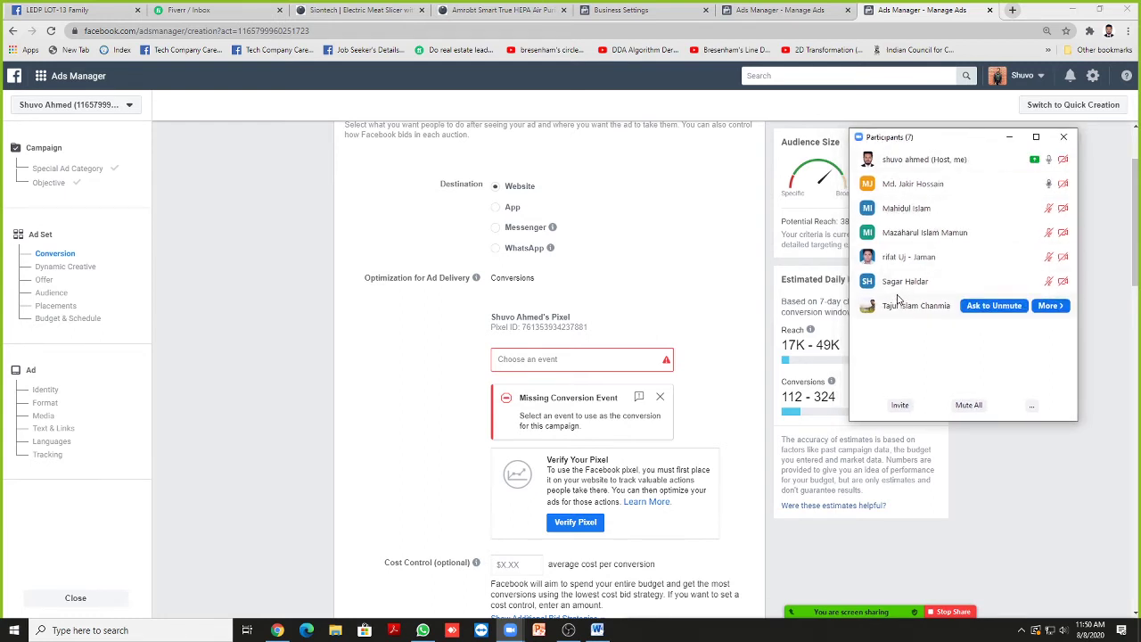
{"action": "left_click_drag", "start_coordinate": [944, 140], "coordinate": [997, 143]}
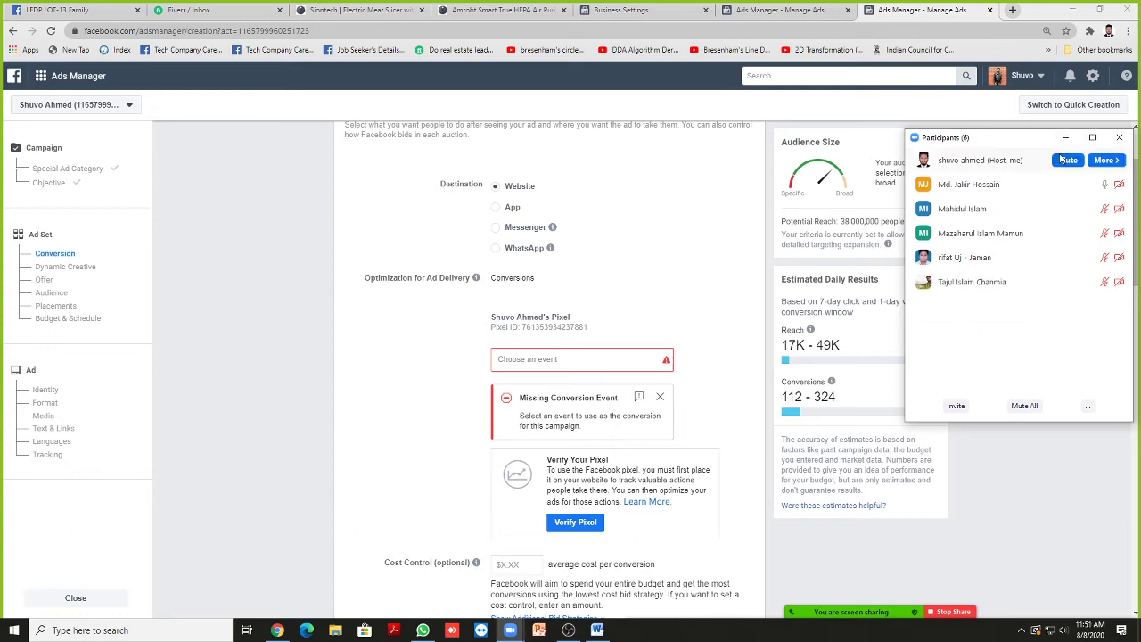
{"action": "mouse_move", "coordinate": [1032, 142]}
{"action": "left_mouse_down"}
{"action": "mouse_move", "coordinate": [998, 130]}
{"action": "mouse_move", "coordinate": [1034, 137]}
{"action": "left_mouse_up"}
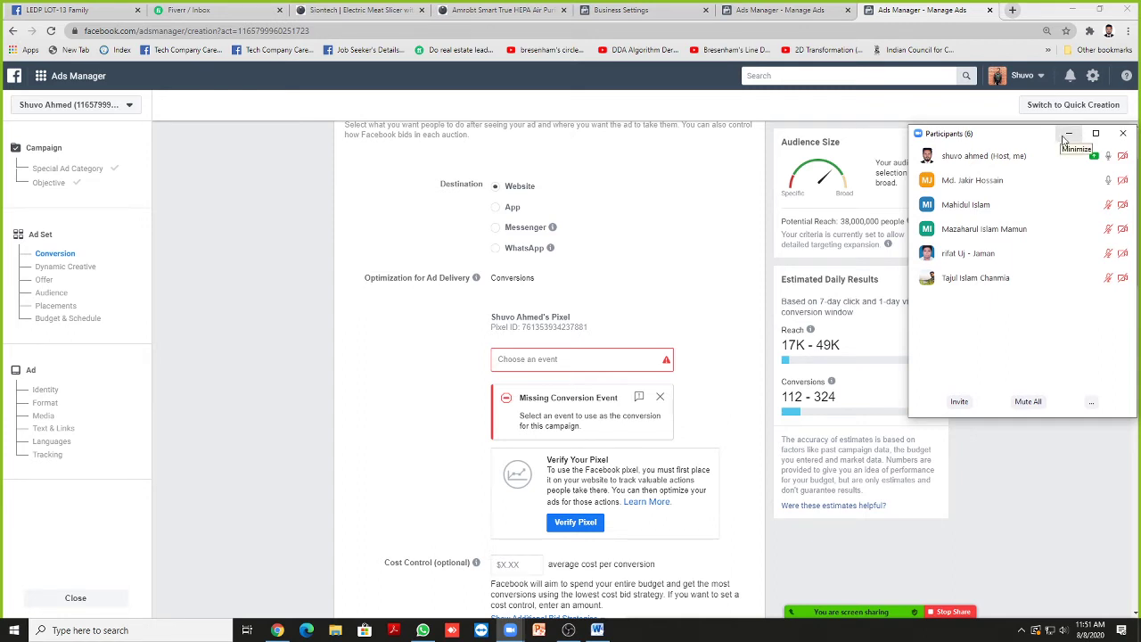
{"action": "left_click", "coordinate": [1067, 134]}
Step: Review the ad set's destination, conversion event, pixel and cost control settings with the class
{"action": "scroll", "coordinate": [425, 295], "scroll_direction": "down", "scroll_amount": 2}
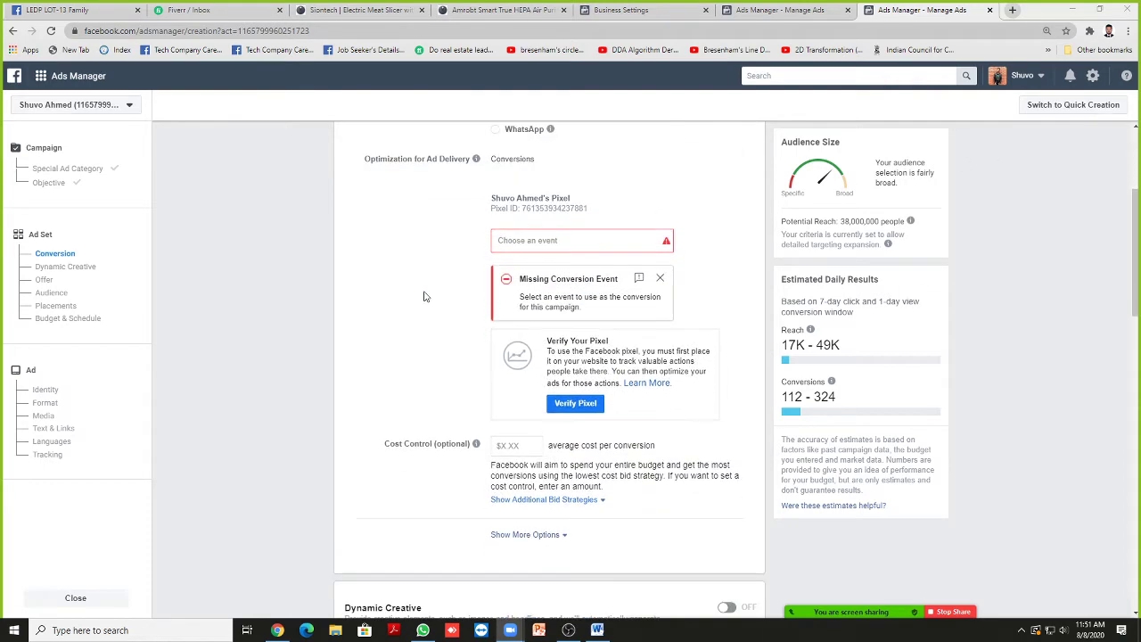
{"action": "scroll", "coordinate": [385, 296], "scroll_direction": "up", "scroll_amount": 1}
{"action": "scroll", "coordinate": [385, 296], "scroll_direction": "up", "scroll_amount": 1}
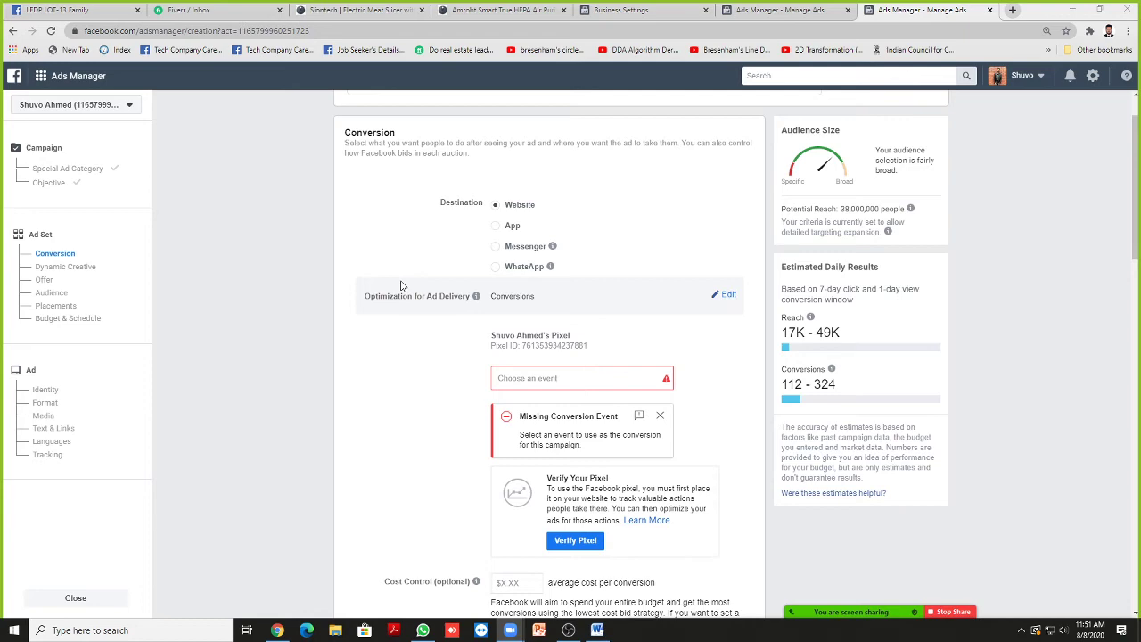
{"action": "scroll", "coordinate": [414, 346], "scroll_direction": "down", "scroll_amount": 1}
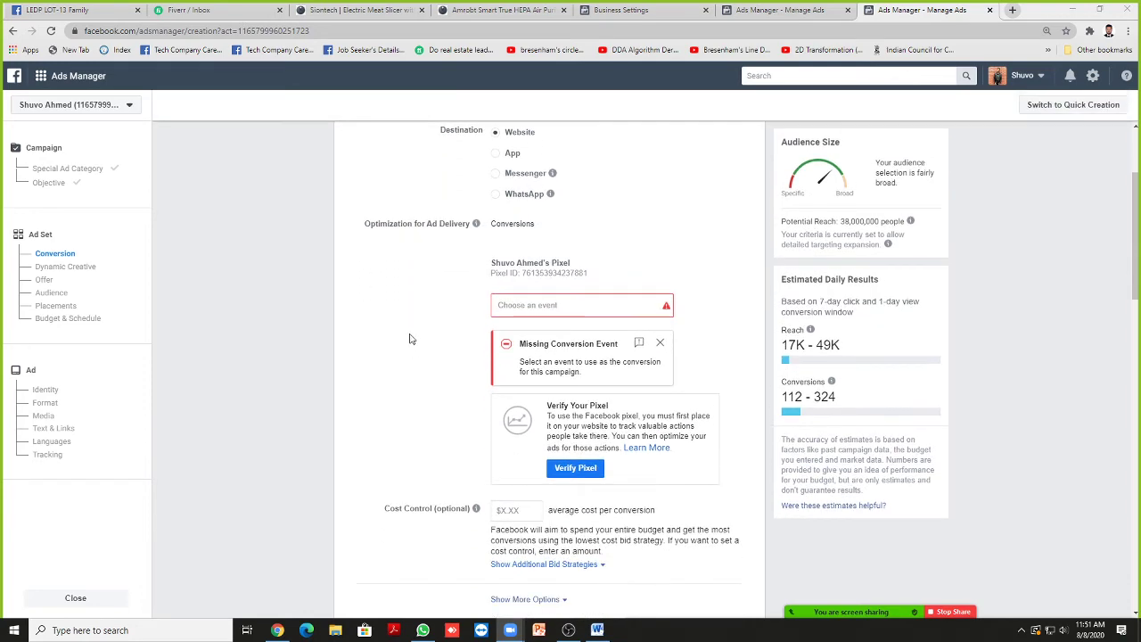
{"action": "scroll", "coordinate": [411, 338], "scroll_direction": "up", "scroll_amount": 1}
{"action": "scroll", "coordinate": [384, 334], "scroll_direction": "down", "scroll_amount": 1}
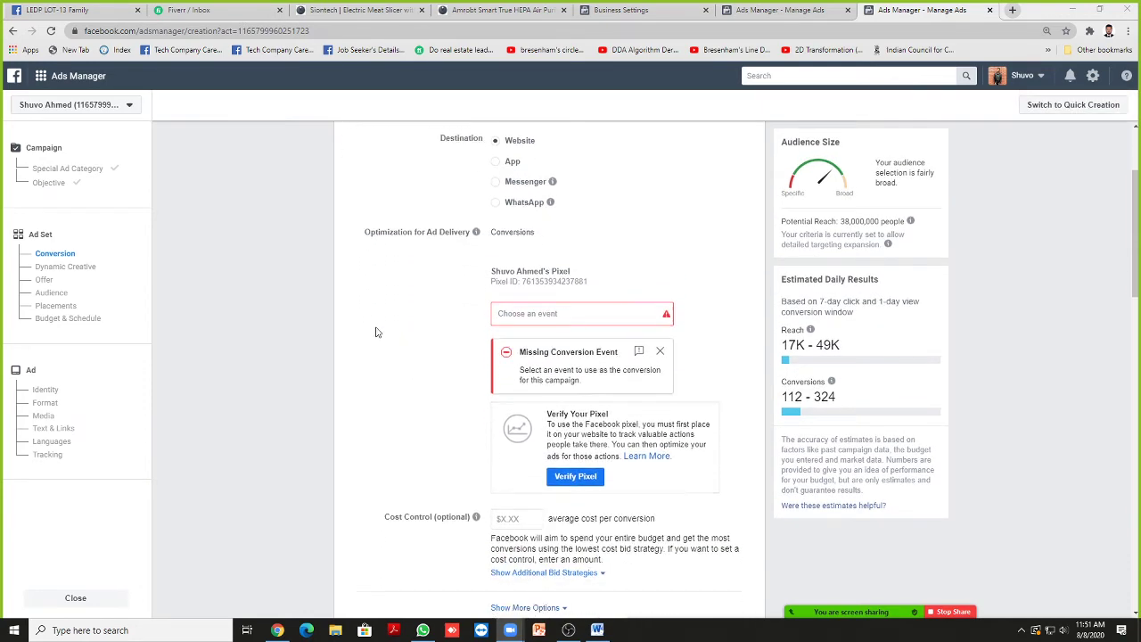
{"action": "scroll", "coordinate": [362, 328], "scroll_direction": "up", "scroll_amount": 2}
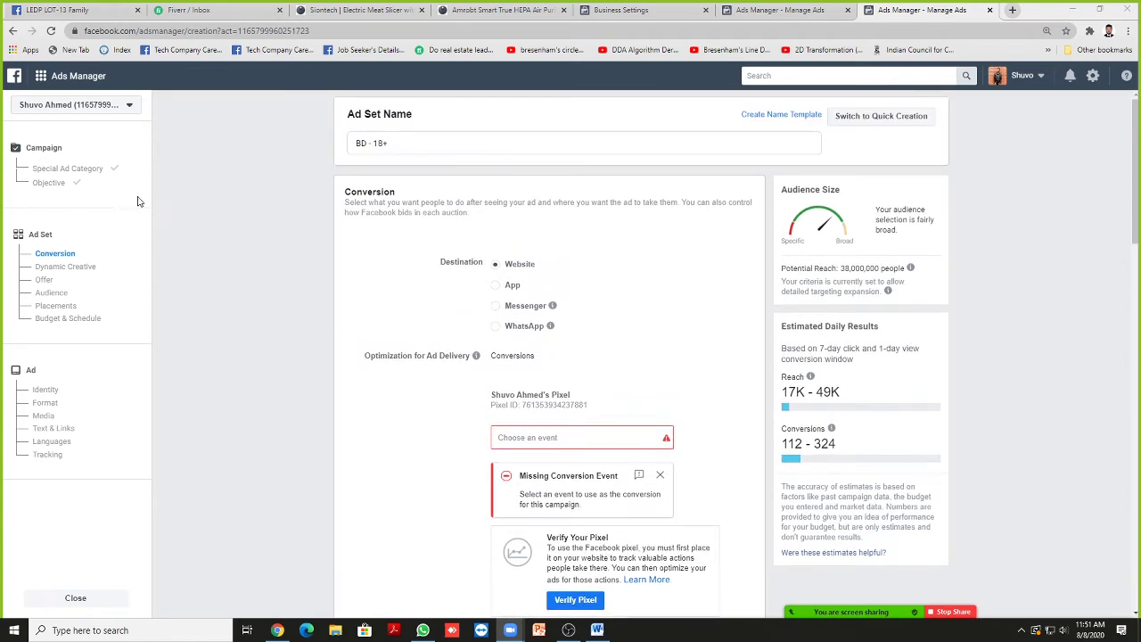
Step: Open the campaign level and examine the Awareness, Consideration and Conversion marketing objectives
{"action": "left_click", "coordinate": [46, 150]}
{"action": "scroll", "coordinate": [401, 365], "scroll_direction": "down", "scroll_amount": 2}
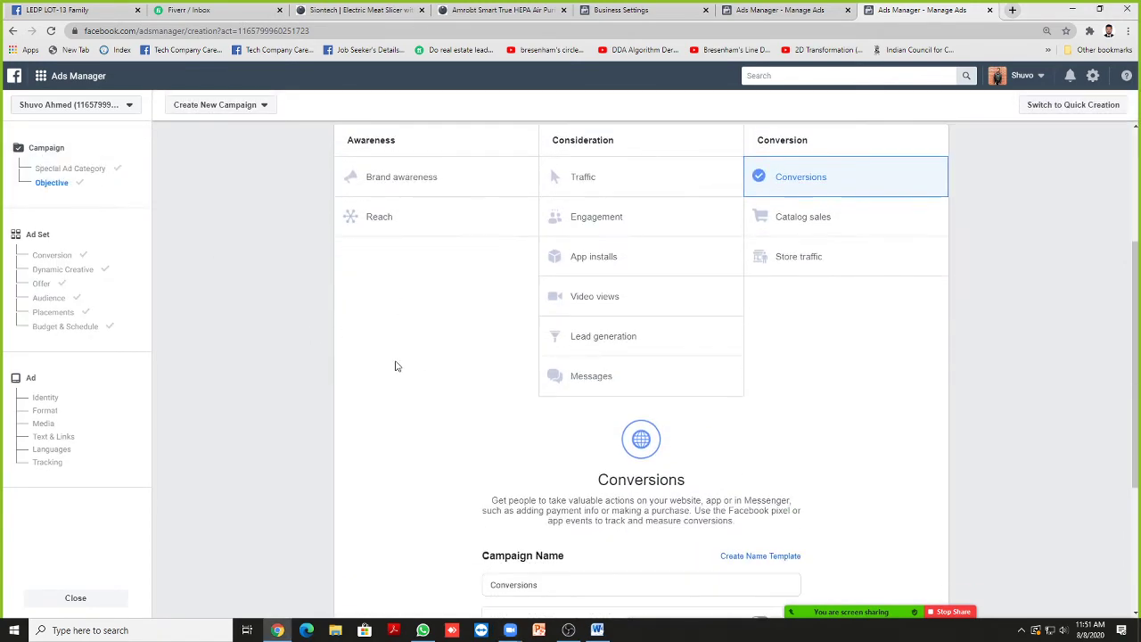
{"action": "scroll", "coordinate": [374, 364], "scroll_direction": "up", "scroll_amount": 2}
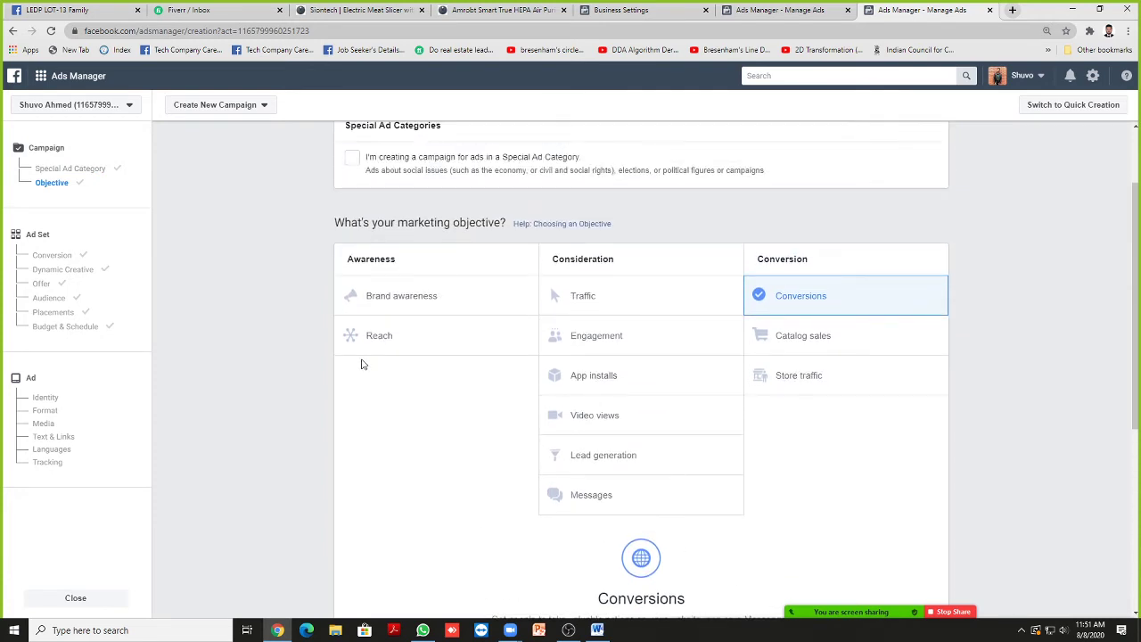
{"action": "scroll", "coordinate": [357, 365], "scroll_direction": "up", "scroll_amount": 1}
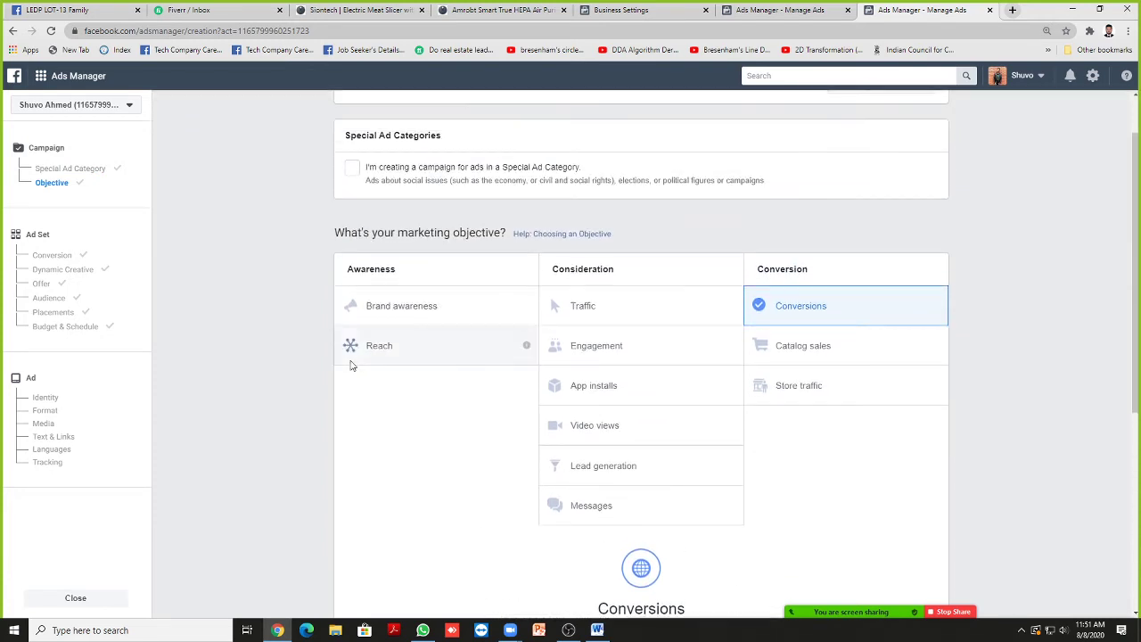
{"action": "scroll", "coordinate": [349, 365], "scroll_direction": "down", "scroll_amount": 3}
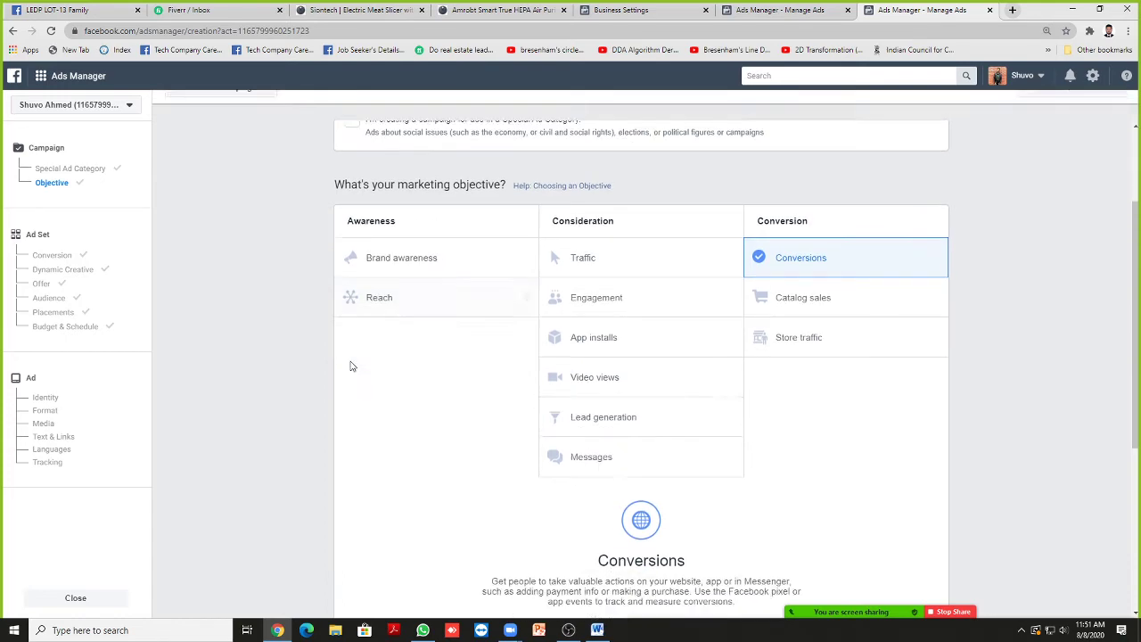
Step: Go over the marketing objectives with the class and continue with Conversions to the ad set settings
{"action": "scroll", "coordinate": [344, 365], "scroll_direction": "up", "scroll_amount": 2}
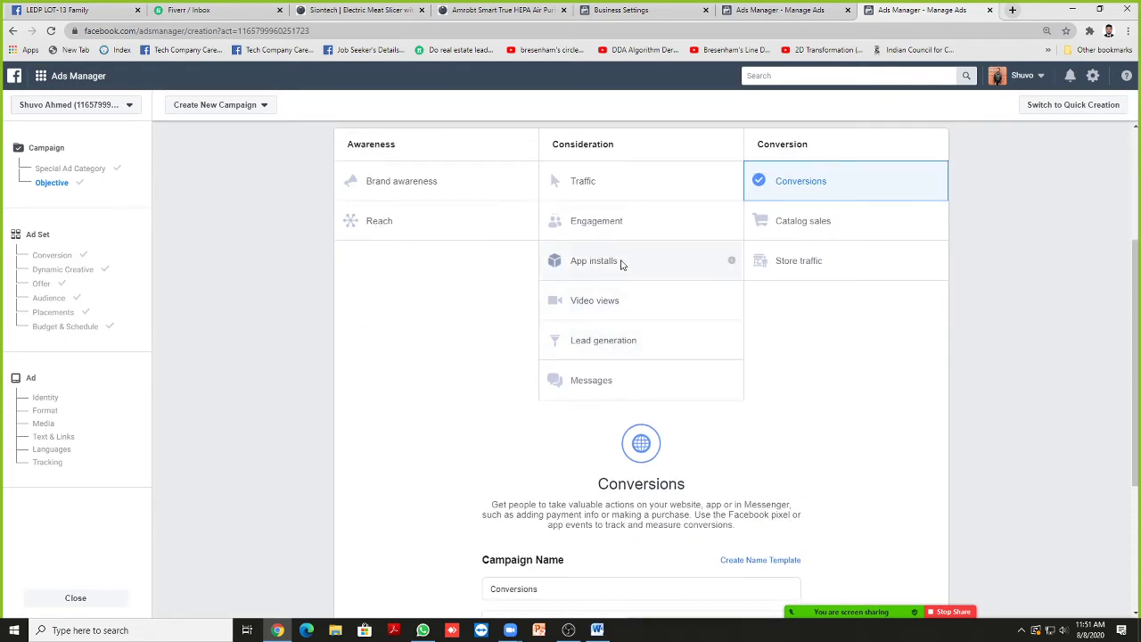
{"action": "scroll", "coordinate": [619, 262], "scroll_direction": "up", "scroll_amount": 3}
{"action": "scroll", "coordinate": [619, 270], "scroll_direction": "down", "scroll_amount": 4}
{"action": "scroll", "coordinate": [674, 282], "scroll_direction": "up", "scroll_amount": 3}
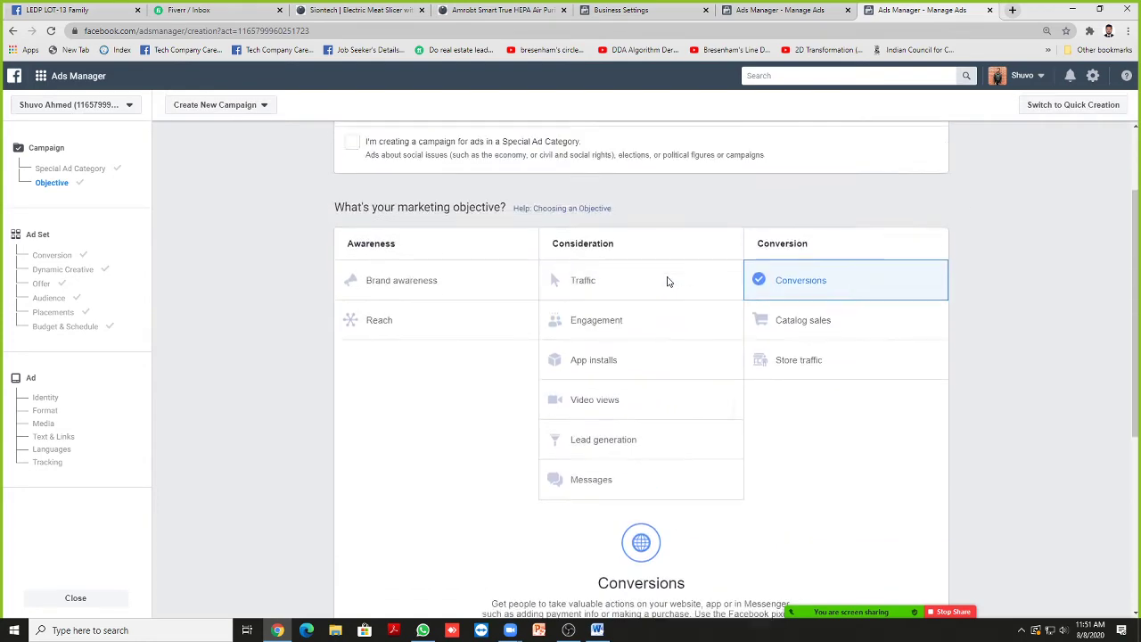
{"action": "scroll", "coordinate": [615, 283], "scroll_direction": "down", "scroll_amount": 2}
{"action": "scroll", "coordinate": [611, 285], "scroll_direction": "down", "scroll_amount": 2}
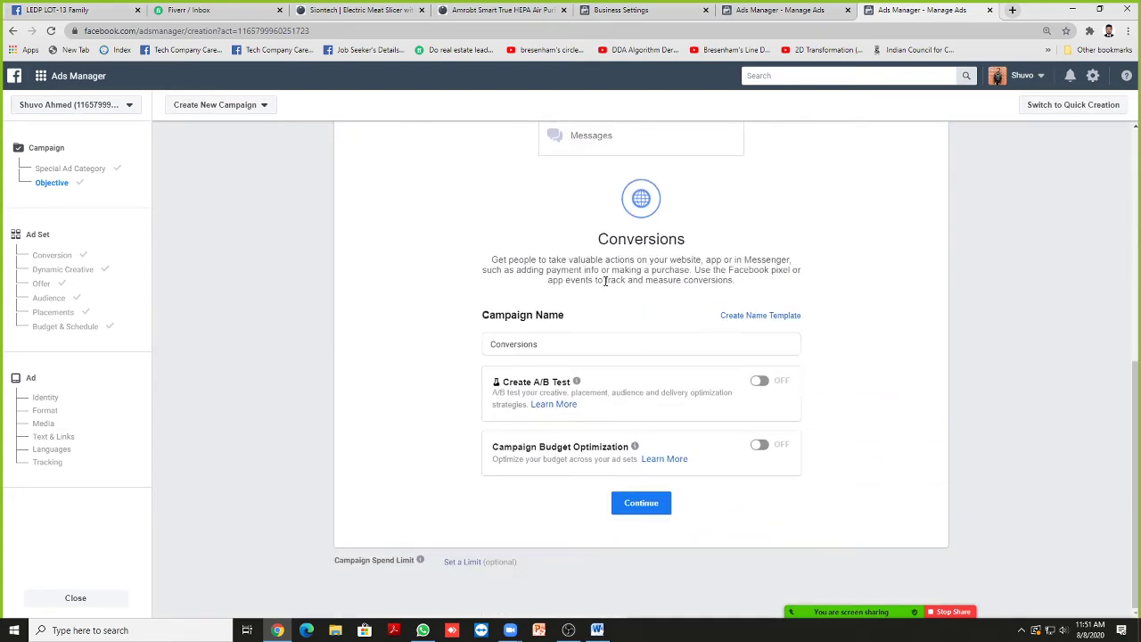
{"action": "left_click", "coordinate": [641, 503]}
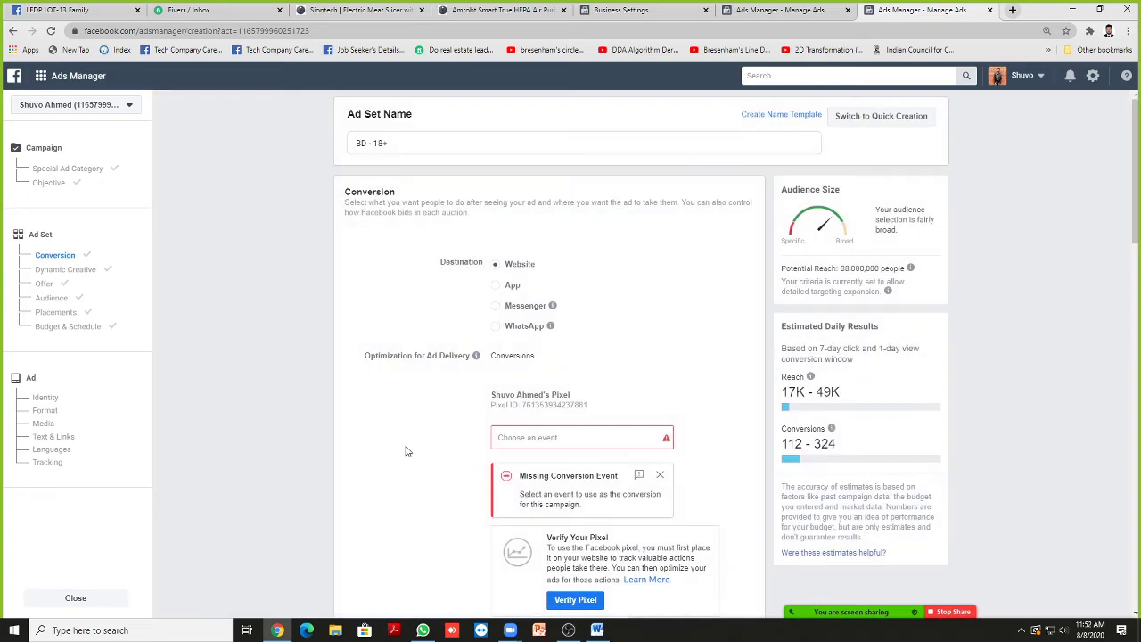
Step: Show the conversion event choices in the ad set's Conversion section and highlight the pixel ID
{"action": "scroll", "coordinate": [405, 451], "scroll_direction": "down", "scroll_amount": 1}
{"action": "scroll", "coordinate": [381, 445], "scroll_direction": "up", "scroll_amount": 1}
{"action": "scroll", "coordinate": [446, 428], "scroll_direction": "down", "scroll_amount": 1}
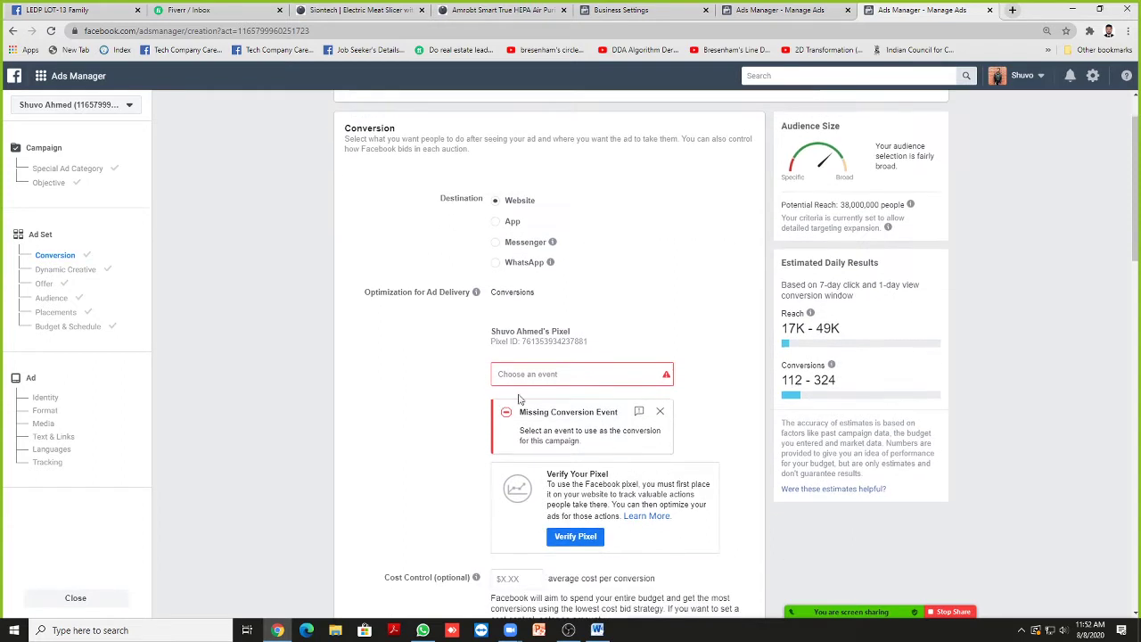
{"action": "left_click", "coordinate": [542, 374]}
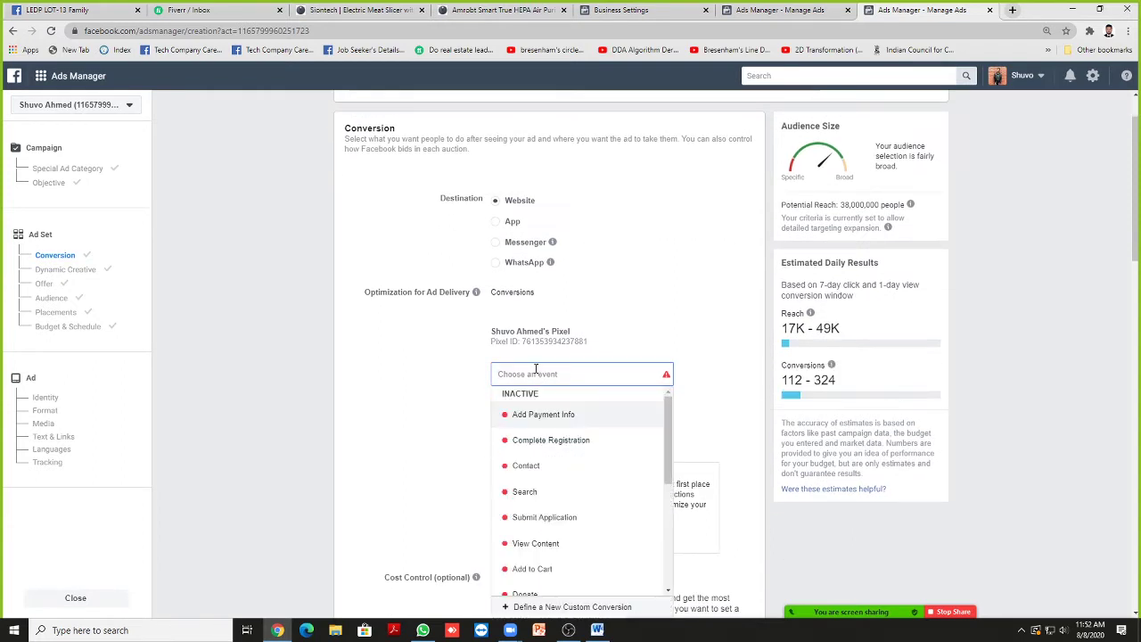
{"action": "left_click", "coordinate": [526, 347]}
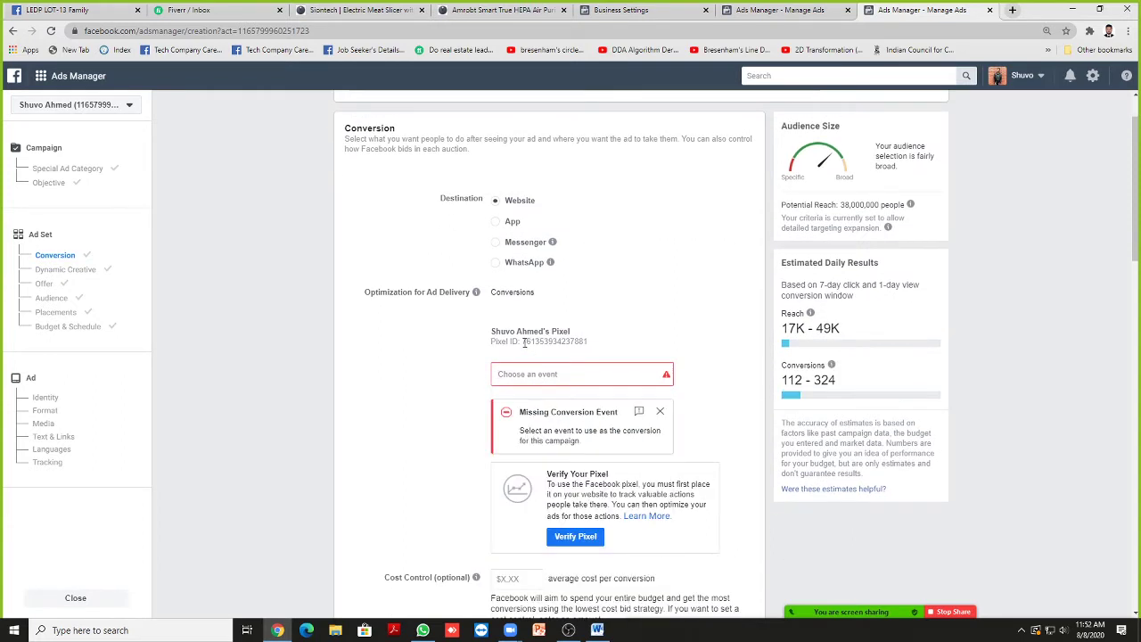
{"action": "left_click_drag", "start_coordinate": [524, 342], "coordinate": [588, 342]}
{"action": "left_click", "coordinate": [555, 330]}
Step: Examine the conversion events available for the pixel, from Add Payment Info down to Initiate Checkout, without choosing one
{"action": "scroll", "coordinate": [512, 343], "scroll_direction": "down", "scroll_amount": 1}
{"action": "left_click", "coordinate": [564, 305]}
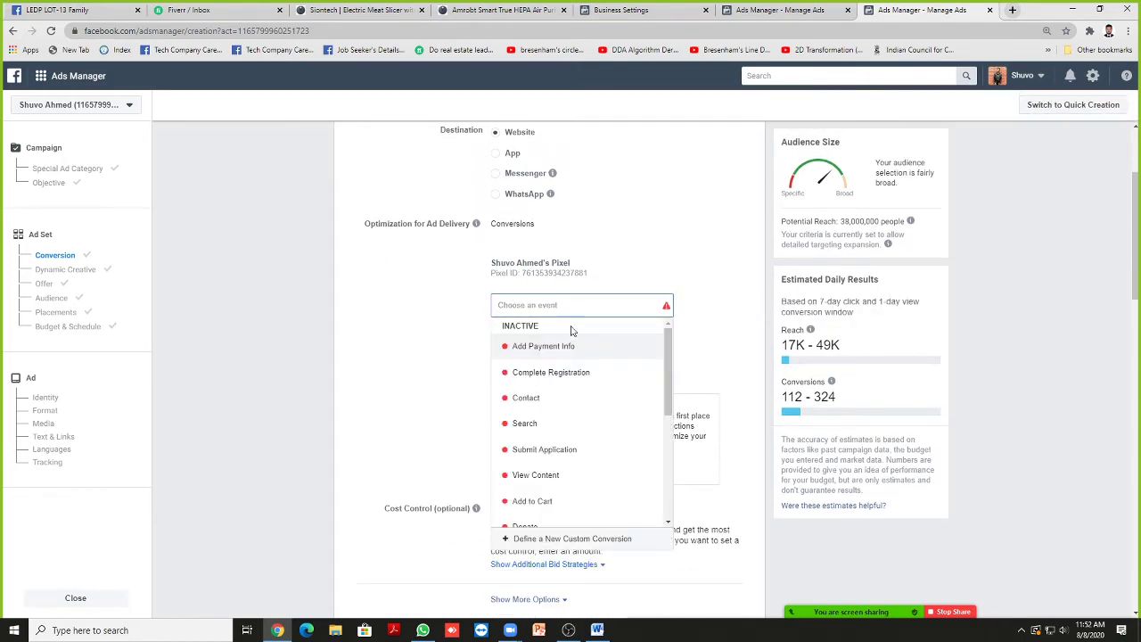
{"action": "scroll", "coordinate": [552, 395], "scroll_direction": "down", "scroll_amount": 3}
{"action": "left_click", "coordinate": [365, 353]}
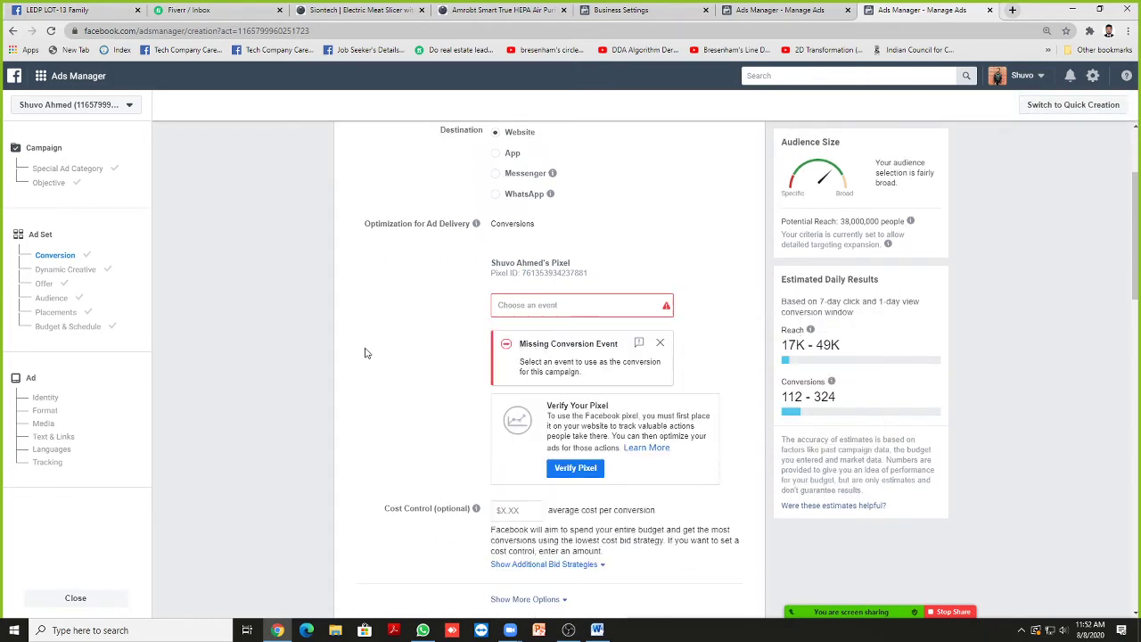
{"action": "left_click", "coordinate": [560, 305]}
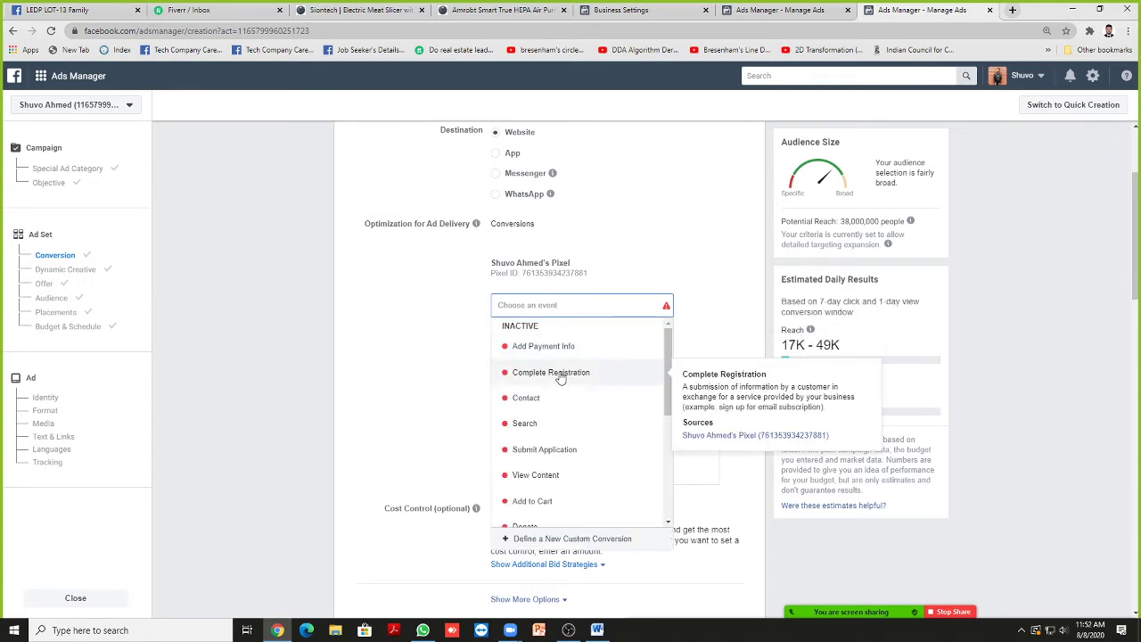
{"action": "scroll", "coordinate": [588, 419], "scroll_direction": "down", "scroll_amount": 2}
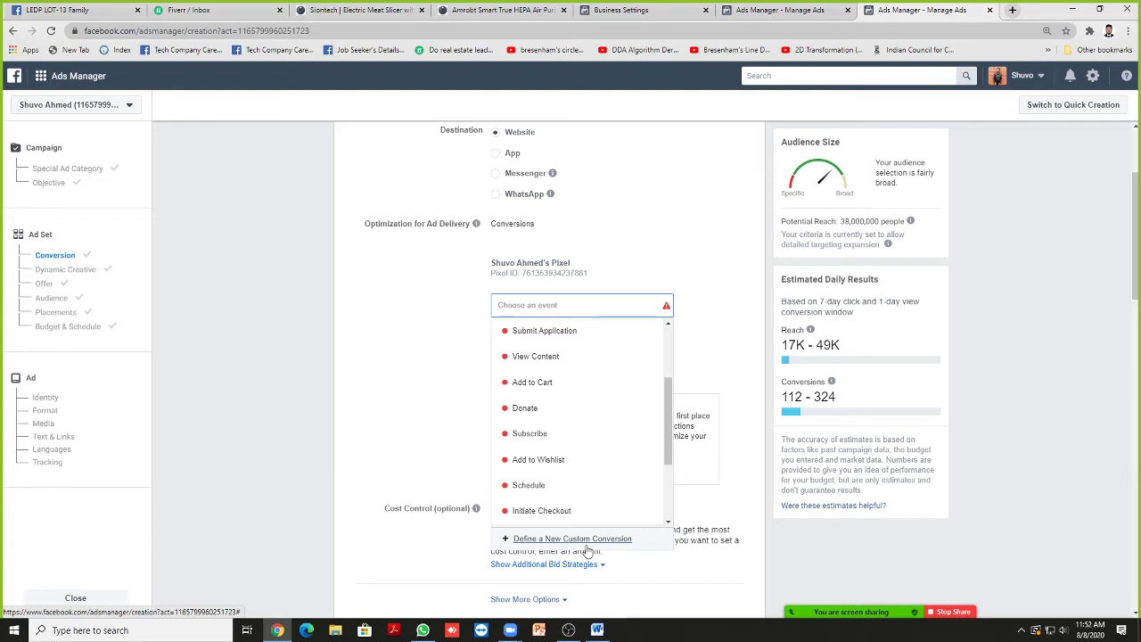
{"action": "left_click", "coordinate": [409, 384]}
{"action": "scroll", "coordinate": [409, 383], "scroll_direction": "up", "scroll_amount": 3}
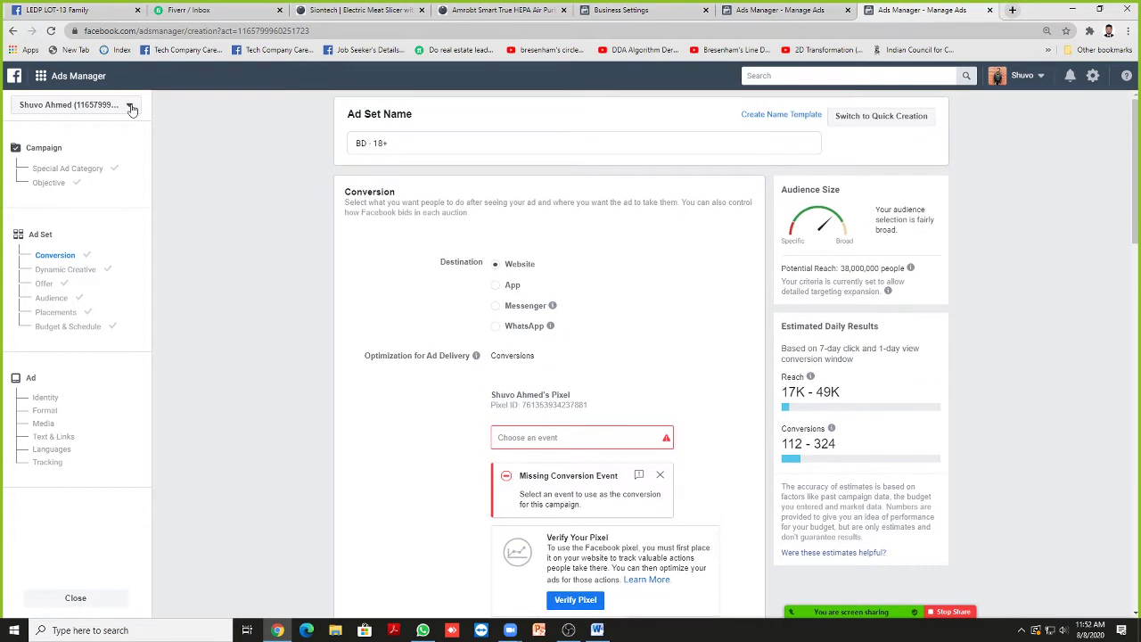
Step: Switch to the amrobt ad account, discarding the unsaved changes, and start a new campaign over instead of resuming the draft
{"action": "left_click", "coordinate": [90, 107]}
{"action": "scroll", "coordinate": [120, 241], "scroll_direction": "down", "scroll_amount": 6}
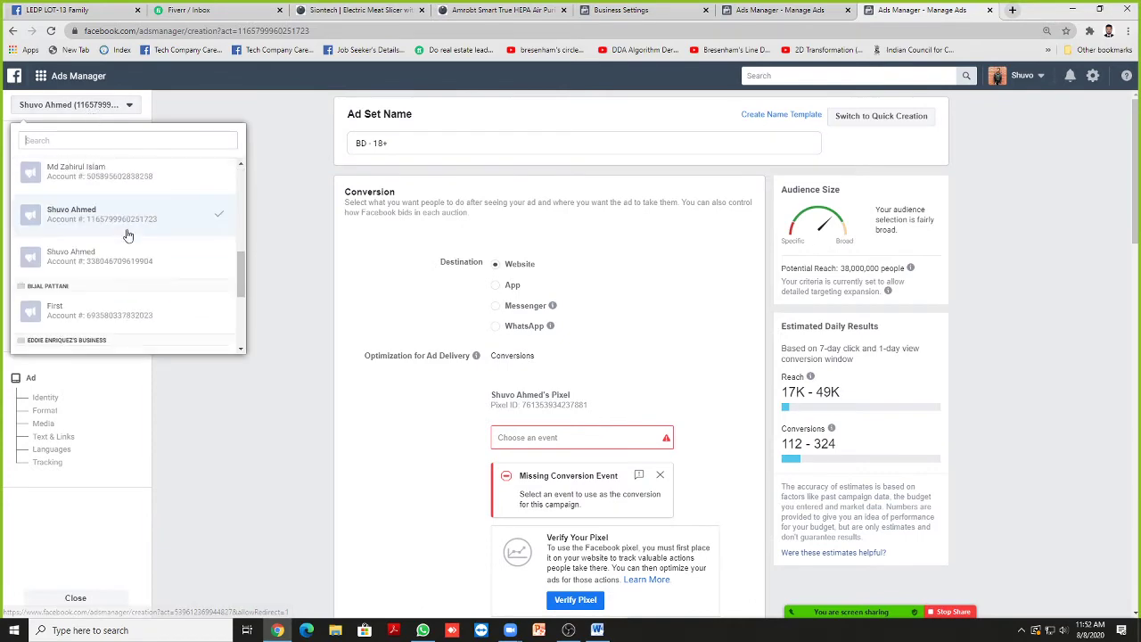
{"action": "left_click", "coordinate": [113, 272]}
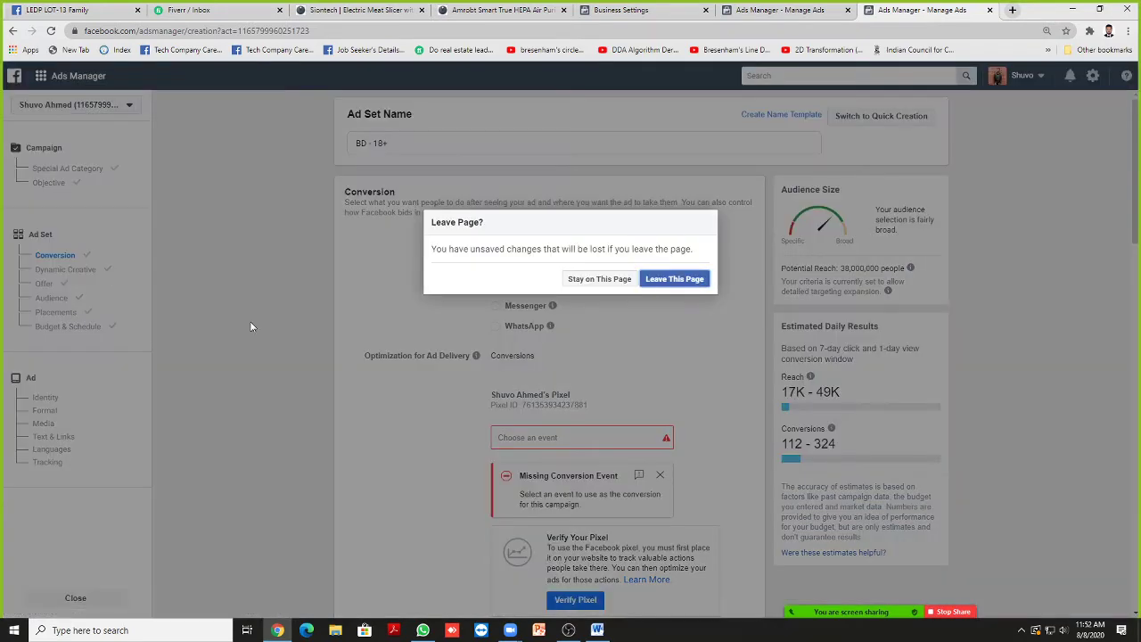
{"action": "left_click", "coordinate": [675, 279]}
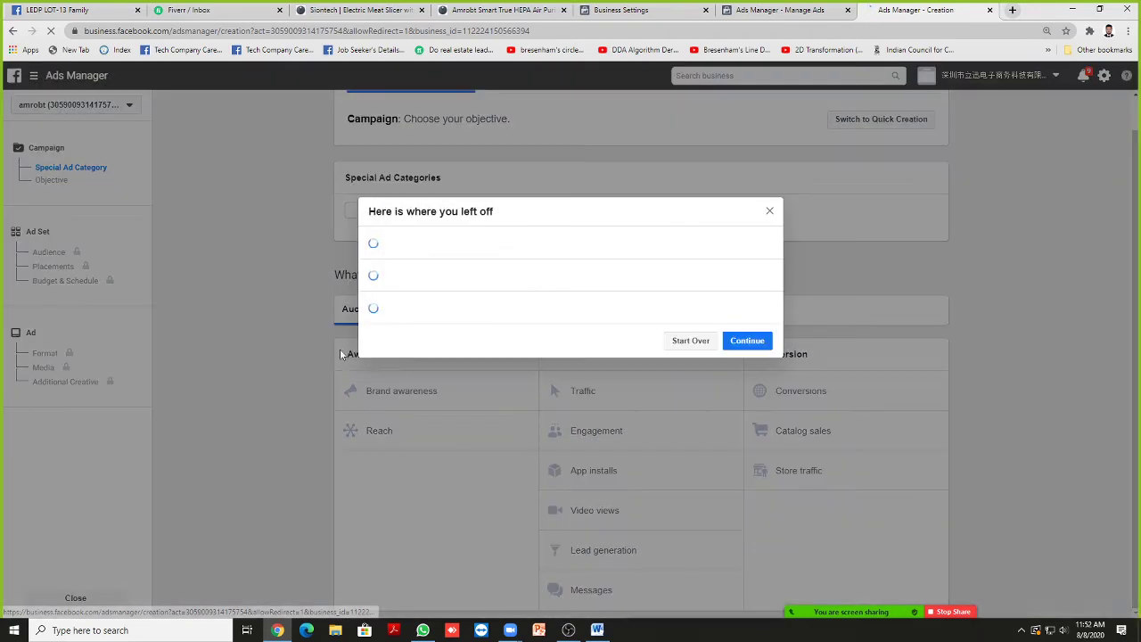
{"action": "left_click", "coordinate": [690, 550]}
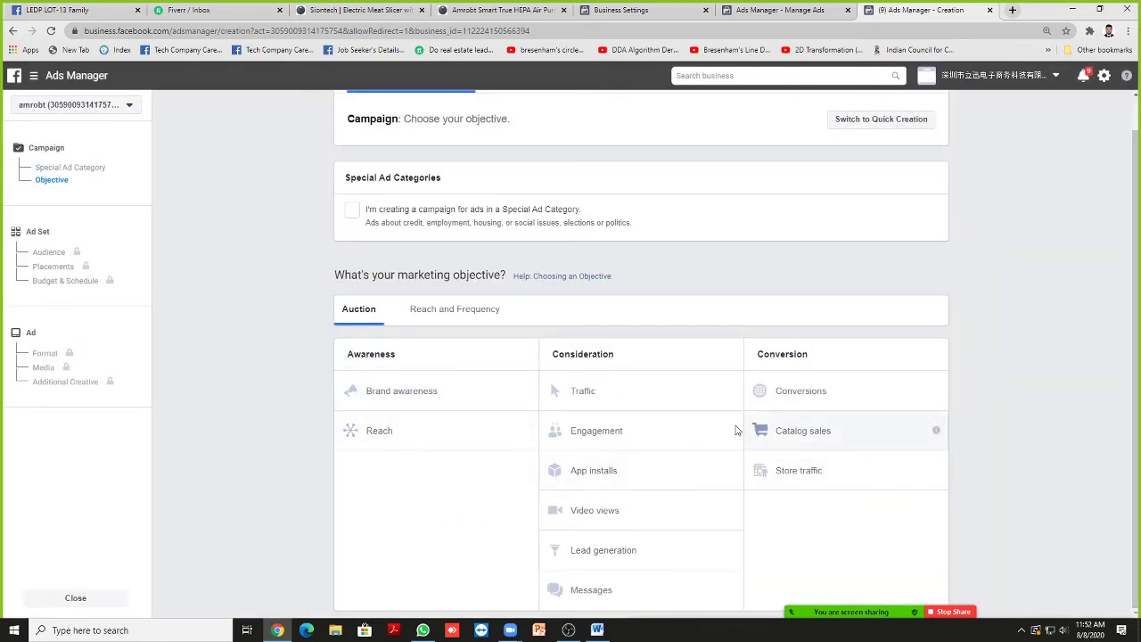
Step: Choose the Conversions objective, set the daily campaign budget to $20, and continue to the ad set
{"action": "left_click", "coordinate": [798, 397]}
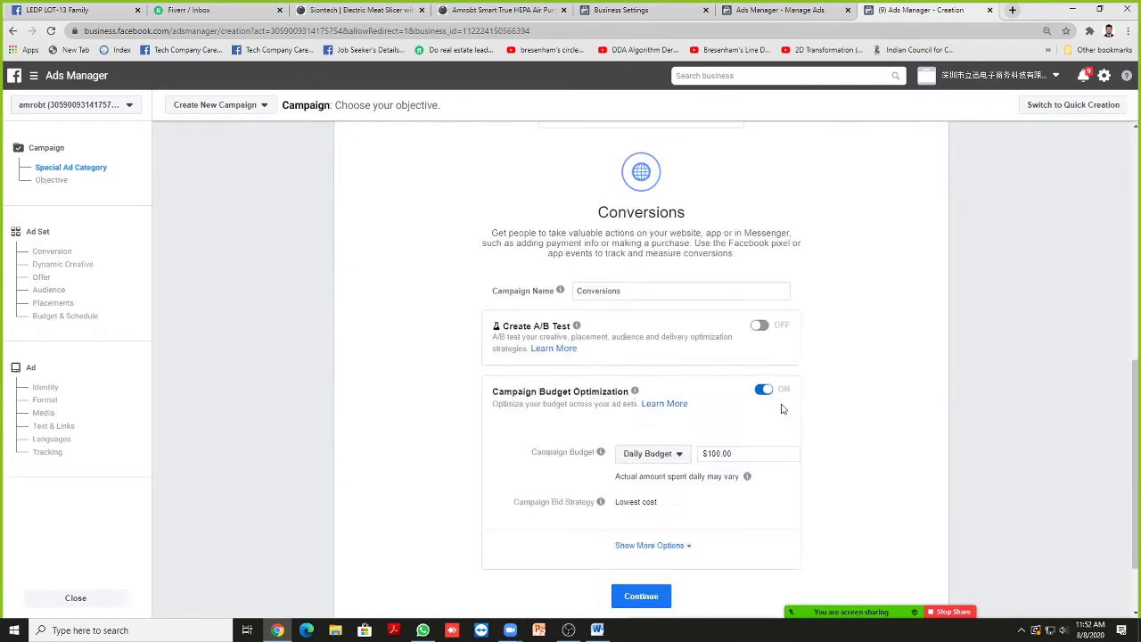
{"action": "double_click", "coordinate": [707, 360]}
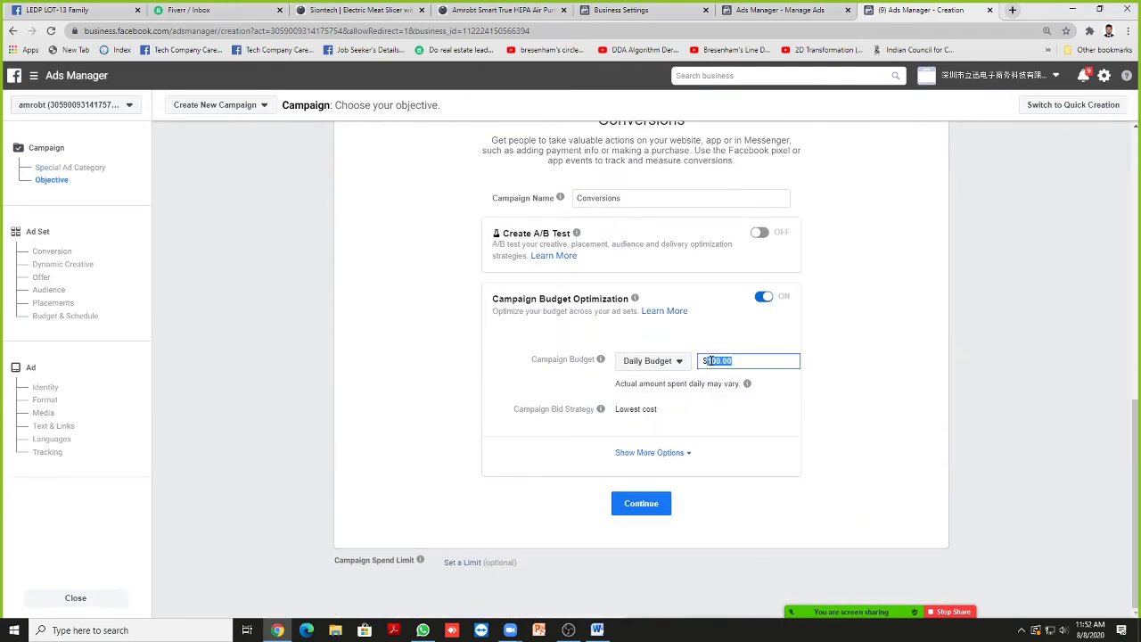
{"action": "type", "text": "20"}
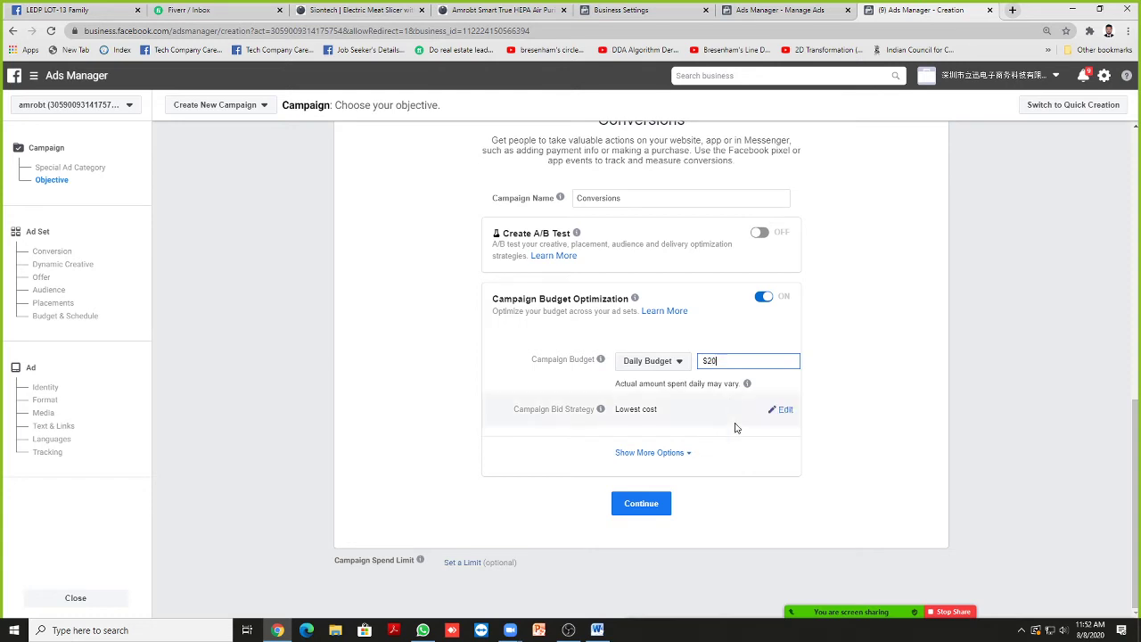
{"action": "left_click", "coordinate": [739, 459]}
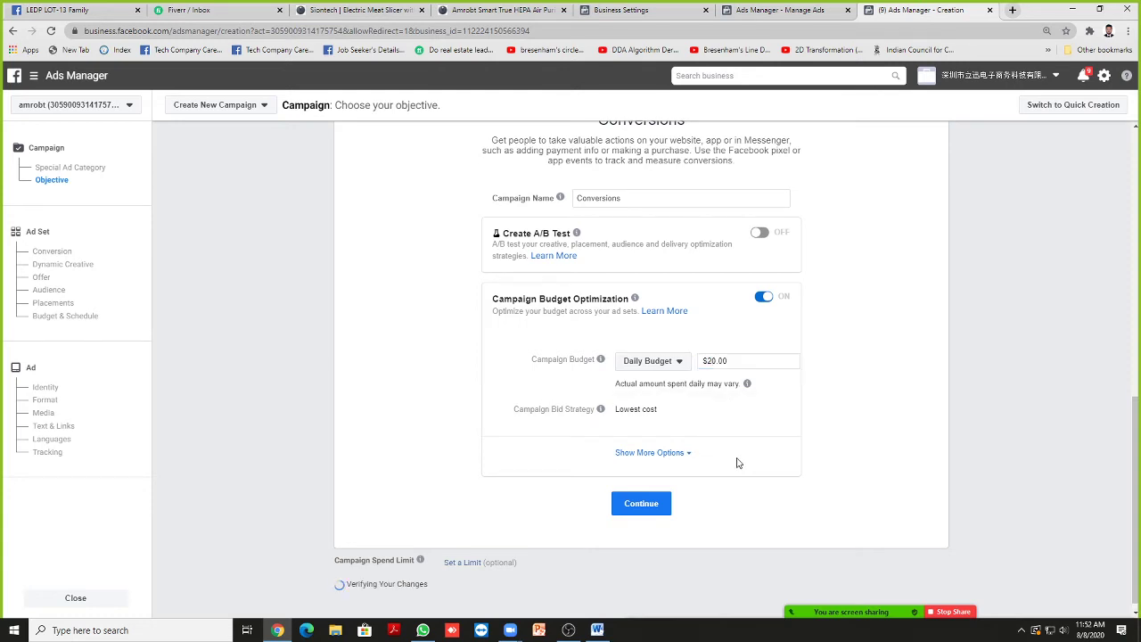
{"action": "left_click", "coordinate": [649, 505]}
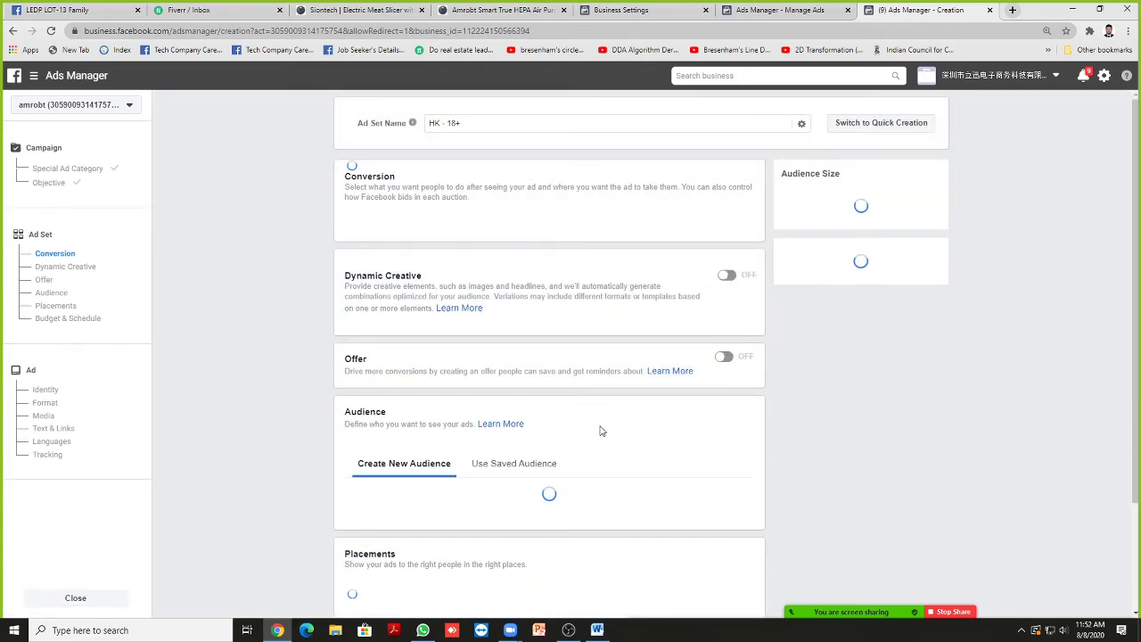
Step: Name the ad set "Meat slicer" and point out its Add to Cart conversion event
{"action": "triple_click", "coordinate": [471, 122]}
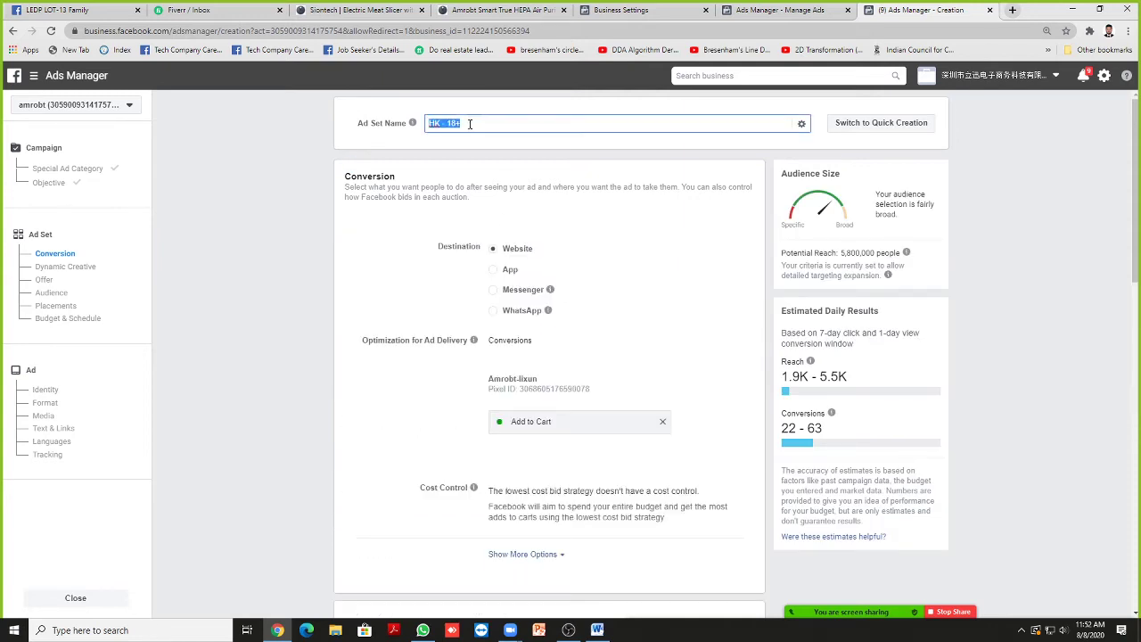
{"action": "type", "text": "Meat slicer"}
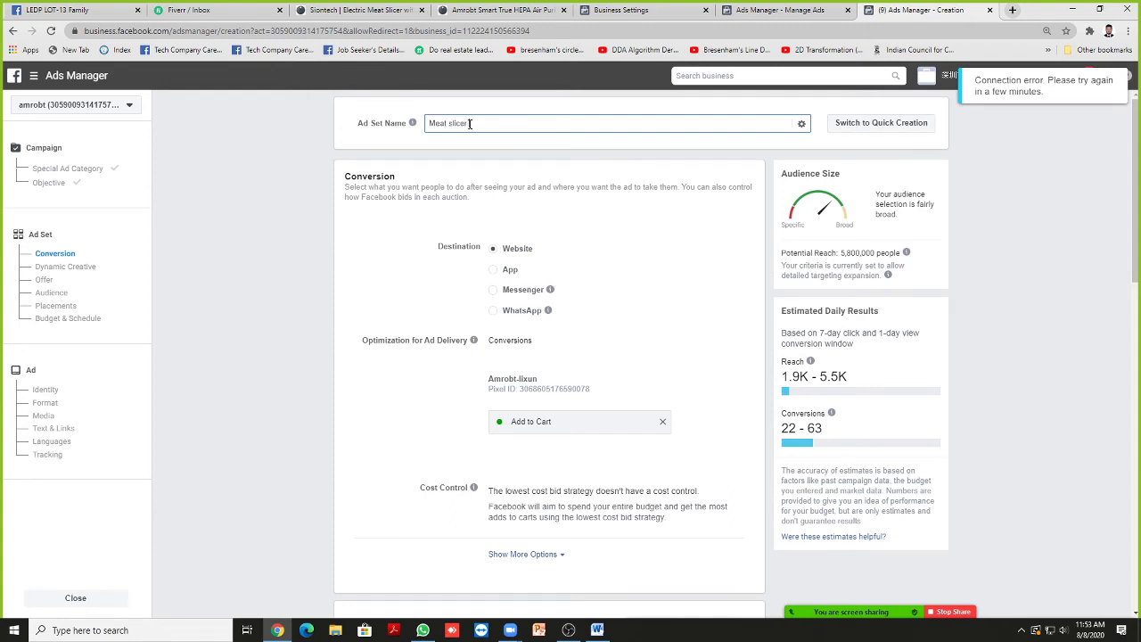
{"action": "scroll", "coordinate": [540, 202], "scroll_direction": "down", "scroll_amount": 1}
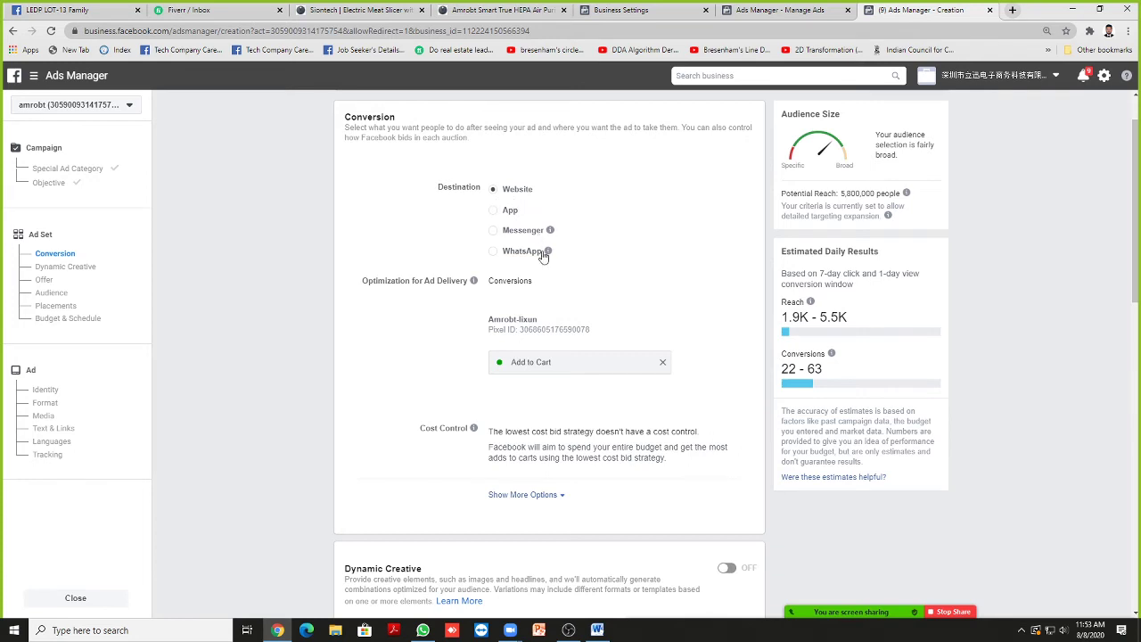
{"action": "triple_click", "coordinate": [514, 362]}
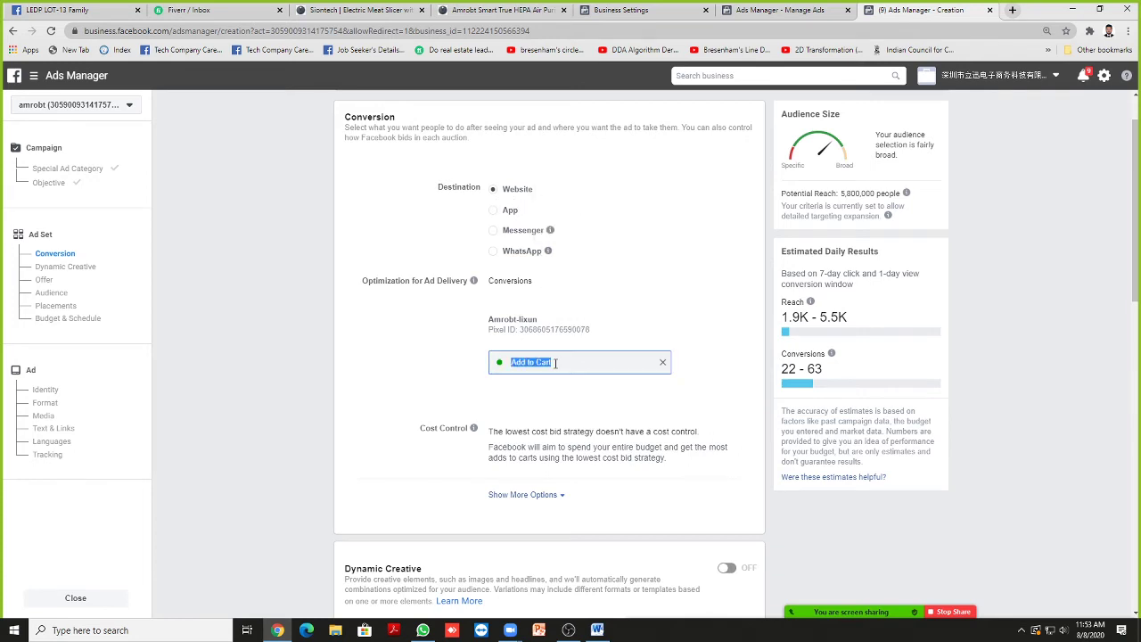
{"action": "left_click", "coordinate": [651, 307]}
Step: Show the class the Siontech meat slicer product page, including its price and purchase options
{"action": "left_click", "coordinate": [370, 9]}
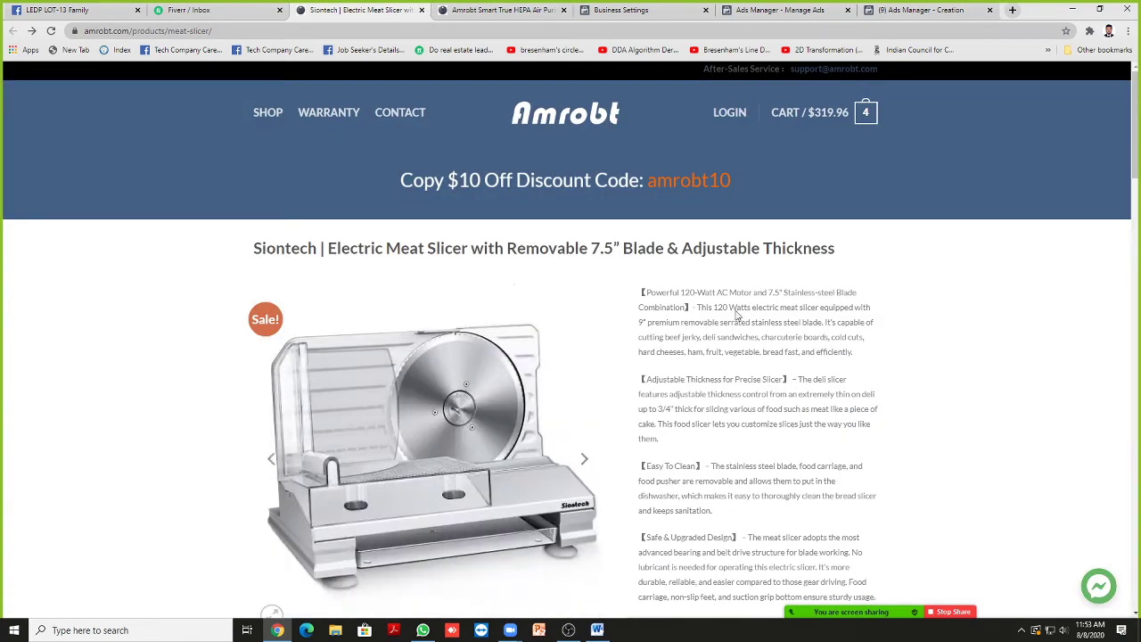
{"action": "scroll", "coordinate": [713, 312], "scroll_direction": "down", "scroll_amount": 2}
{"action": "scroll", "coordinate": [713, 312], "scroll_direction": "up", "scroll_amount": 2}
{"action": "scroll", "coordinate": [706, 304], "scroll_direction": "down", "scroll_amount": 2}
{"action": "scroll", "coordinate": [718, 310], "scroll_direction": "down", "scroll_amount": 2}
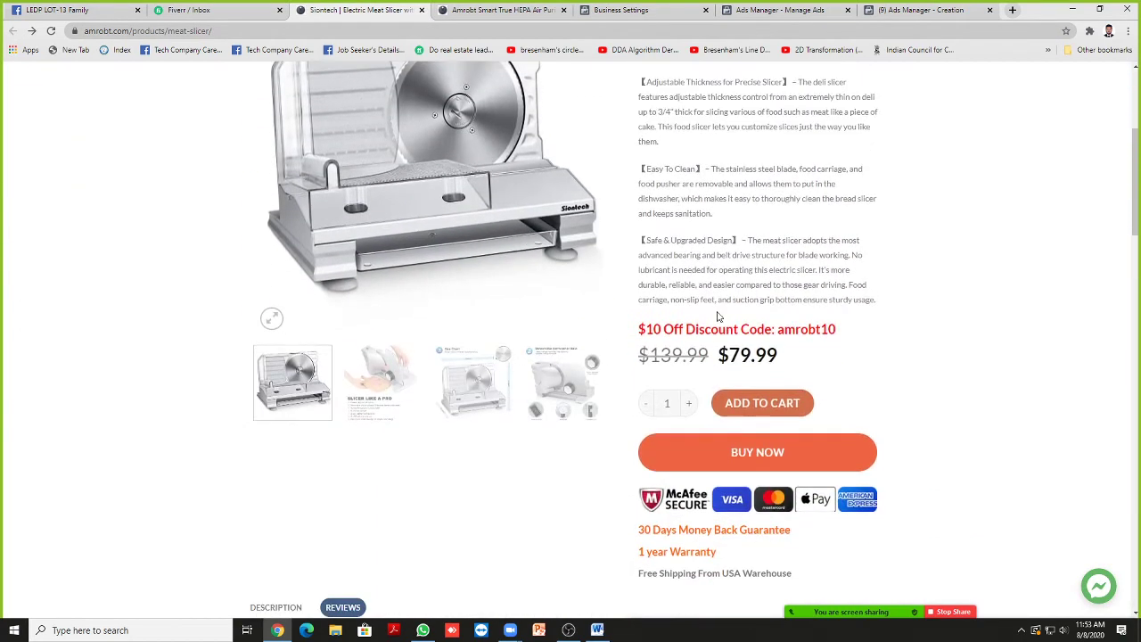
{"action": "scroll", "coordinate": [704, 310], "scroll_direction": "up", "scroll_amount": 4}
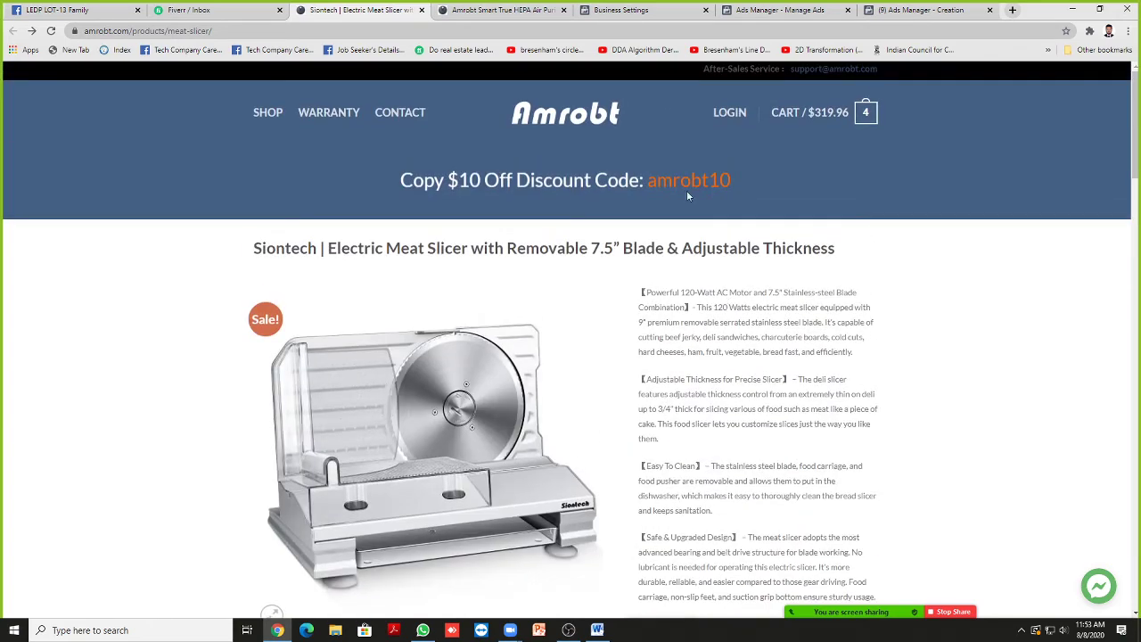
Step: Close the Business Settings, Amrobt air purifier and Manage Ads pages, returning to the Meat slicer ad set
{"action": "left_click", "coordinate": [678, 9]}
{"action": "left_click", "coordinate": [705, 10]}
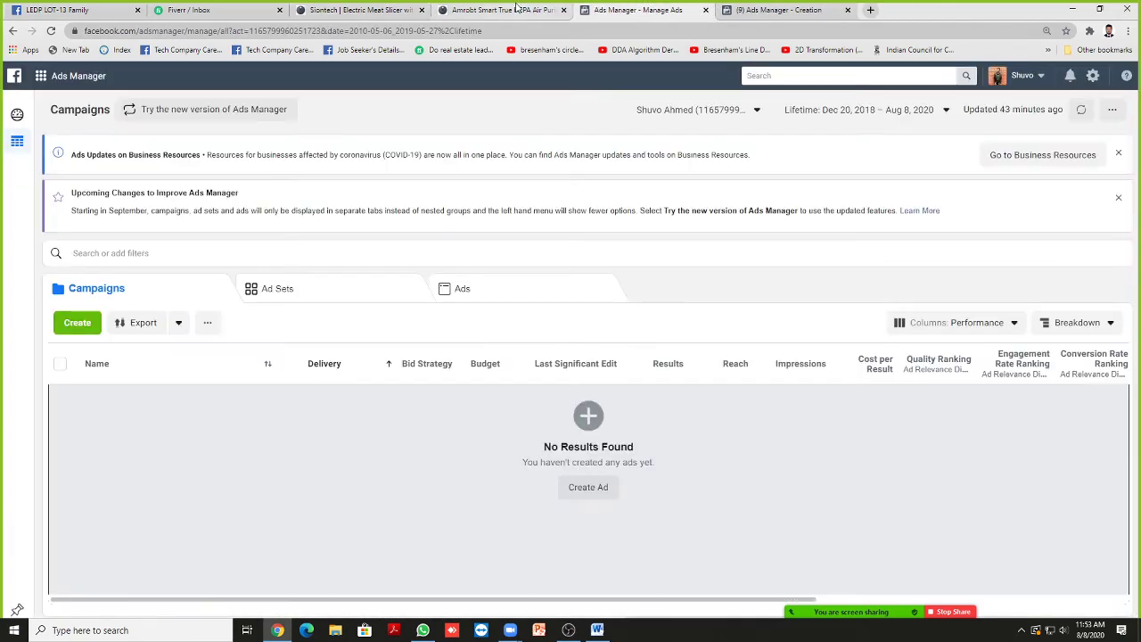
{"action": "left_click", "coordinate": [526, 9]}
{"action": "left_click", "coordinate": [564, 10]}
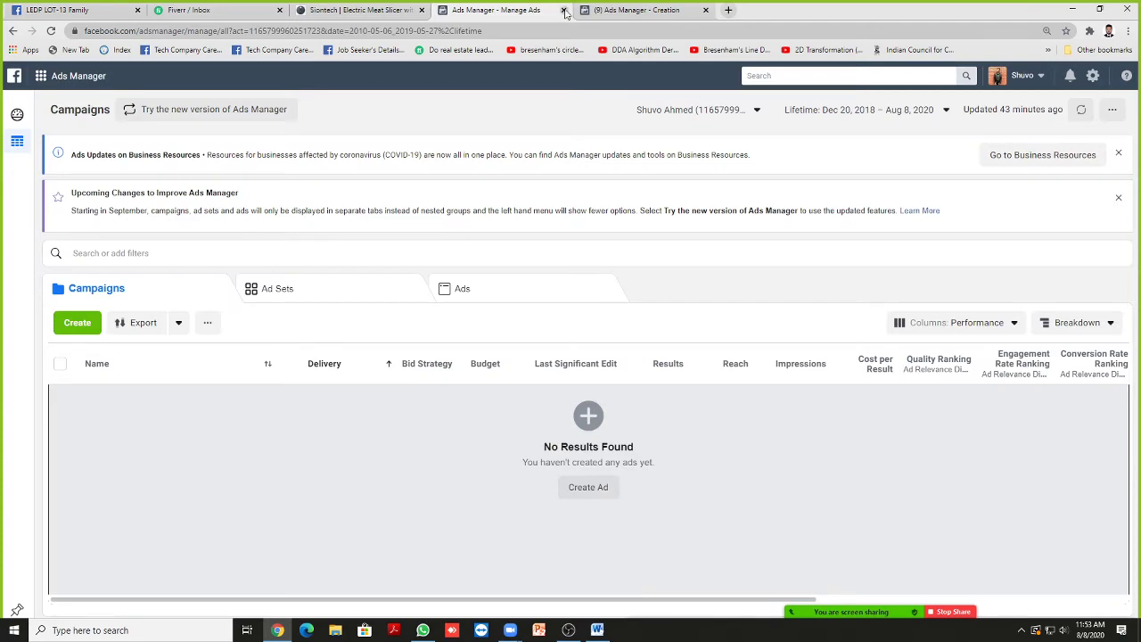
{"action": "left_click", "coordinate": [563, 10]}
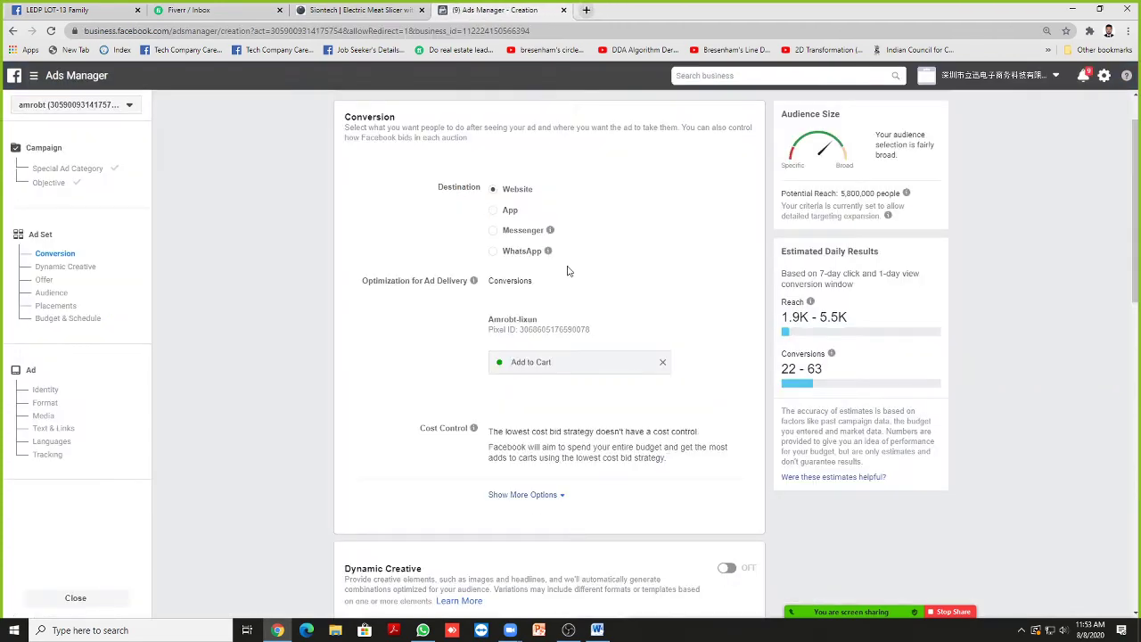
Step: Remove the Add to Cart conversion event from the ad set
{"action": "left_click", "coordinate": [662, 364]}
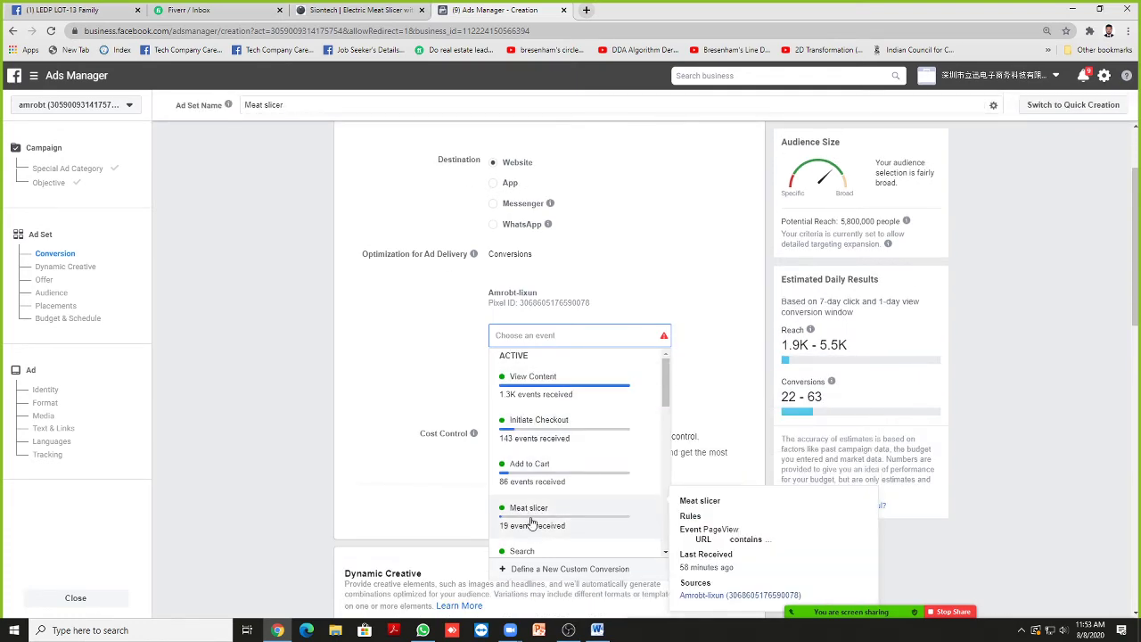
Step: Choose Meat slicer as the ad set's conversion event and check the meat slicer product page on the store site
{"action": "left_click", "coordinate": [531, 517]}
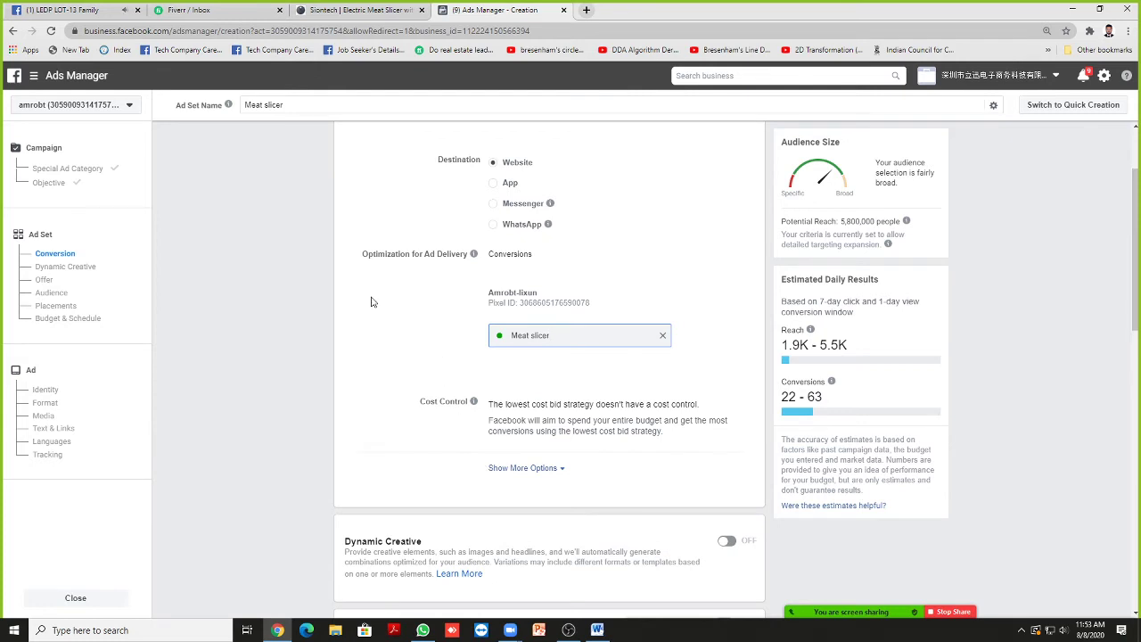
{"action": "left_click", "coordinate": [840, 607]}
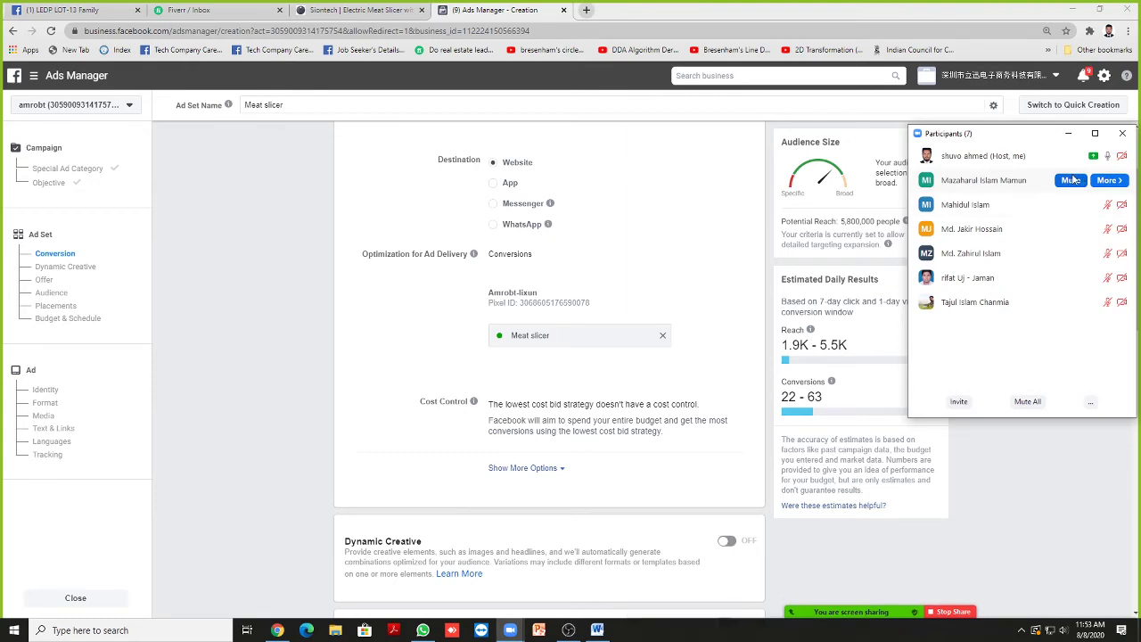
{"action": "left_click", "coordinate": [1068, 133]}
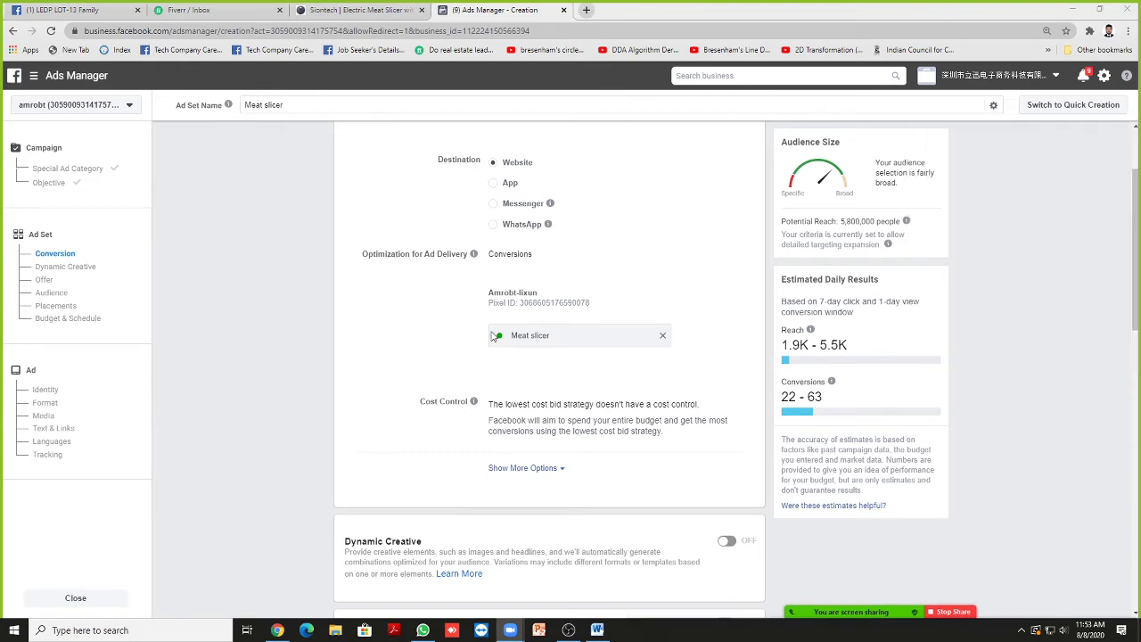
{"action": "scroll", "coordinate": [599, 267], "scroll_direction": "up", "scroll_amount": 1}
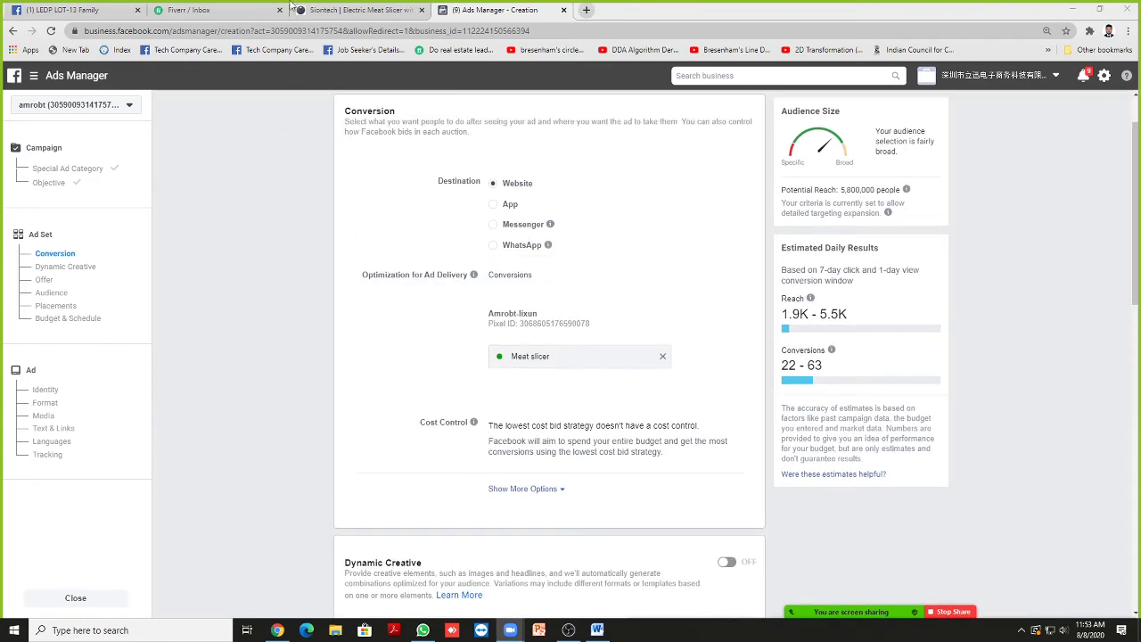
{"action": "left_click", "coordinate": [356, 10]}
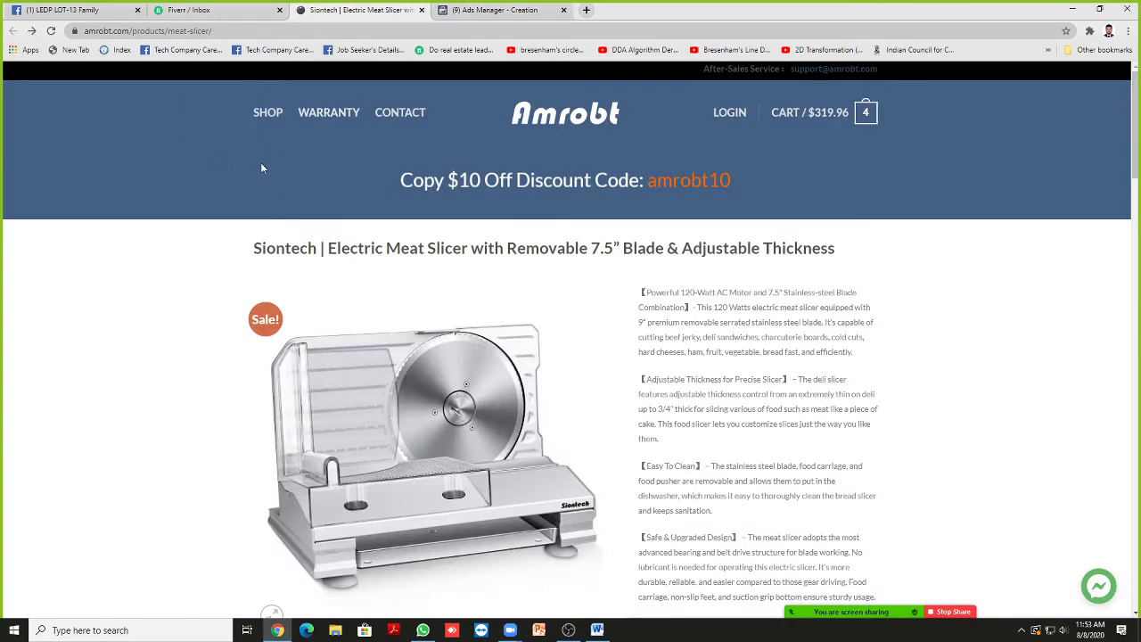
{"action": "left_click", "coordinate": [495, 10]}
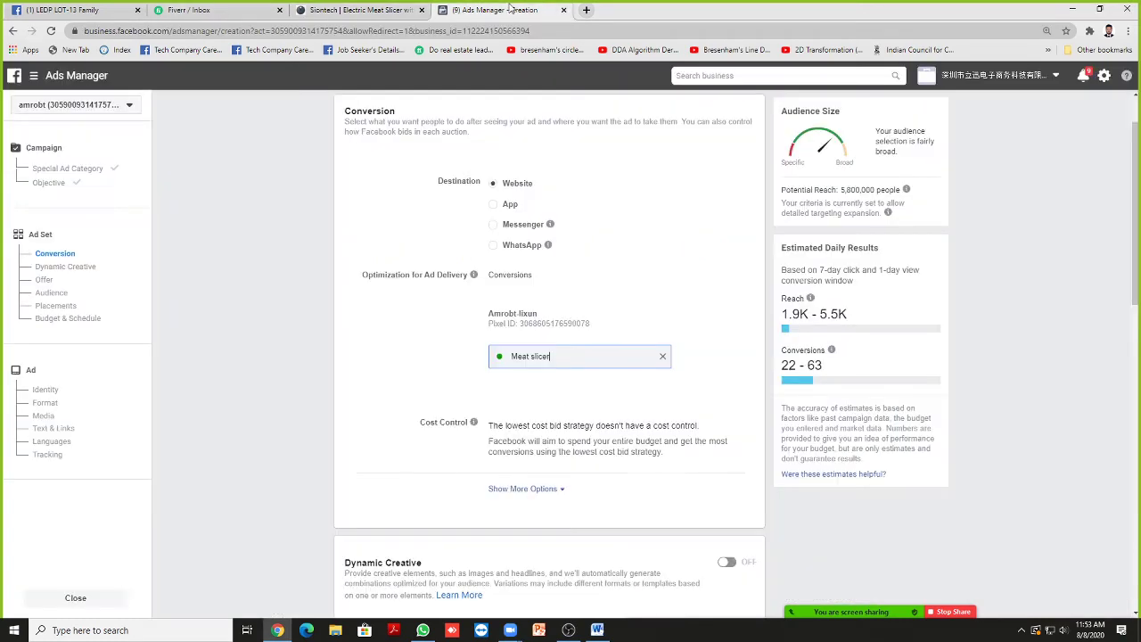
Step: Turn on the offer for the ad set and select Amrobt as its Facebook Page
{"action": "scroll", "coordinate": [276, 324], "scroll_direction": "down", "scroll_amount": 1}
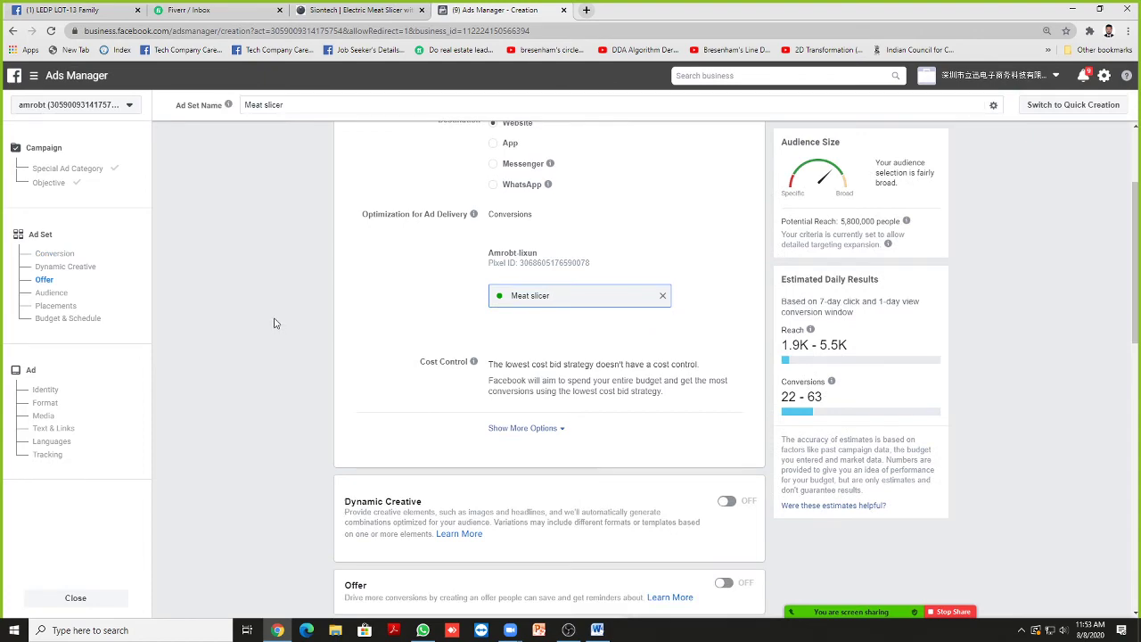
{"action": "scroll", "coordinate": [331, 326], "scroll_direction": "down", "scroll_amount": 1}
{"action": "scroll", "coordinate": [415, 333], "scroll_direction": "down", "scroll_amount": 2}
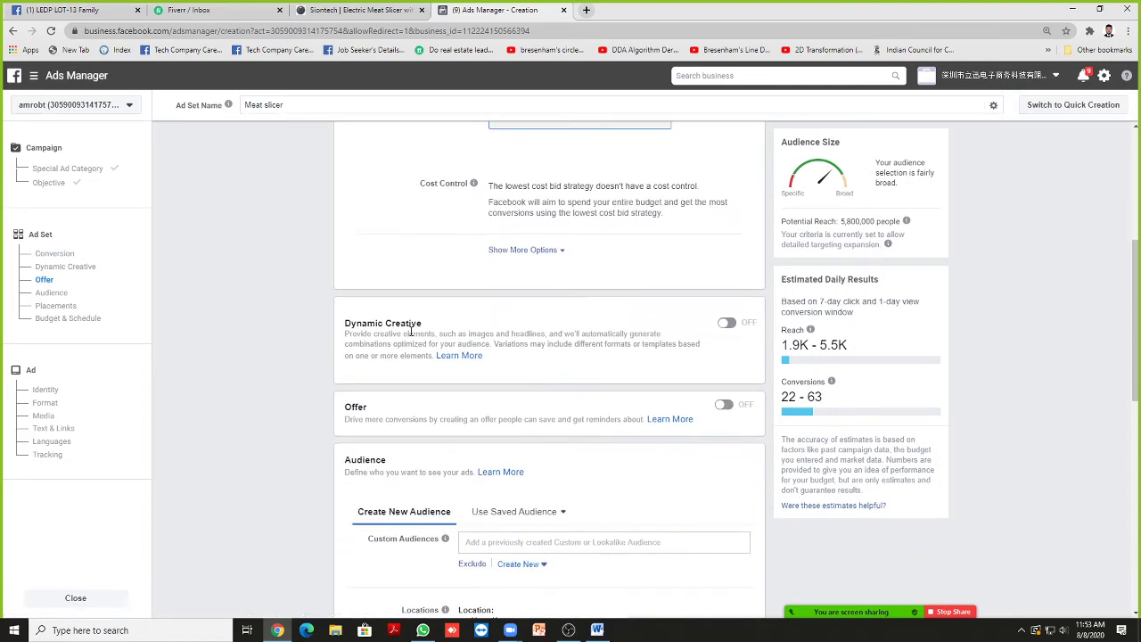
{"action": "scroll", "coordinate": [411, 332], "scroll_direction": "up", "scroll_amount": 3}
{"action": "scroll", "coordinate": [407, 281], "scroll_direction": "down", "scroll_amount": 2}
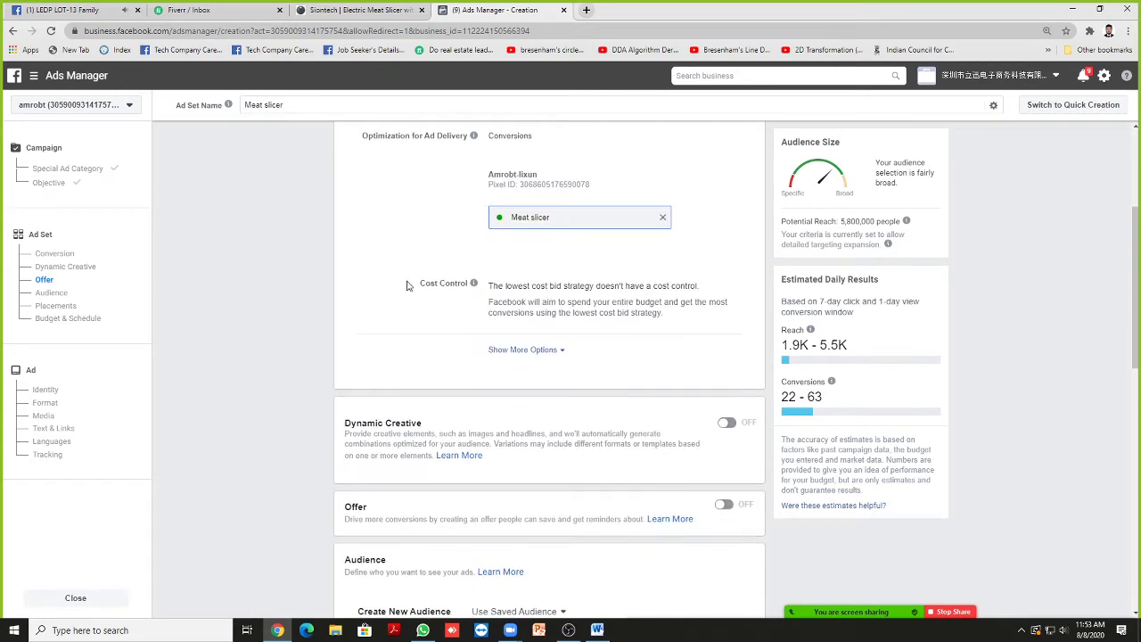
{"action": "scroll", "coordinate": [400, 294], "scroll_direction": "down", "scroll_amount": 2}
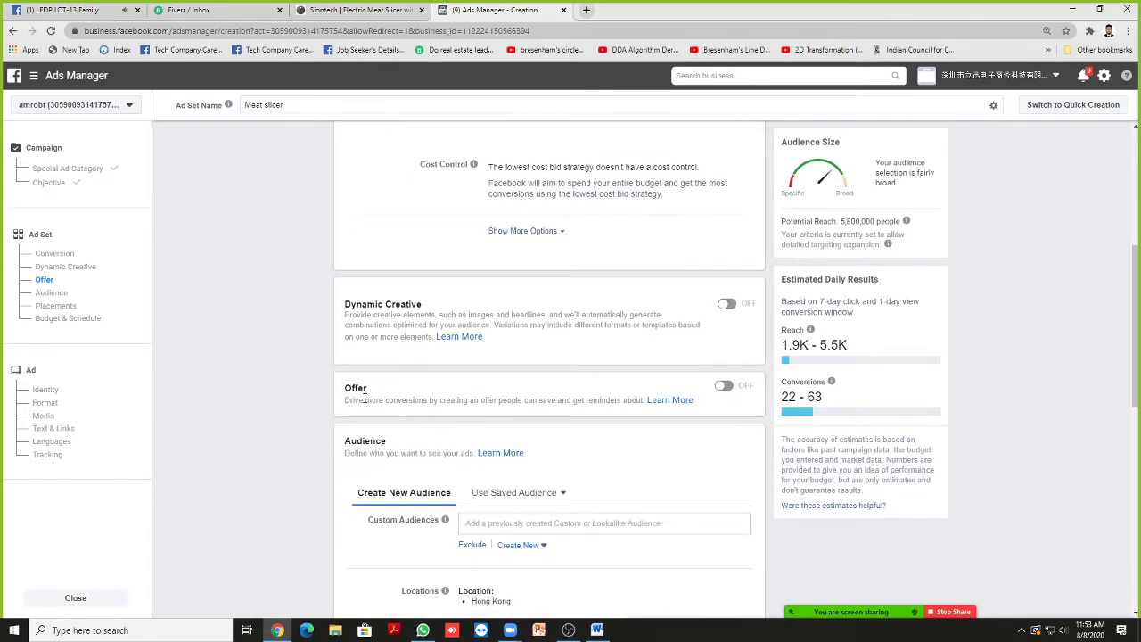
{"action": "double_click", "coordinate": [370, 397]}
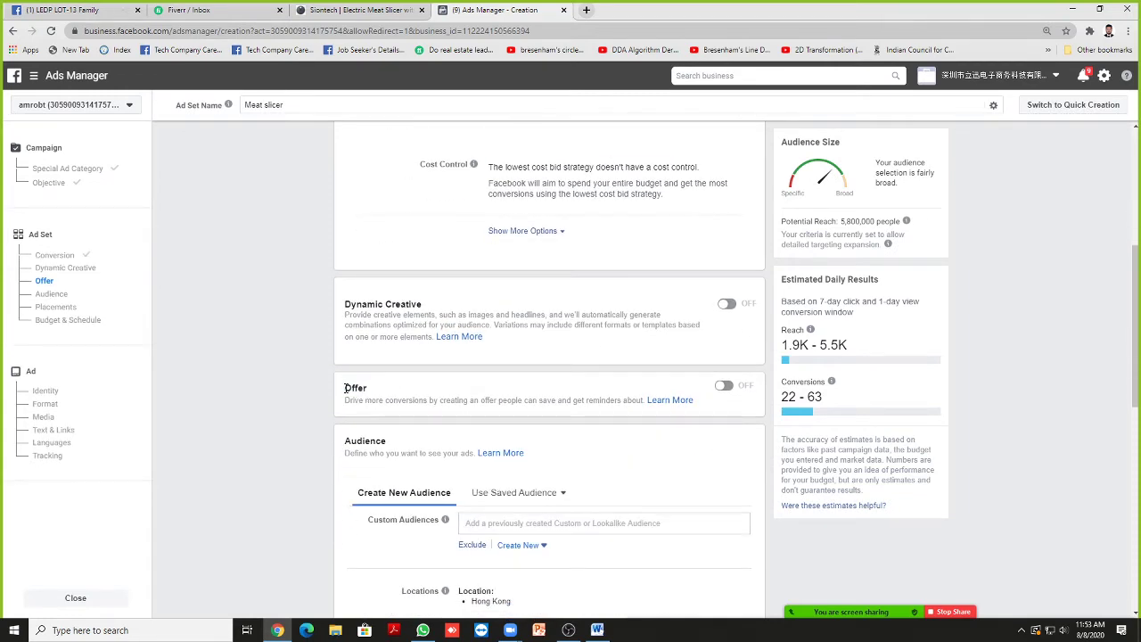
{"action": "left_click", "coordinate": [724, 385]}
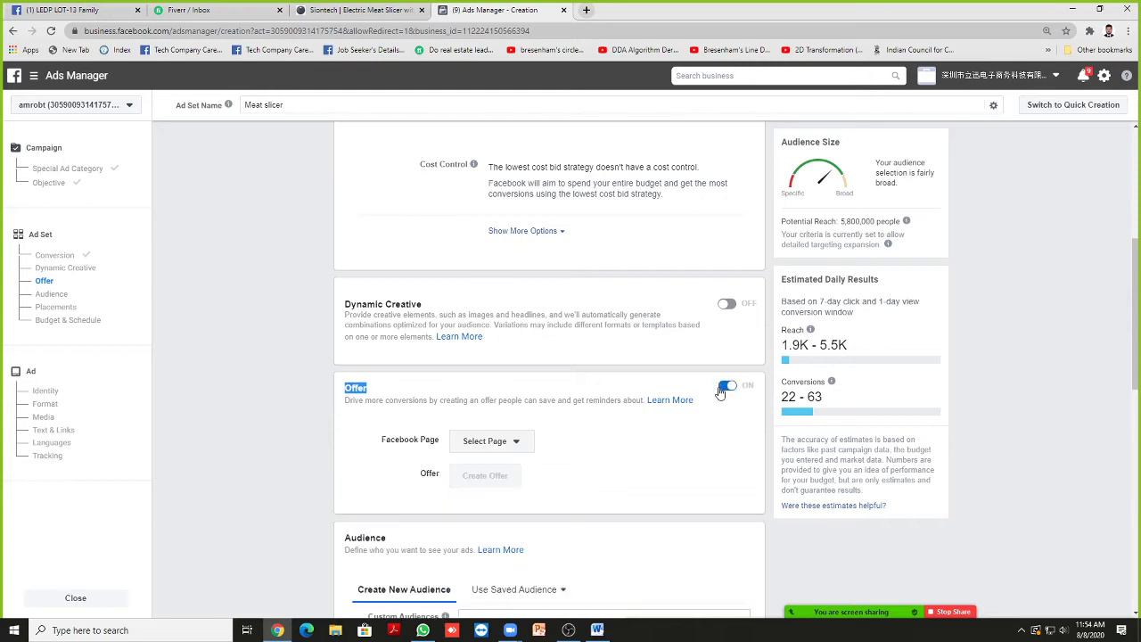
{"action": "scroll", "coordinate": [713, 392], "scroll_direction": "down", "scroll_amount": 2}
{"action": "left_click", "coordinate": [513, 324]}
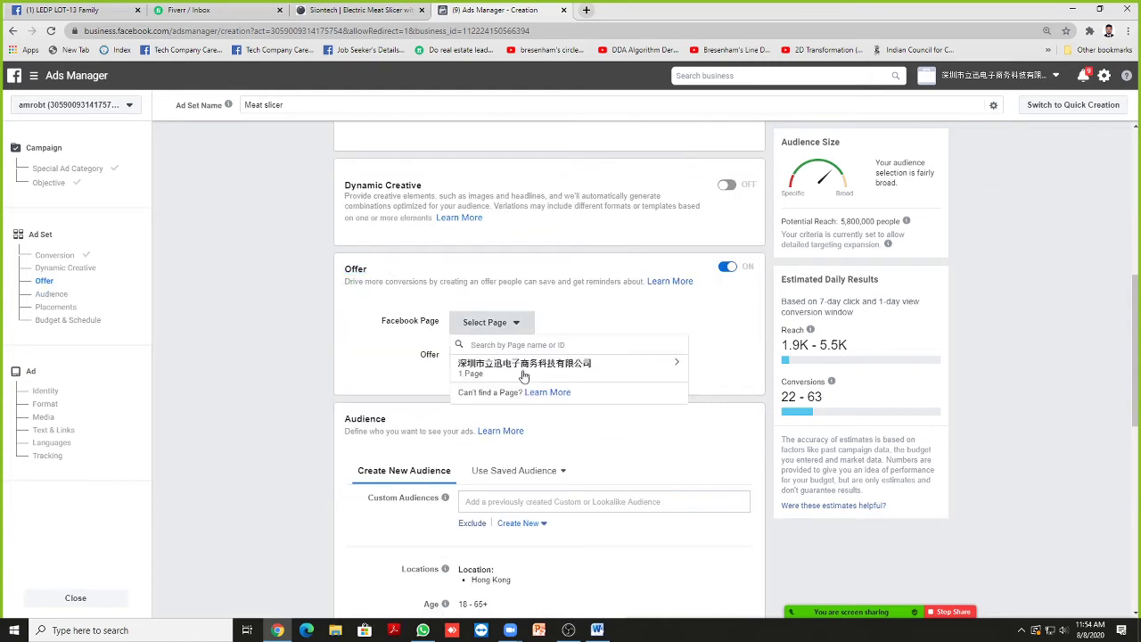
{"action": "left_click", "coordinate": [505, 397]}
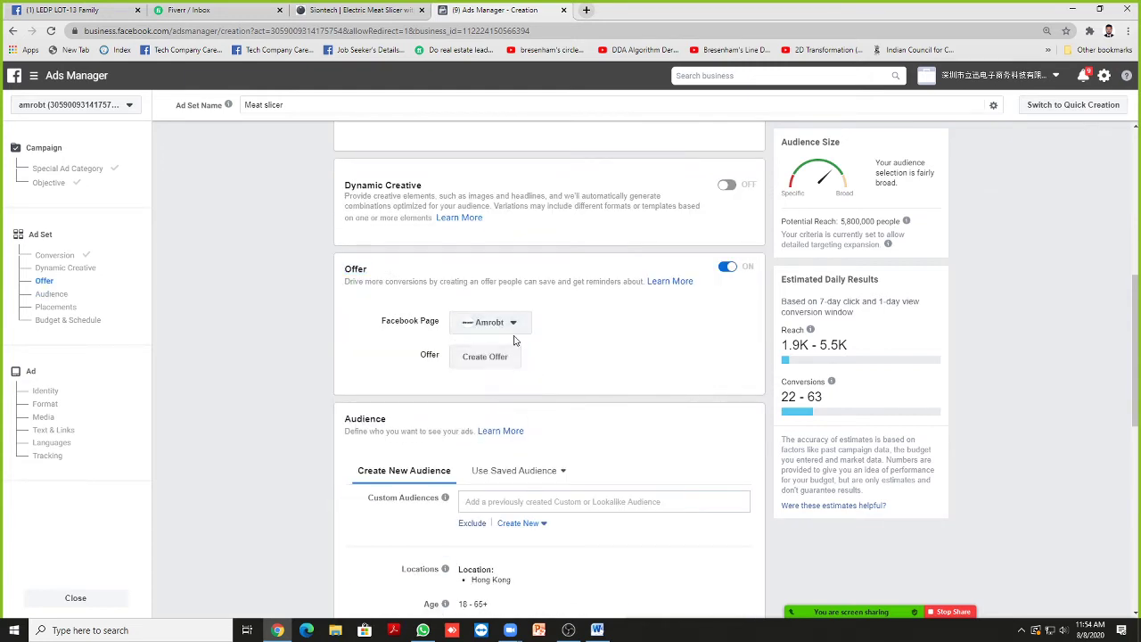
Step: Start a new offer with the title "$10 Off Discount" copied from the product page and the details "afdsafs"
{"action": "left_click", "coordinate": [476, 364]}
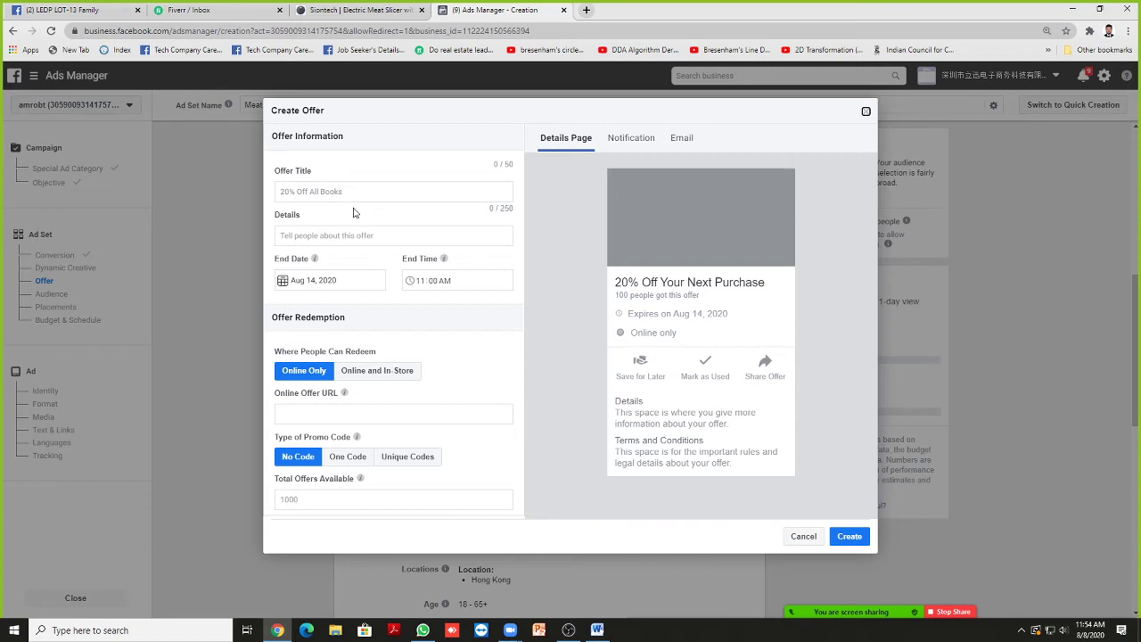
{"action": "left_click", "coordinate": [359, 10]}
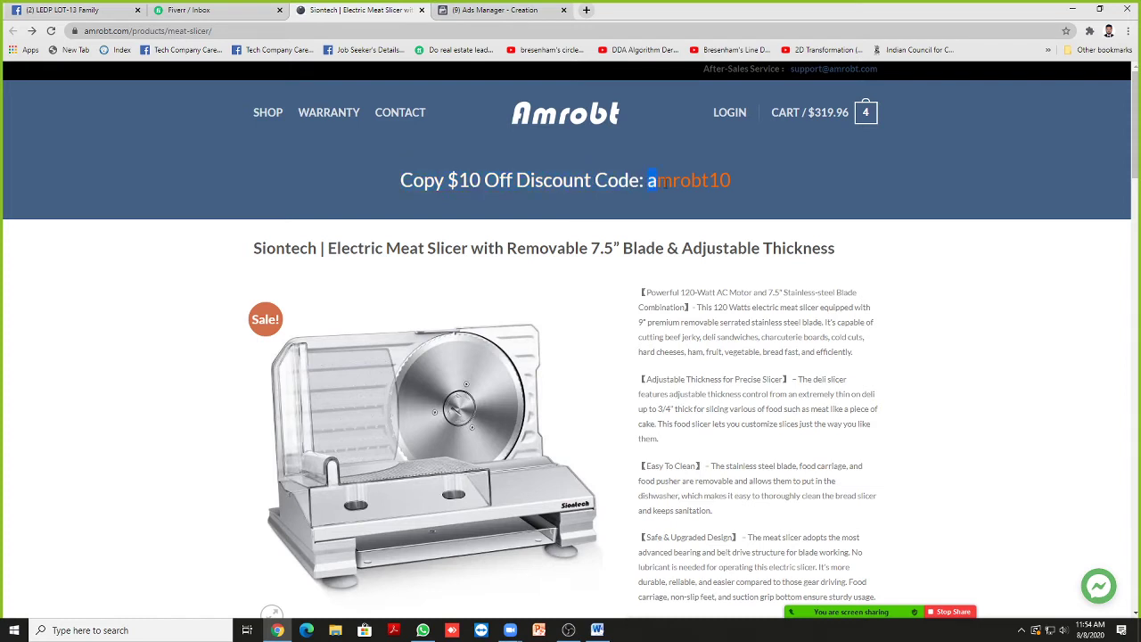
{"action": "mouse_move", "coordinate": [664, 183]}
{"action": "left_mouse_down"}
{"action": "mouse_move", "coordinate": [732, 186]}
{"action": "mouse_move", "coordinate": [647, 182]}
{"action": "left_mouse_up"}
{"action": "left_click", "coordinate": [499, 10]}
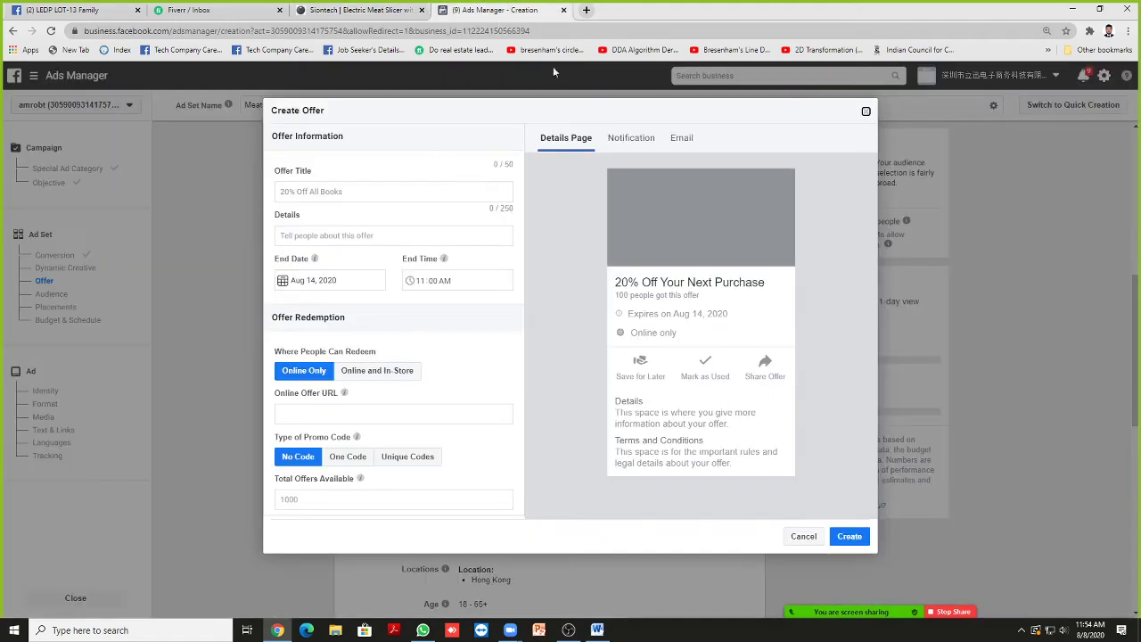
{"action": "left_click", "coordinate": [310, 192]}
{"action": "left_click", "coordinate": [383, 10]}
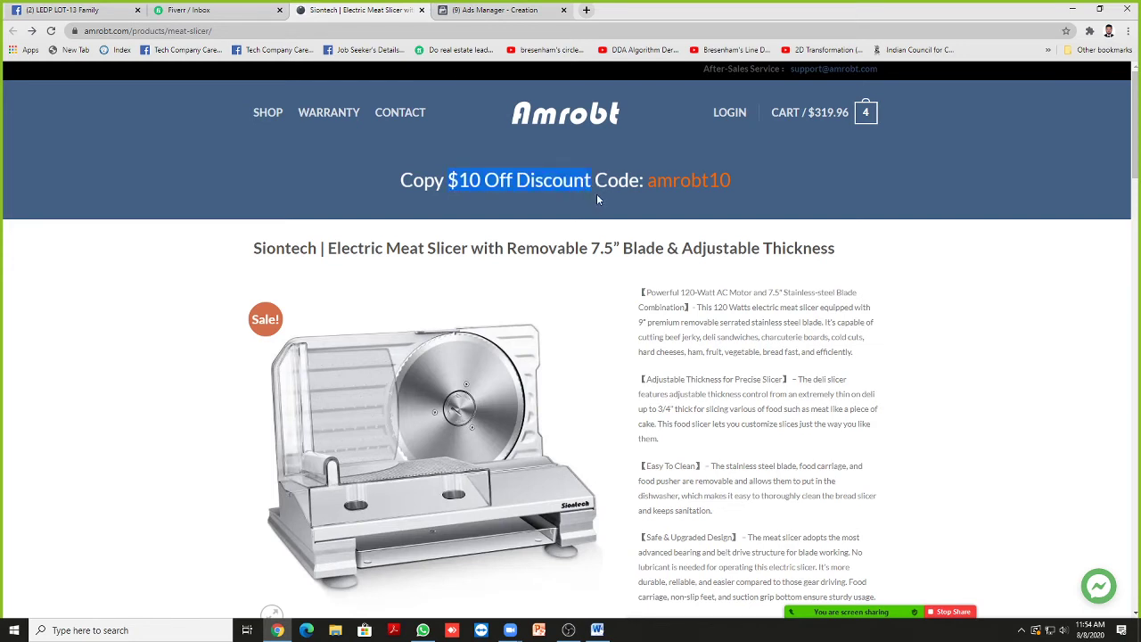
{"action": "left_click", "coordinate": [499, 9]}
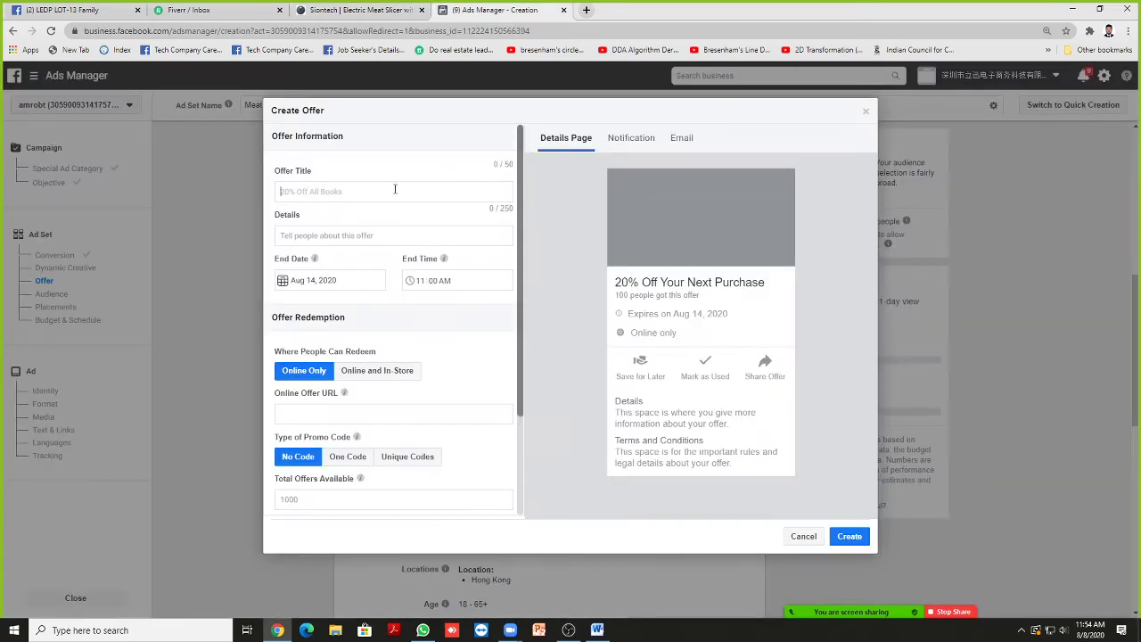
{"action": "type", "text": "$10 Off Discount"}
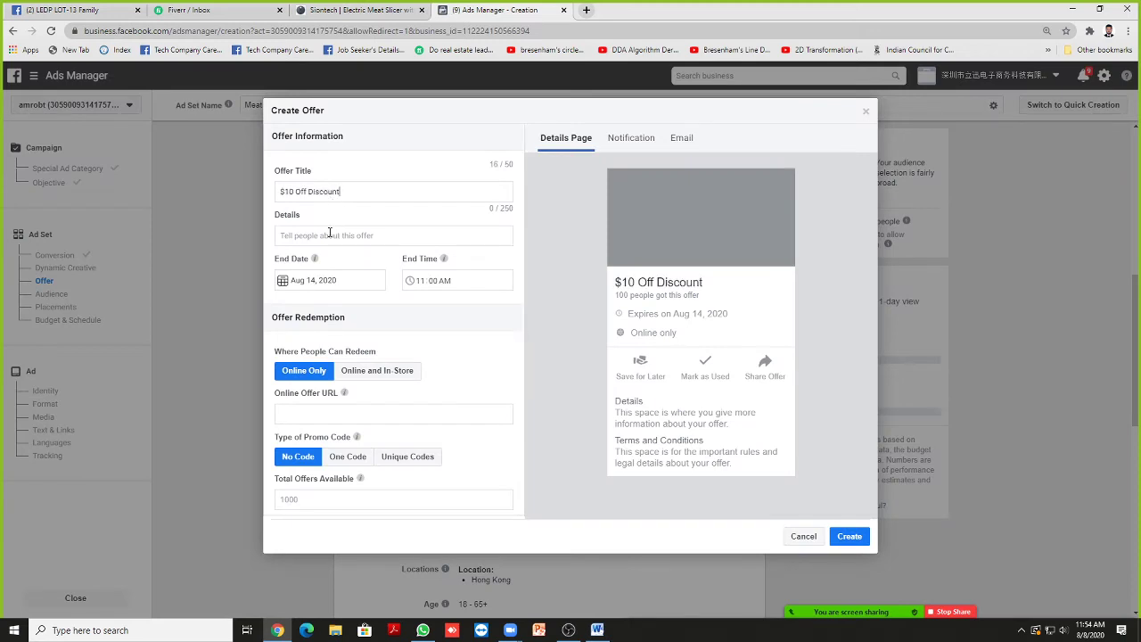
{"action": "type", "text": "afdsafs"}
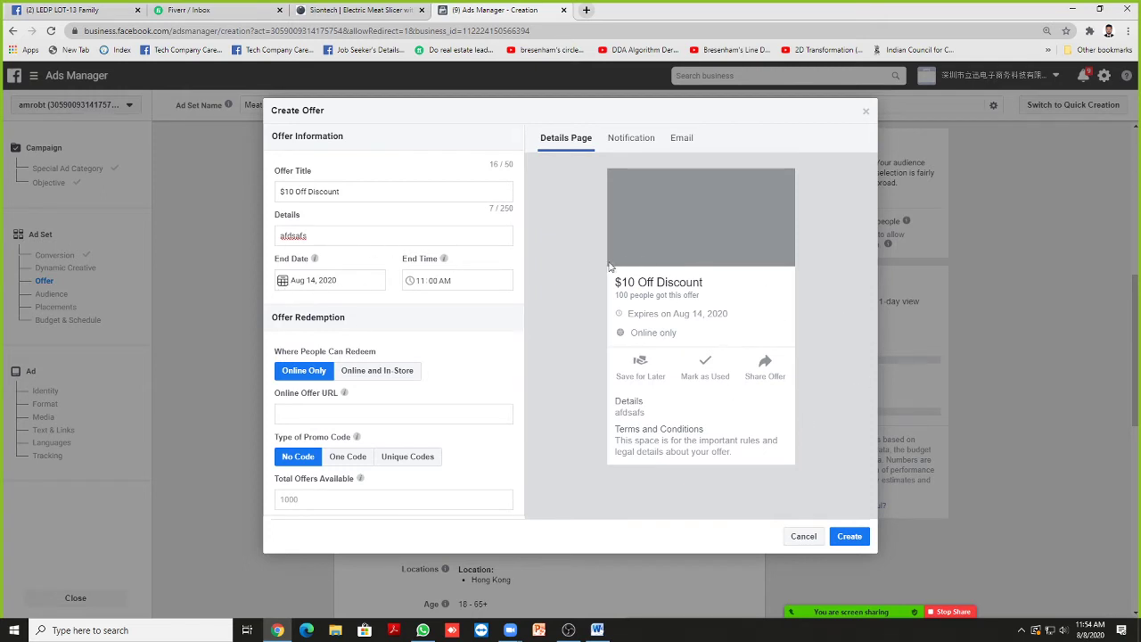
Step: Try Online and In-Store redemption for the offer and return it to Online Only
{"action": "scroll", "coordinate": [394, 357], "scroll_direction": "down", "scroll_amount": 2}
{"action": "scroll", "coordinate": [394, 357], "scroll_direction": "up", "scroll_amount": 2}
{"action": "scroll", "coordinate": [303, 276], "scroll_direction": "down", "scroll_amount": 3}
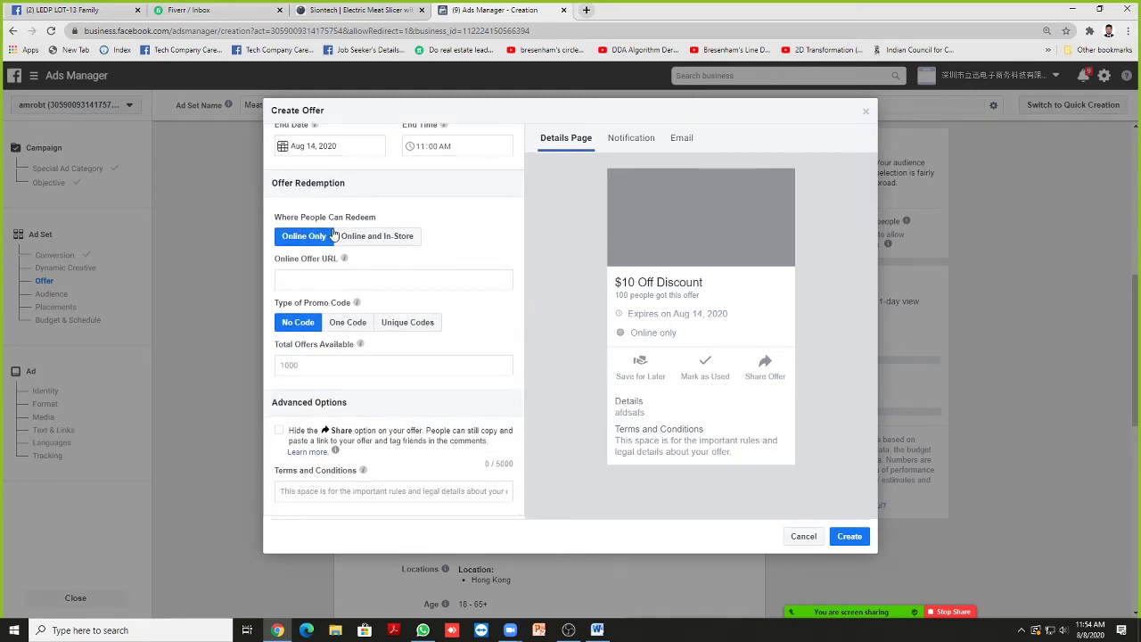
{"action": "scroll", "coordinate": [374, 258], "scroll_direction": "up", "scroll_amount": 3}
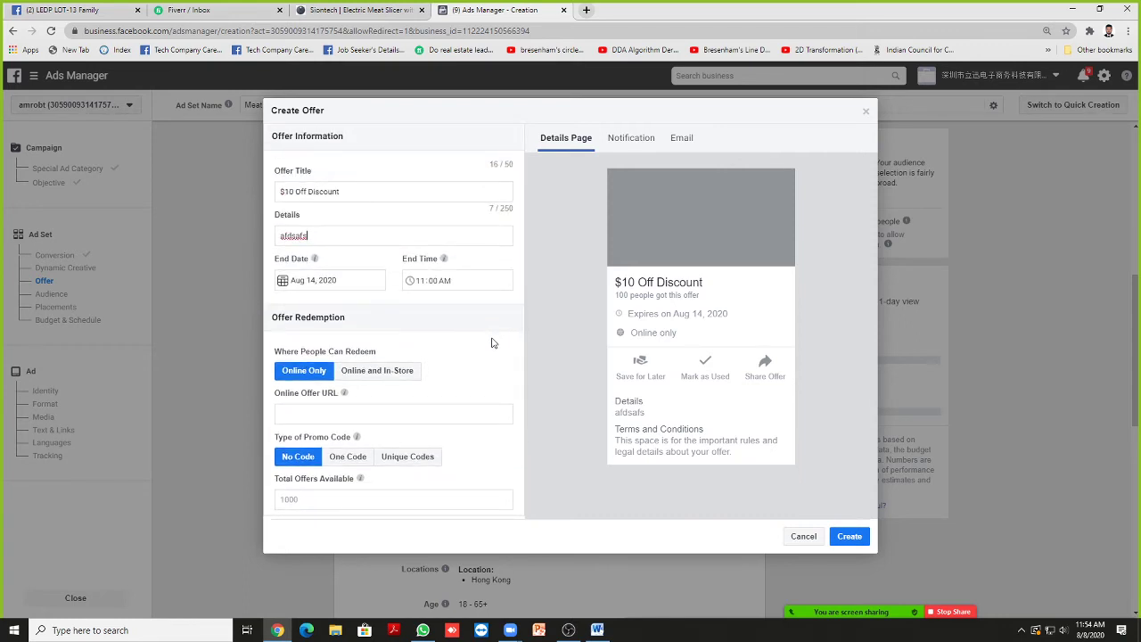
{"action": "scroll", "coordinate": [456, 336], "scroll_direction": "down", "scroll_amount": 3}
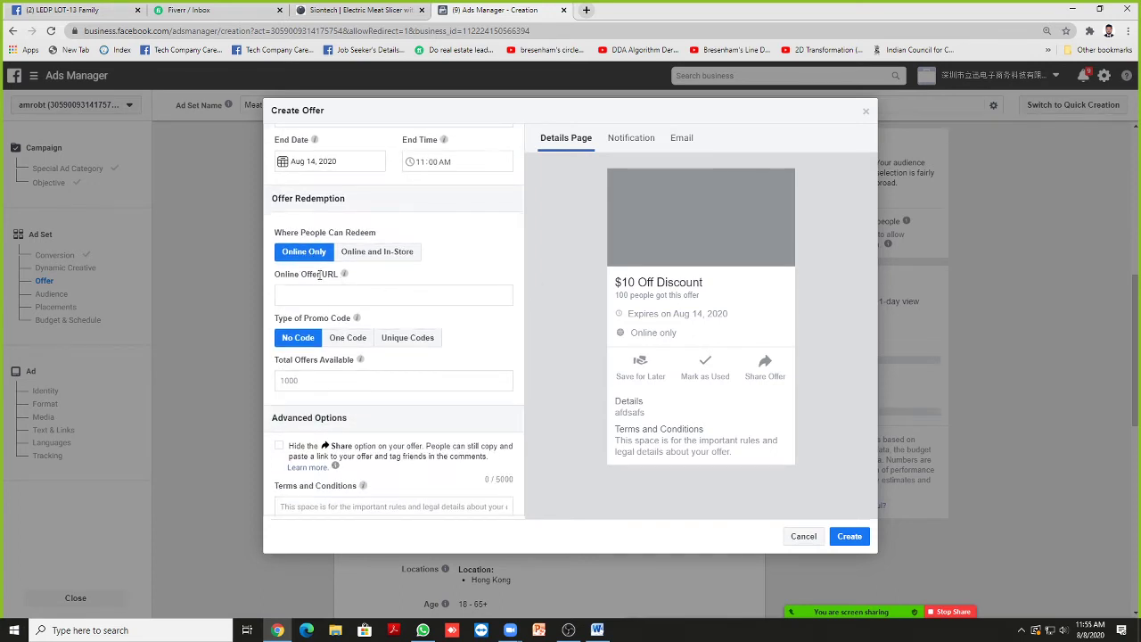
{"action": "left_click", "coordinate": [362, 257]}
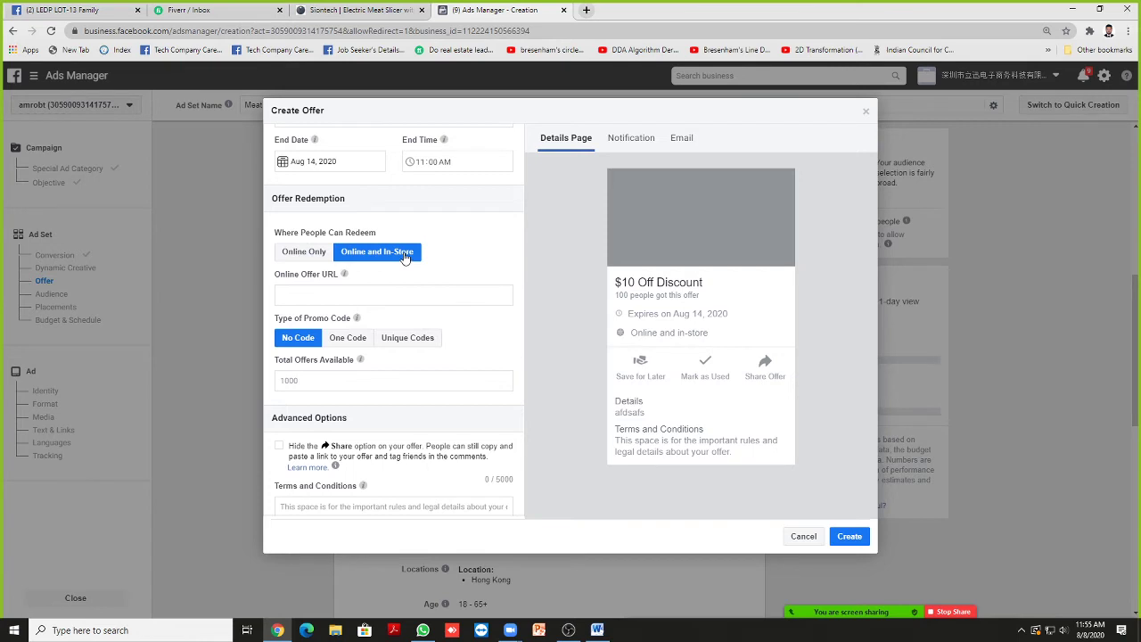
{"action": "left_click", "coordinate": [302, 254]}
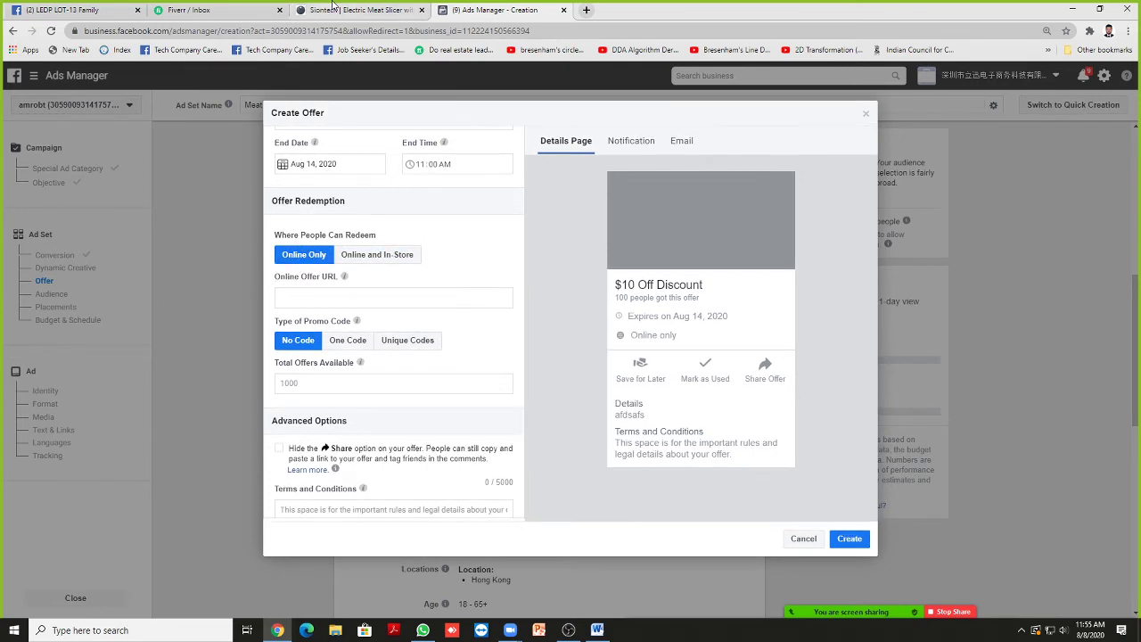
{"action": "left_click", "coordinate": [333, 6]}
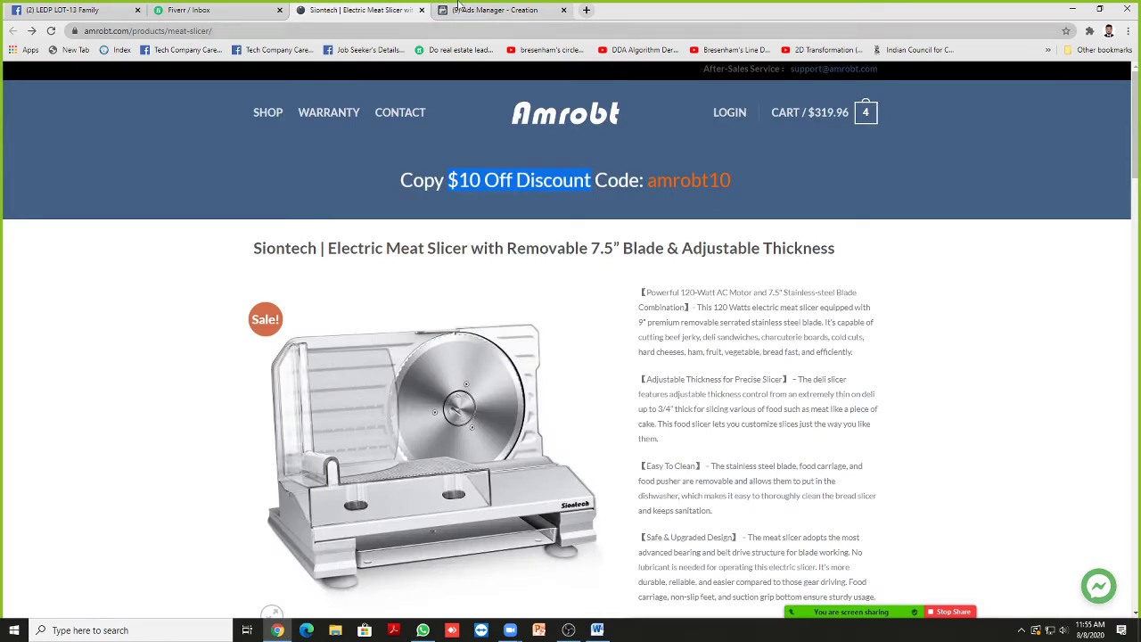
{"action": "left_click", "coordinate": [460, 8]}
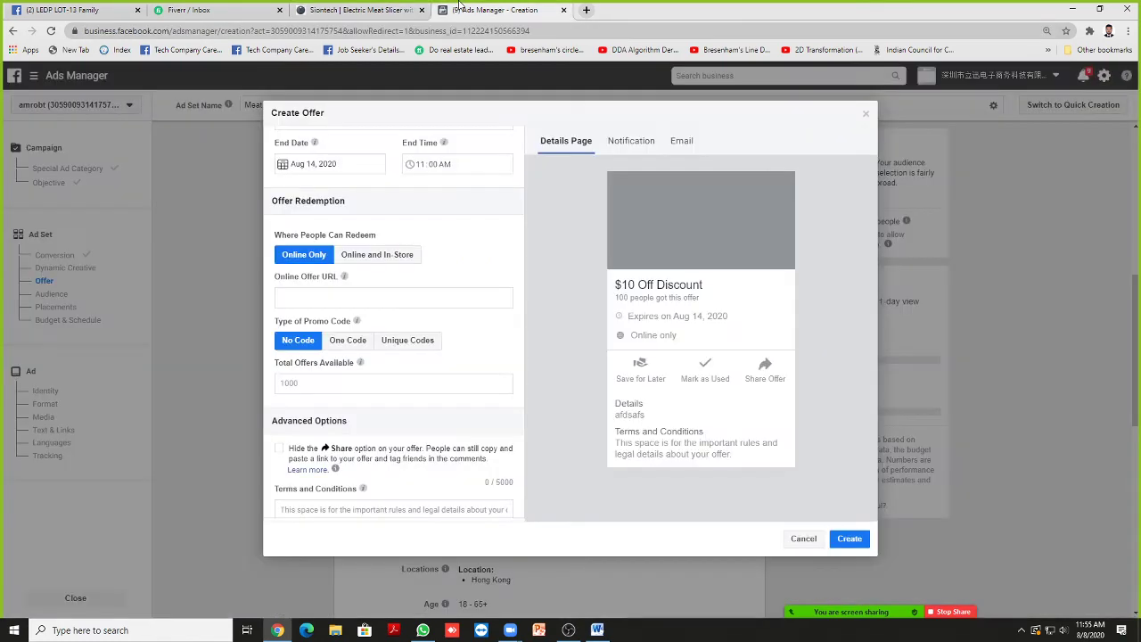
{"action": "left_click", "coordinate": [377, 6]}
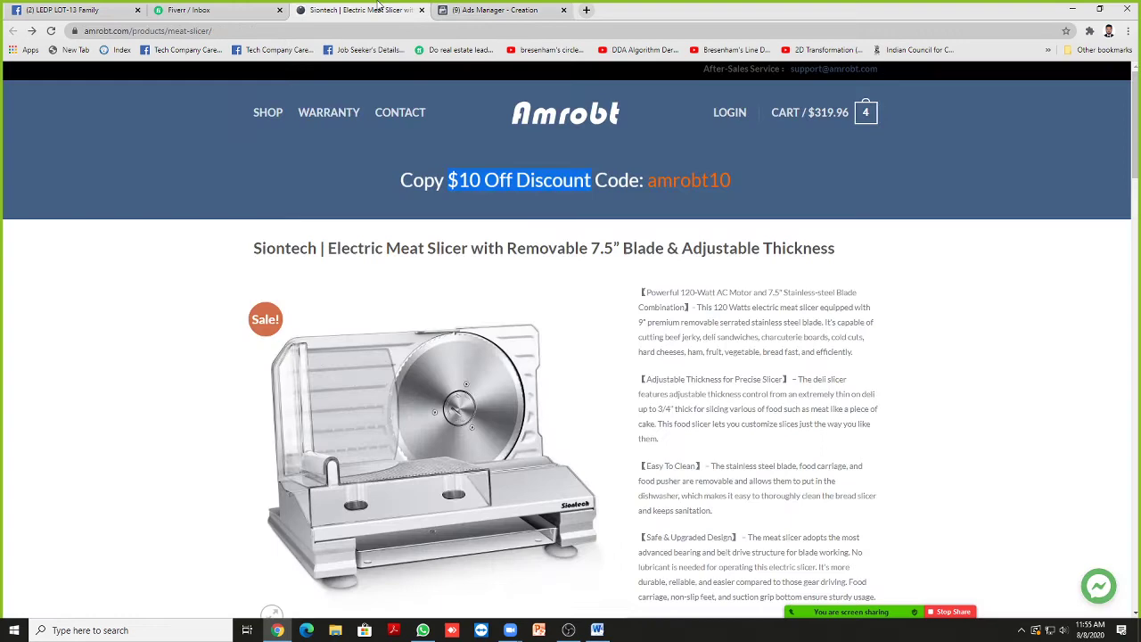
{"action": "left_click", "coordinate": [339, 30]}
{"action": "key", "text": "ctrl+c"}
{"action": "left_click", "coordinate": [473, 10]}
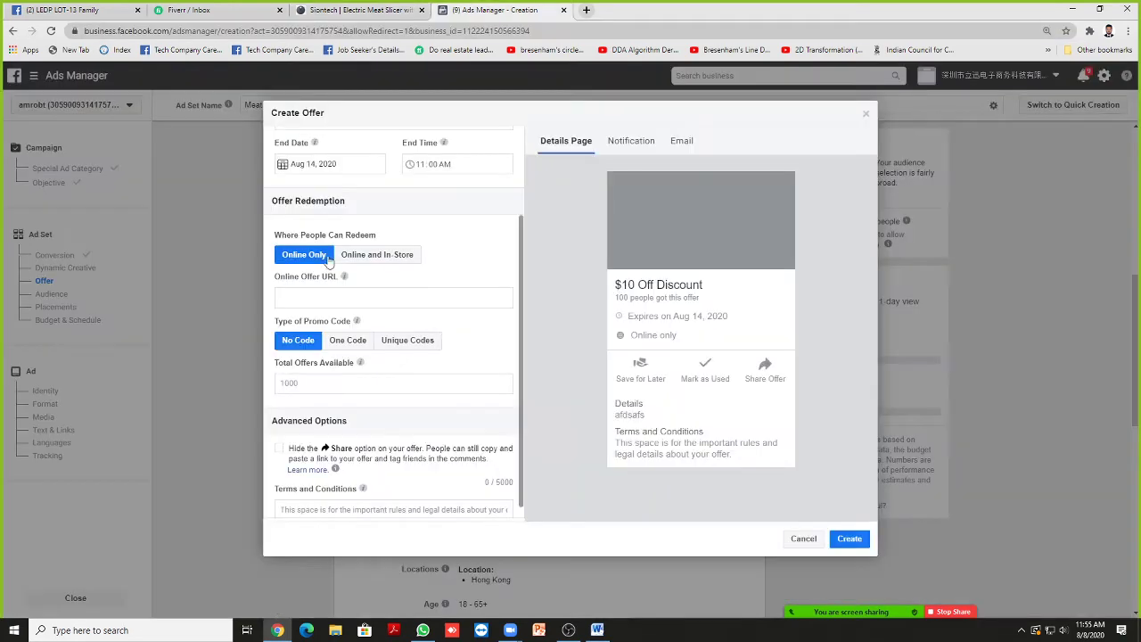
{"action": "key", "text": "ctrl+v"}
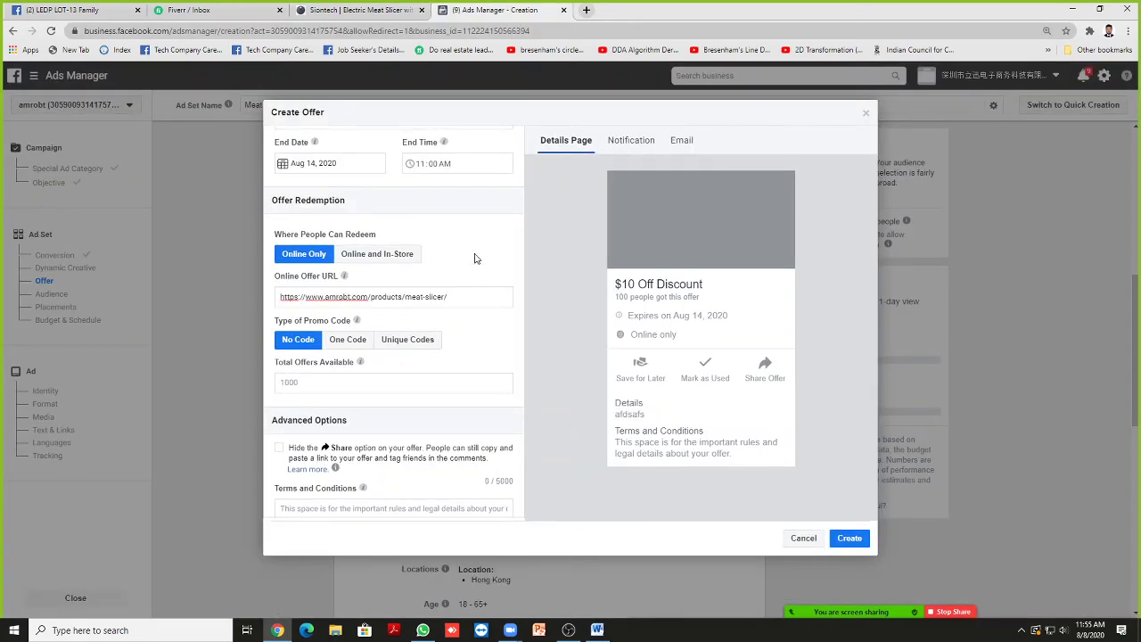
{"action": "left_click", "coordinate": [454, 286]}
Step: Set the offer's promo code type to One Code and enter the code amrobt10 copied from the product page
{"action": "scroll", "coordinate": [464, 299], "scroll_direction": "down", "scroll_amount": 1}
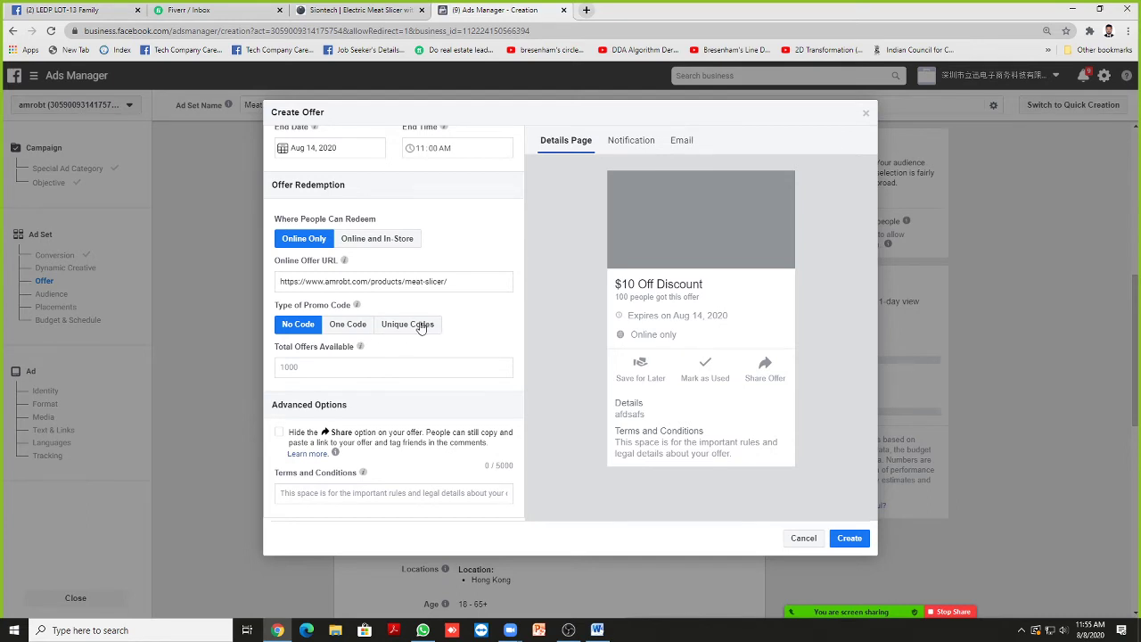
{"action": "left_click", "coordinate": [357, 326]}
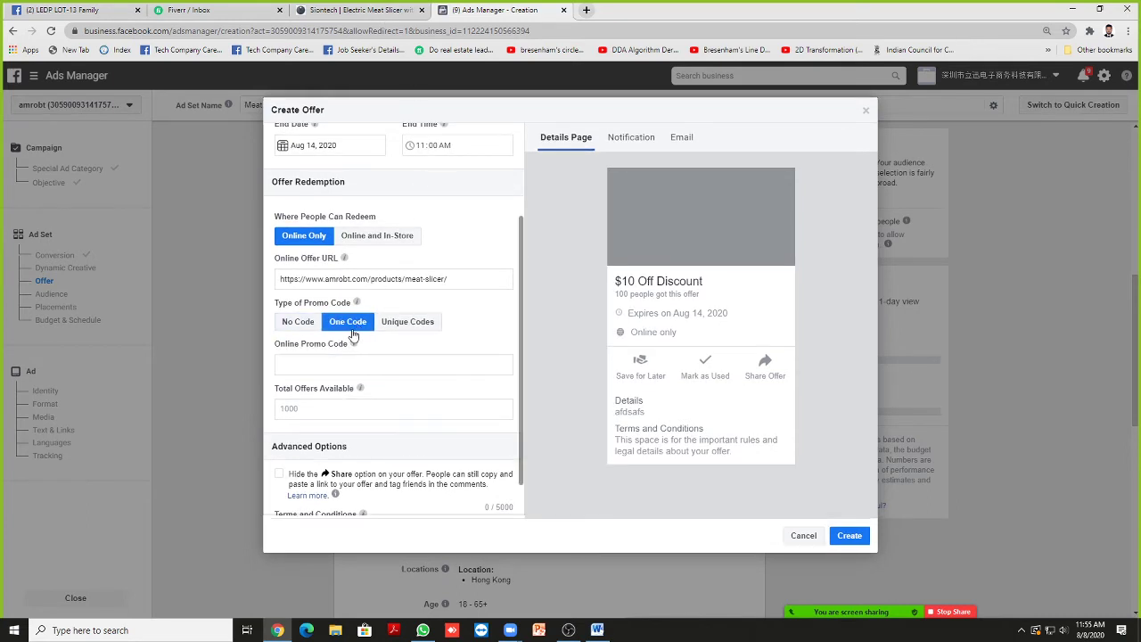
{"action": "key", "text": "ctrl+shift+Tab"}
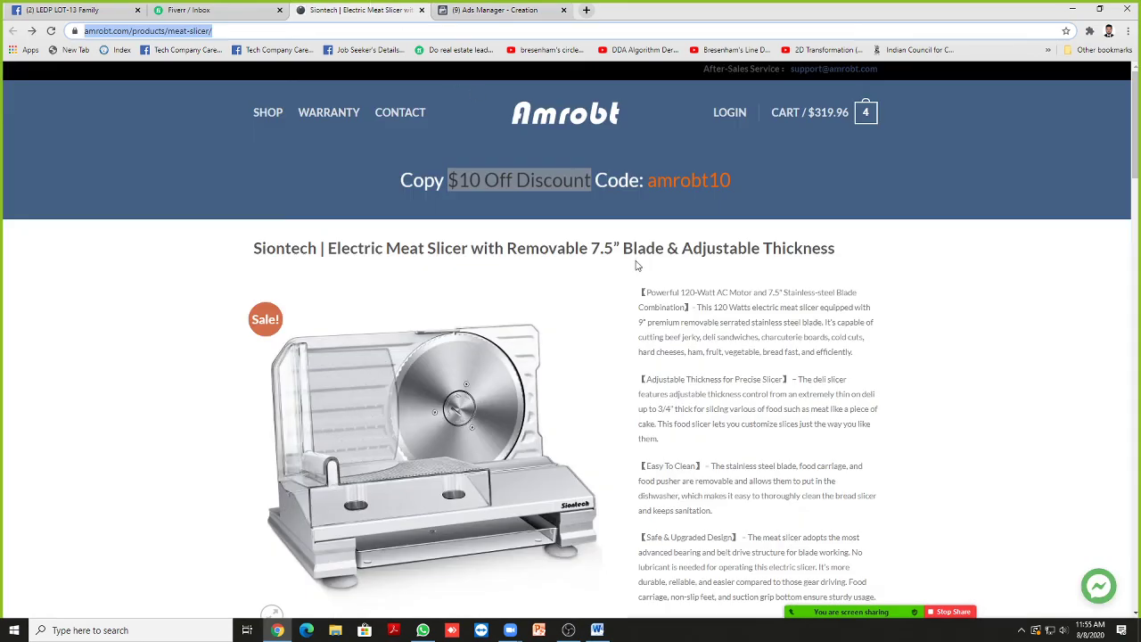
{"action": "left_click_drag", "start_coordinate": [649, 184], "coordinate": [734, 183]}
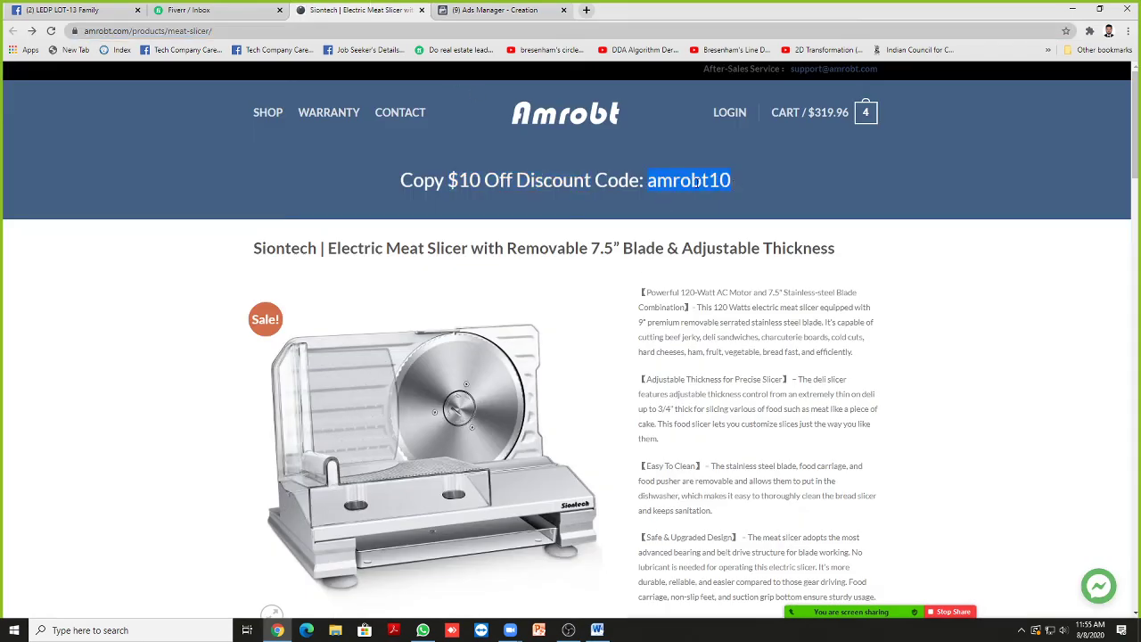
{"action": "key", "text": "ctrl+c"}
{"action": "left_click", "coordinate": [504, 9]}
{"action": "left_click", "coordinate": [332, 366]}
{"action": "key", "text": "ctrl+v"}
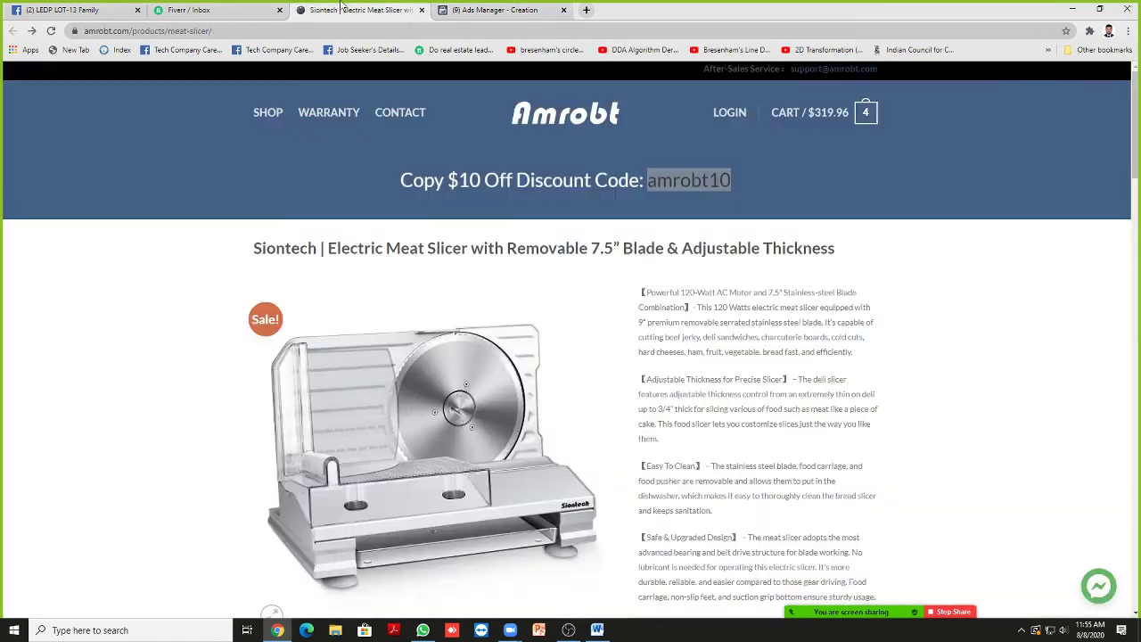
{"action": "left_click", "coordinate": [347, 10]}
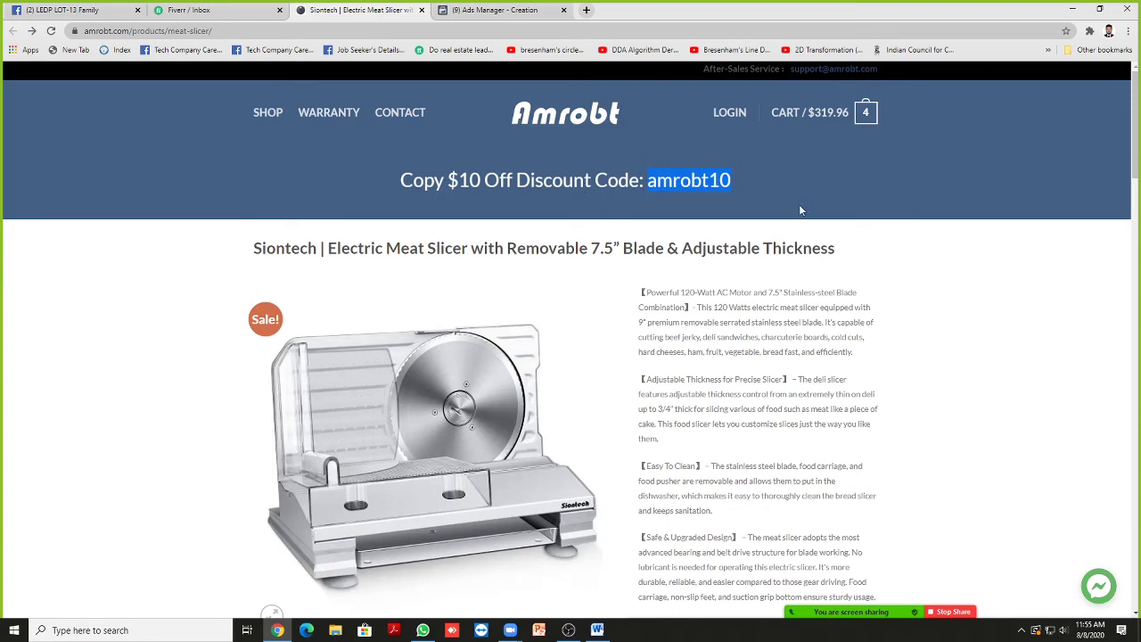
{"action": "left_click", "coordinate": [489, 10]}
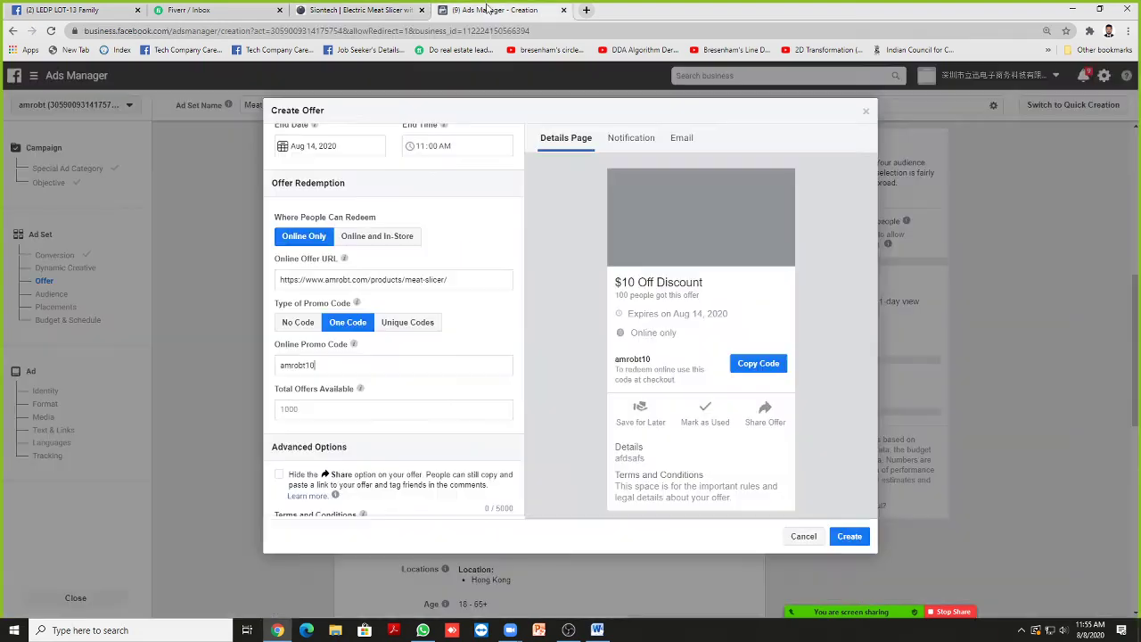
Step: Set the total offers available to 100 and look over the offer form
{"action": "scroll", "coordinate": [419, 315], "scroll_direction": "down", "scroll_amount": 1}
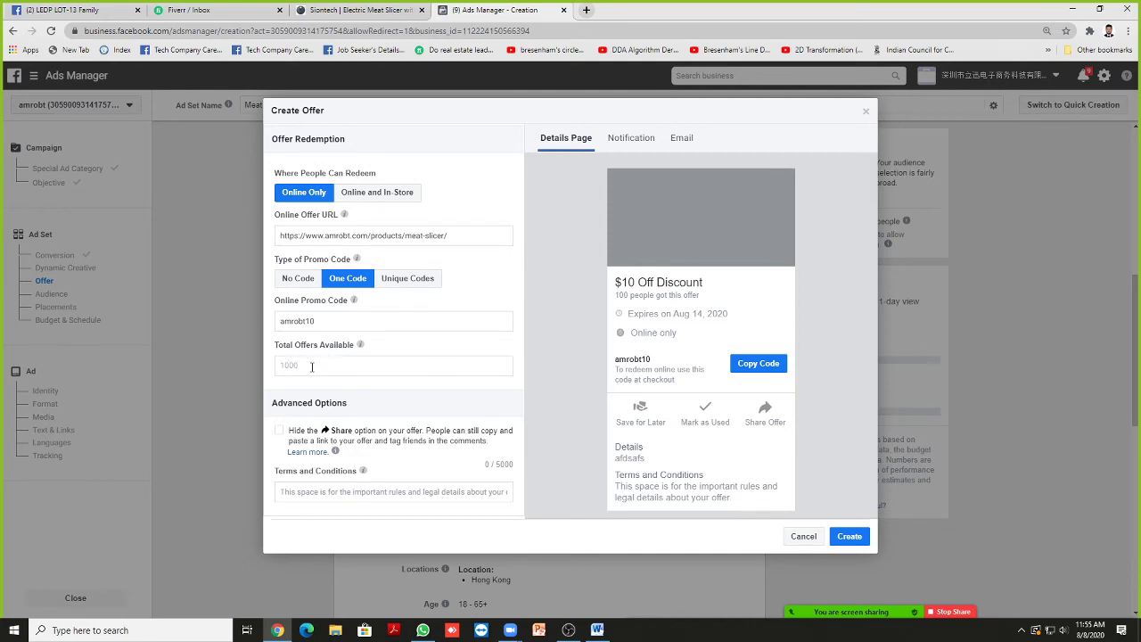
{"action": "type", "text": "100"}
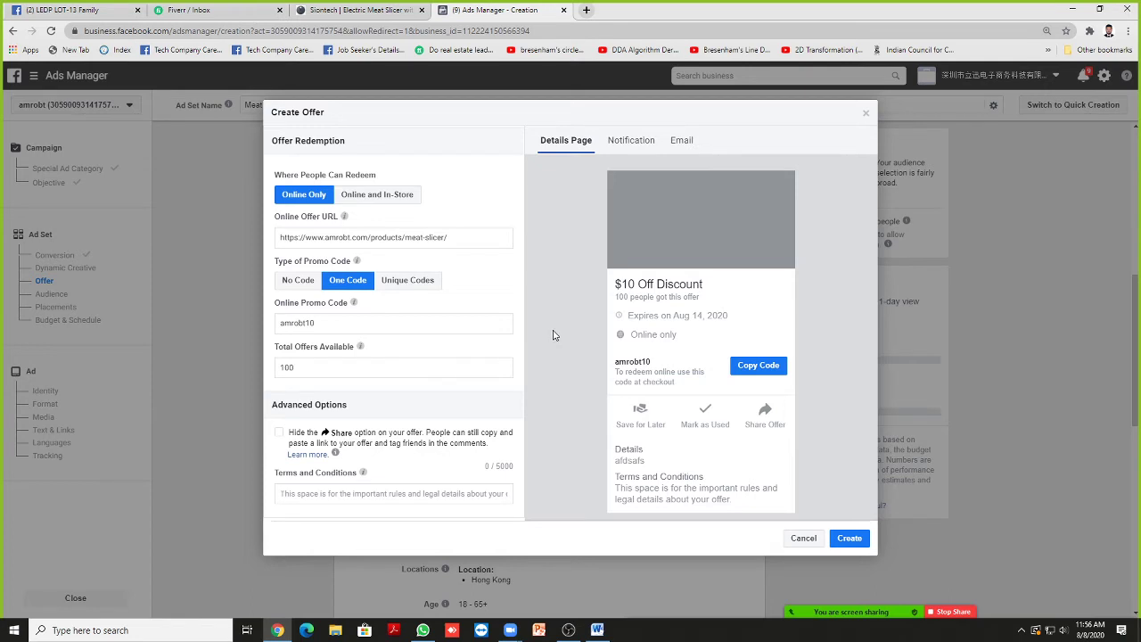
{"action": "scroll", "coordinate": [563, 318], "scroll_direction": "down", "scroll_amount": 1}
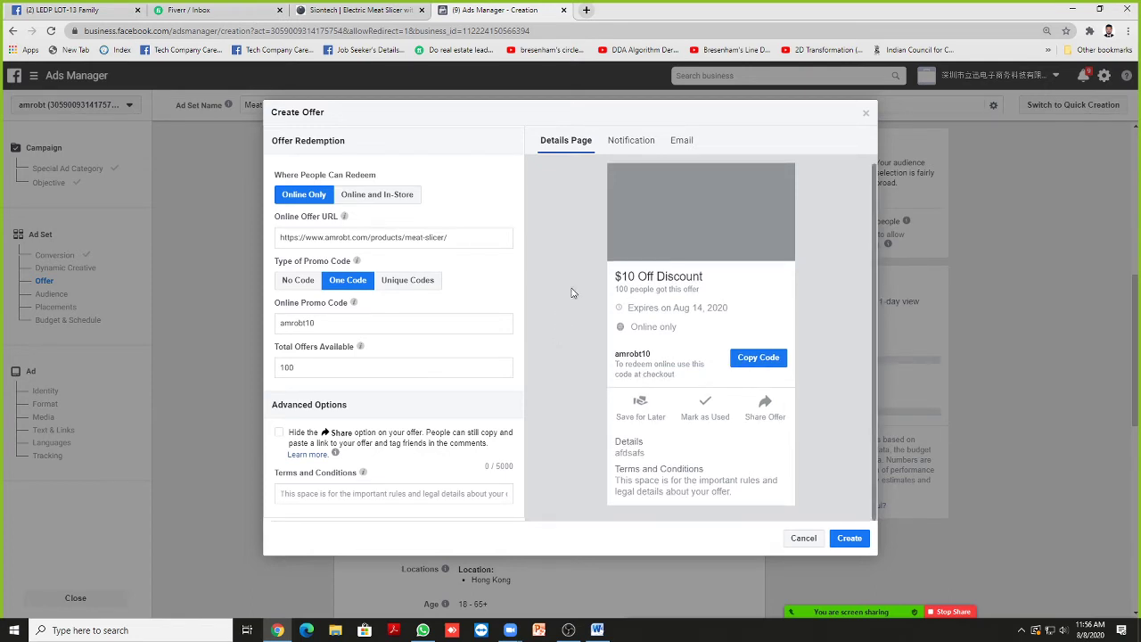
{"action": "scroll", "coordinate": [361, 267], "scroll_direction": "up", "scroll_amount": 2}
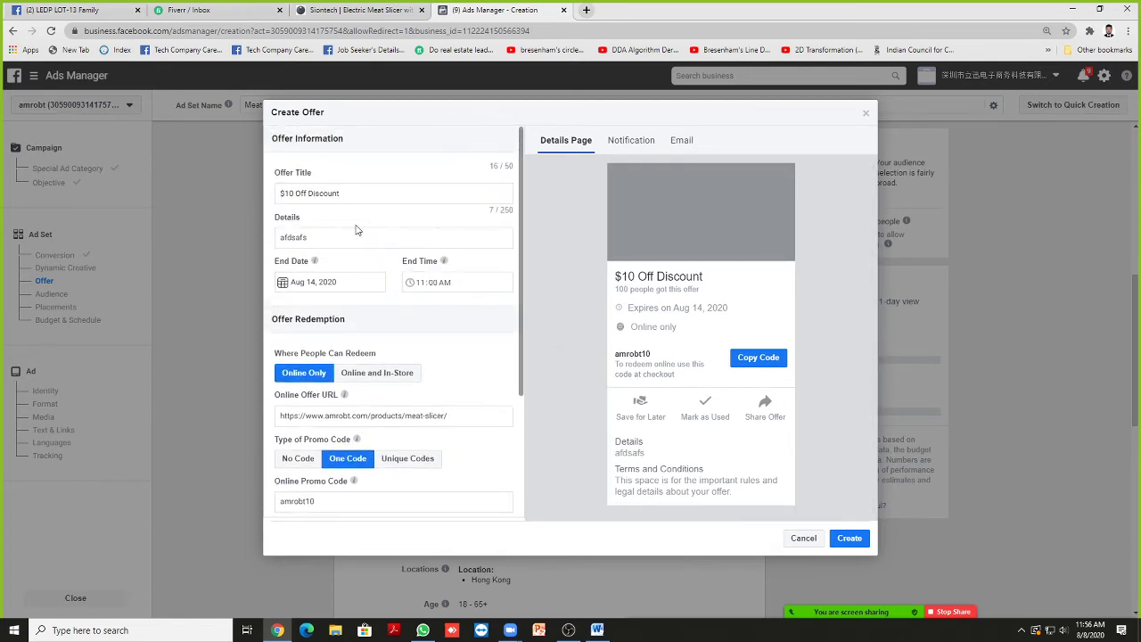
{"action": "scroll", "coordinate": [355, 230], "scroll_direction": "down", "scroll_amount": 2}
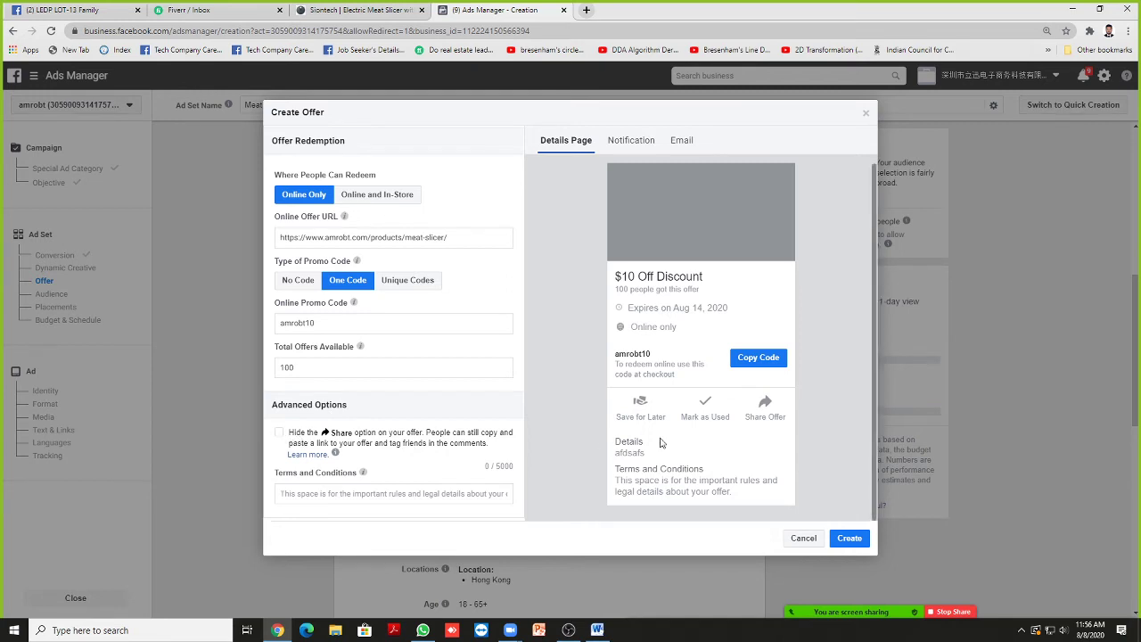
Step: Try hiding the Share option on the offer, restore it, and look over the form
{"action": "left_click", "coordinate": [279, 431]}
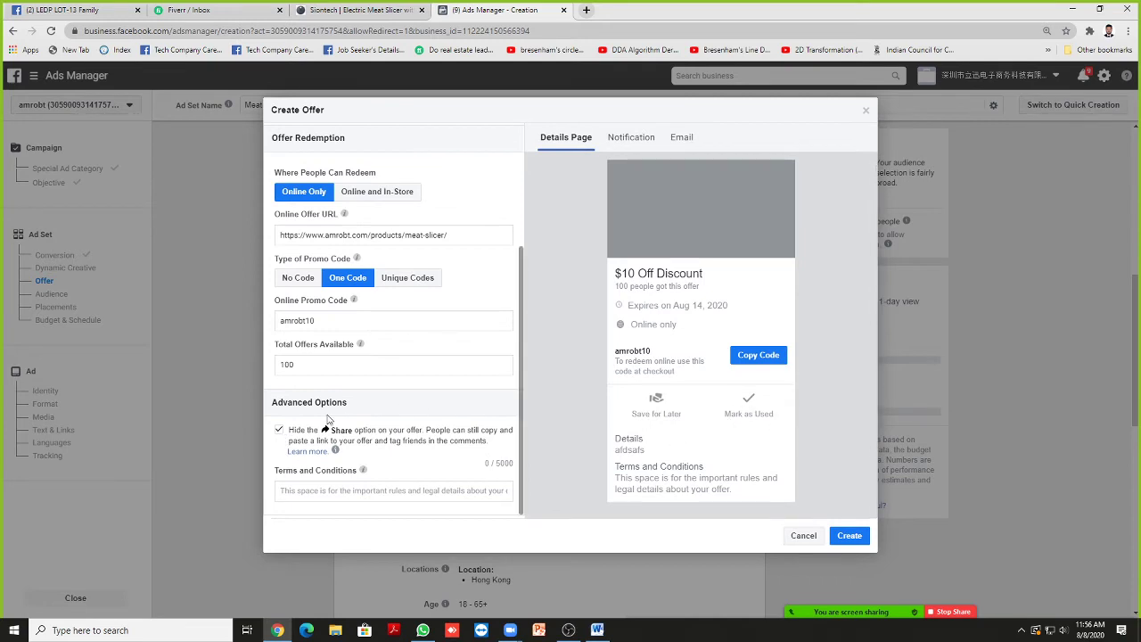
{"action": "left_click", "coordinate": [280, 432]}
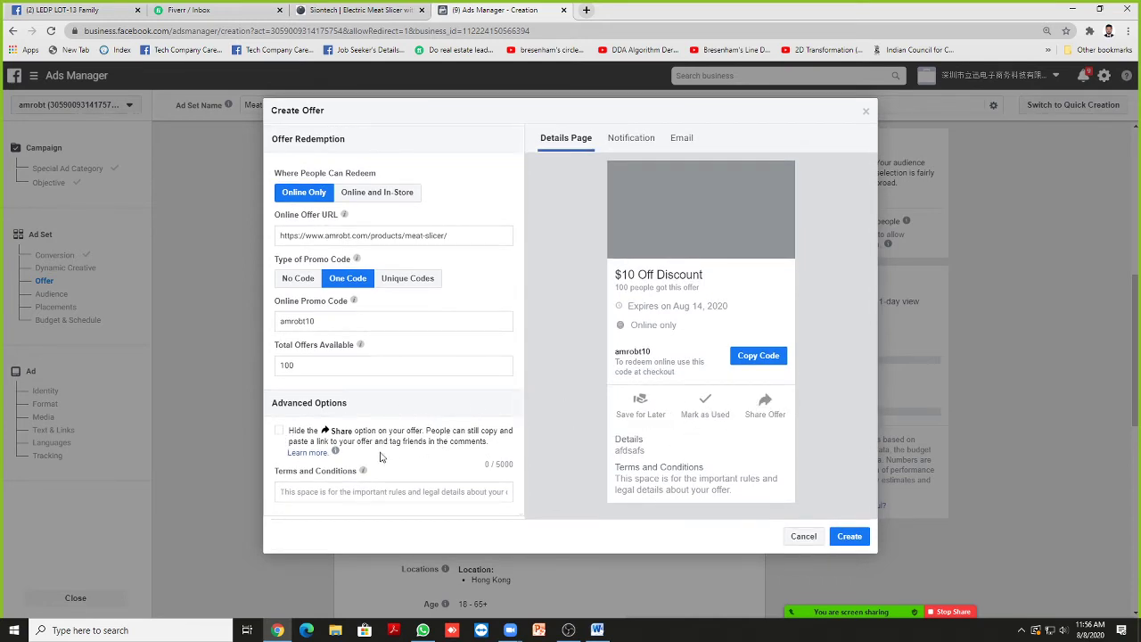
{"action": "left_click", "coordinate": [312, 493]}
{"action": "scroll", "coordinate": [424, 468], "scroll_direction": "up", "scroll_amount": 3}
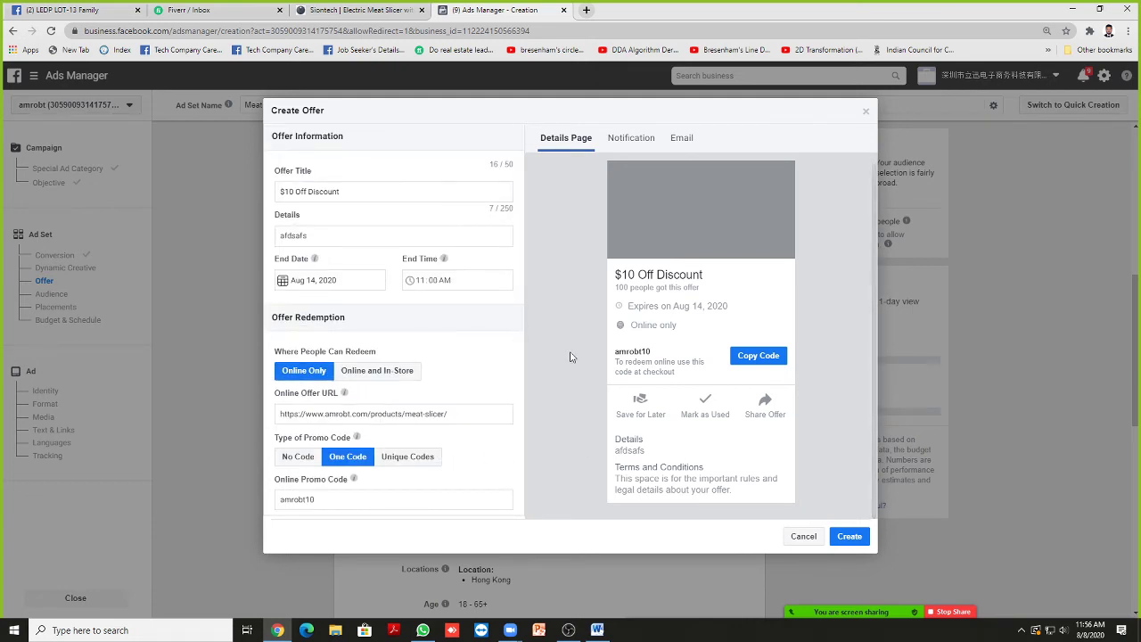
{"action": "scroll", "coordinate": [571, 357], "scroll_direction": "down", "scroll_amount": 2}
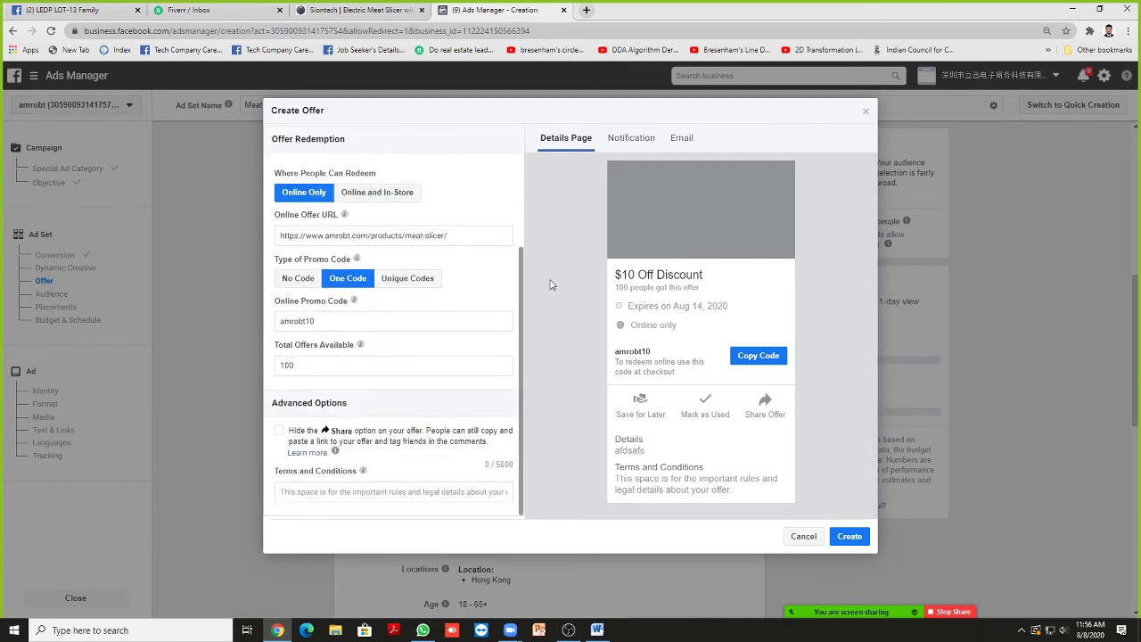
Step: Replace the offer details with the product page heading “Siontech | Electric Meat Slicer with Removable 7.5” Blade & Adjustable Thickness”
{"action": "left_click", "coordinate": [567, 139]}
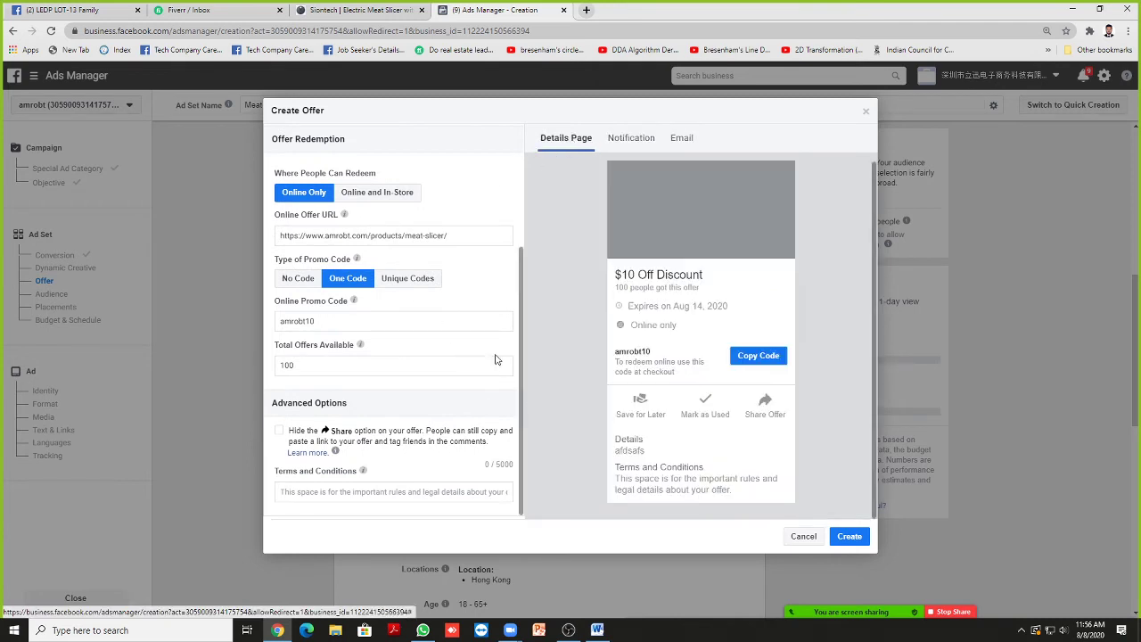
{"action": "scroll", "coordinate": [713, 332], "scroll_direction": "up", "scroll_amount": 1}
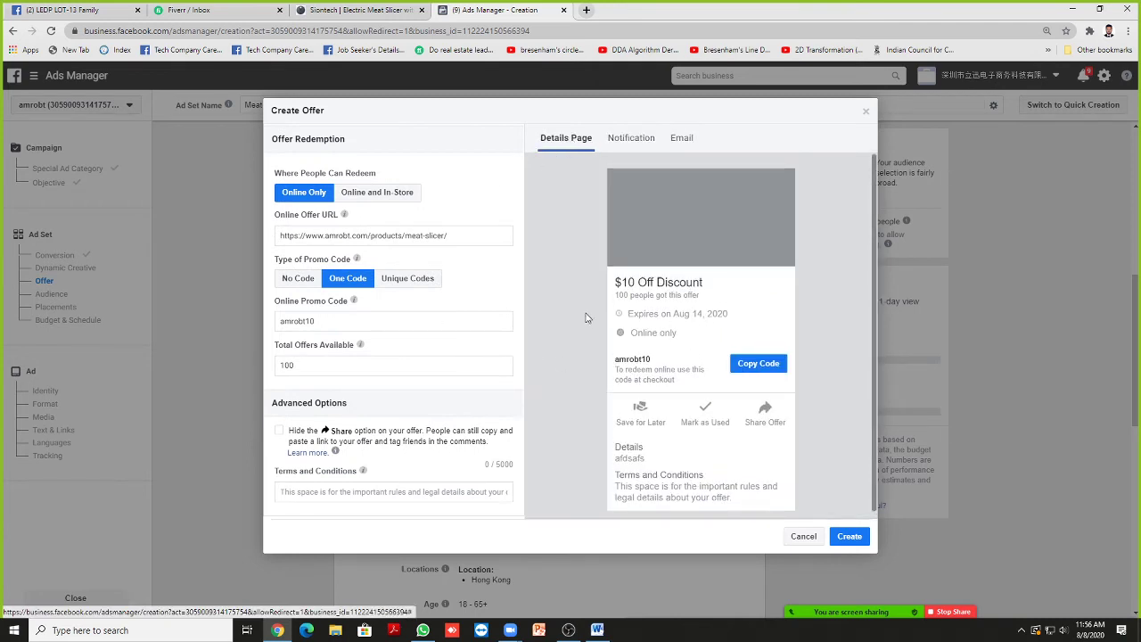
{"action": "scroll", "coordinate": [534, 288], "scroll_direction": "up", "scroll_amount": 3}
{"action": "scroll", "coordinate": [547, 293], "scroll_direction": "down", "scroll_amount": 1}
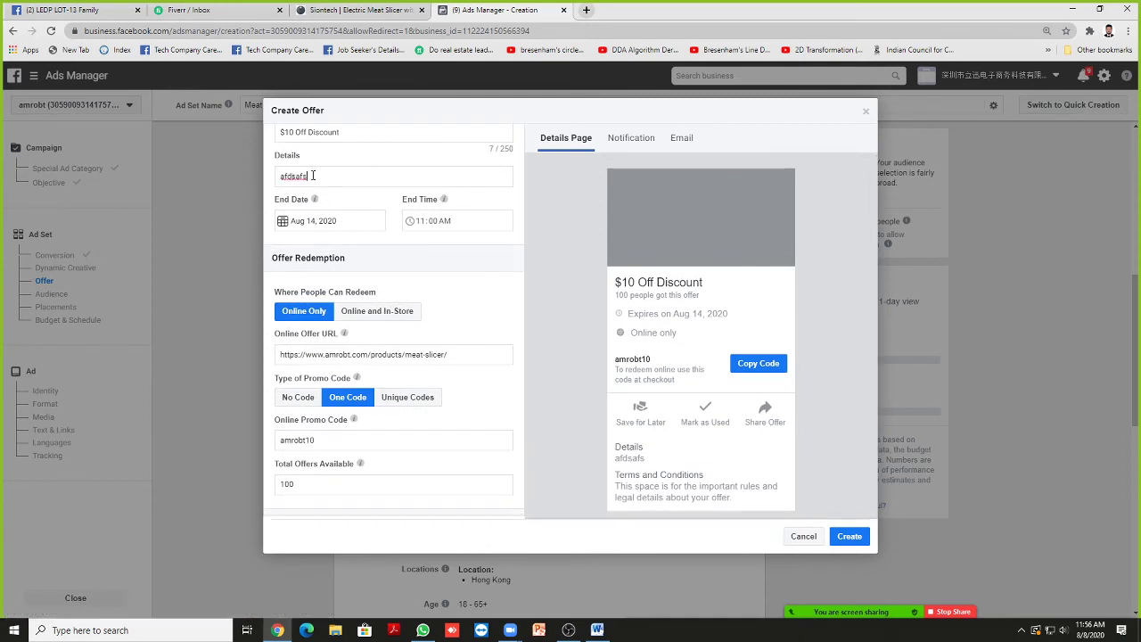
{"action": "left_click_drag", "start_coordinate": [312, 174], "coordinate": [284, 172]}
{"action": "left_click", "coordinate": [374, 9]}
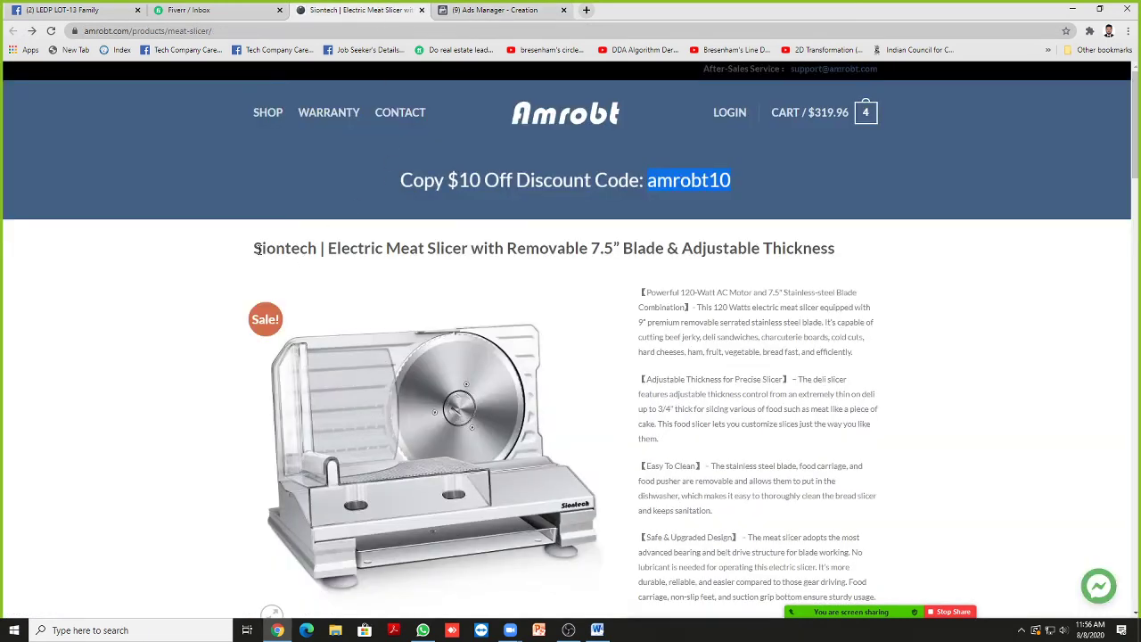
{"action": "left_click_drag", "start_coordinate": [257, 249], "coordinate": [838, 238]}
{"action": "key", "text": "ctrl+c"}
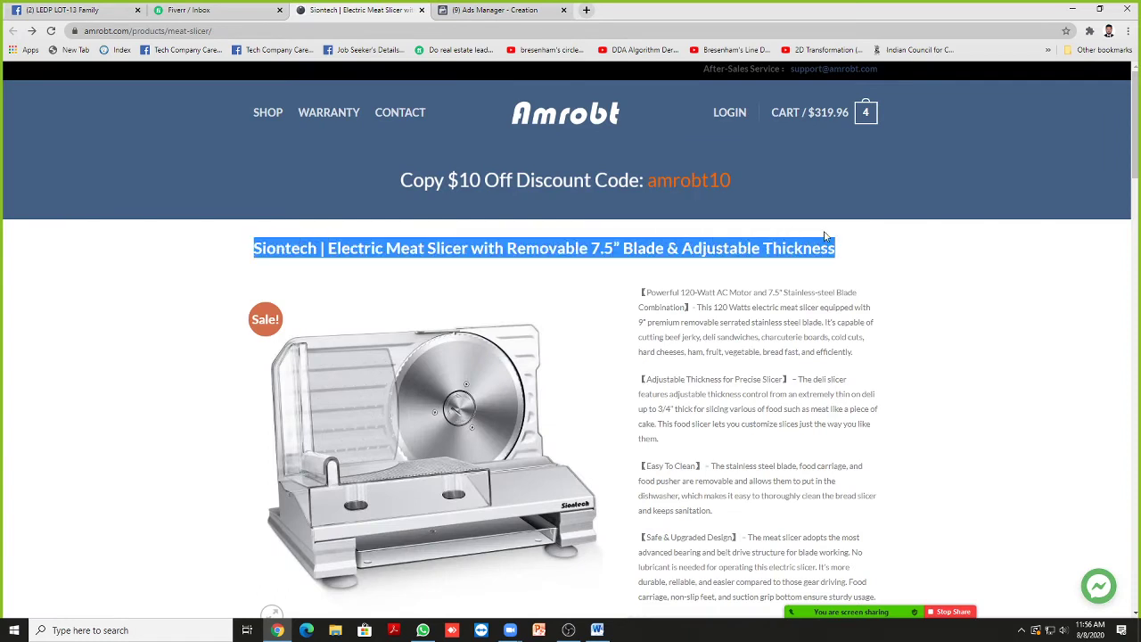
{"action": "left_click", "coordinate": [495, 9]}
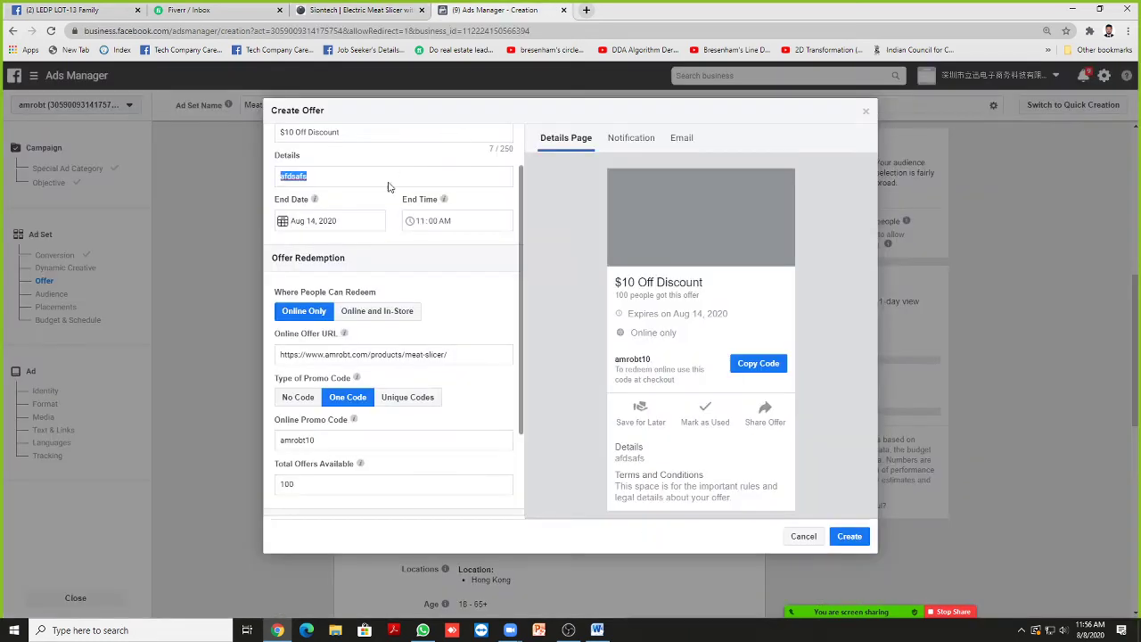
{"action": "key", "text": "ctrl+v"}
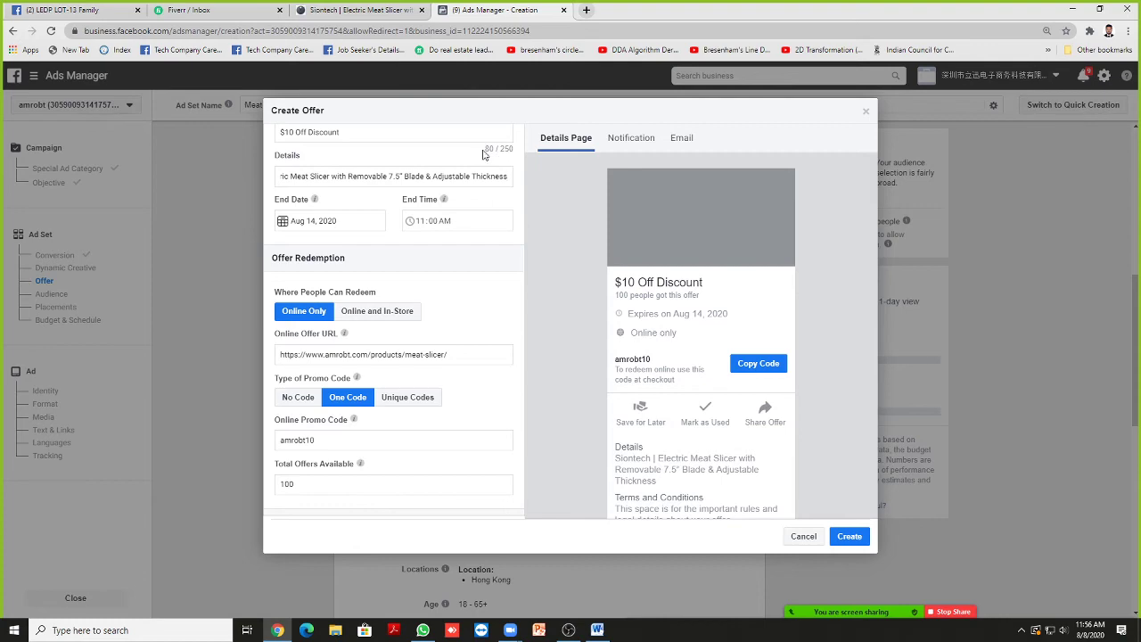
{"action": "left_click_drag", "start_coordinate": [486, 149], "coordinate": [504, 149]}
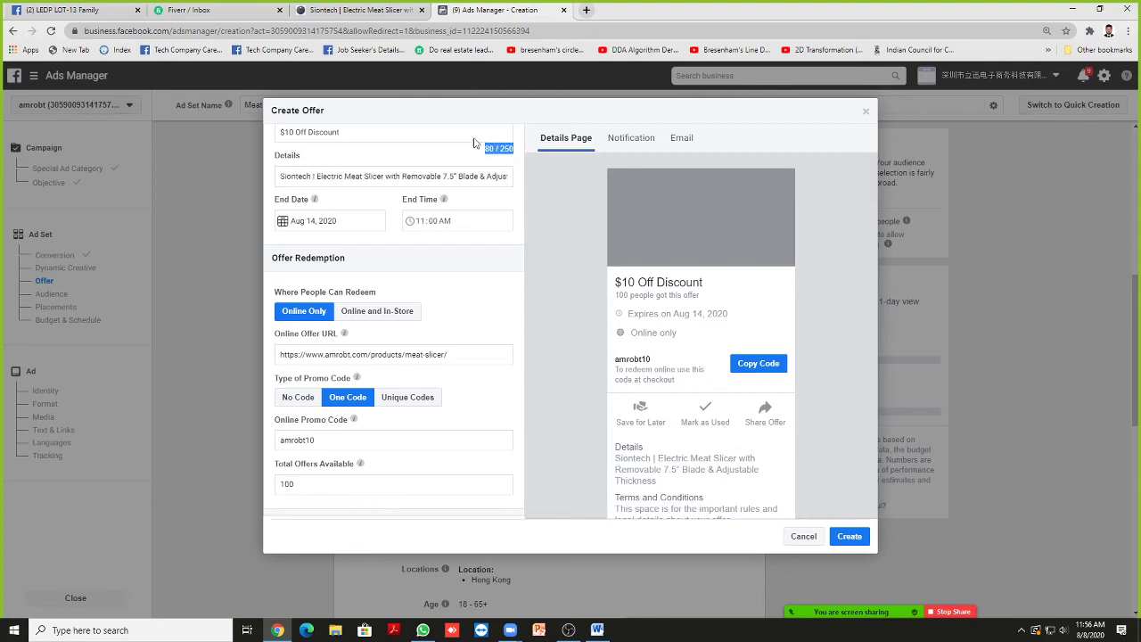
Step: Append a period and the product page feature “【Powerful 120-Watt AC Motor and 7.5” Stainless-steel Blade Combination】” to the offer details
{"action": "key", "text": "ctrl+shift+Tab"}
{"action": "scroll", "coordinate": [678, 253], "scroll_direction": "down", "scroll_amount": 2}
{"action": "left_click_drag", "start_coordinate": [640, 171], "coordinate": [691, 201]}
{"action": "key", "text": "ctrl+c"}
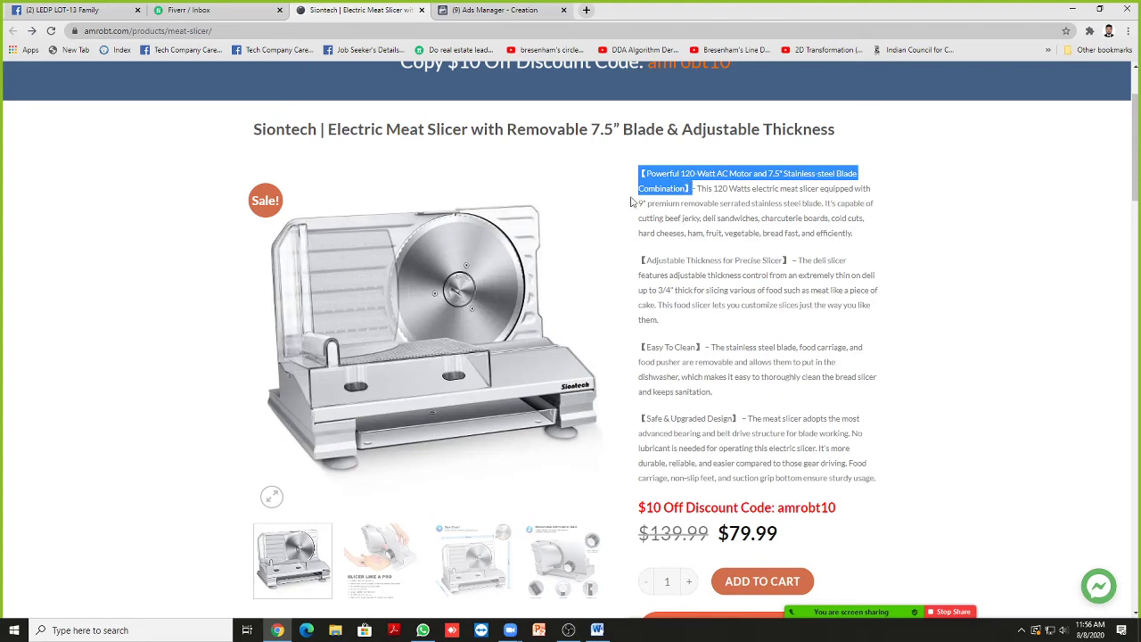
{"action": "left_click", "coordinate": [495, 10]}
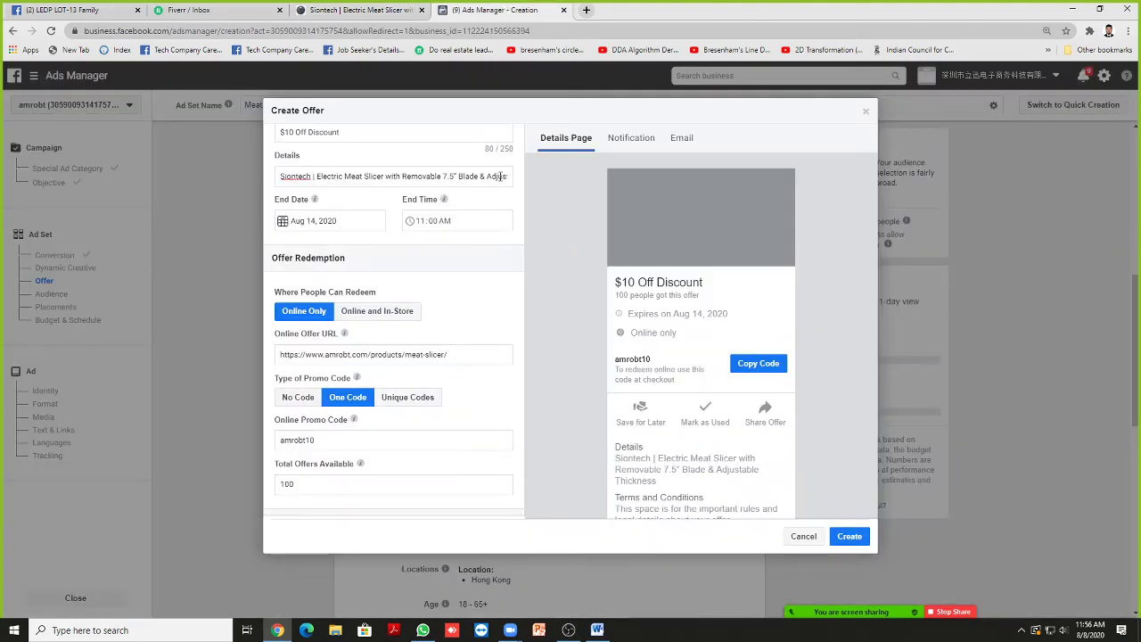
{"action": "left_click", "coordinate": [501, 176]}
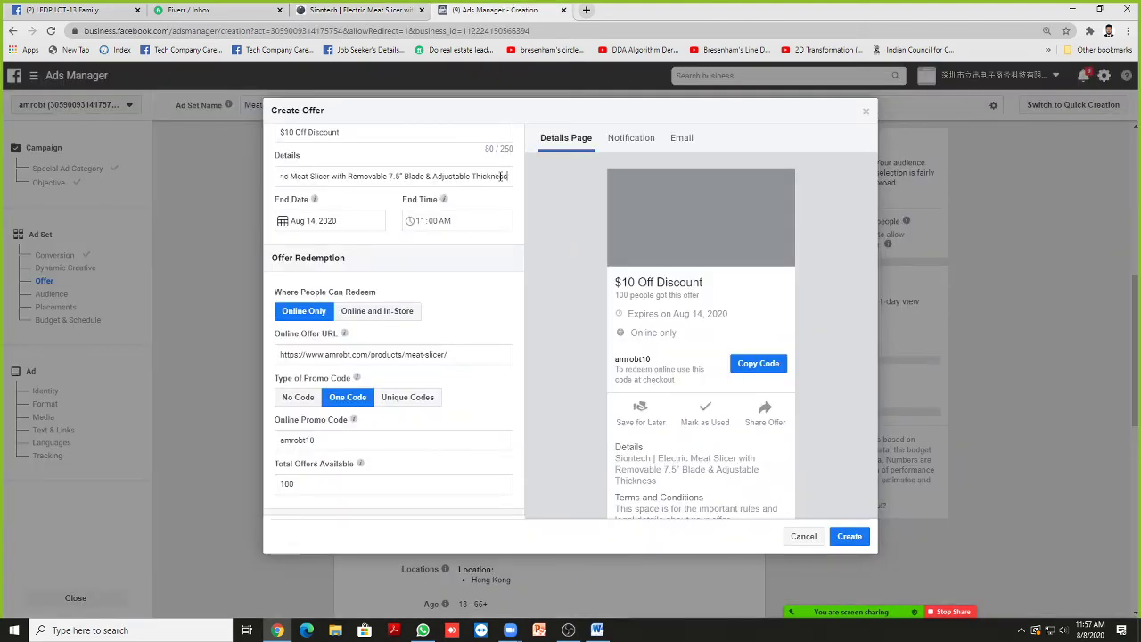
{"action": "type", "text": "."}
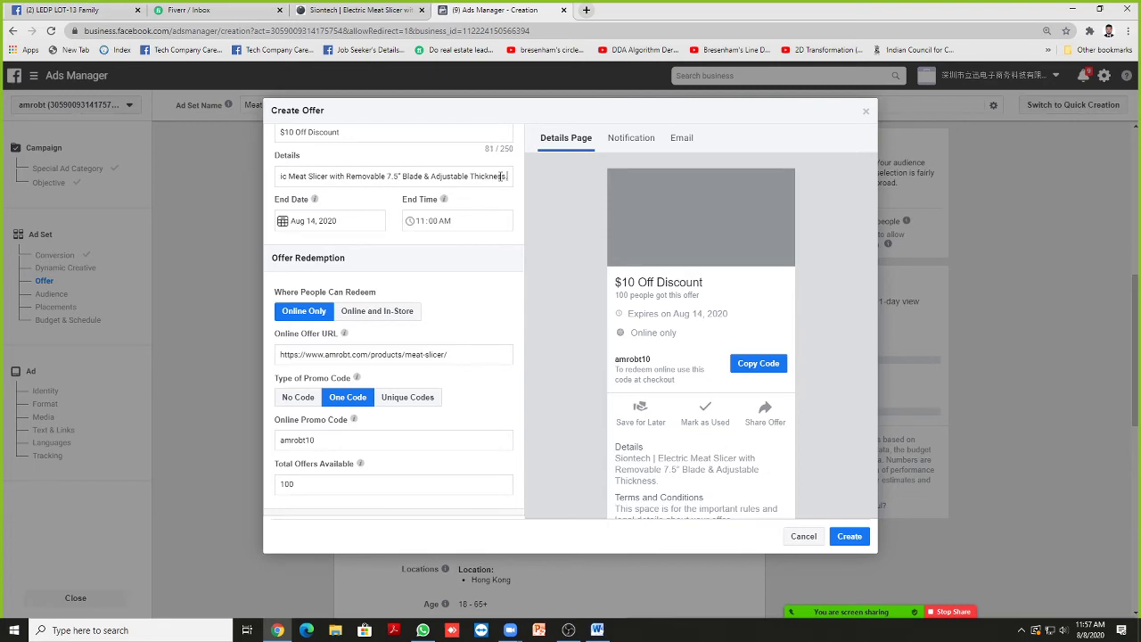
{"action": "key", "text": "ctrl+v"}
Step: Add the product page feature “【Adjustable Thickness for Precise Slicer】” to the end of the offer details
{"action": "left_click", "coordinate": [417, 9]}
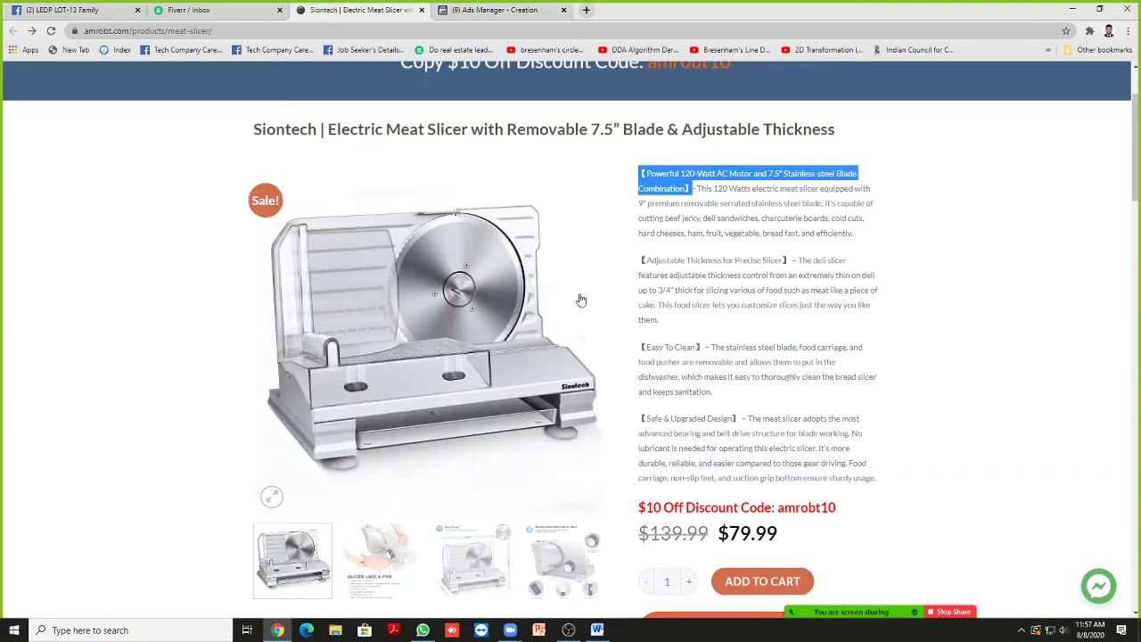
{"action": "left_click_drag", "start_coordinate": [642, 260], "coordinate": [790, 263]}
{"action": "key", "text": "ctrl+c"}
{"action": "left_click", "coordinate": [489, 10]}
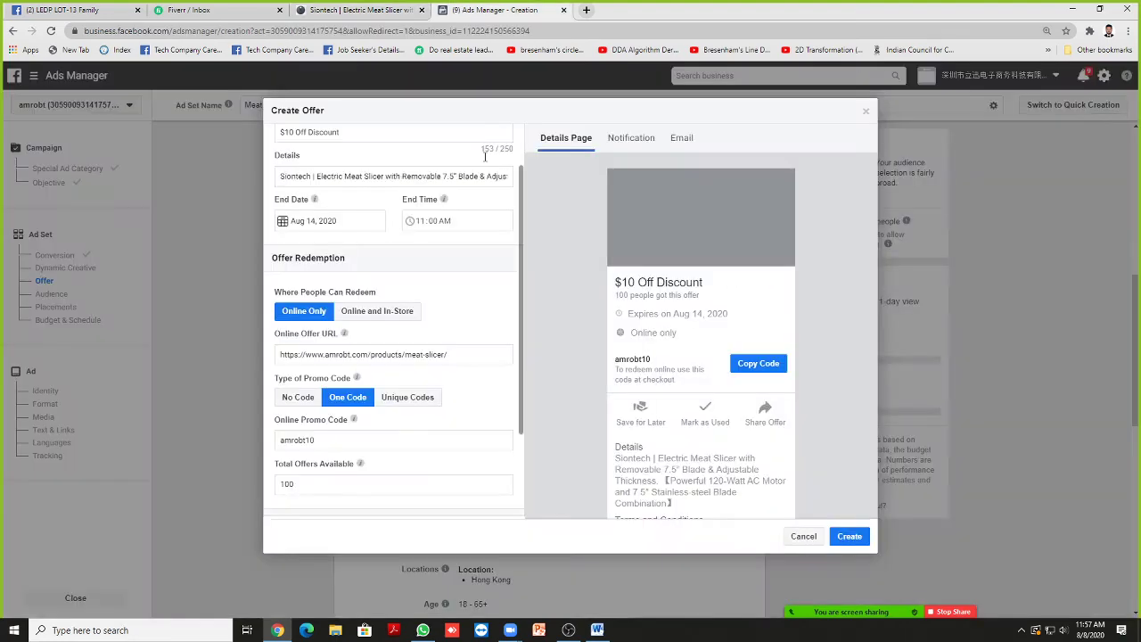
{"action": "left_click", "coordinate": [505, 177]}
{"action": "key", "text": "Right"}
{"action": "key", "text": "Right"}
{"action": "key", "text": "Right"}
{"action": "key", "text": "Right"}
{"action": "key", "text": "Right"}
{"action": "key", "text": "Right"}
{"action": "key", "text": "Right"}
{"action": "key", "text": "Right"}
{"action": "key", "text": "Right"}
{"action": "key", "text": "Right"}
{"action": "key", "text": "Right"}
{"action": "key", "text": "Right"}
{"action": "key", "text": "Right"}
{"action": "key", "text": "Right"}
{"action": "key", "text": "Right"}
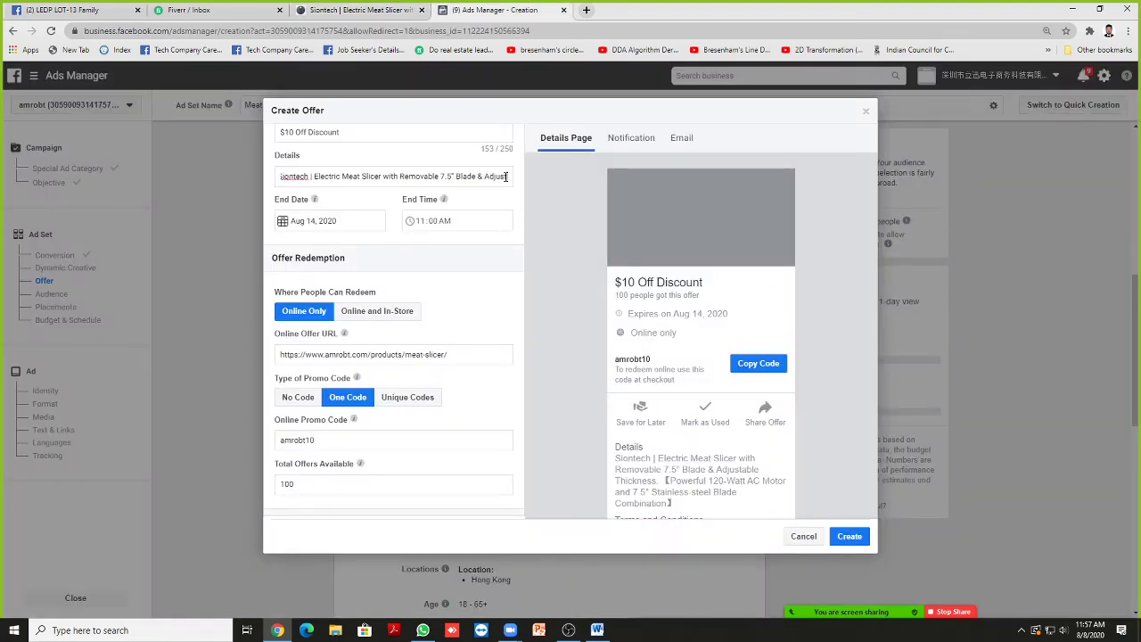
{"action": "key", "text": "Right"}
{"action": "key", "text": "Right"}
{"action": "key", "text": "Right"}
{"action": "key", "text": "Right"}
{"action": "key", "text": "Right"}
{"action": "key", "text": "Right"}
{"action": "key", "text": "Right"}
{"action": "key", "text": "Right"}
{"action": "key", "text": "Right"}
{"action": "key", "text": "Right"}
{"action": "key", "text": "Right"}
{"action": "key", "text": "Right"}
{"action": "key", "text": "Right"}
{"action": "key", "text": "Right"}
{"action": "key", "text": "Right"}
{"action": "key", "text": "Right"}
{"action": "key", "text": "Right"}
{"action": "key", "text": "Right"}
{"action": "key", "text": "Right"}
{"action": "key", "text": "Right"}
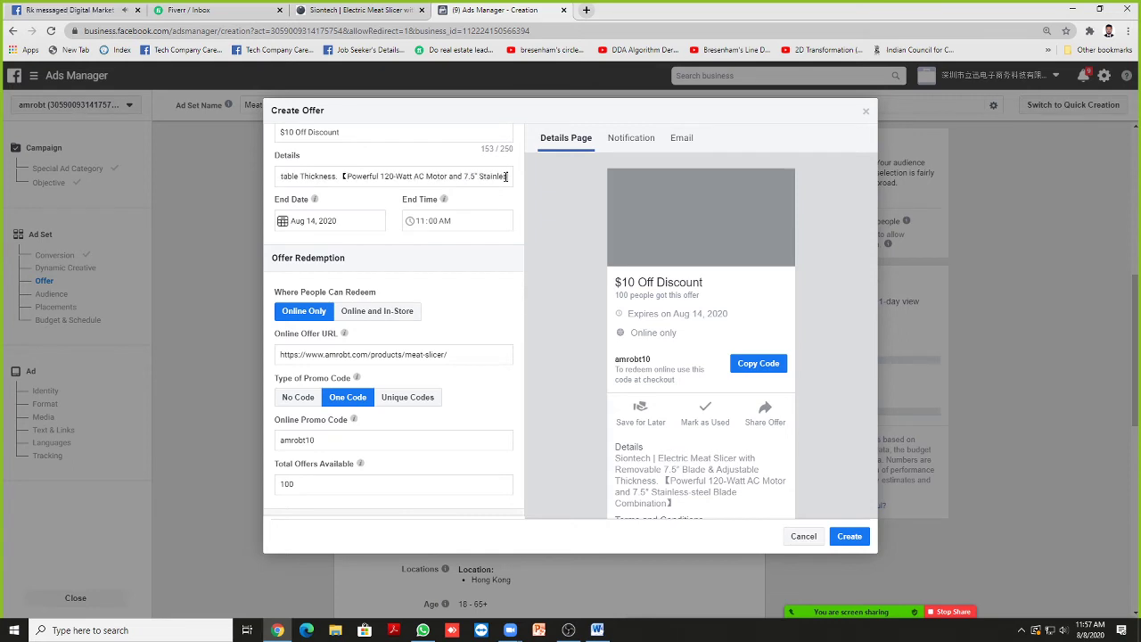
{"action": "key", "text": "Right"}
{"action": "key", "text": "Right"}
{"action": "key", "text": "Right"}
{"action": "key", "text": "Right"}
{"action": "key", "text": "Right"}
{"action": "key", "text": "Right"}
{"action": "key", "text": "Right"}
{"action": "key", "text": "Right"}
{"action": "key", "text": "Right"}
{"action": "key", "text": "Right"}
{"action": "key", "text": "Right"}
{"action": "key", "text": "Right"}
{"action": "key", "text": "Right"}
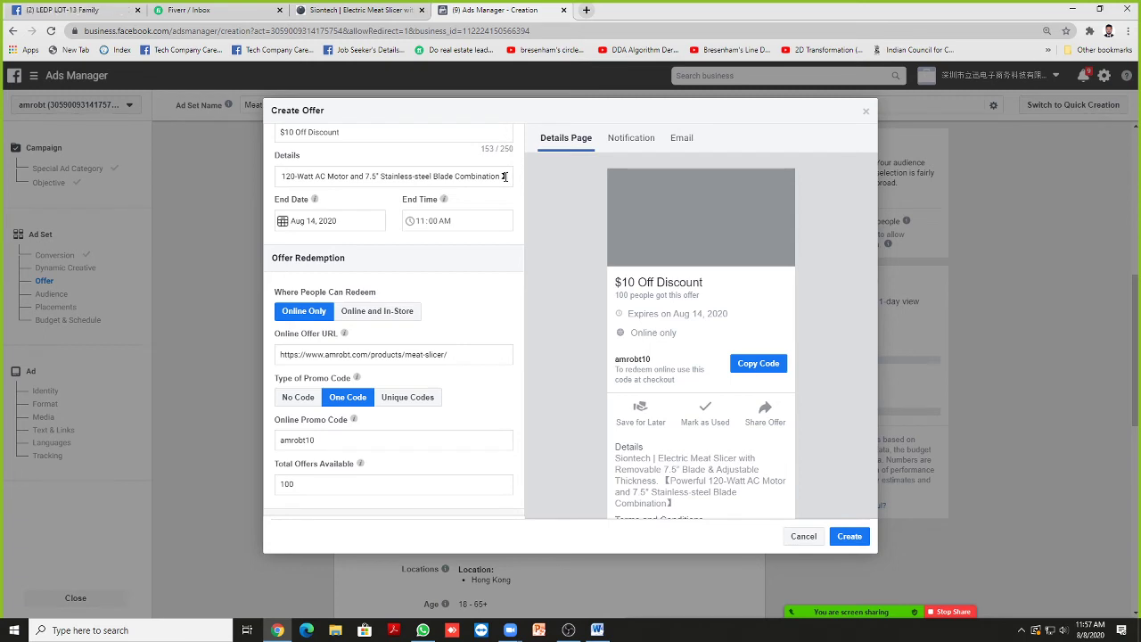
{"action": "key", "text": "ctrl+v"}
Step: Copy the product page feature “【Easy To Clean】” to the end of the offer details
{"action": "left_click", "coordinate": [373, 8]}
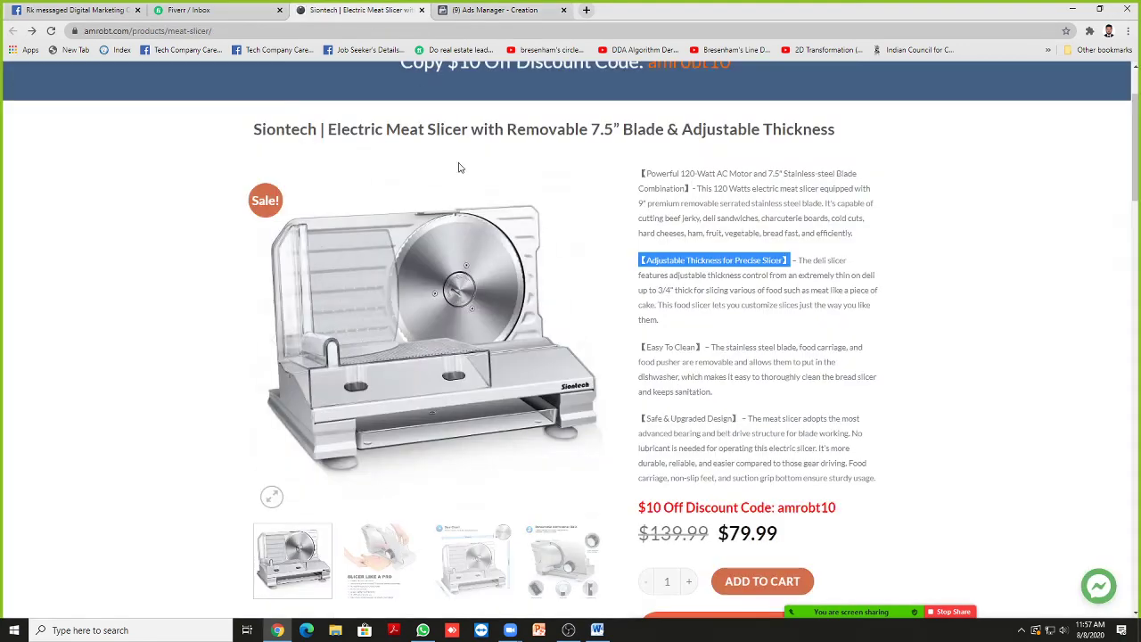
{"action": "left_click_drag", "start_coordinate": [638, 347], "coordinate": [704, 348]}
{"action": "key", "text": "ctrl+c"}
{"action": "left_click", "coordinate": [481, 9]}
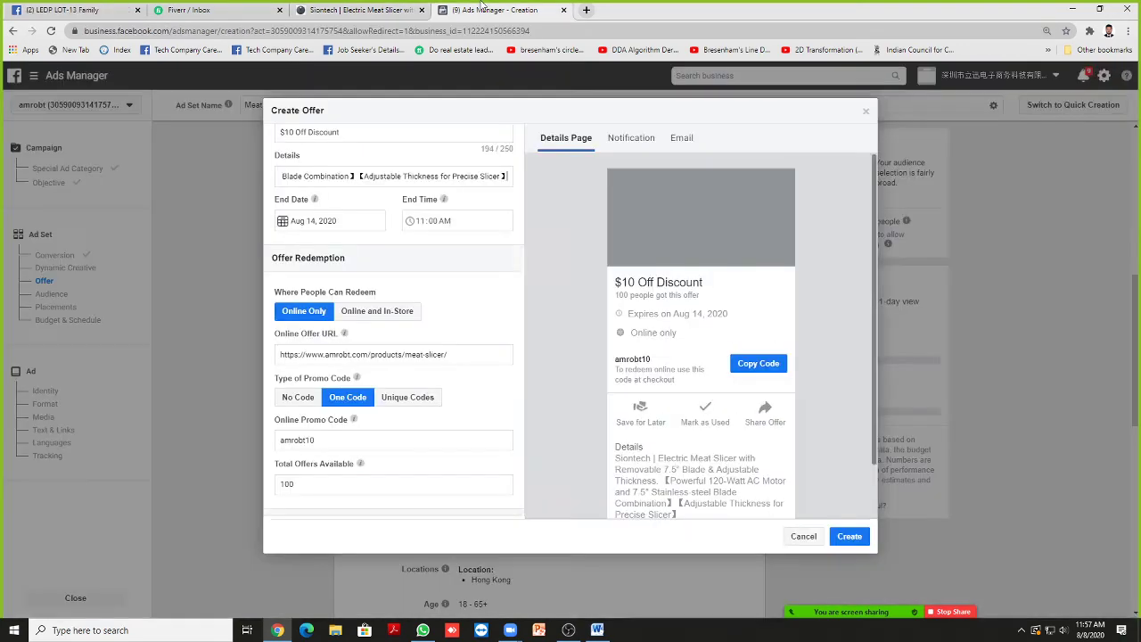
{"action": "left_click", "coordinate": [483, 177]}
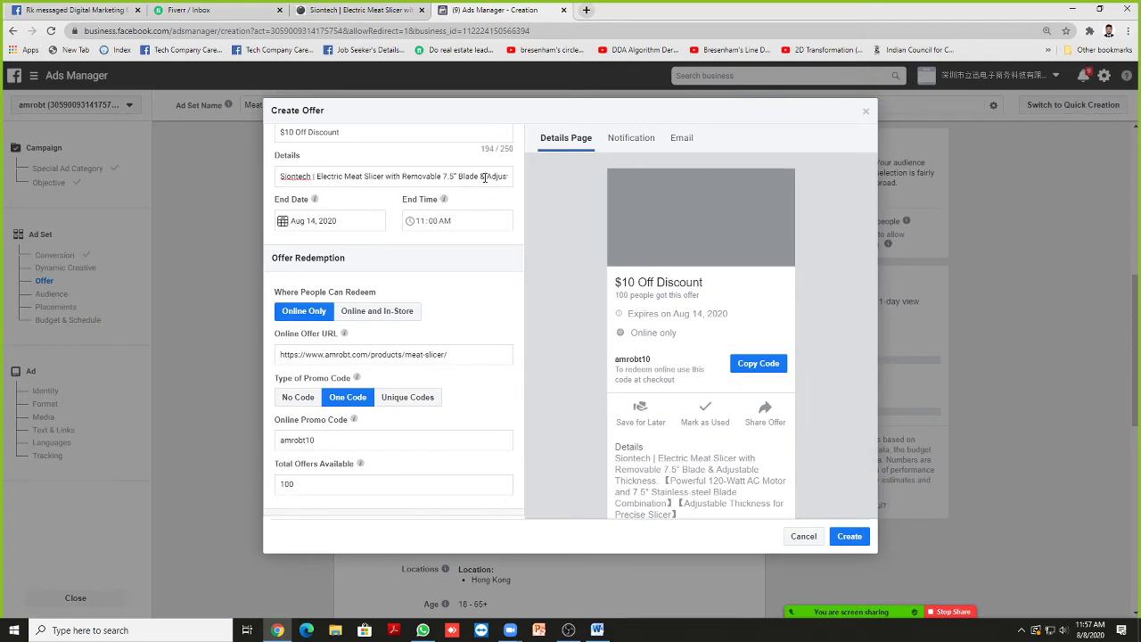
{"action": "key", "text": "Right"}
{"action": "key", "text": "Right"}
{"action": "key", "text": "Right"}
{"action": "key", "text": "Right"}
{"action": "key", "text": "Right"}
{"action": "key", "text": "Right"}
{"action": "key", "text": "Right"}
{"action": "key", "text": "Right"}
{"action": "key", "text": "Right"}
{"action": "key", "text": "Right"}
{"action": "key", "text": "Right"}
{"action": "key", "text": "Right"}
{"action": "key", "text": "Right"}
{"action": "key", "text": "Right"}
{"action": "key", "text": "Right"}
{"action": "key", "text": "Right"}
{"action": "key", "text": "Right"}
{"action": "key", "text": "Right"}
{"action": "key", "text": "Right"}
{"action": "key", "text": "Right"}
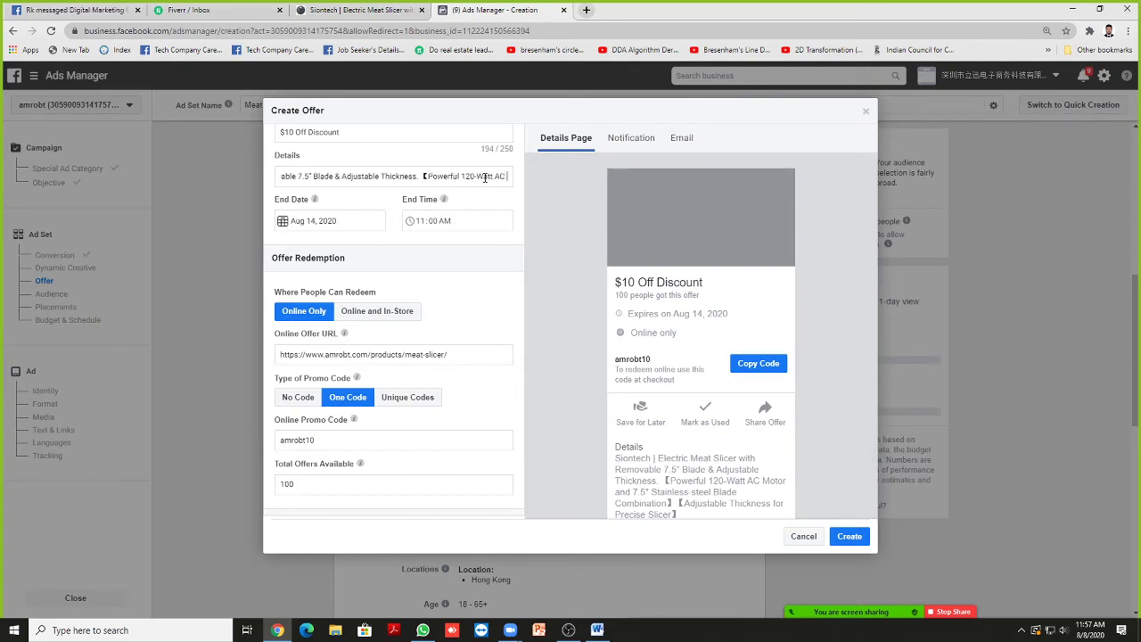
{"action": "key", "text": "Right"}
{"action": "key", "text": "Right"}
{"action": "key", "text": "Right"}
{"action": "key", "text": "Right"}
{"action": "key", "text": "Right"}
{"action": "key", "text": "Right"}
{"action": "key", "text": "Right"}
{"action": "key", "text": "Right"}
{"action": "key", "text": "Right"}
{"action": "key", "text": "Right"}
{"action": "key", "text": "Right"}
{"action": "key", "text": "Right"}
{"action": "key", "text": "Right"}
{"action": "key", "text": "Right"}
{"action": "key", "text": "Right"}
{"action": "key", "text": "Right"}
{"action": "key", "text": "Right"}
{"action": "key", "text": "Right"}
{"action": "key", "text": "Right"}
{"action": "key", "text": "Right"}
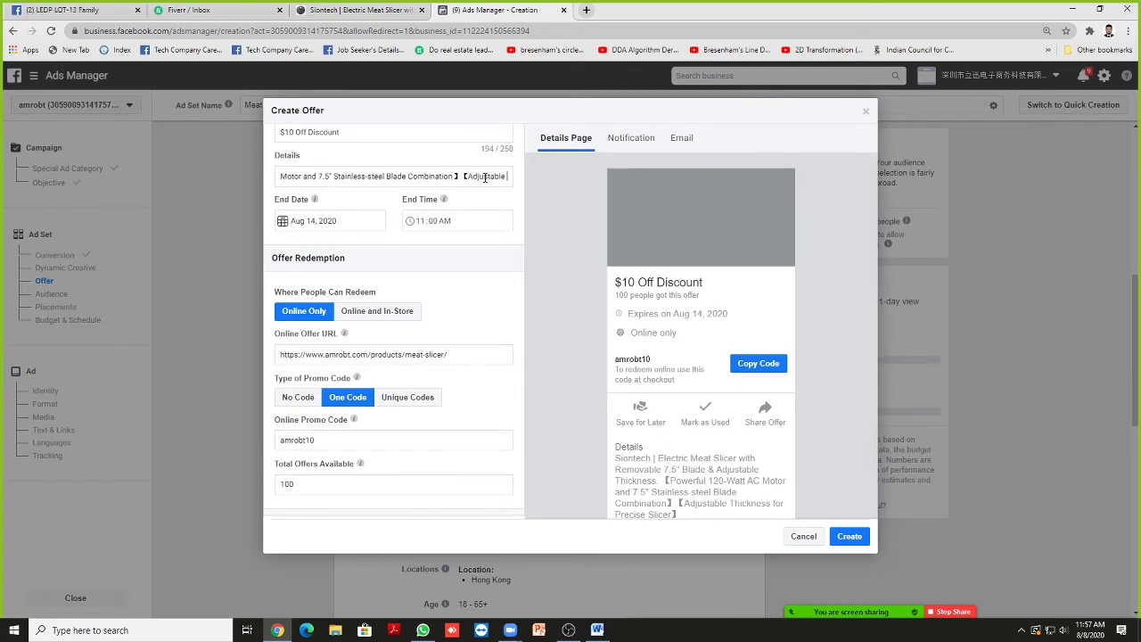
{"action": "key", "text": "Right"}
{"action": "key", "text": "Right"}
{"action": "key", "text": "Right"}
{"action": "key", "text": "Right"}
{"action": "key", "text": "Right"}
{"action": "key", "text": "Right"}
{"action": "key", "text": "Right"}
{"action": "key", "text": "Right"}
{"action": "key", "text": "Right"}
{"action": "key", "text": "Right"}
{"action": "key", "text": "Right"}
{"action": "key", "text": "Right"}
{"action": "key", "text": "Right"}
{"action": "key", "text": "Right"}
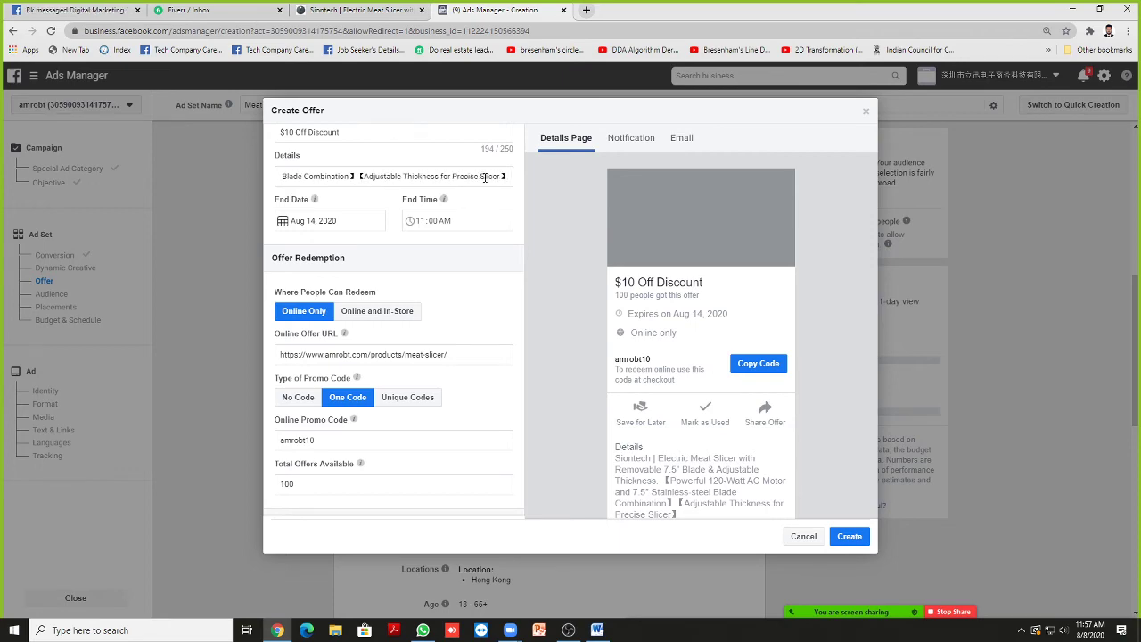
{"action": "key", "text": "ctrl+v"}
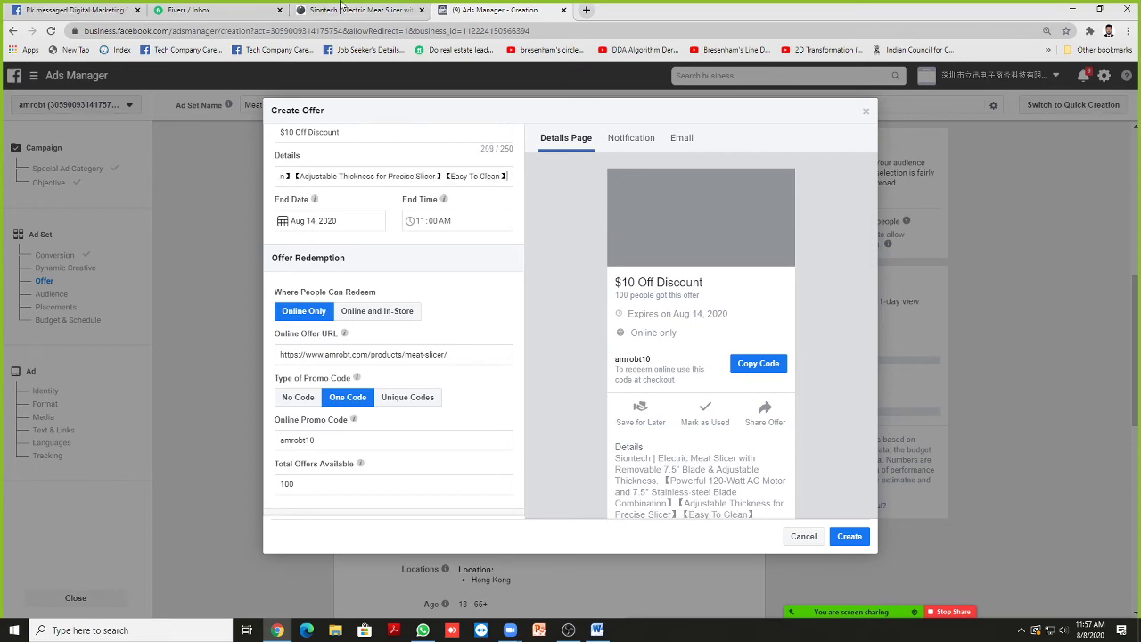
Step: Append the product page feature “【Safe & Upgraded Design】” to the end of the offer details
{"action": "left_click", "coordinate": [344, 9]}
{"action": "left_click_drag", "start_coordinate": [640, 419], "coordinate": [739, 418]}
{"action": "key", "text": "ctrl+c"}
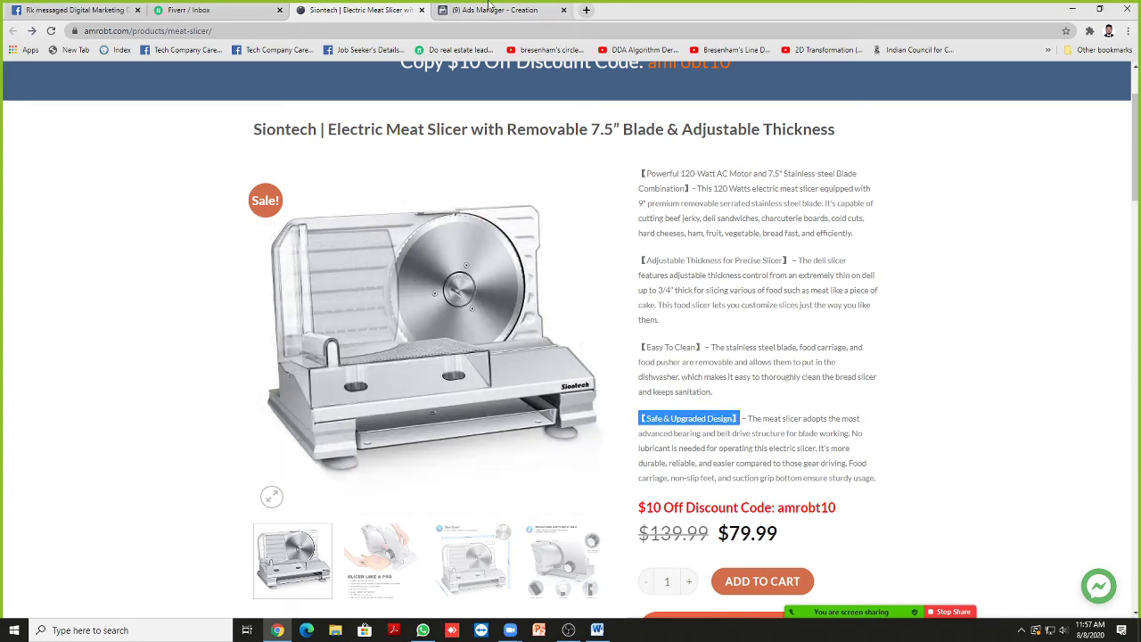
{"action": "left_click", "coordinate": [492, 9]}
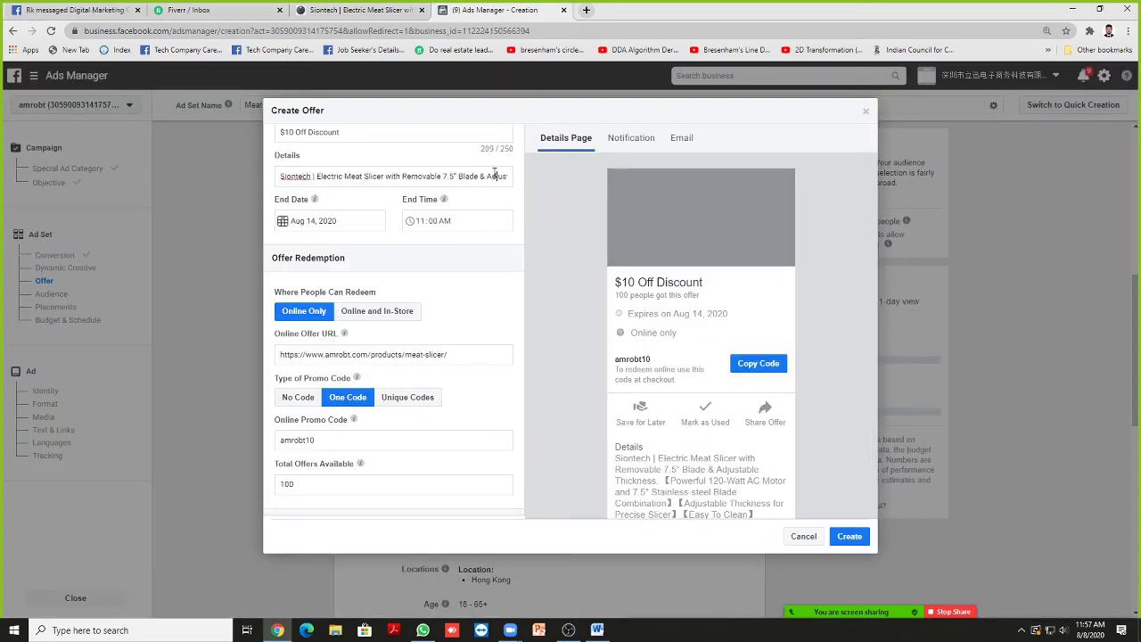
{"action": "key", "text": "Right"}
{"action": "key", "text": "Right"}
{"action": "key", "text": "Right"}
{"action": "key", "text": "Right"}
{"action": "key", "text": "Right"}
{"action": "key", "text": "Right"}
{"action": "key", "text": "Right"}
{"action": "key", "text": "Right"}
{"action": "key", "text": "Right"}
{"action": "key", "text": "Right"}
{"action": "key", "text": "Right"}
{"action": "key", "text": "Right"}
{"action": "key", "text": "Right"}
{"action": "key", "text": "Right"}
{"action": "key", "text": "Right"}
{"action": "key", "text": "Right"}
{"action": "key", "text": "Right"}
{"action": "key", "text": "Right"}
{"action": "key", "text": "Right"}
{"action": "key", "text": "Right"}
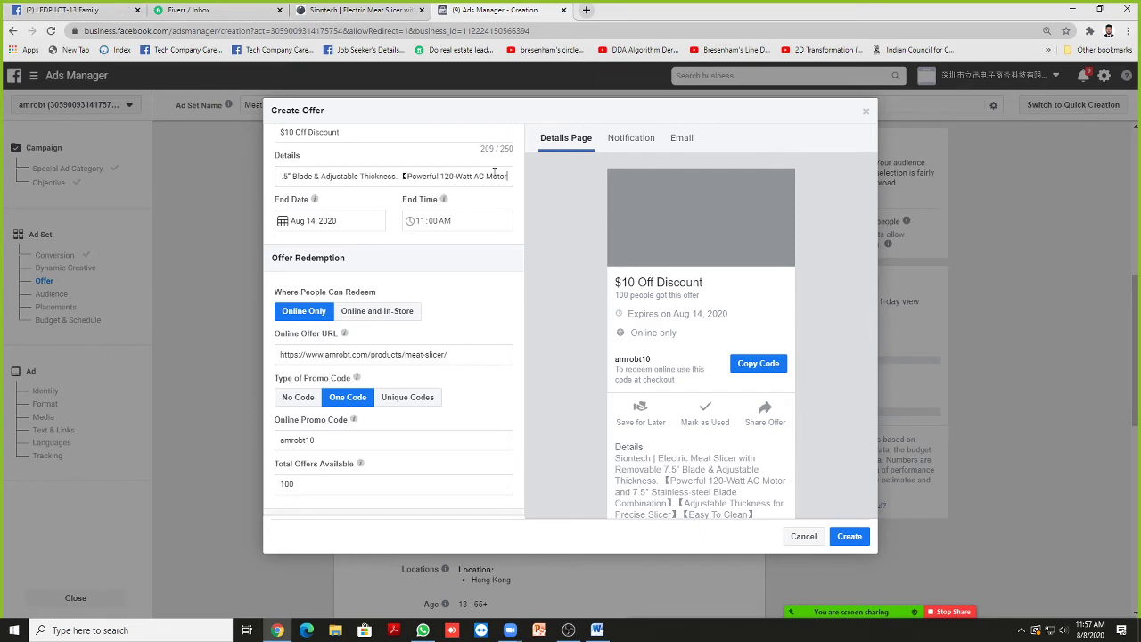
{"action": "key", "text": "Right"}
{"action": "key", "text": "Right"}
{"action": "key", "text": "Right"}
{"action": "key", "text": "Right"}
{"action": "key", "text": "Right"}
{"action": "key", "text": "Right"}
{"action": "key", "text": "Right"}
{"action": "key", "text": "Right"}
{"action": "key", "text": "Right"}
{"action": "key", "text": "Right"}
{"action": "key", "text": "Right"}
{"action": "key", "text": "Right"}
{"action": "key", "text": "Right"}
{"action": "key", "text": "Right"}
{"action": "key", "text": "Right"}
{"action": "key", "text": "Right"}
{"action": "key", "text": "Right"}
{"action": "key", "text": "Right"}
{"action": "key", "text": "Right"}
{"action": "key", "text": "Right"}
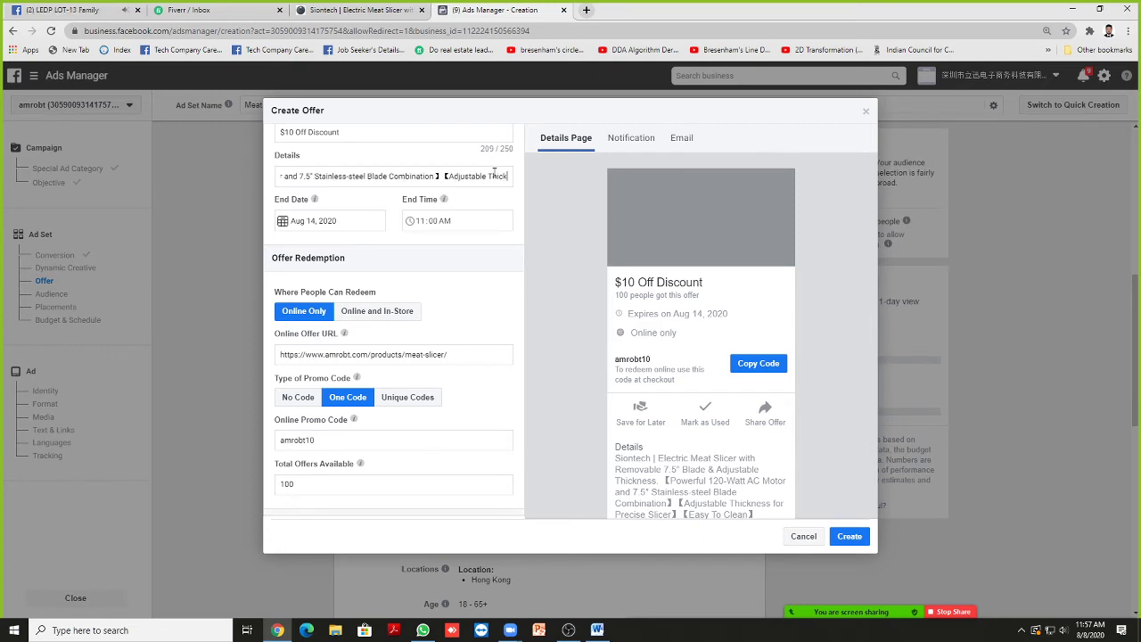
{"action": "key", "text": "Right"}
{"action": "key", "text": "Right"}
{"action": "key", "text": "Right"}
{"action": "key", "text": "Right"}
{"action": "key", "text": "Right"}
{"action": "key", "text": "Right"}
{"action": "key", "text": "Right"}
{"action": "key", "text": "Right"}
{"action": "key", "text": "Right"}
{"action": "key", "text": "Right"}
{"action": "key", "text": "Right"}
{"action": "key", "text": "Right"}
{"action": "key", "text": "Right"}
{"action": "key", "text": "Right"}
{"action": "key", "text": "Right"}
{"action": "key", "text": "Right"}
{"action": "key", "text": "Right"}
{"action": "key", "text": "Right"}
{"action": "key", "text": "Right"}
{"action": "key", "text": "Right"}
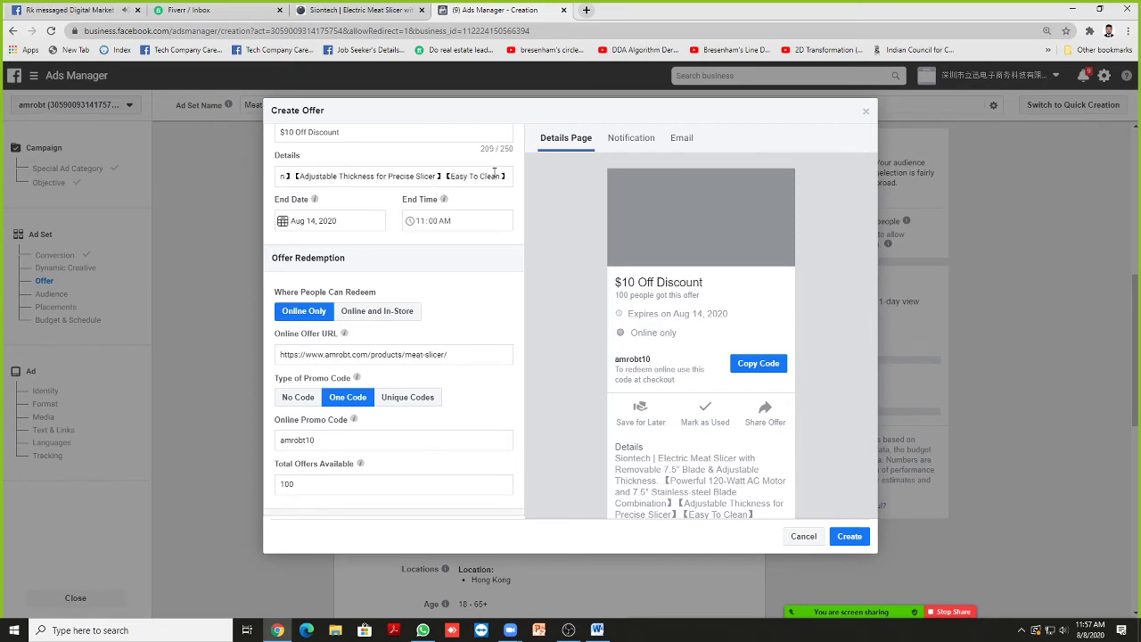
{"action": "key", "text": "ctrl+v"}
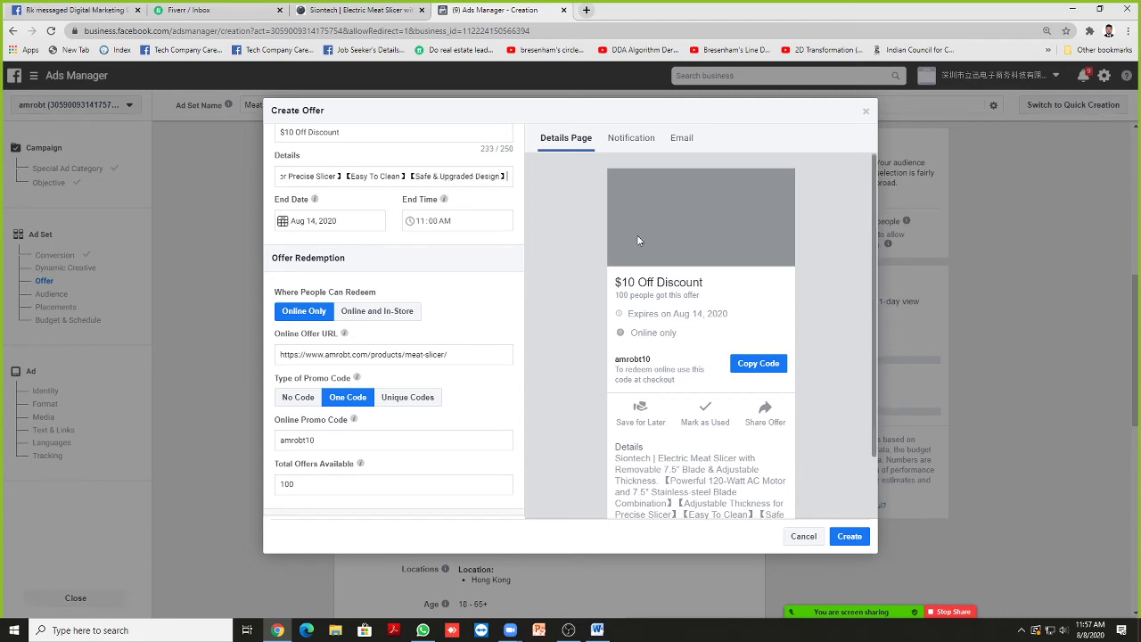
{"action": "left_click_drag", "start_coordinate": [481, 149], "coordinate": [541, 186]}
{"action": "left_click", "coordinate": [542, 186]}
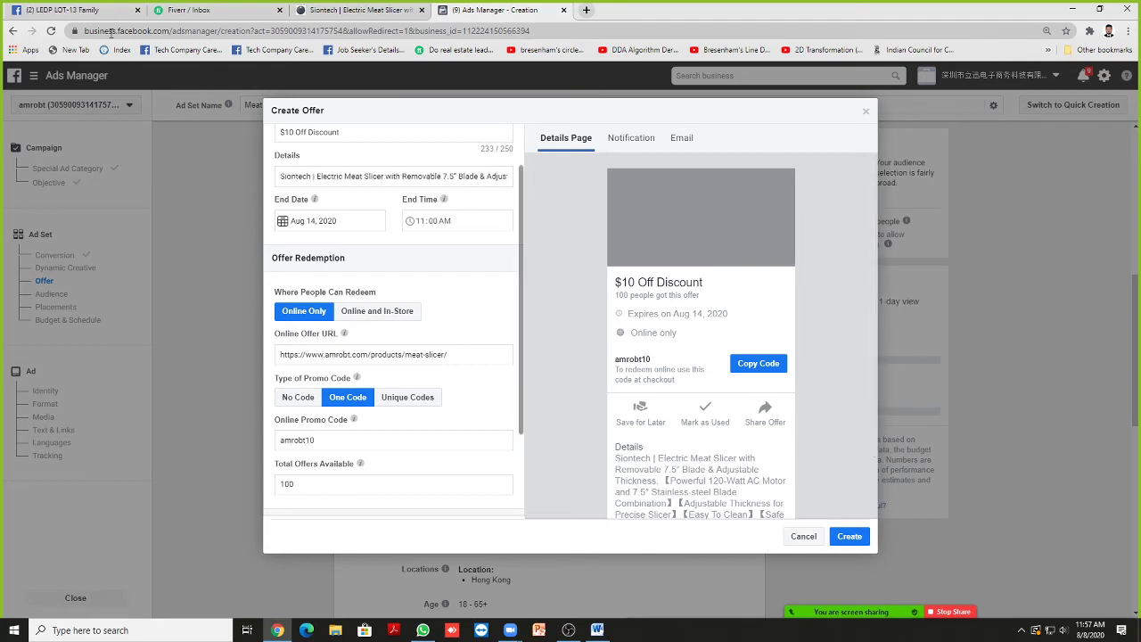
Step: Switch to the Facebook group page and examine the screenshot a contact sent in the private chat at 11:53 AM
{"action": "key", "text": "ctrl+1"}
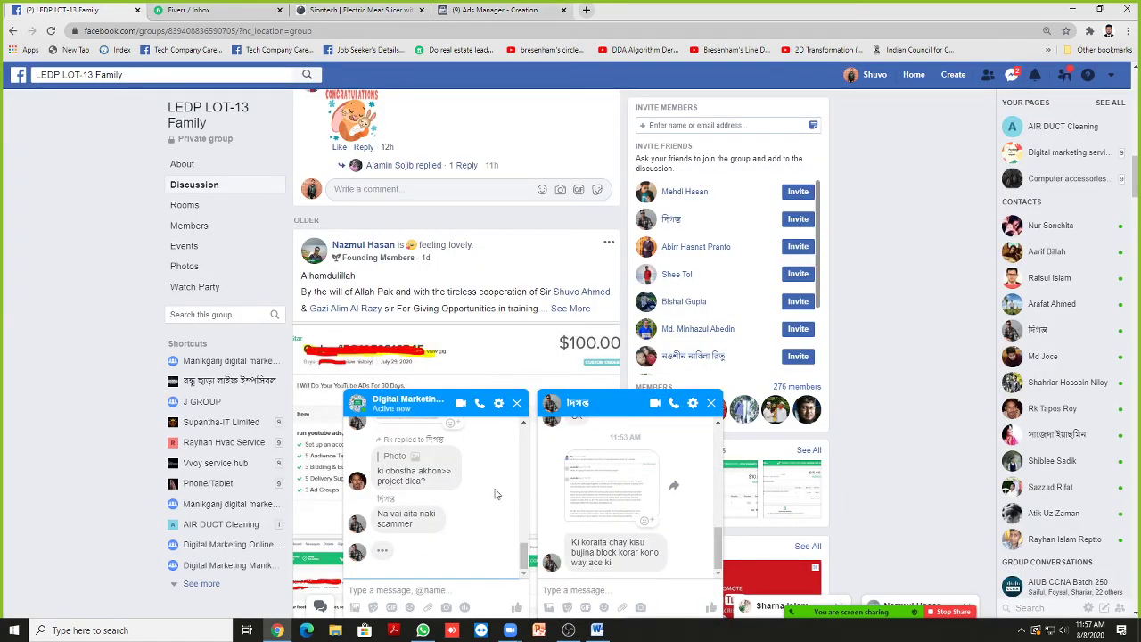
{"action": "scroll", "coordinate": [499, 492], "scroll_direction": "up", "scroll_amount": 1}
{"action": "scroll", "coordinate": [463, 491], "scroll_direction": "down", "scroll_amount": 1}
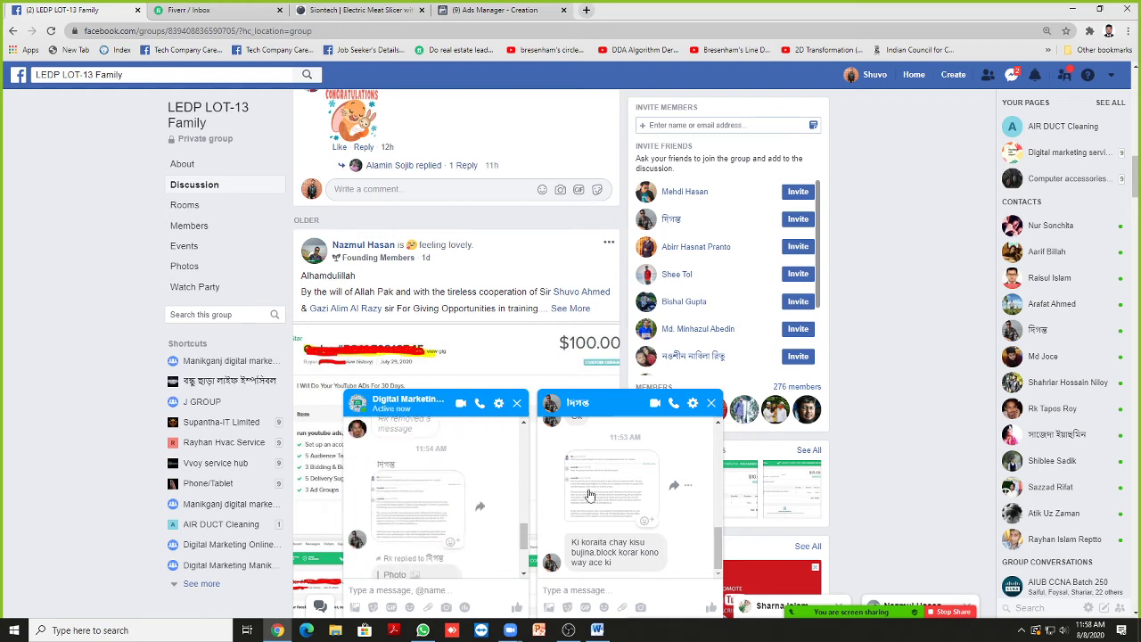
{"action": "left_click", "coordinate": [620, 478]}
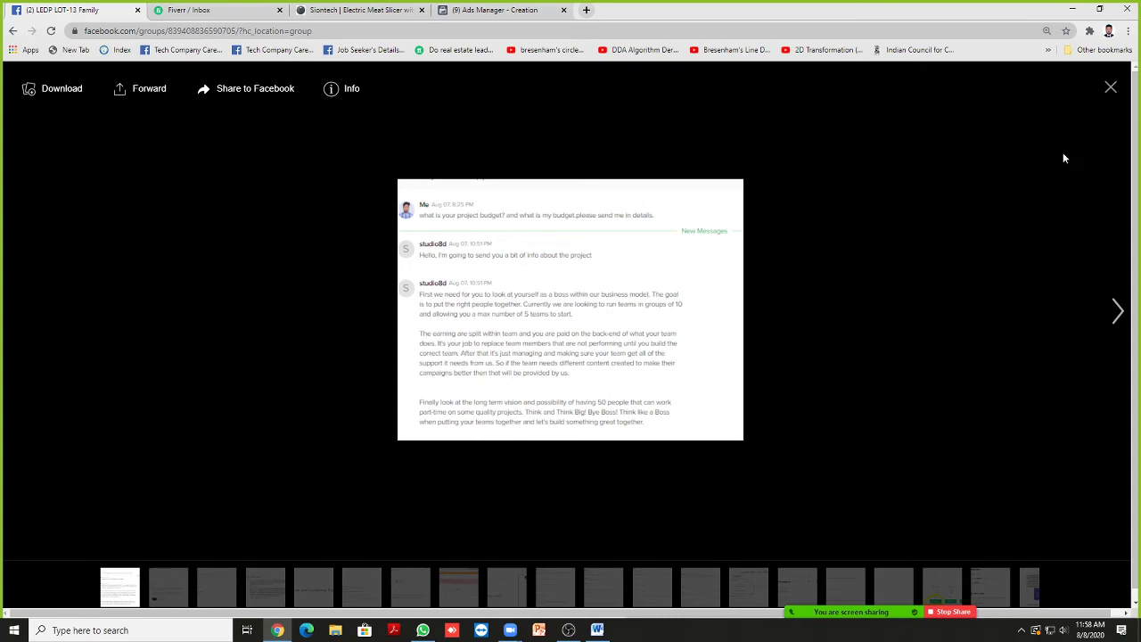
{"action": "left_click", "coordinate": [1111, 90]}
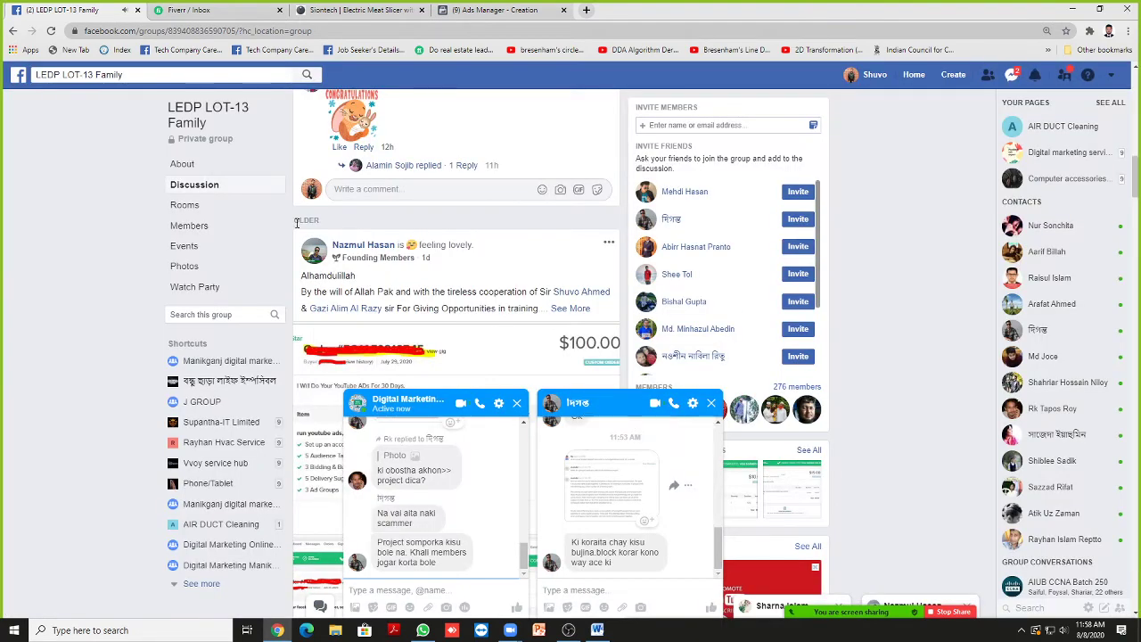
Step: Reply to the contact in the private chat with the messages “ache” and “paba oikhane”
{"action": "left_click", "coordinate": [588, 590]}
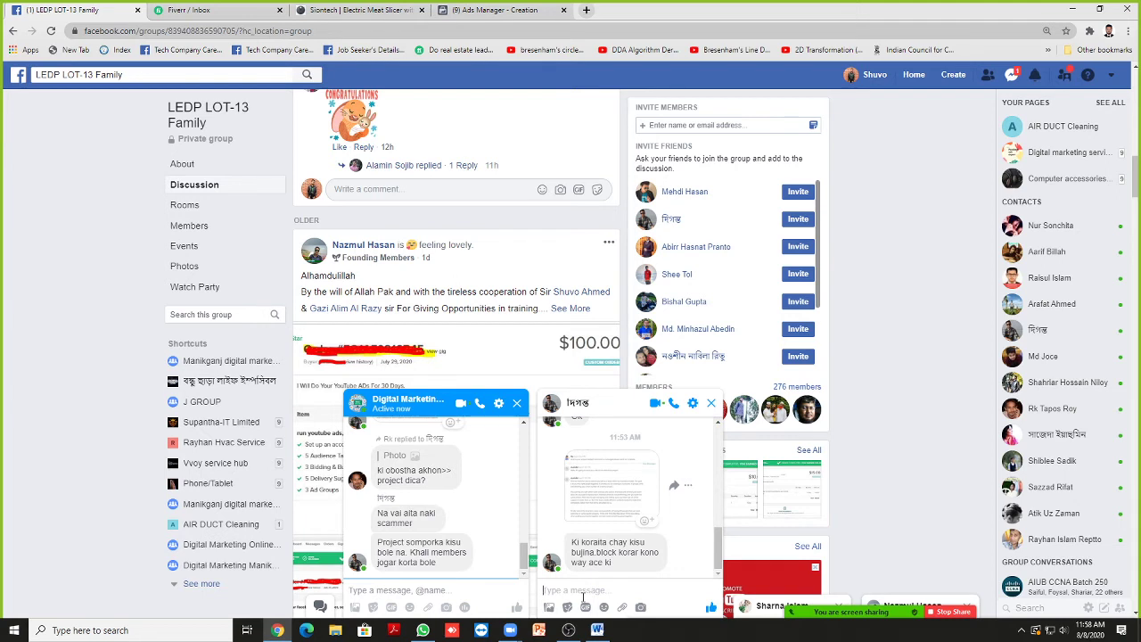
{"action": "type", "text": "ache"}
{"action": "key", "text": "Return"}
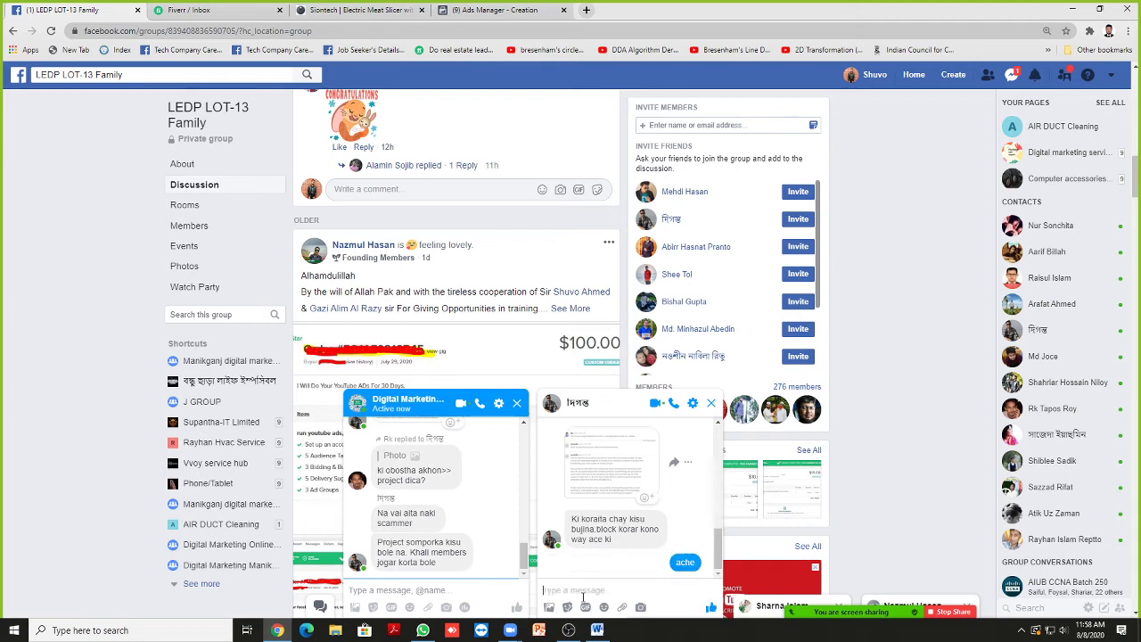
{"action": "type", "text": "paba oikhane"}
{"action": "key", "text": "Return"}
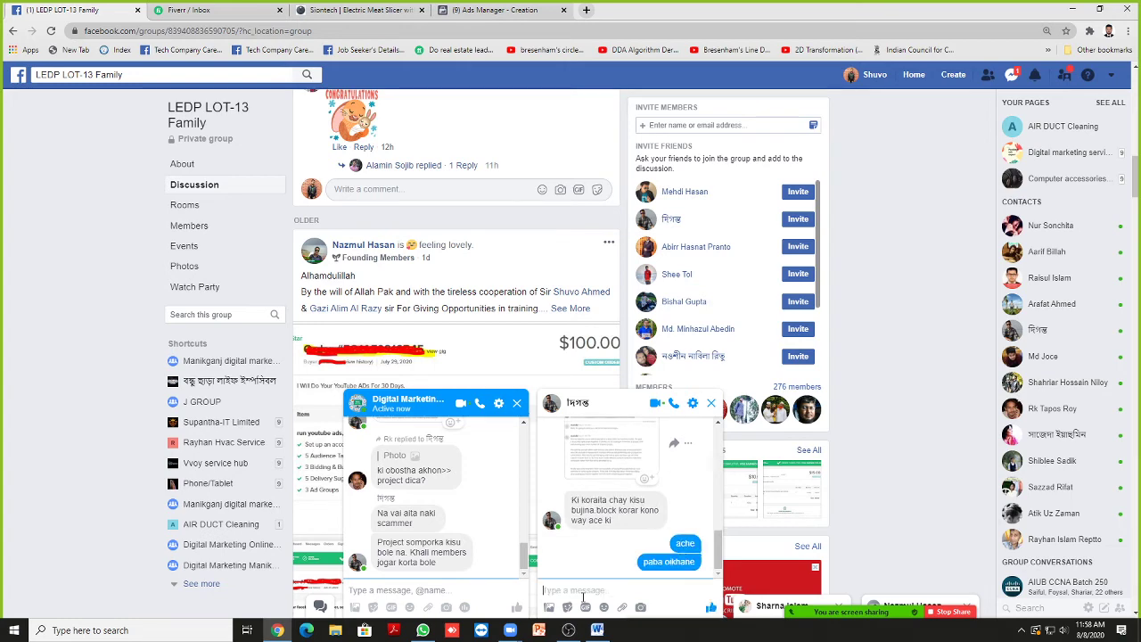
Step: Close the Facebook group page and return to the offer form in Ads Manager
{"action": "left_click", "coordinate": [137, 10]}
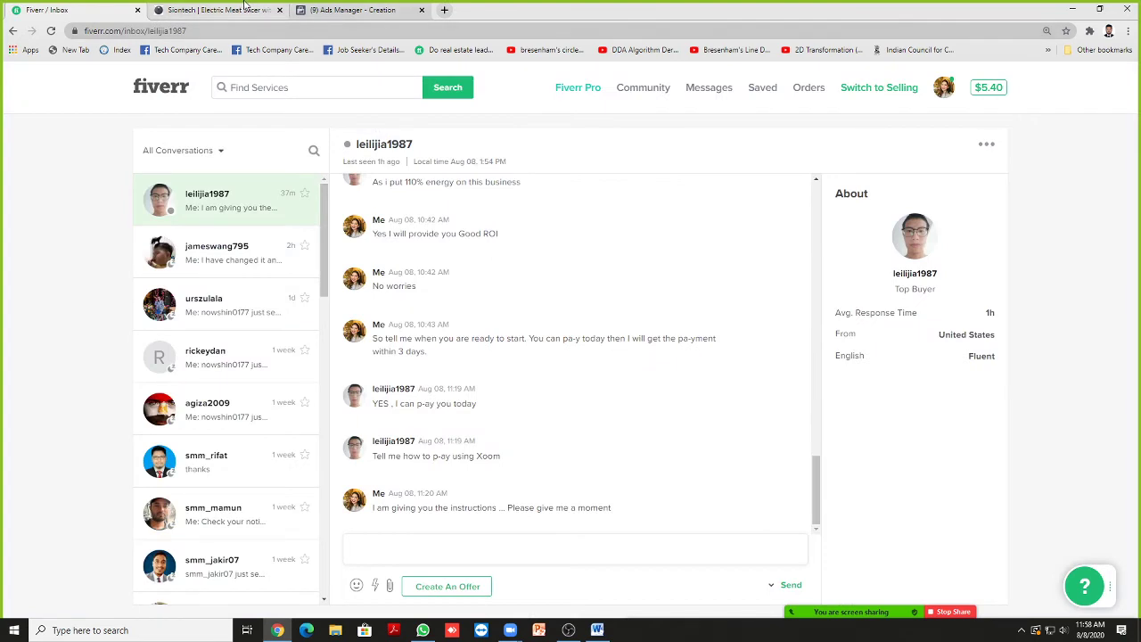
{"action": "left_click", "coordinate": [204, 10]}
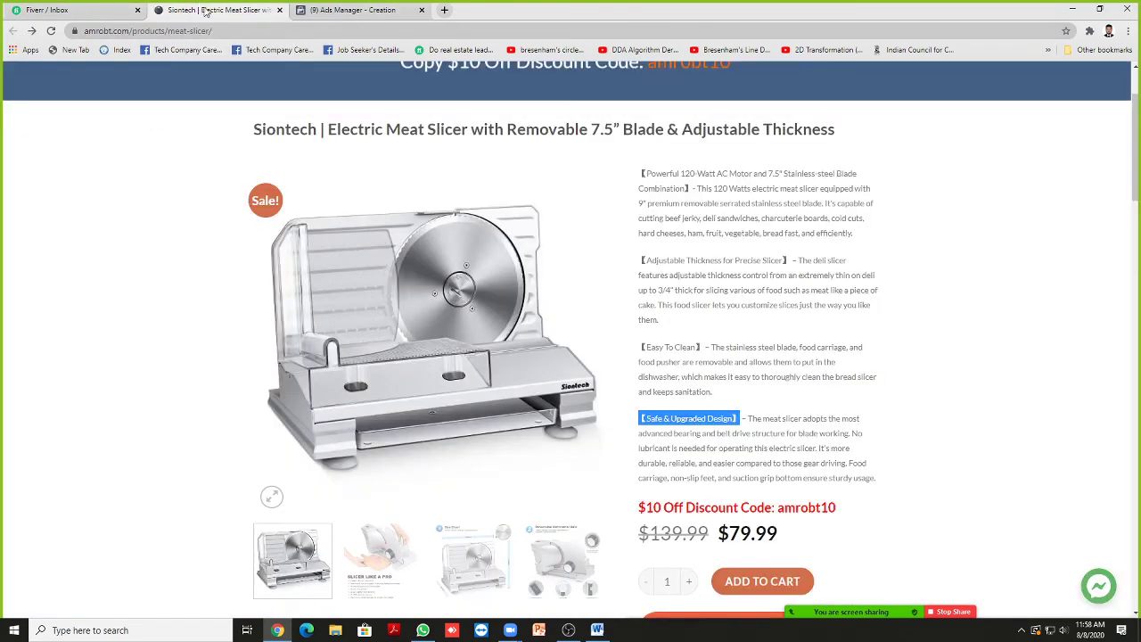
{"action": "left_click", "coordinate": [353, 13]}
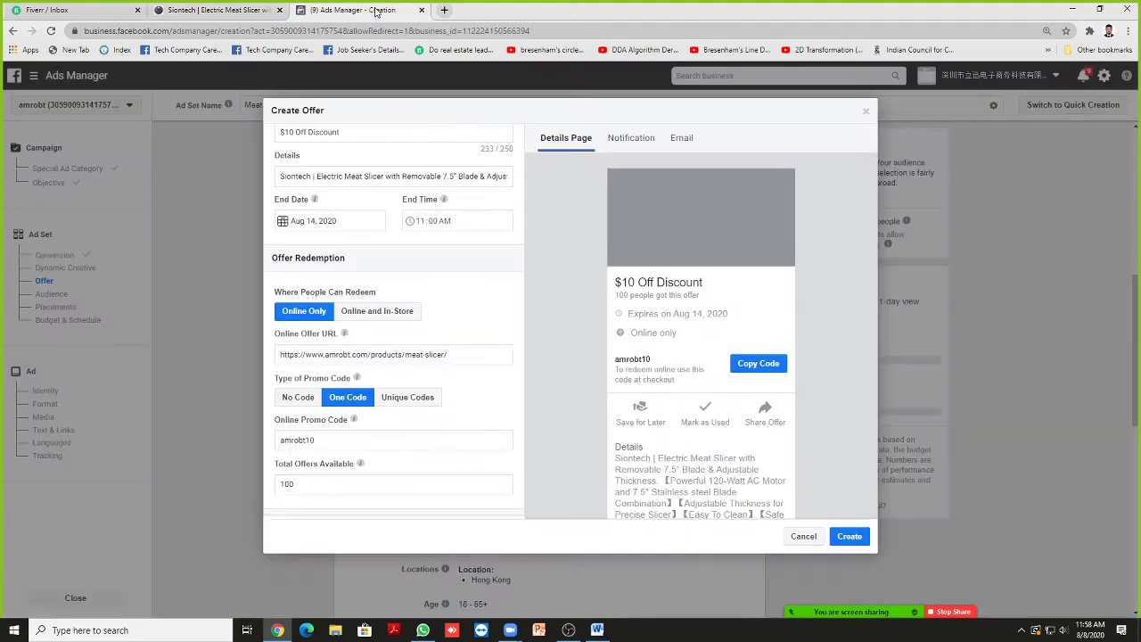
Step: Check the completed offer form and its preview, and create the $10 Off Discount offer
{"action": "scroll", "coordinate": [415, 250], "scroll_direction": "down", "scroll_amount": 1}
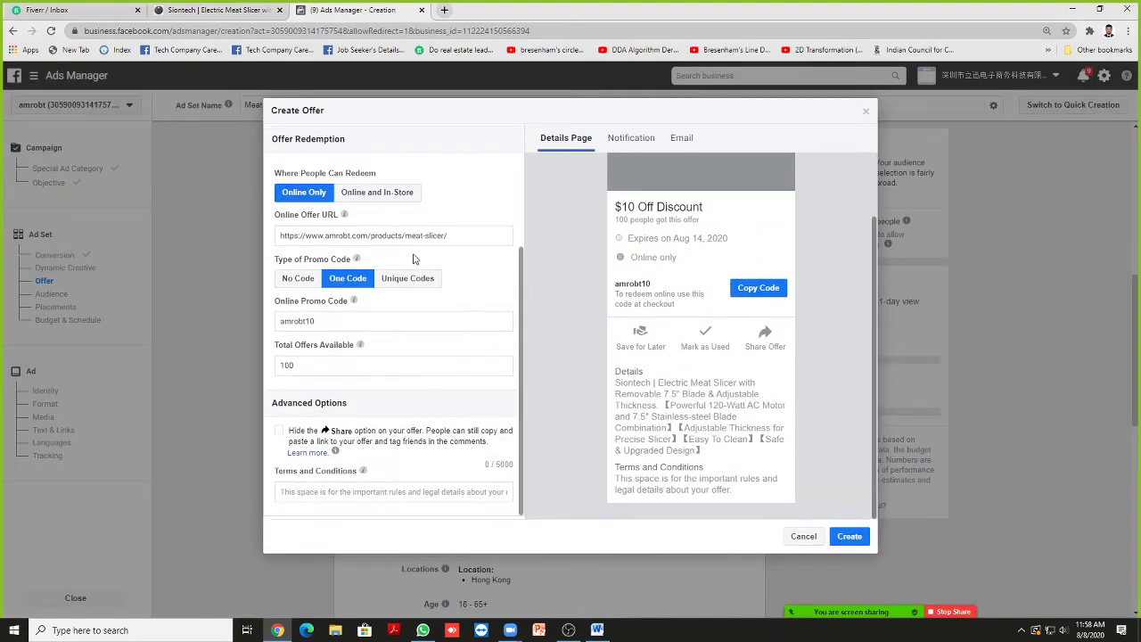
{"action": "scroll", "coordinate": [412, 270], "scroll_direction": "up", "scroll_amount": 2}
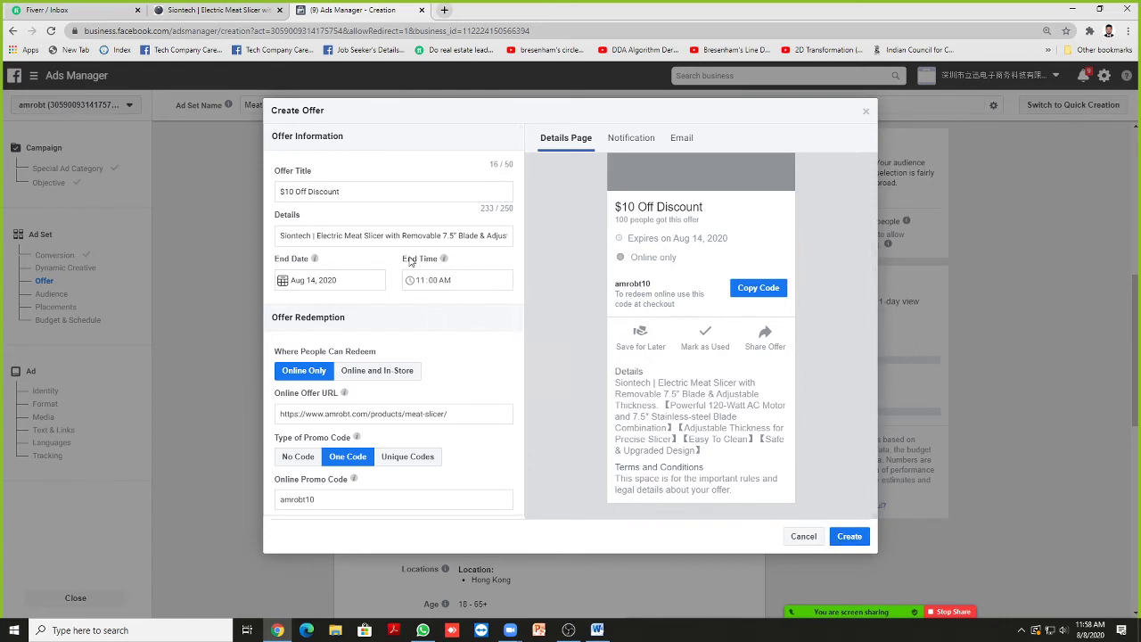
{"action": "scroll", "coordinate": [495, 304], "scroll_direction": "down", "scroll_amount": 2}
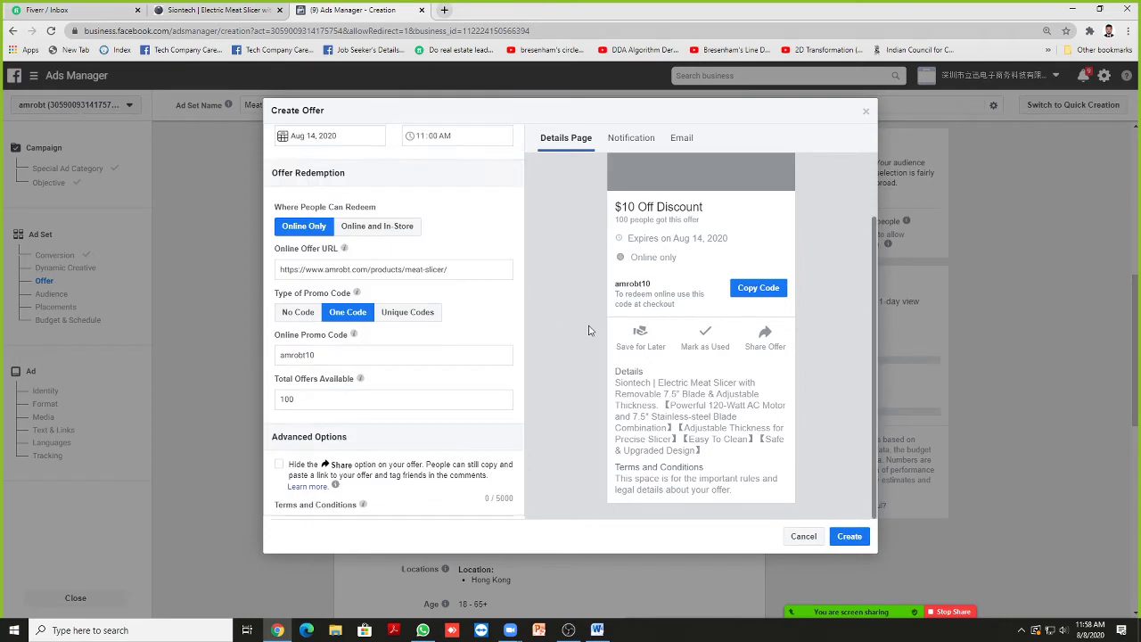
{"action": "left_click", "coordinate": [845, 537]}
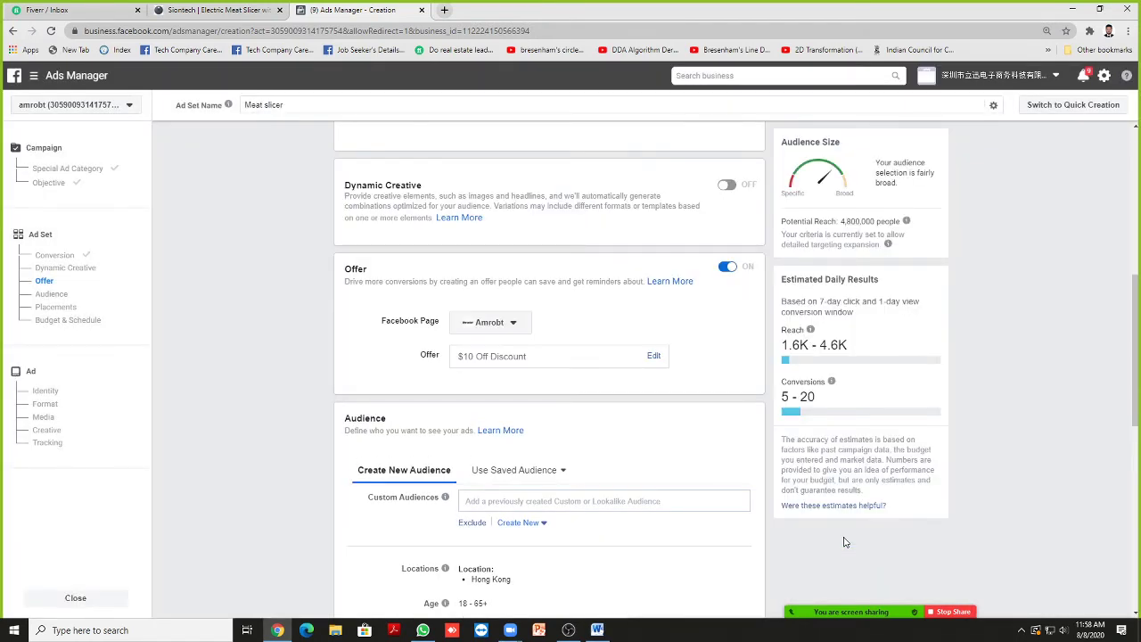
Step: Review the created $10 Off Discount offer without editing it, and look over the ad set's conversion and audience settings
{"action": "scroll", "coordinate": [683, 545], "scroll_direction": "down", "scroll_amount": 1}
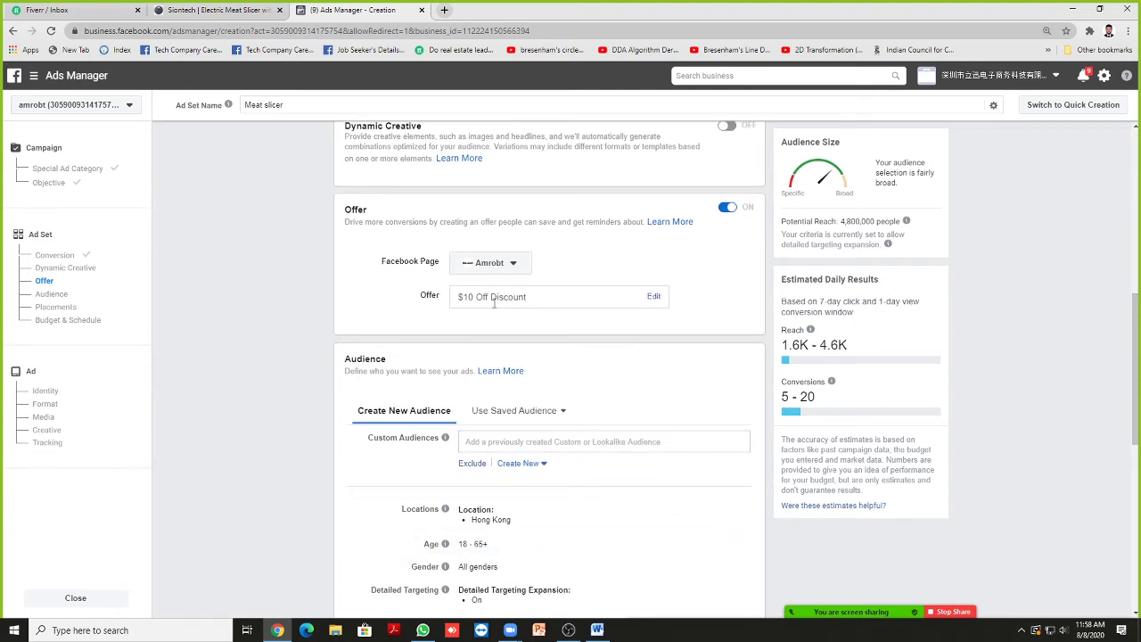
{"action": "left_click", "coordinate": [654, 296]}
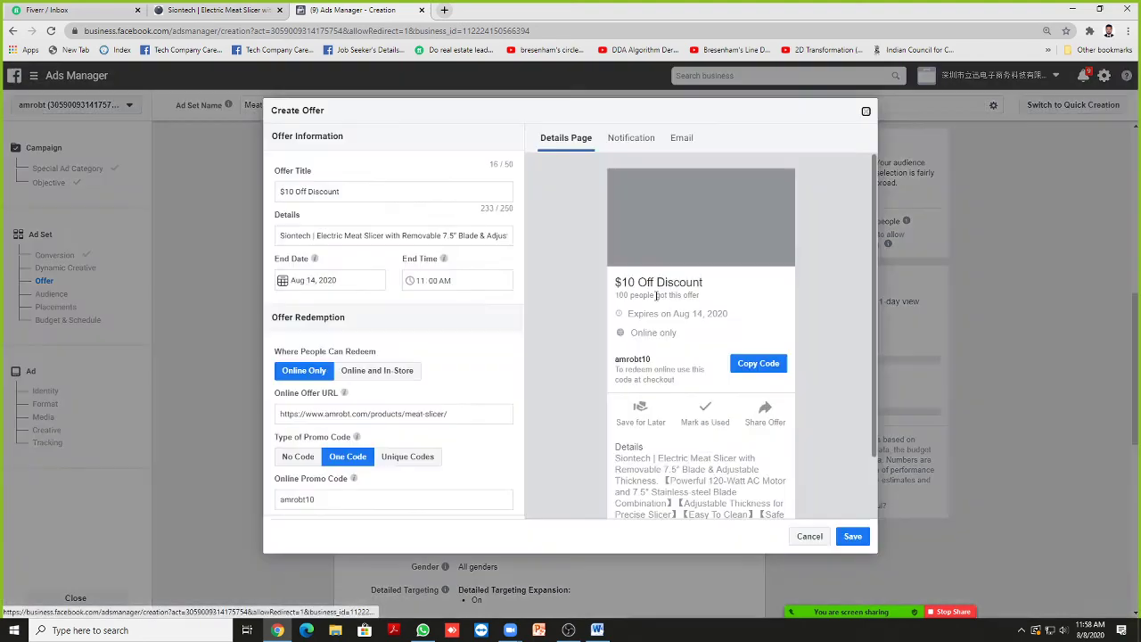
{"action": "scroll", "coordinate": [663, 309], "scroll_direction": "down", "scroll_amount": 1}
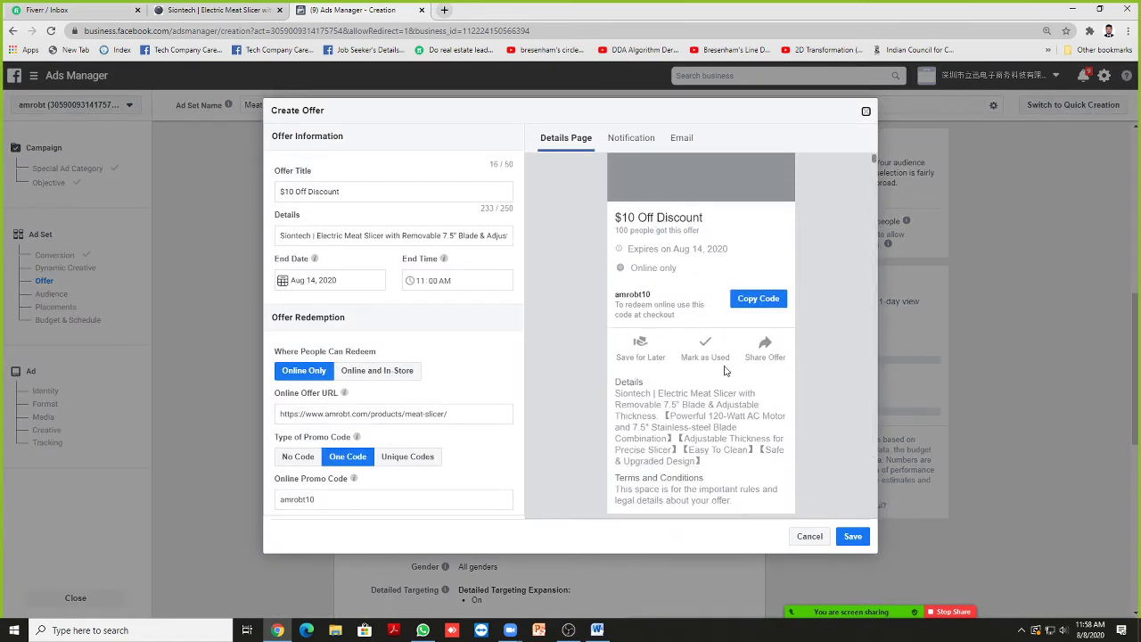
{"action": "left_click", "coordinate": [809, 537]}
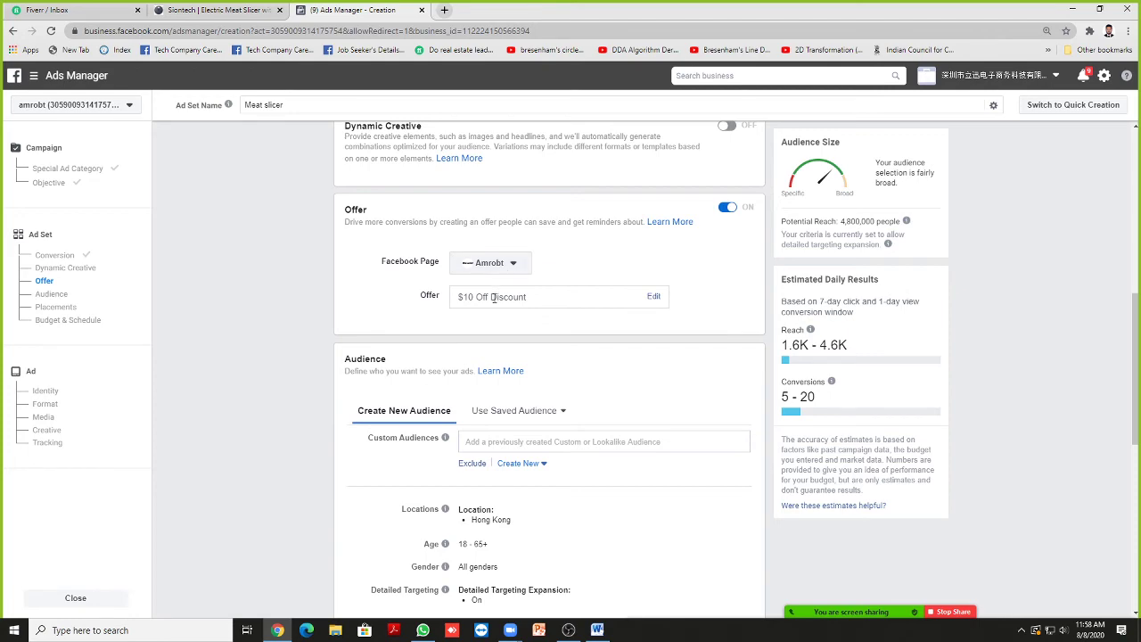
{"action": "scroll", "coordinate": [538, 306], "scroll_direction": "down", "scroll_amount": 2}
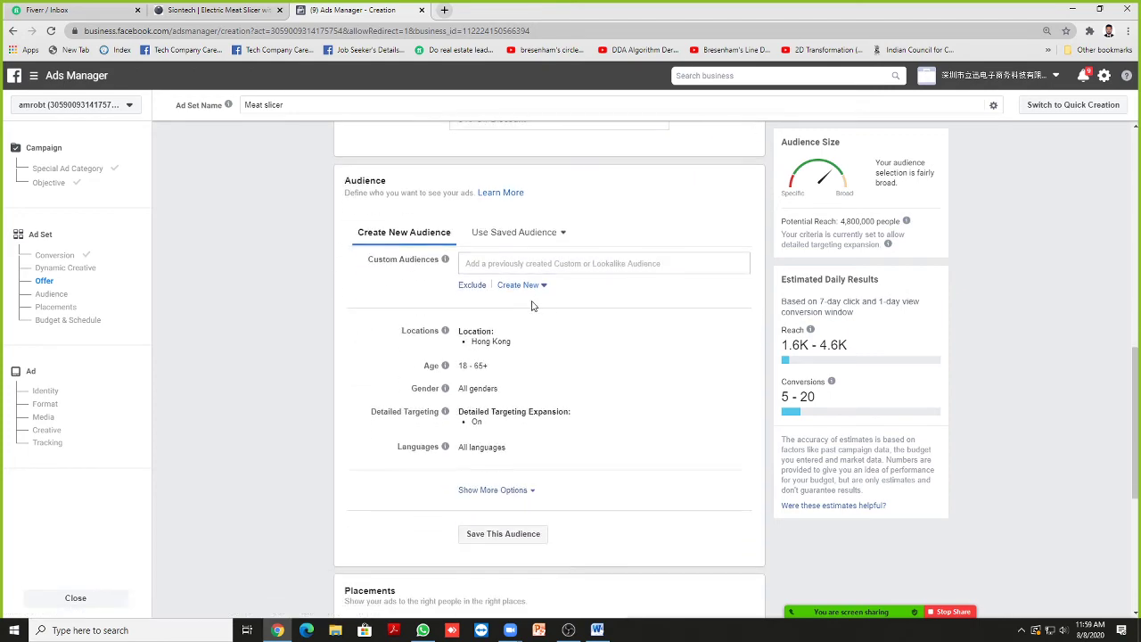
{"action": "scroll", "coordinate": [535, 363], "scroll_direction": "up", "scroll_amount": 3}
{"action": "scroll", "coordinate": [540, 367], "scroll_direction": "up", "scroll_amount": 3}
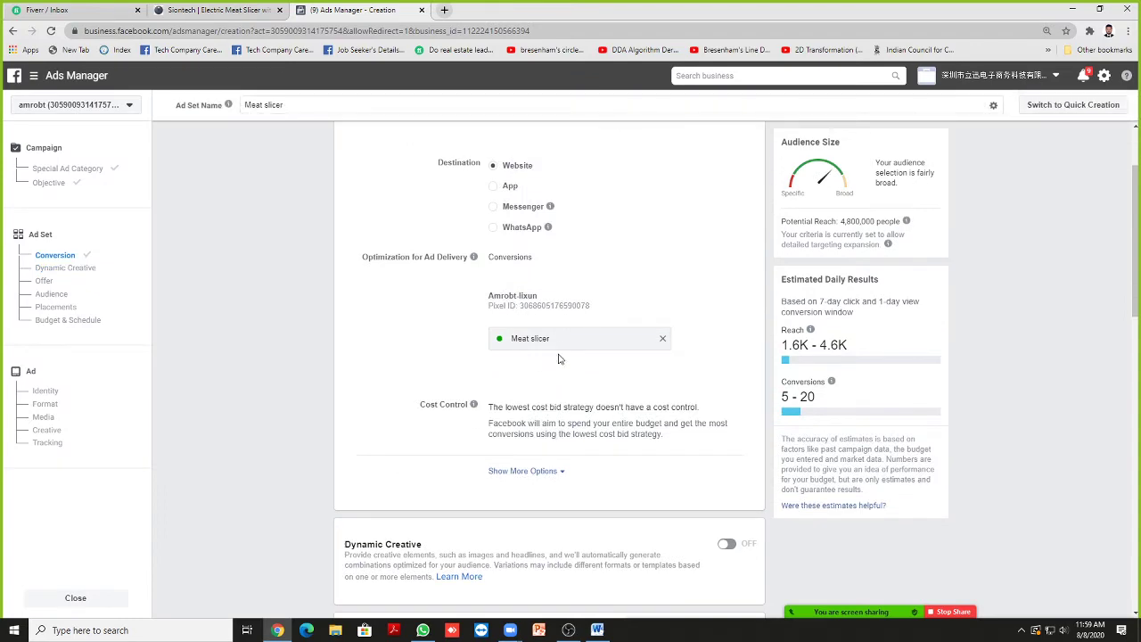
{"action": "scroll", "coordinate": [548, 338], "scroll_direction": "down", "scroll_amount": 5}
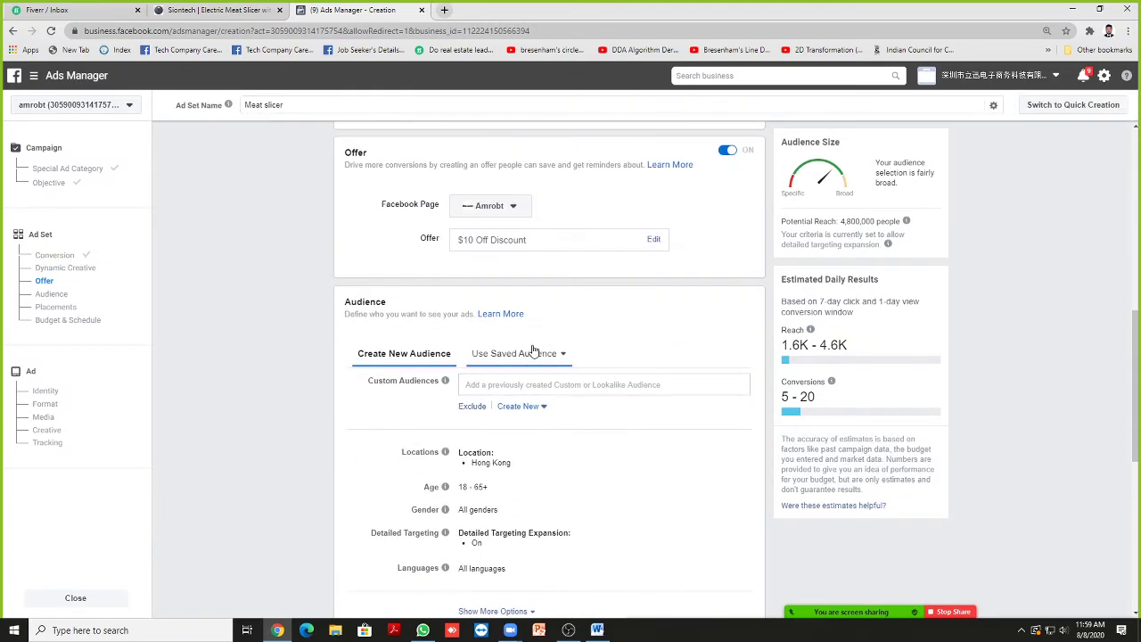
Step: Start creating a custom audience for the ad set with Website as its source
{"action": "scroll", "coordinate": [530, 348], "scroll_direction": "down", "scroll_amount": 2}
{"action": "scroll", "coordinate": [524, 348], "scroll_direction": "up", "scroll_amount": 1}
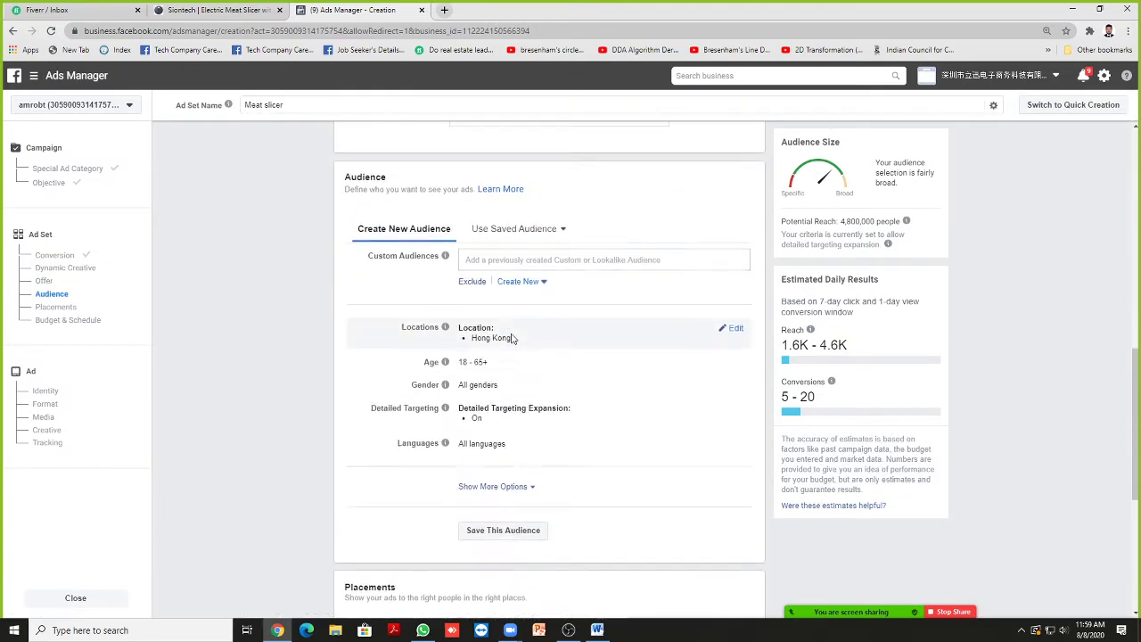
{"action": "left_click", "coordinate": [520, 288]}
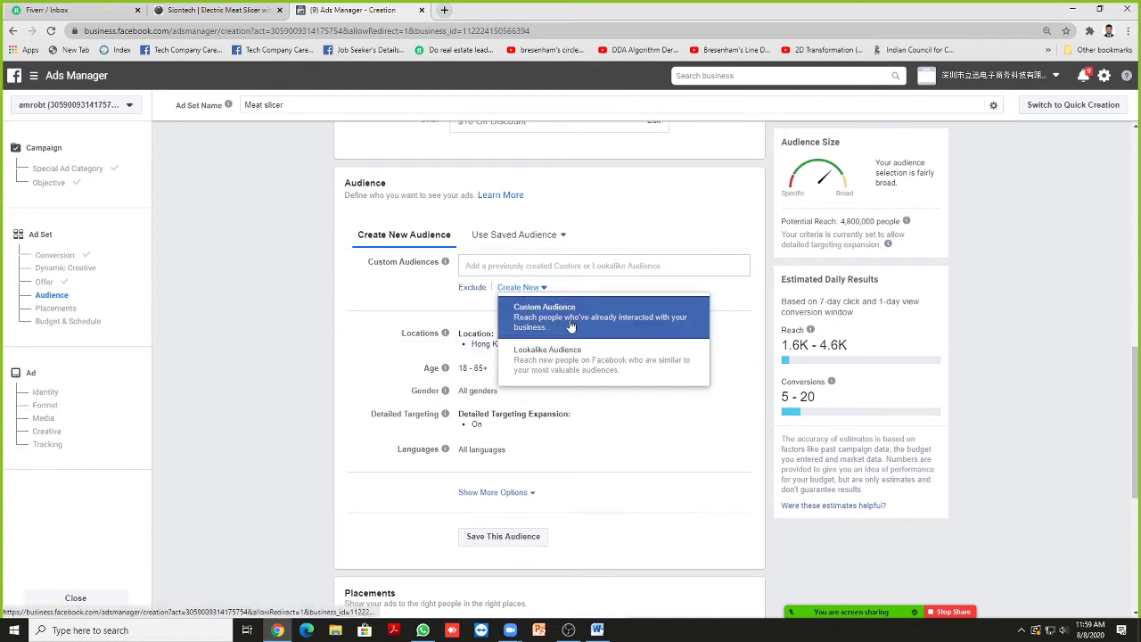
{"action": "left_click", "coordinate": [426, 309]}
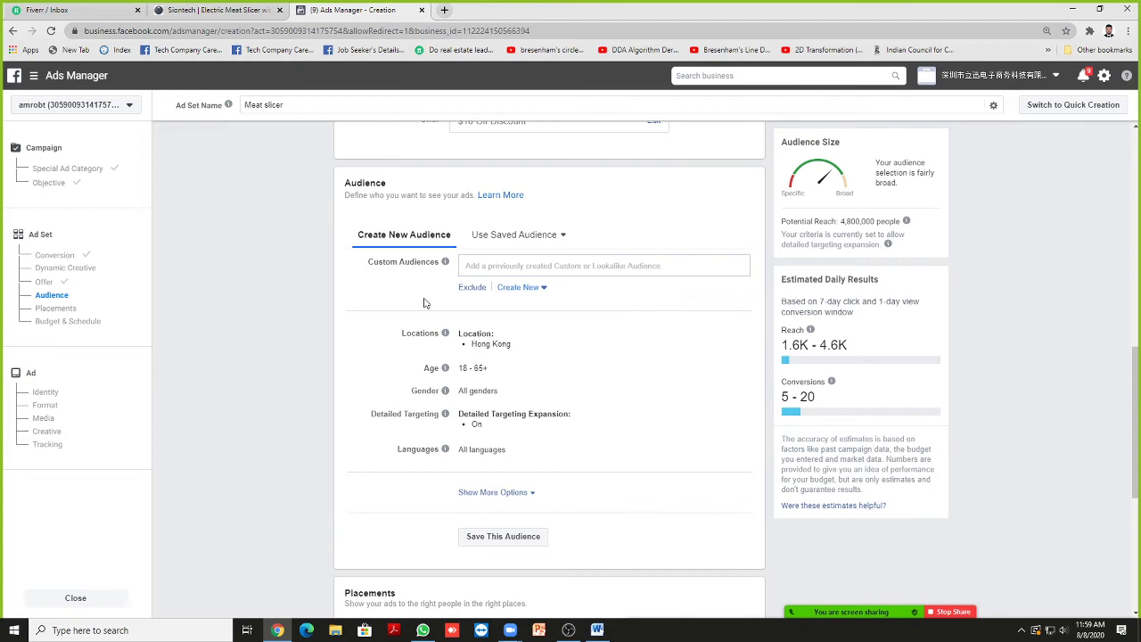
{"action": "left_click", "coordinate": [529, 290]}
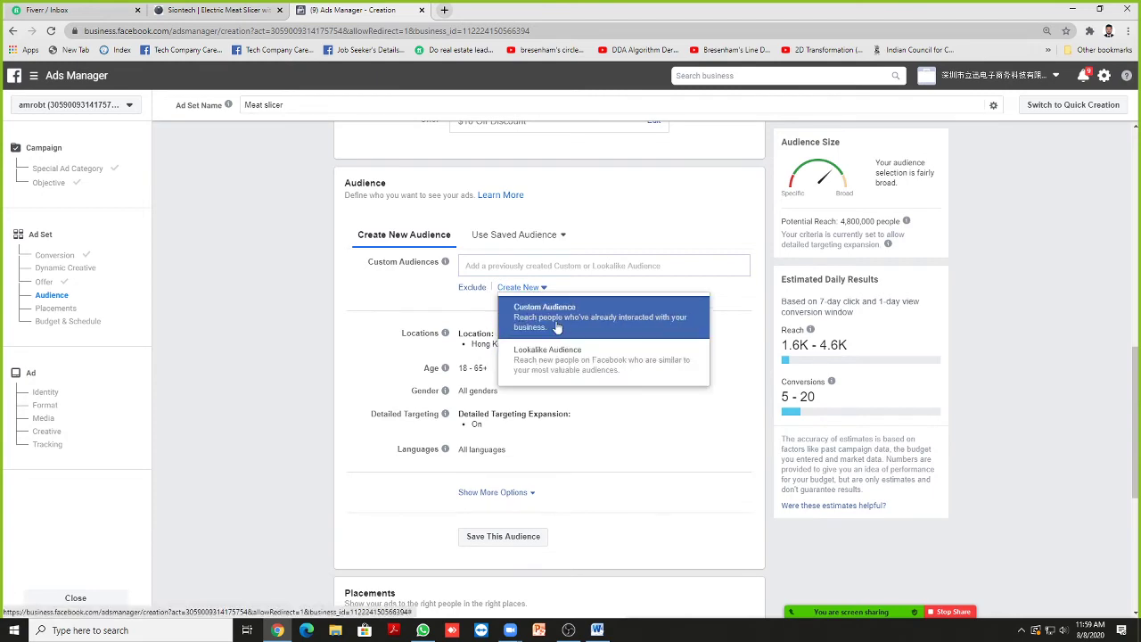
{"action": "left_click", "coordinate": [542, 323]}
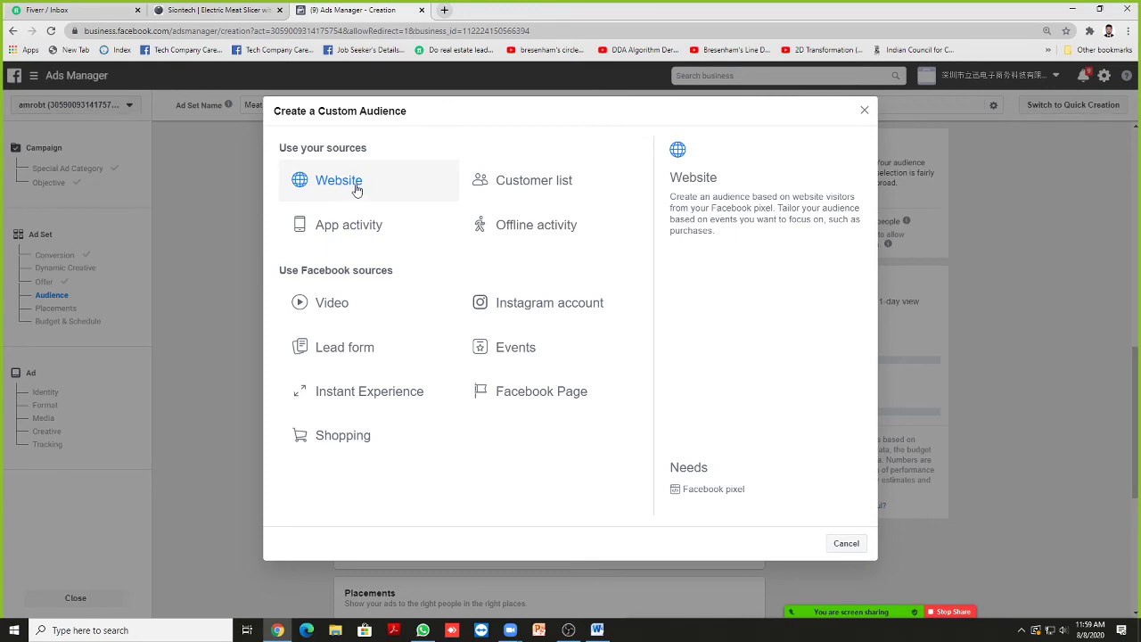
{"action": "left_click", "coordinate": [357, 190]}
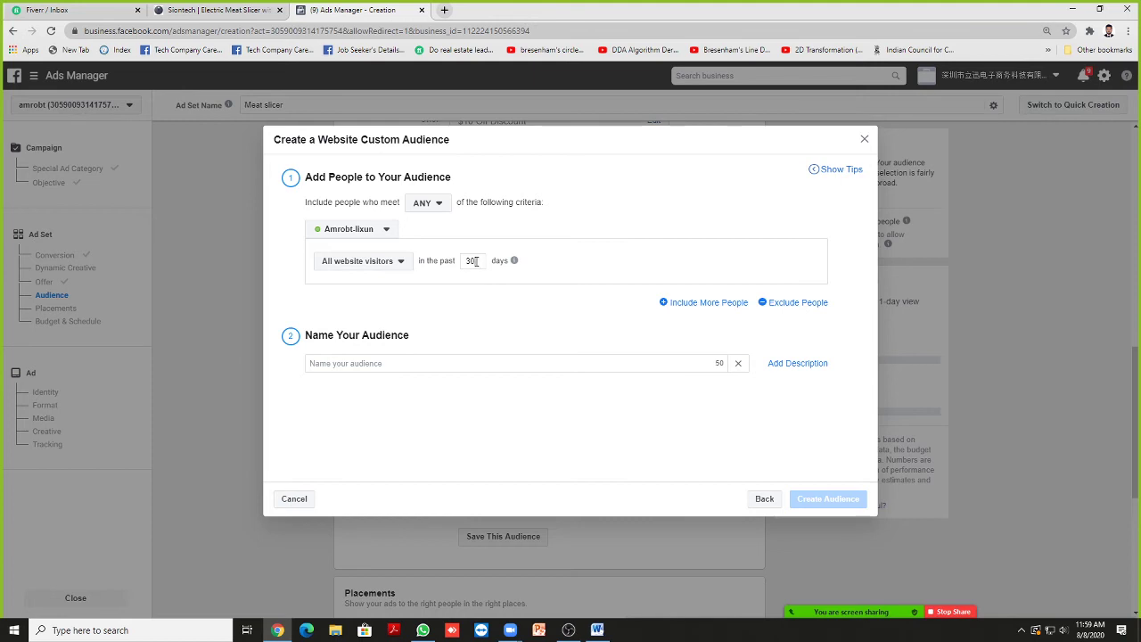
Step: Examine the website audience's matching rule, pixel, visitor criteria and day range, and close the custom audience dialog without creating one
{"action": "left_click_drag", "start_coordinate": [475, 261], "coordinate": [460, 266]}
{"action": "double_click", "coordinate": [471, 262]}
{"action": "left_click", "coordinate": [433, 204]}
{"action": "left_click", "coordinate": [435, 205]}
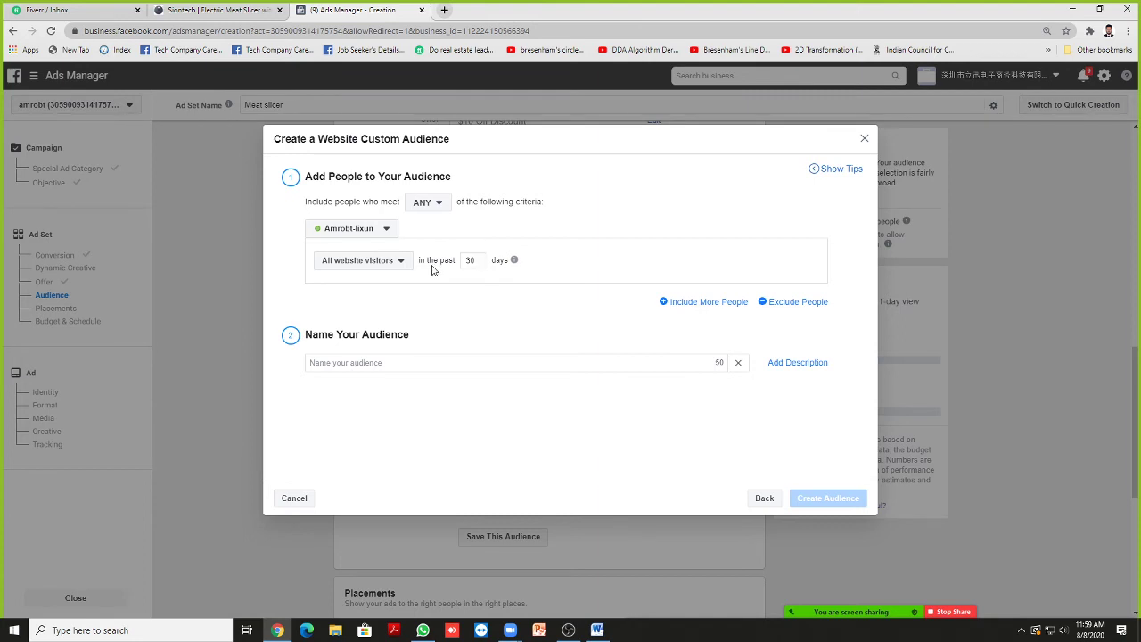
{"action": "left_click", "coordinate": [386, 230]}
{"action": "left_click", "coordinate": [386, 230]}
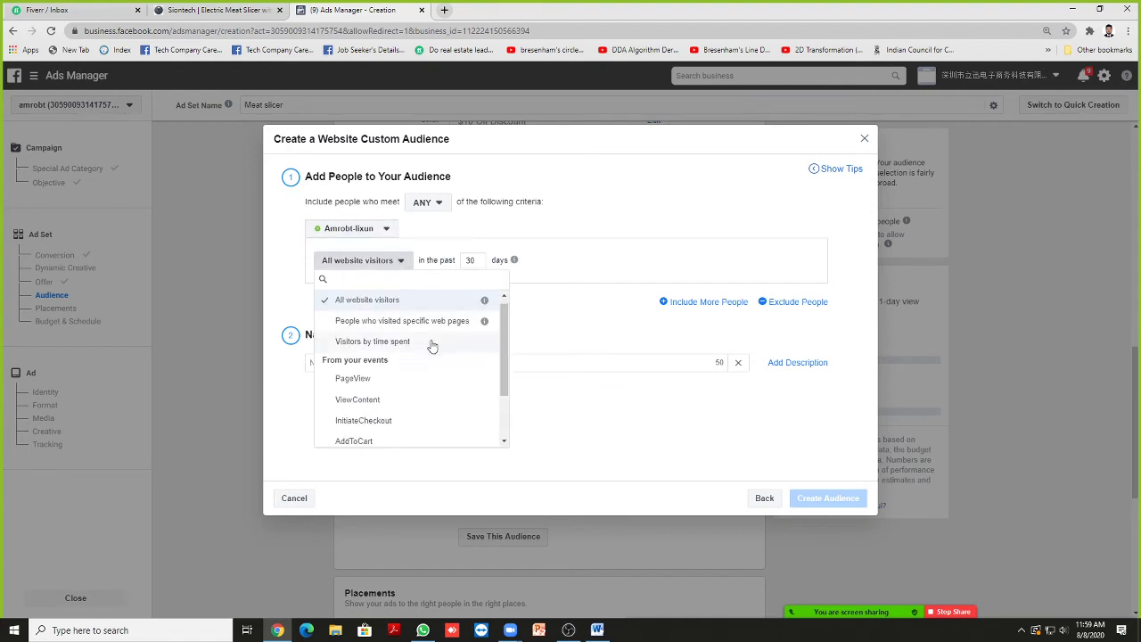
{"action": "scroll", "coordinate": [433, 343], "scroll_direction": "down", "scroll_amount": 2}
{"action": "scroll", "coordinate": [442, 342], "scroll_direction": "up", "scroll_amount": 2}
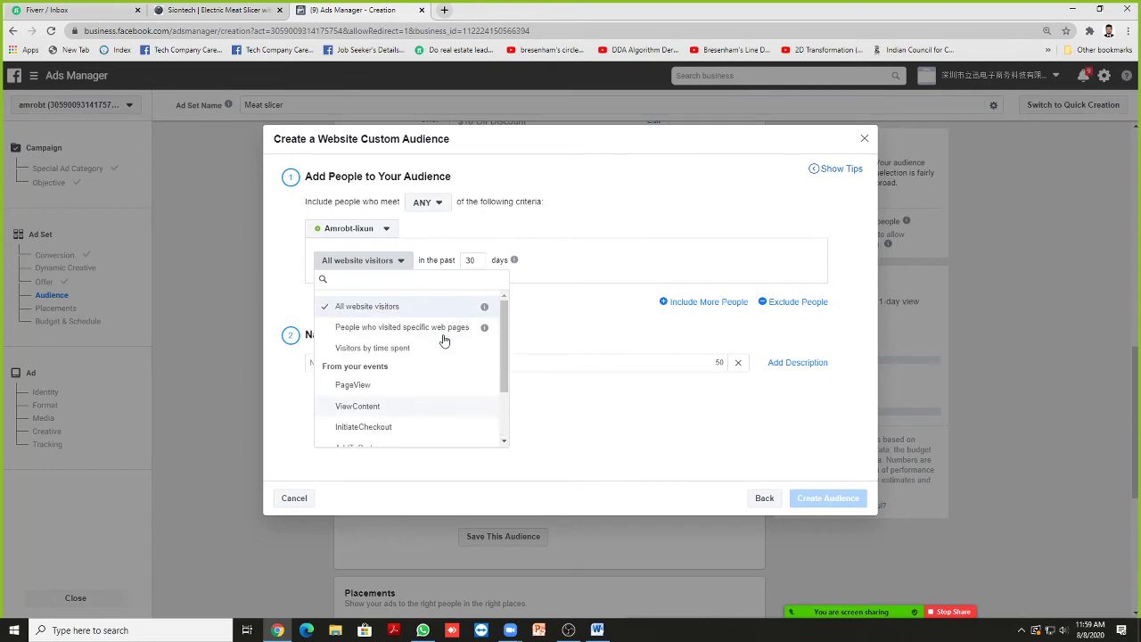
{"action": "left_click", "coordinate": [586, 214]}
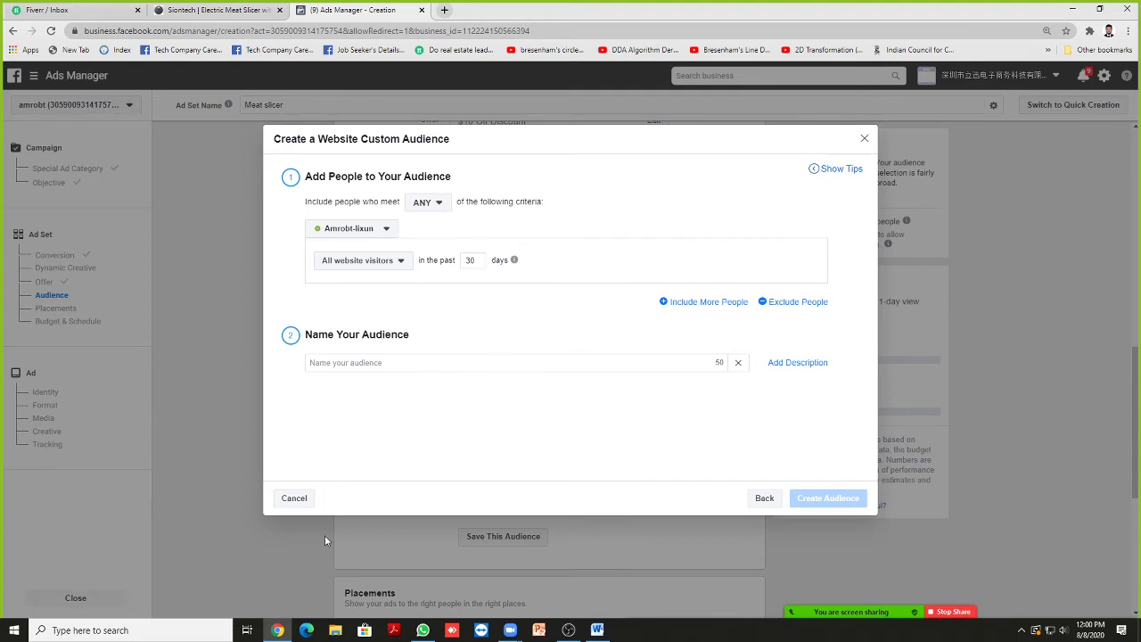
{"action": "left_click", "coordinate": [760, 502]}
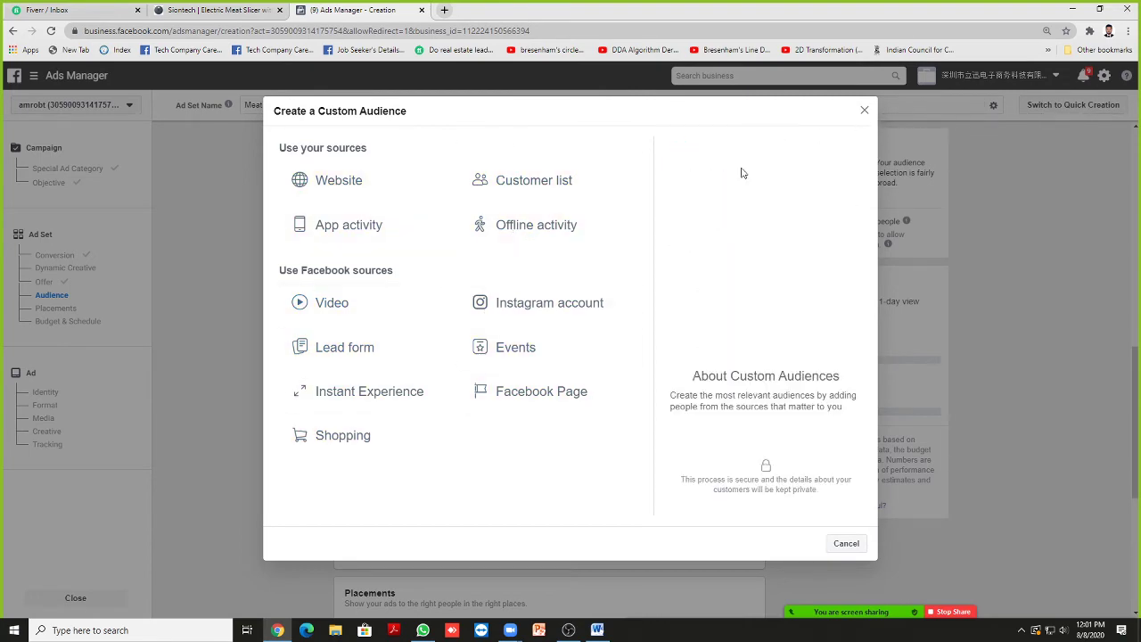
{"action": "left_click", "coordinate": [864, 110]}
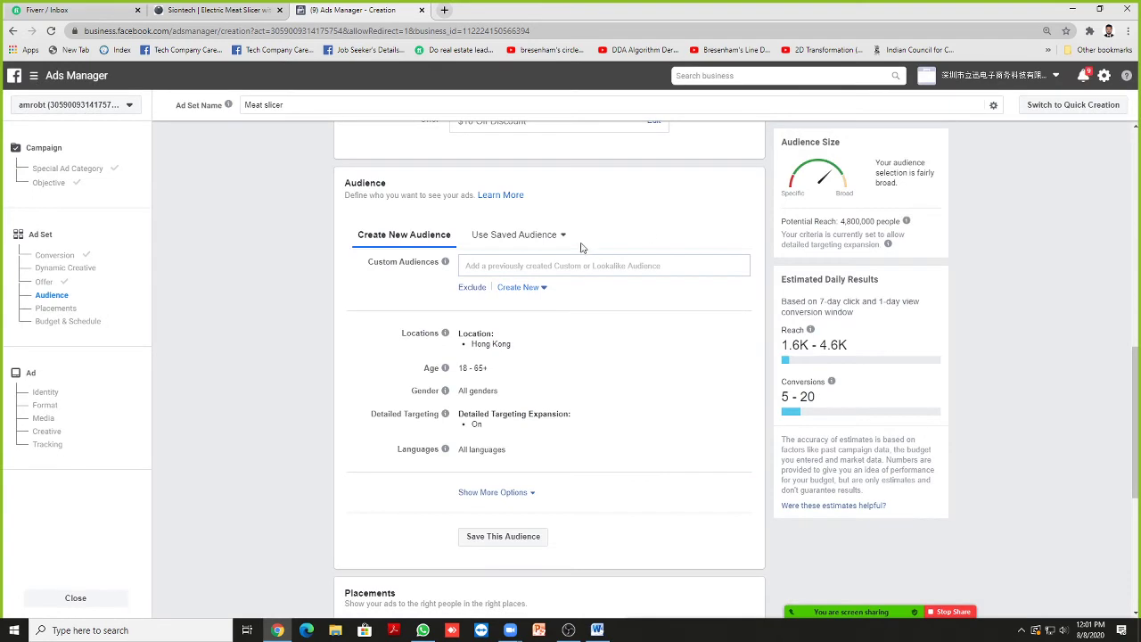
Step: Apply the saved United States audience aged 20 - 65+ that excludes Hawaii, and review its targeting details and estimated daily results
{"action": "left_click", "coordinate": [531, 235]}
{"action": "mouse_move", "coordinate": [517, 304]}
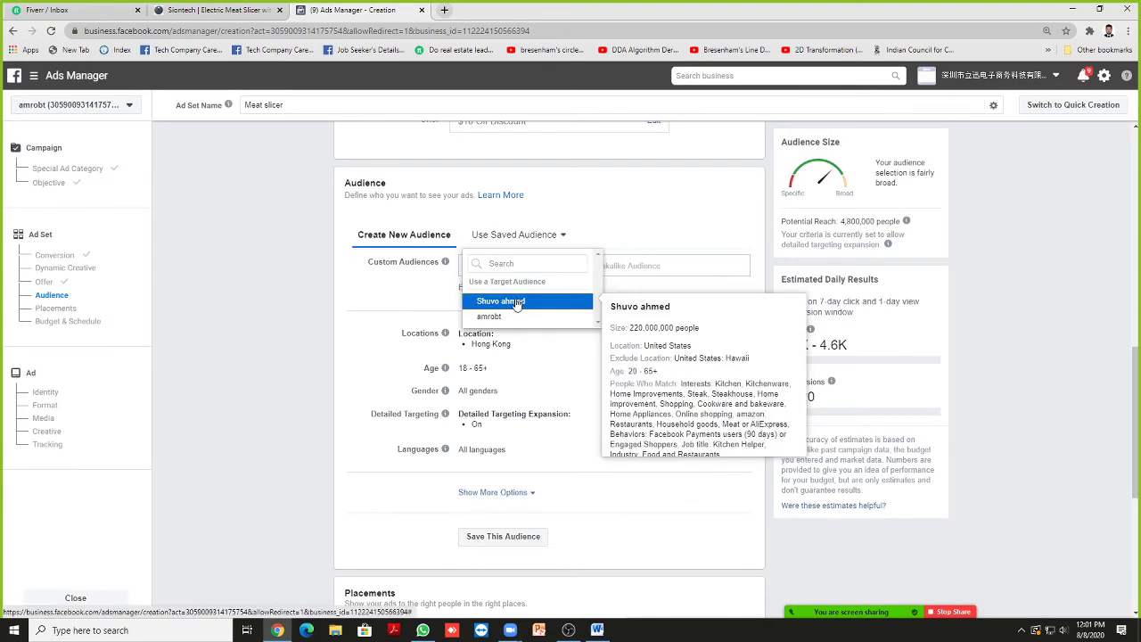
{"action": "left_click", "coordinate": [516, 302]}
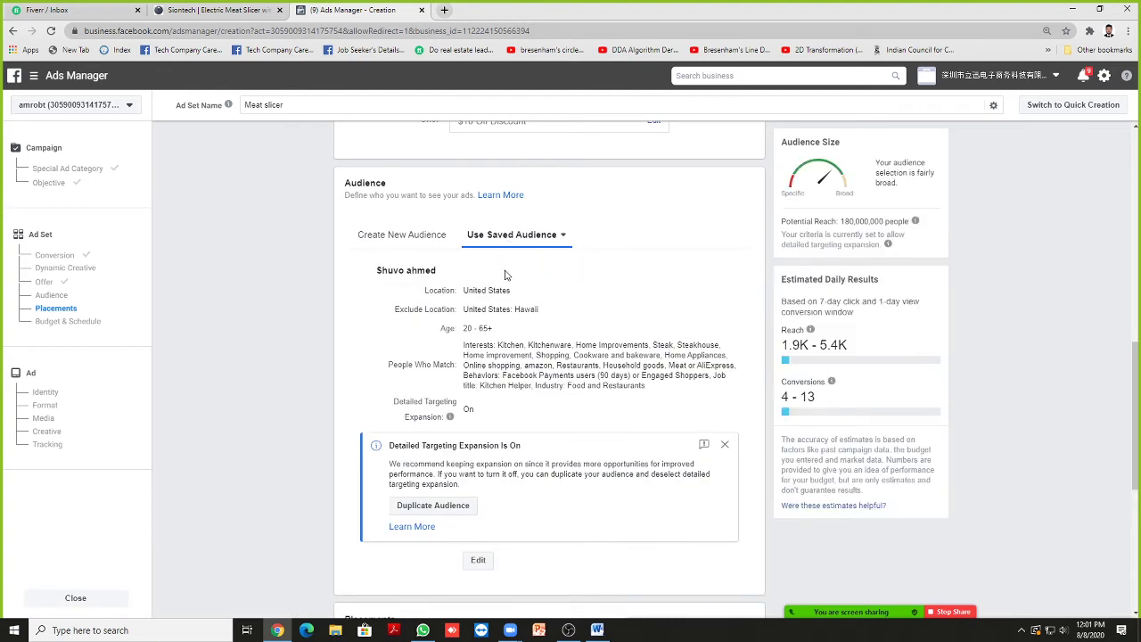
{"action": "scroll", "coordinate": [614, 282], "scroll_direction": "down", "scroll_amount": 1}
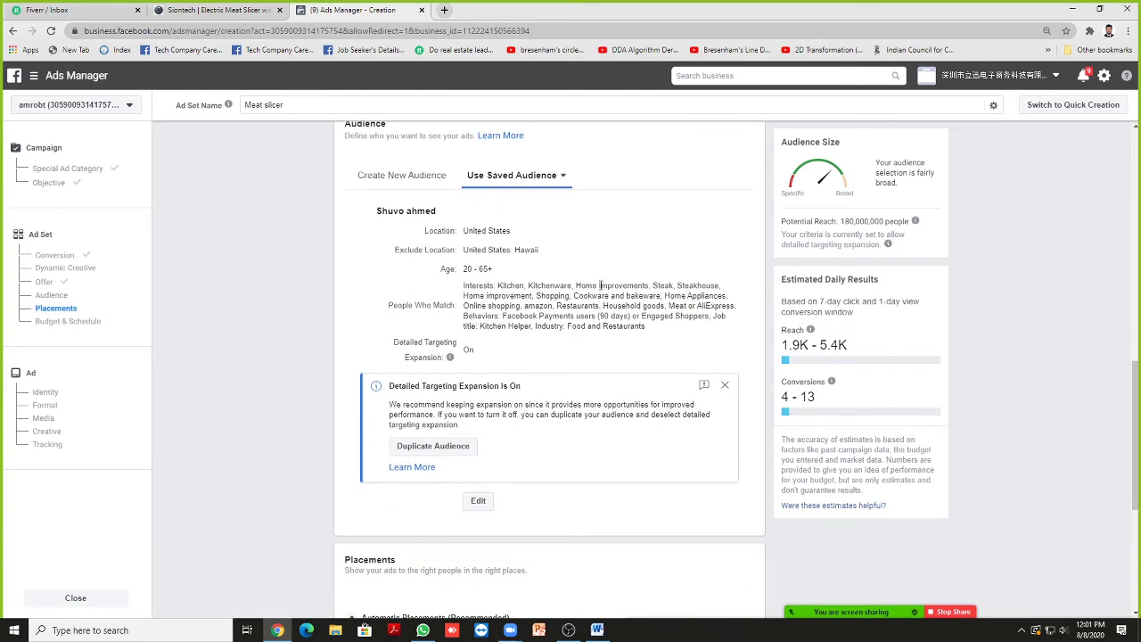
{"action": "scroll", "coordinate": [606, 295], "scroll_direction": "up", "scroll_amount": 1}
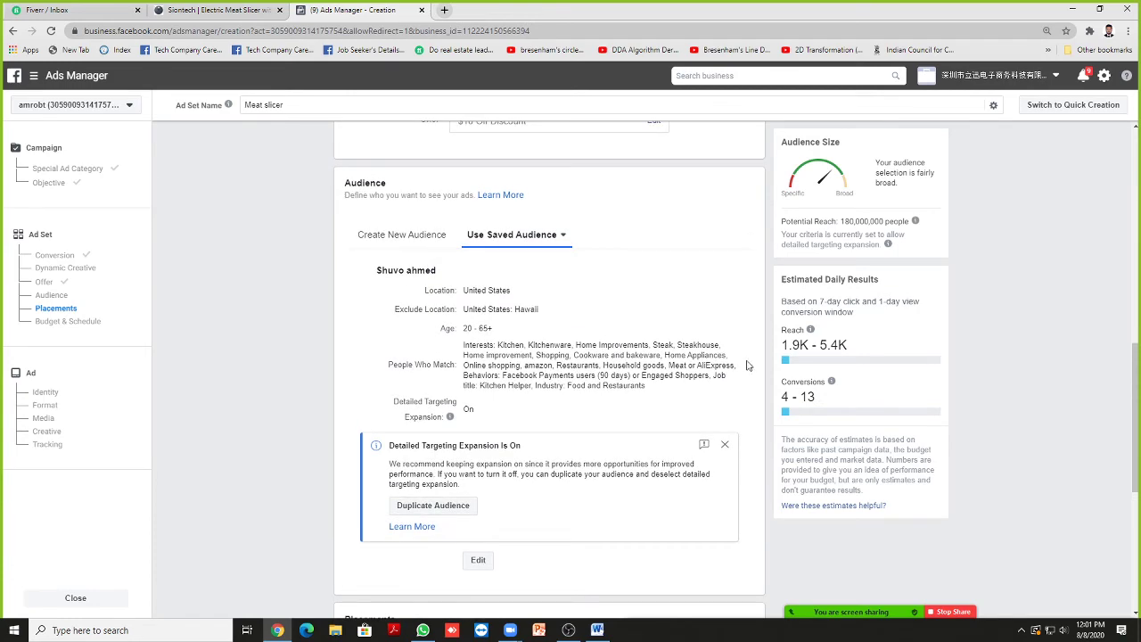
{"action": "left_click_drag", "start_coordinate": [777, 407], "coordinate": [815, 398]}
{"action": "left_click", "coordinate": [813, 396]}
Step: Switch the ad set's schedule to a start and end date, and set the end date to Aug 10, 2020
{"action": "scroll", "coordinate": [540, 330], "scroll_direction": "up", "scroll_amount": 6}
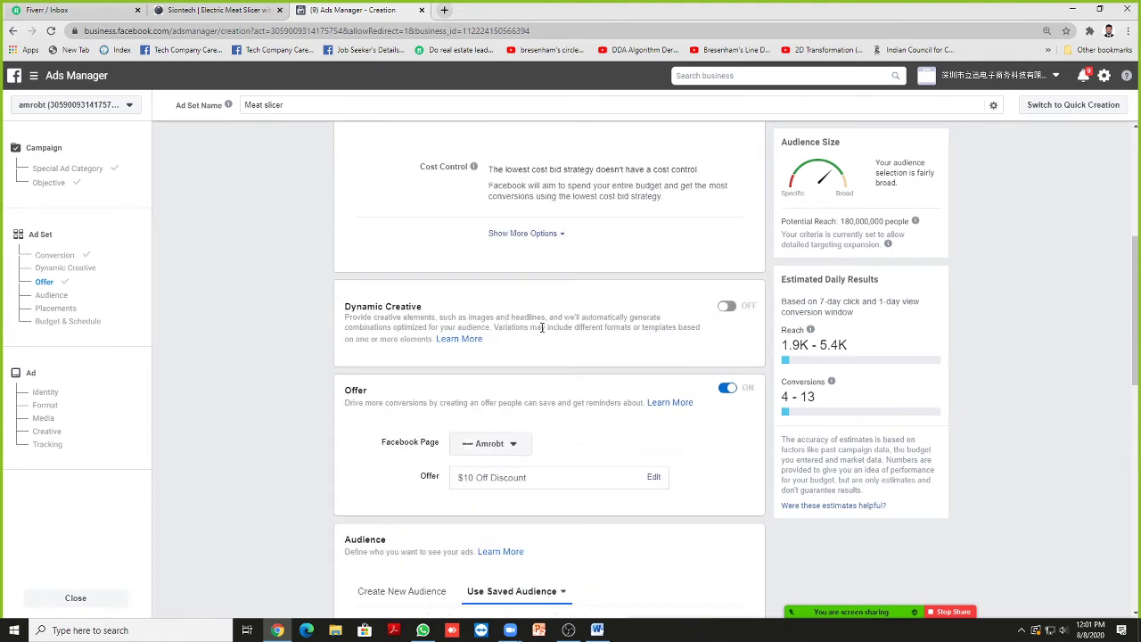
{"action": "scroll", "coordinate": [544, 326], "scroll_direction": "down", "scroll_amount": 8}
{"action": "scroll", "coordinate": [547, 326], "scroll_direction": "down", "scroll_amount": 3}
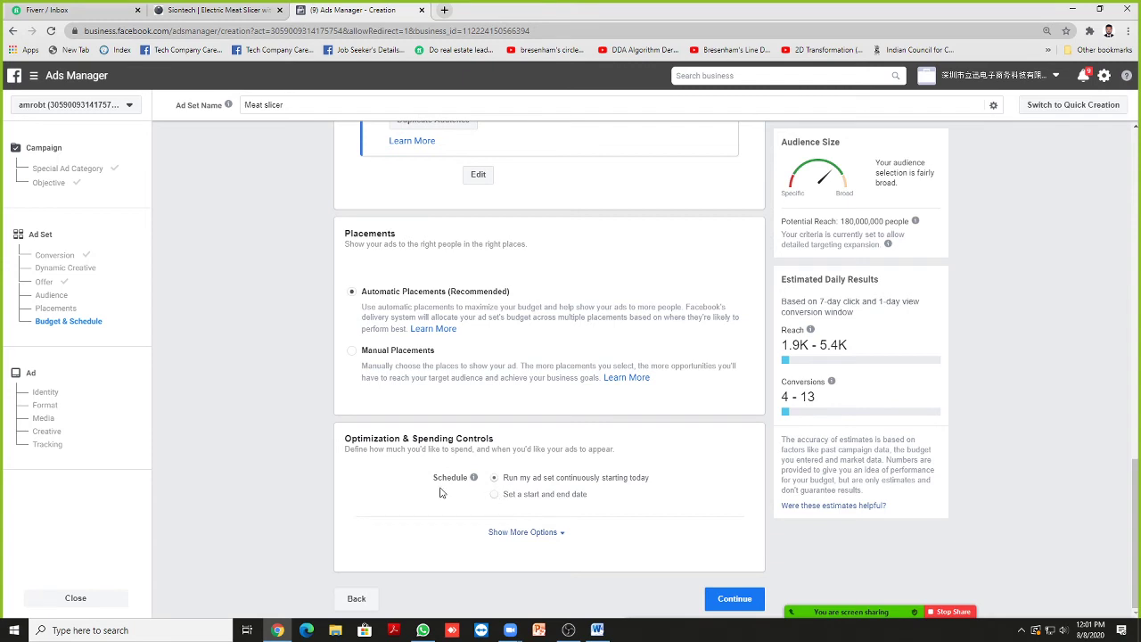
{"action": "left_click", "coordinate": [494, 494]}
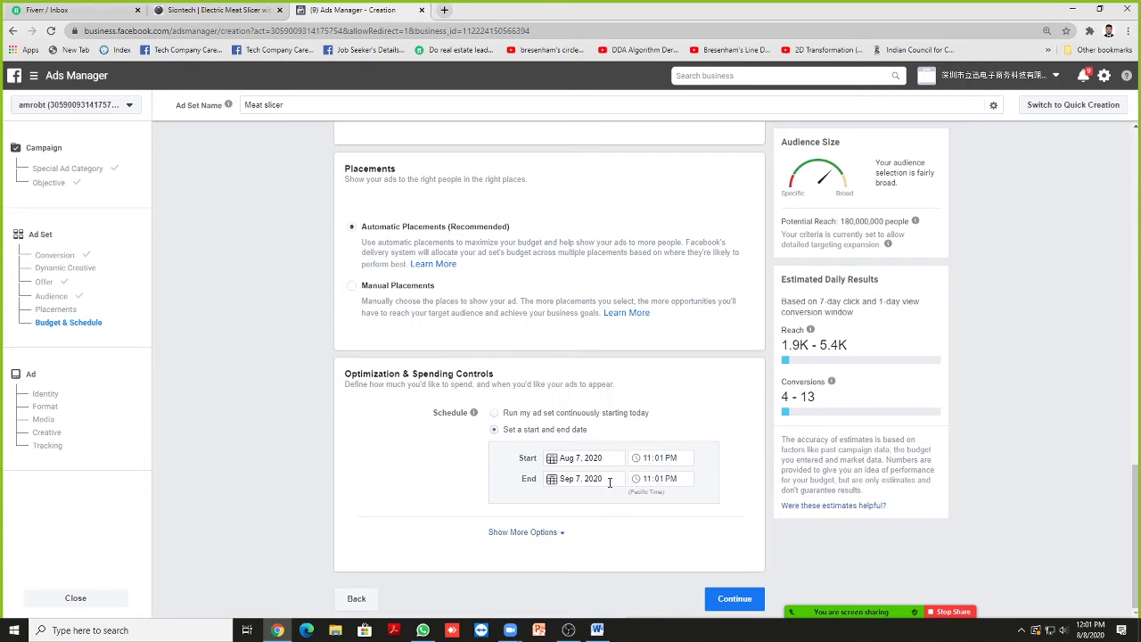
{"action": "left_click", "coordinate": [551, 478]}
{"action": "left_click", "coordinate": [556, 331]}
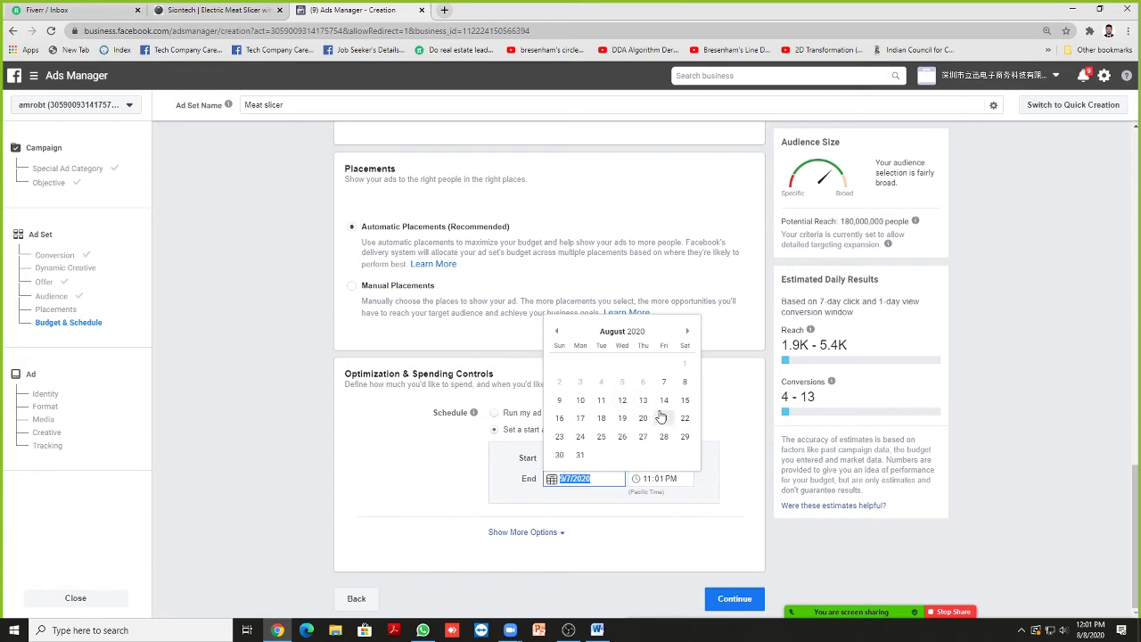
{"action": "left_click", "coordinate": [580, 401]}
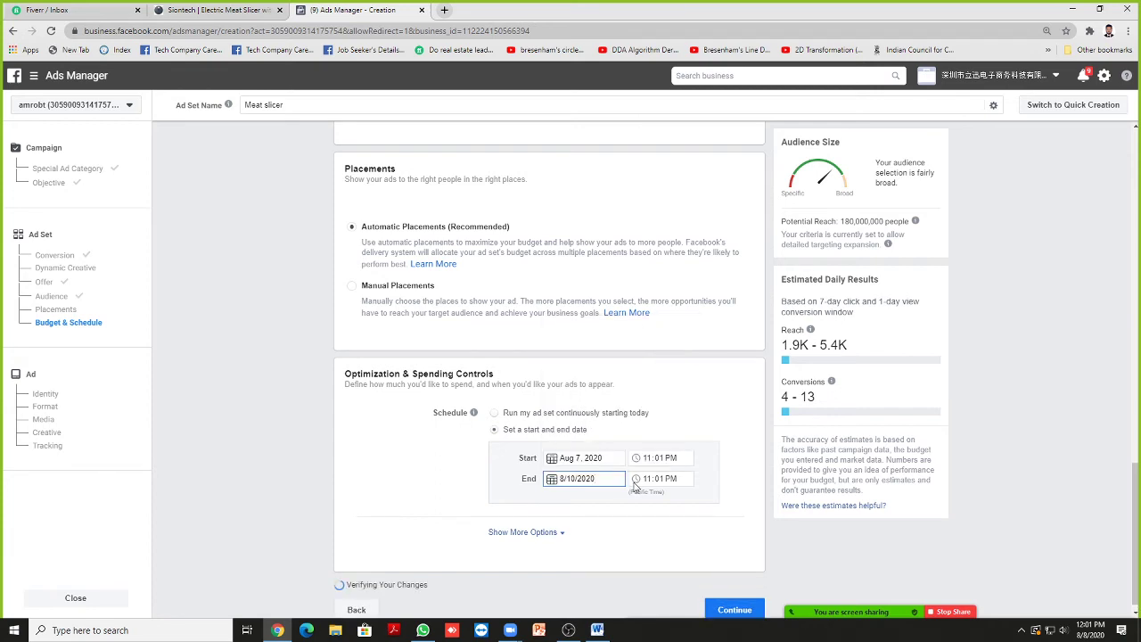
Step: Expand the additional optimization and spending options to show the ad set spend limits
{"action": "left_click", "coordinate": [538, 531]}
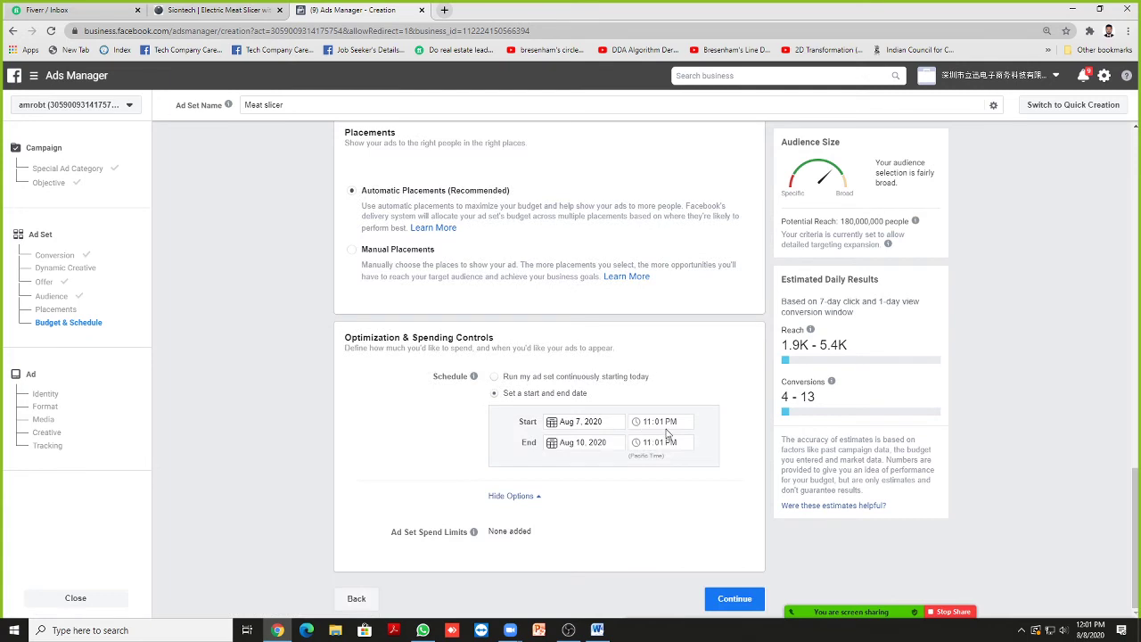
{"action": "left_click", "coordinate": [648, 427]}
{"action": "left_click", "coordinate": [634, 498]}
{"action": "left_click", "coordinate": [512, 505]}
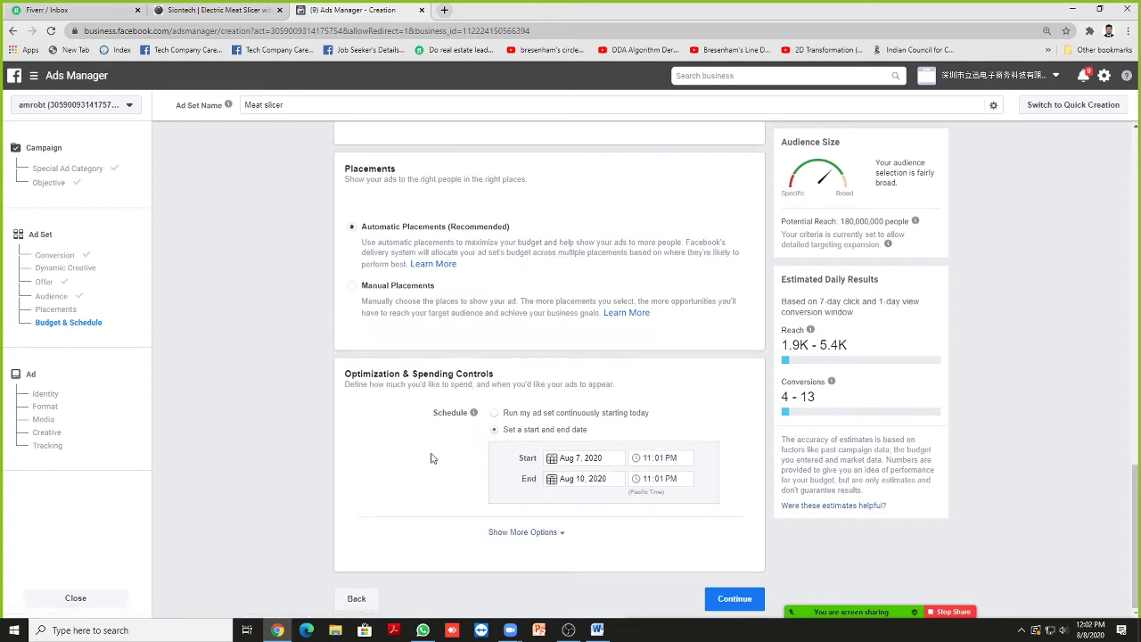
{"action": "left_click", "coordinate": [522, 532]}
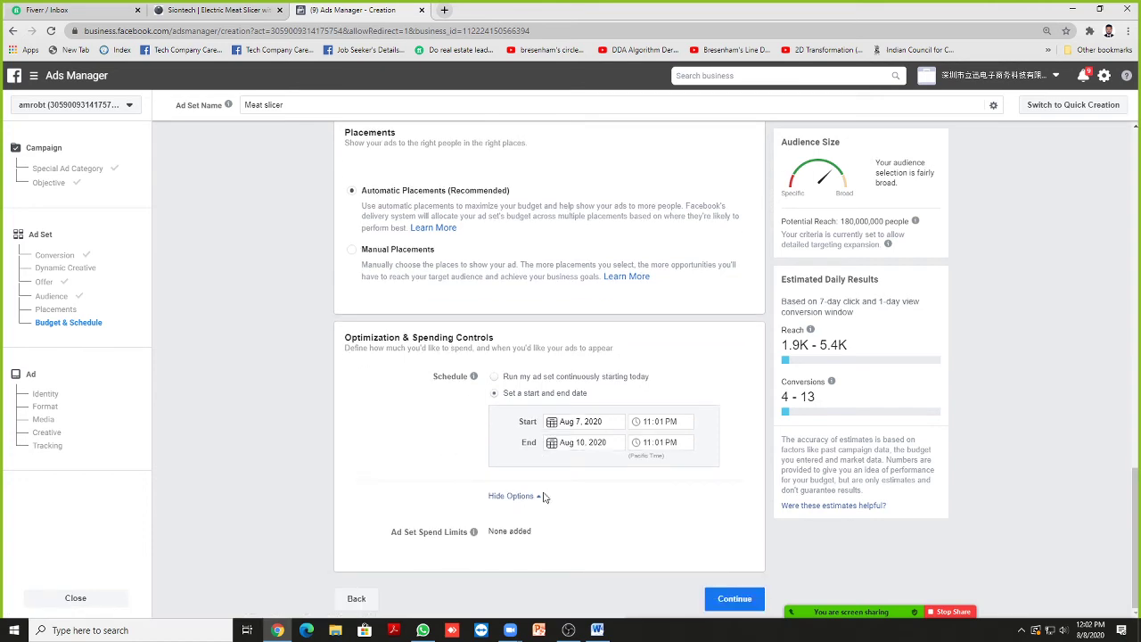
Step: Try start times of 12:01 PM and 4:01 PM for the Aug 7, 2020 start date
{"action": "left_click", "coordinate": [670, 423]}
{"action": "left_click", "coordinate": [651, 422]}
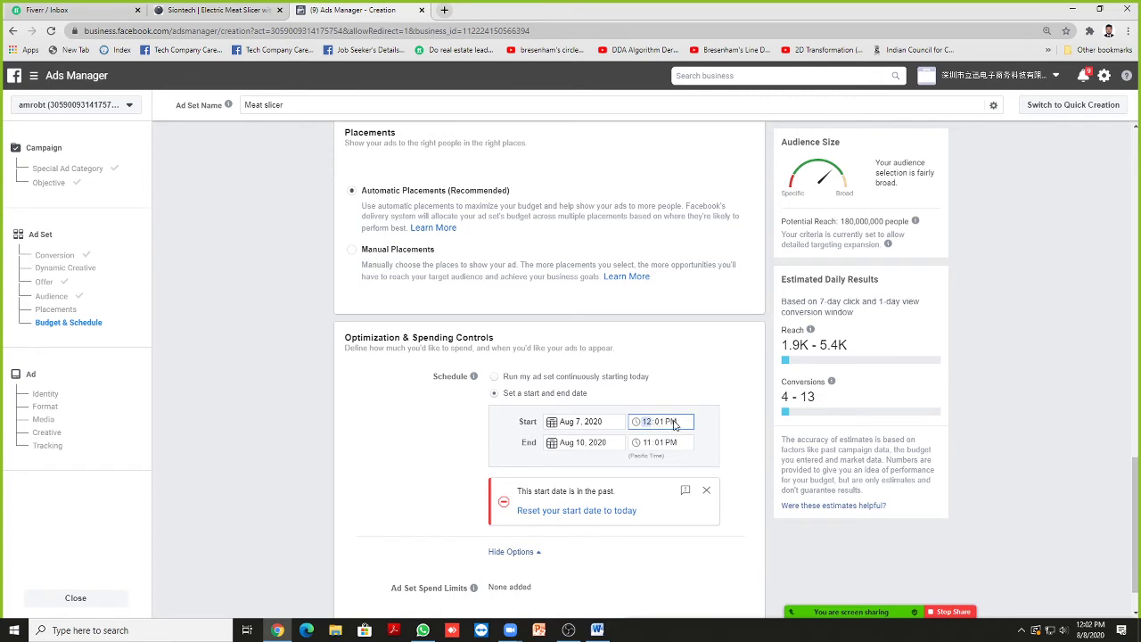
{"action": "left_click", "coordinate": [675, 425]}
{"action": "left_click", "coordinate": [654, 425]}
{"action": "left_click", "coordinate": [713, 383]}
{"action": "left_click", "coordinate": [648, 428]}
Step: Set the schedule's start to Aug 8, 2020 at 12:01 PM and check it against the system clock and calendar
{"action": "left_click", "coordinate": [552, 424]}
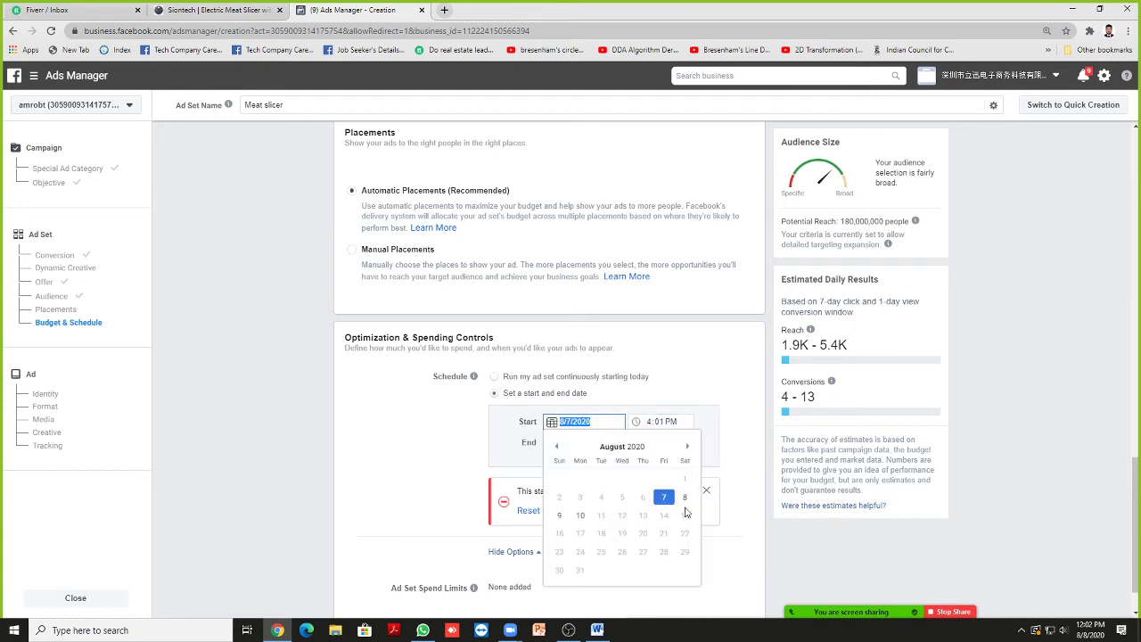
{"action": "left_click", "coordinate": [677, 497]}
{"action": "left_click", "coordinate": [649, 426]}
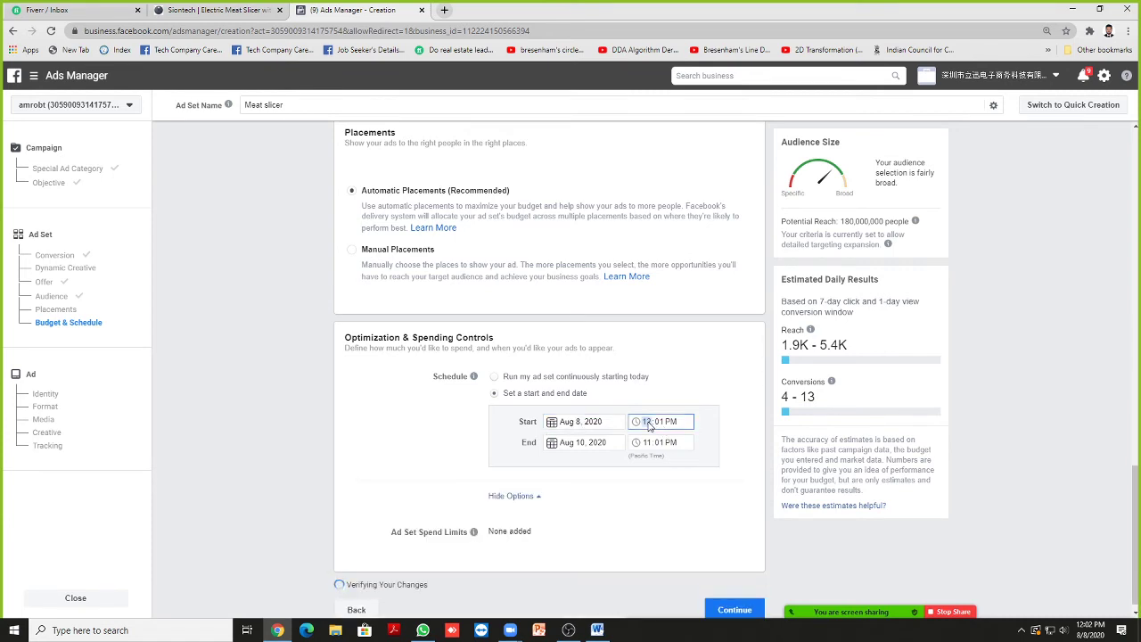
{"action": "left_click", "coordinate": [708, 375]}
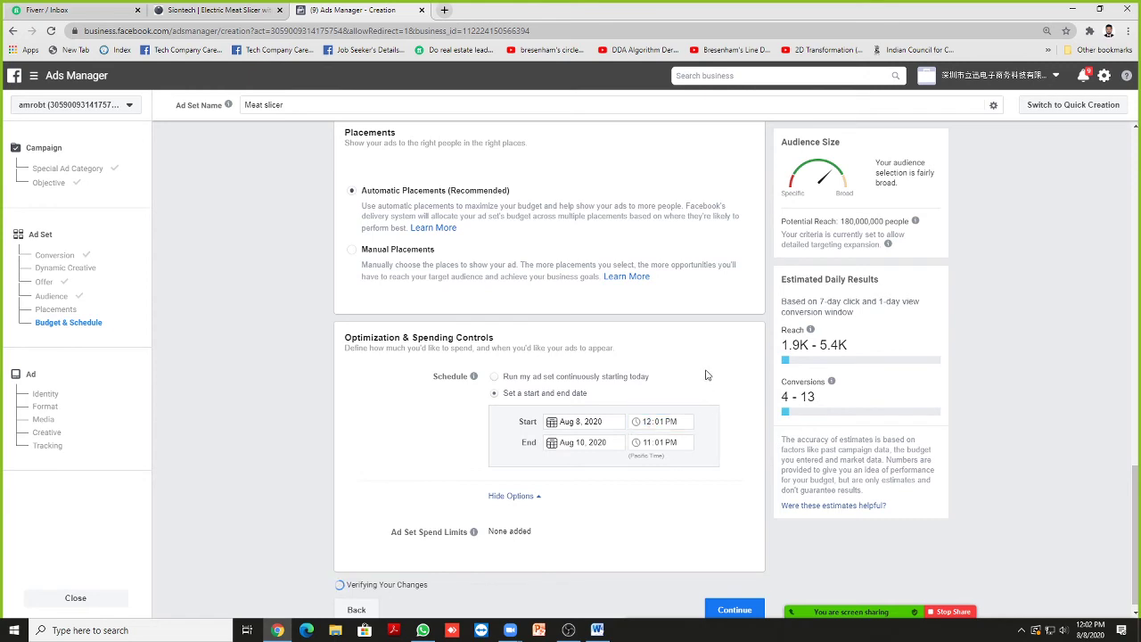
{"action": "left_click", "coordinate": [1103, 630]}
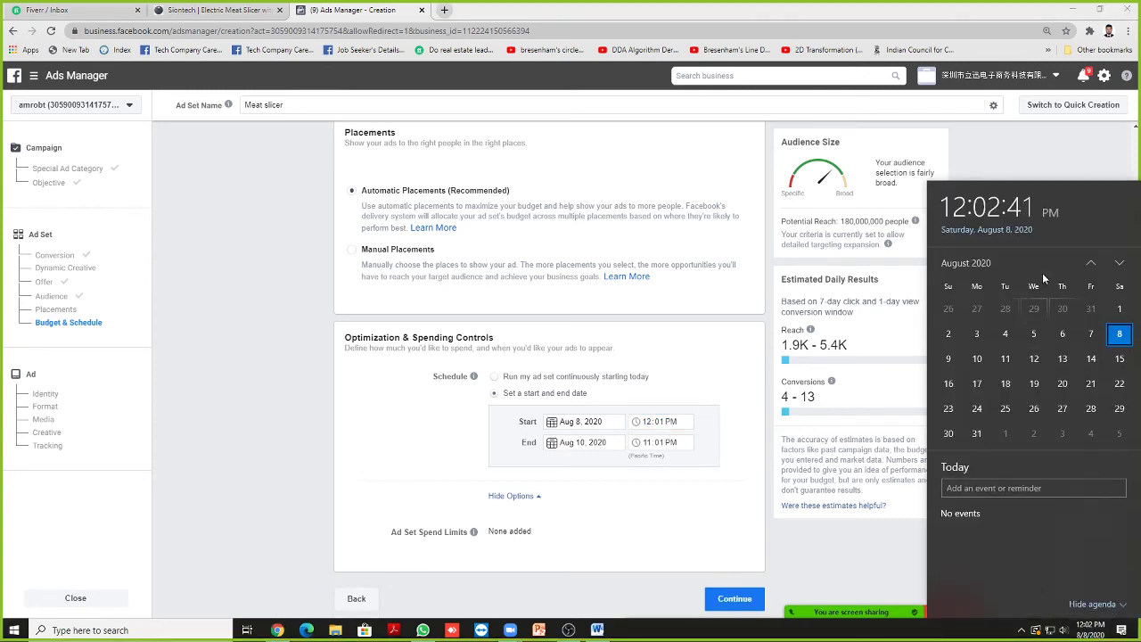
{"action": "left_click", "coordinate": [1037, 139]}
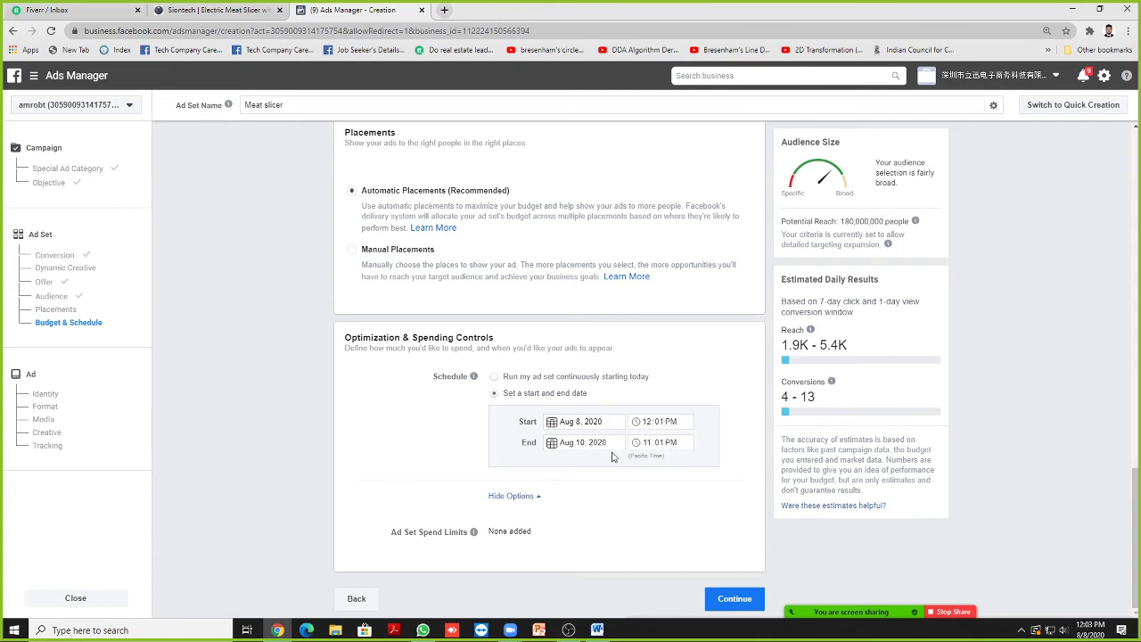
Step: Set the schedule's end time to 11:09 PM
{"action": "left_click", "coordinate": [649, 443]}
{"action": "left_click", "coordinate": [660, 443]}
{"action": "left_click", "coordinate": [745, 459]}
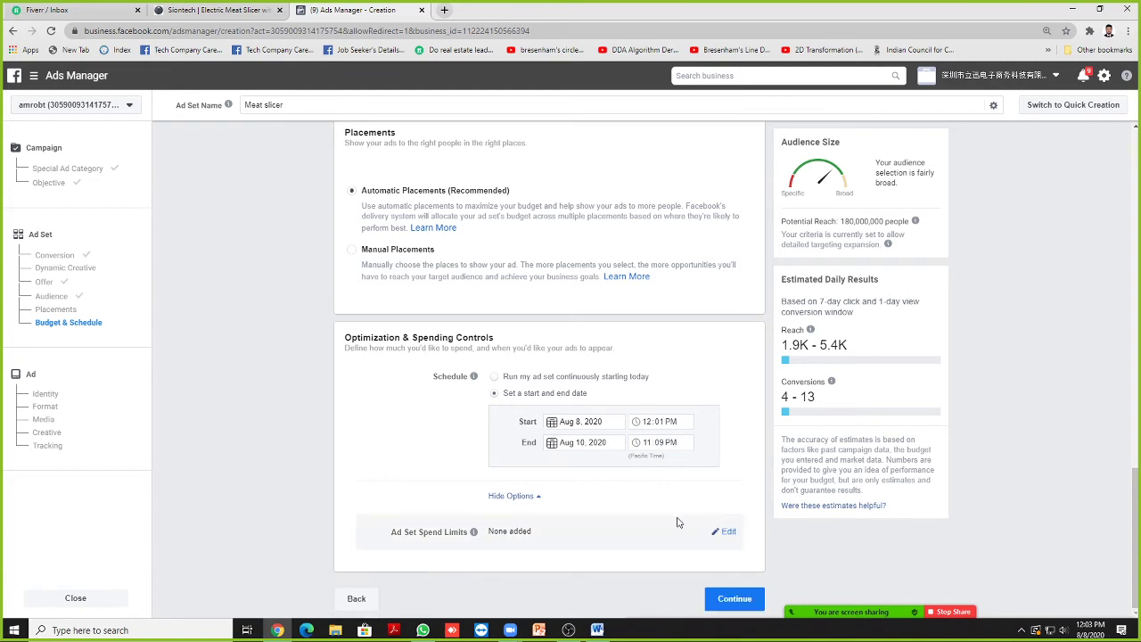
Step: Add the optional minimum and maximum daily spend limits to the ad set without amounts, and recheck the offer and audience sections
{"action": "left_click", "coordinate": [727, 532]}
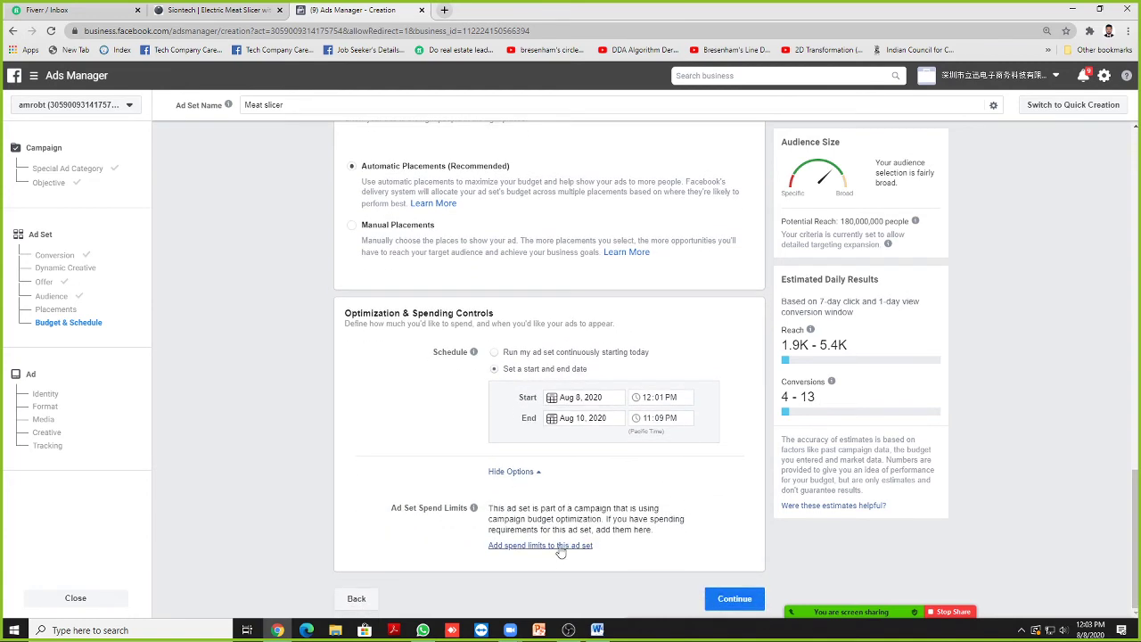
{"action": "left_click", "coordinate": [559, 547]}
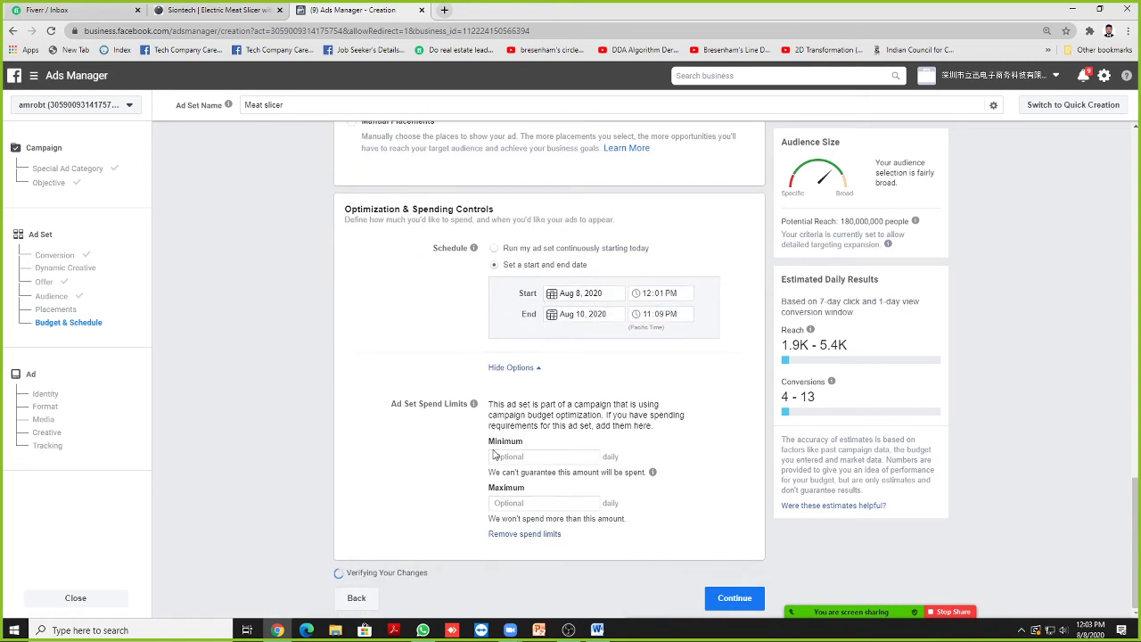
{"action": "scroll", "coordinate": [495, 455], "scroll_direction": "up", "scroll_amount": 10}
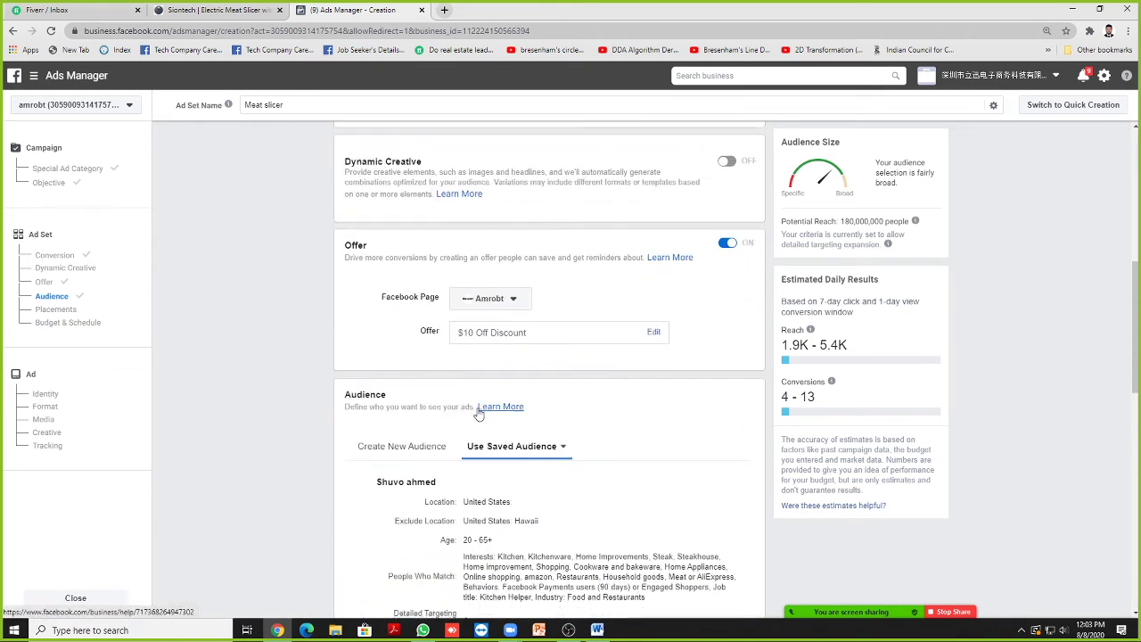
{"action": "scroll", "coordinate": [479, 414], "scroll_direction": "down", "scroll_amount": 10}
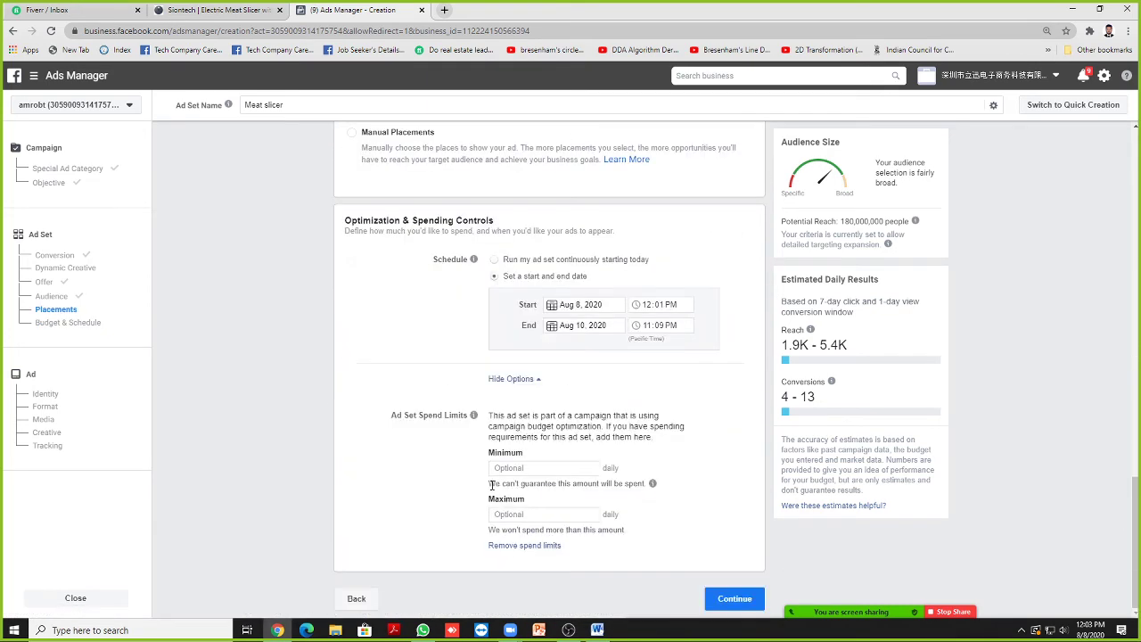
Step: Continue from the ad set to the ad level and review its format, media and creative sections
{"action": "left_click", "coordinate": [733, 598]}
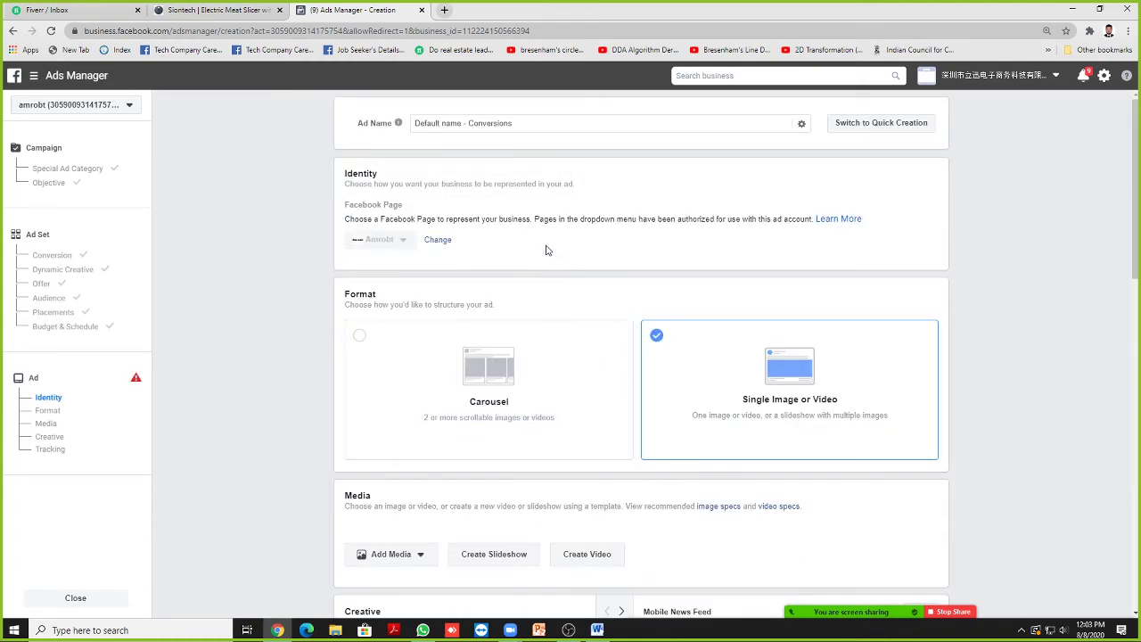
{"action": "scroll", "coordinate": [588, 234], "scroll_direction": "down", "scroll_amount": 1}
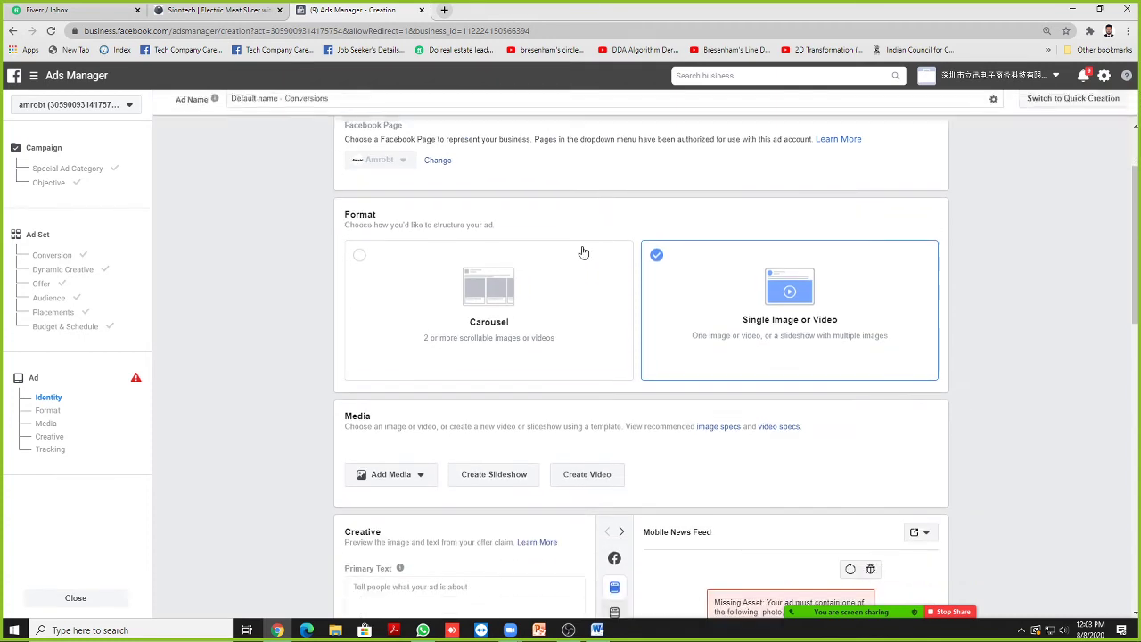
{"action": "scroll", "coordinate": [736, 283], "scroll_direction": "down", "scroll_amount": 2}
{"action": "scroll", "coordinate": [734, 284], "scroll_direction": "up", "scroll_amount": 2}
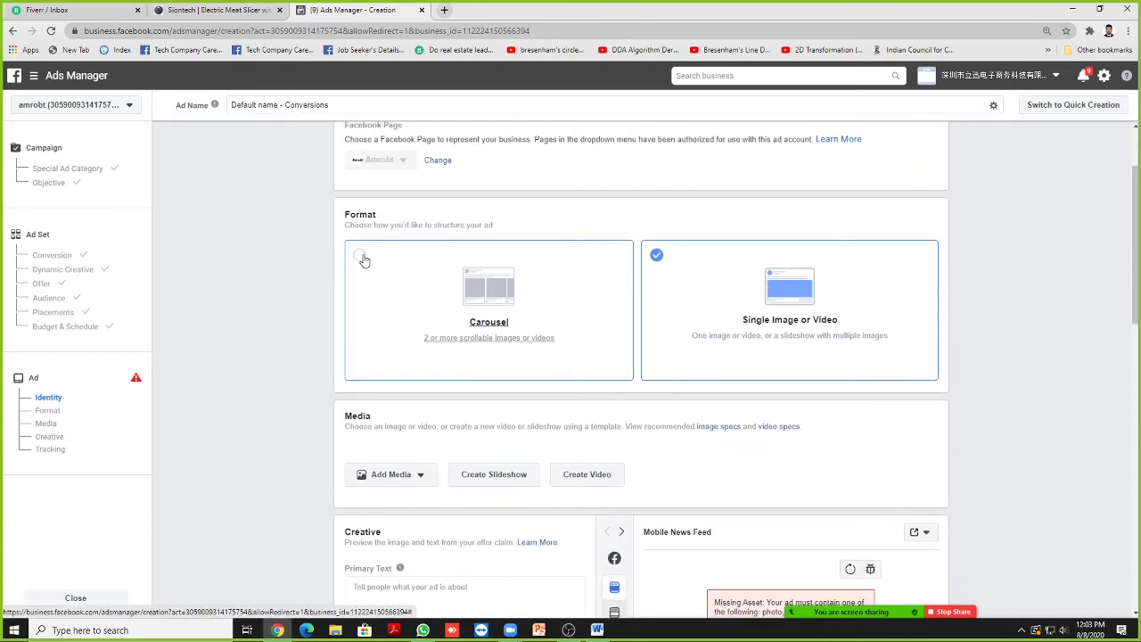
{"action": "scroll", "coordinate": [365, 265], "scroll_direction": "down", "scroll_amount": 3}
{"action": "scroll", "coordinate": [294, 326], "scroll_direction": "down", "scroll_amount": 2}
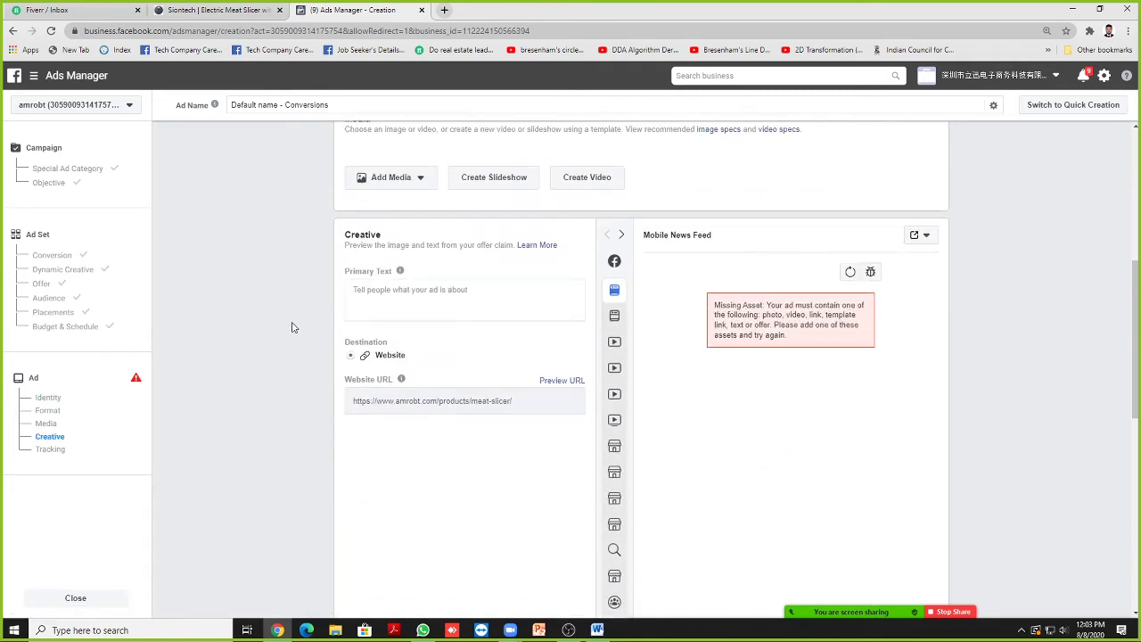
{"action": "scroll", "coordinate": [301, 341], "scroll_direction": "down", "scroll_amount": 1}
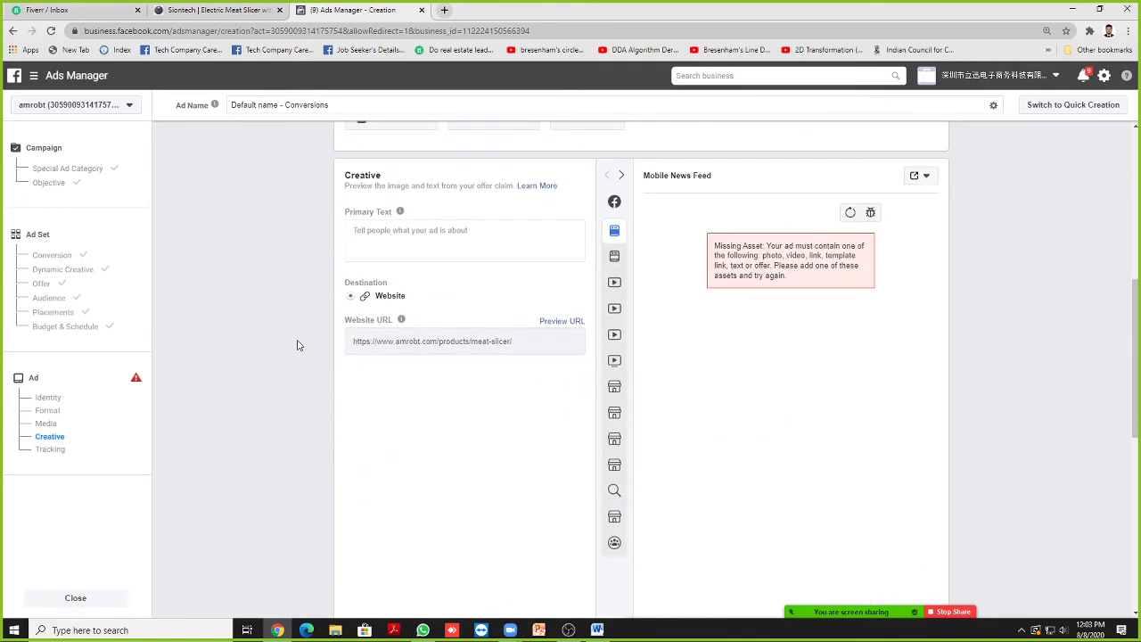
{"action": "scroll", "coordinate": [341, 394], "scroll_direction": "up", "scroll_amount": 2}
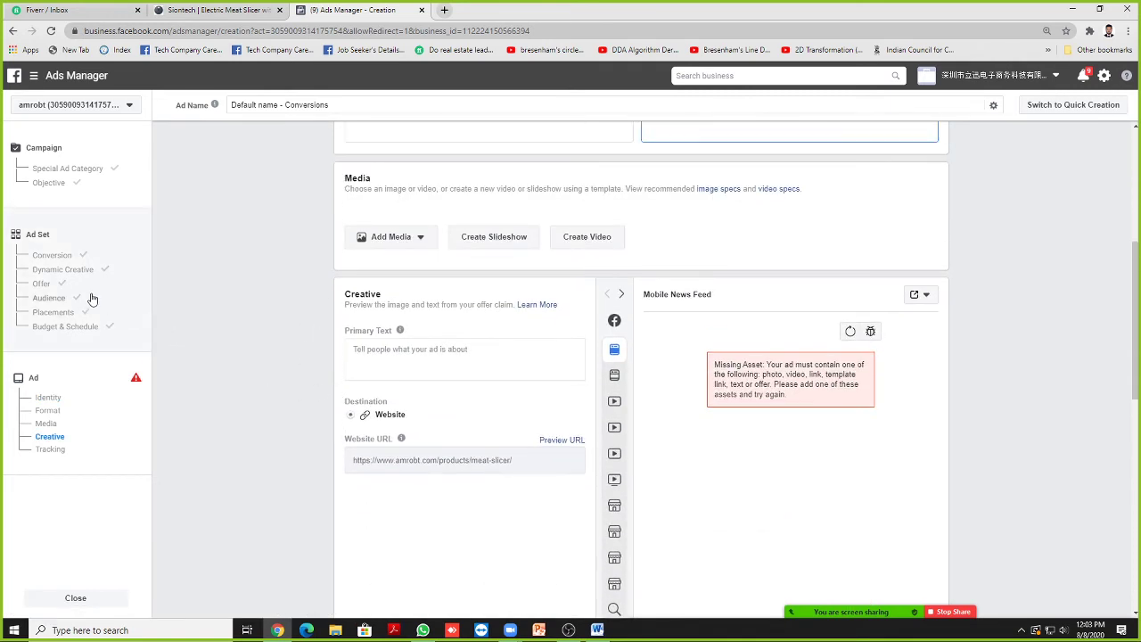
Step: Recheck the ad set's conversion pixel and Meat slicer event, and glance at the meat slicer product page
{"action": "left_click", "coordinate": [52, 255]}
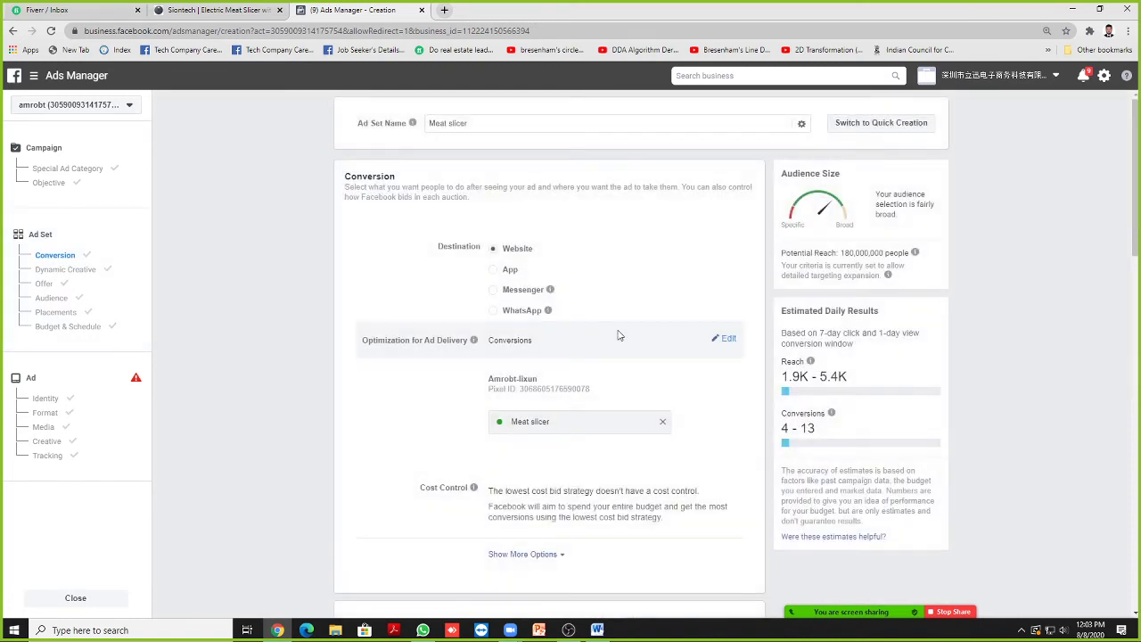
{"action": "scroll", "coordinate": [598, 331], "scroll_direction": "down", "scroll_amount": 1}
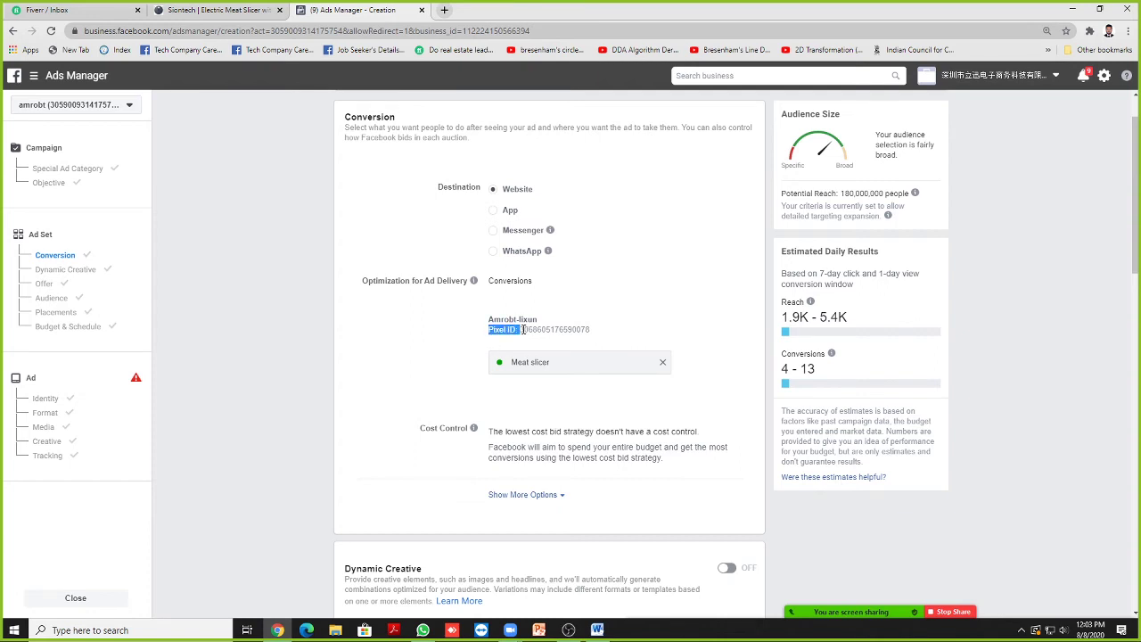
{"action": "left_click_drag", "start_coordinate": [590, 328], "coordinate": [489, 329]}
{"action": "left_click", "coordinate": [490, 329]}
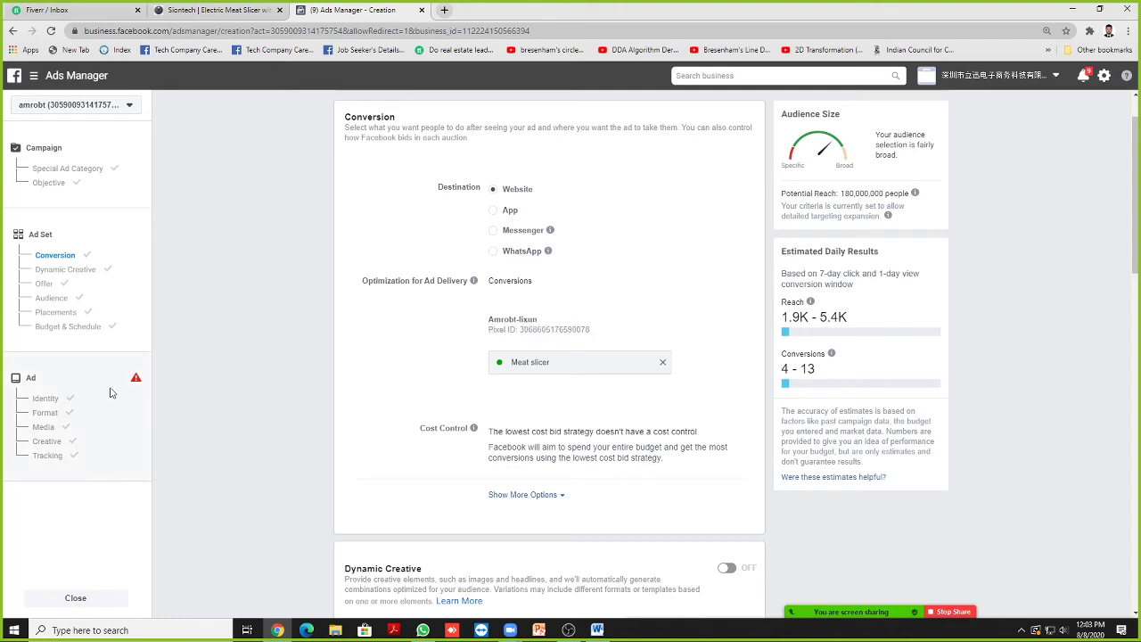
{"action": "scroll", "coordinate": [588, 317], "scroll_direction": "down", "scroll_amount": 1}
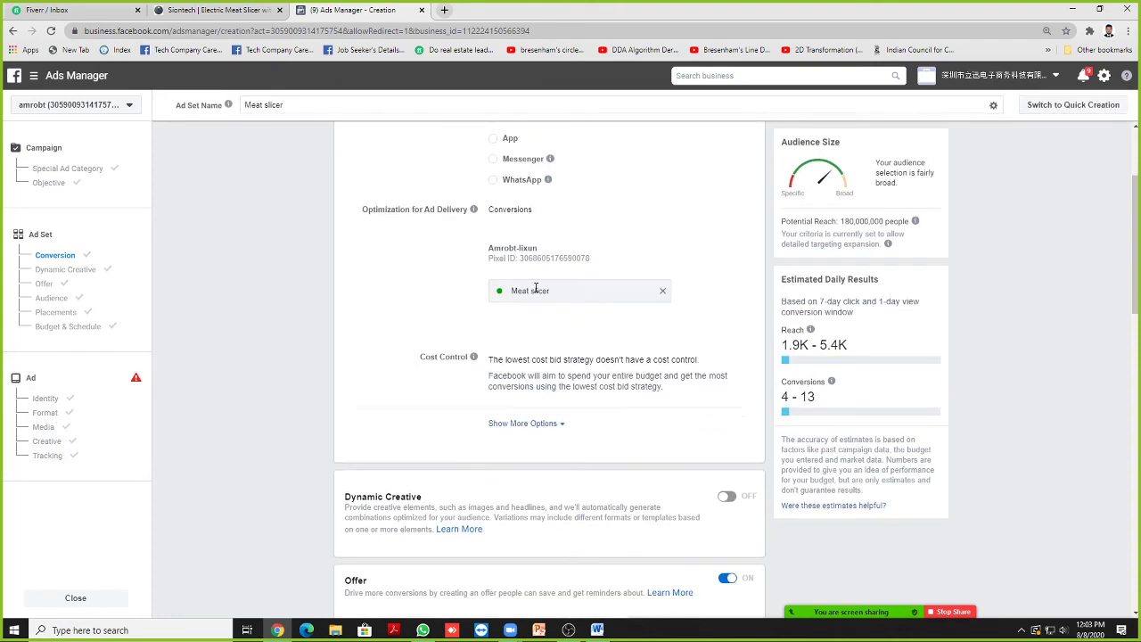
{"action": "left_click", "coordinate": [207, 8]}
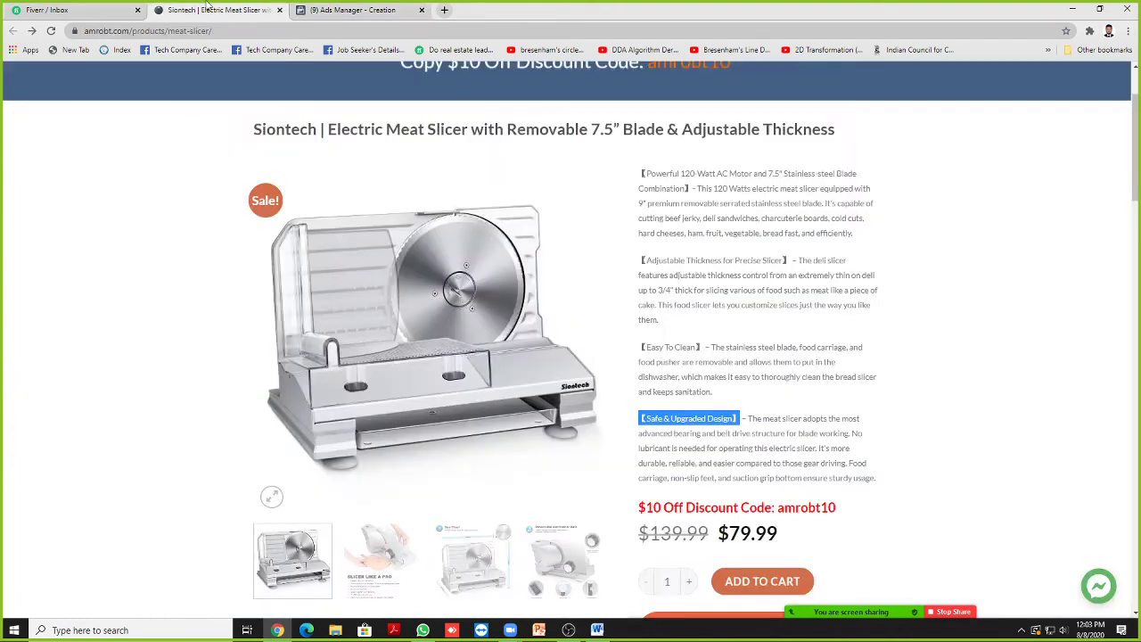
{"action": "left_click", "coordinate": [355, 9]}
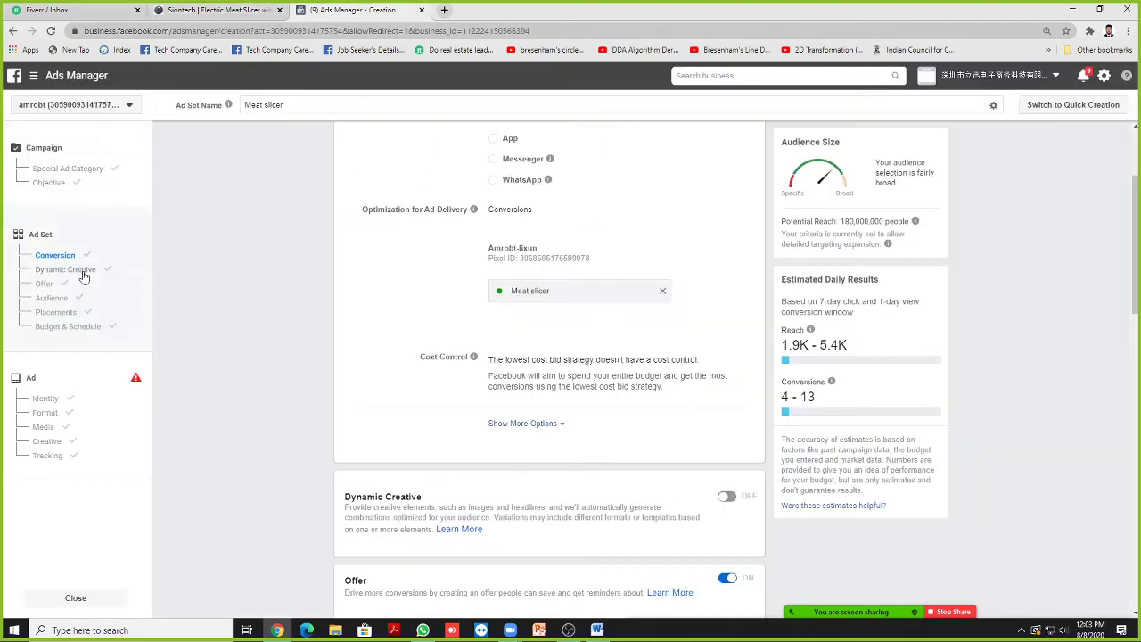
Step: Return to the ad's media and creative sections and compare the primary text field with the meat slicer product page
{"action": "left_click", "coordinate": [49, 428]}
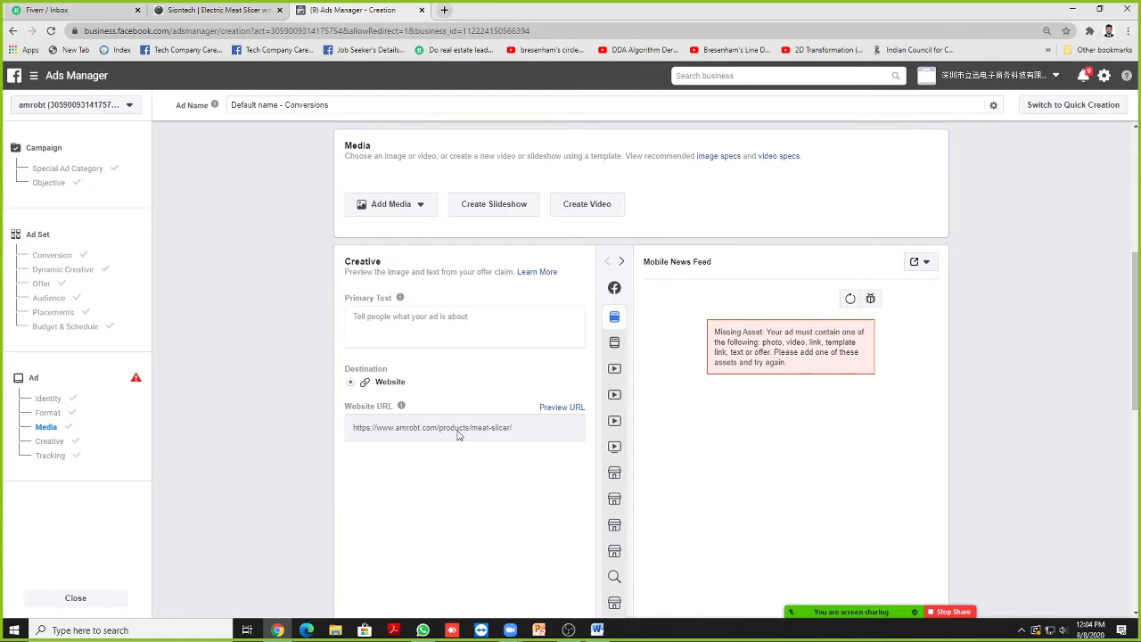
{"action": "left_click", "coordinate": [427, 328]}
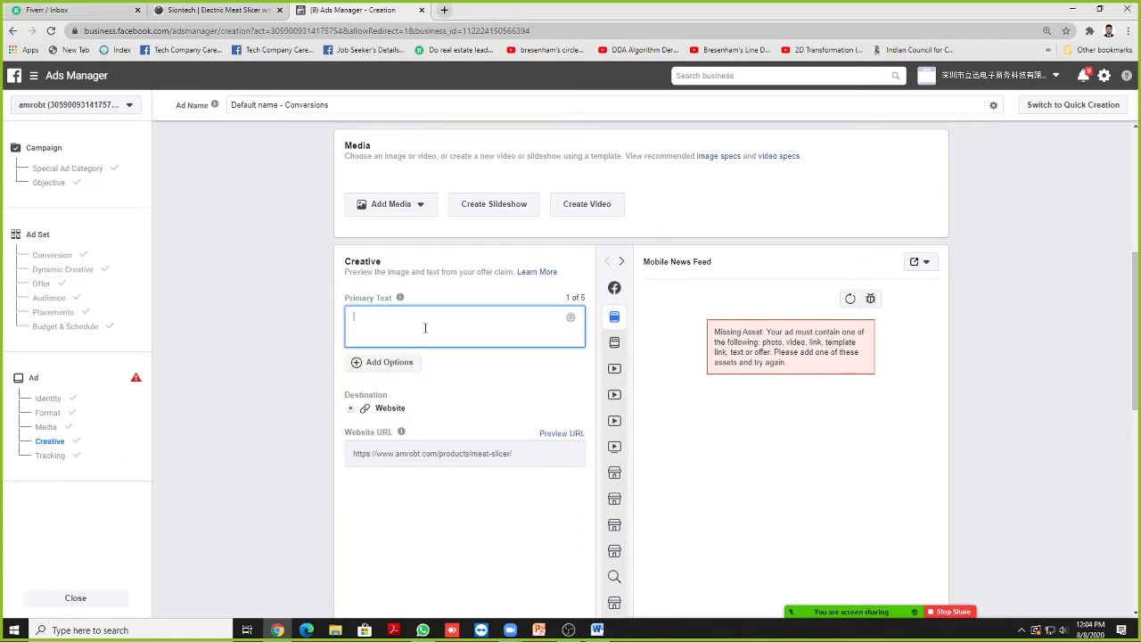
{"action": "left_click", "coordinate": [235, 308]}
{"action": "left_click", "coordinate": [424, 338]}
{"action": "left_click", "coordinate": [287, 316]}
{"action": "left_click", "coordinate": [228, 10]}
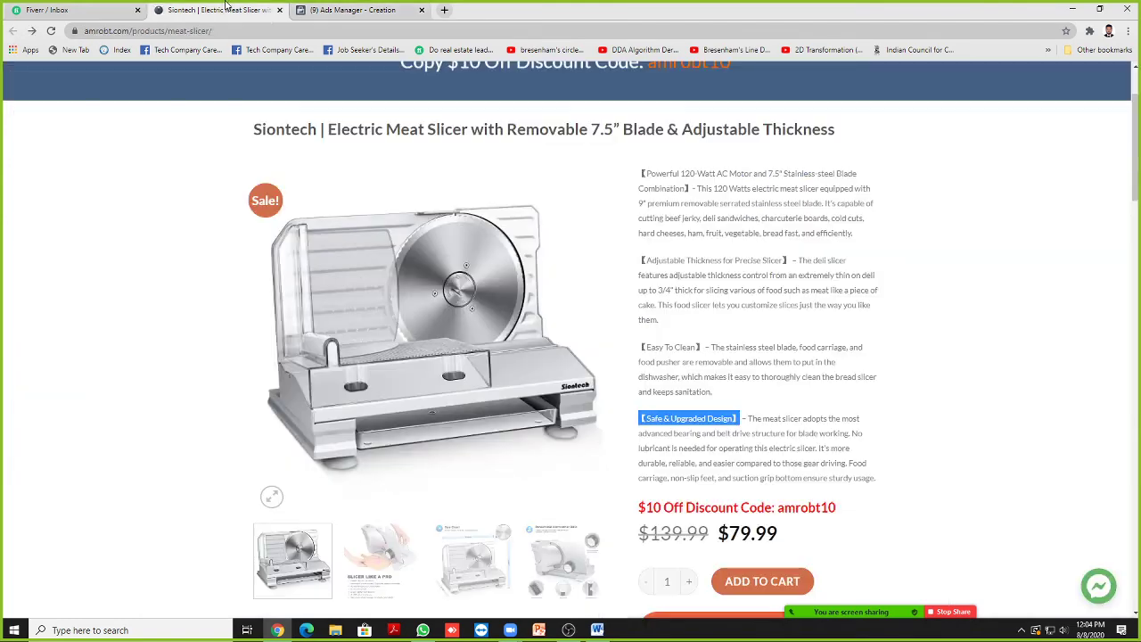
{"action": "left_click", "coordinate": [348, 10]}
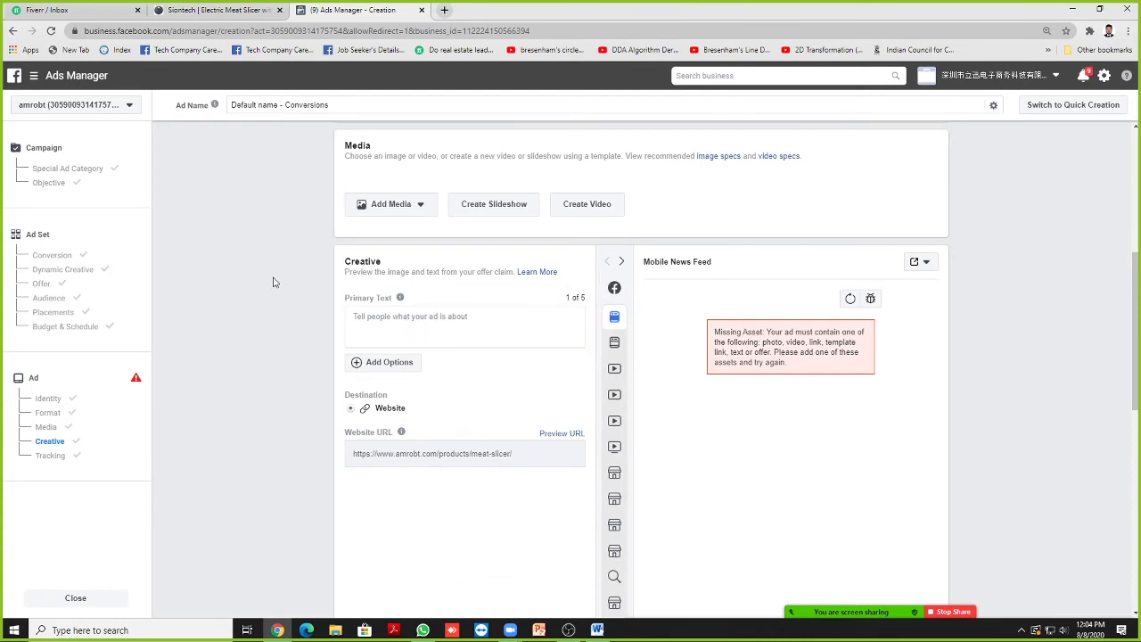
Step: Start uploading a video for the ad and open the inner meat slicer clips folder in the file chooser
{"action": "scroll", "coordinate": [313, 324], "scroll_direction": "up", "scroll_amount": 2}
{"action": "left_click", "coordinate": [410, 384]}
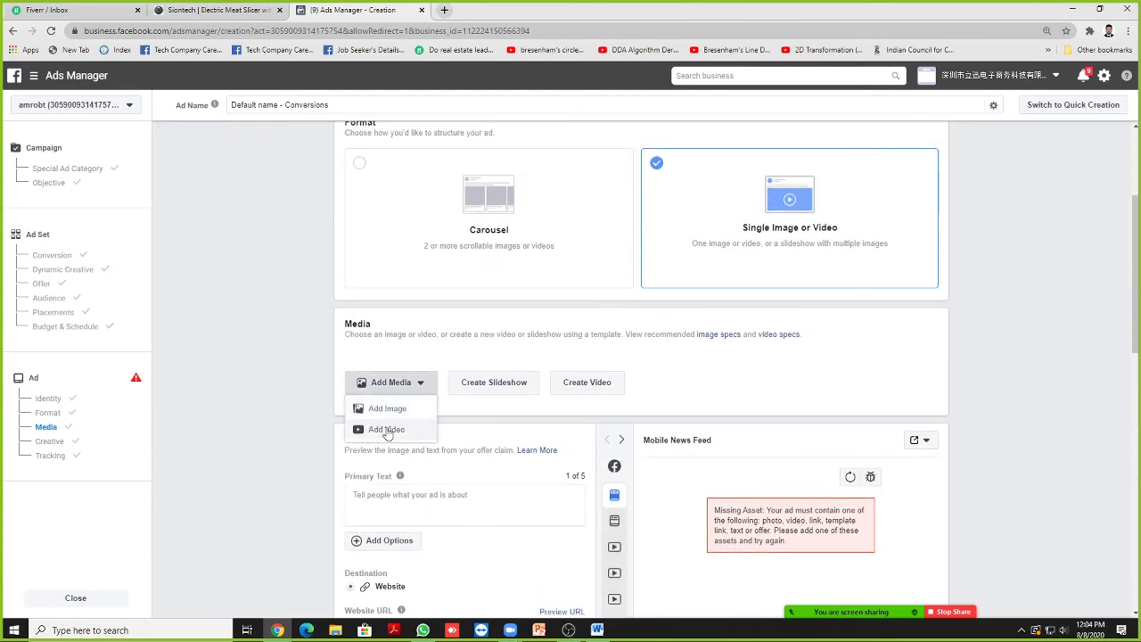
{"action": "left_click", "coordinate": [386, 429]}
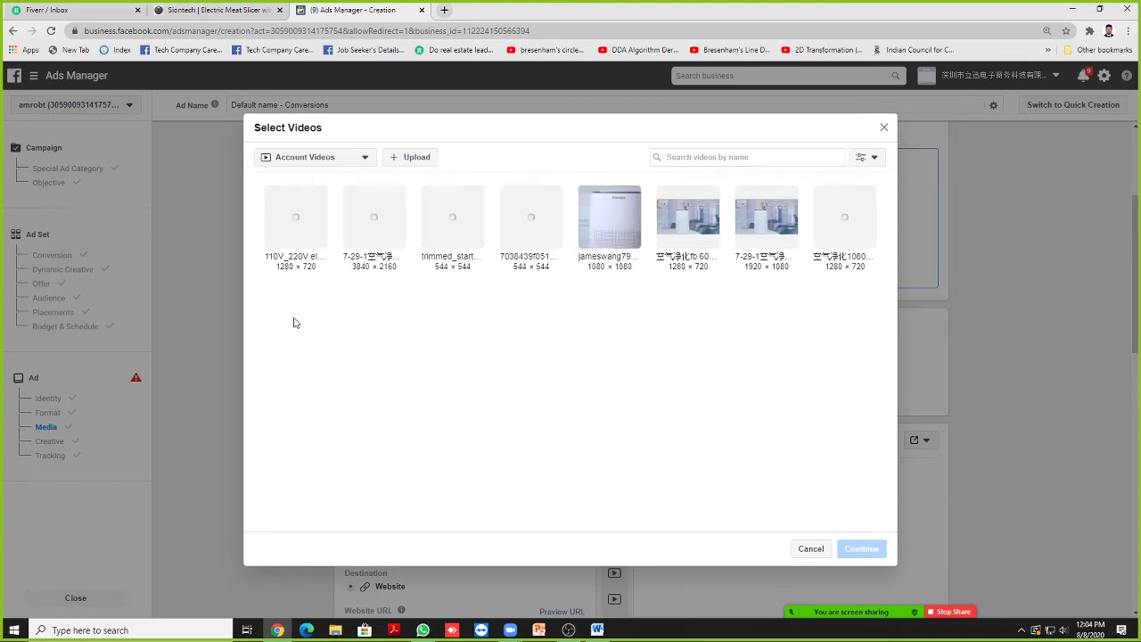
{"action": "left_click", "coordinate": [406, 161]}
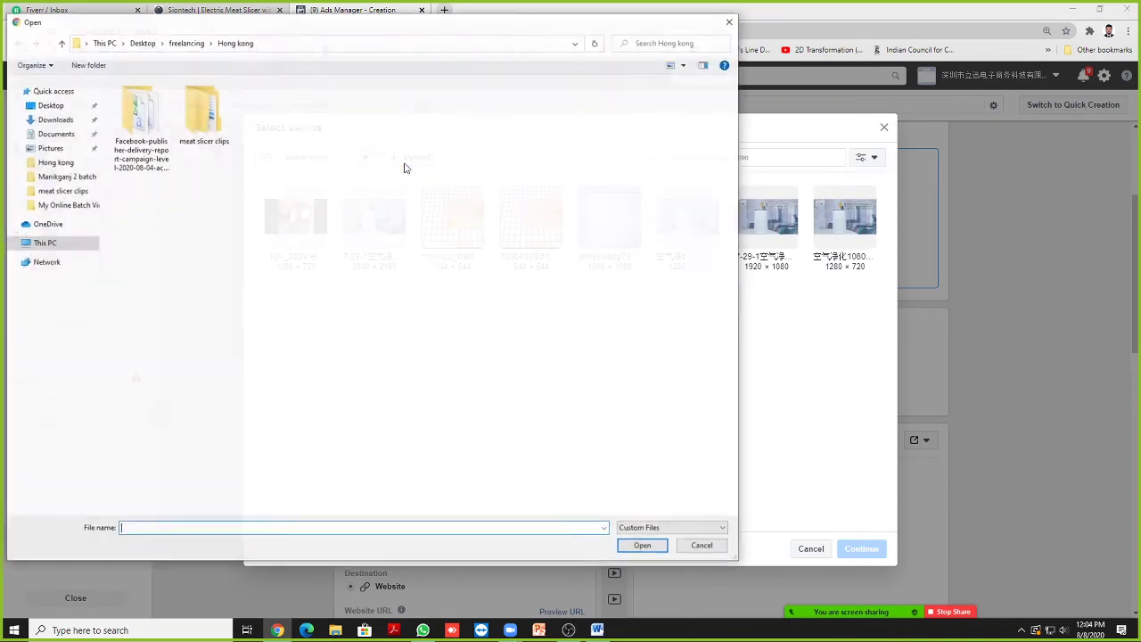
{"action": "left_click", "coordinate": [702, 547]}
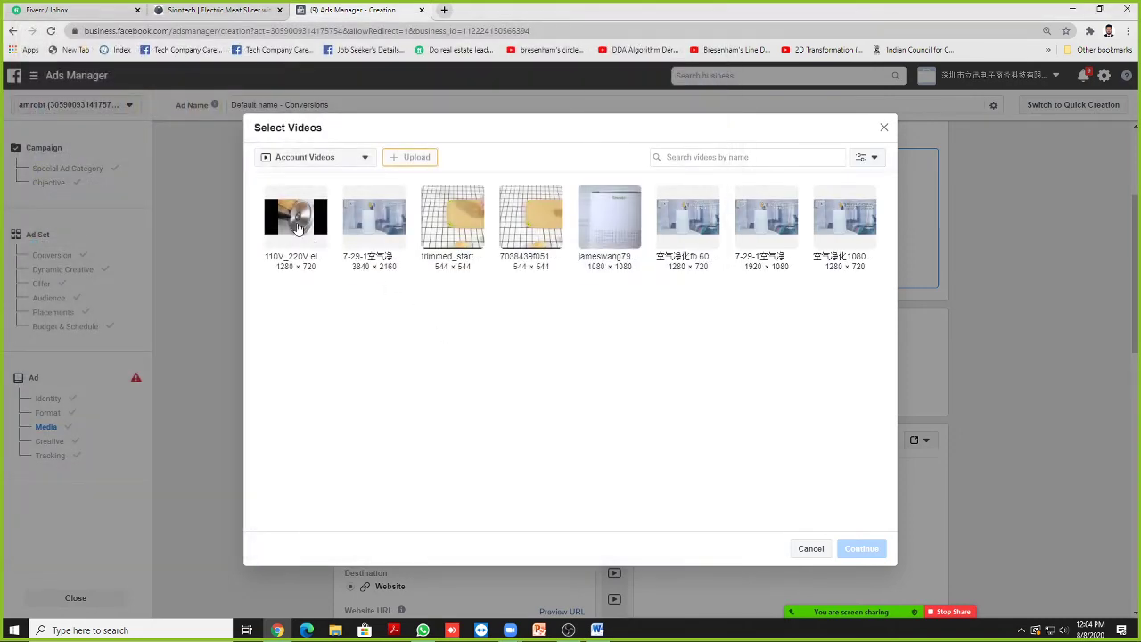
{"action": "left_click", "coordinate": [351, 160]}
{"action": "left_click", "coordinate": [411, 160]}
{"action": "left_click", "coordinate": [411, 161]}
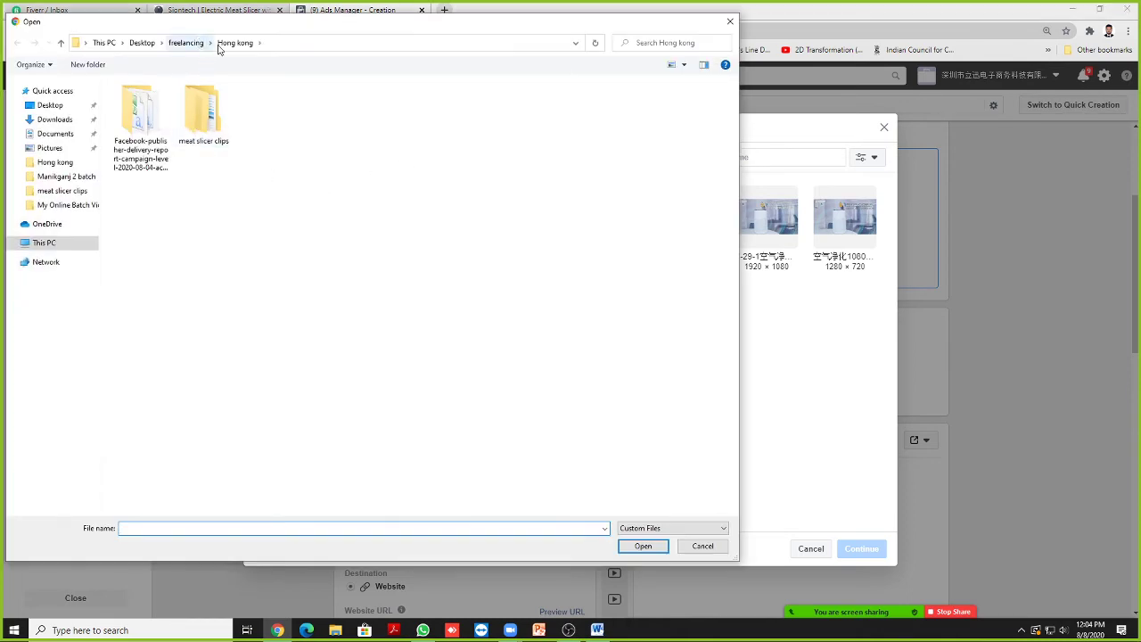
{"action": "double_click", "coordinate": [202, 102]}
{"action": "double_click", "coordinate": [195, 100]}
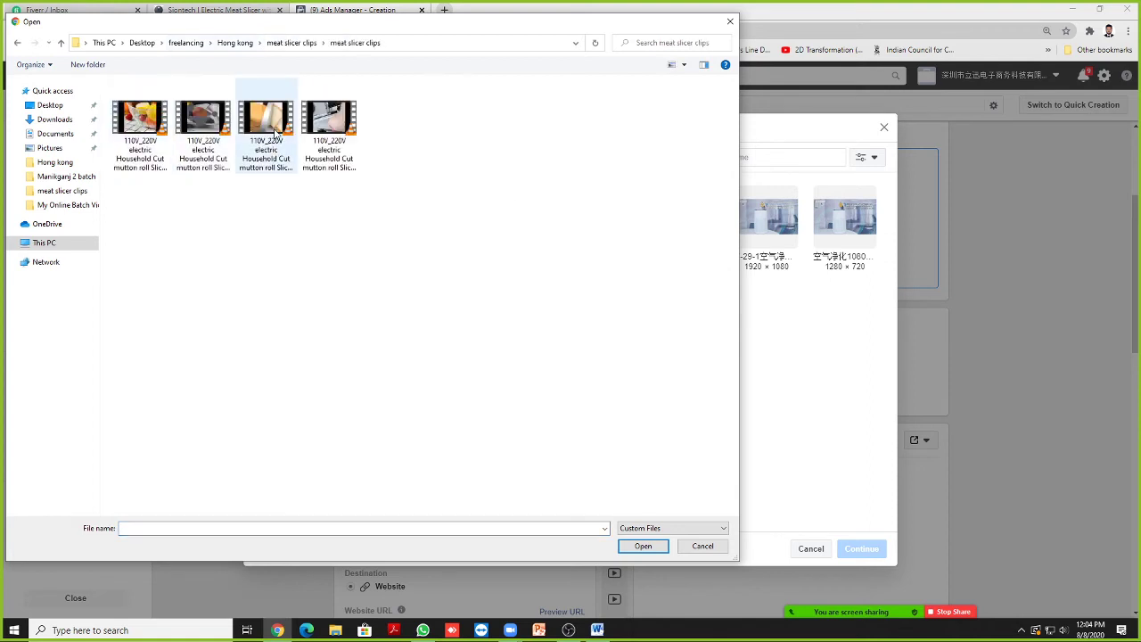
Step: Preview the meat slicer clips ending in AliExpress_4 and AliExpress_3 in VLC media player
{"action": "right_click", "coordinate": [275, 134]}
{"action": "left_click", "coordinate": [314, 174]}
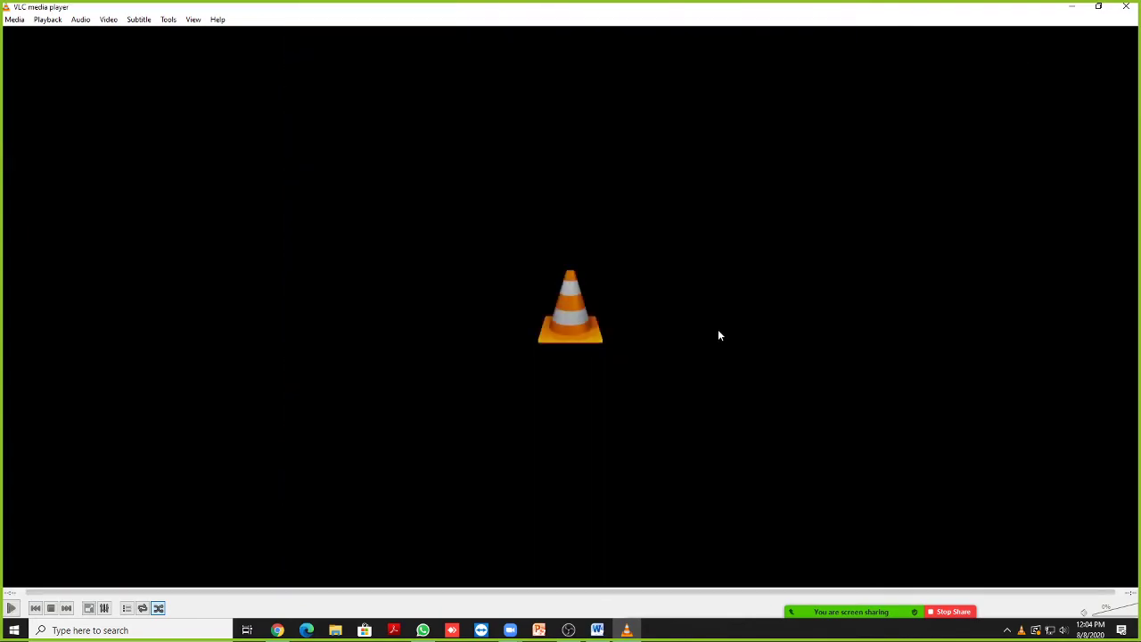
{"action": "left_click", "coordinate": [11, 608]}
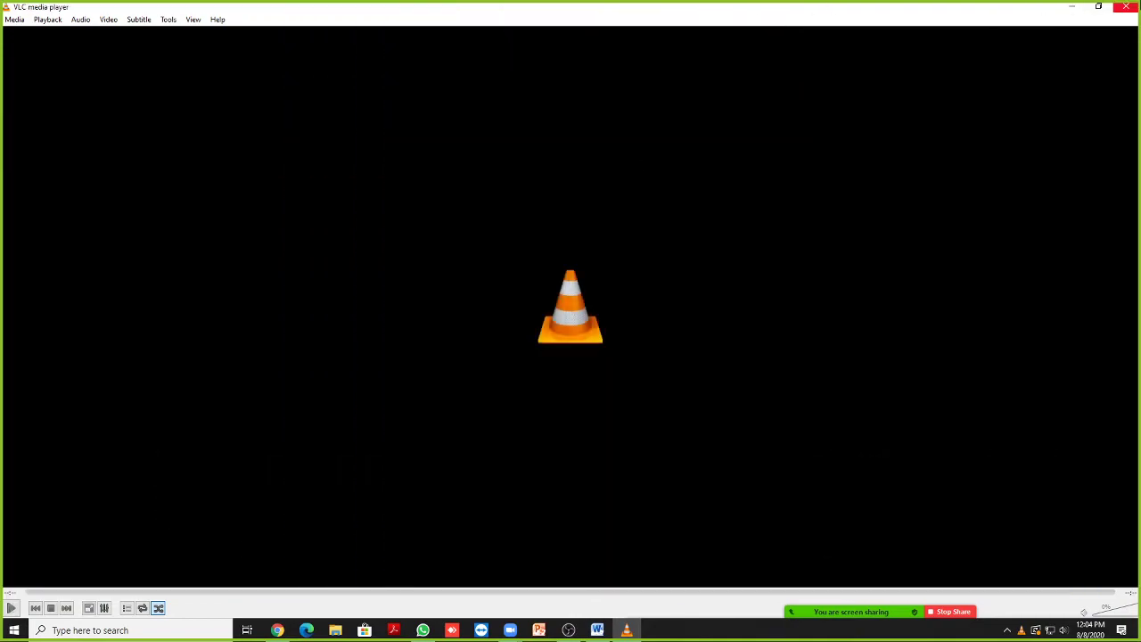
{"action": "key", "text": "alt+F4"}
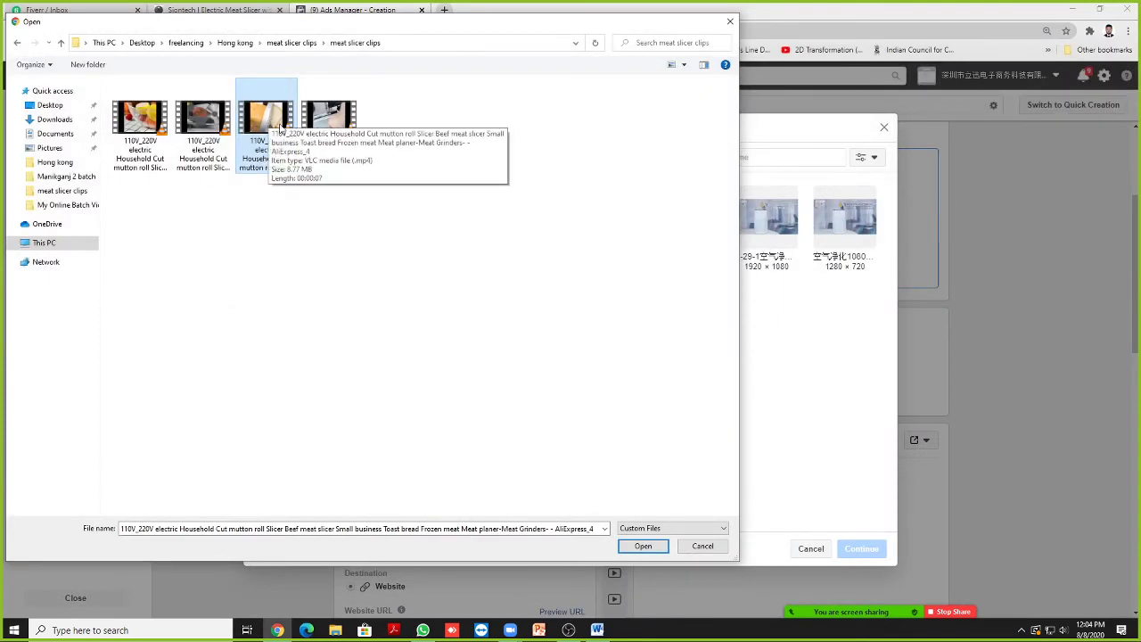
{"action": "right_click", "coordinate": [204, 127]}
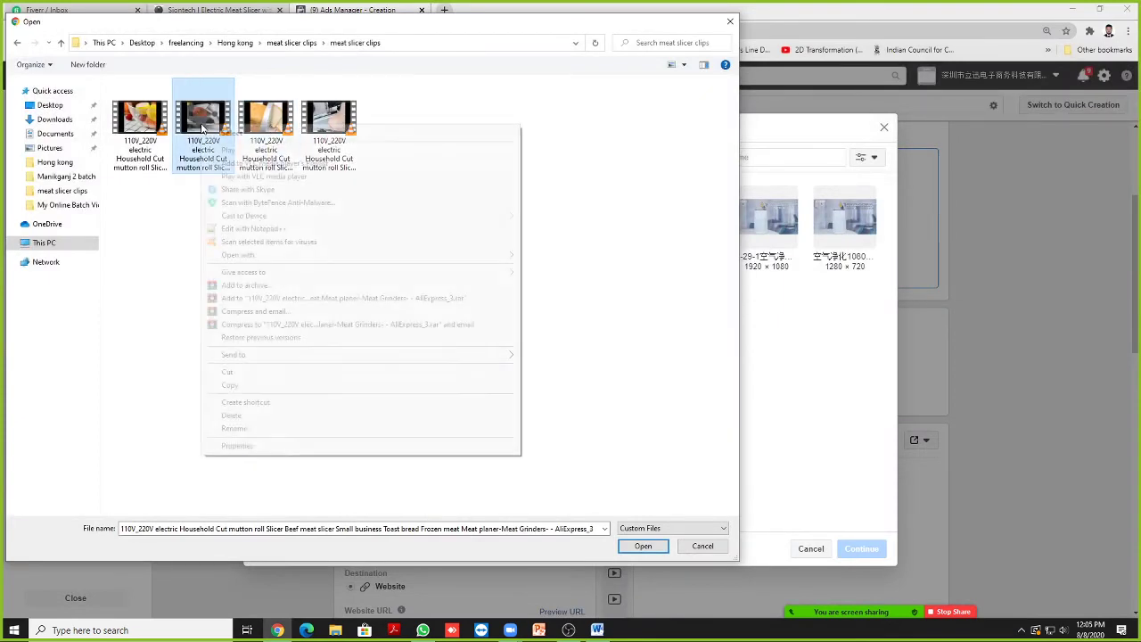
{"action": "left_click", "coordinate": [219, 149]}
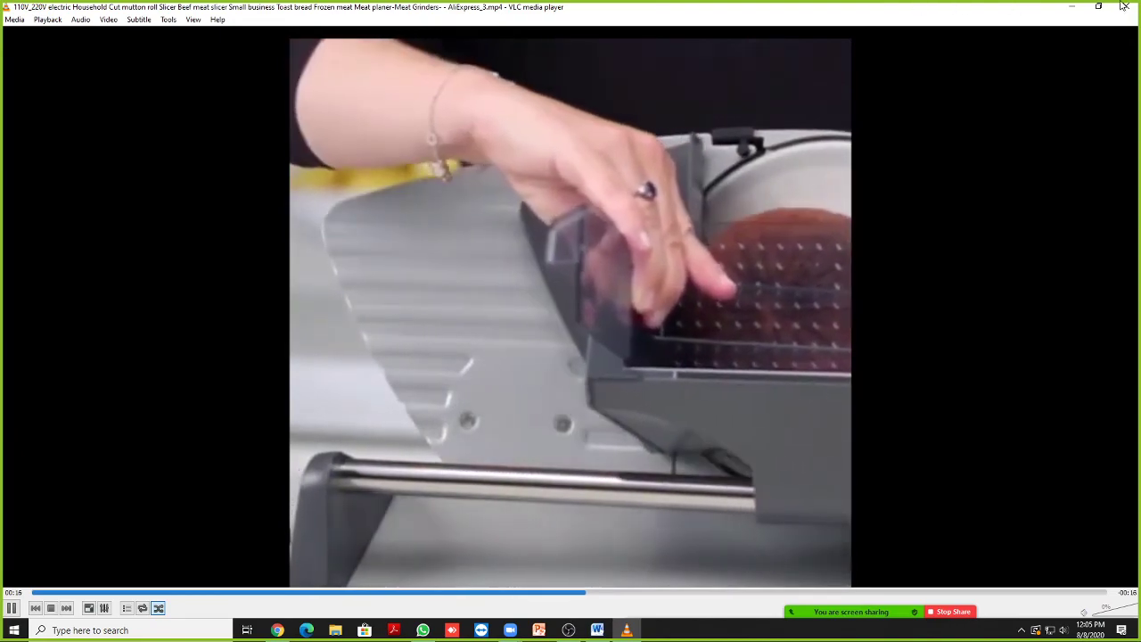
{"action": "key", "text": "ctrl+q"}
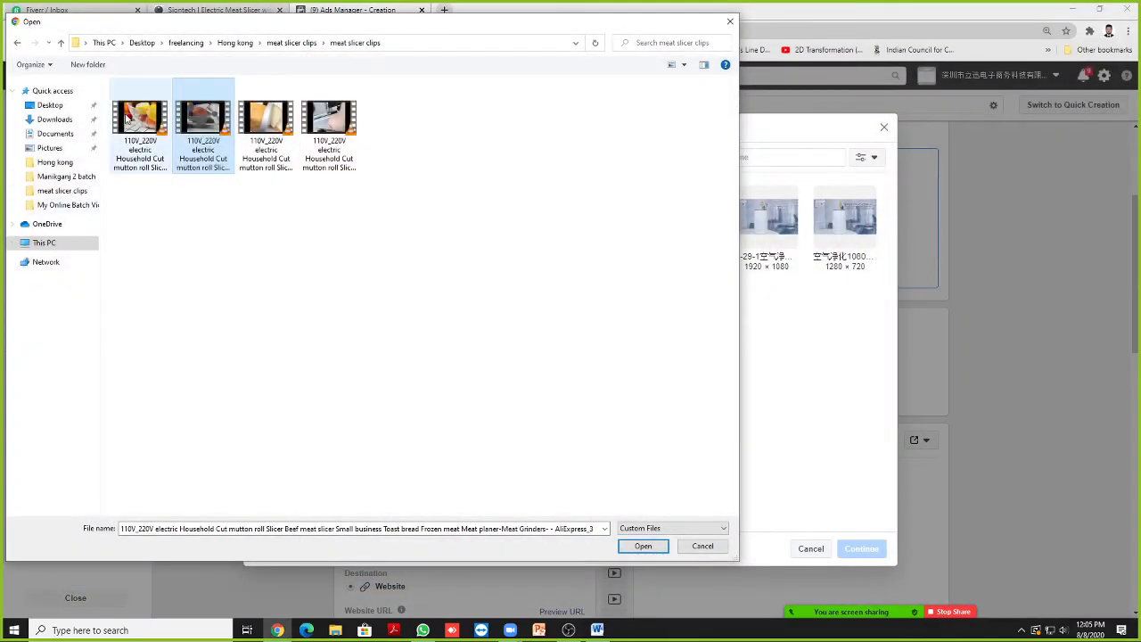
Step: Preview the meat slicer clip ending in AliExpress_2 in VLC, skipping through it and back to its start
{"action": "right_click", "coordinate": [126, 114]}
{"action": "key", "text": "Escape"}
{"action": "key", "text": "Return"}
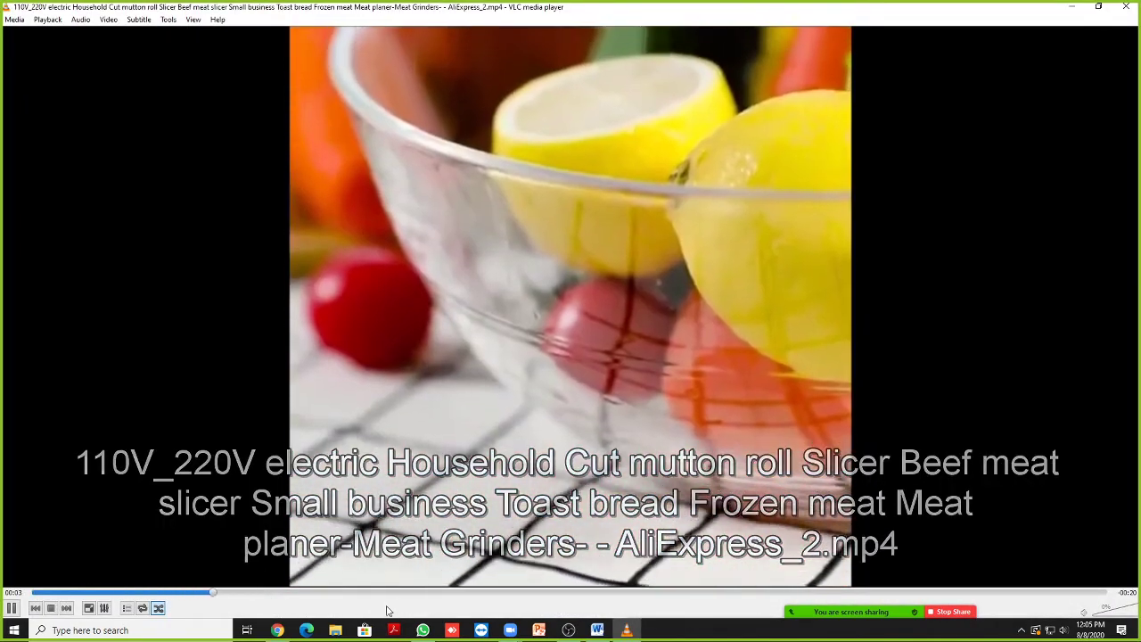
{"action": "left_click", "coordinate": [437, 593]}
{"action": "left_click", "coordinate": [592, 593]}
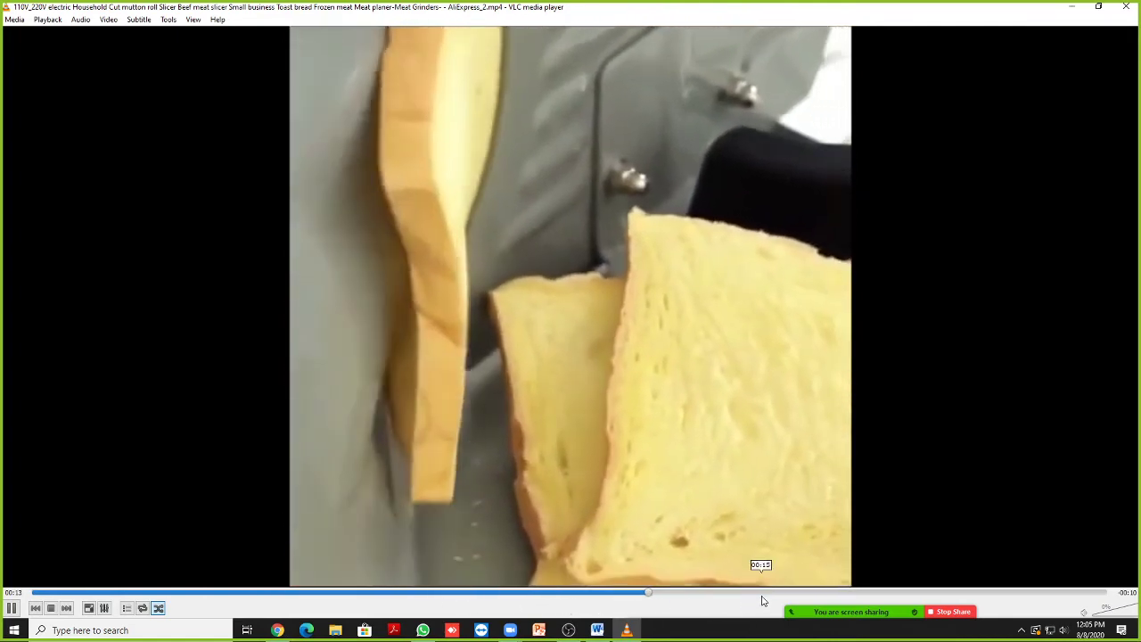
{"action": "left_click", "coordinate": [855, 594]}
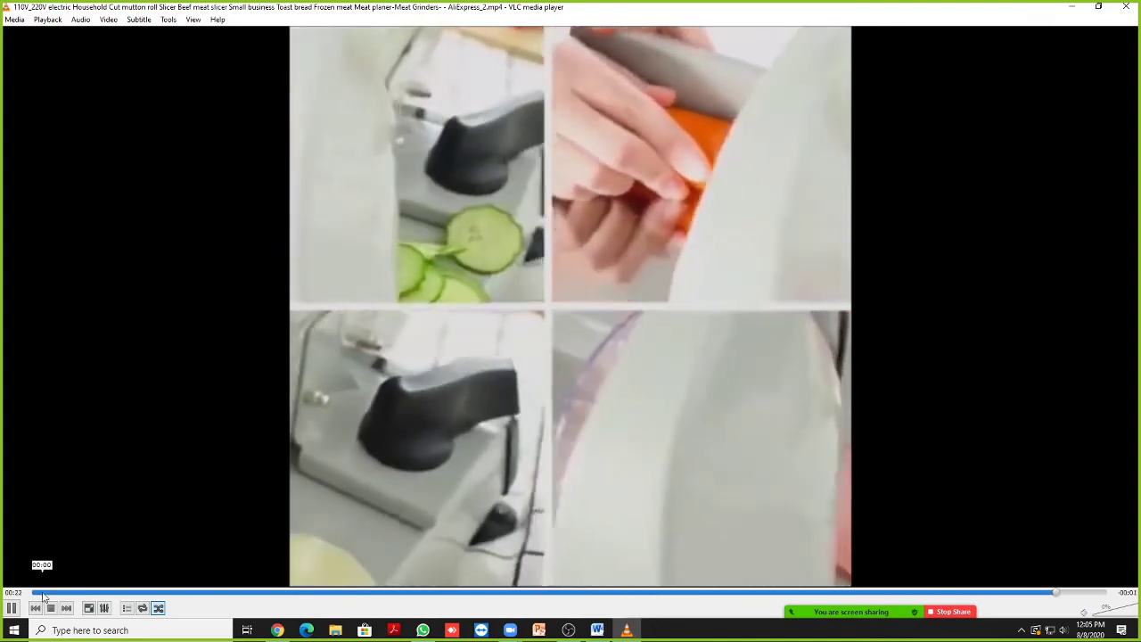
{"action": "left_click", "coordinate": [43, 593]}
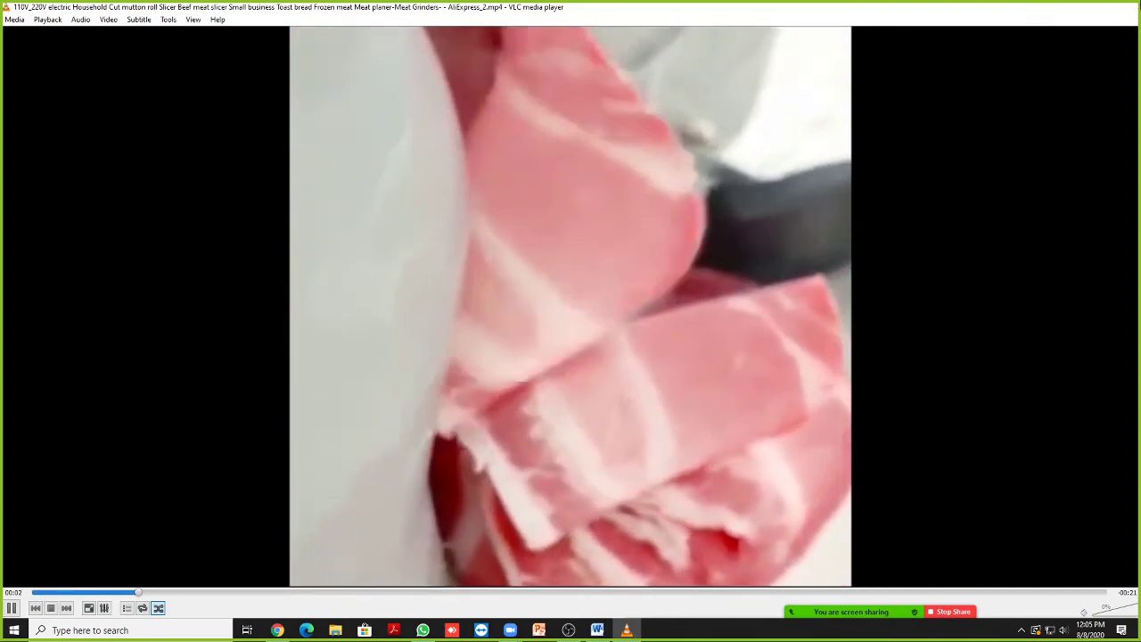
{"action": "key", "text": "alt+F4"}
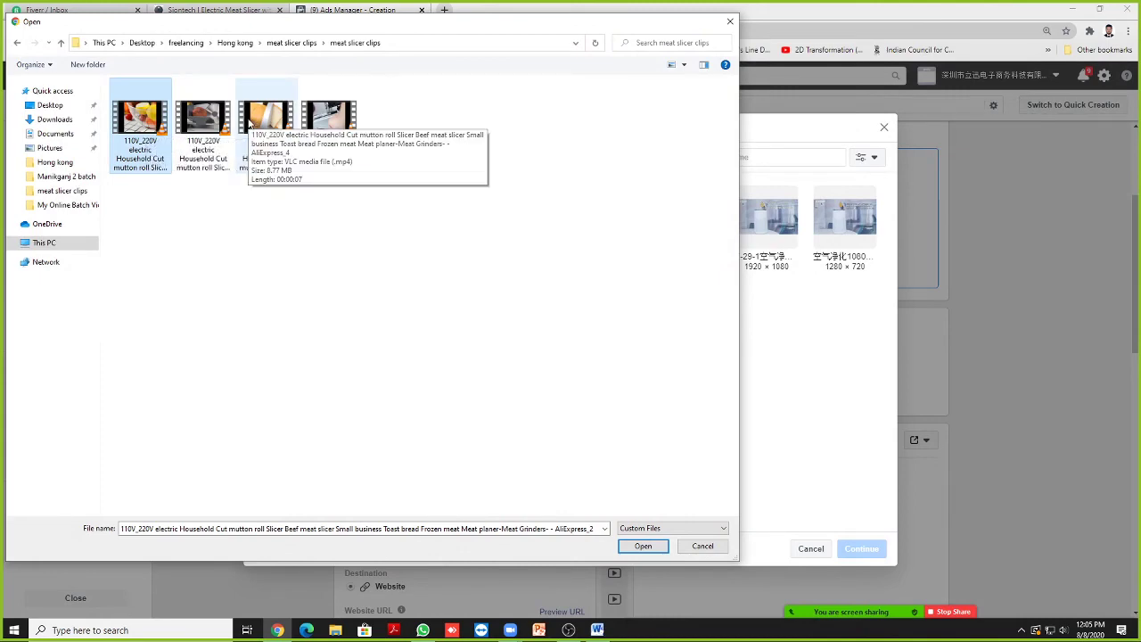
Step: Upload the meat slicer clip ending in AliExpress_4 as the ad's video
{"action": "double_click", "coordinate": [251, 125]}
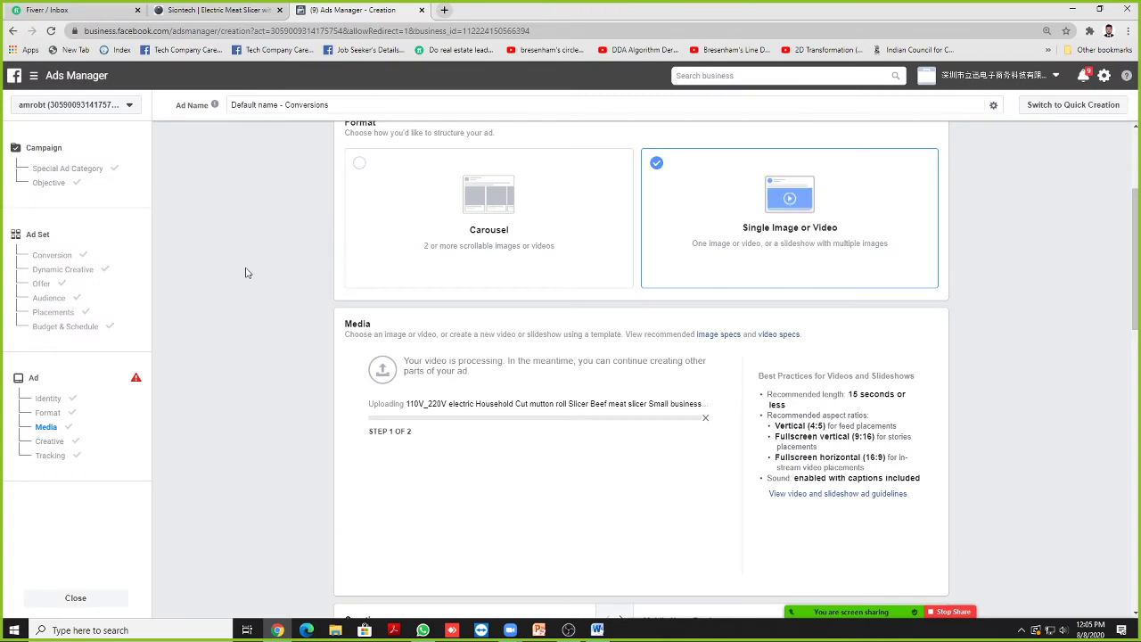
{"action": "scroll", "coordinate": [214, 273], "scroll_direction": "up", "scroll_amount": 2}
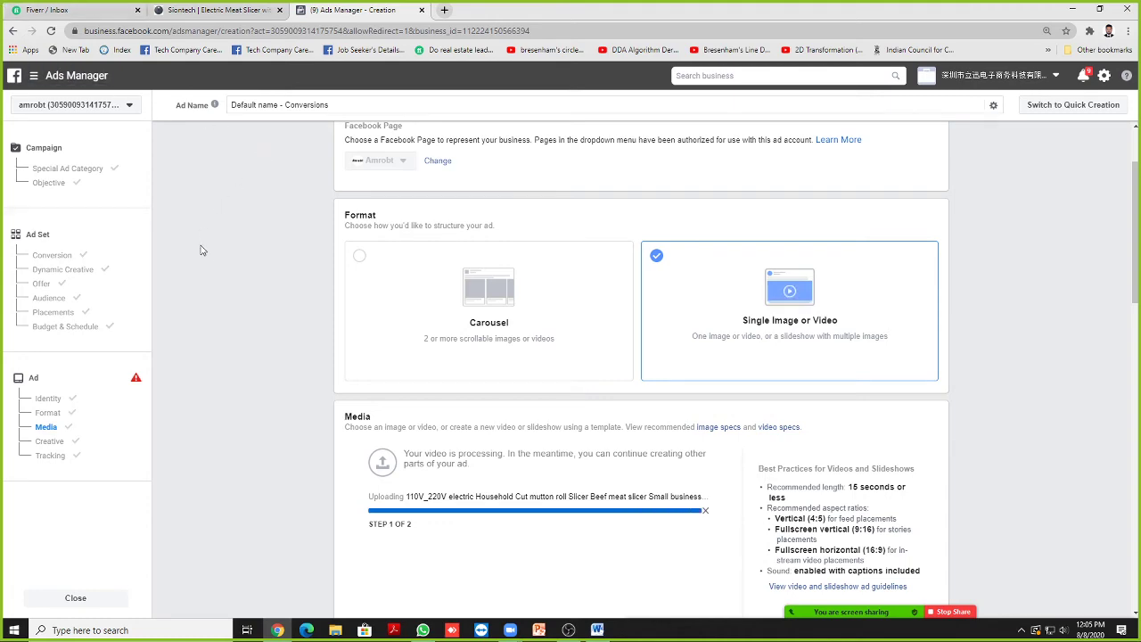
Step: Copy "$10 Off Discount Code: amrobt10" from the meat slicer product page and enter it as the ad's primary text
{"action": "scroll", "coordinate": [267, 294], "scroll_direction": "down", "scroll_amount": 4}
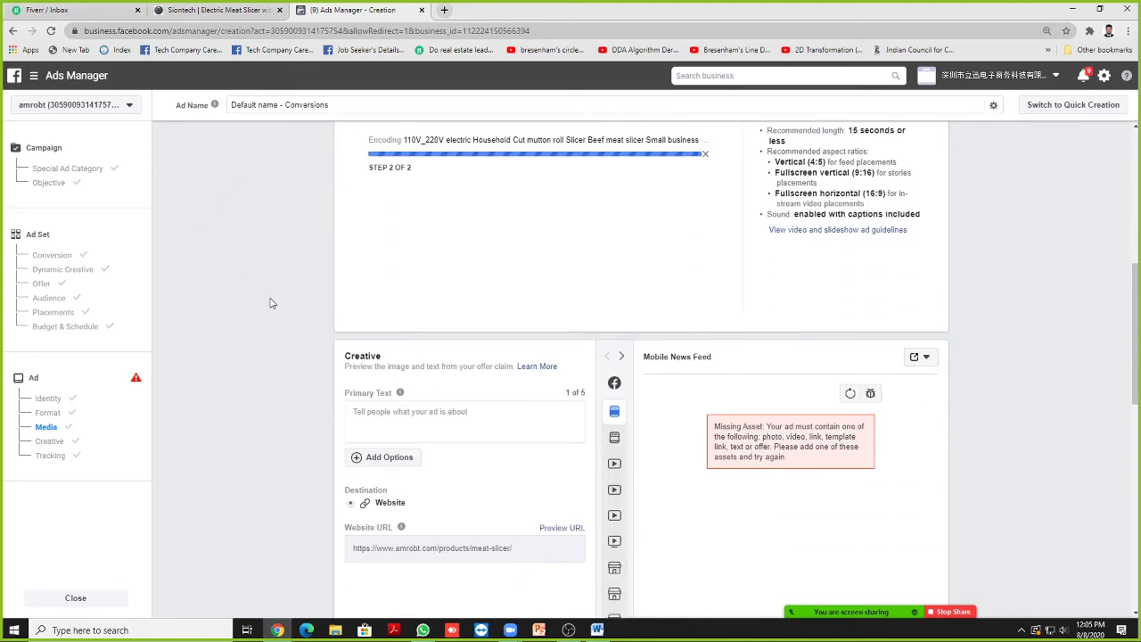
{"action": "scroll", "coordinate": [272, 303], "scroll_direction": "down", "scroll_amount": 1}
{"action": "scroll", "coordinate": [272, 304], "scroll_direction": "up", "scroll_amount": 2}
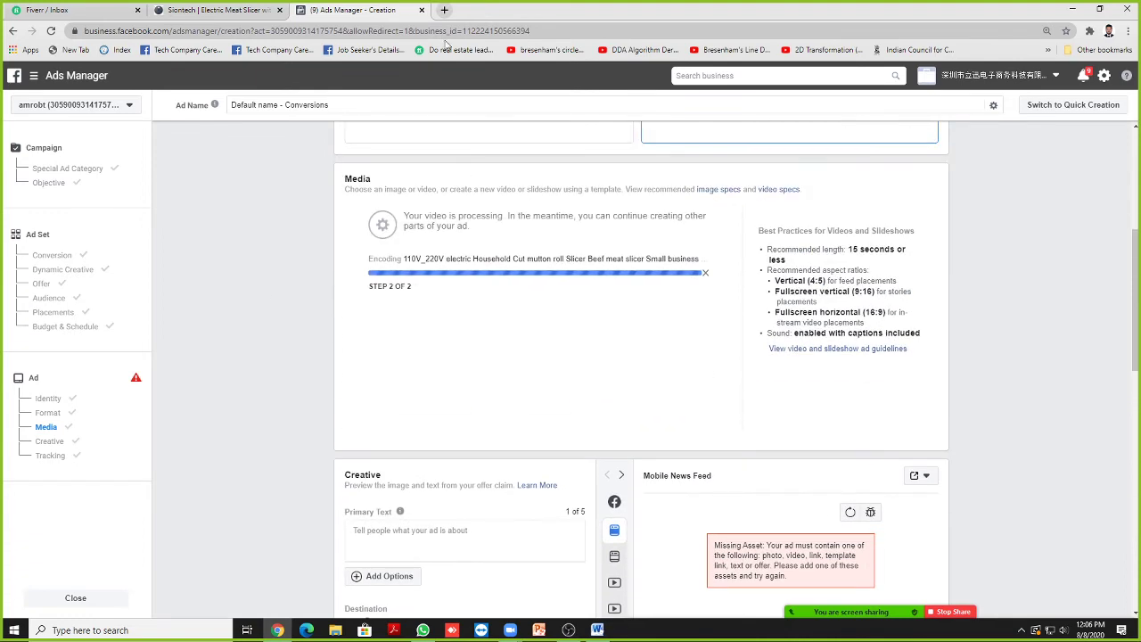
{"action": "left_click", "coordinate": [252, 9]}
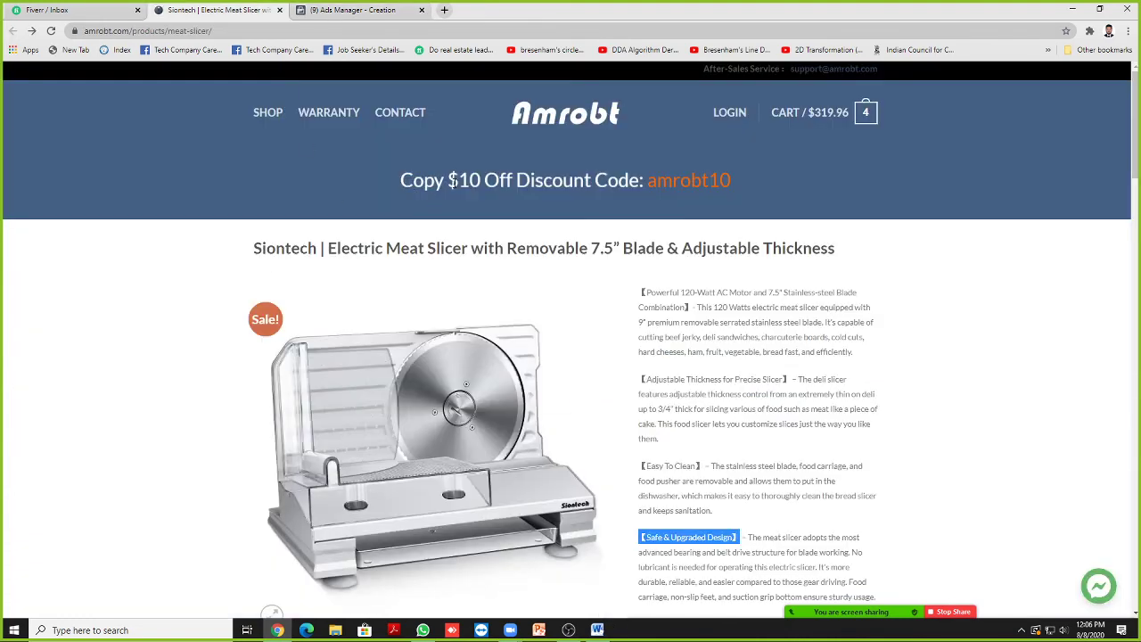
{"action": "left_click_drag", "start_coordinate": [448, 180], "coordinate": [709, 182]}
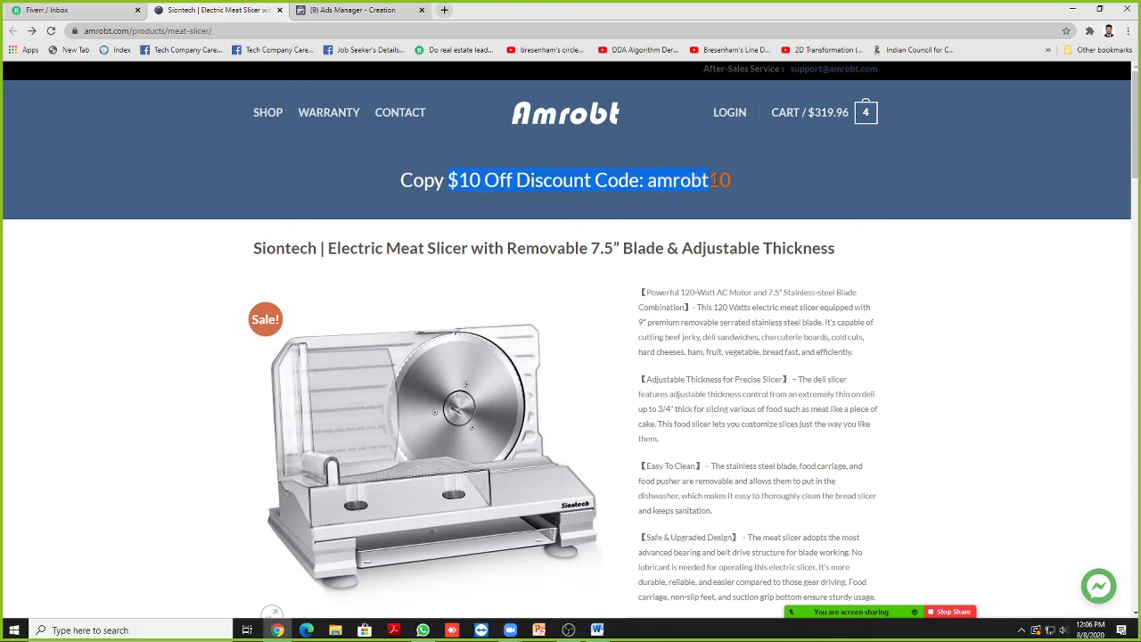
{"action": "left_click", "coordinate": [330, 9]}
{"action": "scroll", "coordinate": [401, 320], "scroll_direction": "down", "scroll_amount": 4}
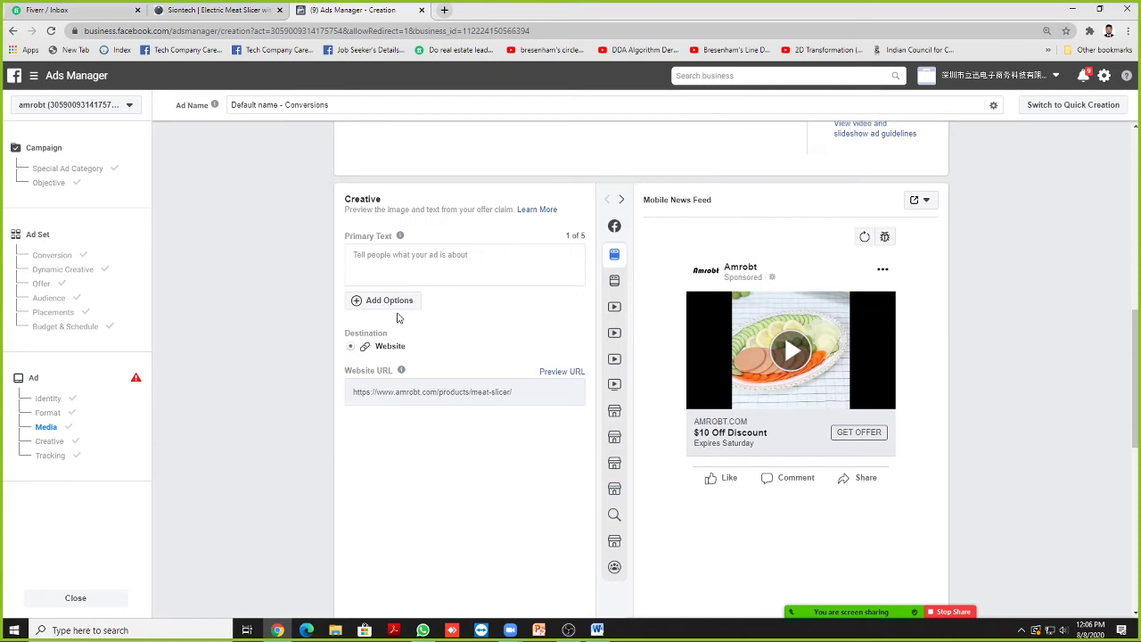
{"action": "left_click", "coordinate": [384, 255]}
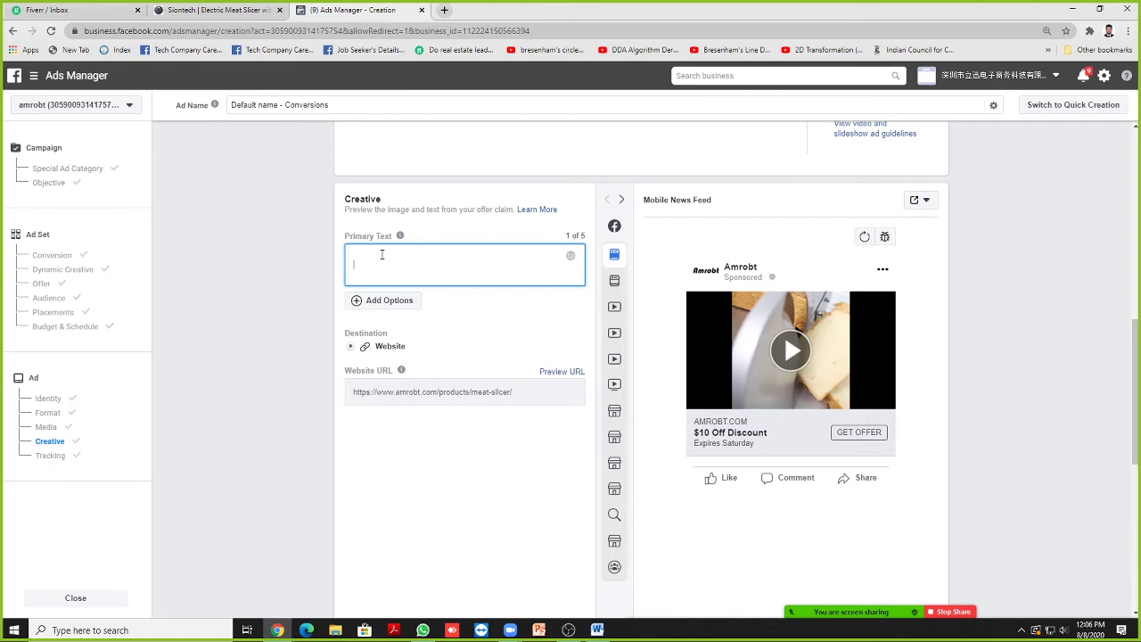
{"action": "type", "text": "$10 Off Discount Code: amrobt10"}
{"action": "left_click", "coordinate": [356, 264]}
{"action": "key", "text": "BackSpace"}
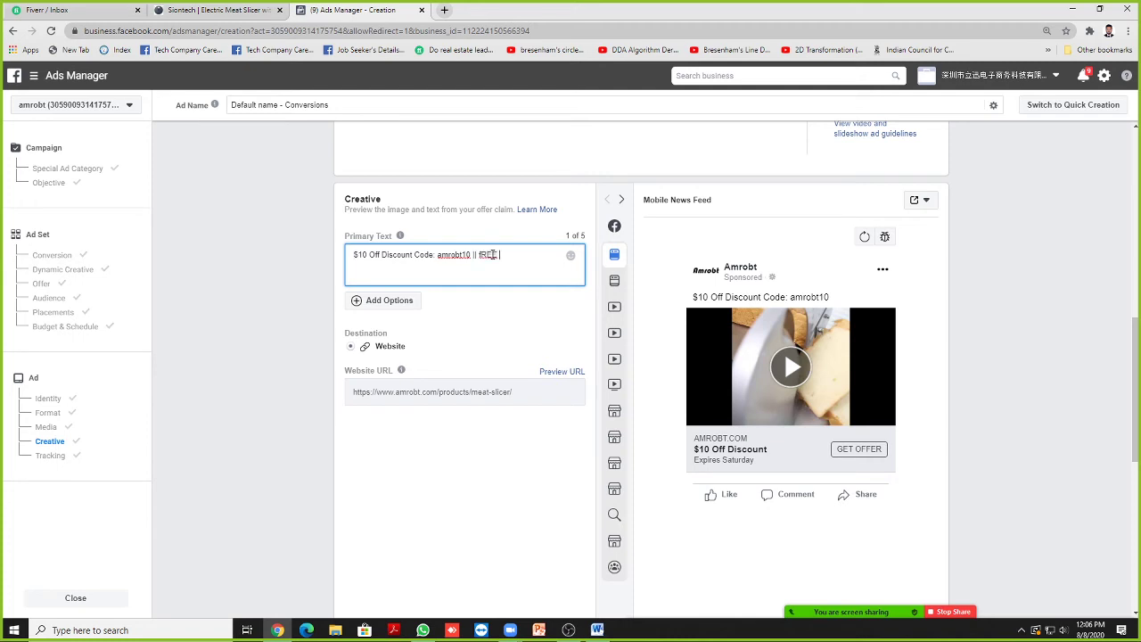
Step: Extend the primary text with "|| Free shipping in USA || Meat Slicer ||" after the discount code
{"action": "key", "text": "BackSpace"}
{"action": "key", "text": "BackSpace"}
{"action": "key", "text": "BackSpace"}
{"action": "key", "text": "BackSpace"}
{"action": "type", "text": "F"}
{"action": "type", "text": "ree shipping in "}
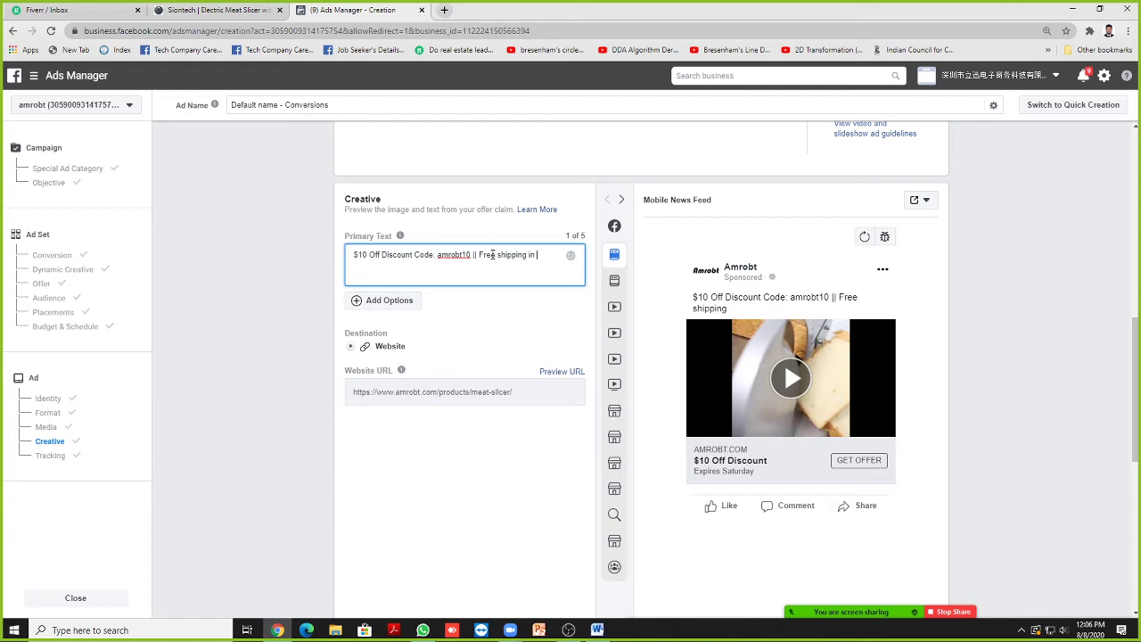
{"action": "type", "text": "USA || Meat Slicer ||"}
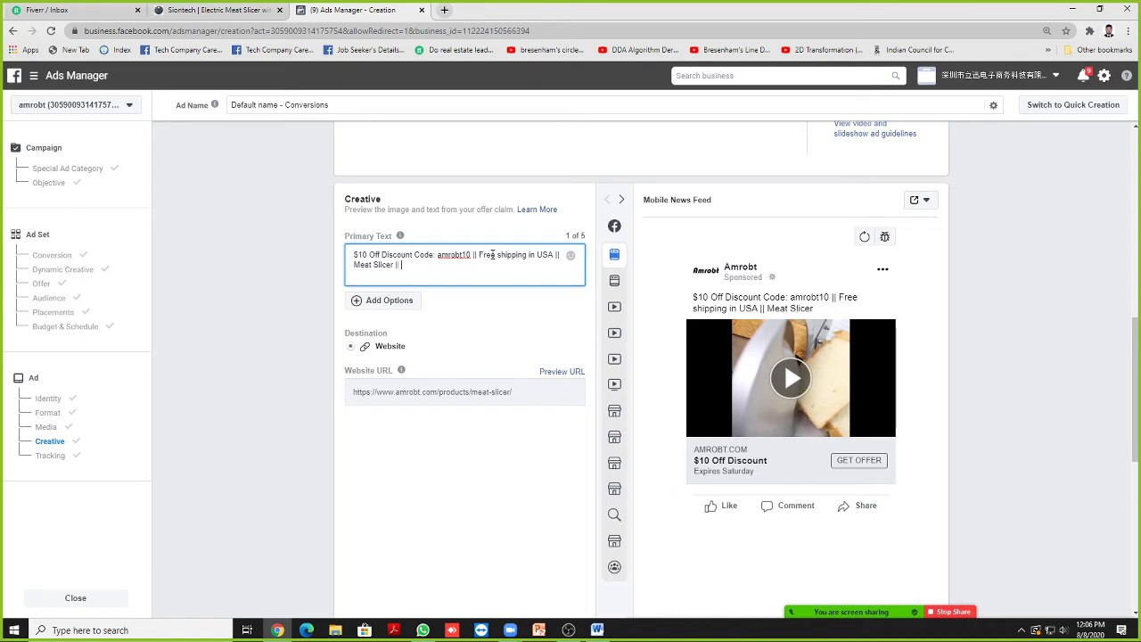
Step: Copy the brand name "Siontech" from the product page title and append it to the end of the ad's primary text
{"action": "key", "text": "ctrl+shift+Tab"}
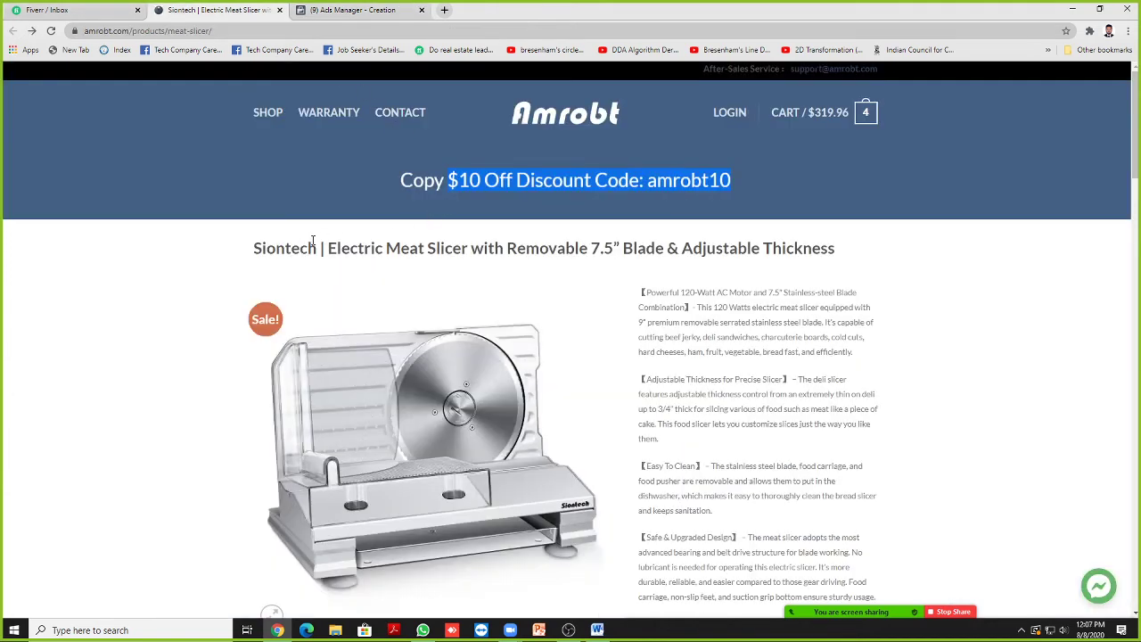
{"action": "left_click_drag", "start_coordinate": [257, 250], "coordinate": [319, 251]}
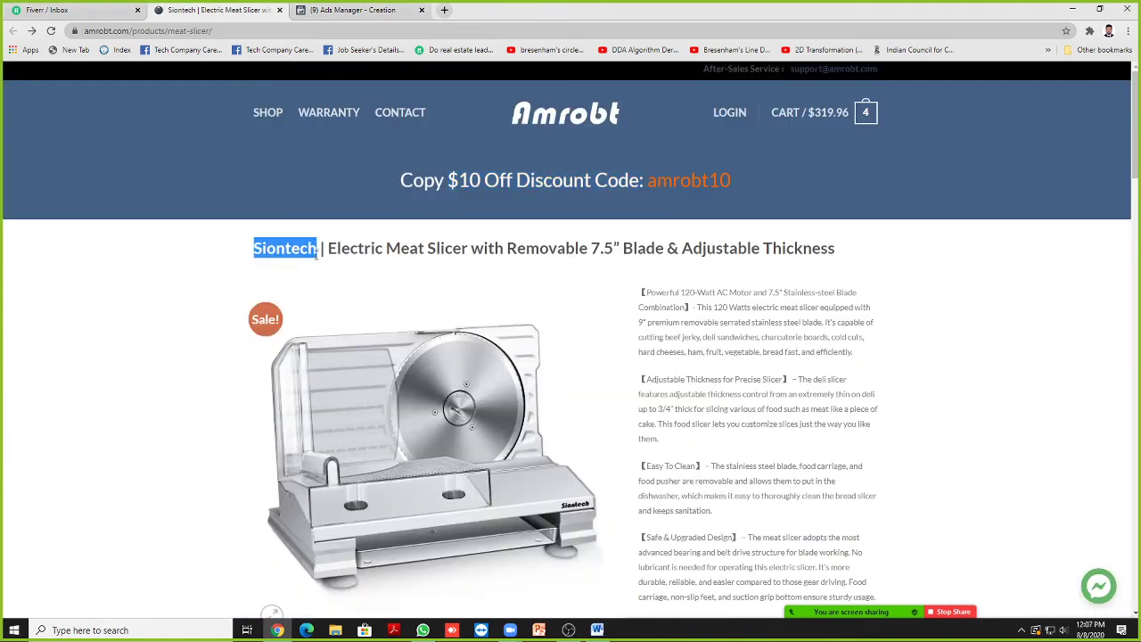
{"action": "left_click", "coordinate": [315, 254]}
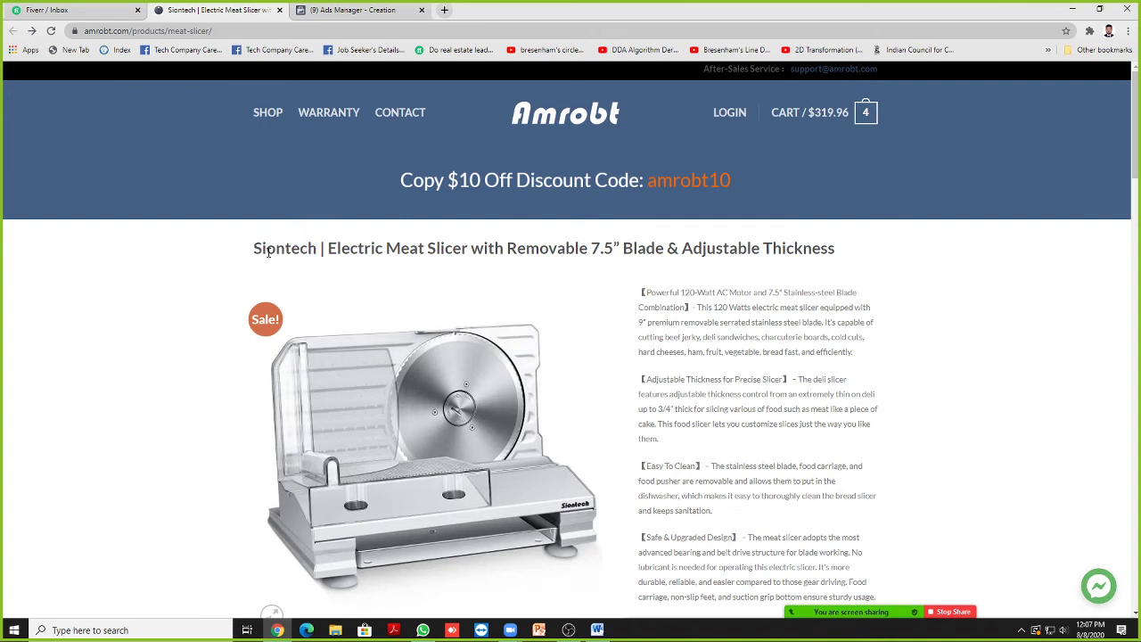
{"action": "left_click_drag", "start_coordinate": [255, 249], "coordinate": [318, 252]}
{"action": "key", "text": "ctrl+c"}
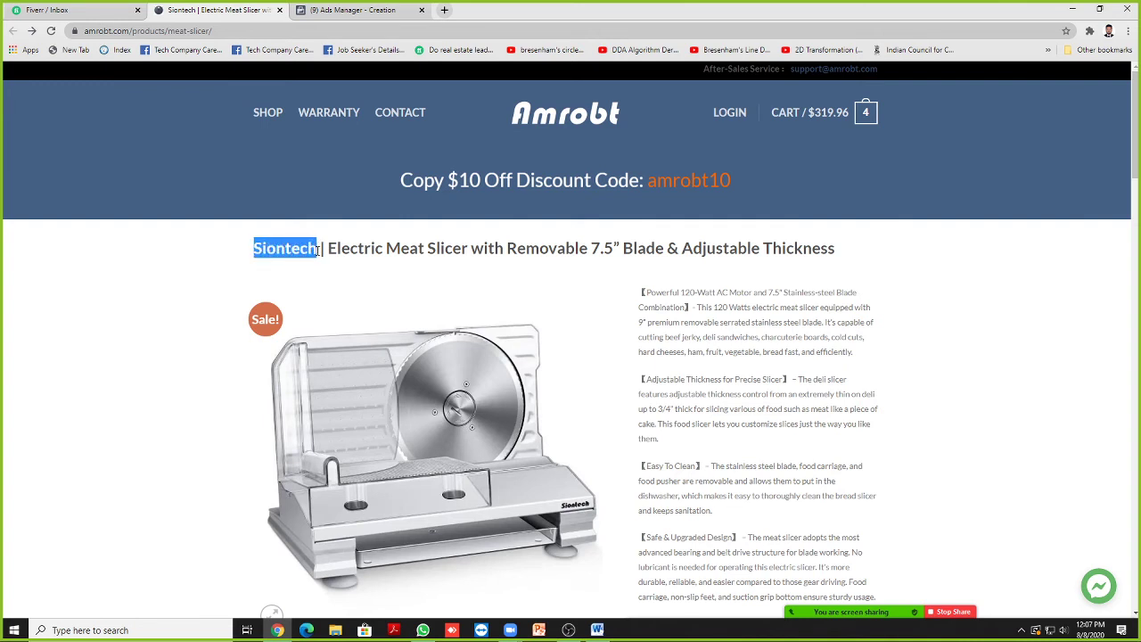
{"action": "left_click", "coordinate": [348, 11]}
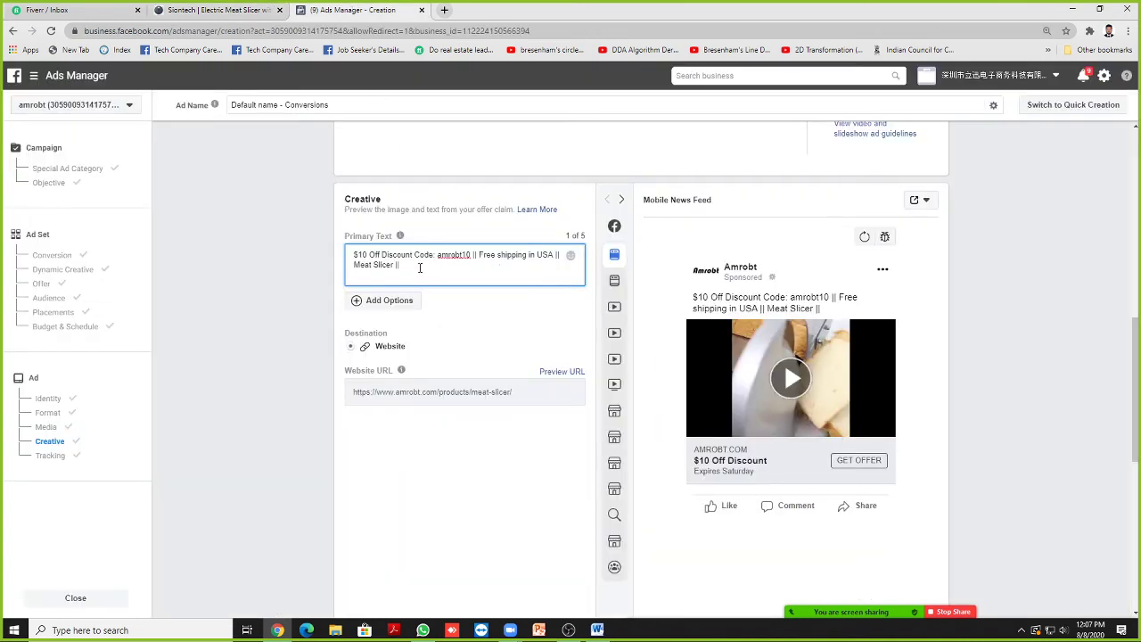
{"action": "key", "text": "ctrl+v"}
{"action": "left_click_drag", "start_coordinate": [440, 267], "coordinate": [403, 273]}
{"action": "left_click", "coordinate": [441, 267]}
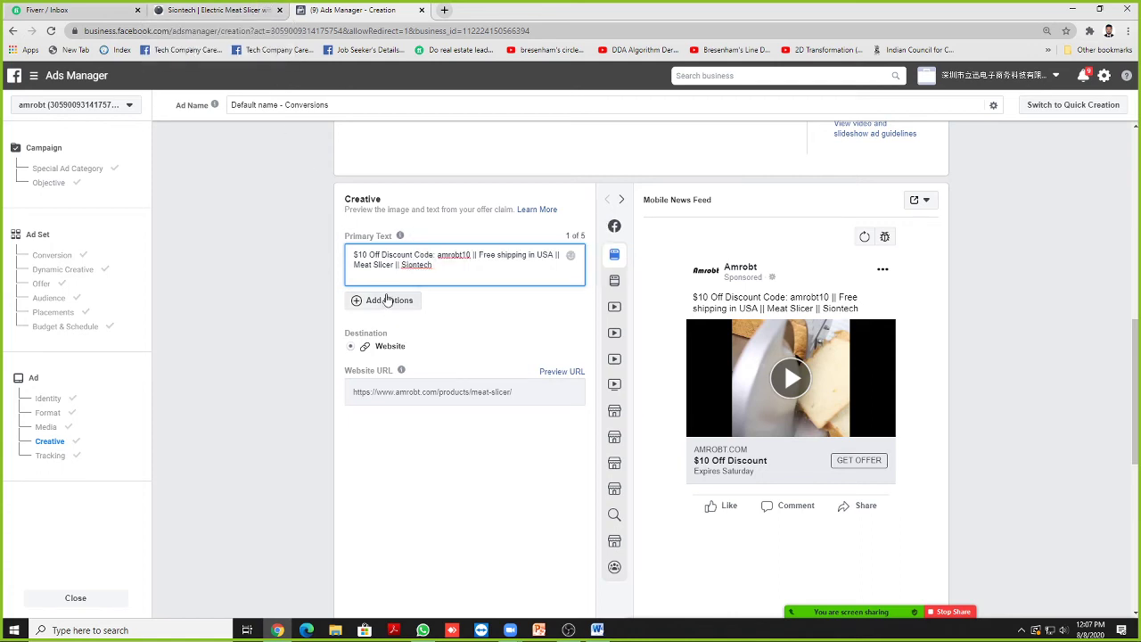
Step: Review the ad's creative preview and tracking settings, and the ad set's offer and audience settings
{"action": "scroll", "coordinate": [389, 299], "scroll_direction": "down", "scroll_amount": 1}
{"action": "scroll", "coordinate": [410, 312], "scroll_direction": "up", "scroll_amount": 1}
{"action": "scroll", "coordinate": [729, 459], "scroll_direction": "down", "scroll_amount": 1}
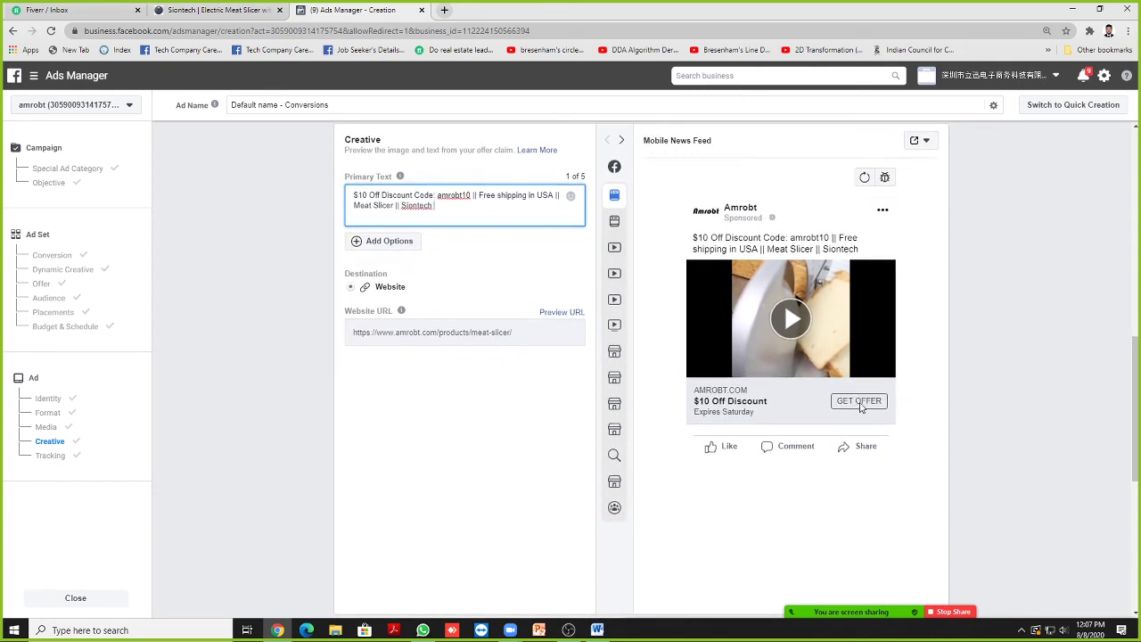
{"action": "scroll", "coordinate": [596, 416], "scroll_direction": "down", "scroll_amount": 5}
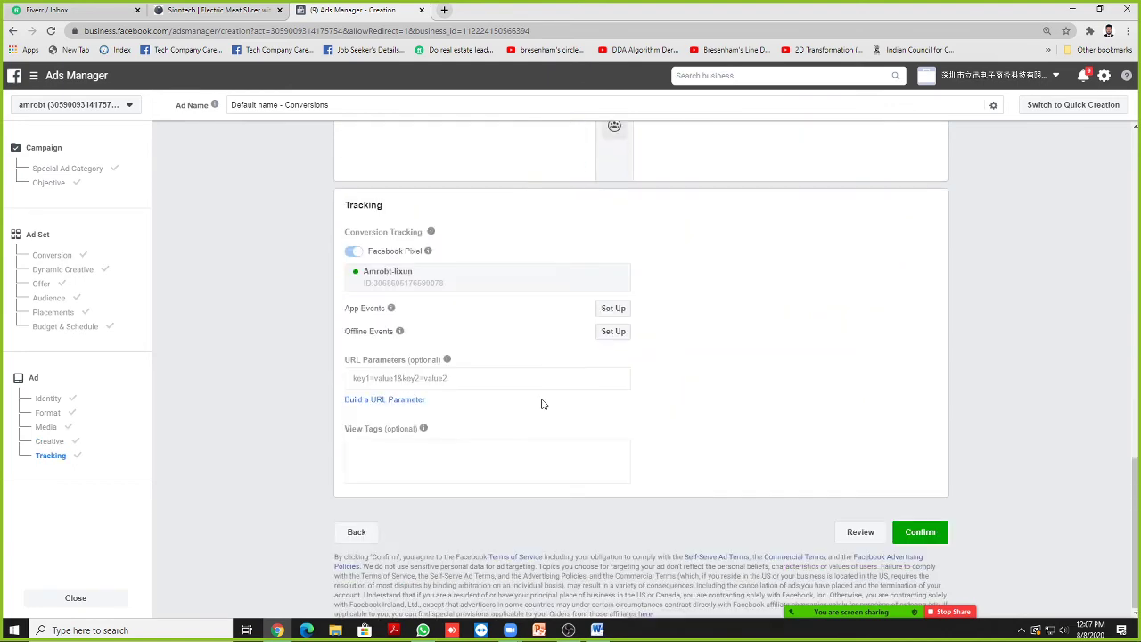
{"action": "scroll", "coordinate": [536, 403], "scroll_direction": "up", "scroll_amount": 5}
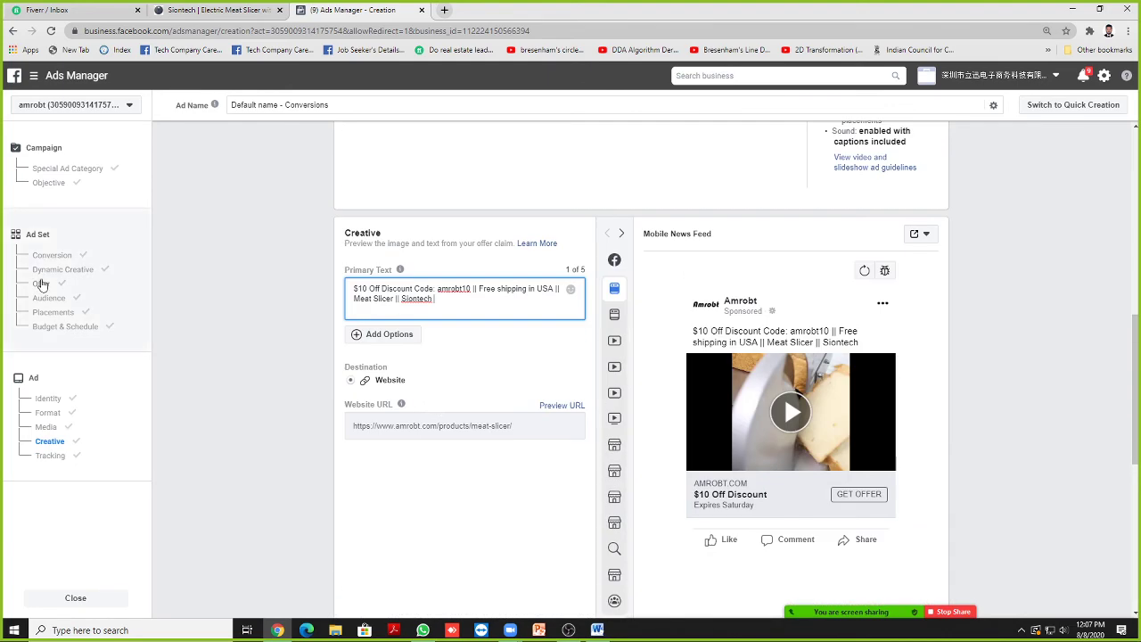
{"action": "left_click", "coordinate": [41, 284]}
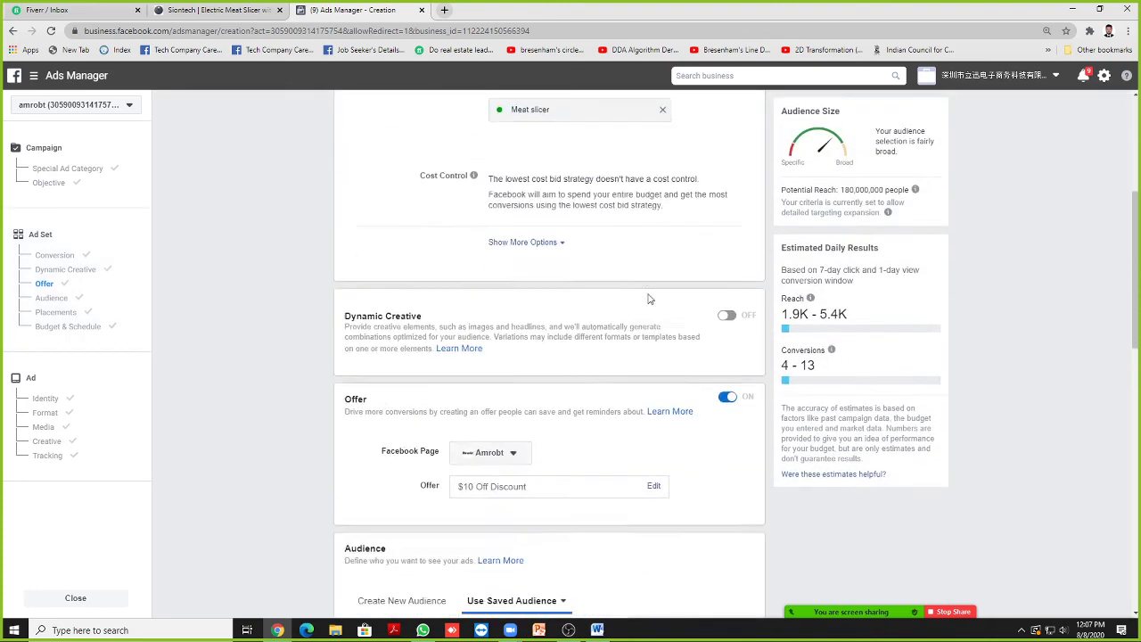
{"action": "scroll", "coordinate": [618, 264], "scroll_direction": "up", "scroll_amount": 5}
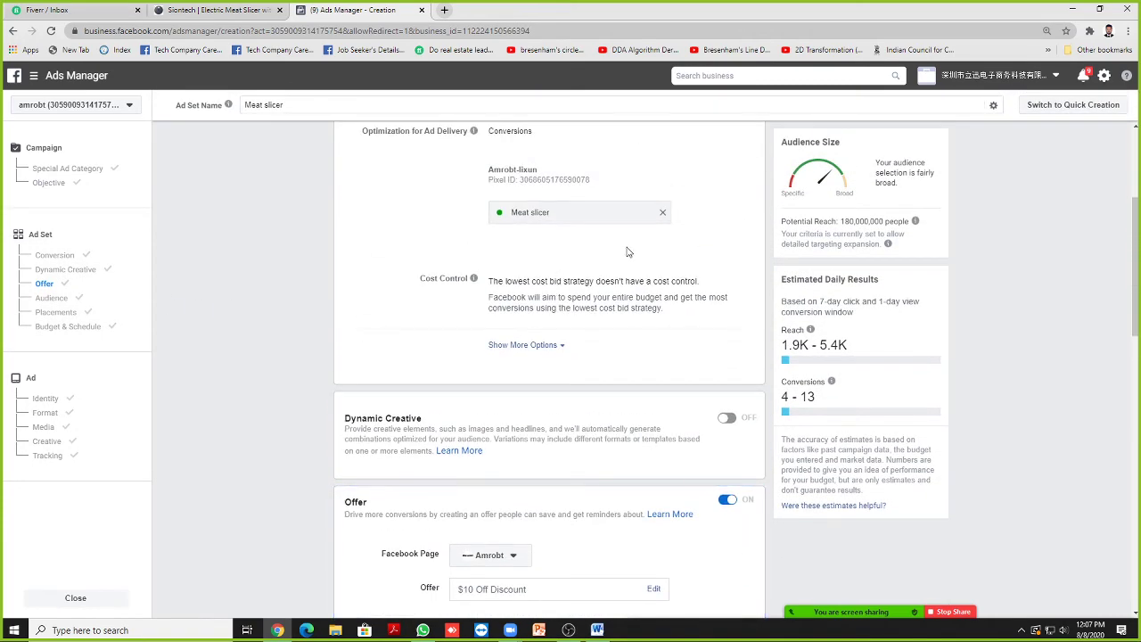
{"action": "scroll", "coordinate": [615, 245], "scroll_direction": "down", "scroll_amount": 6}
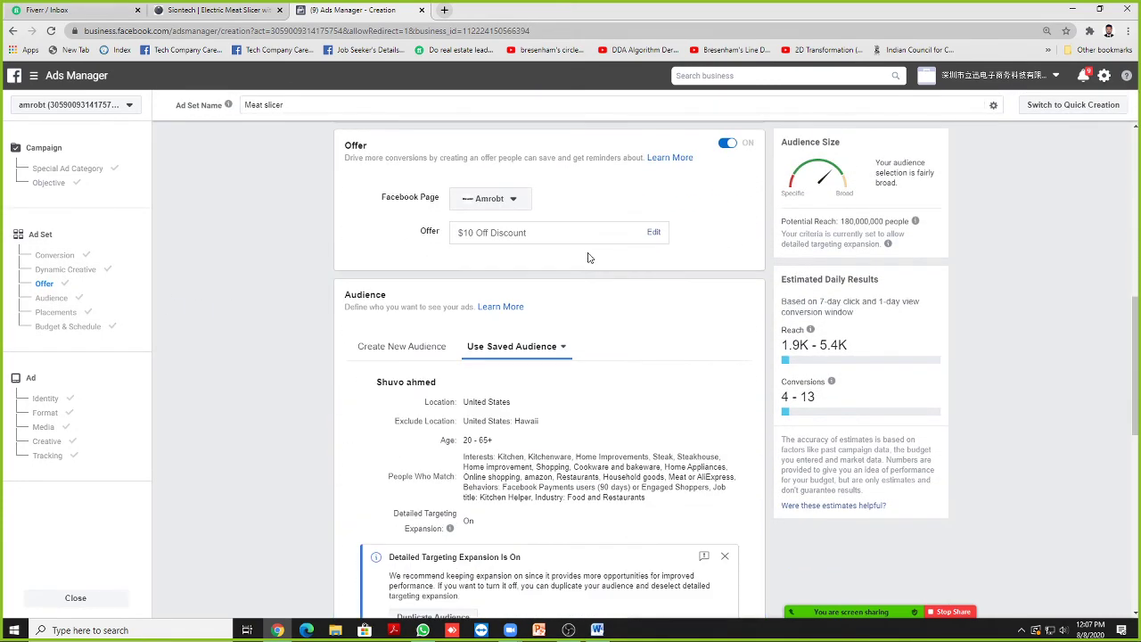
{"action": "scroll", "coordinate": [404, 257], "scroll_direction": "up", "scroll_amount": 2}
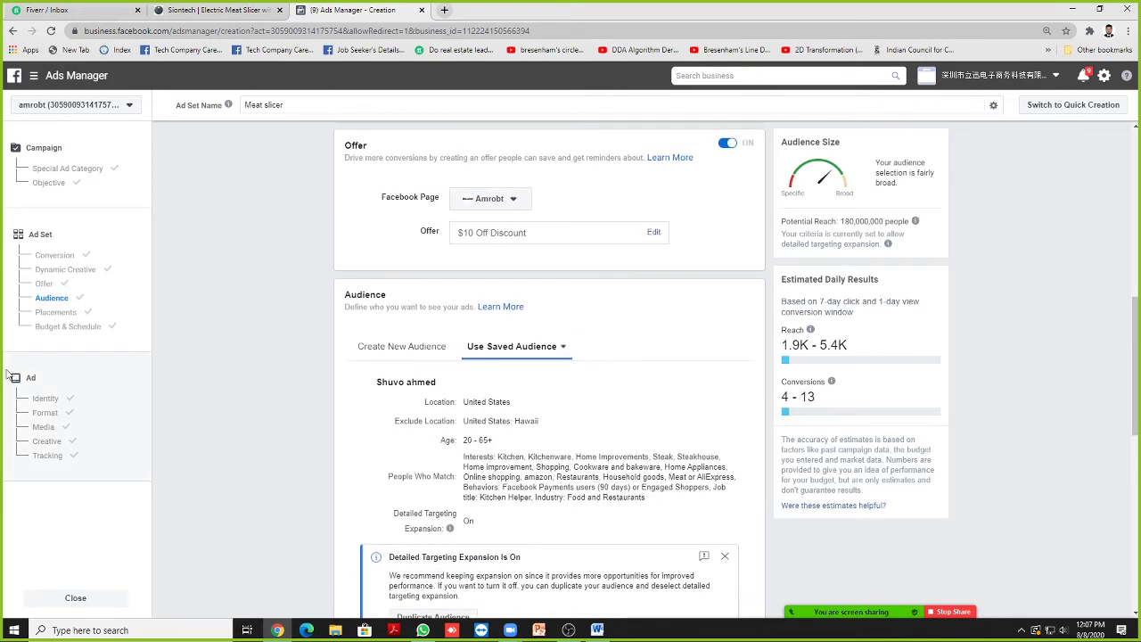
Step: Review the ad's media and creative, and preview the ad as mobile Facebook In-Stream Video and in the Desktop News Feed
{"action": "left_click", "coordinate": [44, 427]}
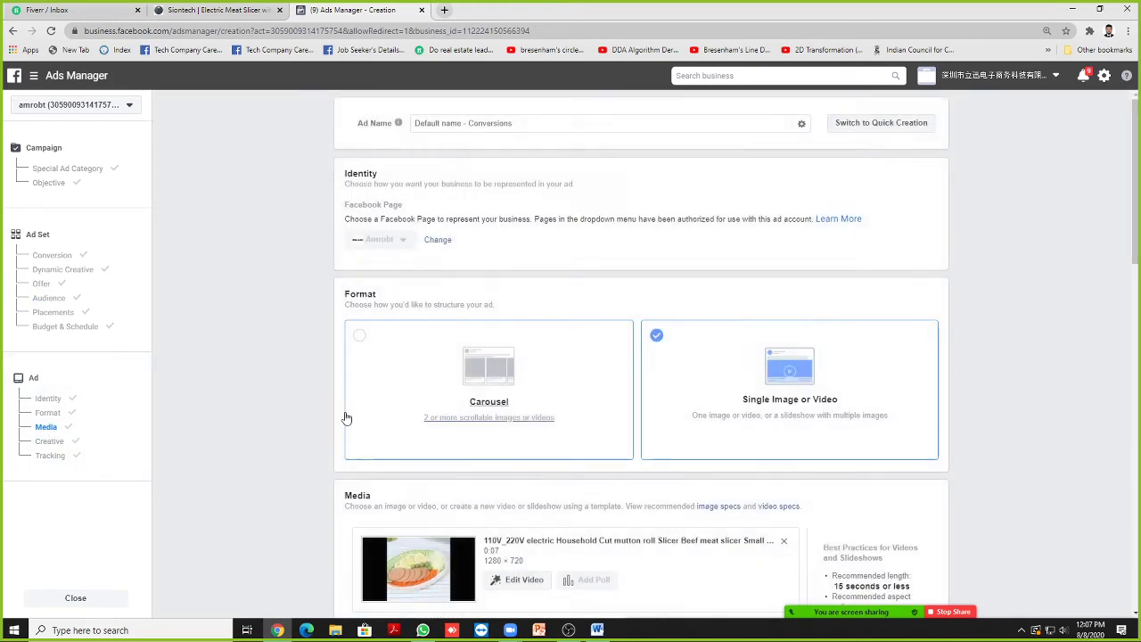
{"action": "scroll", "coordinate": [290, 390], "scroll_direction": "down", "scroll_amount": 5}
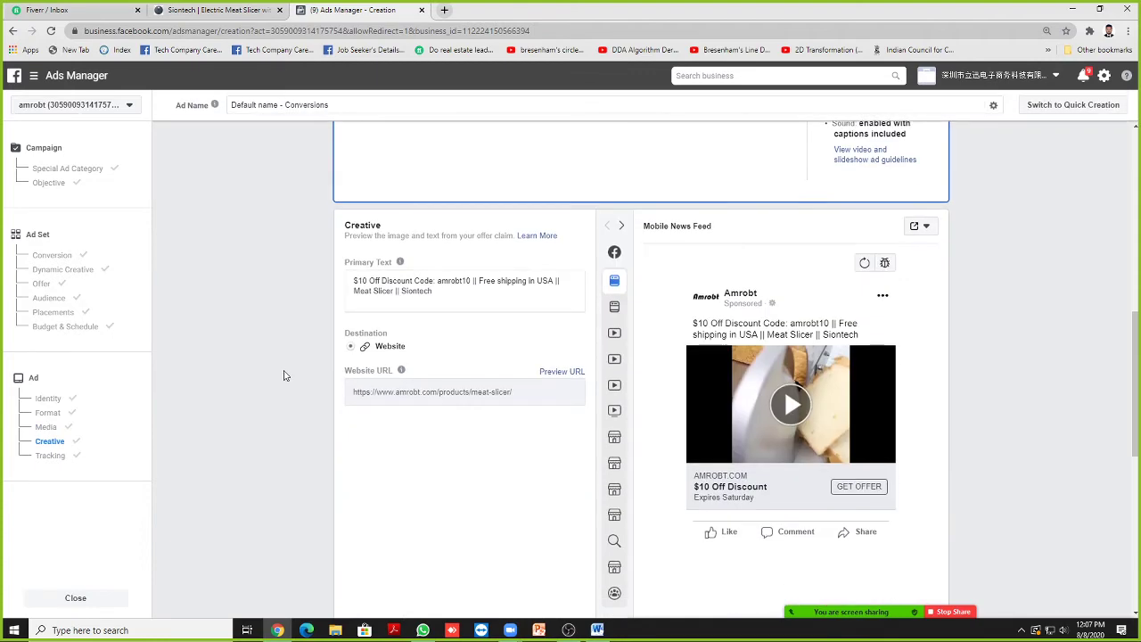
{"action": "scroll", "coordinate": [282, 375], "scroll_direction": "up", "scroll_amount": 4}
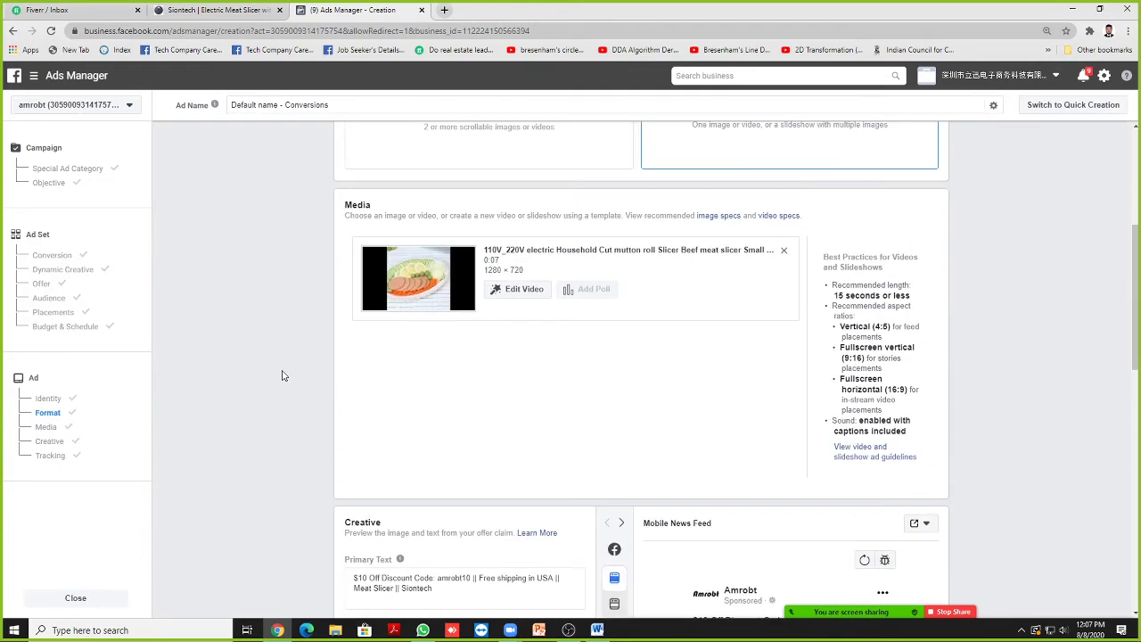
{"action": "scroll", "coordinate": [280, 377], "scroll_direction": "down", "scroll_amount": 4}
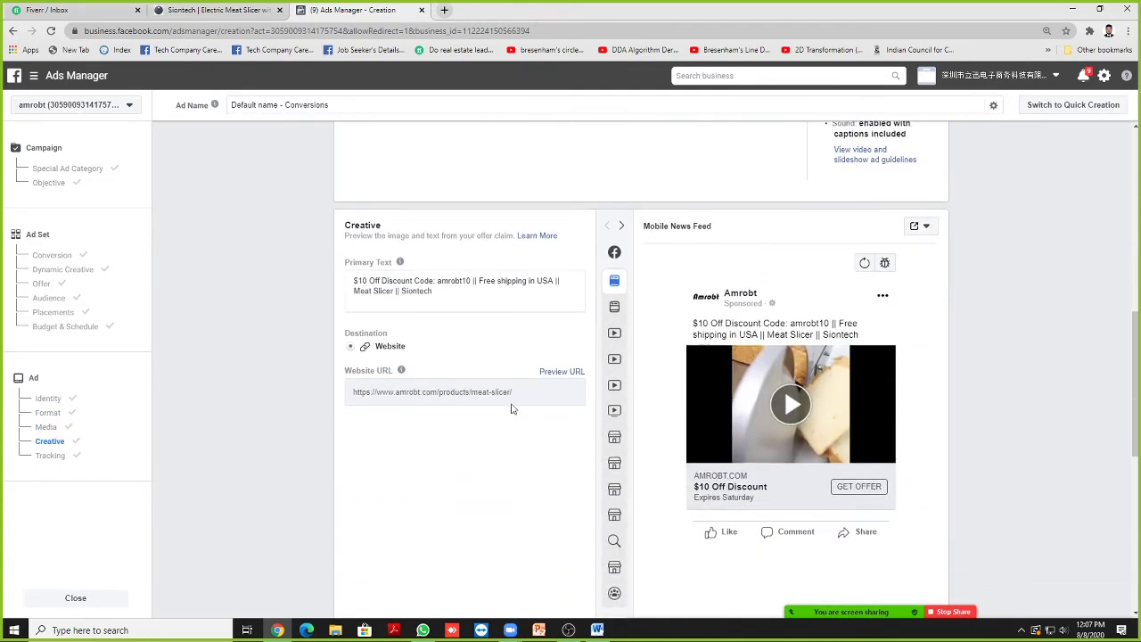
{"action": "left_click", "coordinate": [612, 336]}
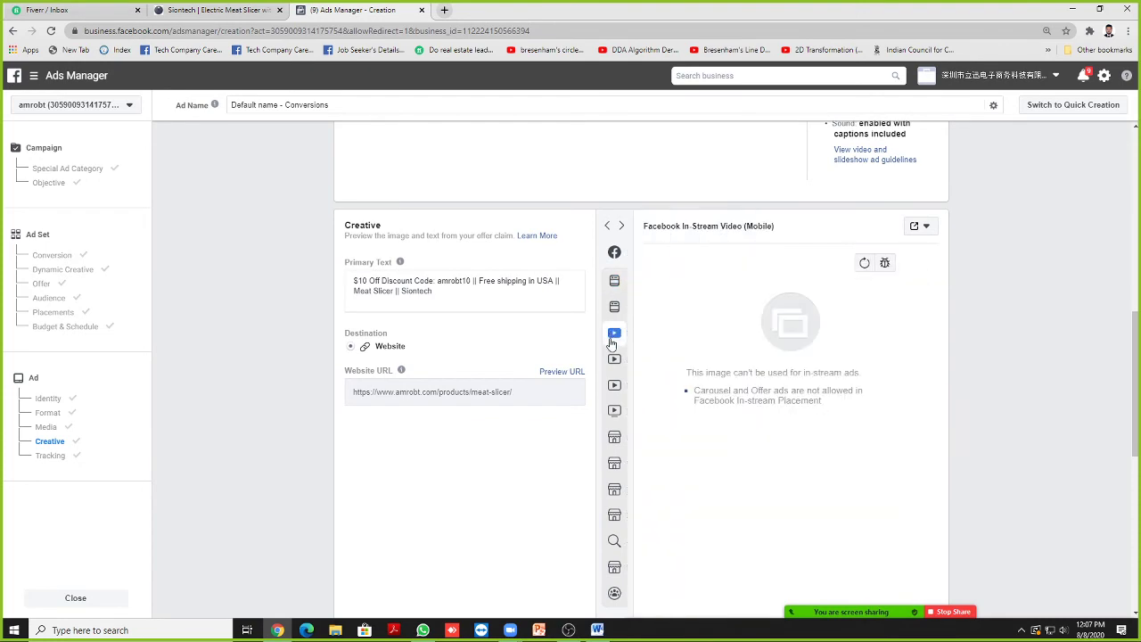
{"action": "left_click", "coordinate": [614, 308]}
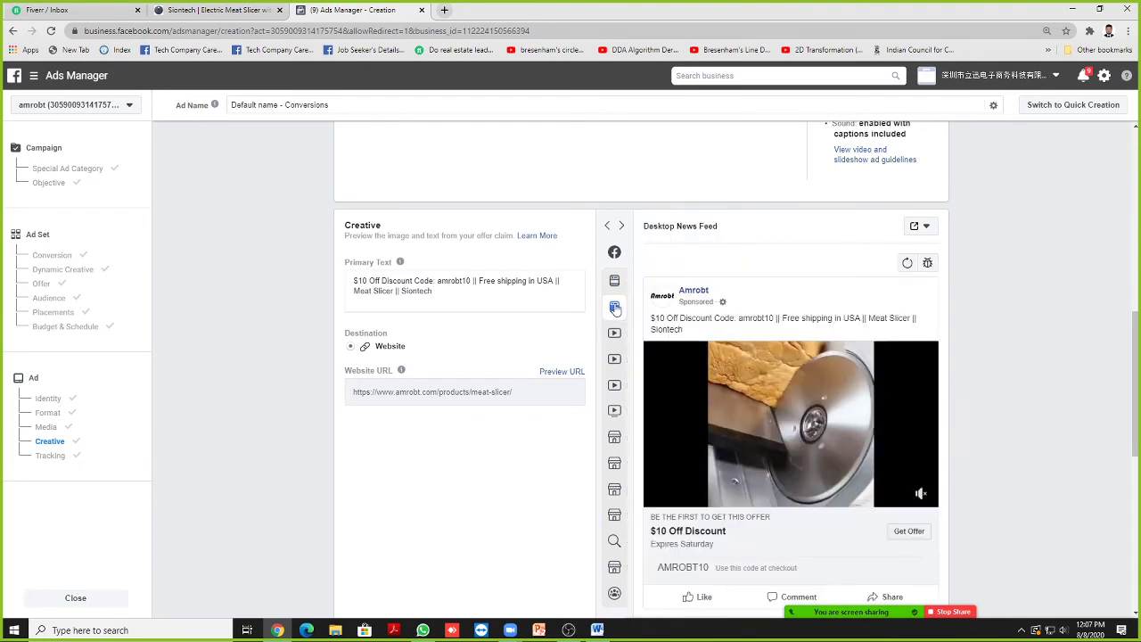
{"action": "scroll", "coordinate": [551, 344], "scroll_direction": "up", "scroll_amount": 1}
{"action": "scroll", "coordinate": [551, 344], "scroll_direction": "up", "scroll_amount": 5}
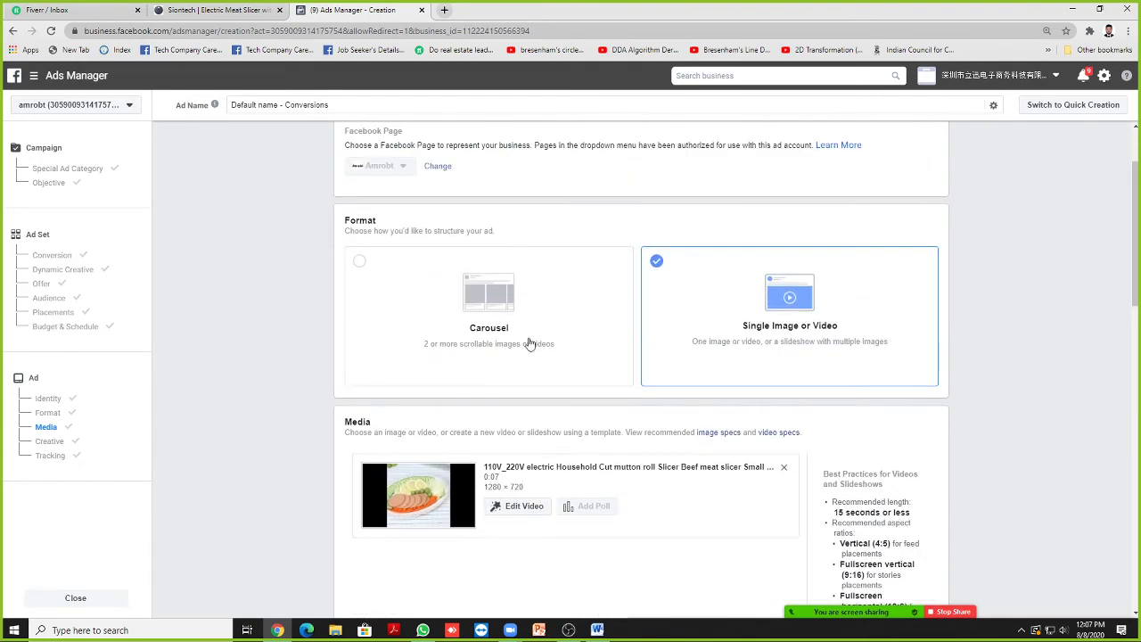
{"action": "scroll", "coordinate": [527, 347], "scroll_direction": "down", "scroll_amount": 5}
Step: Check the meat slicer's price and discount details on its product page for use in the ad's primary text
{"action": "left_click", "coordinate": [457, 338]}
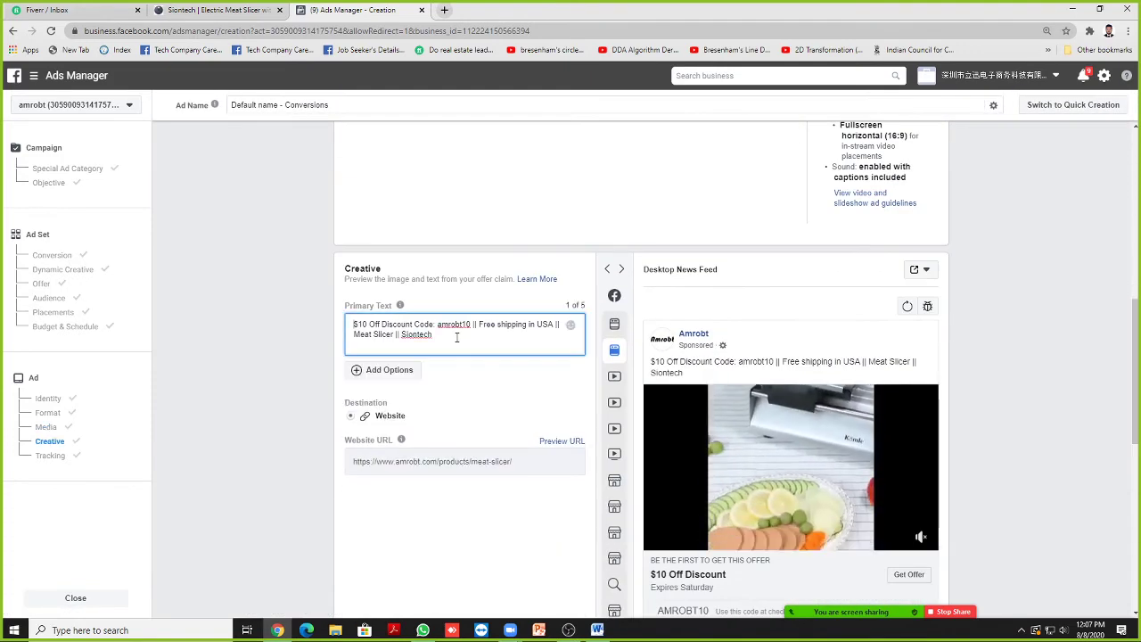
{"action": "key", "text": "Return"}
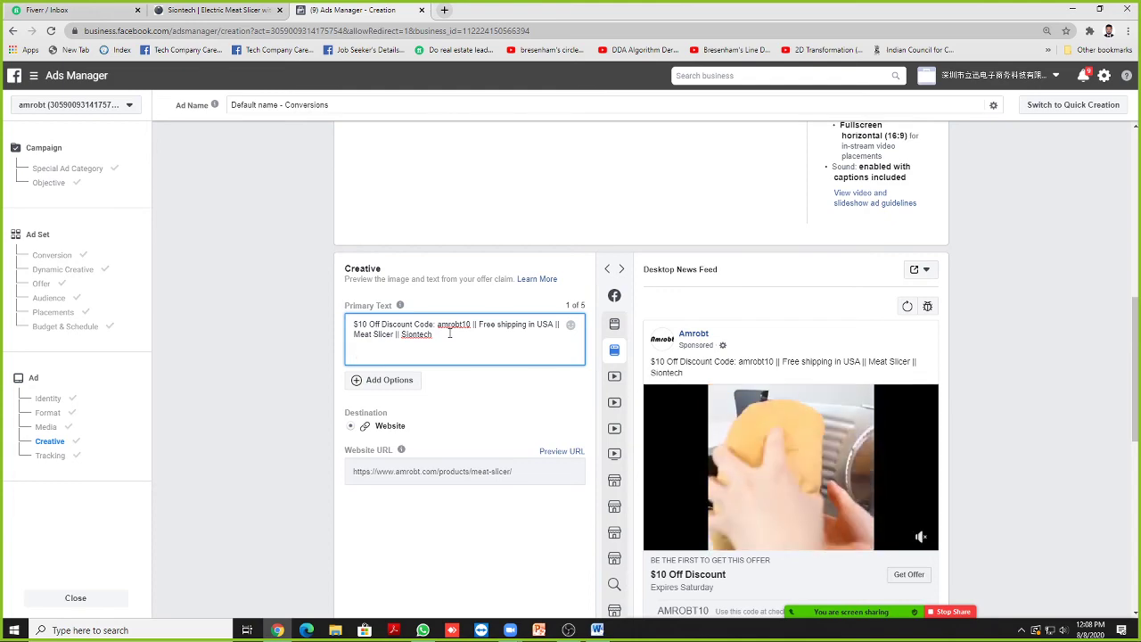
{"action": "left_click", "coordinate": [162, 9]}
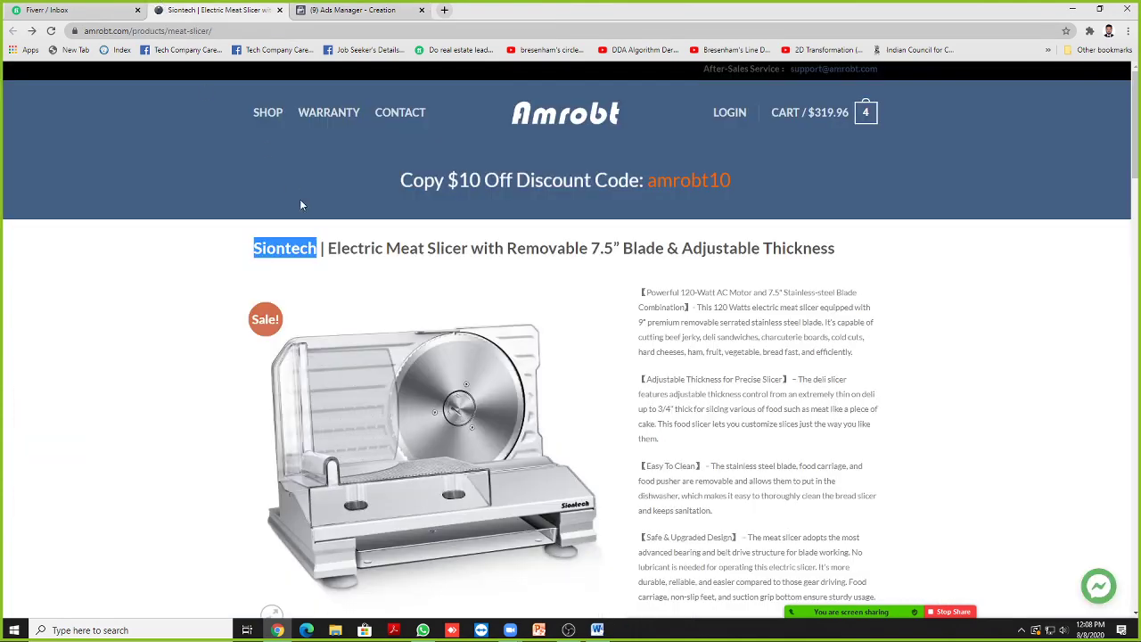
{"action": "scroll", "coordinate": [300, 205], "scroll_direction": "down", "scroll_amount": 3}
{"action": "scroll", "coordinate": [231, 247], "scroll_direction": "down", "scroll_amount": 1}
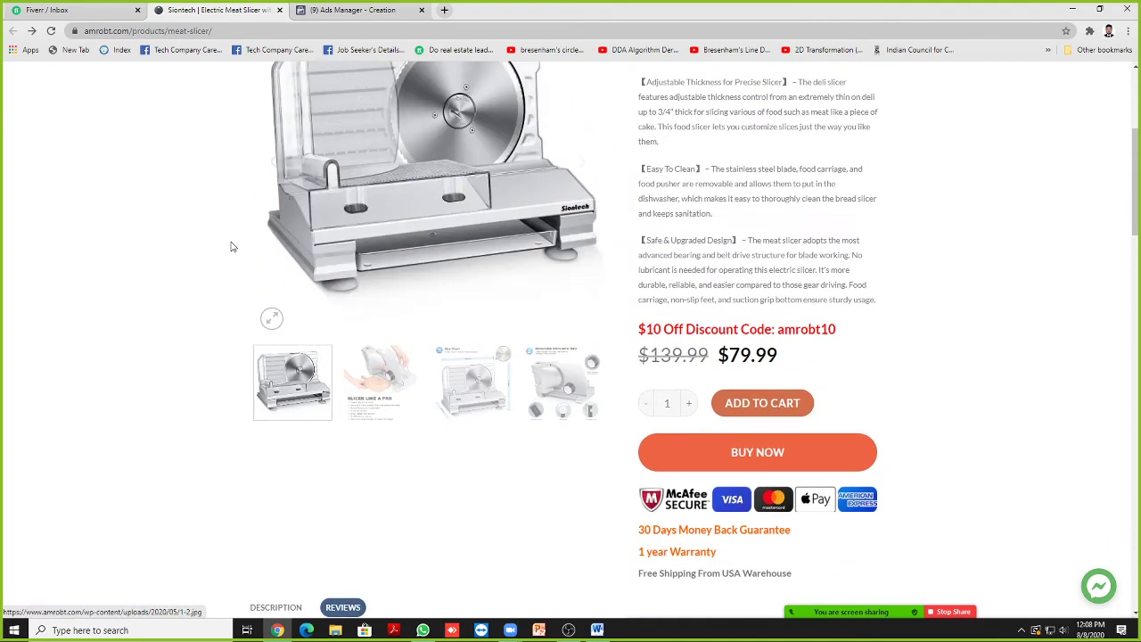
{"action": "scroll", "coordinate": [230, 248], "scroll_direction": "up", "scroll_amount": 1}
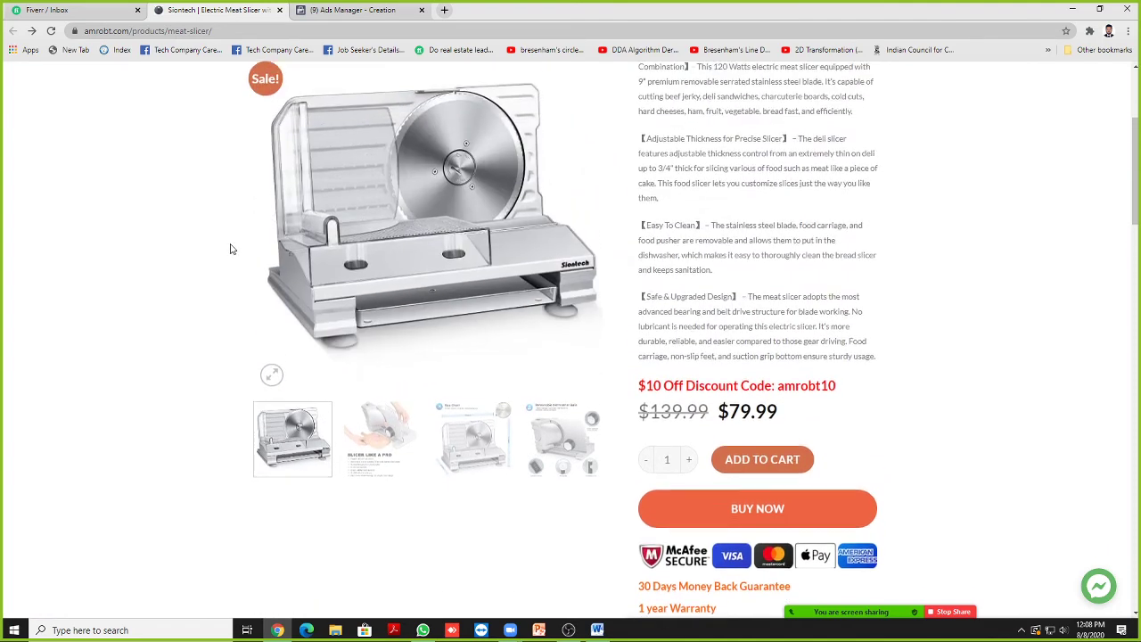
{"action": "scroll", "coordinate": [227, 255], "scroll_direction": "up", "scroll_amount": 2}
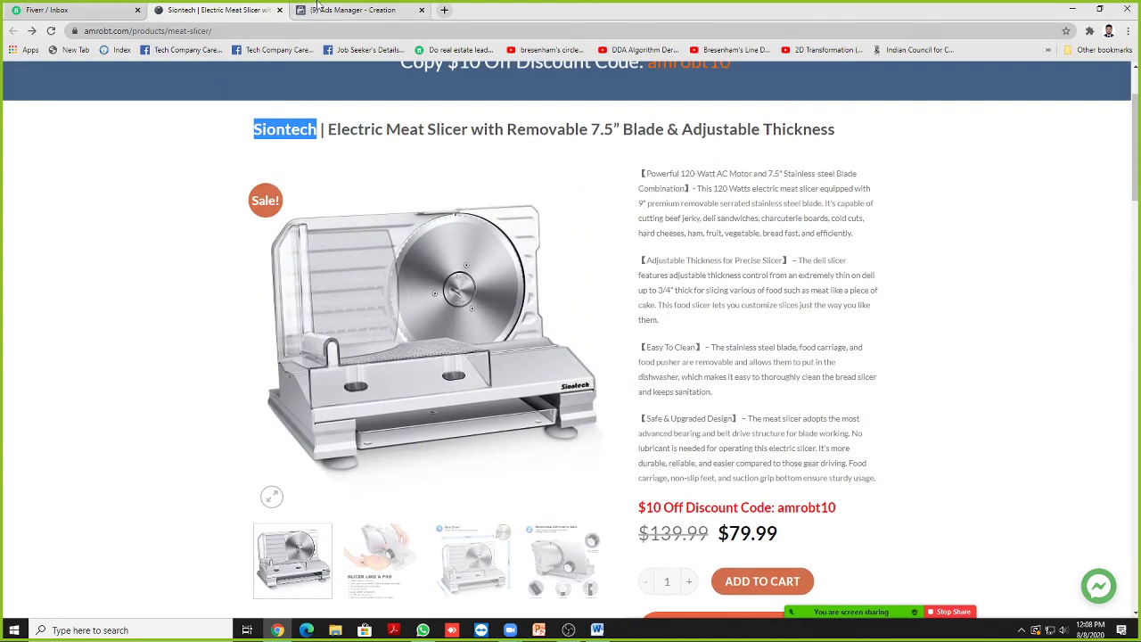
{"action": "left_click", "coordinate": [352, 10]}
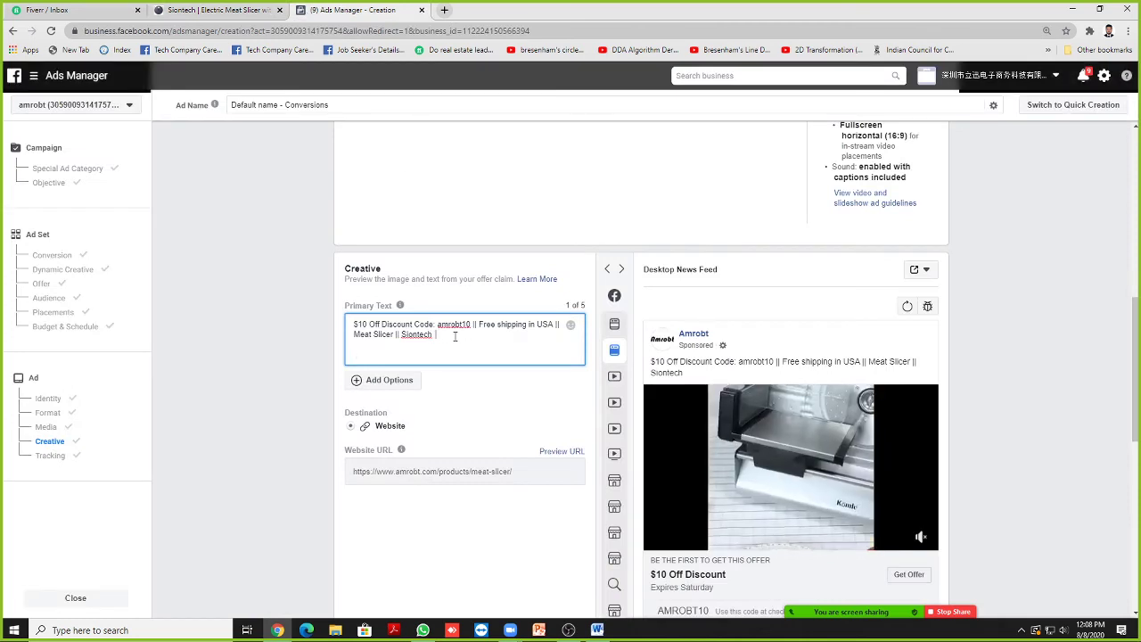
Step: Append "|| Only $69.99" after "Siontech" in the ad's primary text
{"action": "type", "text": "||"}
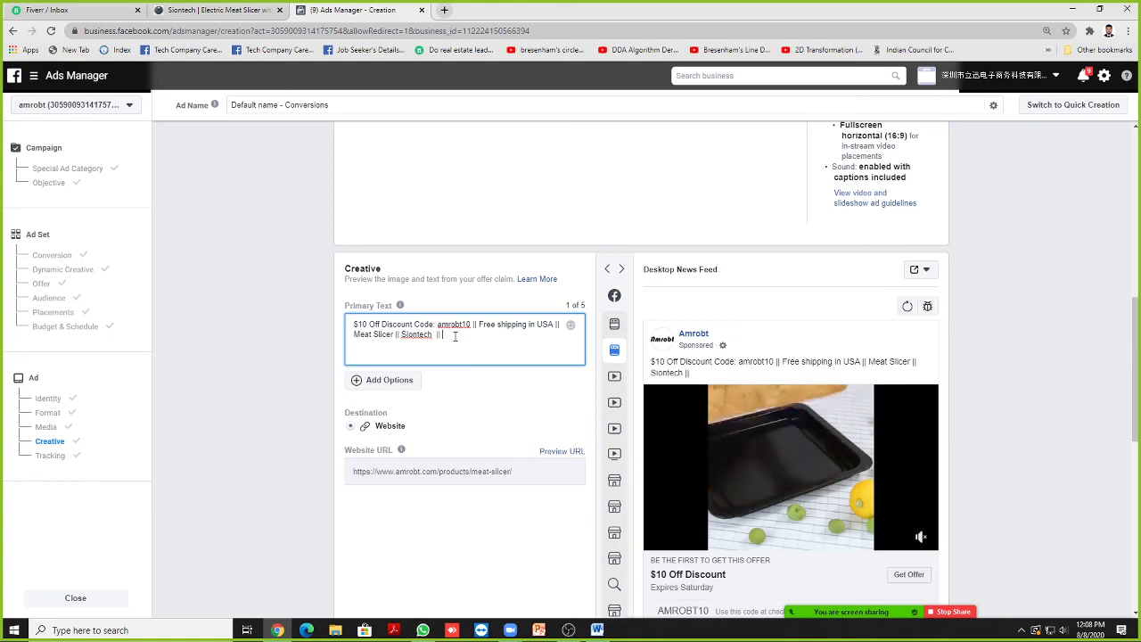
{"action": "type", "text": " 6"}
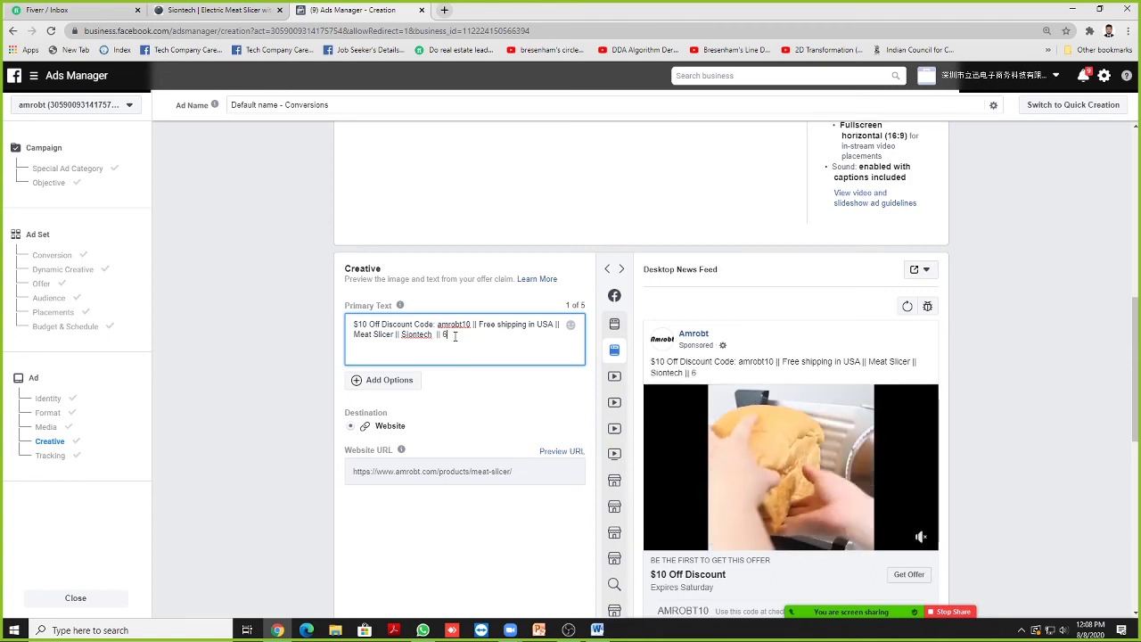
{"action": "key", "text": "BackSpace"}
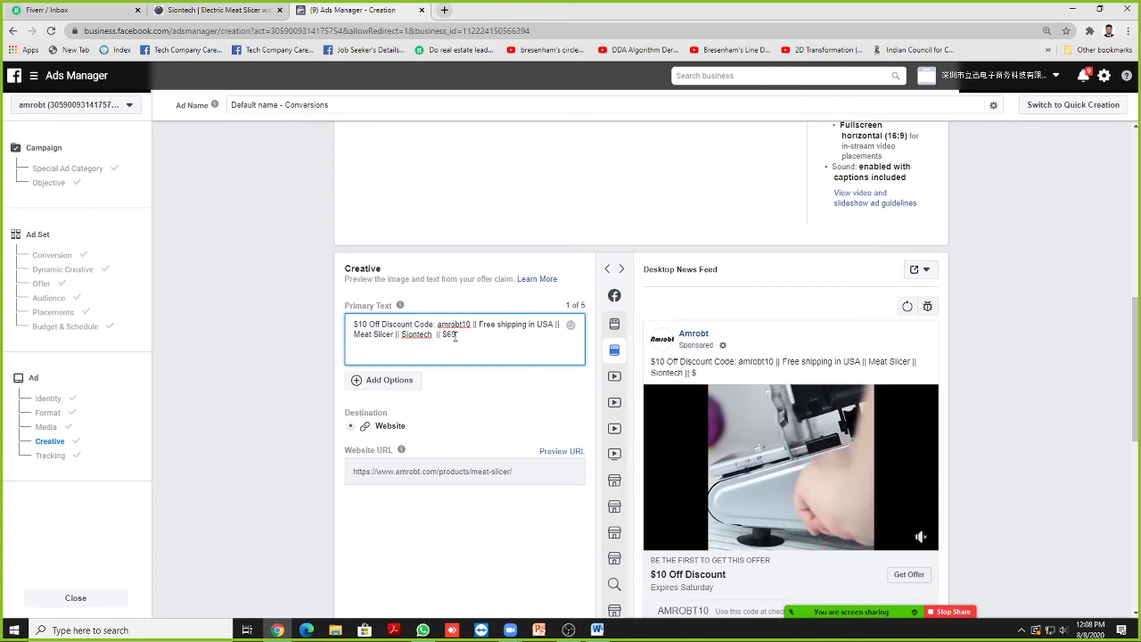
{"action": "left_click", "coordinate": [216, 9]}
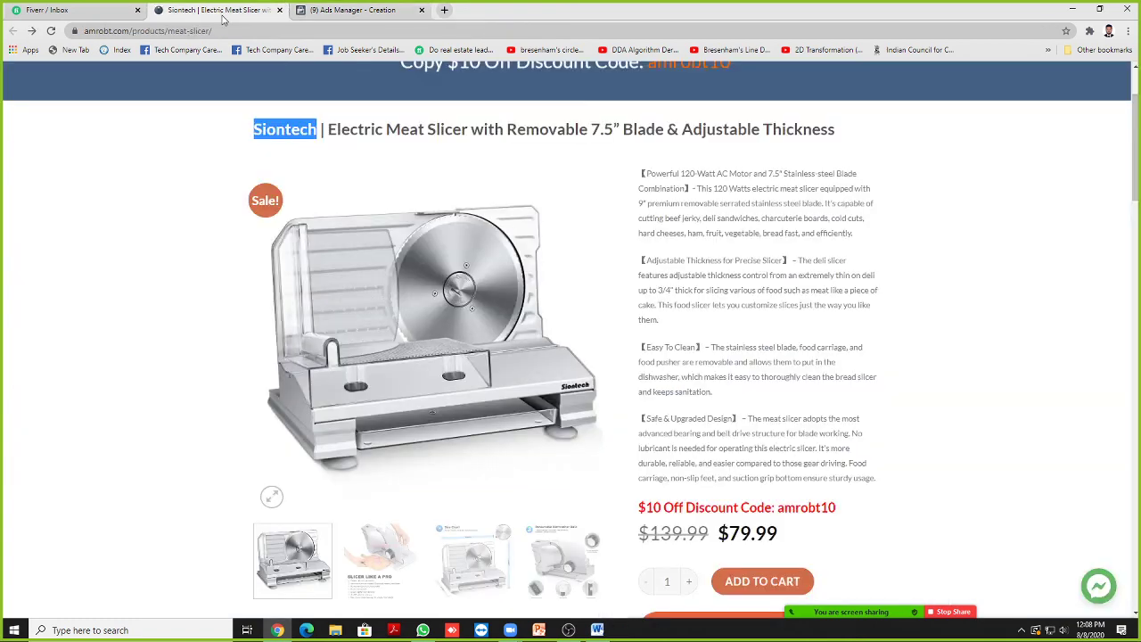
{"action": "left_click", "coordinate": [339, 9]}
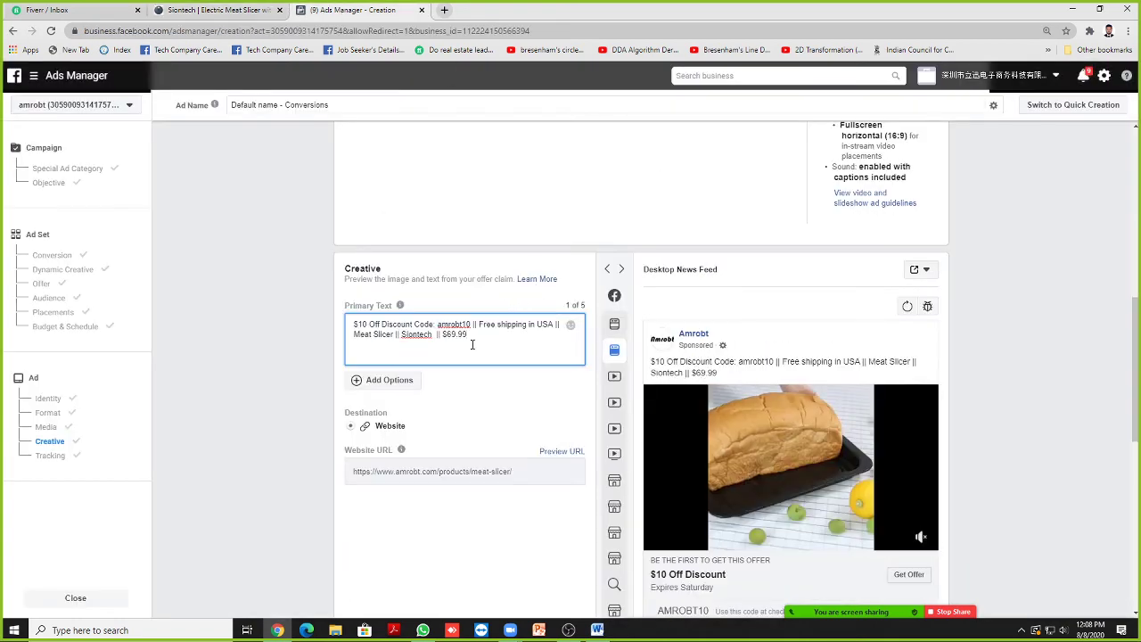
{"action": "type", "text": "Only"}
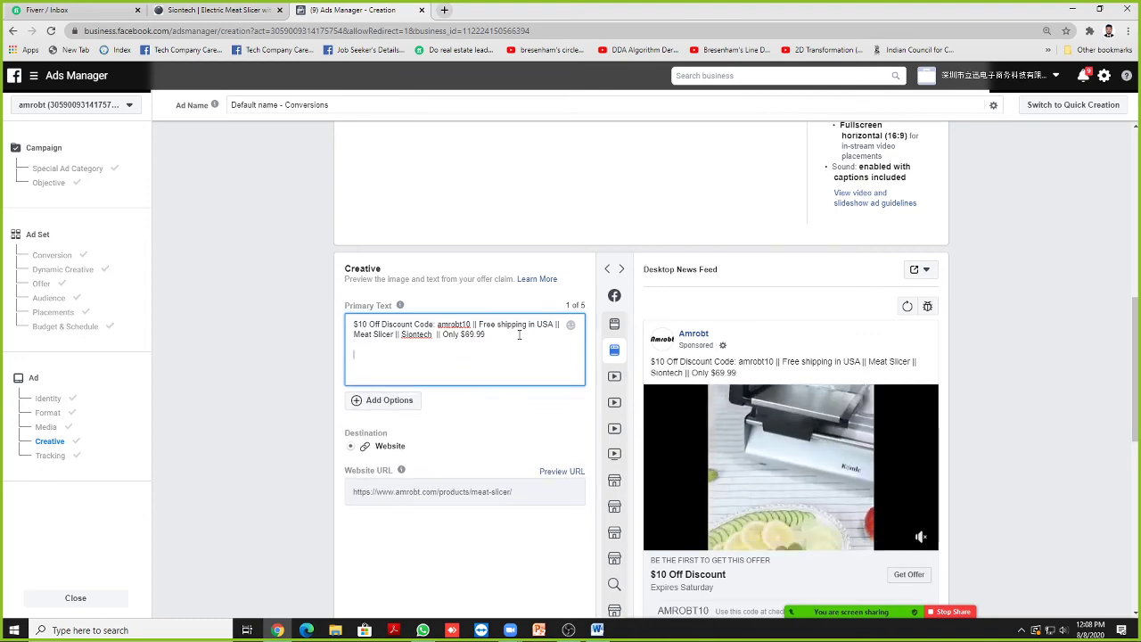
Step: Copy the full product title from the product page and paste it as a separate paragraph in the primary text
{"action": "left_click", "coordinate": [219, 10]}
{"action": "left_click_drag", "start_coordinate": [254, 129], "coordinate": [857, 137]}
{"action": "key", "text": "ctrl+c"}
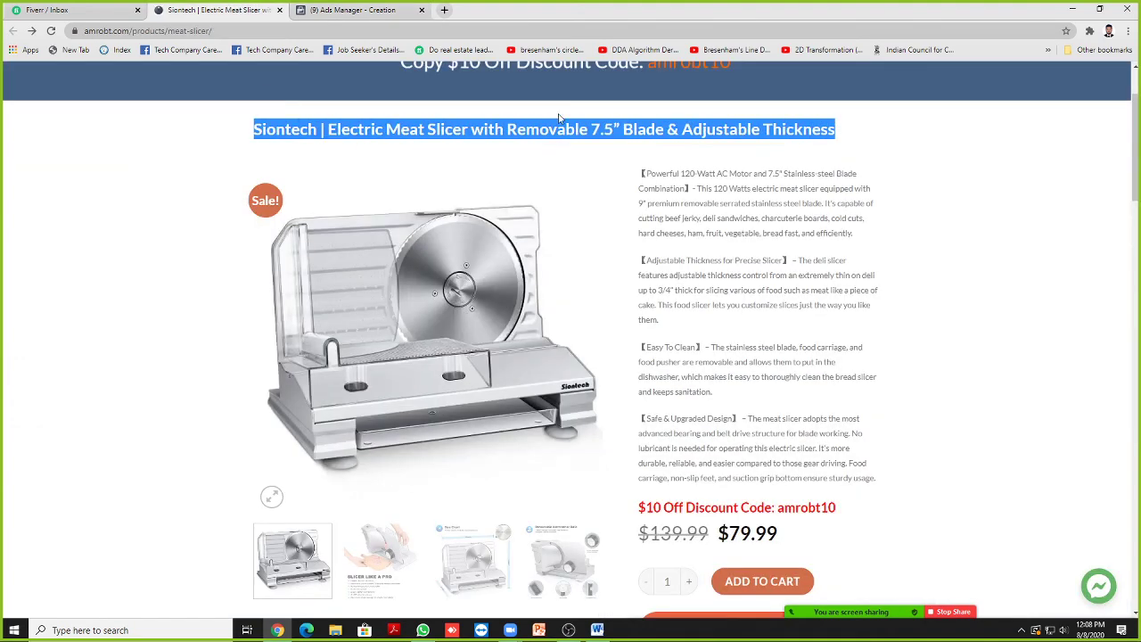
{"action": "left_click", "coordinate": [339, 8]}
{"action": "key", "text": "Return"}
{"action": "key", "text": "Return"}
{"action": "key", "text": "ctrl+v"}
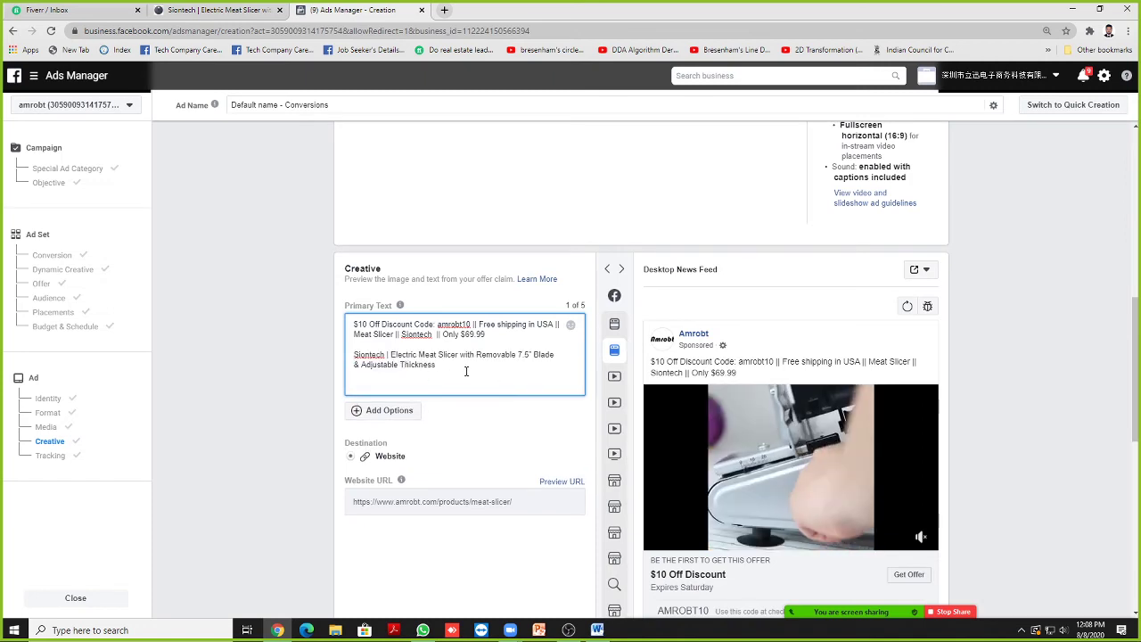
Step: Start a new primary text paragraph with "Purchase link :" and copy the product page's URL
{"action": "key", "text": "Return"}
{"action": "key", "text": "Return"}
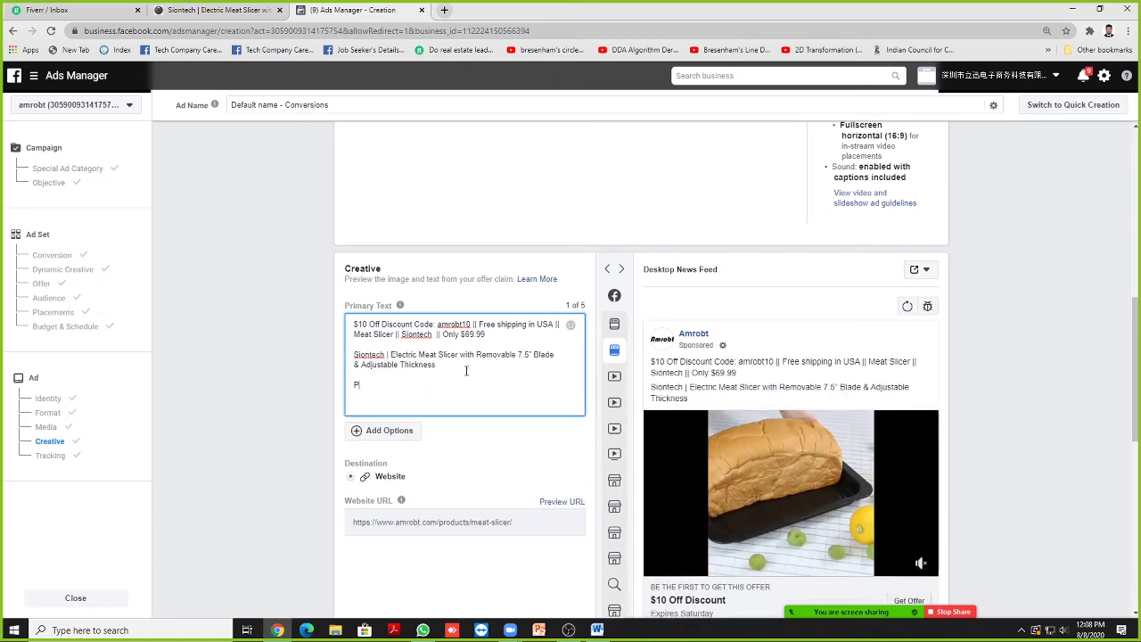
{"action": "type", "text": "Purchase link :"}
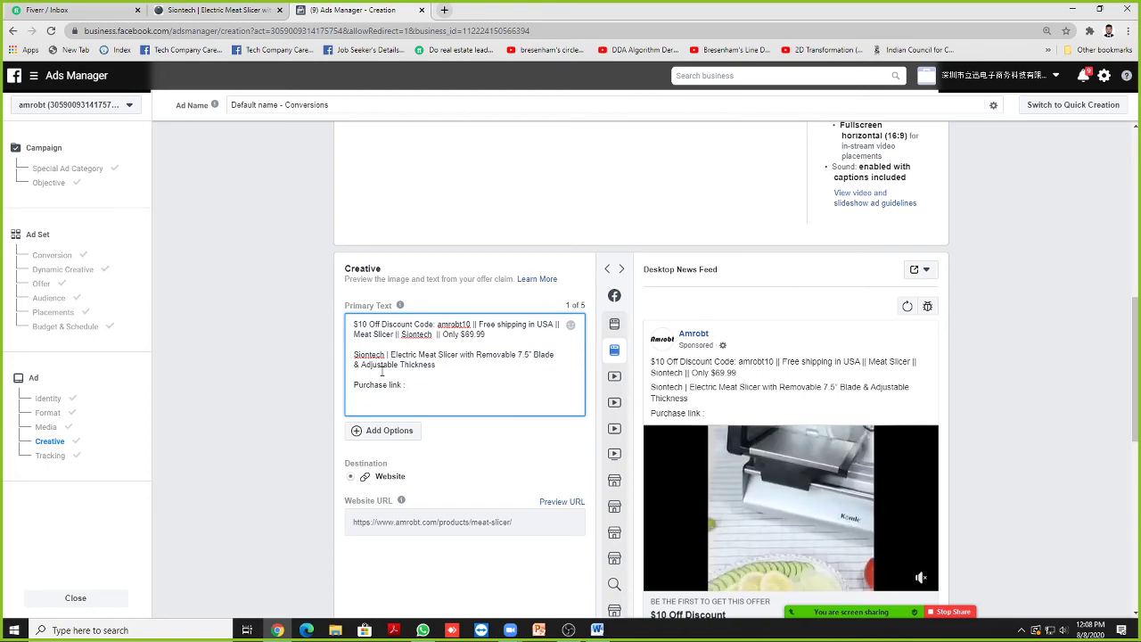
{"action": "left_click", "coordinate": [214, 10]}
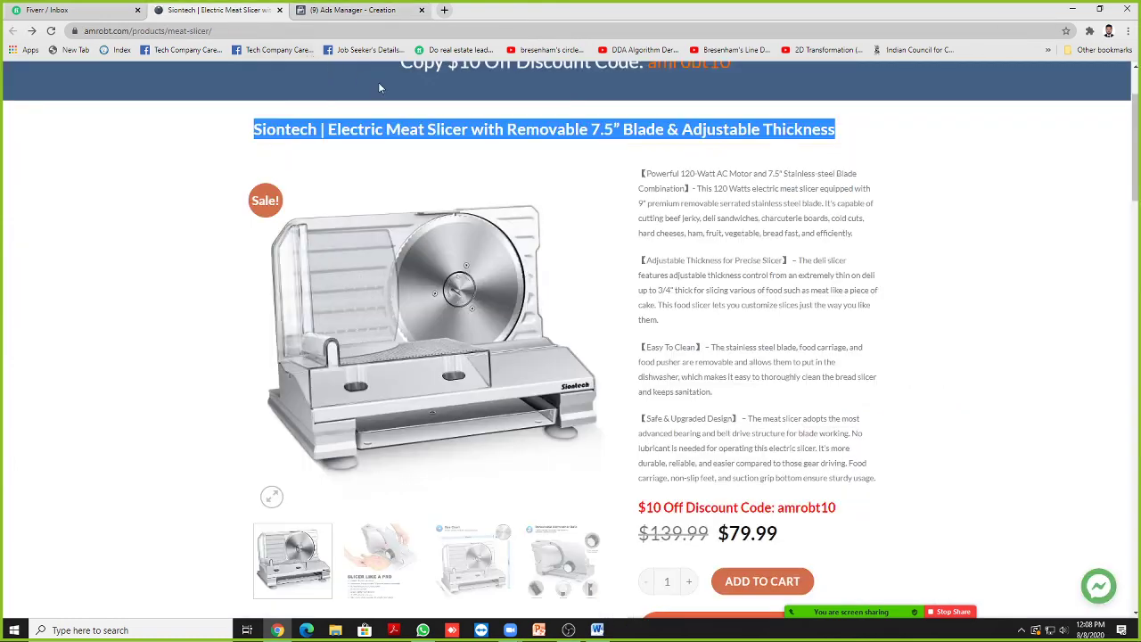
{"action": "left_click", "coordinate": [422, 30]}
{"action": "key", "text": "ctrl+c"}
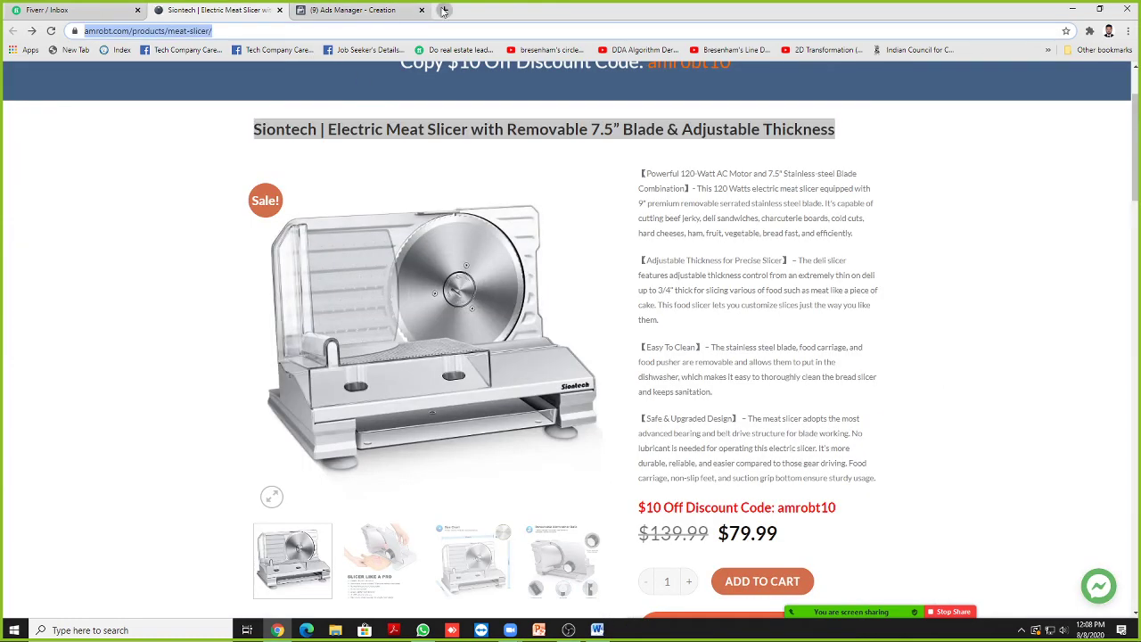
{"action": "left_click", "coordinate": [444, 9]}
{"action": "type", "text": "bit"}
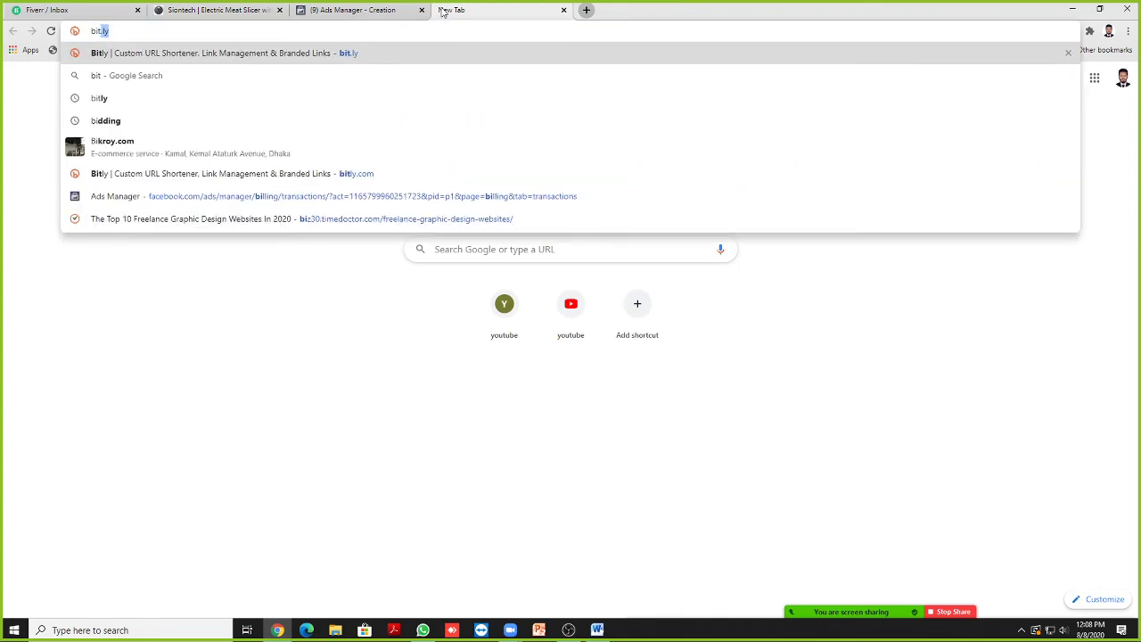
{"action": "key", "text": "Return"}
Step: Paste the product page URL after "Purchase link :" in the primary text and close the unused bit.ly page
{"action": "left_click", "coordinate": [405, 10]}
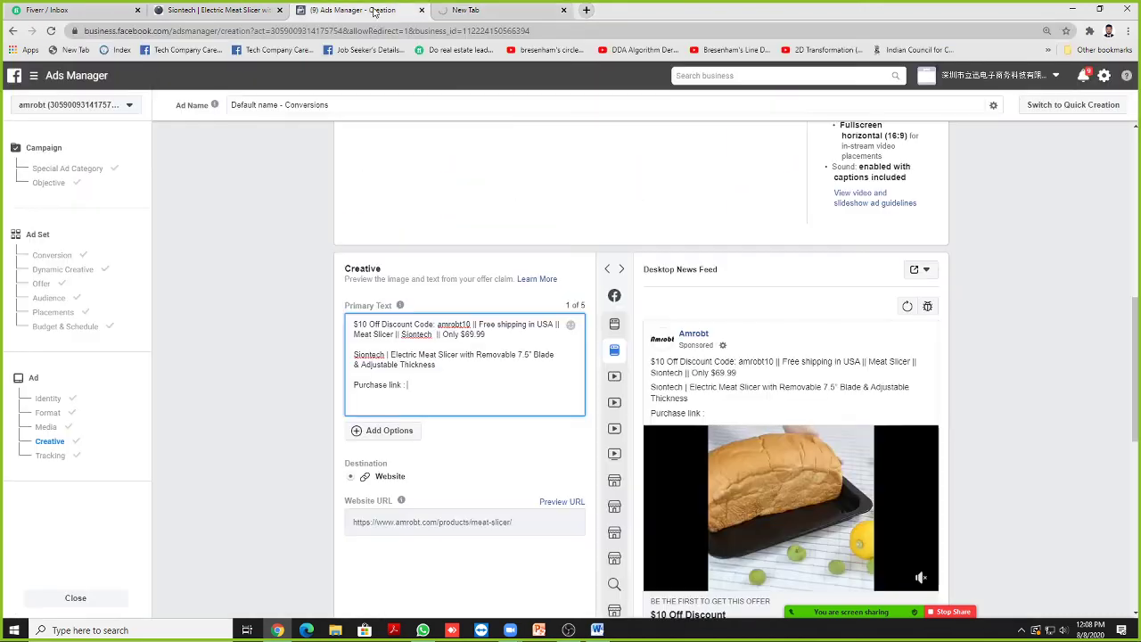
{"action": "key", "text": "ctrl+v"}
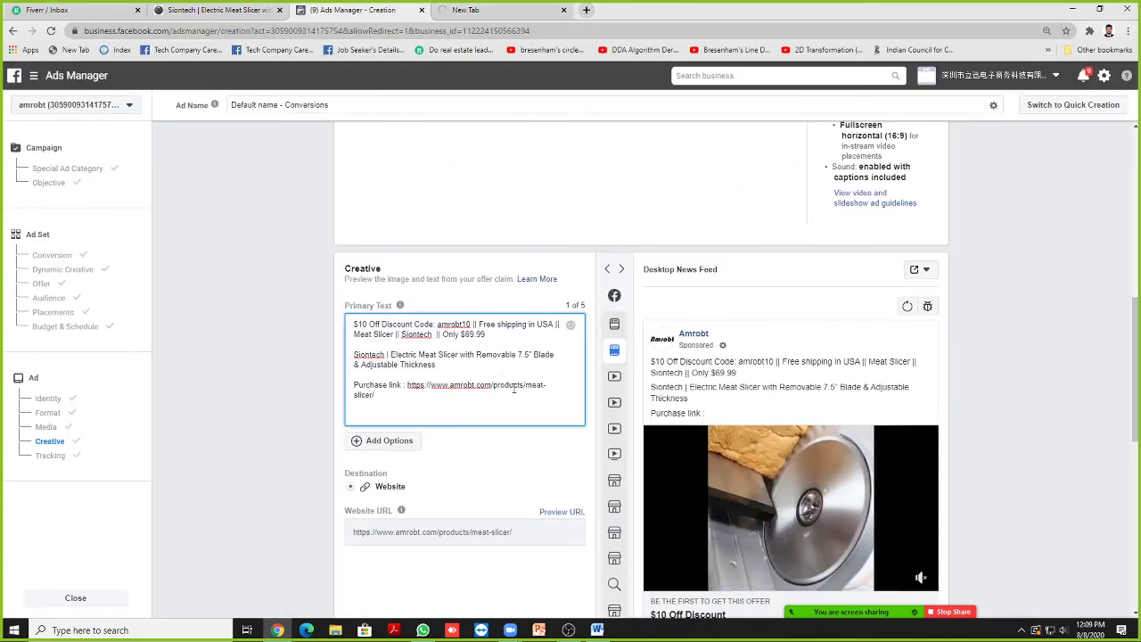
{"action": "left_click", "coordinate": [281, 392]}
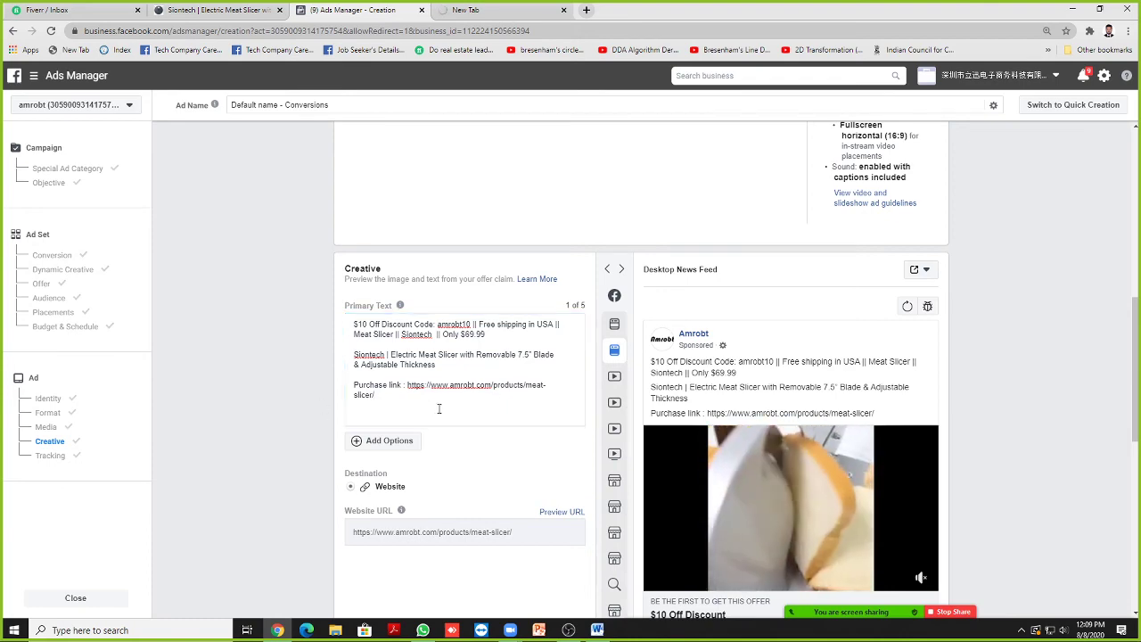
{"action": "left_click", "coordinate": [479, 8]}
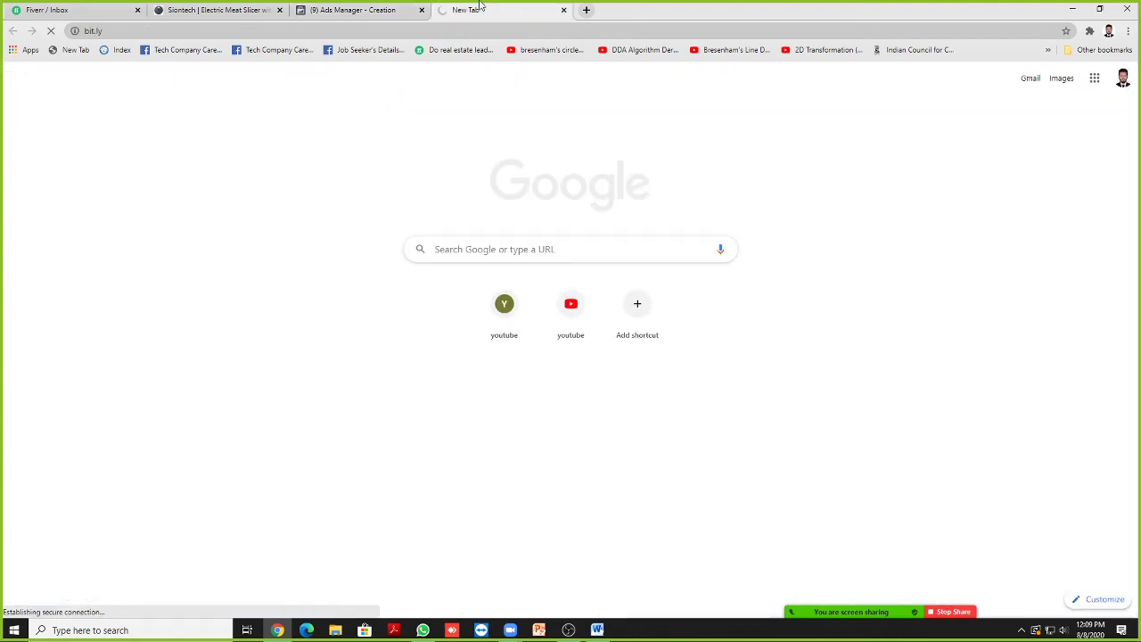
{"action": "left_click", "coordinate": [563, 9]}
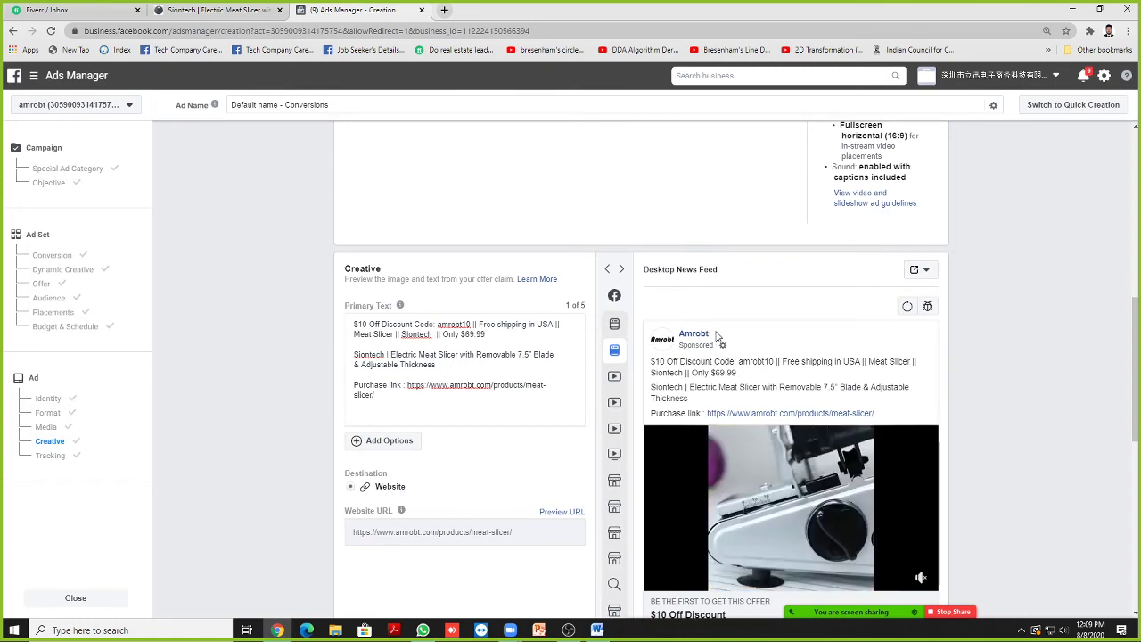
Step: Review the ad's Desktop News Feed preview, including the video playback and the offer details
{"action": "scroll", "coordinate": [624, 348], "scroll_direction": "up", "scroll_amount": 1}
{"action": "scroll", "coordinate": [695, 374], "scroll_direction": "down", "scroll_amount": 2}
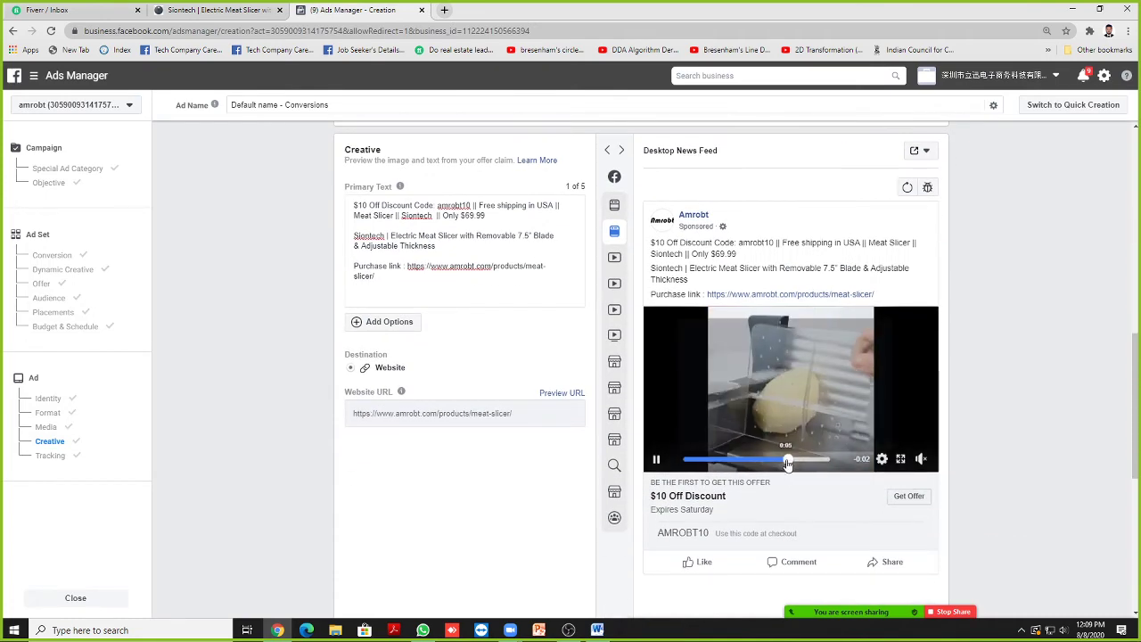
{"action": "left_click_drag", "start_coordinate": [700, 460], "coordinate": [686, 461]}
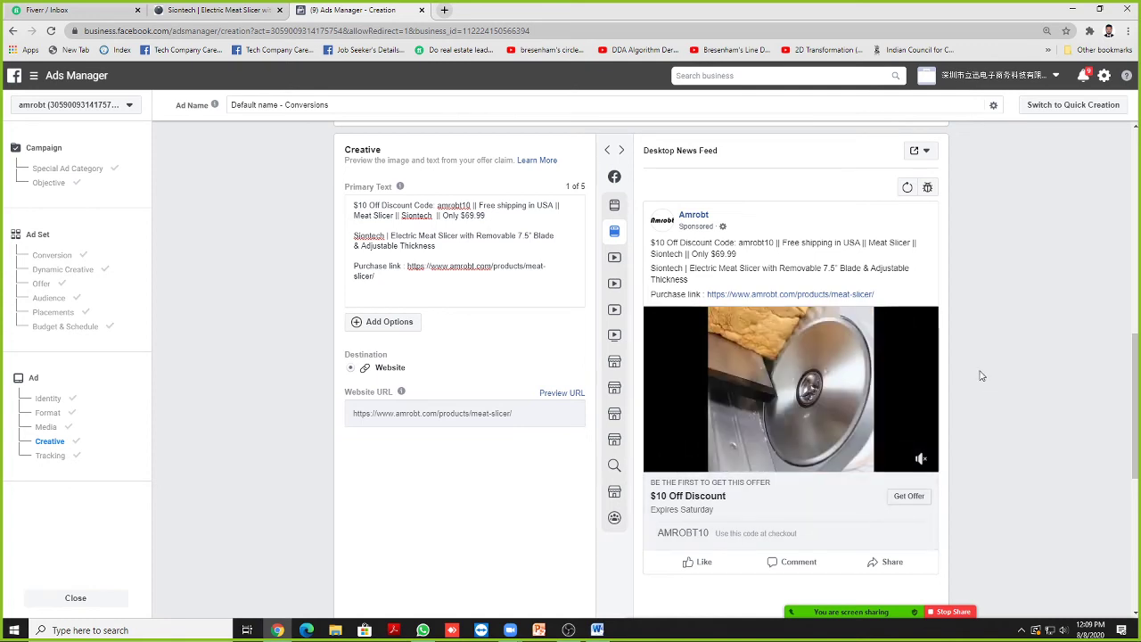
{"action": "scroll", "coordinate": [979, 376], "scroll_direction": "down", "scroll_amount": 1}
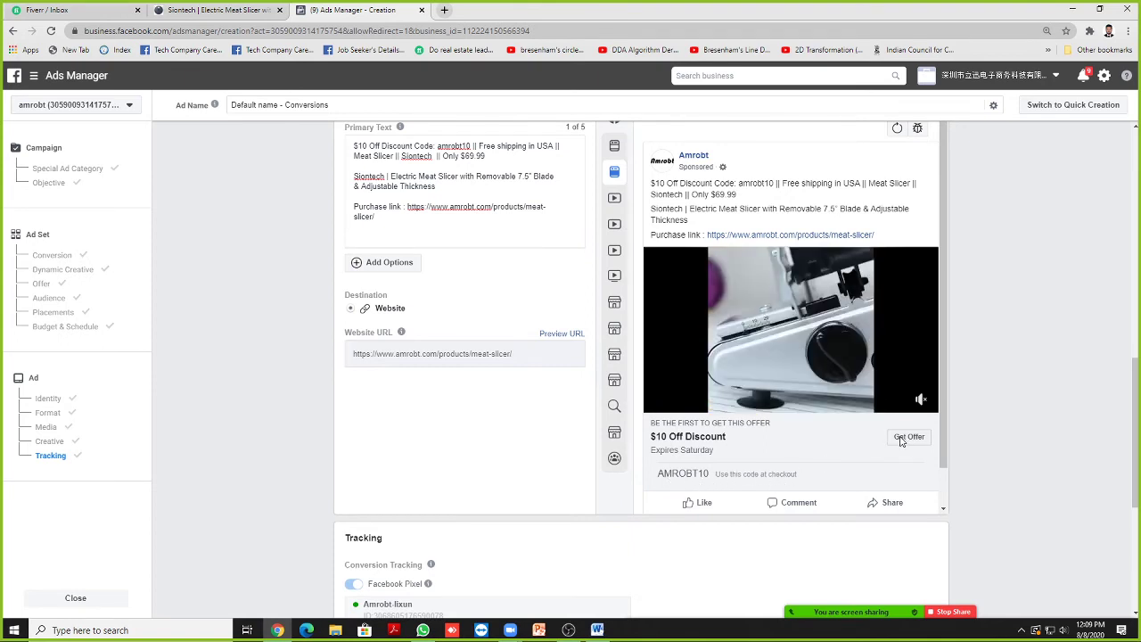
{"action": "scroll", "coordinate": [666, 446], "scroll_direction": "up", "scroll_amount": 2}
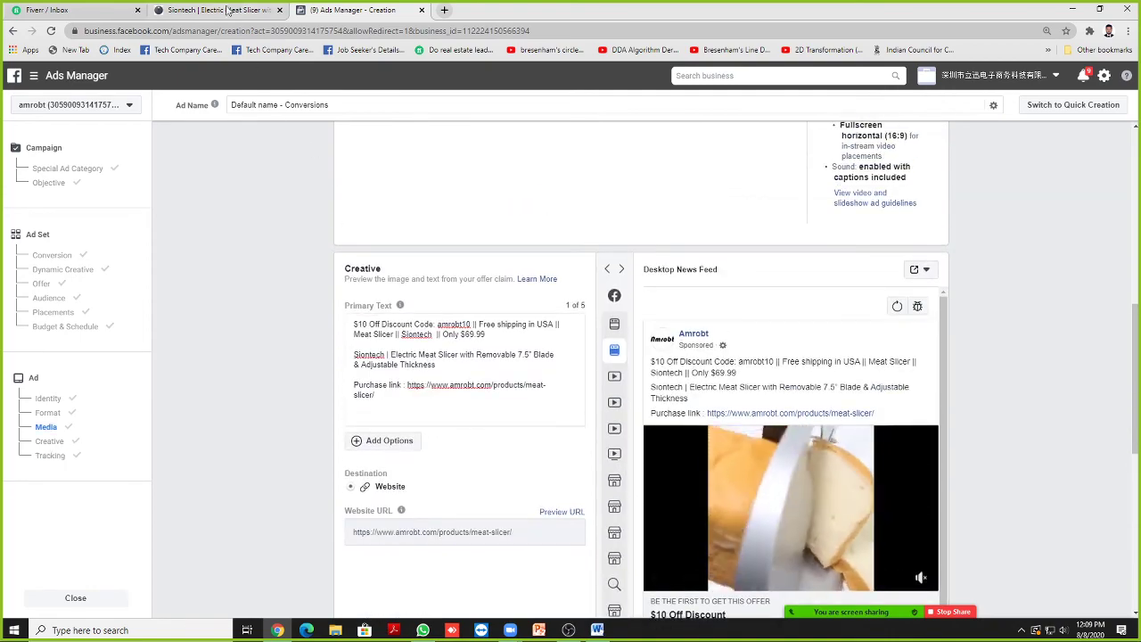
Step: Copy the "30 Days Money Back Guarantee" and "1 year Warranty" lines from the product page
{"action": "key", "text": "ctrl+shift+Tab"}
{"action": "scroll", "coordinate": [860, 401], "scroll_direction": "down", "scroll_amount": 3}
{"action": "scroll", "coordinate": [820, 392], "scroll_direction": "up", "scroll_amount": 3}
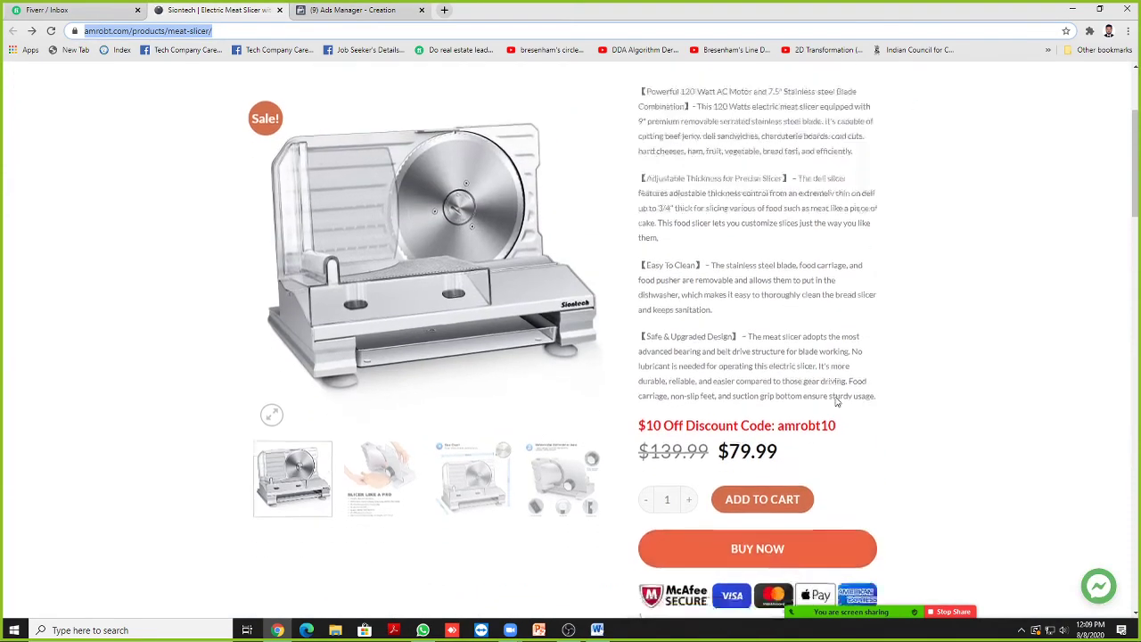
{"action": "scroll", "coordinate": [705, 436], "scroll_direction": "down", "scroll_amount": 2}
{"action": "scroll", "coordinate": [727, 441], "scroll_direction": "down", "scroll_amount": 2}
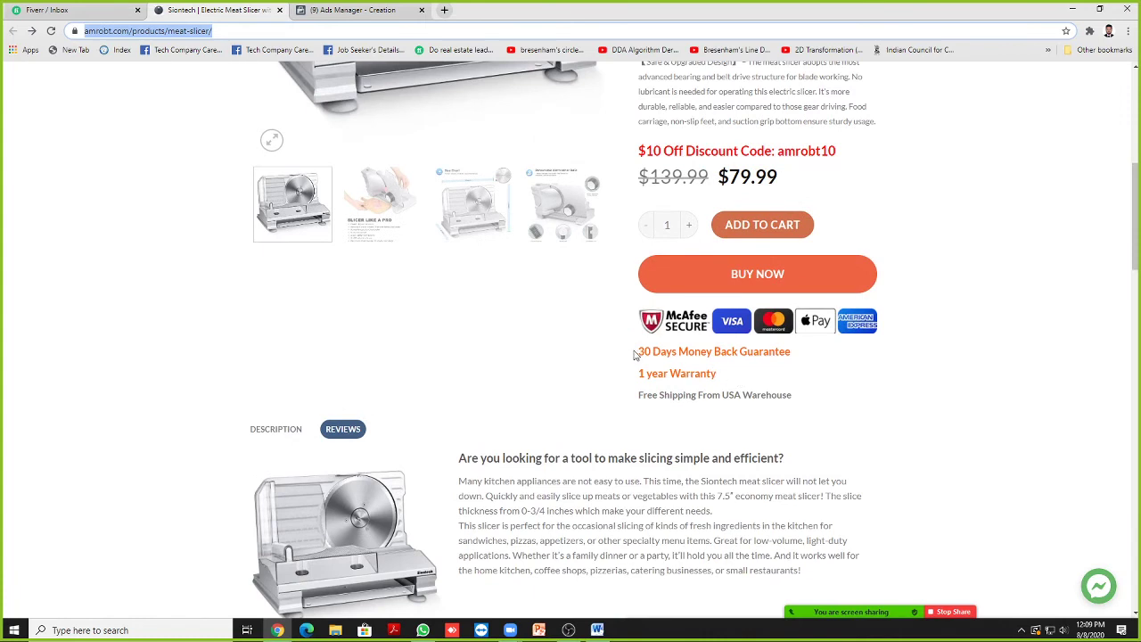
{"action": "left_click_drag", "start_coordinate": [638, 349], "coordinate": [726, 374]}
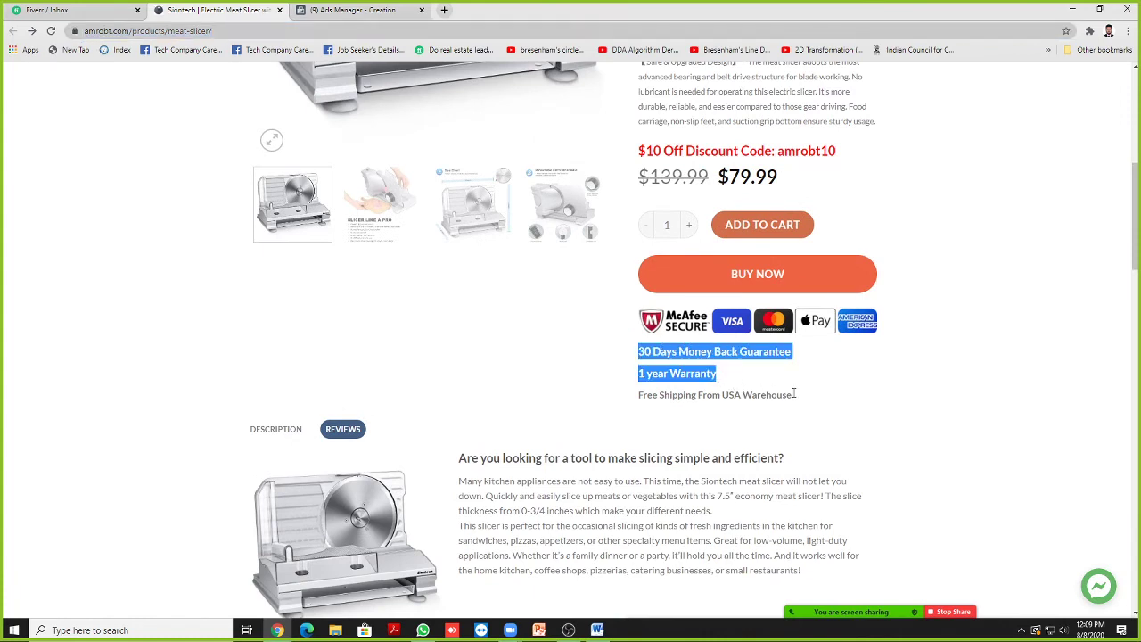
{"action": "left_click_drag", "start_coordinate": [798, 396], "coordinate": [776, 372]}
{"action": "key", "text": "ctrl+c"}
Step: Append "||" and the copied money-back guarantee and warranty lines after "Only $69.99" in the primary text
{"action": "left_click", "coordinate": [352, 10]}
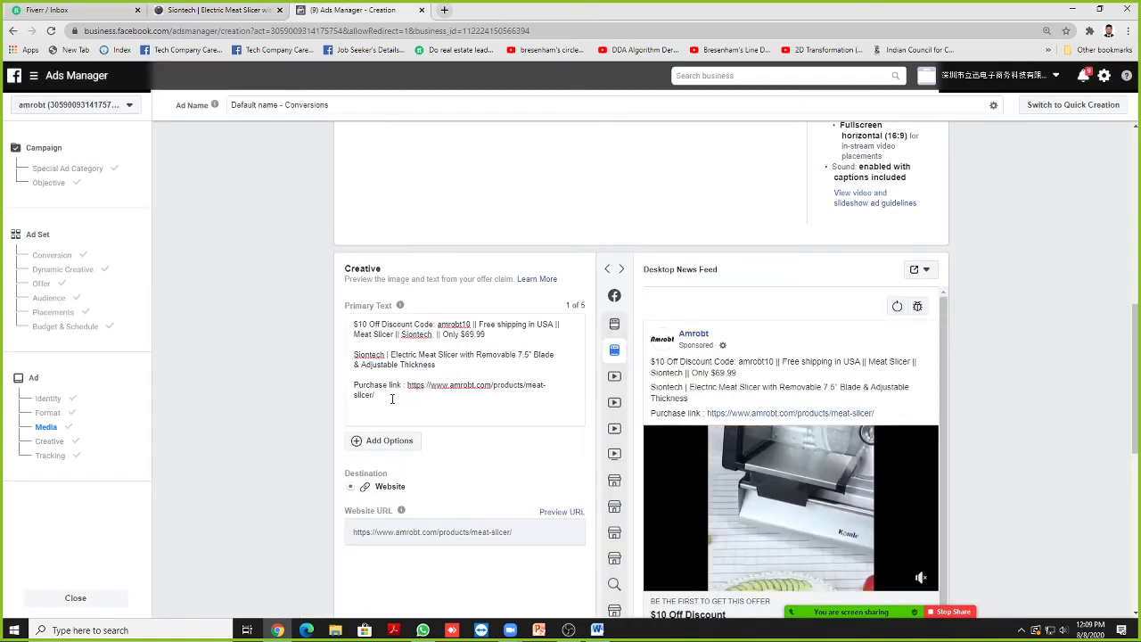
{"action": "left_click", "coordinate": [489, 336]}
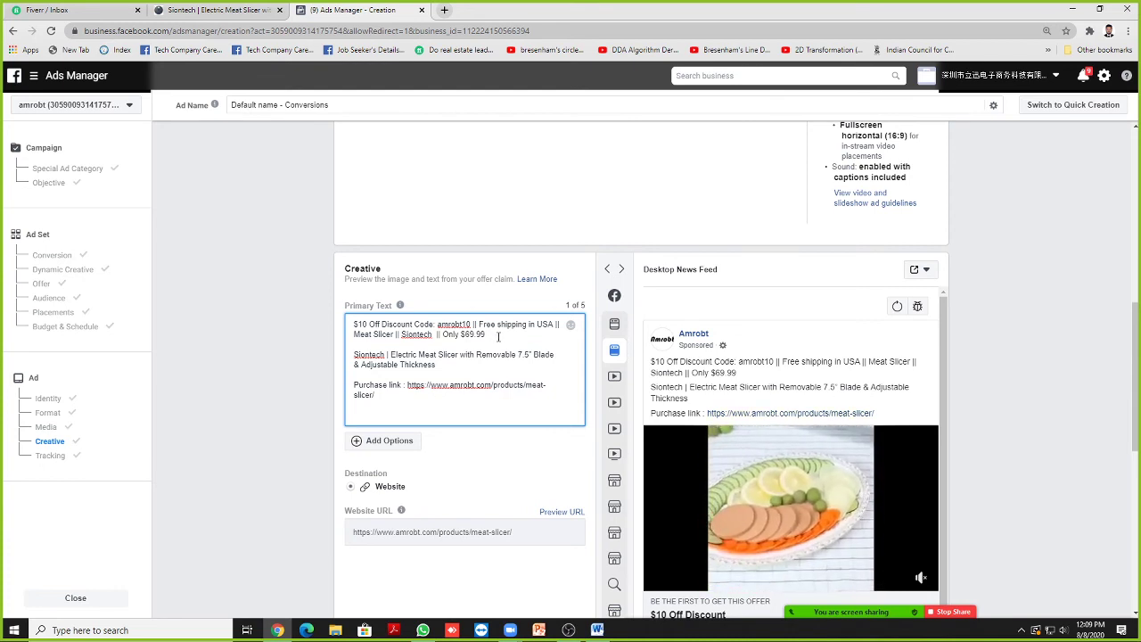
{"action": "type", "text": "||"}
{"action": "key", "text": "ctrl+v"}
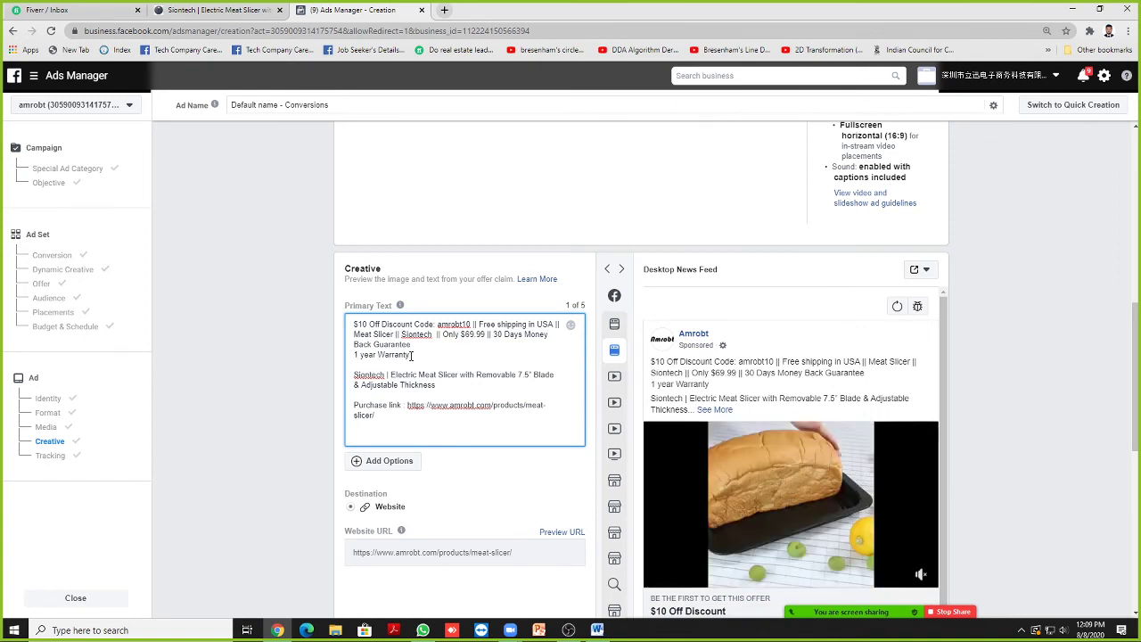
Step: Move "1 year Warranty" up beside "30 Days Money Back Guarantee" in the primary text, separated by "||"
{"action": "left_click_drag", "start_coordinate": [412, 355], "coordinate": [354, 354]}
{"action": "key", "text": "BackSpace"}
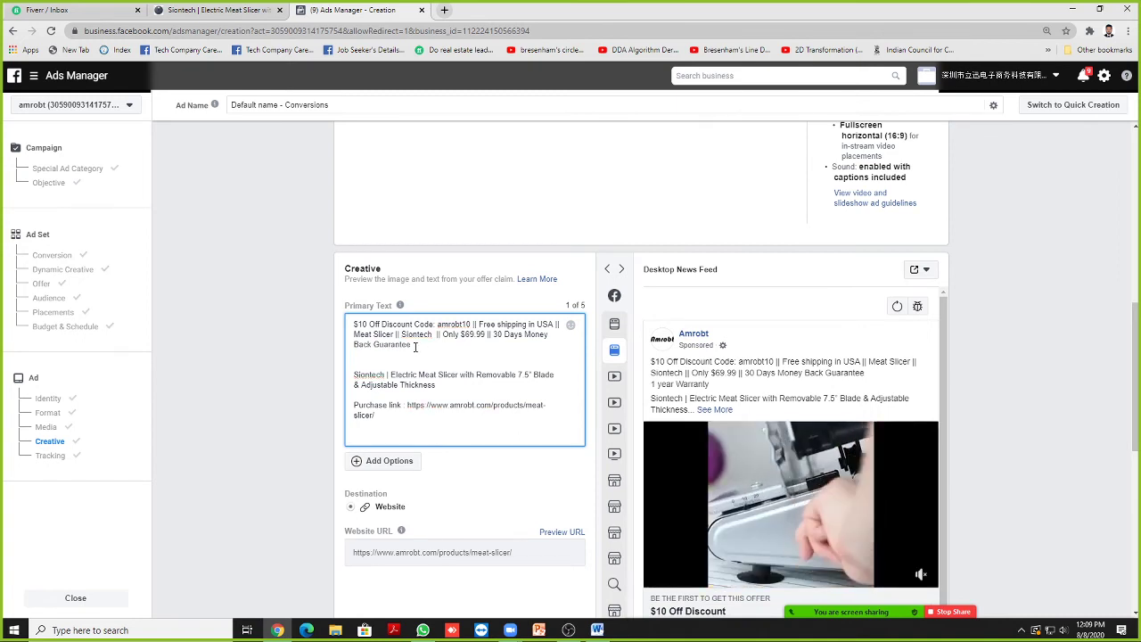
{"action": "left_click", "coordinate": [415, 348]}
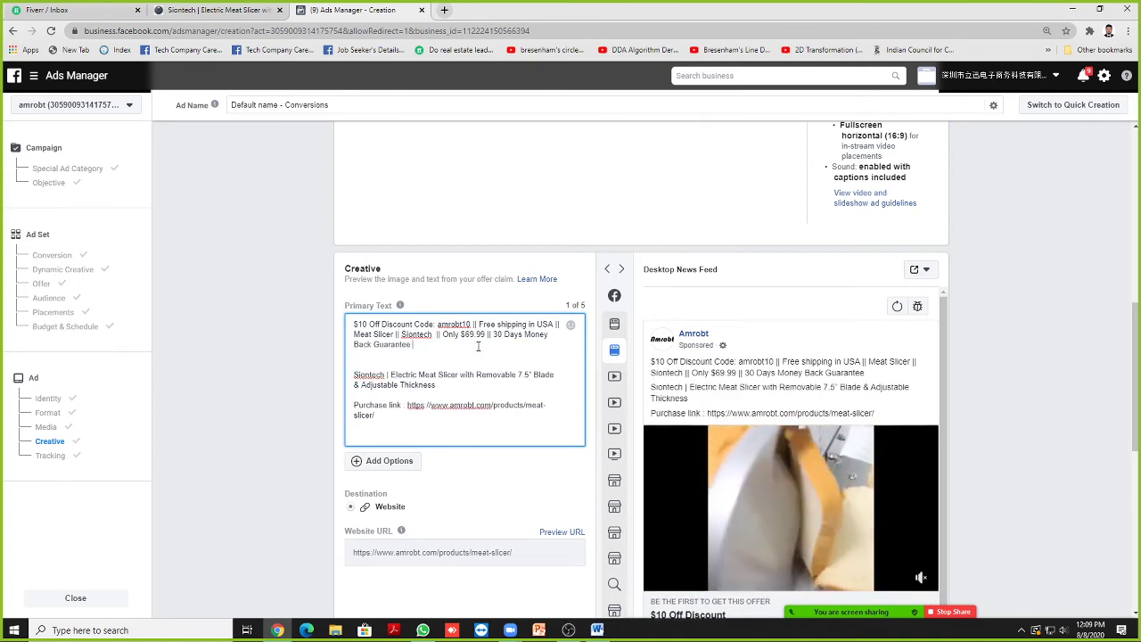
{"action": "type", "text": "|| 1 year Warranty"}
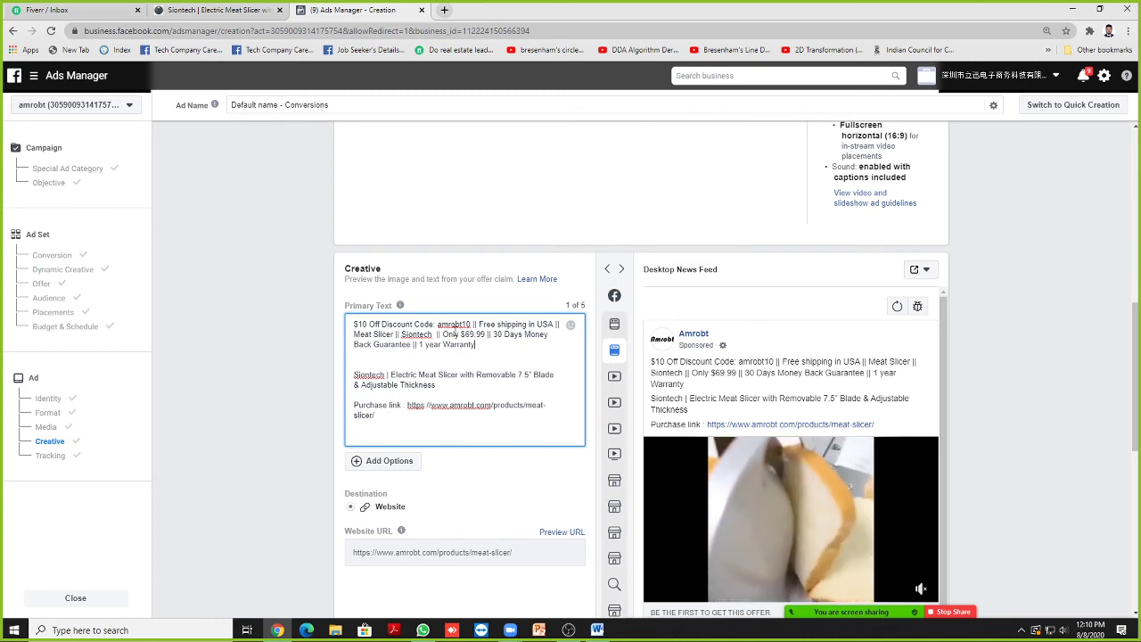
Step: Enclose the discount code amrobt10 in double quotes and remove the space before it in the primary text
{"action": "type", "text": "\""}
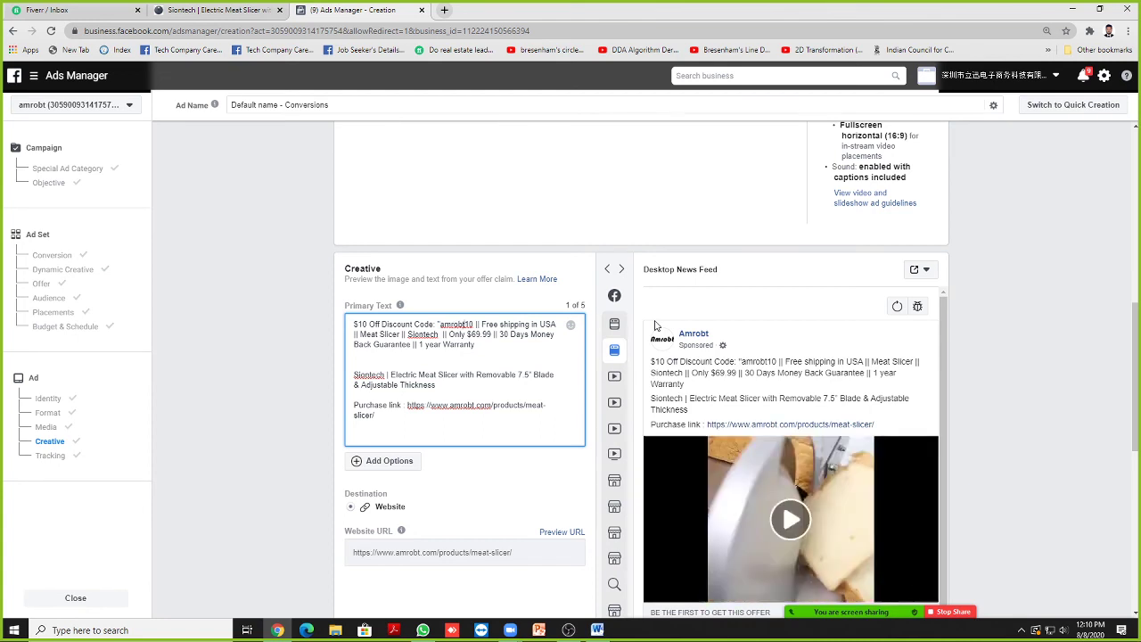
{"action": "type", "text": "\""}
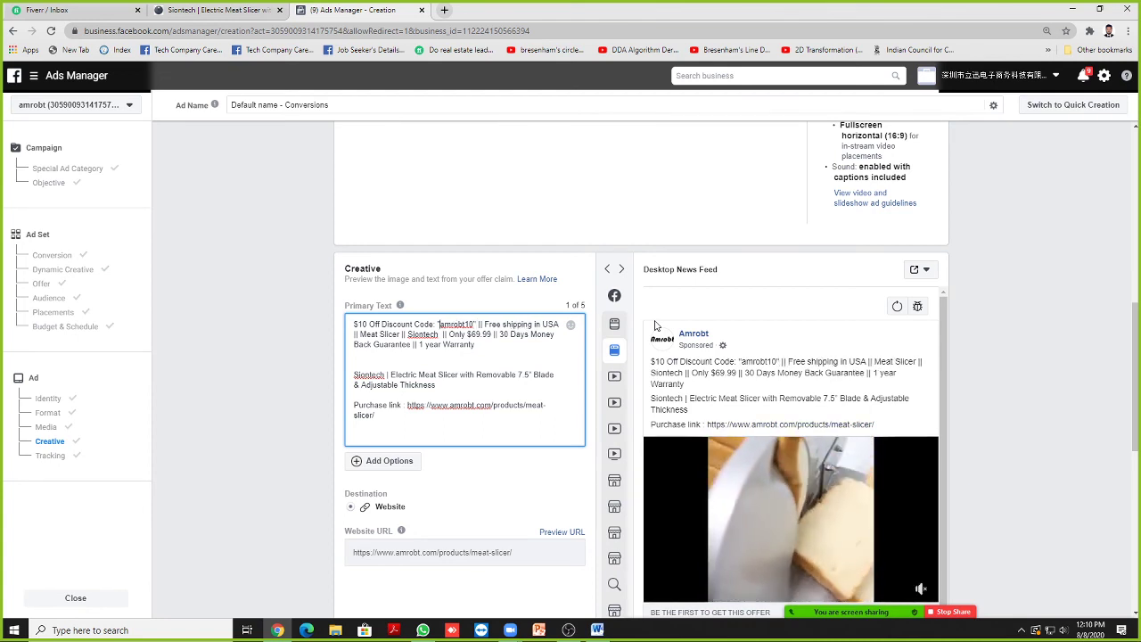
{"action": "key", "text": "Left"}
{"action": "key", "text": "Left"}
{"action": "key", "text": "BackSpace"}
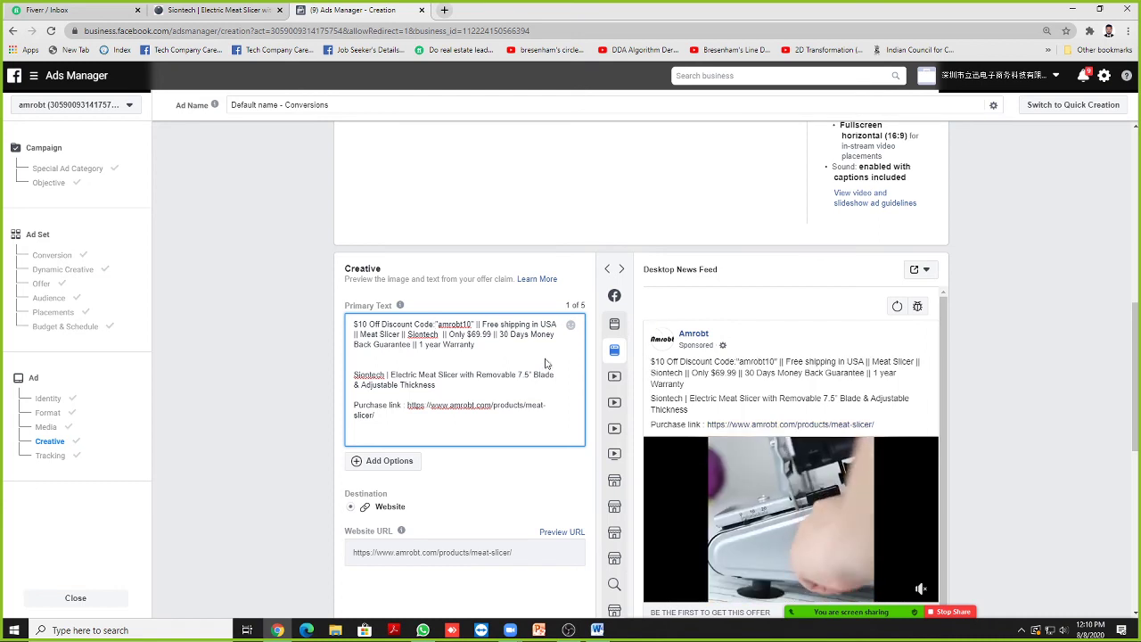
Step: Remove the extra blank line above the "Siontech | Electric Meat Slicer" line in the primary text
{"action": "scroll", "coordinate": [456, 345], "scroll_direction": "down", "scroll_amount": 1}
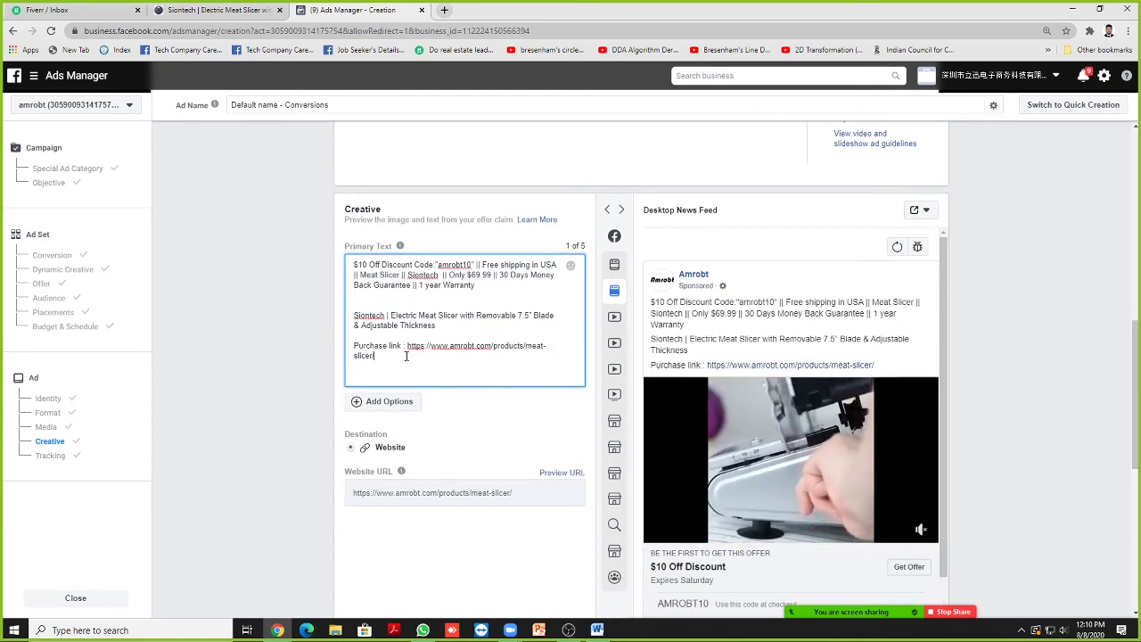
{"action": "key", "text": "BackSpace"}
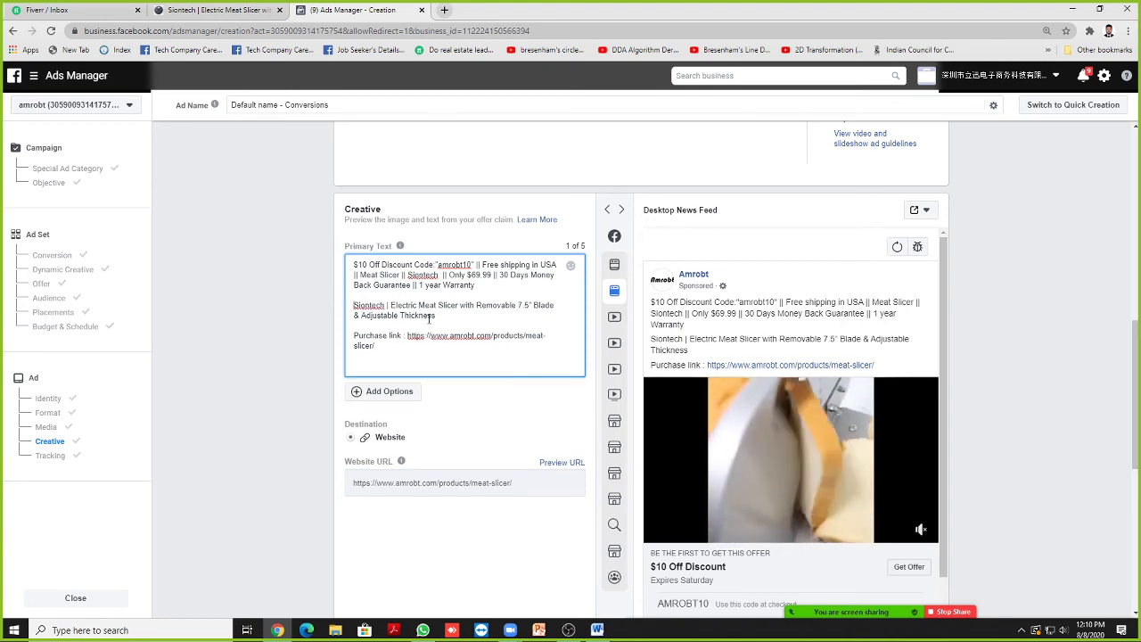
{"action": "left_click", "coordinate": [277, 339]}
Step: Review the ad's conversion tracking pixel, format, media and creative sections
{"action": "scroll", "coordinate": [277, 343], "scroll_direction": "down", "scroll_amount": 2}
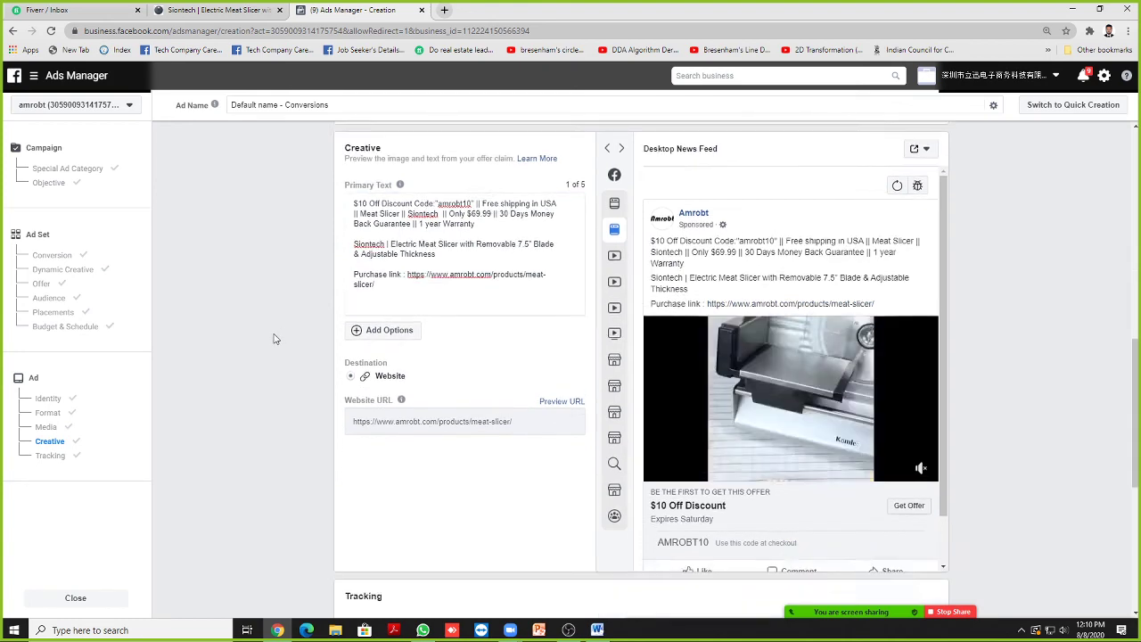
{"action": "scroll", "coordinate": [277, 345], "scroll_direction": "down", "scroll_amount": 4}
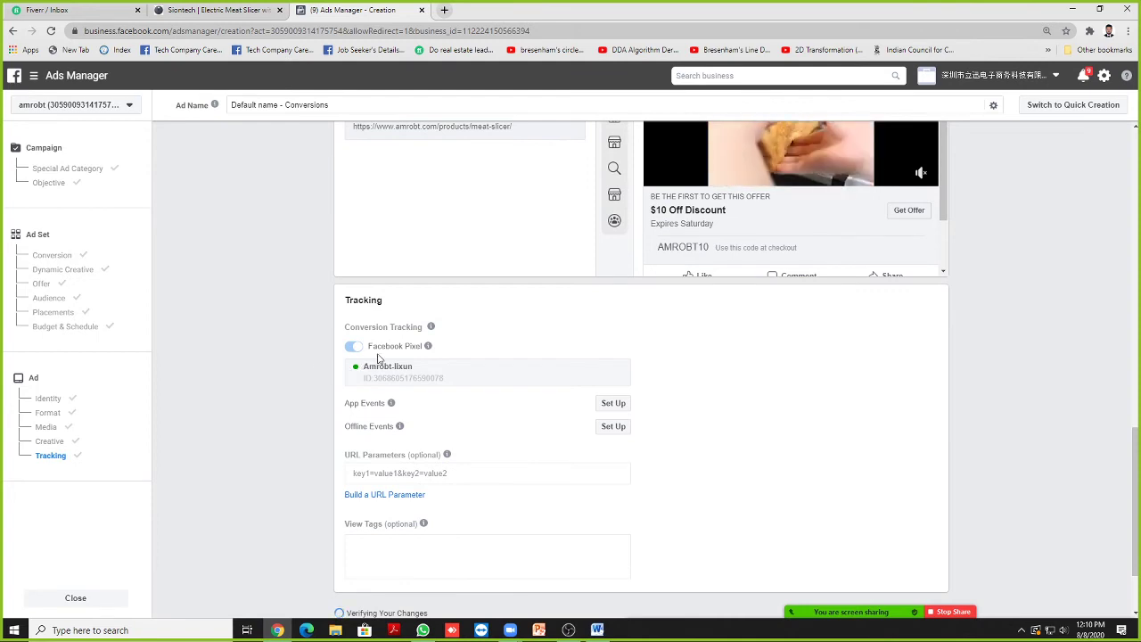
{"action": "left_click_drag", "start_coordinate": [361, 367], "coordinate": [430, 378]}
{"action": "left_click", "coordinate": [357, 372]}
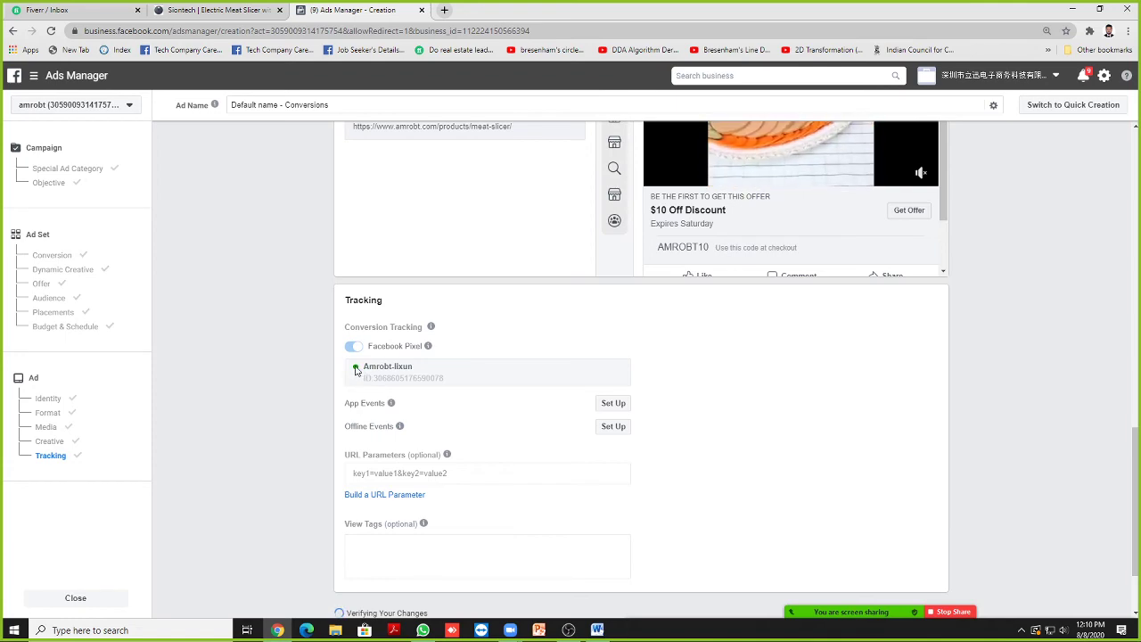
{"action": "scroll", "coordinate": [339, 387], "scroll_direction": "up", "scroll_amount": 3}
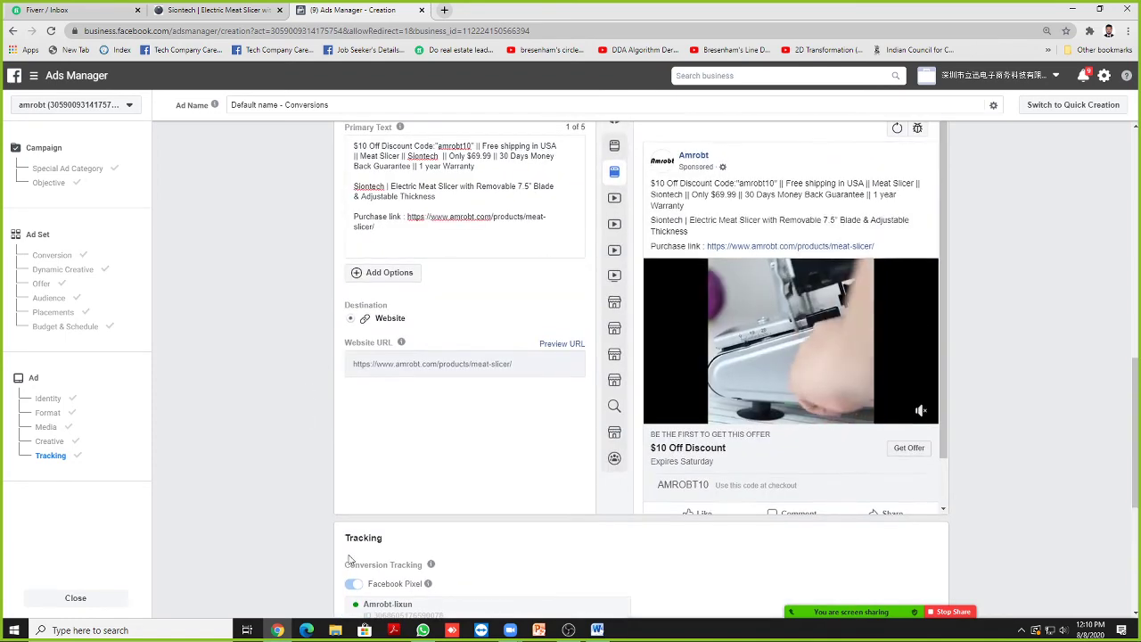
{"action": "scroll", "coordinate": [339, 387], "scroll_direction": "down", "scroll_amount": 2}
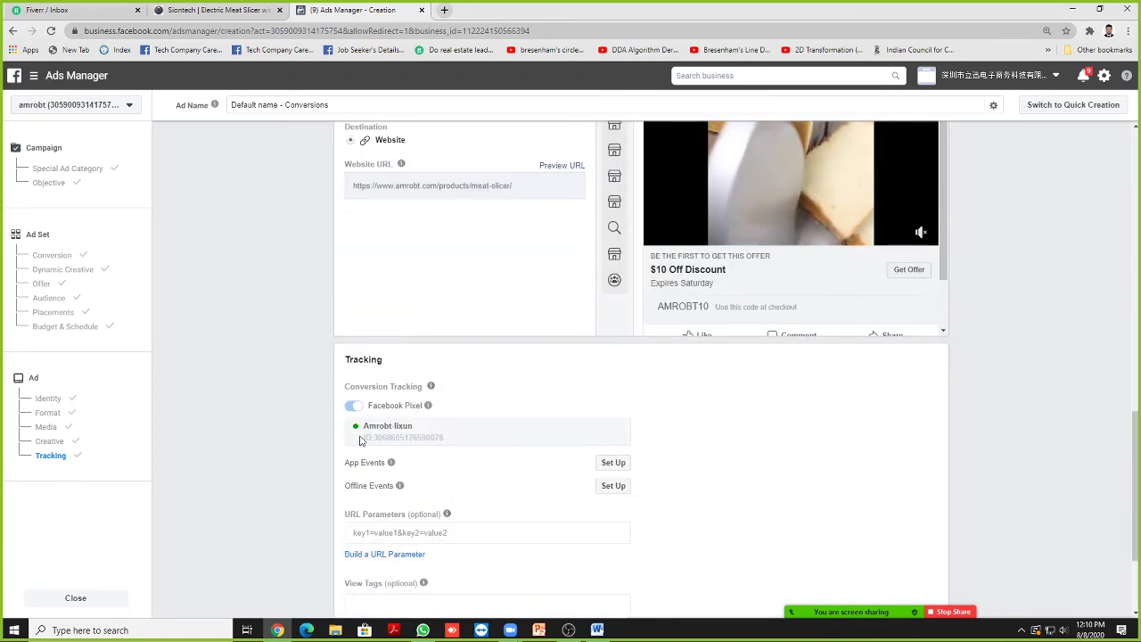
{"action": "scroll", "coordinate": [330, 458], "scroll_direction": "up", "scroll_amount": 15}
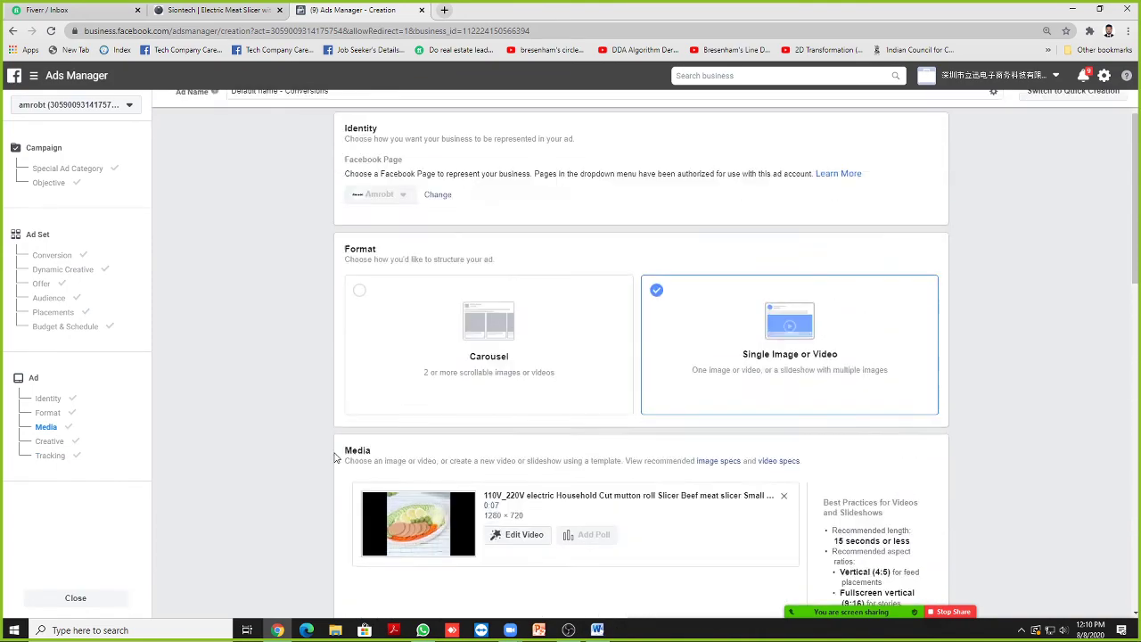
{"action": "scroll", "coordinate": [334, 457], "scroll_direction": "down", "scroll_amount": 10}
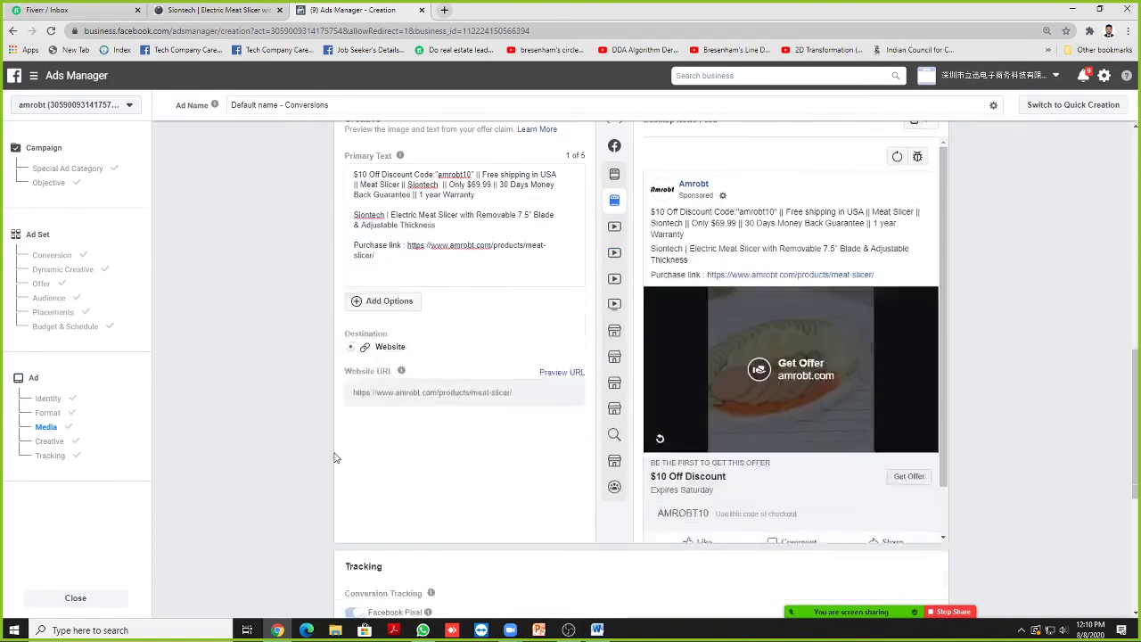
{"action": "scroll", "coordinate": [334, 457], "scroll_direction": "up", "scroll_amount": 1}
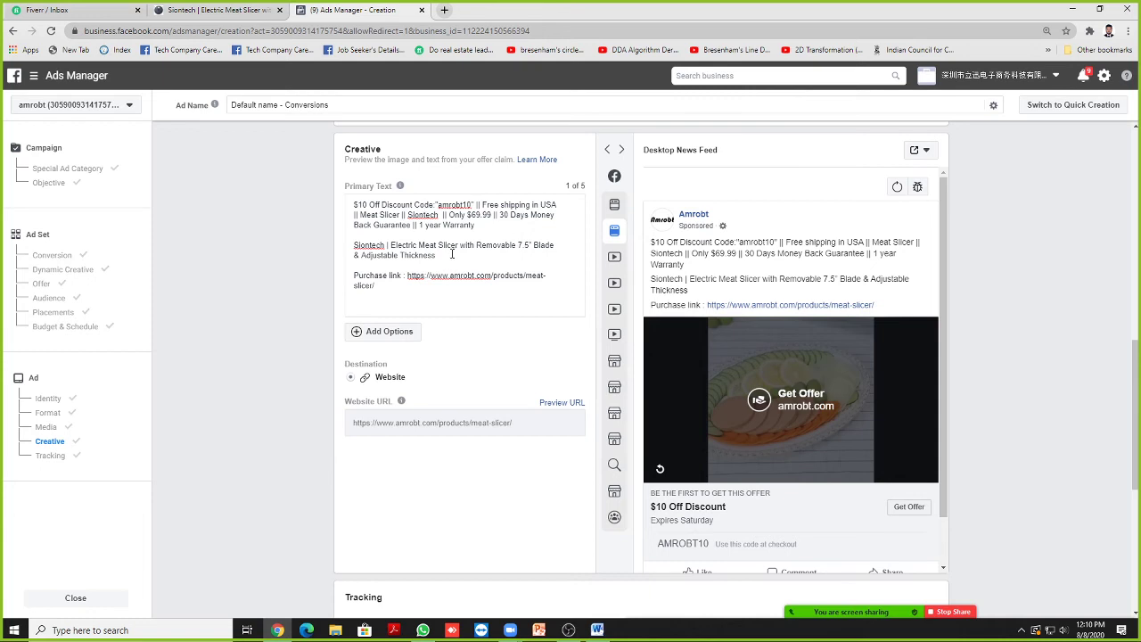
{"action": "scroll", "coordinate": [455, 254], "scroll_direction": "down", "scroll_amount": 1}
{"action": "scroll", "coordinate": [437, 296], "scroll_direction": "up", "scroll_amount": 1}
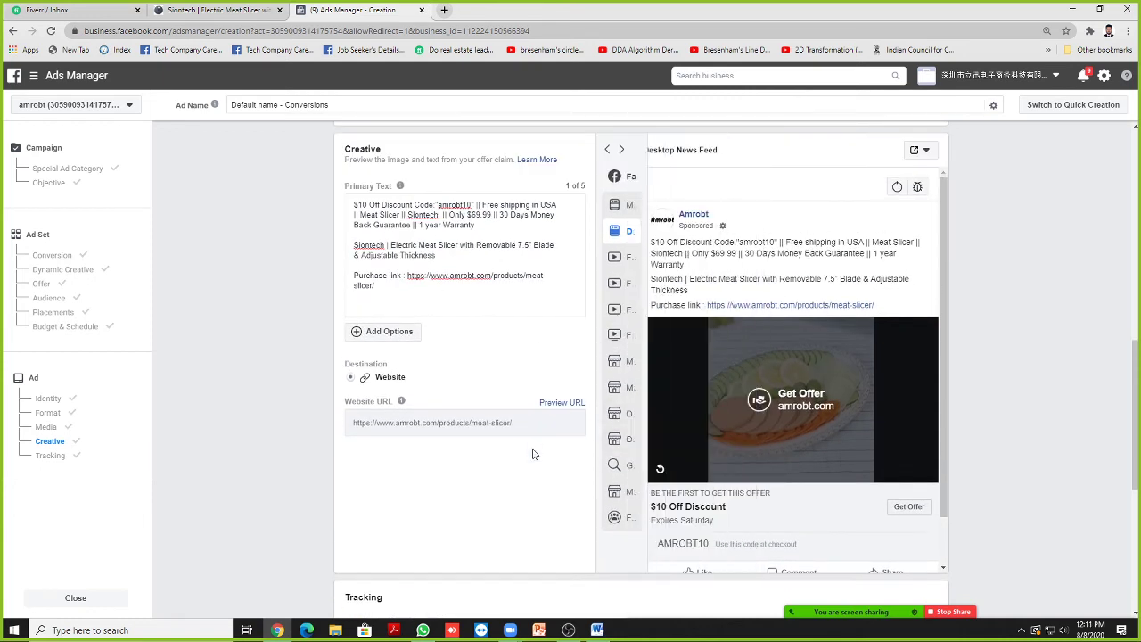
Step: Preview the ad in the video feed, Marketplace, search and Mobile News Feed placements, and return to the Desktop News Feed preview
{"action": "left_click", "coordinate": [614, 258]}
{"action": "left_click", "coordinate": [617, 335]}
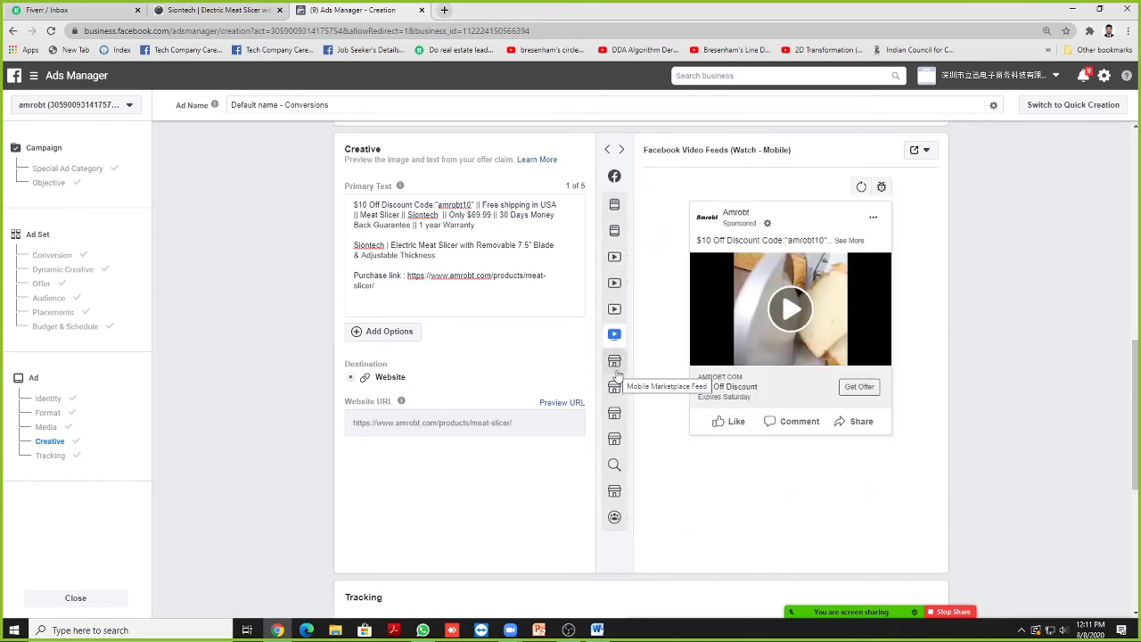
{"action": "left_click", "coordinate": [614, 360]}
{"action": "left_click", "coordinate": [614, 437]}
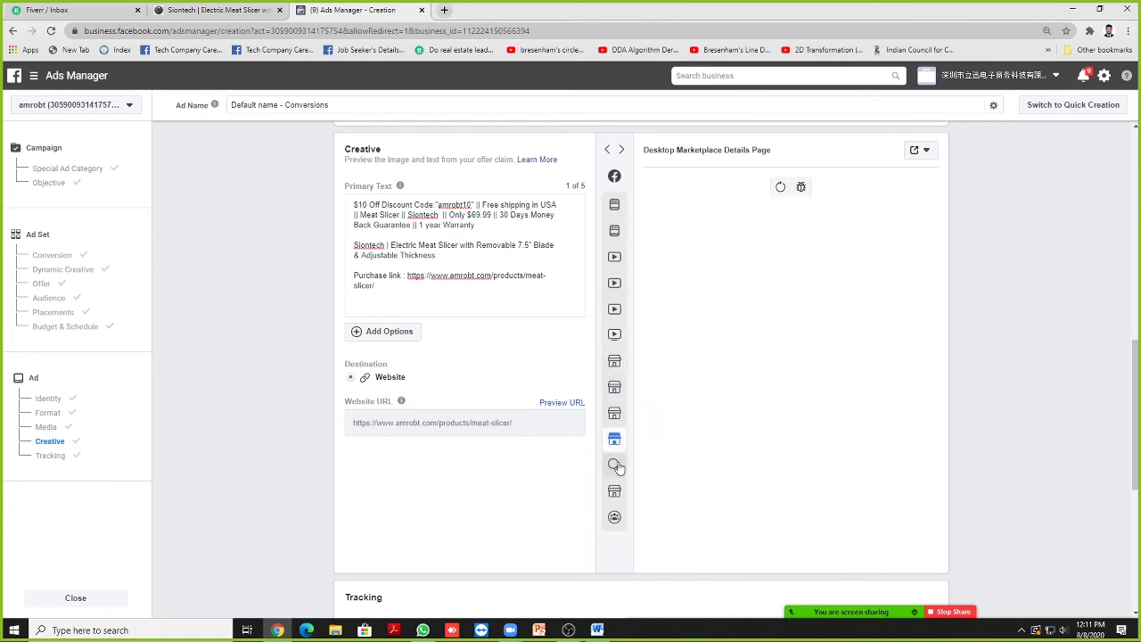
{"action": "left_click", "coordinate": [614, 464]}
{"action": "left_click", "coordinate": [620, 204]}
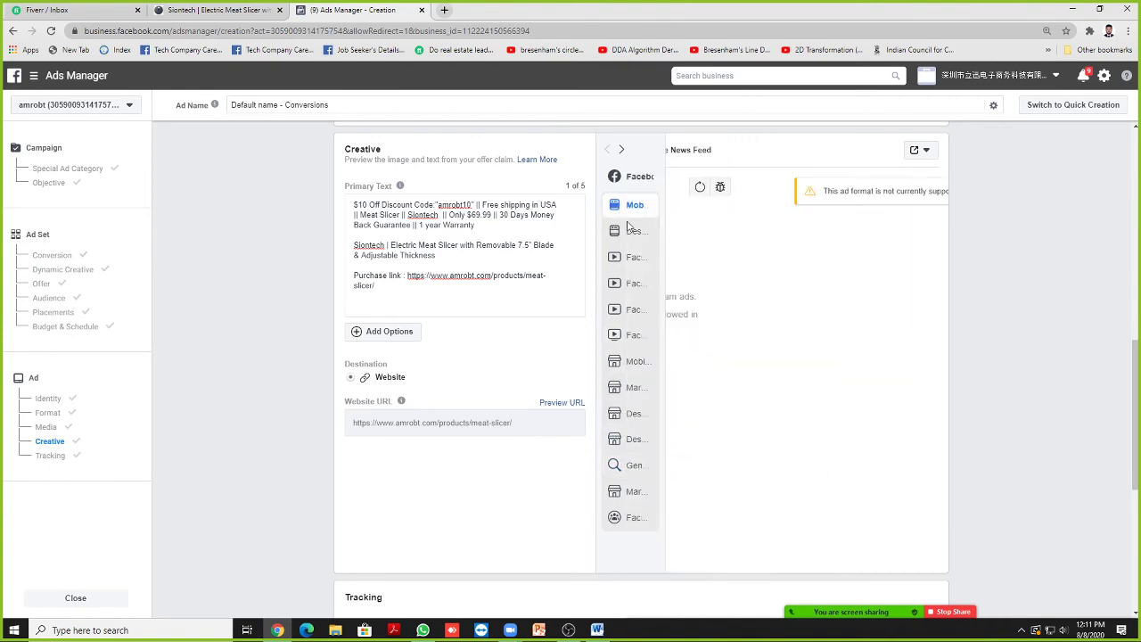
{"action": "left_click", "coordinate": [620, 230]}
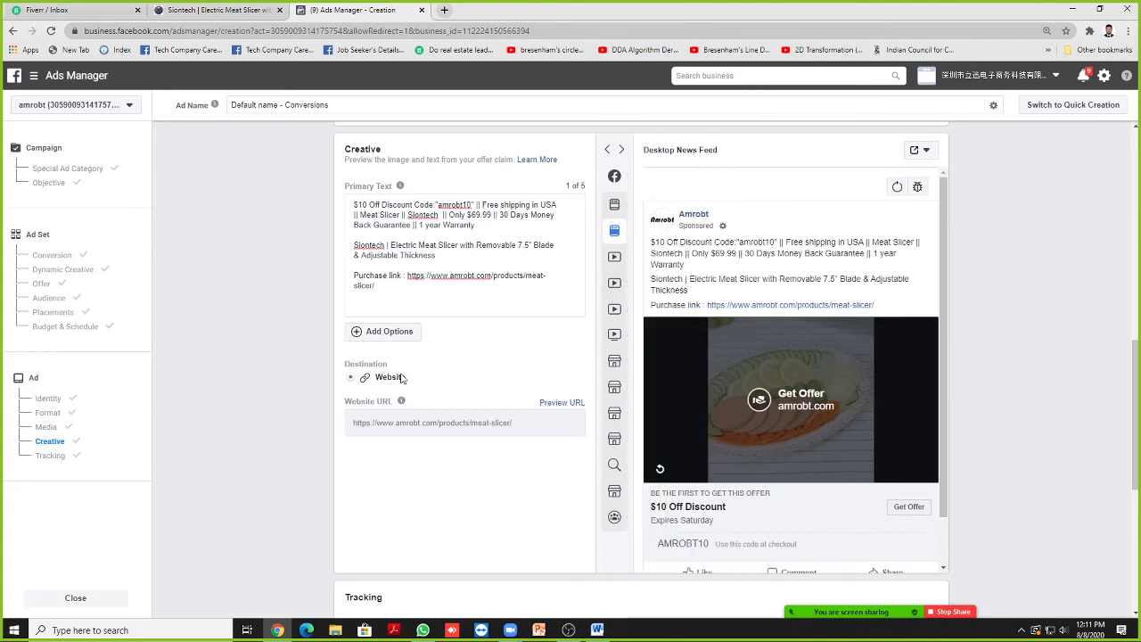
{"action": "scroll", "coordinate": [740, 529], "scroll_direction": "down", "scroll_amount": 2}
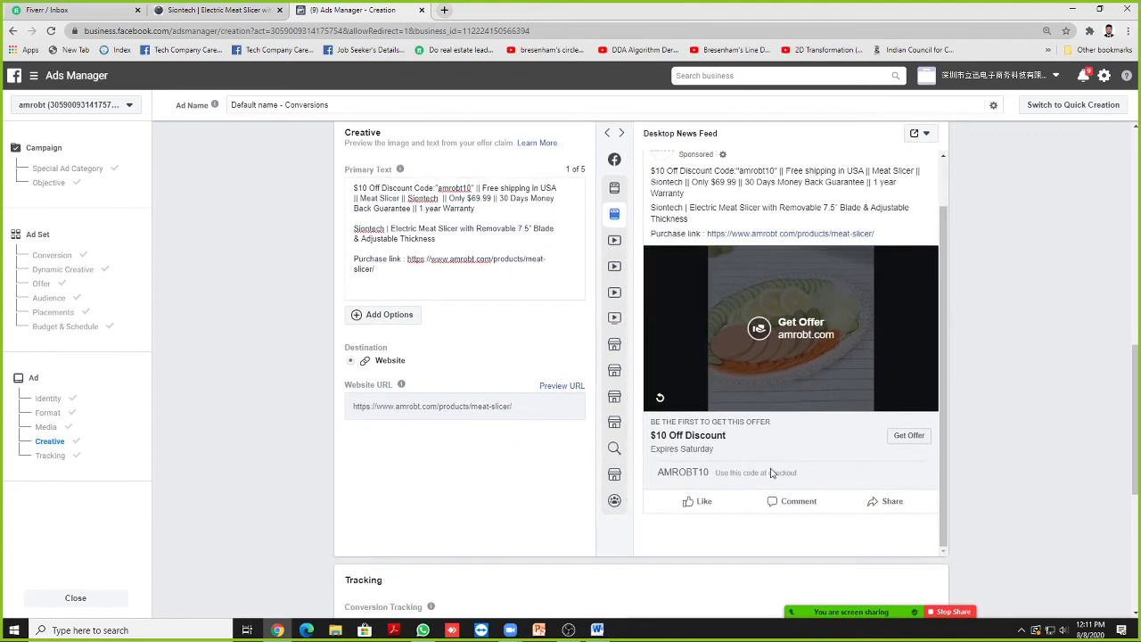
{"action": "scroll", "coordinate": [230, 438], "scroll_direction": "up", "scroll_amount": 1}
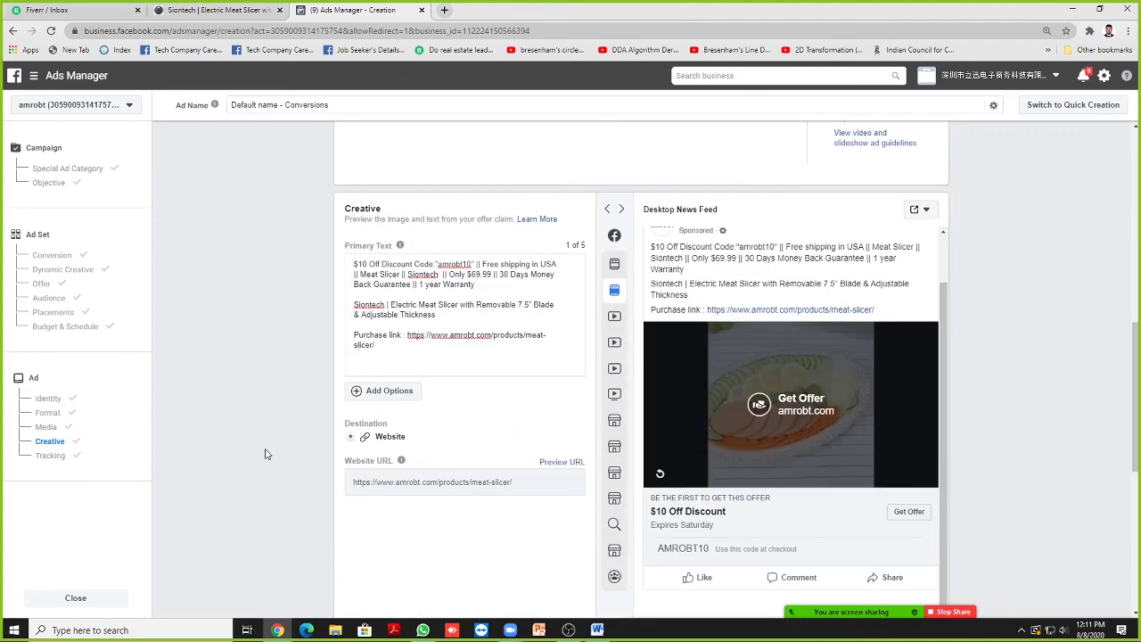
Step: Capture the Ads Manager page showing the Creative section and the ad preview with Snipping Tool
{"action": "key", "text": "super"}
{"action": "type", "text": "snipping Tool"}
{"action": "key", "text": "Escape"}
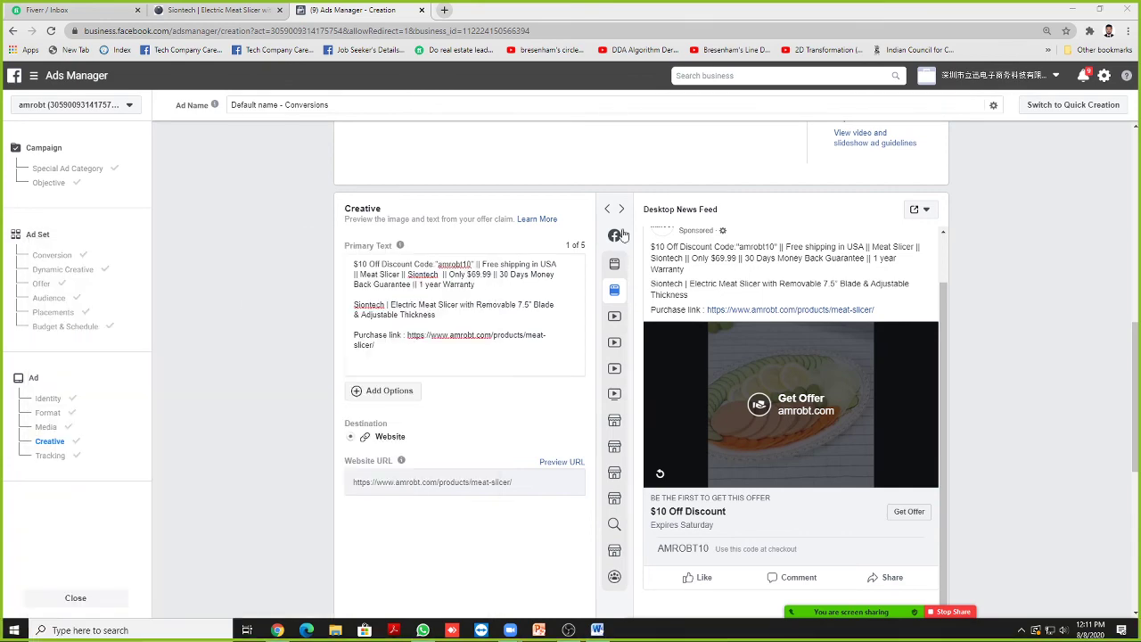
{"action": "left_click", "coordinate": [513, 260]}
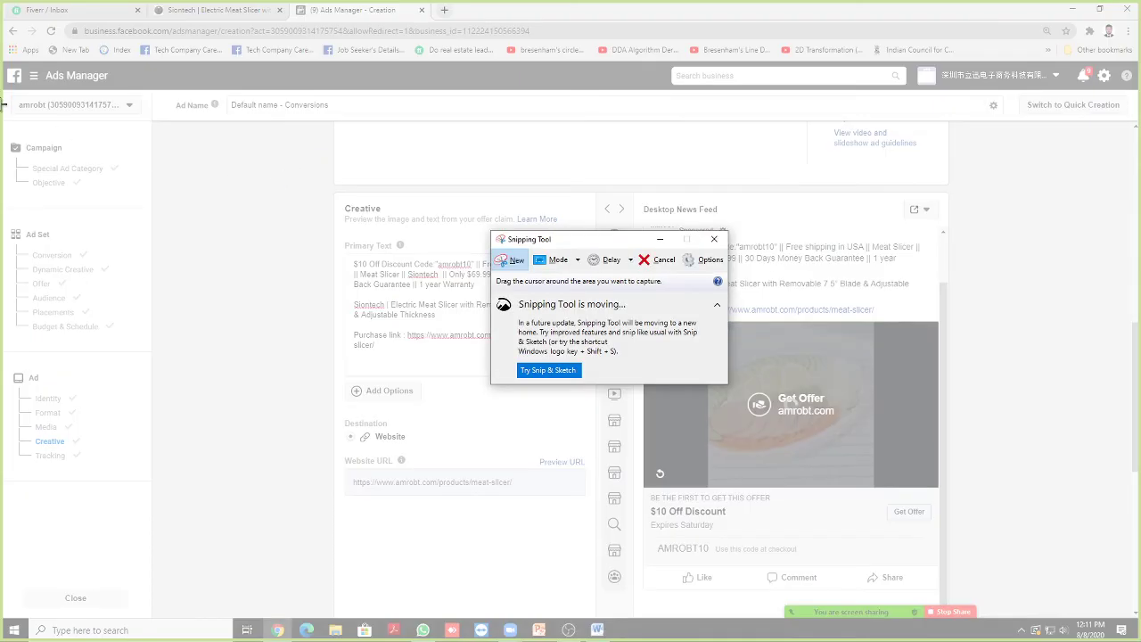
{"action": "left_click_drag", "start_coordinate": [3, 90], "coordinate": [1116, 602]}
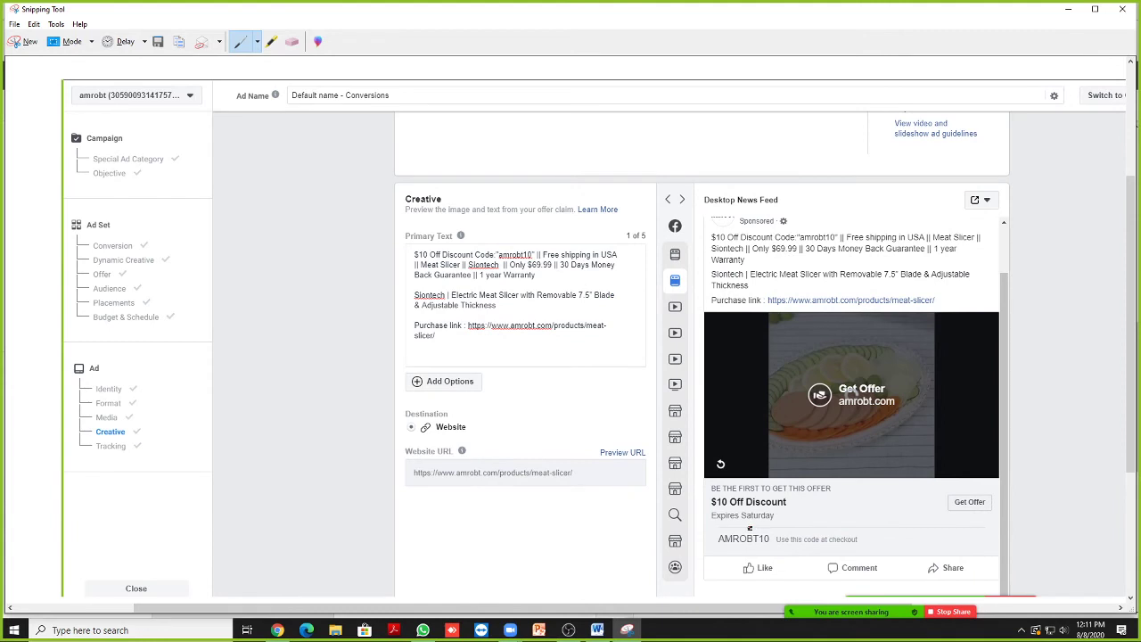
Step: Start saving the capture and create a folder named "extra" inside the Hong kong folder
{"action": "key", "text": "ctrl+s"}
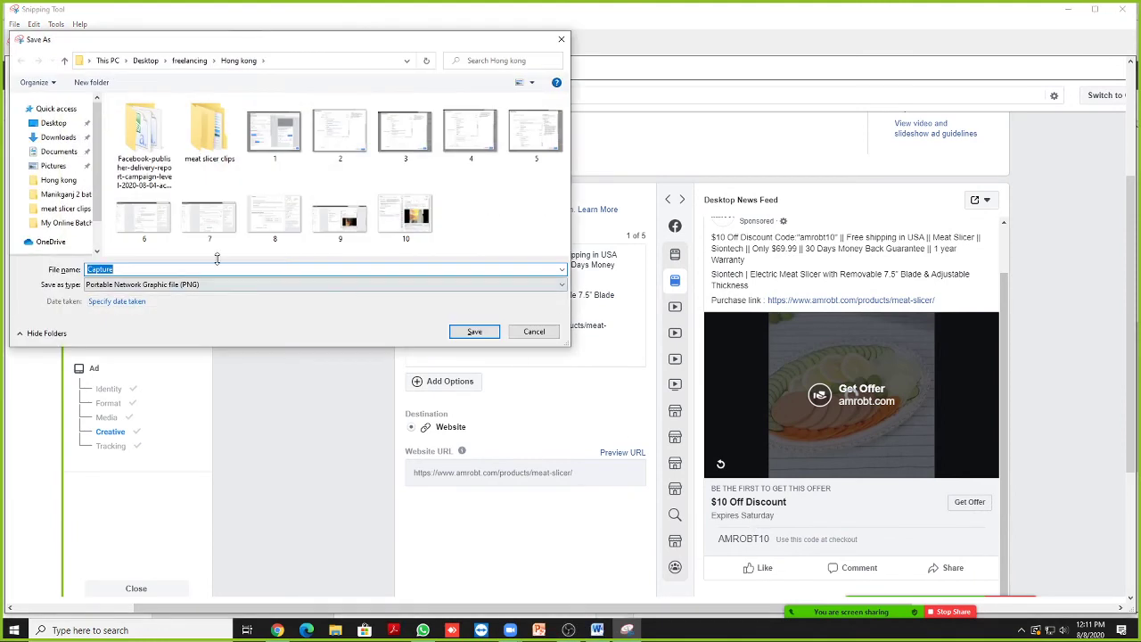
{"action": "right_click", "coordinate": [482, 194]}
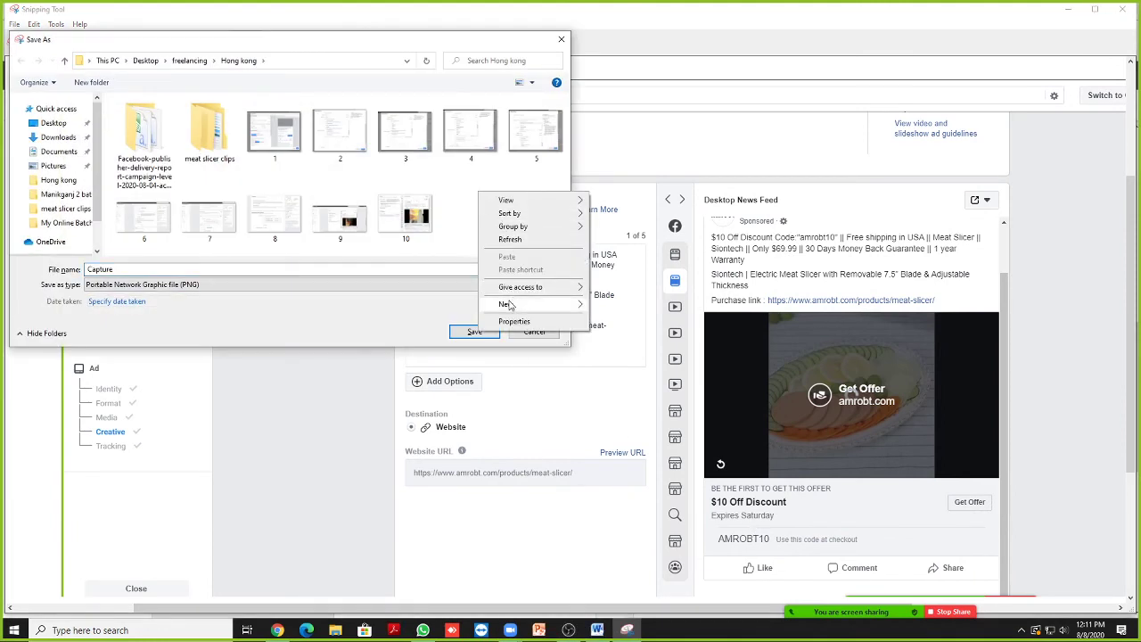
{"action": "mouse_move", "coordinate": [505, 304]}
{"action": "left_click", "coordinate": [616, 306]}
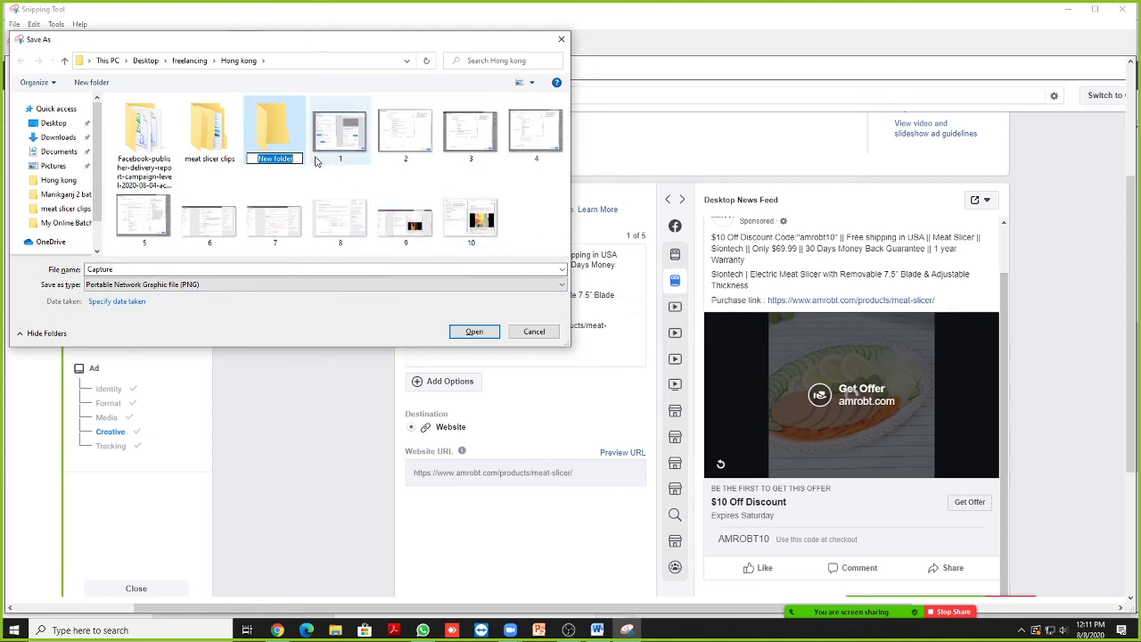
{"action": "type", "text": "extra"}
{"action": "key", "text": "Return"}
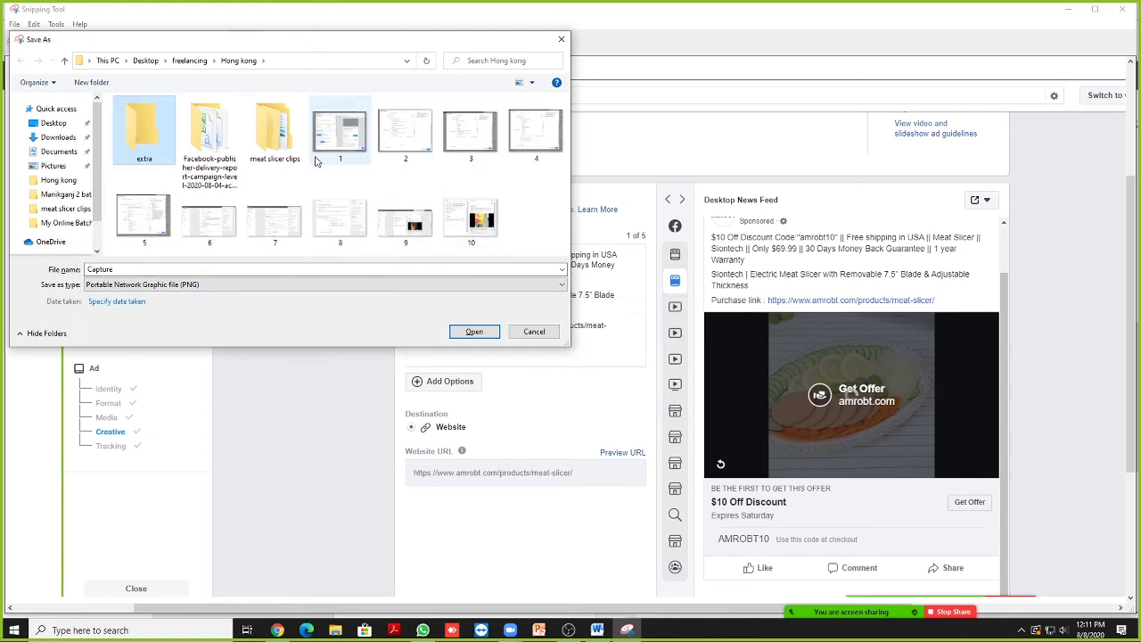
Step: Save the capture as PNG file "1" in the "extra" folder and minimise Snipping Tool
{"action": "double_click", "coordinate": [126, 142]}
{"action": "double_click", "coordinate": [153, 267]}
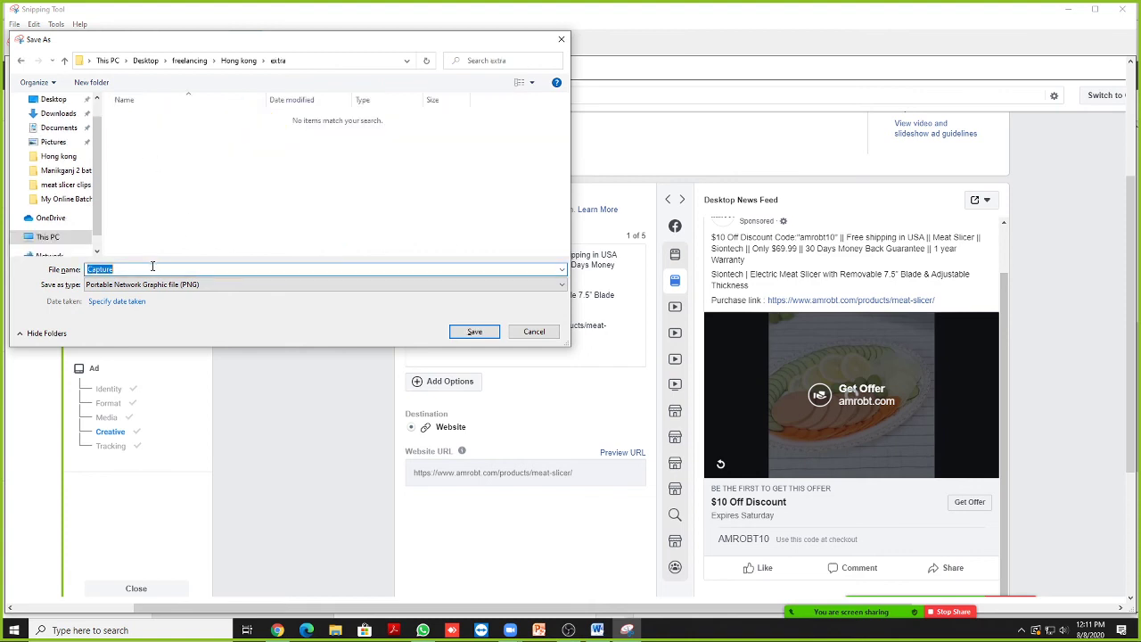
{"action": "type", "text": "1"}
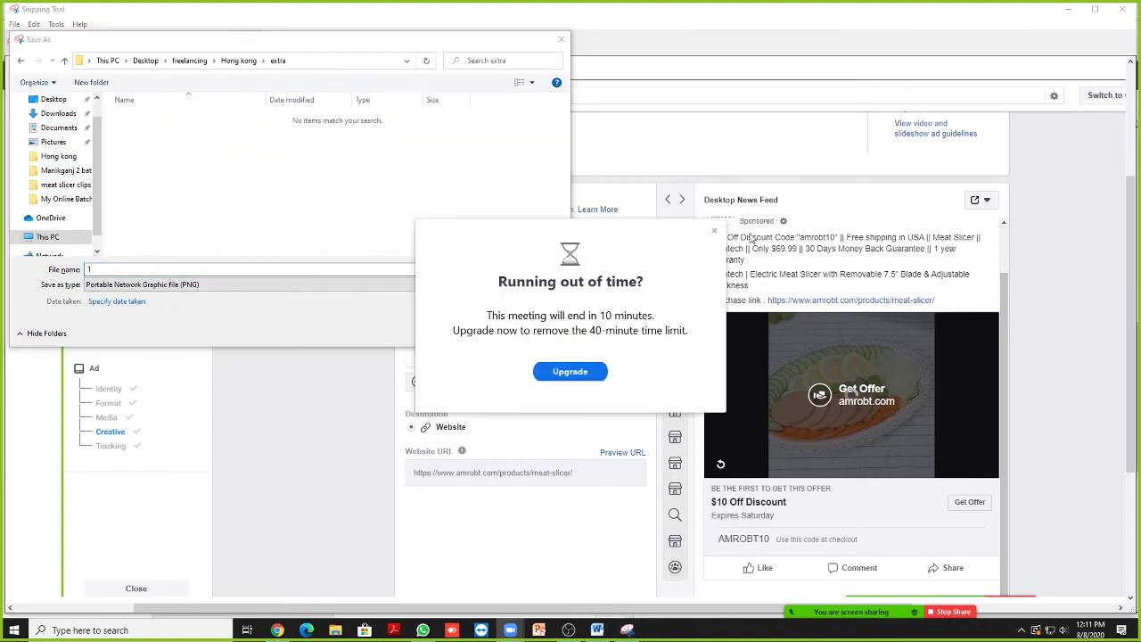
{"action": "left_click", "coordinate": [713, 231]}
{"action": "left_click", "coordinate": [470, 330]}
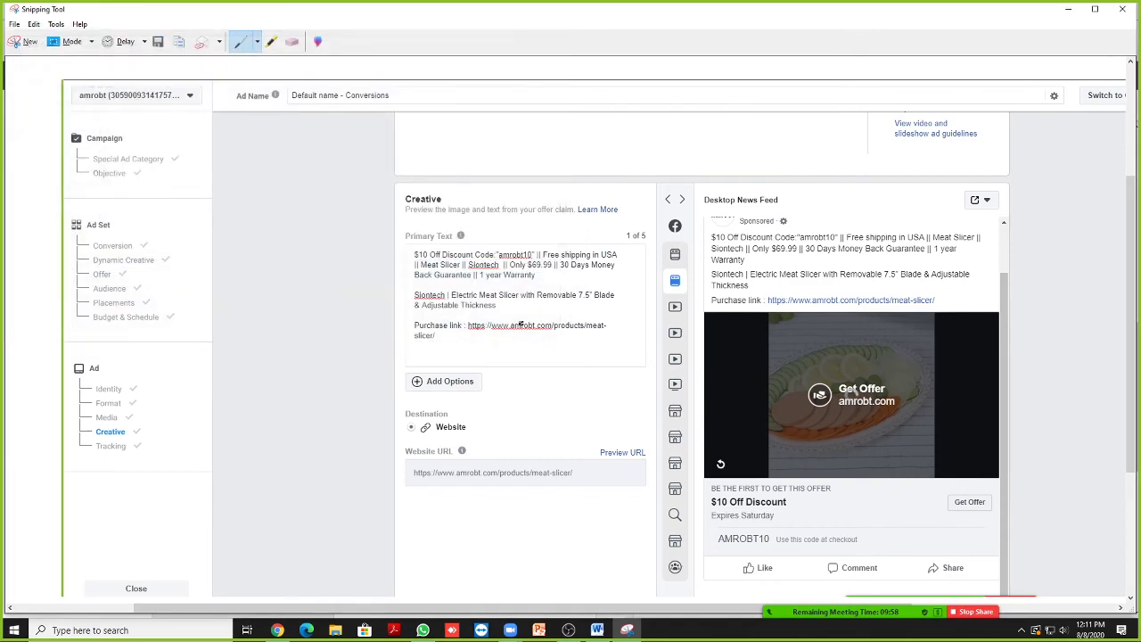
{"action": "left_click", "coordinate": [1068, 9]}
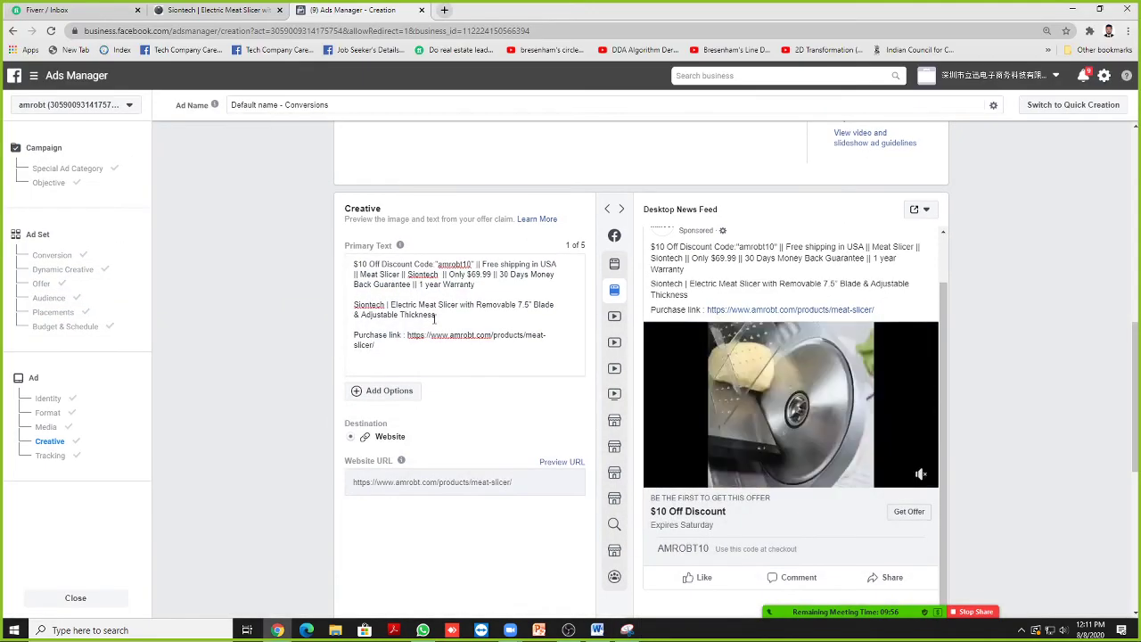
Step: Capture the ad set page showing the Audience section and estimated daily results with Snipping Tool
{"action": "scroll", "coordinate": [400, 357], "scroll_direction": "up", "scroll_amount": 3}
{"action": "scroll", "coordinate": [400, 356], "scroll_direction": "up", "scroll_amount": 3}
{"action": "scroll", "coordinate": [392, 357], "scroll_direction": "down", "scroll_amount": 1}
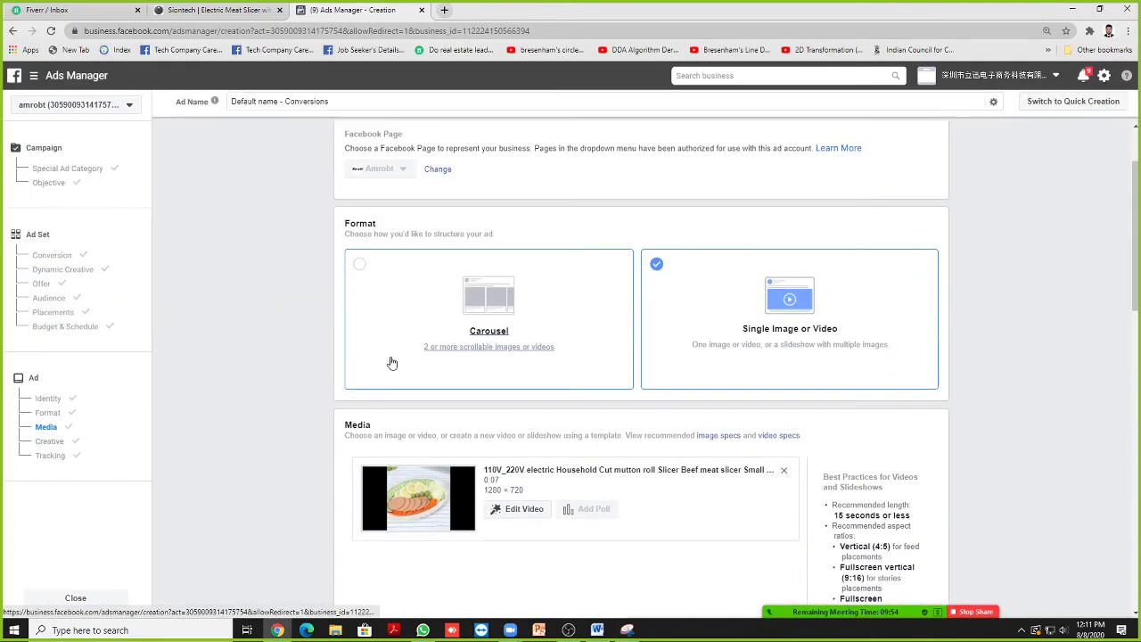
{"action": "scroll", "coordinate": [390, 360], "scroll_direction": "down", "scroll_amount": 12}
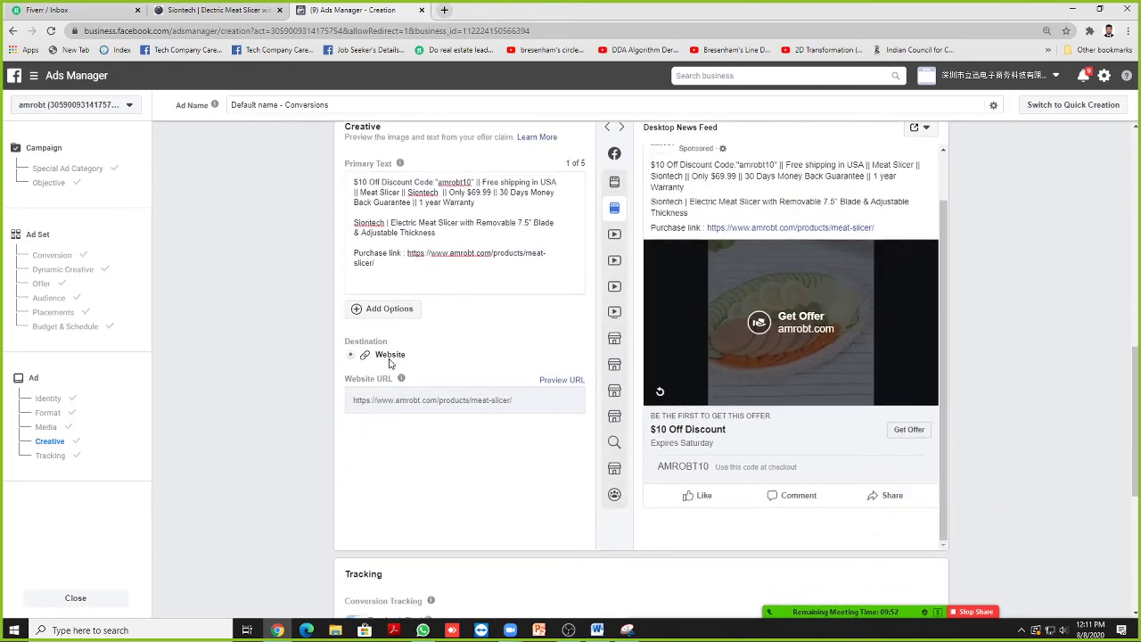
{"action": "left_click", "coordinate": [42, 285]}
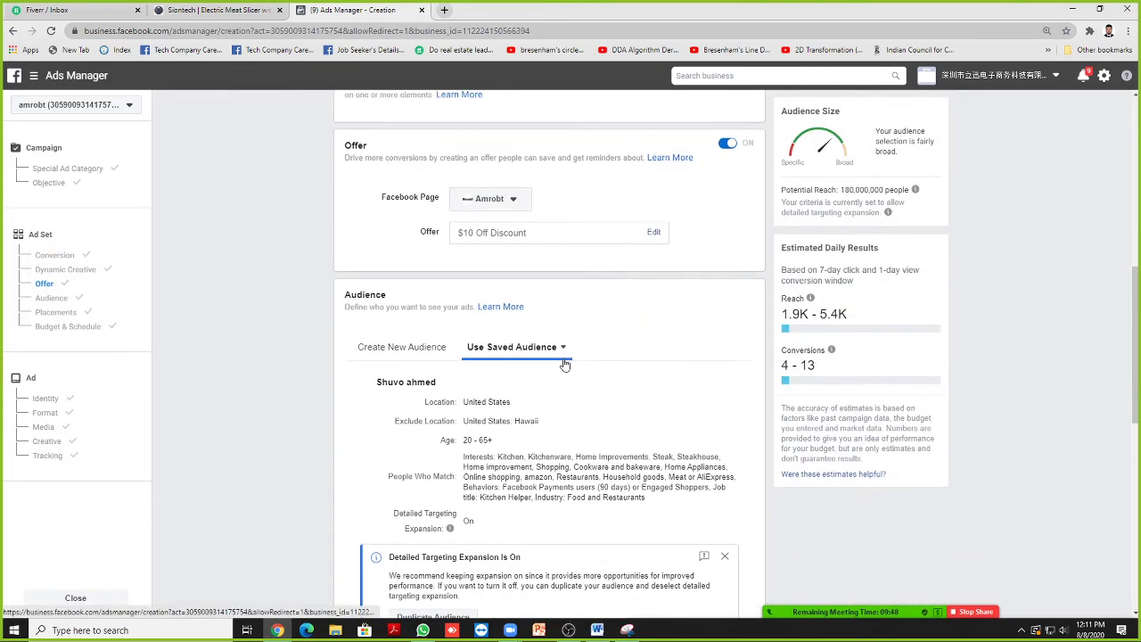
{"action": "scroll", "coordinate": [552, 366], "scroll_direction": "down", "scroll_amount": 3}
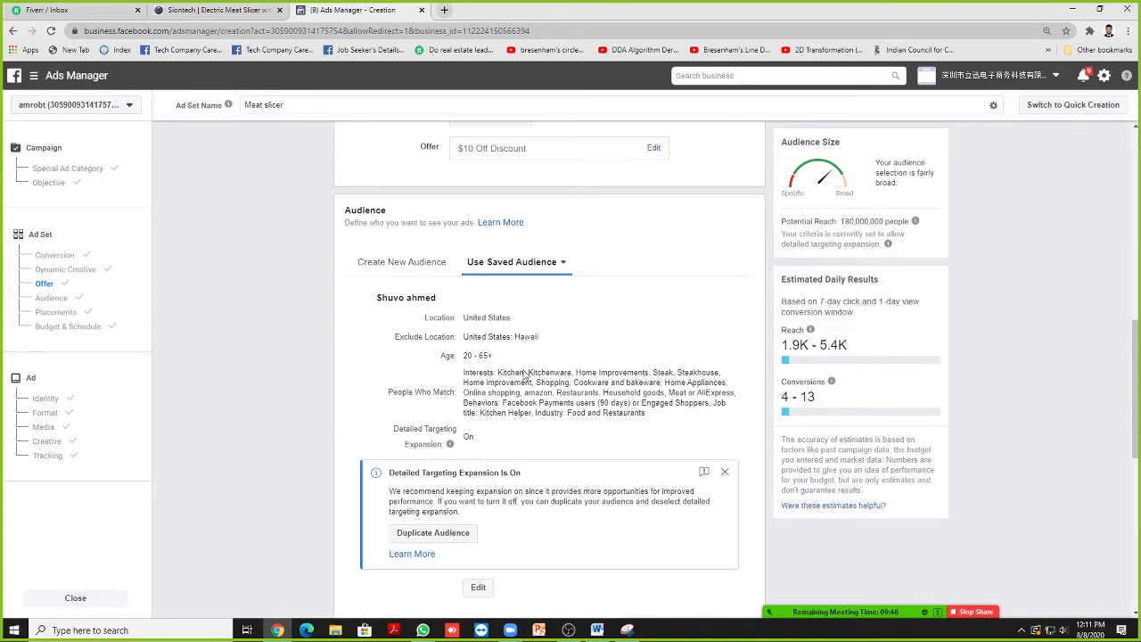
{"action": "scroll", "coordinate": [518, 378], "scroll_direction": "up", "scroll_amount": 1}
{"action": "key", "text": "super"}
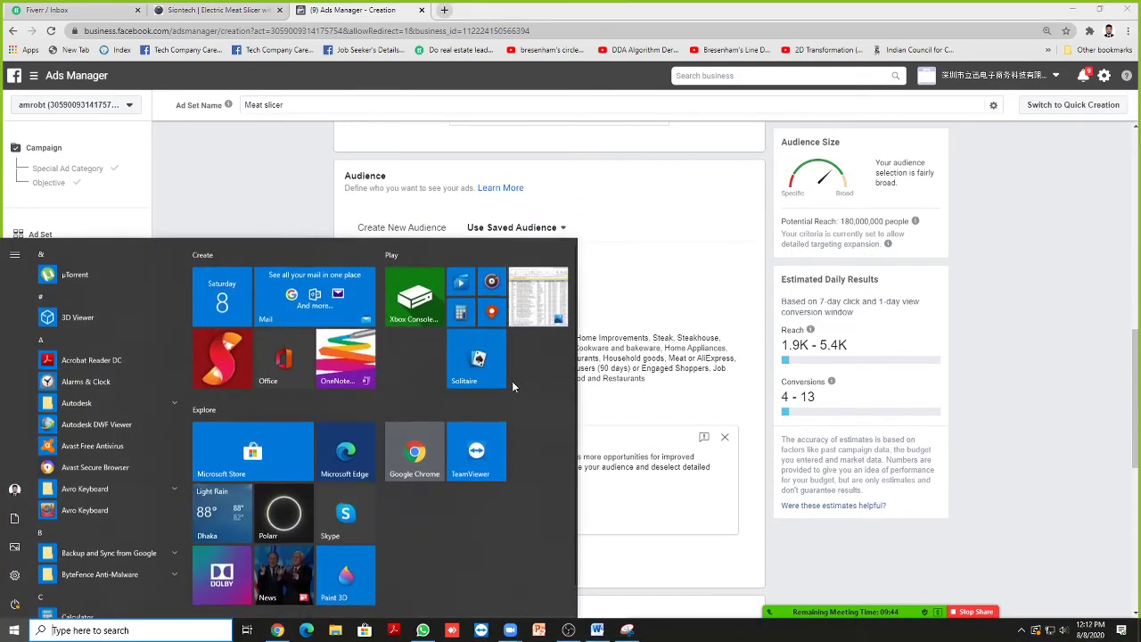
{"action": "key", "text": "super"}
{"action": "left_click", "coordinate": [627, 630]}
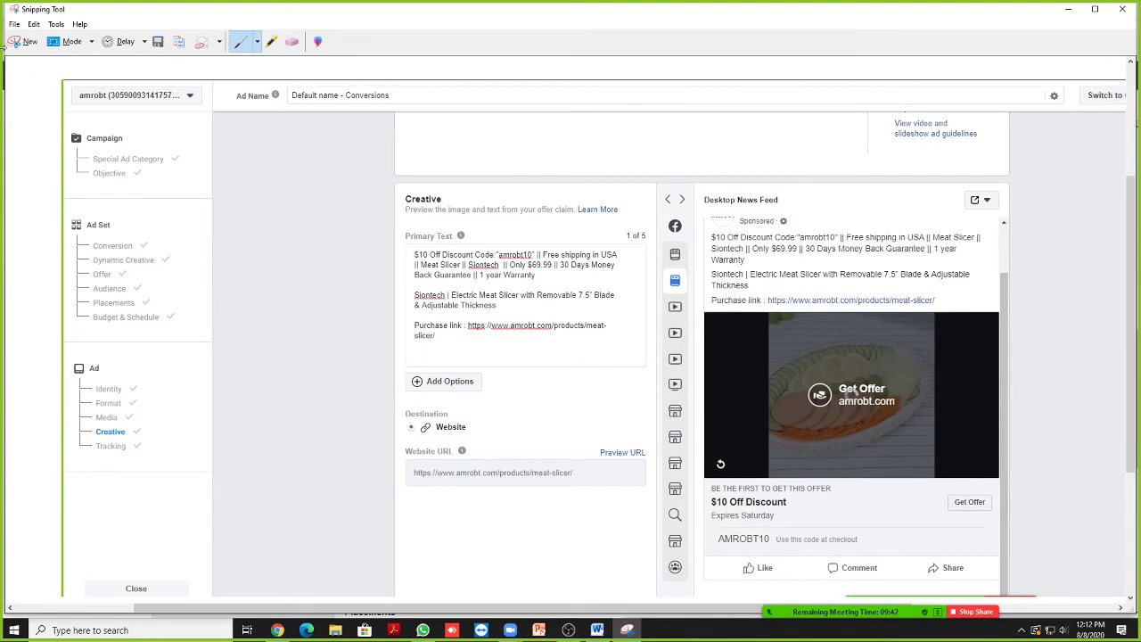
{"action": "left_click", "coordinate": [22, 41]}
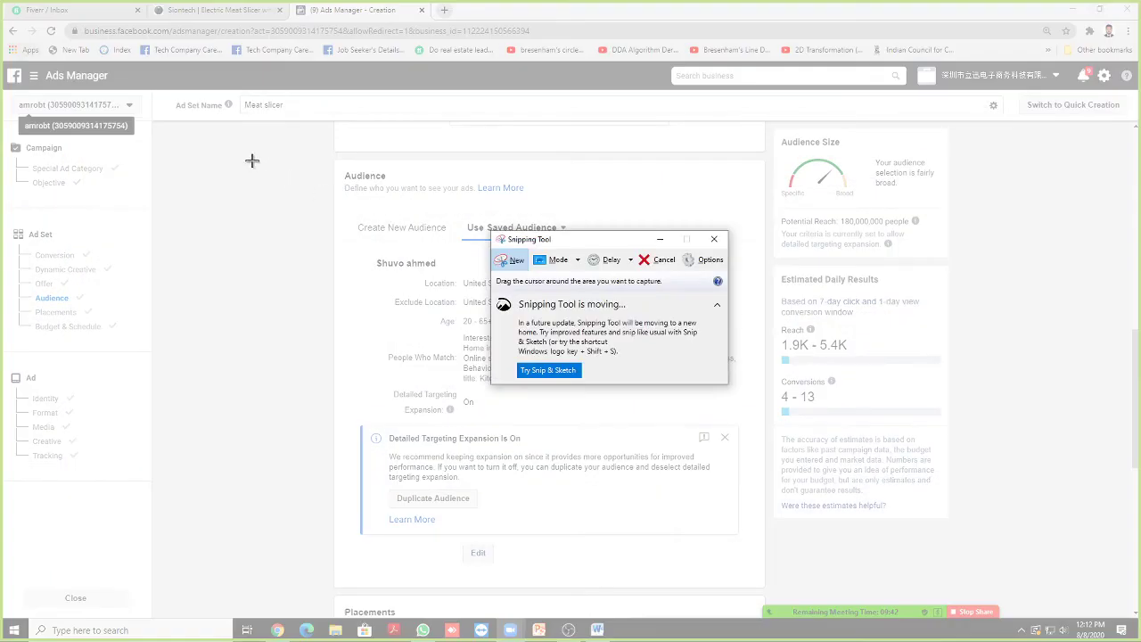
{"action": "left_click_drag", "start_coordinate": [3, 89], "coordinate": [1110, 608]}
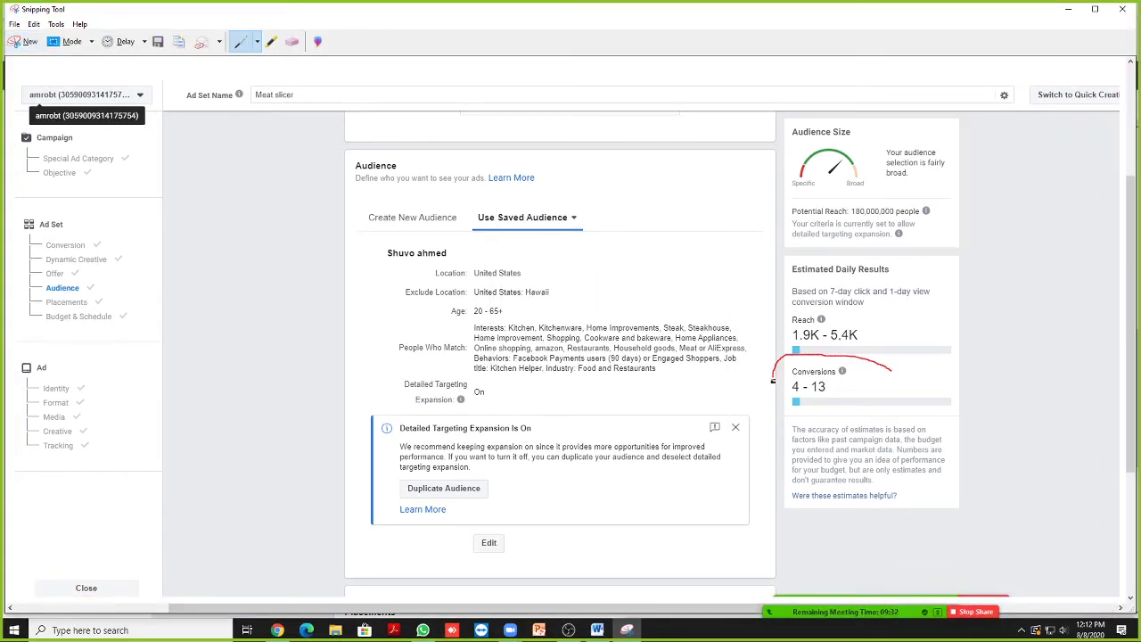
Step: Circle the Conversions estimate in red, save the capture as PNG file "2" in the "extra" folder and minimise Snipping Tool
{"action": "left_click_drag", "start_coordinate": [773, 380], "coordinate": [865, 426]}
{"action": "left_click_drag", "start_coordinate": [898, 380], "coordinate": [889, 363]}
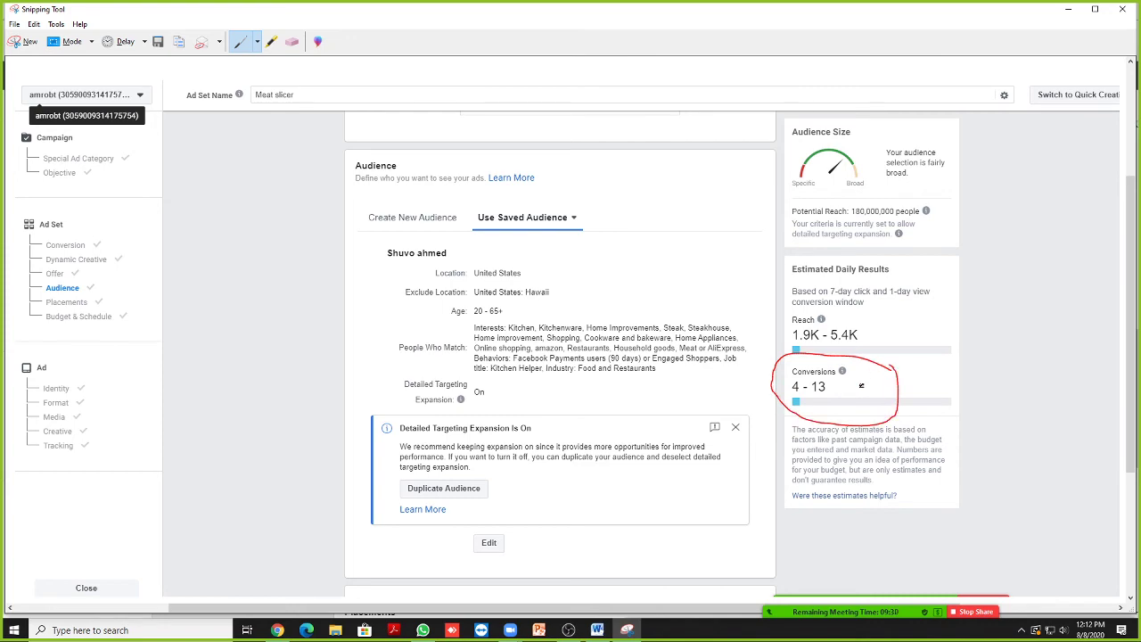
{"action": "key", "text": "ctrl+s"}
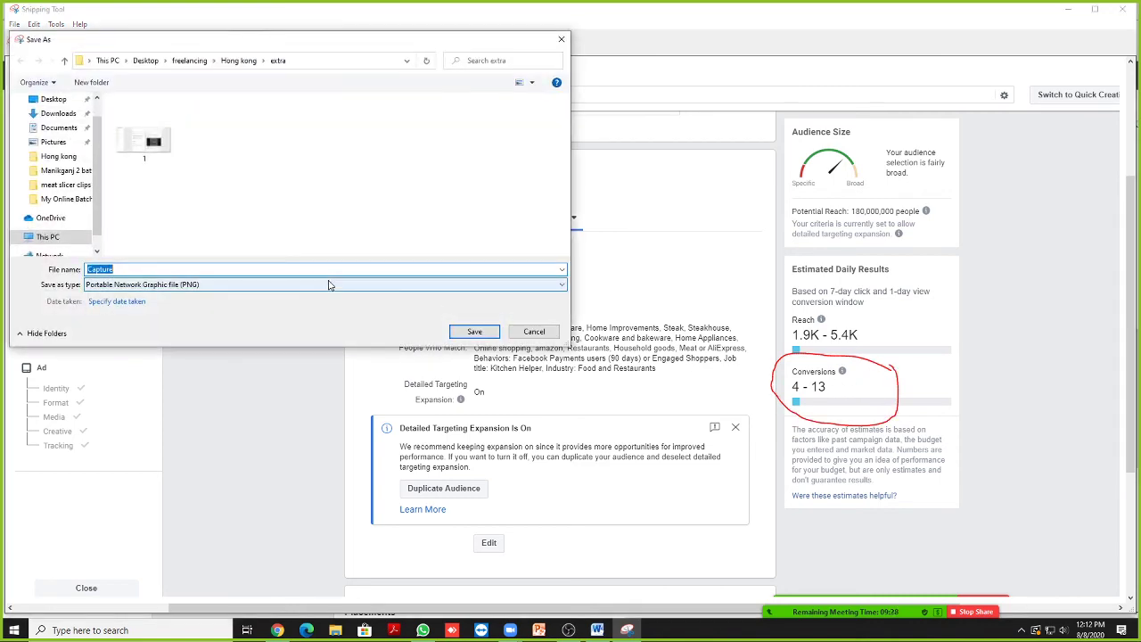
{"action": "type", "text": "2"}
{"action": "key", "text": "Return"}
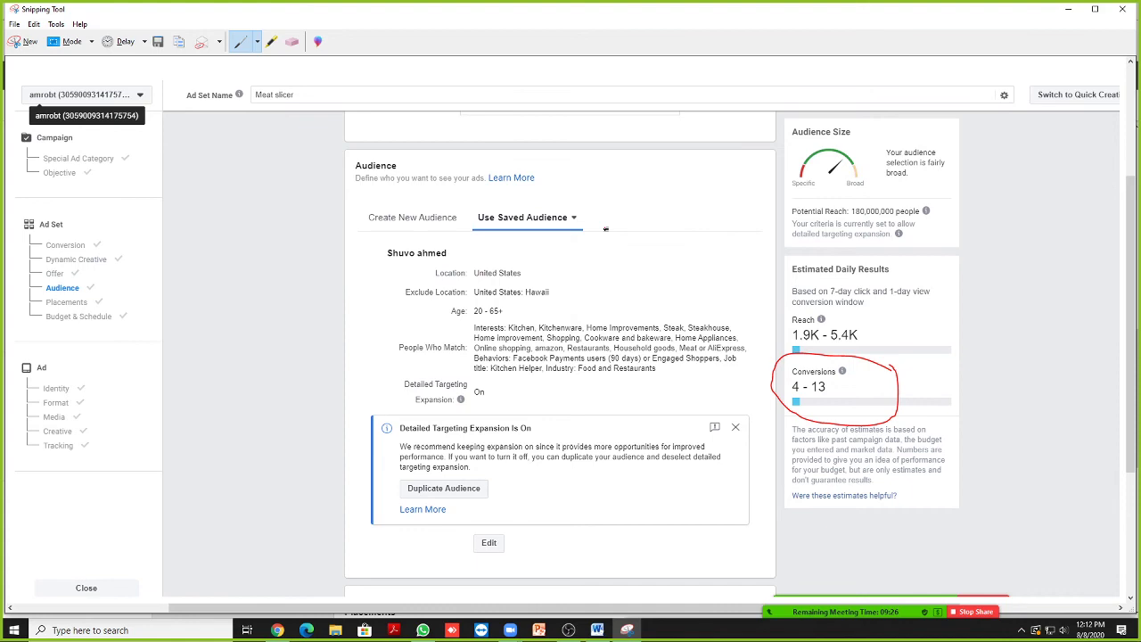
{"action": "left_click", "coordinate": [1068, 9]}
Step: Capture the ad set page showing Automatic Placements and the Optimization & Spending Controls section with Snipping Tool
{"action": "scroll", "coordinate": [391, 314], "scroll_direction": "down", "scroll_amount": 4}
{"action": "scroll", "coordinate": [390, 313], "scroll_direction": "down", "scroll_amount": 2}
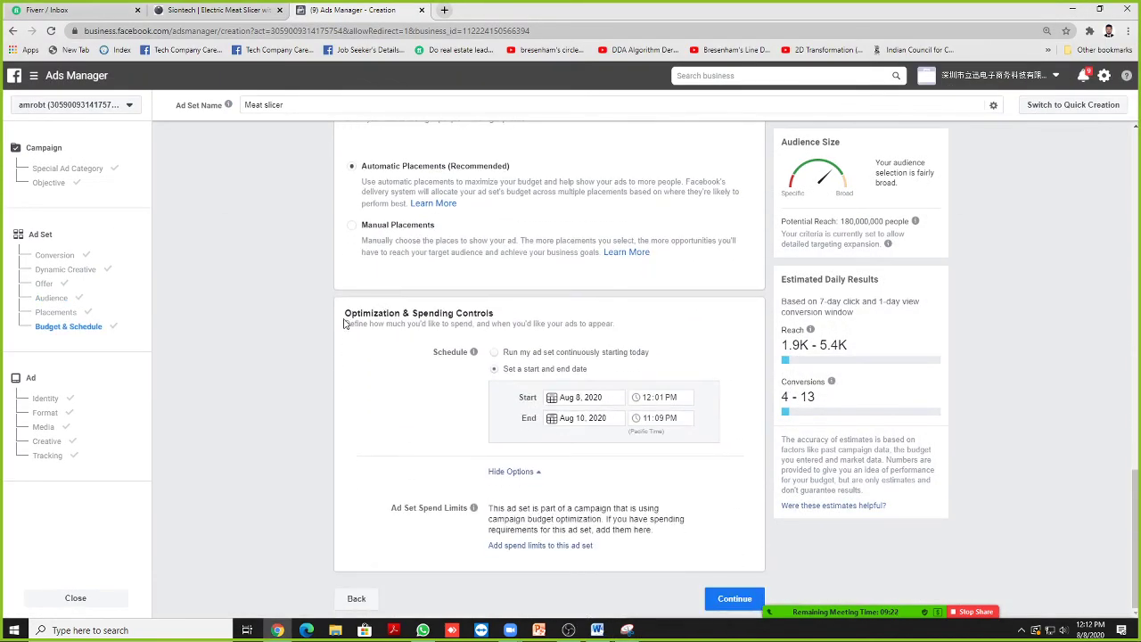
{"action": "key", "text": "super"}
{"action": "type", "text": "s"}
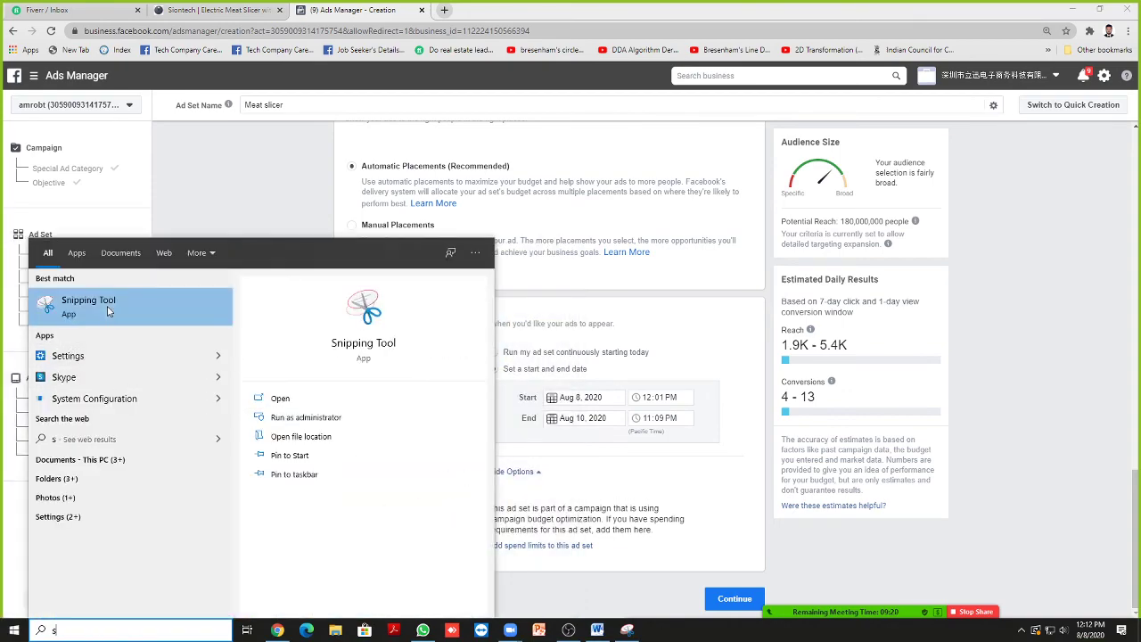
{"action": "left_click", "coordinate": [107, 306]}
{"action": "left_click", "coordinate": [27, 42]}
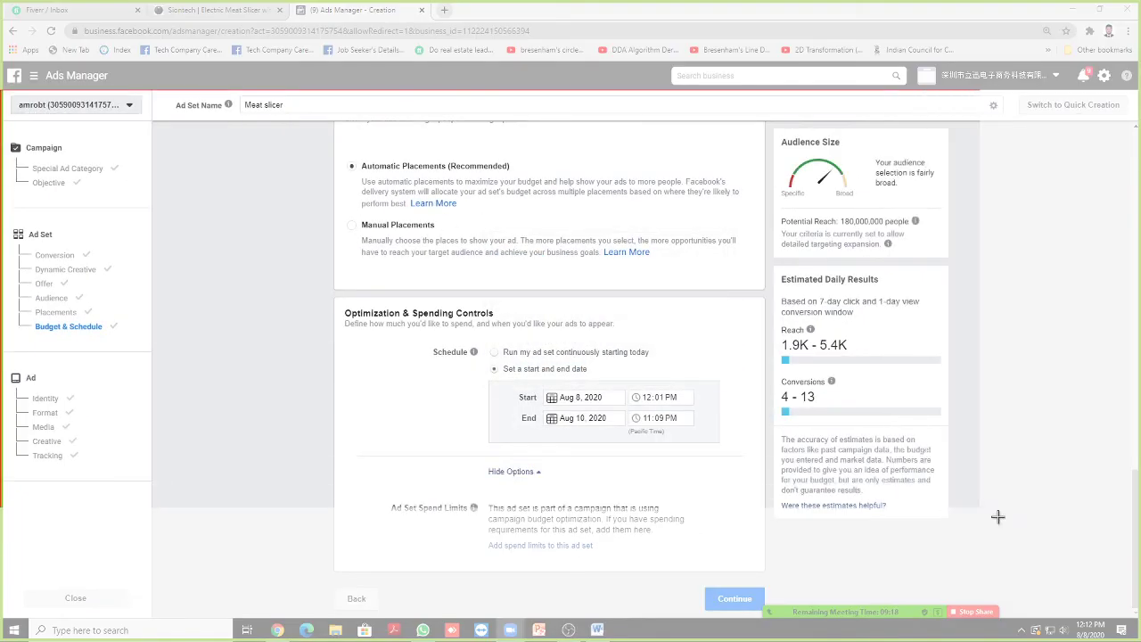
{"action": "left_click_drag", "start_coordinate": [0, 89], "coordinate": [1135, 606]}
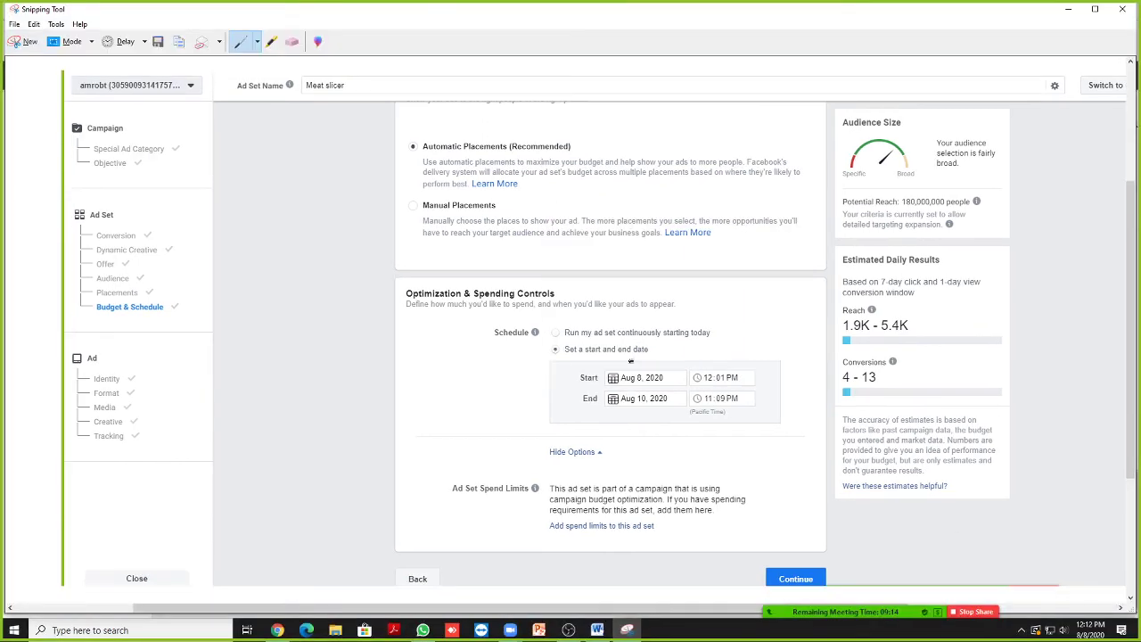
Step: Circle the schedule dates and the Reach and Conversions estimates in red, and save the capture as PNG file "3" in the "extra" folder
{"action": "mouse_move", "coordinate": [774, 366]}
{"action": "left_mouse_down"}
{"action": "mouse_move", "coordinate": [668, 341]}
{"action": "mouse_move", "coordinate": [538, 400]}
{"action": "mouse_move", "coordinate": [731, 456]}
{"action": "mouse_move", "coordinate": [782, 370]}
{"action": "mouse_move", "coordinate": [739, 362]}
{"action": "left_mouse_up"}
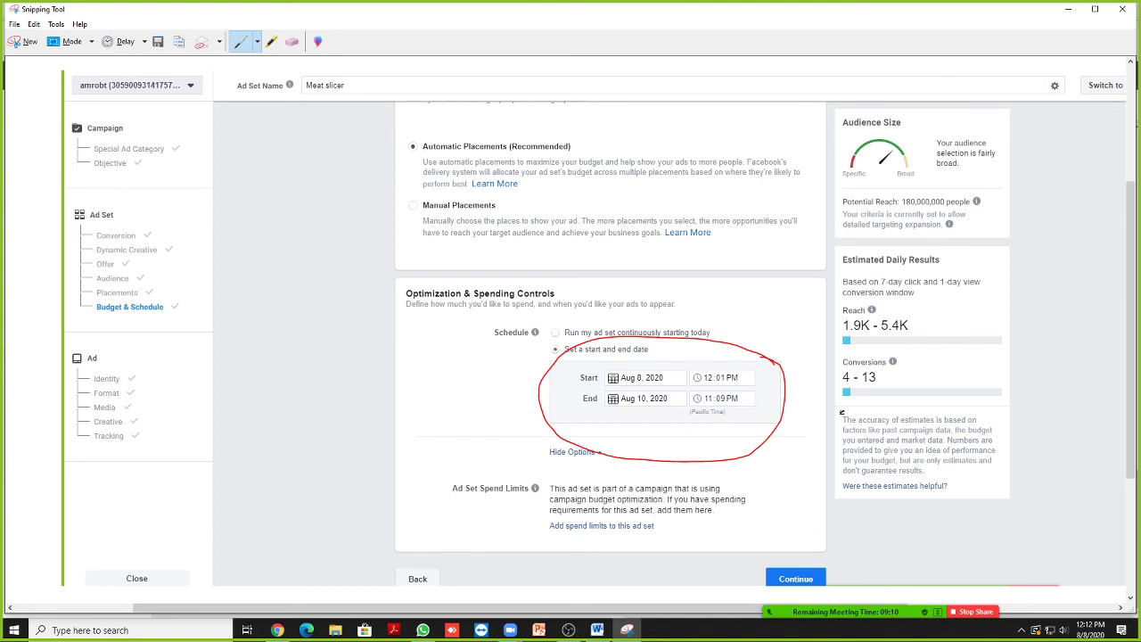
{"action": "mouse_move", "coordinate": [969, 307]}
{"action": "left_mouse_down"}
{"action": "mouse_move", "coordinate": [861, 289]}
{"action": "mouse_move", "coordinate": [840, 424]}
{"action": "mouse_move", "coordinate": [985, 338]}
{"action": "mouse_move", "coordinate": [965, 306]}
{"action": "left_mouse_up"}
{"action": "key", "text": "ctrl+s"}
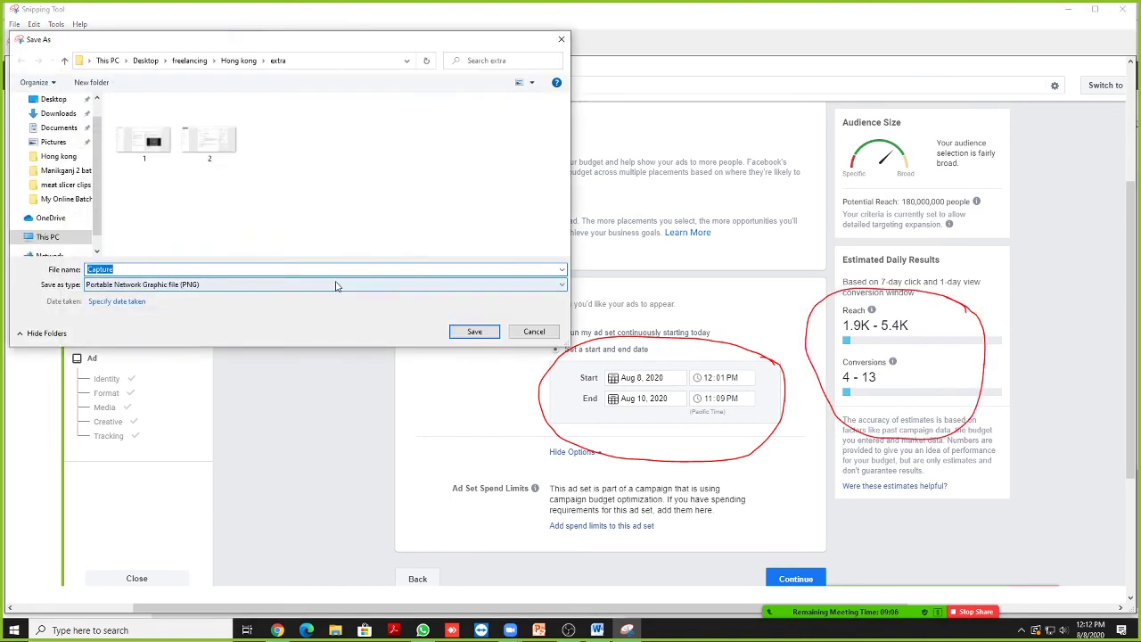
{"action": "type", "text": "3"}
{"action": "key", "text": "Return"}
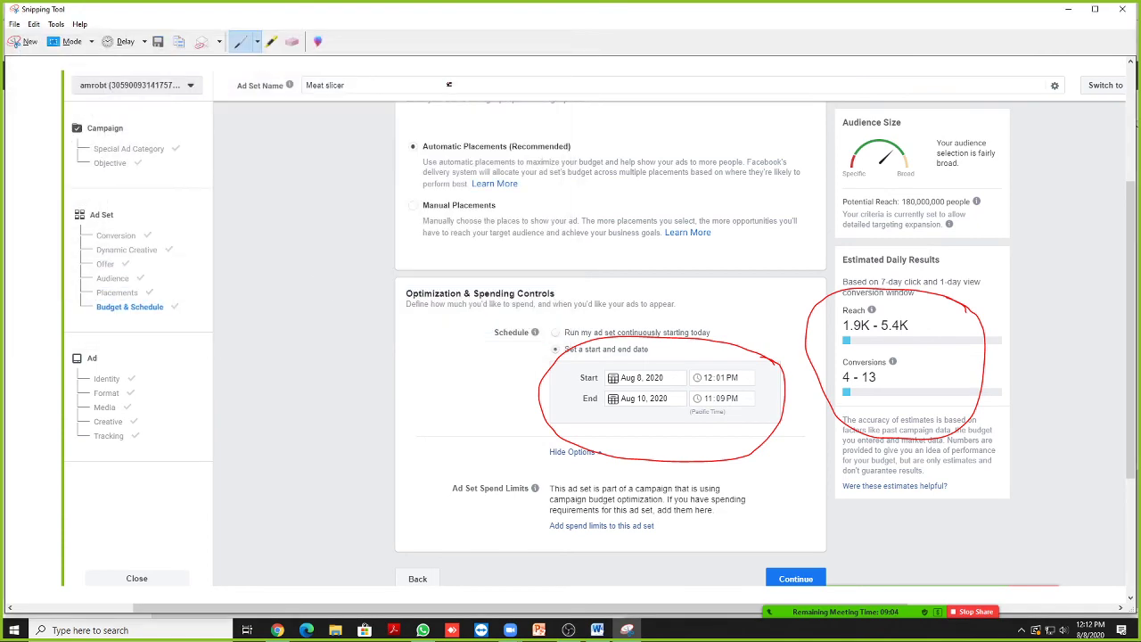
{"action": "left_click", "coordinate": [1069, 11]}
Step: Capture the Ads Manager page showing the ad set's Conversion section and estimated daily results with Snipping Tool
{"action": "scroll", "coordinate": [401, 286], "scroll_direction": "up", "scroll_amount": 10}
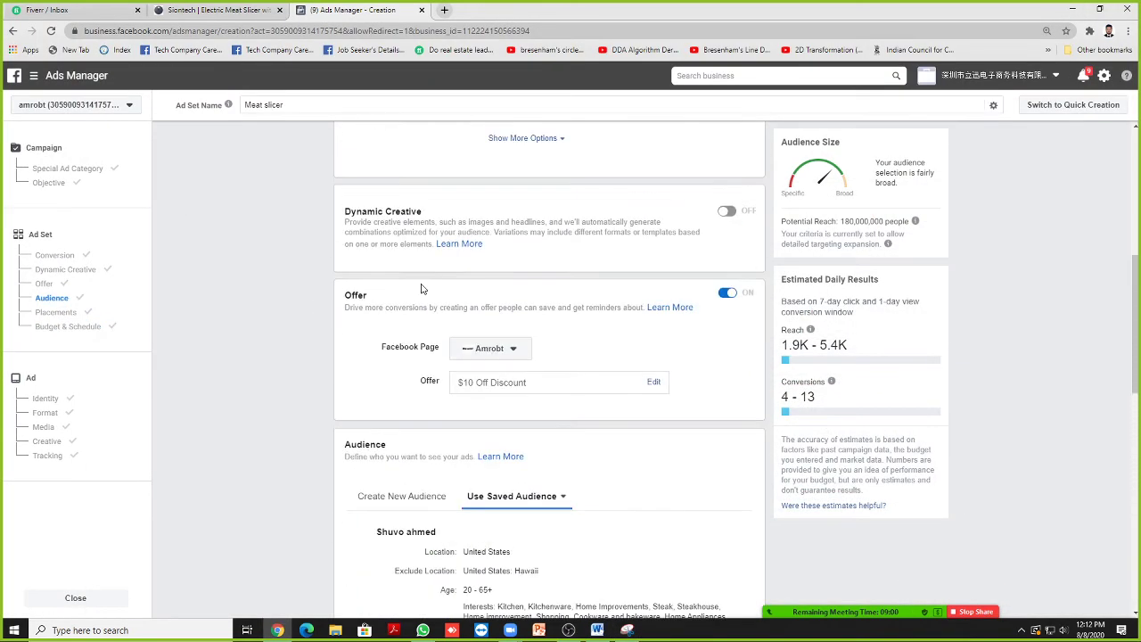
{"action": "scroll", "coordinate": [446, 303], "scroll_direction": "down", "scroll_amount": 4}
{"action": "scroll", "coordinate": [526, 321], "scroll_direction": "up", "scroll_amount": 3}
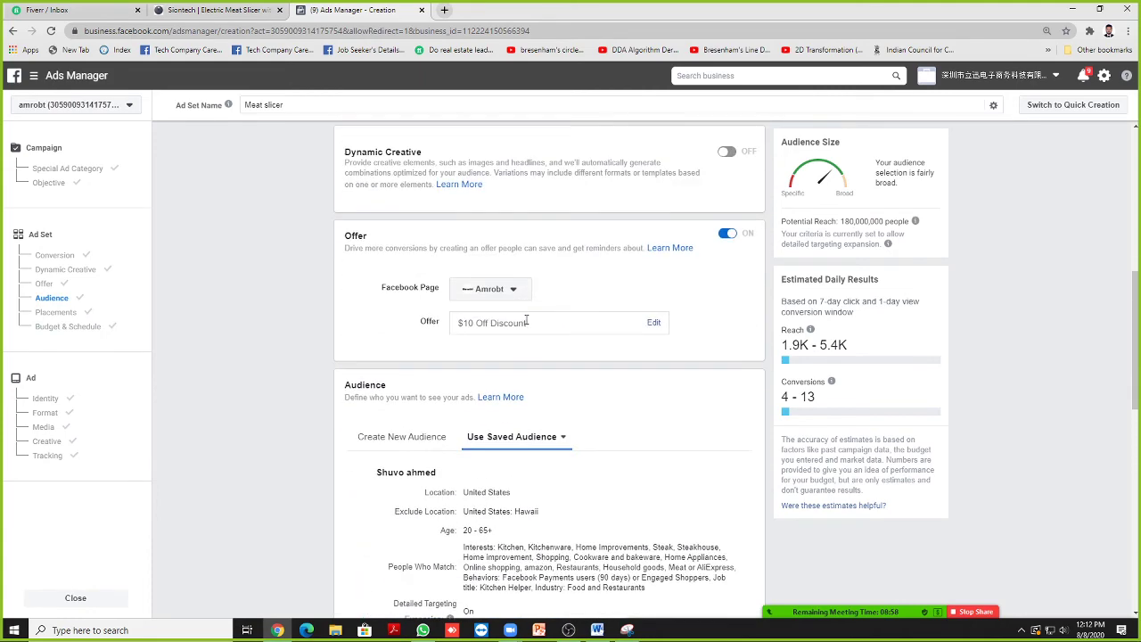
{"action": "scroll", "coordinate": [524, 323], "scroll_direction": "up", "scroll_amount": 3}
{"action": "scroll", "coordinate": [513, 374], "scroll_direction": "down", "scroll_amount": 1}
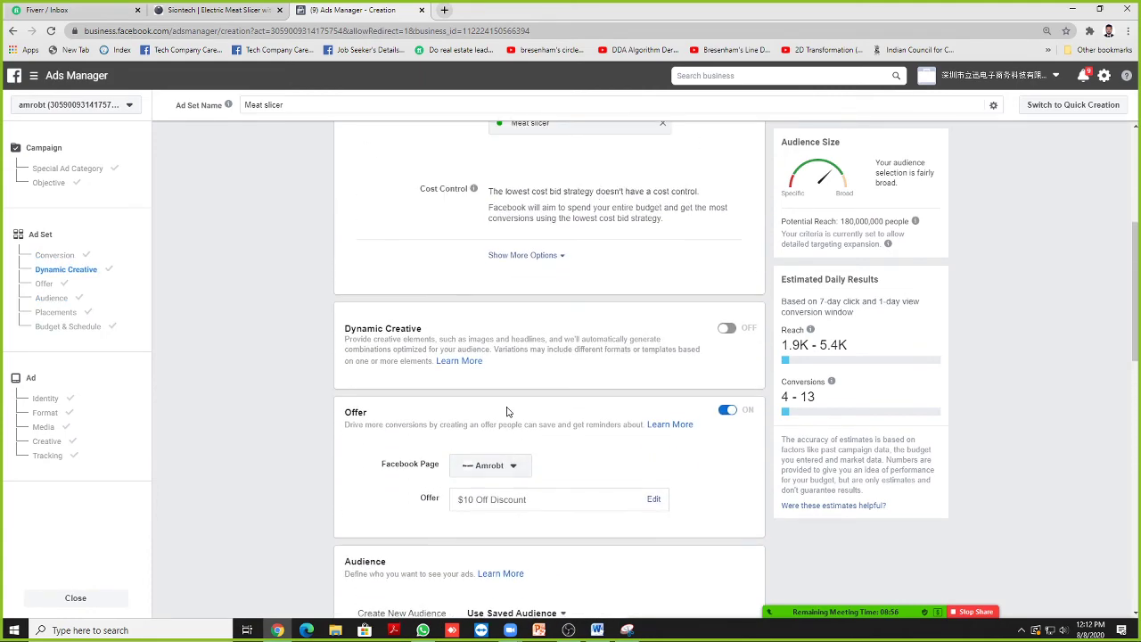
{"action": "scroll", "coordinate": [508, 406], "scroll_direction": "up", "scroll_amount": 3}
{"action": "key", "text": "super"}
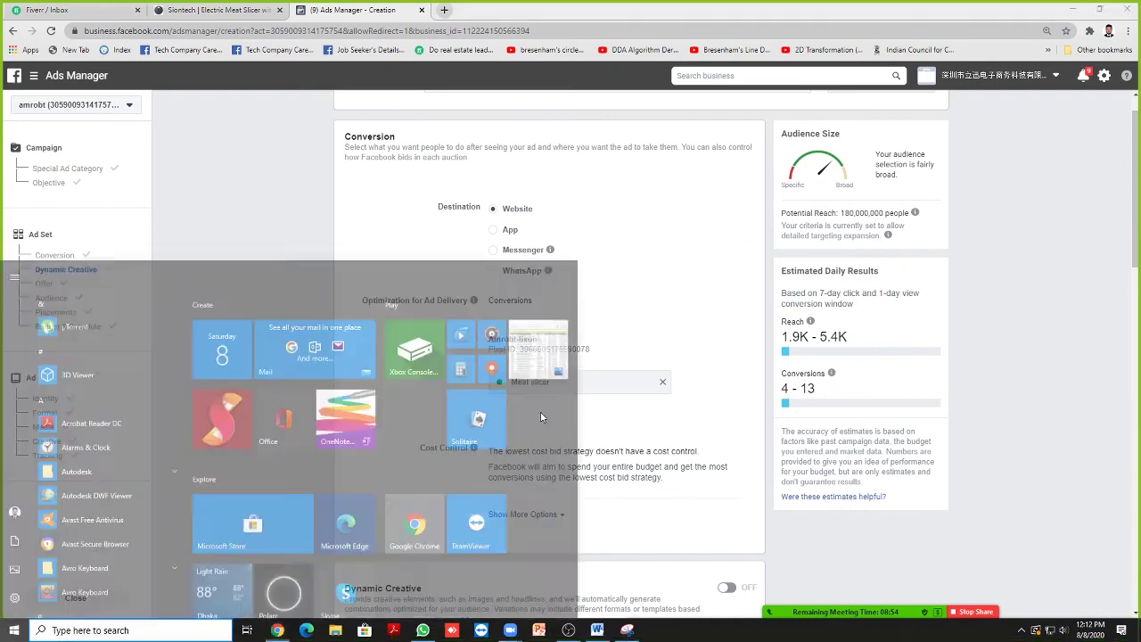
{"action": "type", "text": "snip"}
{"action": "key", "text": "Return"}
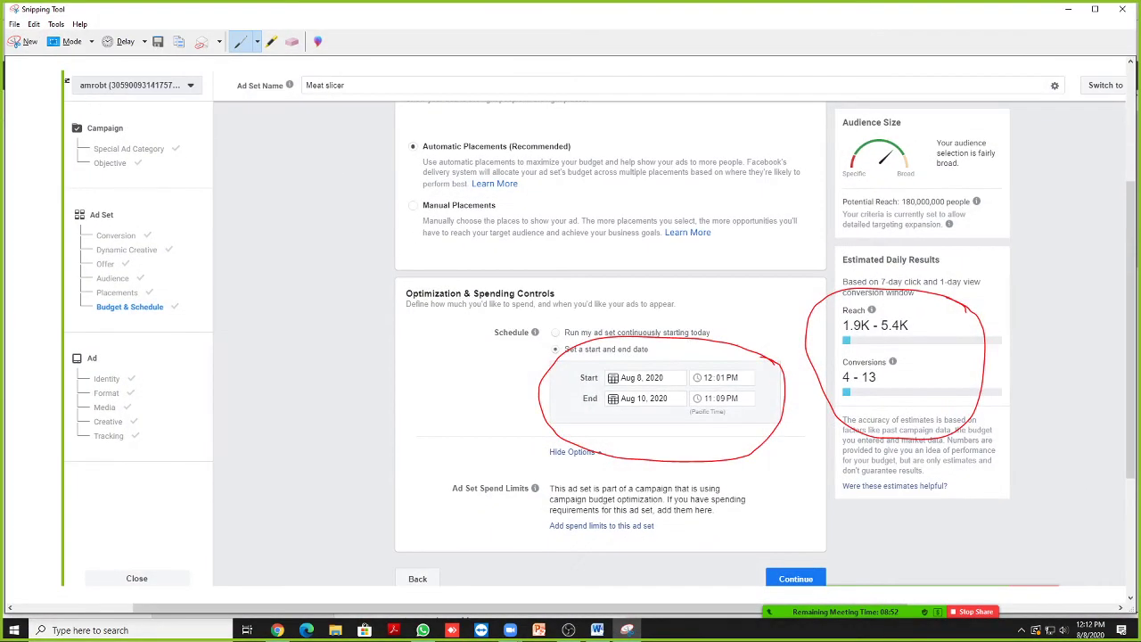
{"action": "left_click", "coordinate": [26, 41]}
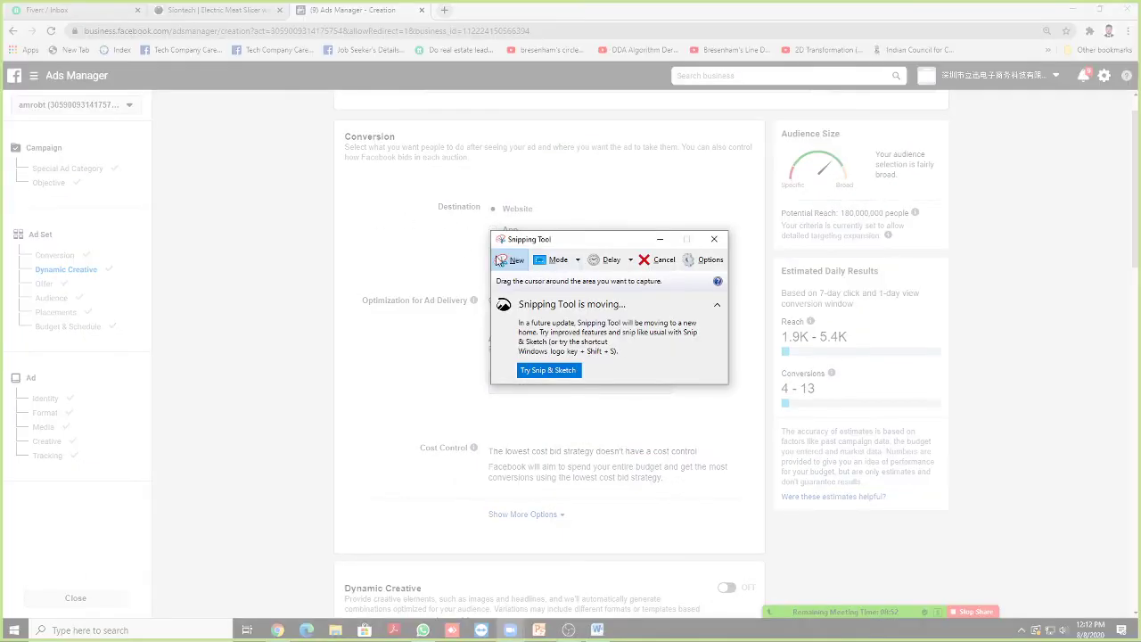
{"action": "left_click_drag", "start_coordinate": [571, 243], "coordinate": [143, 241]}
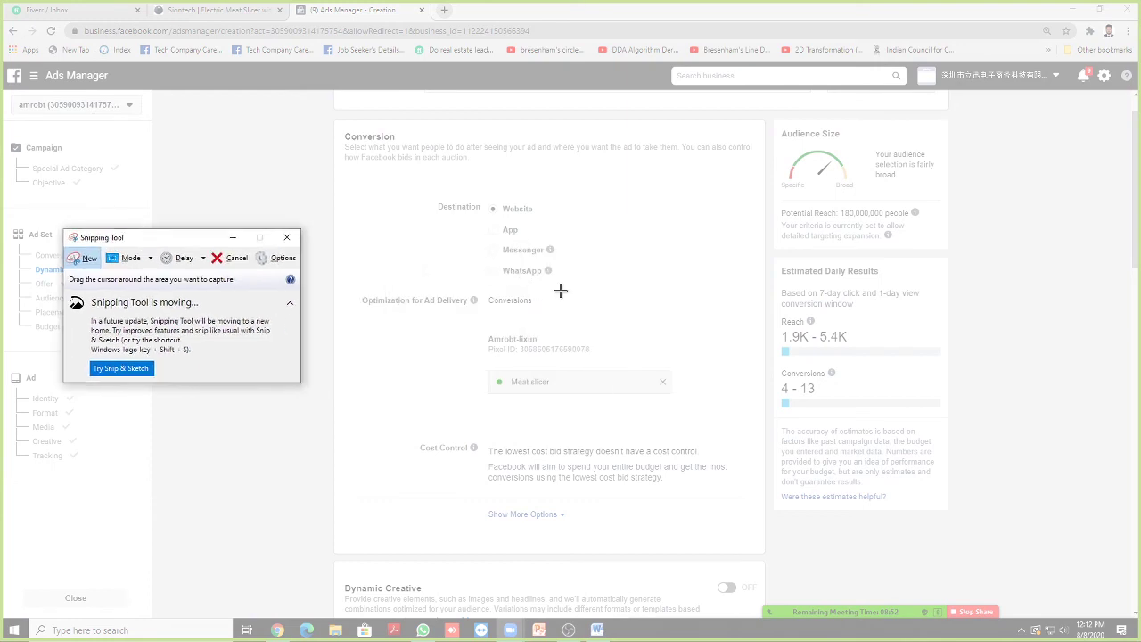
{"action": "left_click_drag", "start_coordinate": [4, 60], "coordinate": [1129, 611]}
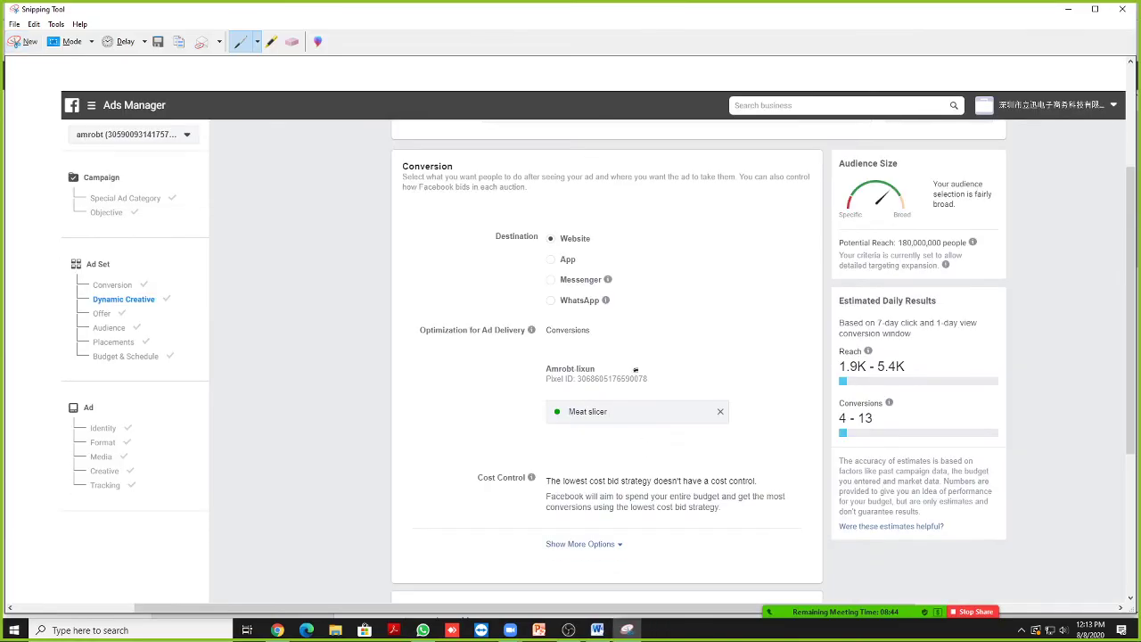
{"action": "left_click_drag", "start_coordinate": [721, 364], "coordinate": [600, 350]}
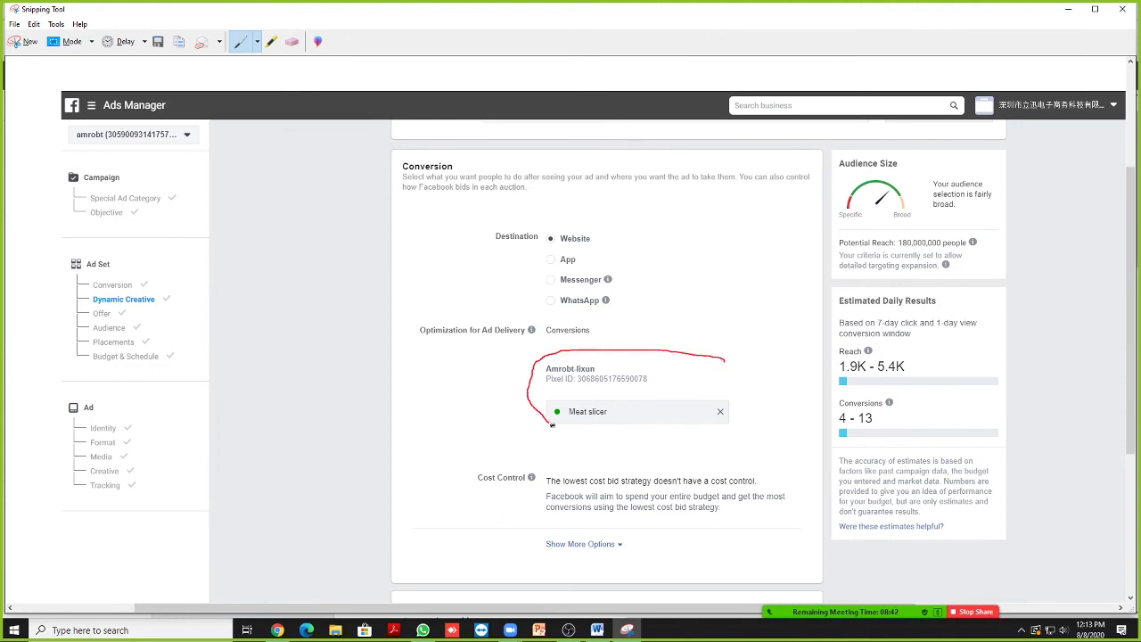
{"action": "left_click_drag", "start_coordinate": [552, 426], "coordinate": [707, 436]}
{"action": "left_click_drag", "start_coordinate": [728, 380], "coordinate": [707, 352]}
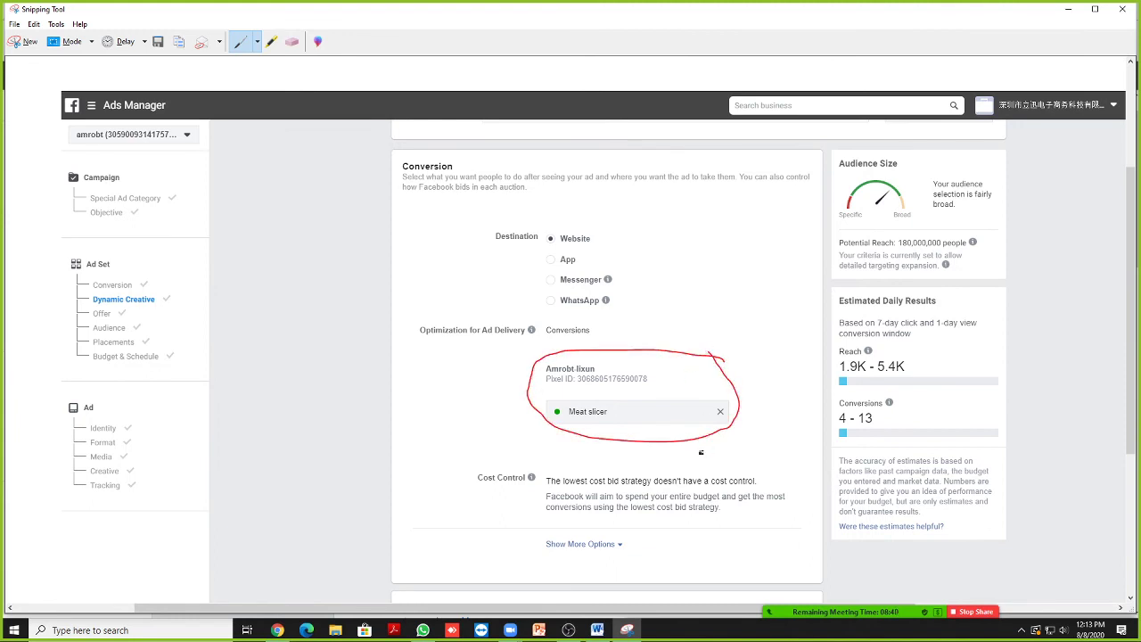
{"action": "left_click", "coordinate": [293, 42]}
{"action": "left_click", "coordinate": [576, 355]}
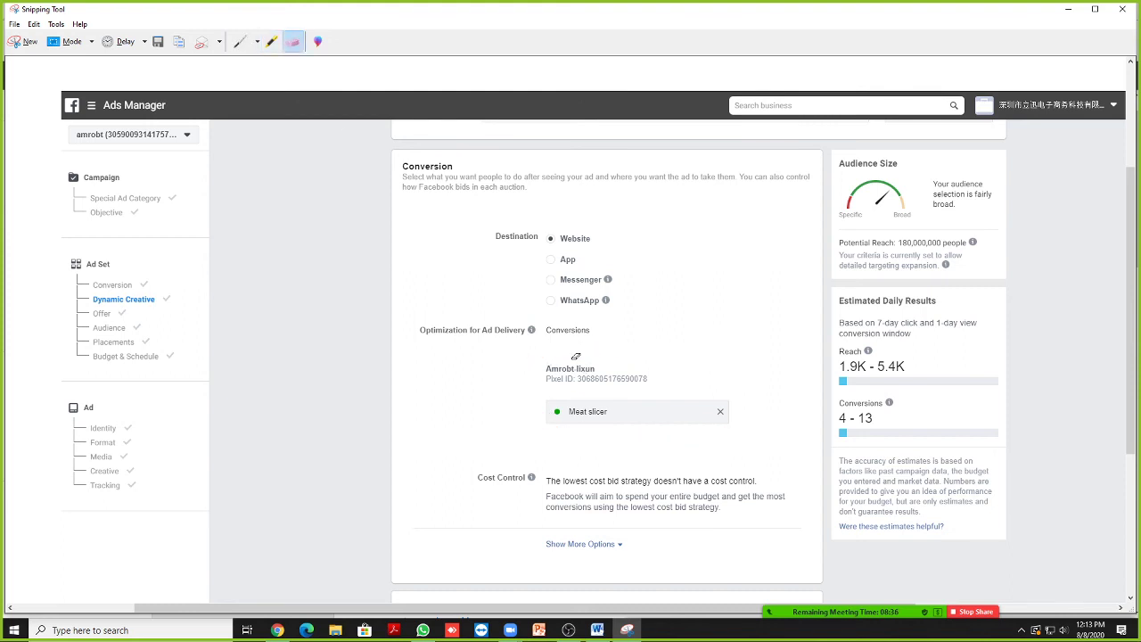
Step: Draw a red box around the Meat slicer conversion event and save the capture as PNG file "4" in the "extra" folder
{"action": "left_click", "coordinate": [239, 42]}
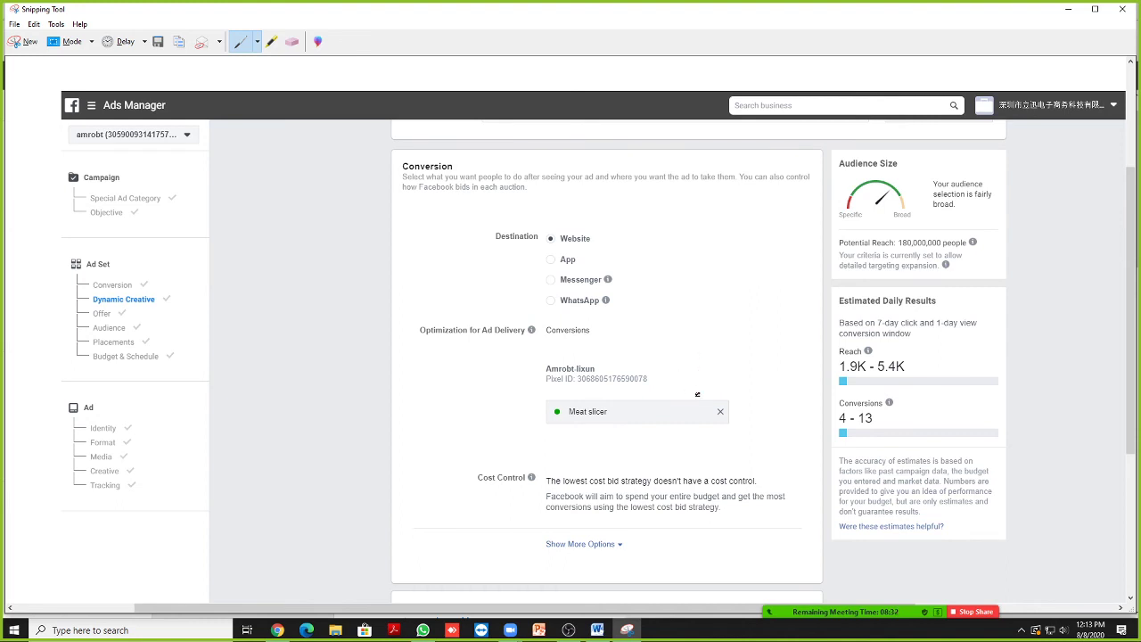
{"action": "left_click_drag", "start_coordinate": [536, 393], "coordinate": [742, 389]}
{"action": "left_click_drag", "start_coordinate": [542, 438], "coordinate": [747, 435]}
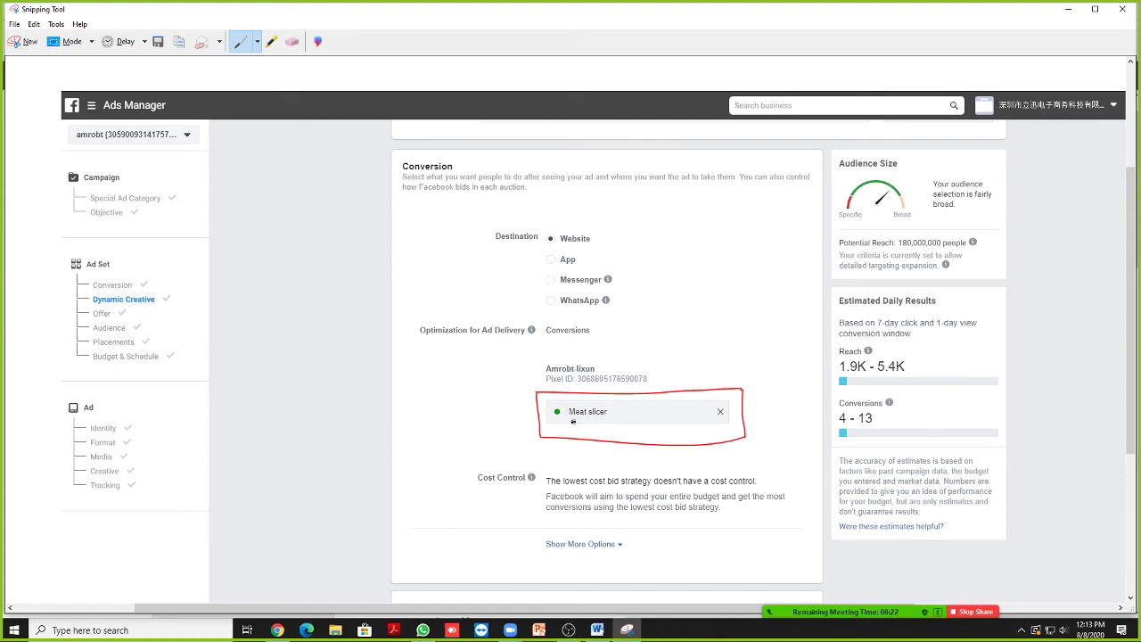
{"action": "key", "text": "ctrl+s"}
{"action": "type", "text": "4"}
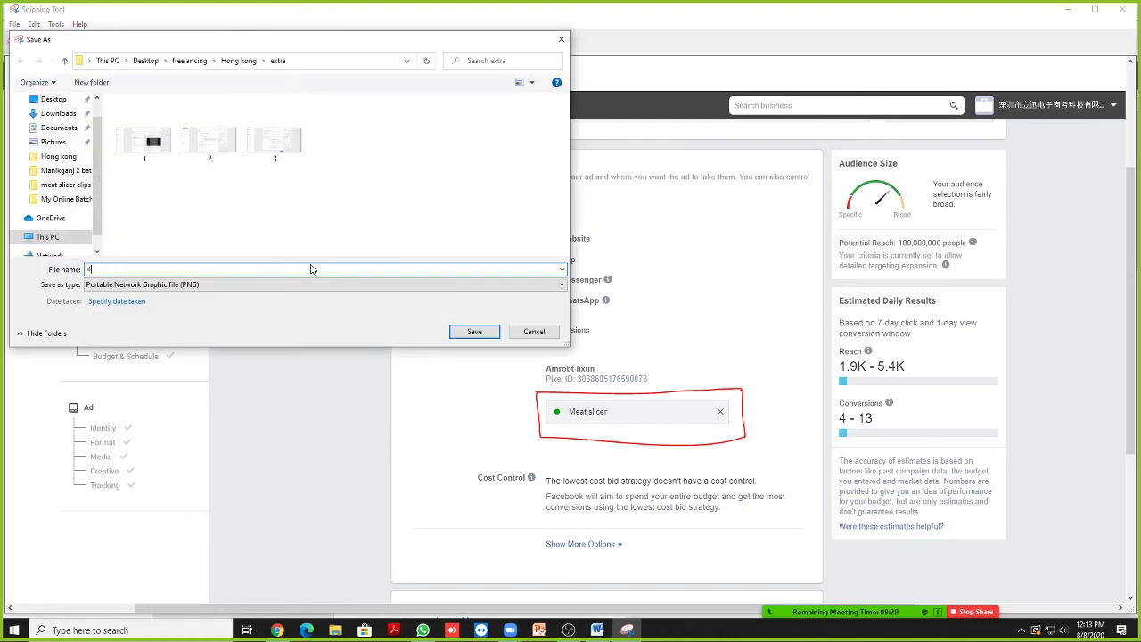
{"action": "key", "text": "Return"}
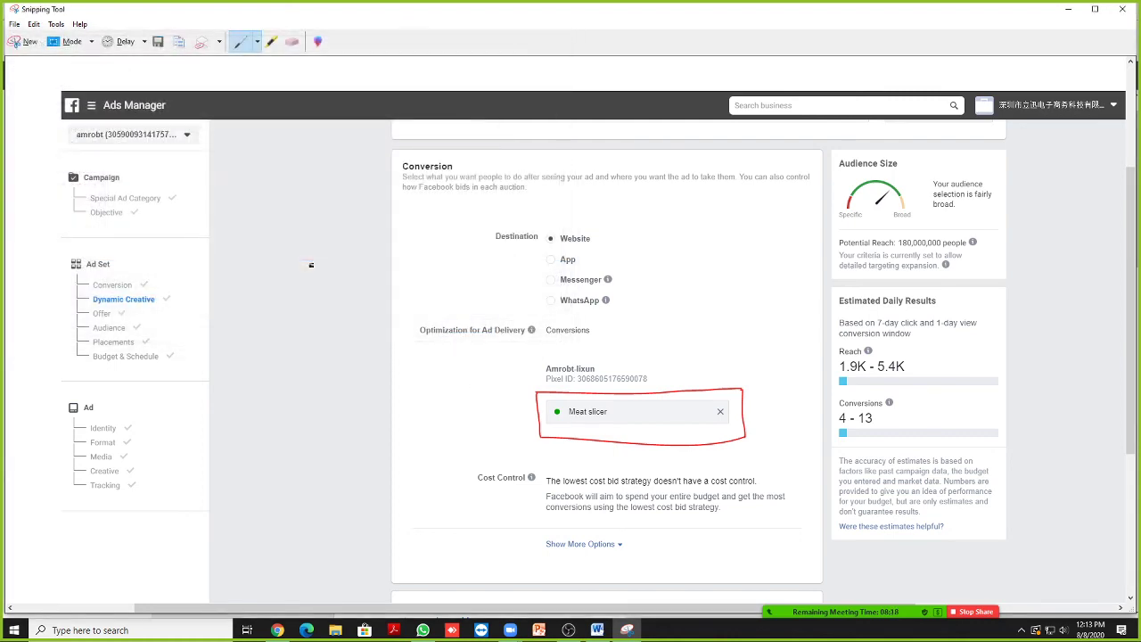
{"action": "scroll", "coordinate": [481, 231], "scroll_direction": "down", "scroll_amount": 5}
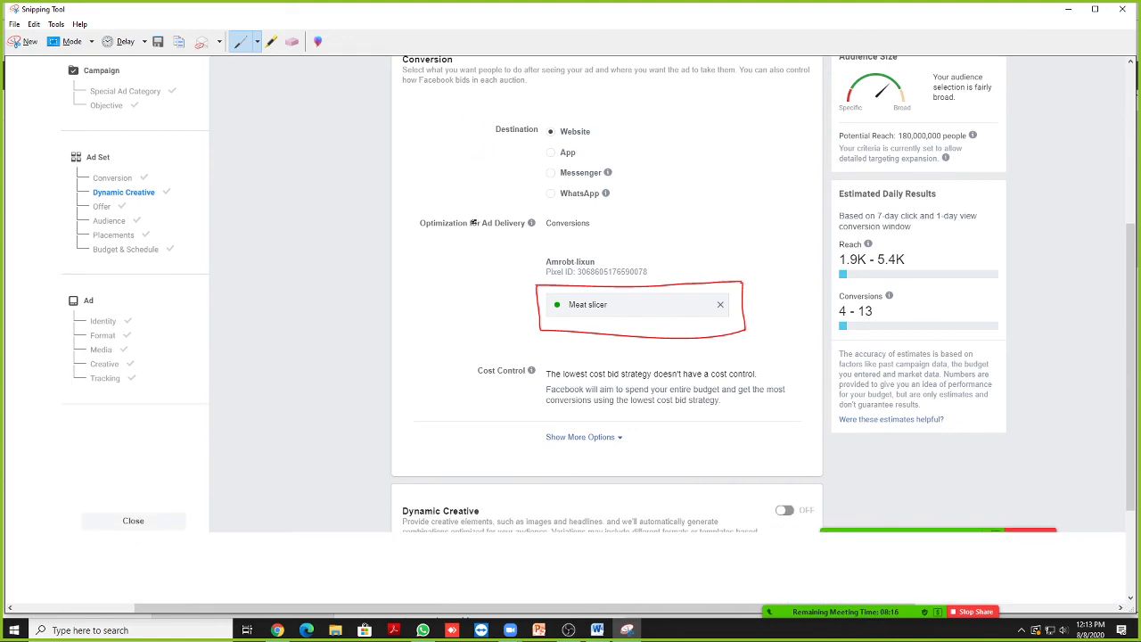
{"action": "scroll", "coordinate": [471, 236], "scroll_direction": "up", "scroll_amount": 4}
{"action": "scroll", "coordinate": [471, 236], "scroll_direction": "up", "scroll_amount": 5}
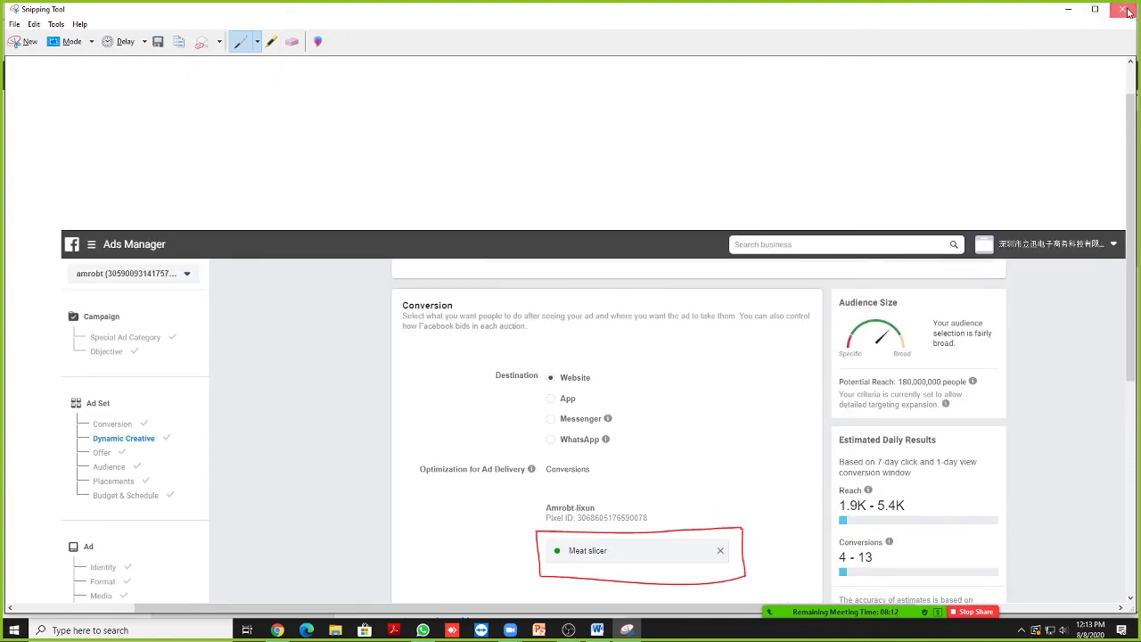
Step: Try to edit the screenshot "4" from the "extra" folder in Photos
{"action": "left_click", "coordinate": [1123, 9]}
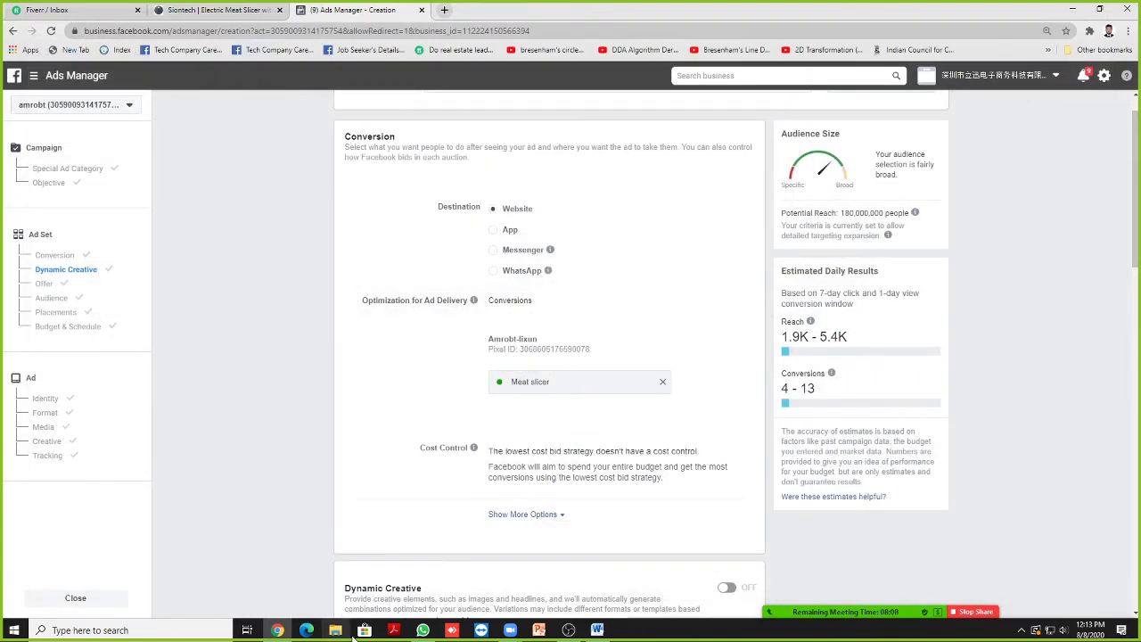
{"action": "left_click", "coordinate": [337, 630]}
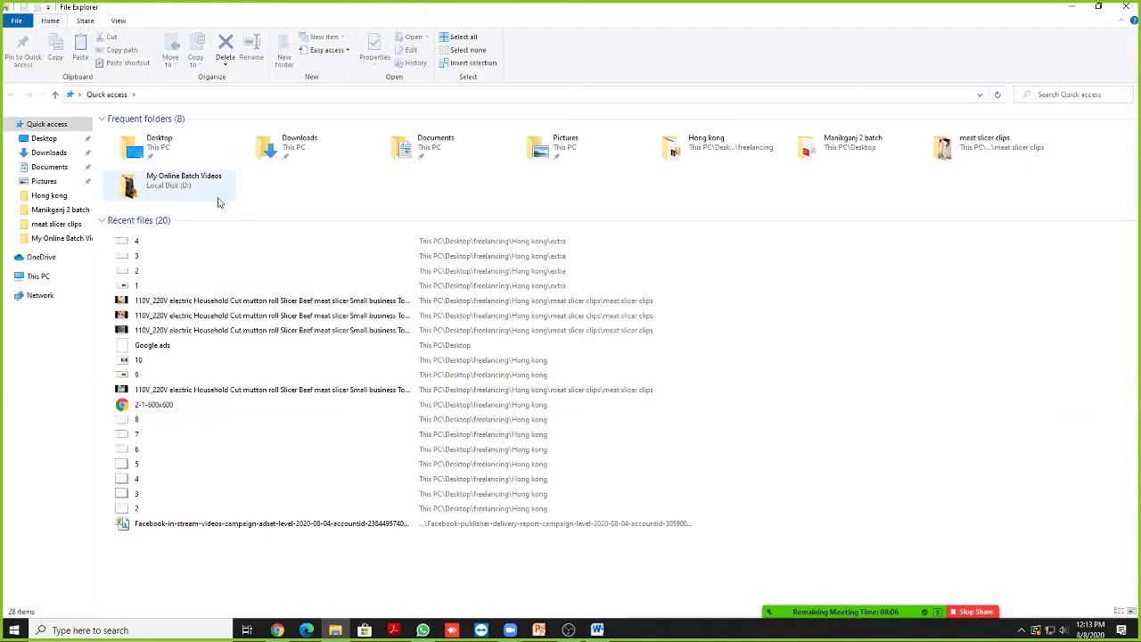
{"action": "left_click", "coordinate": [136, 246]}
{"action": "right_click", "coordinate": [136, 245]}
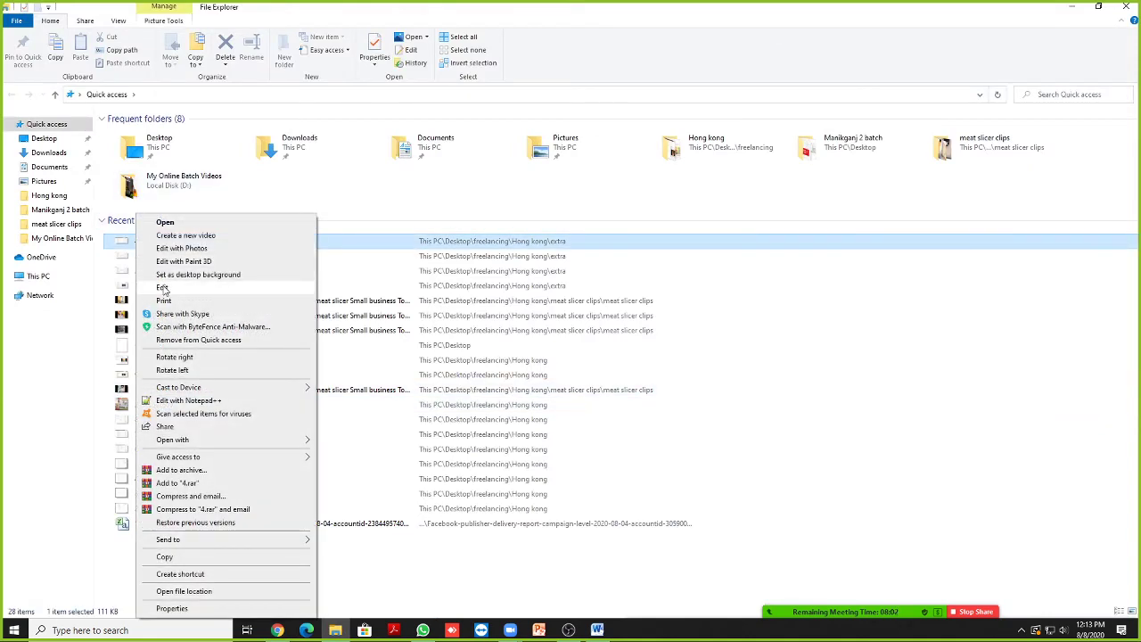
{"action": "double_click", "coordinate": [120, 241]}
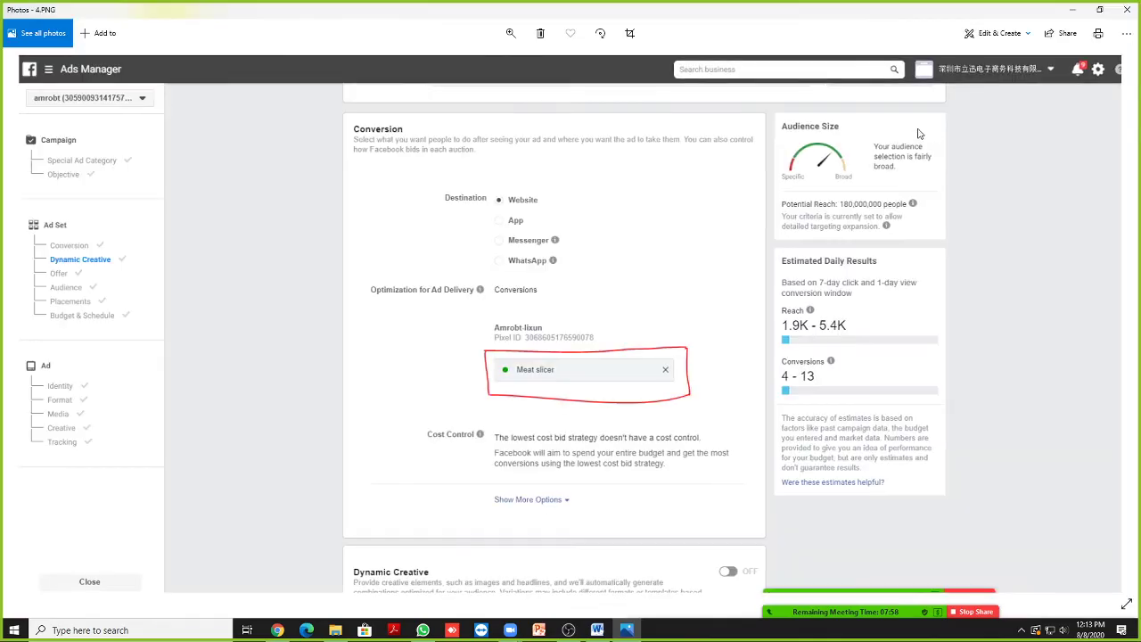
{"action": "left_click", "coordinate": [1001, 36]}
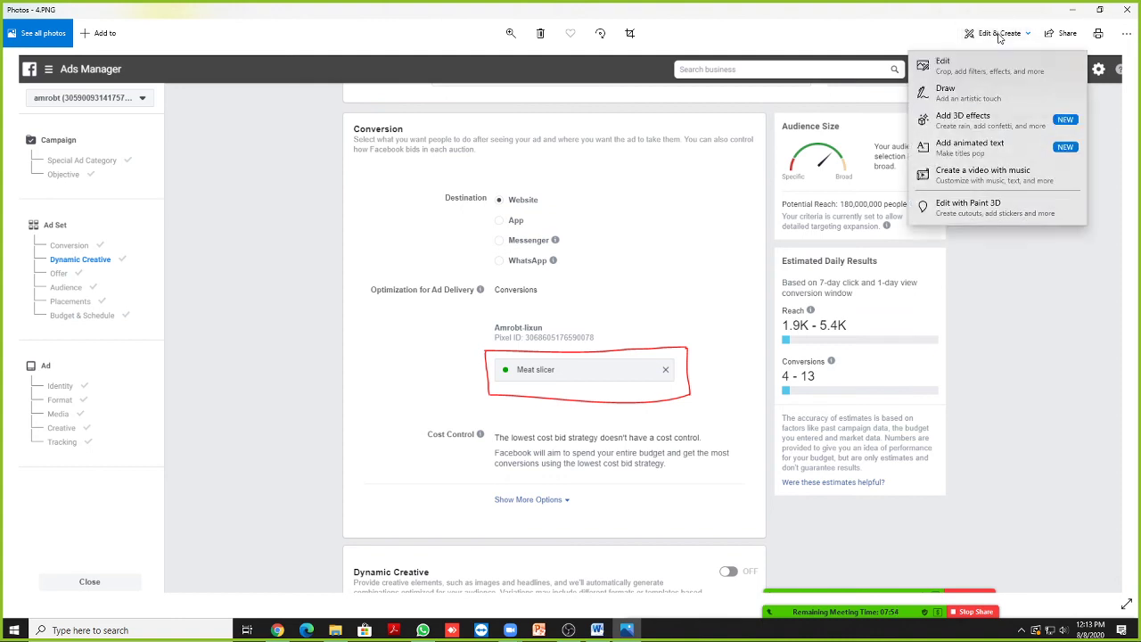
{"action": "left_click", "coordinate": [961, 78]}
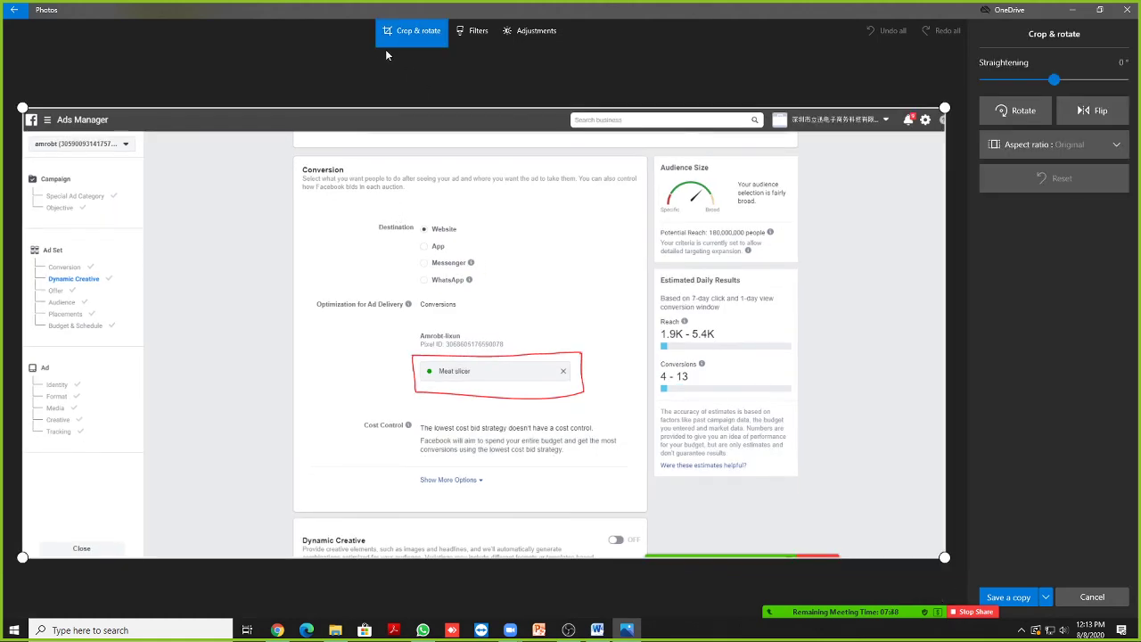
{"action": "left_click", "coordinate": [1126, 9]}
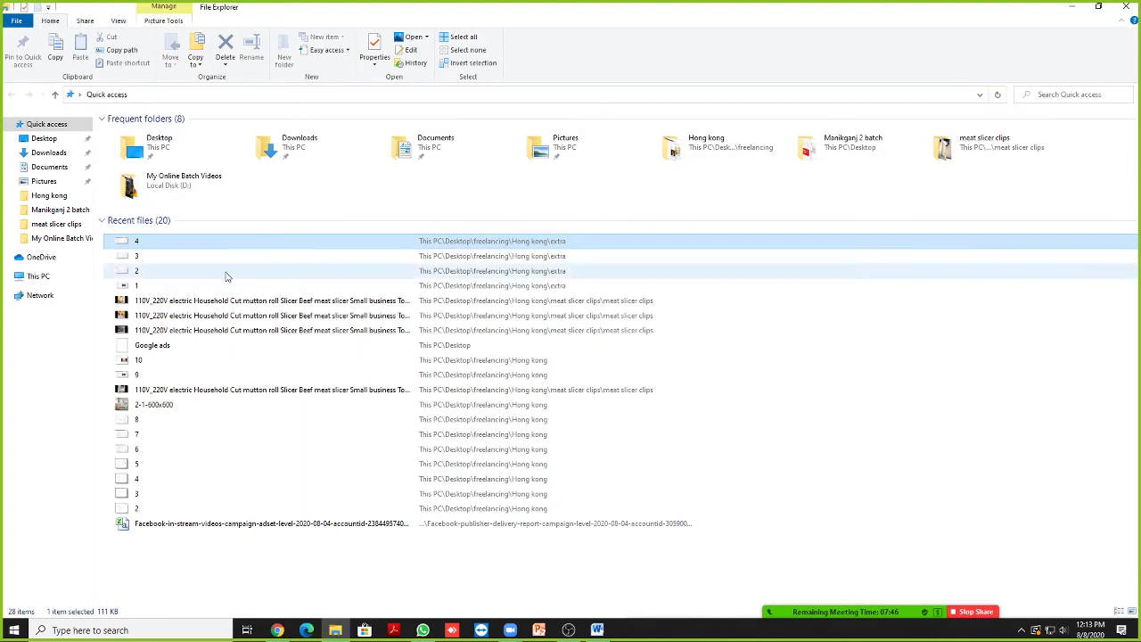
Step: Open the screenshot "4" from the "extra" folder for editing in Paint
{"action": "right_click", "coordinate": [123, 242]}
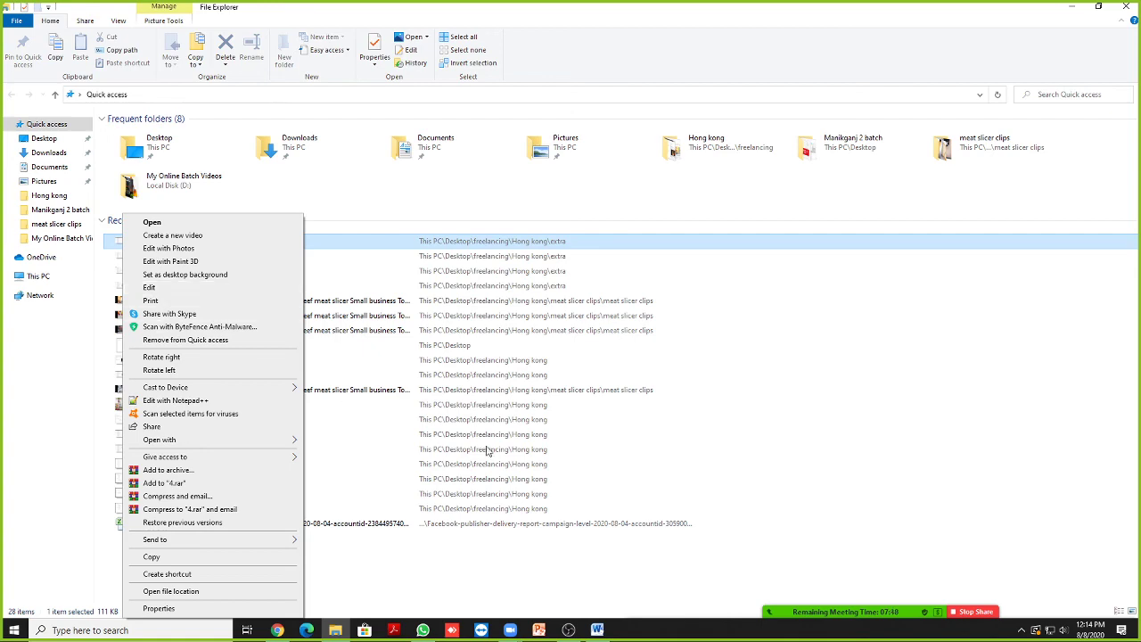
{"action": "left_click", "coordinate": [277, 630]}
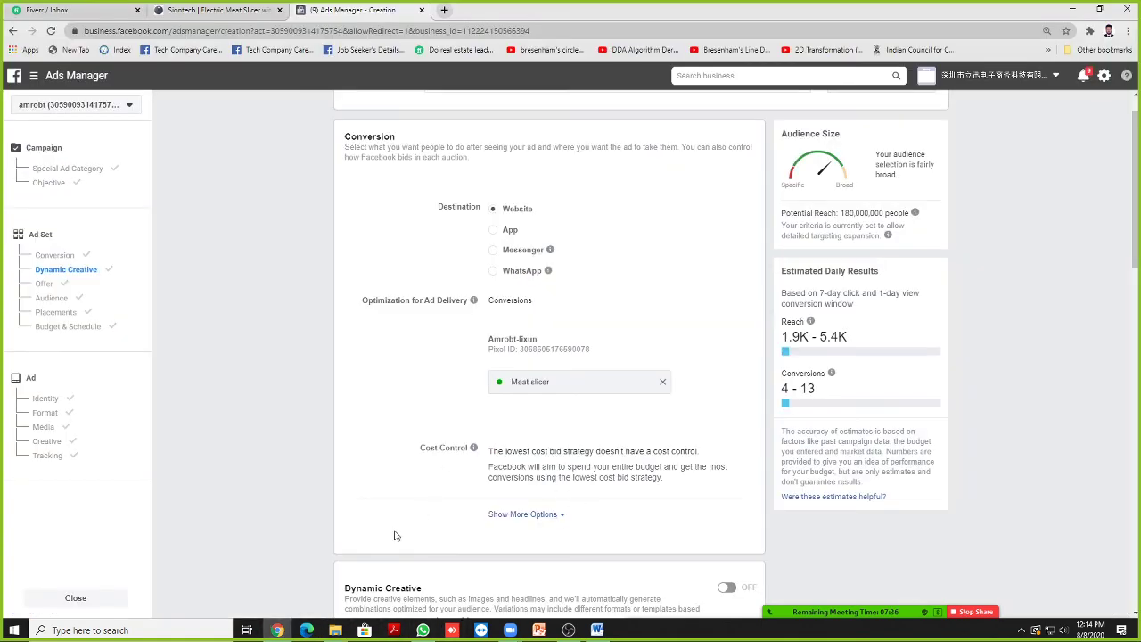
{"action": "left_click", "coordinate": [277, 631]}
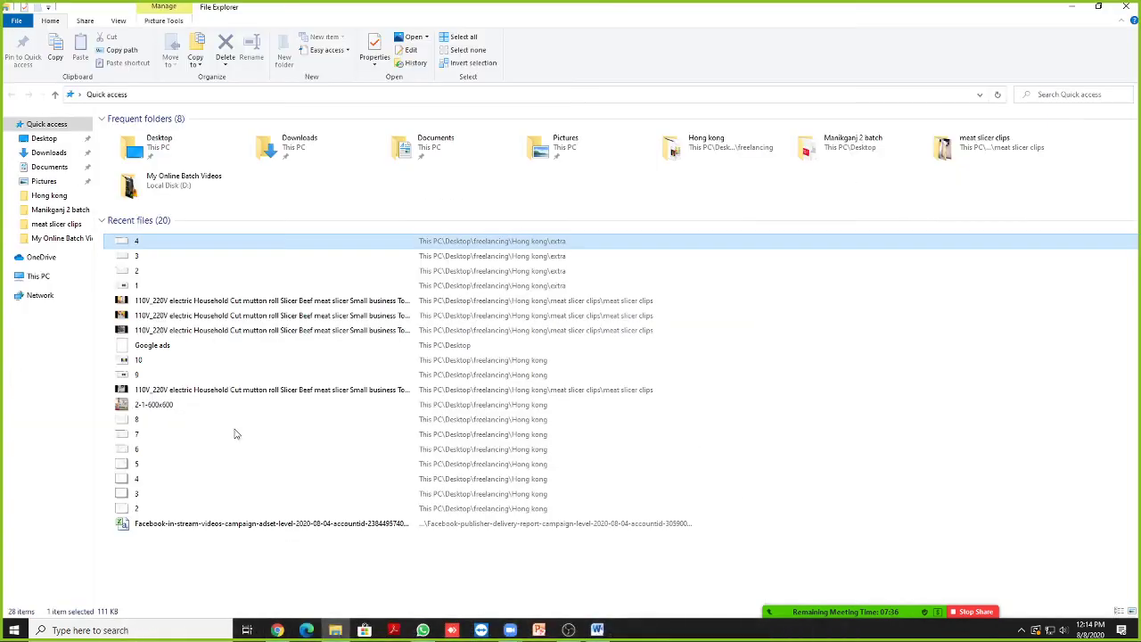
{"action": "right_click", "coordinate": [127, 244]}
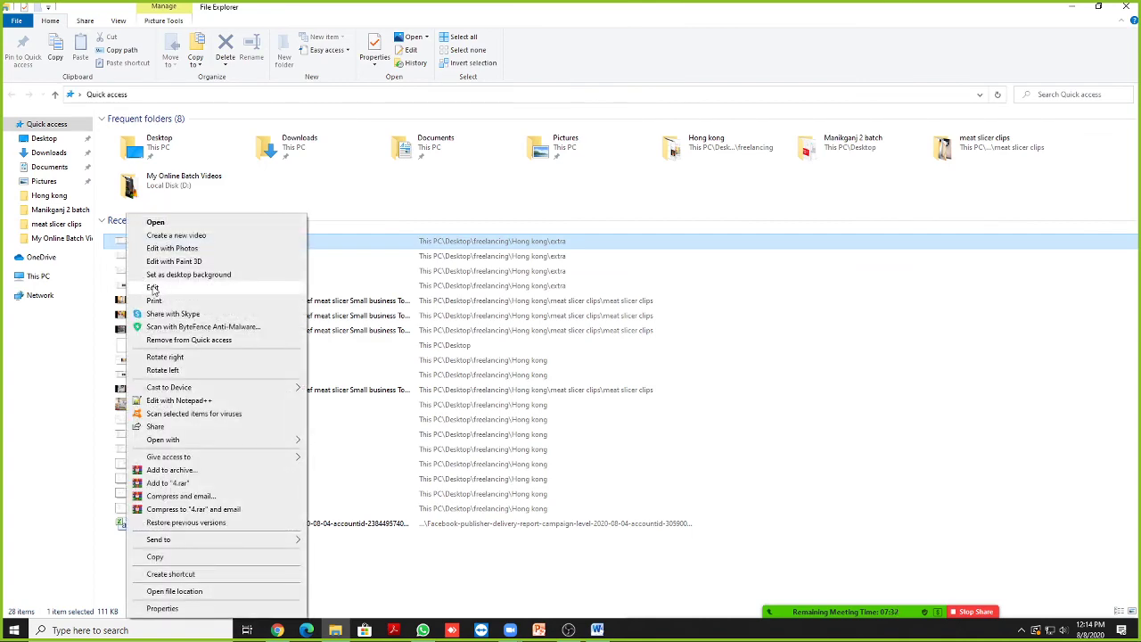
{"action": "left_click", "coordinate": [153, 288]}
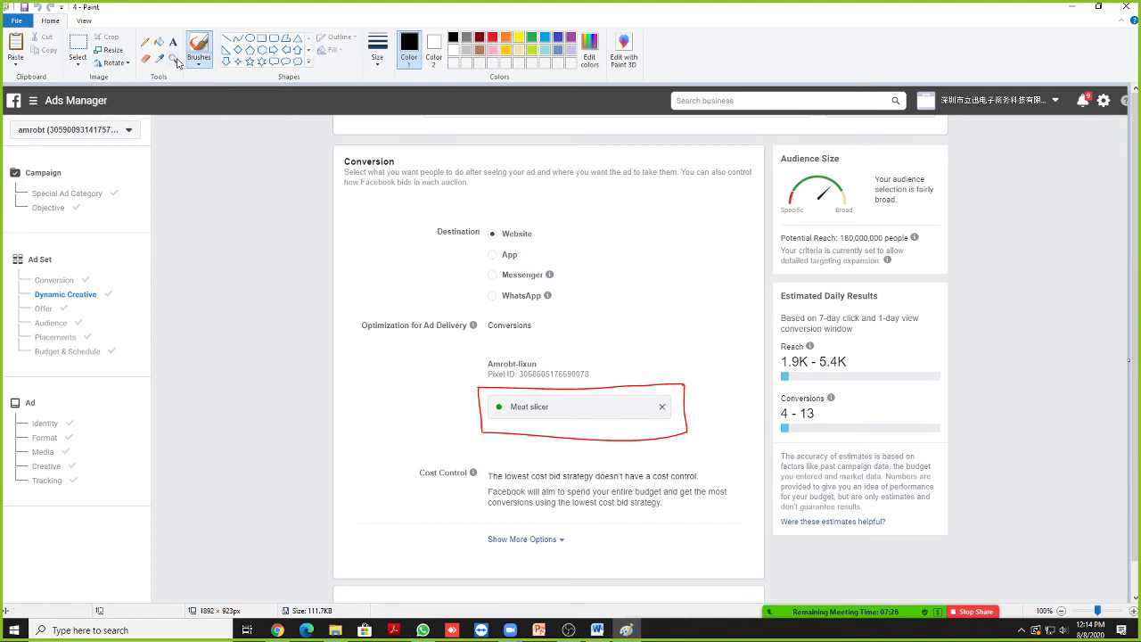
Step: Try to select the area around the Meat slicer event with a rectangular selection and red as Color 1, and close Paint
{"action": "left_click", "coordinate": [79, 45]}
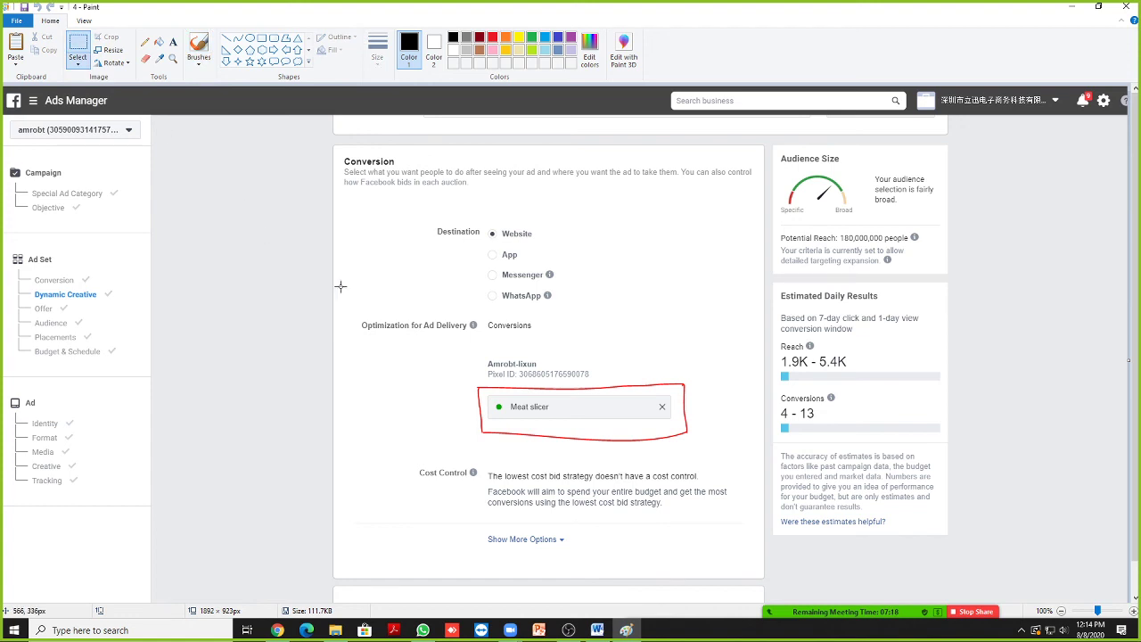
{"action": "mouse_move", "coordinate": [463, 380]}
{"action": "left_mouse_down"}
{"action": "mouse_move", "coordinate": [666, 417]}
{"action": "mouse_move", "coordinate": [687, 432]}
{"action": "left_mouse_up"}
{"action": "left_click", "coordinate": [78, 64]}
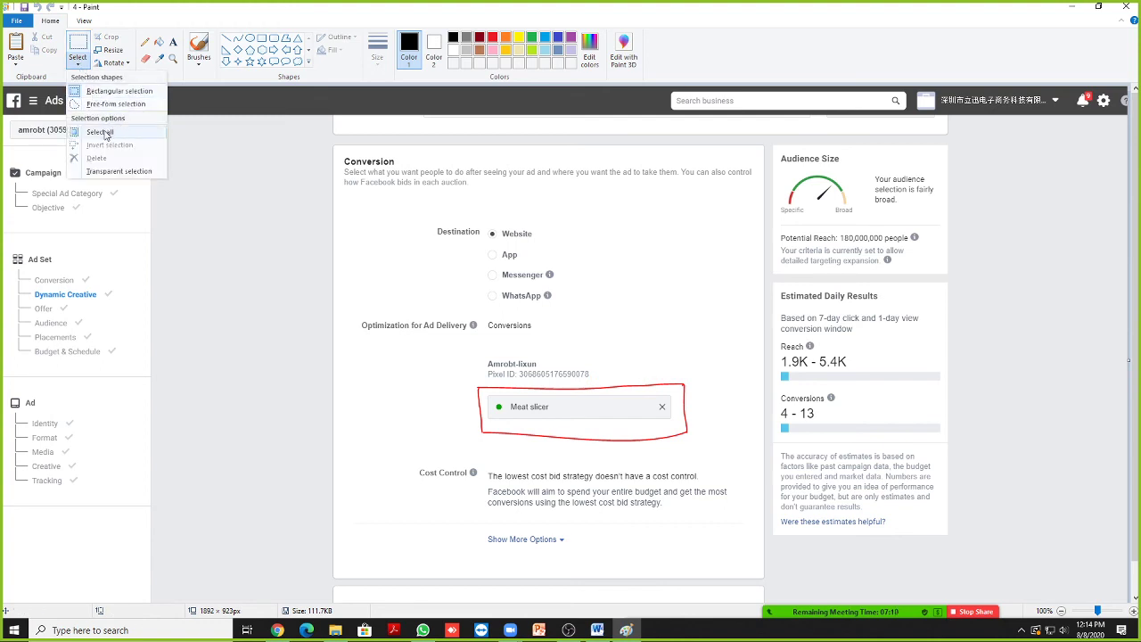
{"action": "left_click", "coordinate": [80, 65]}
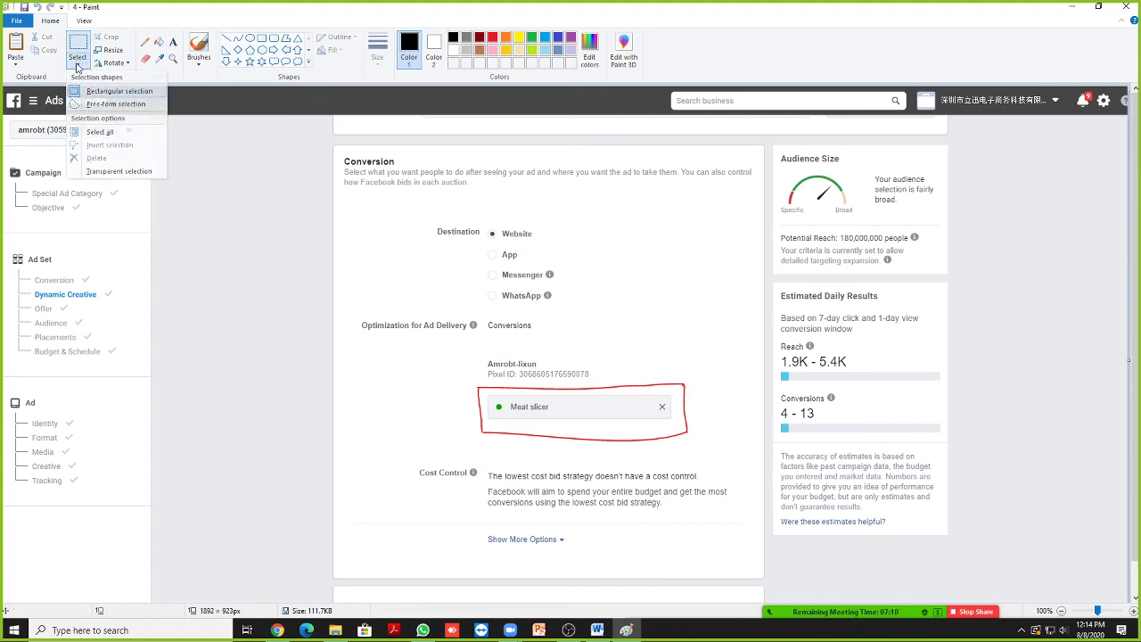
{"action": "left_click", "coordinate": [491, 38]}
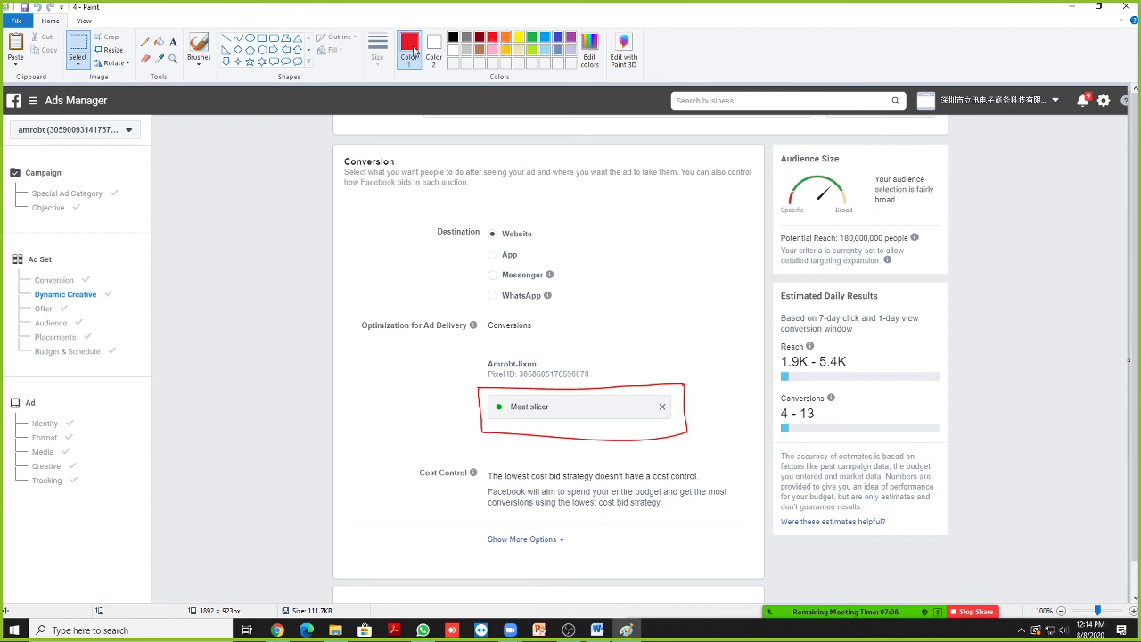
{"action": "left_click", "coordinate": [79, 54]}
{"action": "mouse_move", "coordinate": [475, 379]}
{"action": "left_mouse_down"}
{"action": "mouse_move", "coordinate": [573, 420]}
{"action": "mouse_move", "coordinate": [697, 441]}
{"action": "left_mouse_up"}
{"action": "left_click", "coordinate": [438, 387]}
{"action": "left_click", "coordinate": [1126, 7]}
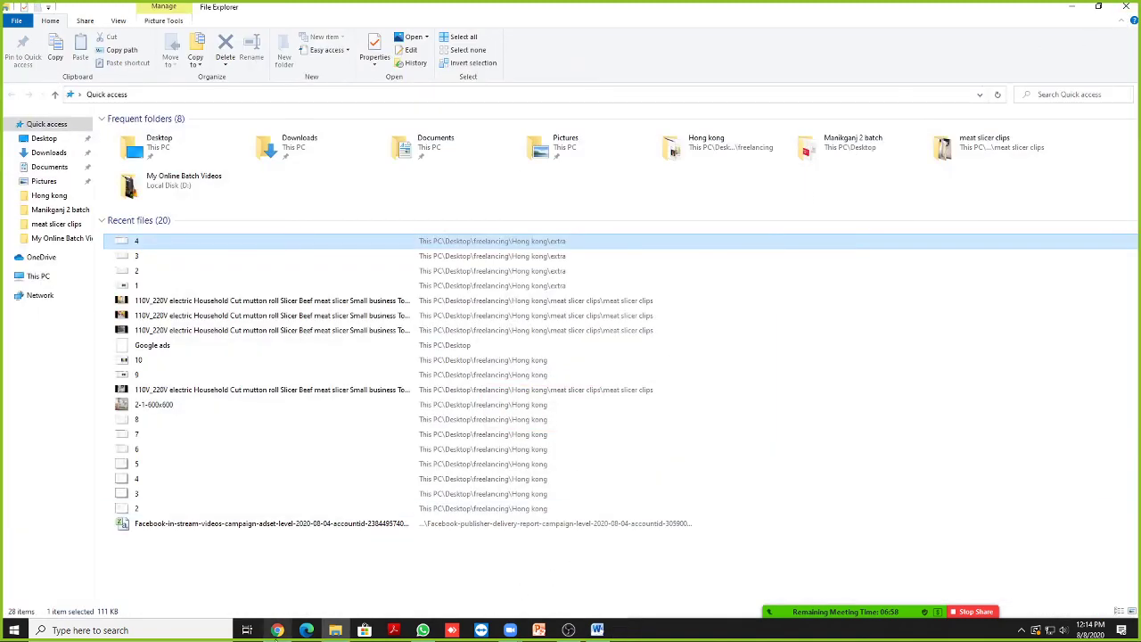
Step: Switch back to Ads Manager in Chrome and continue from the Meat slicer ad set to the ad setup
{"action": "left_click", "coordinate": [278, 631]}
{"action": "scroll", "coordinate": [622, 321], "scroll_direction": "down", "scroll_amount": 2}
{"action": "scroll", "coordinate": [624, 311], "scroll_direction": "down", "scroll_amount": 15}
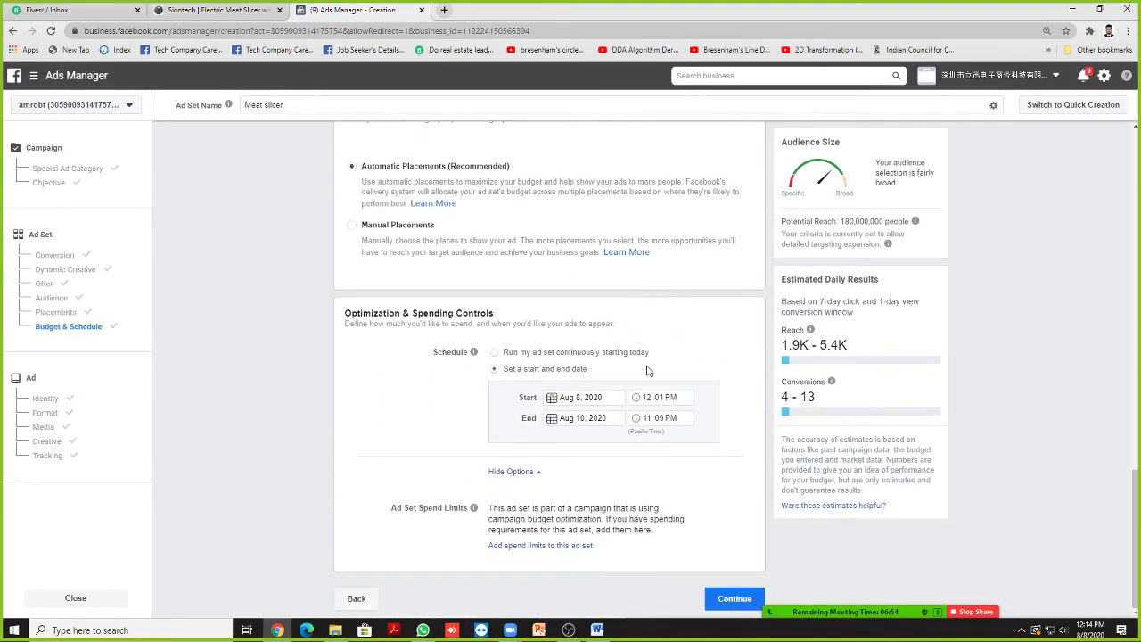
{"action": "left_click", "coordinate": [713, 593]}
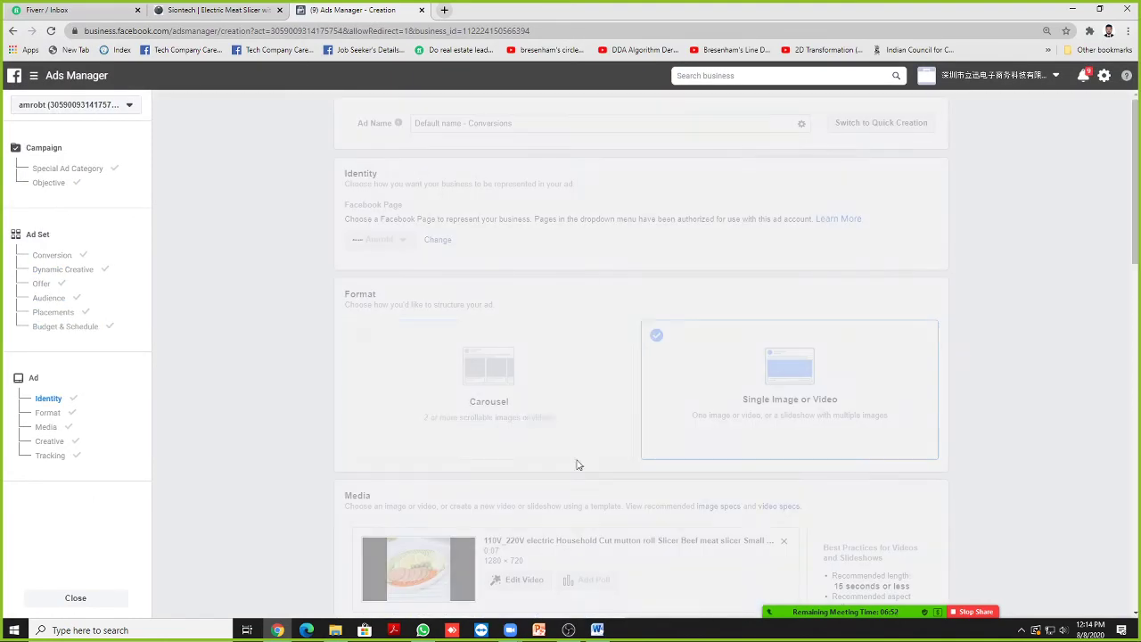
Step: Check the ad's creative text, offer preview and tracking settings, and confirm the ad for publishing
{"action": "scroll", "coordinate": [533, 420], "scroll_direction": "down", "scroll_amount": 12}
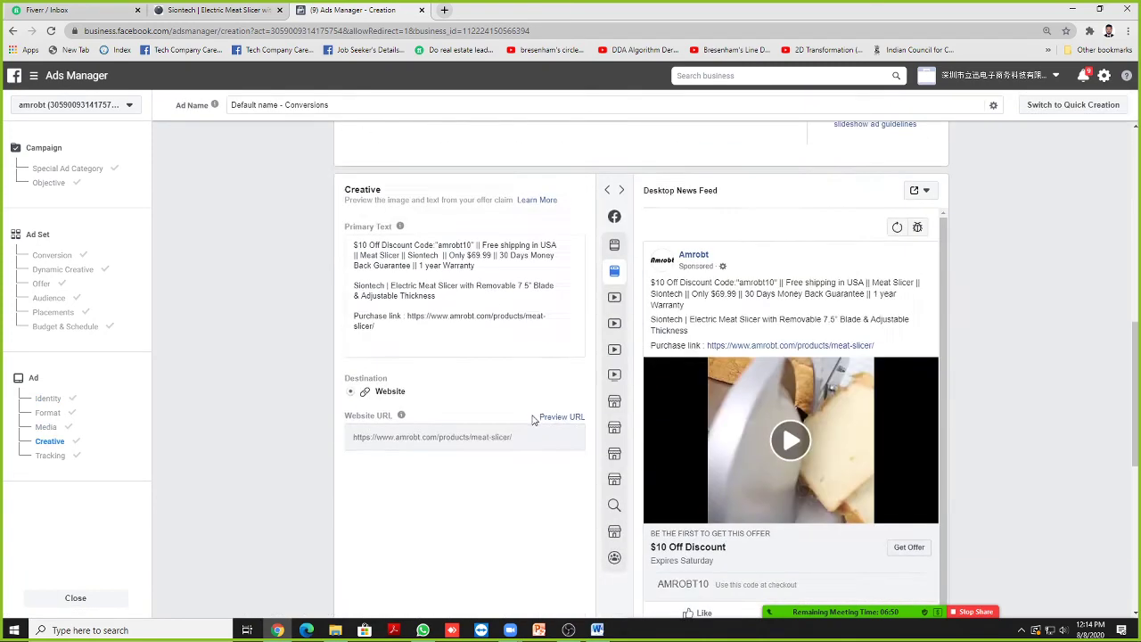
{"action": "scroll", "coordinate": [533, 420], "scroll_direction": "down", "scroll_amount": 2}
{"action": "scroll", "coordinate": [533, 420], "scroll_direction": "up", "scroll_amount": 5}
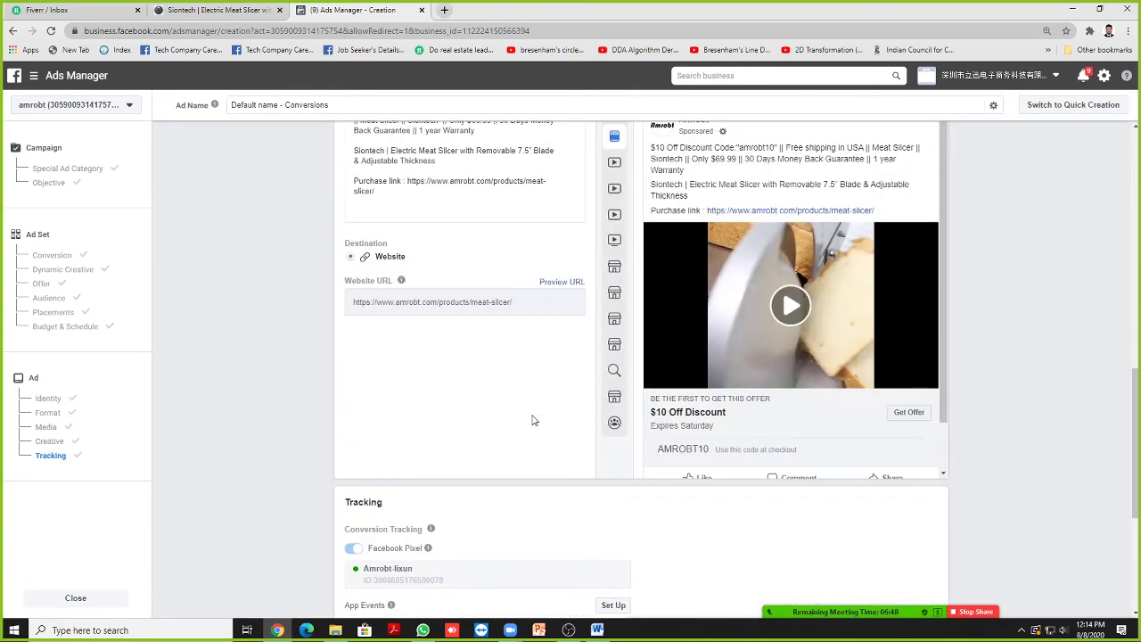
{"action": "scroll", "coordinate": [533, 419], "scroll_direction": "down", "scroll_amount": 3}
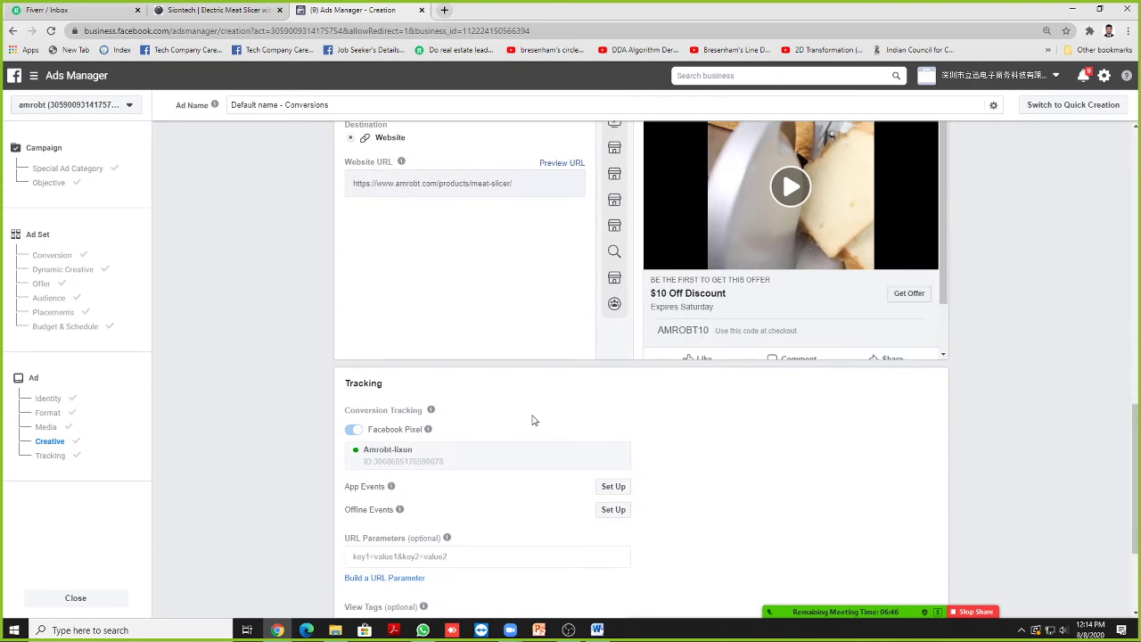
{"action": "scroll", "coordinate": [533, 419], "scroll_direction": "up", "scroll_amount": 1}
{"action": "scroll", "coordinate": [534, 420], "scroll_direction": "down", "scroll_amount": 3}
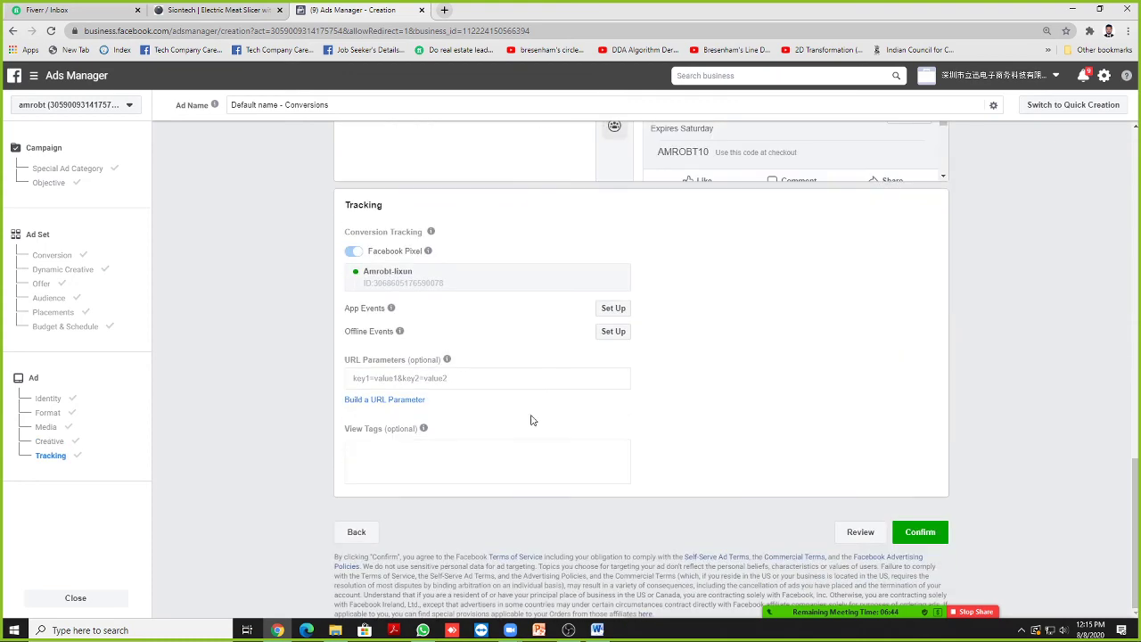
{"action": "left_click", "coordinate": [923, 532]}
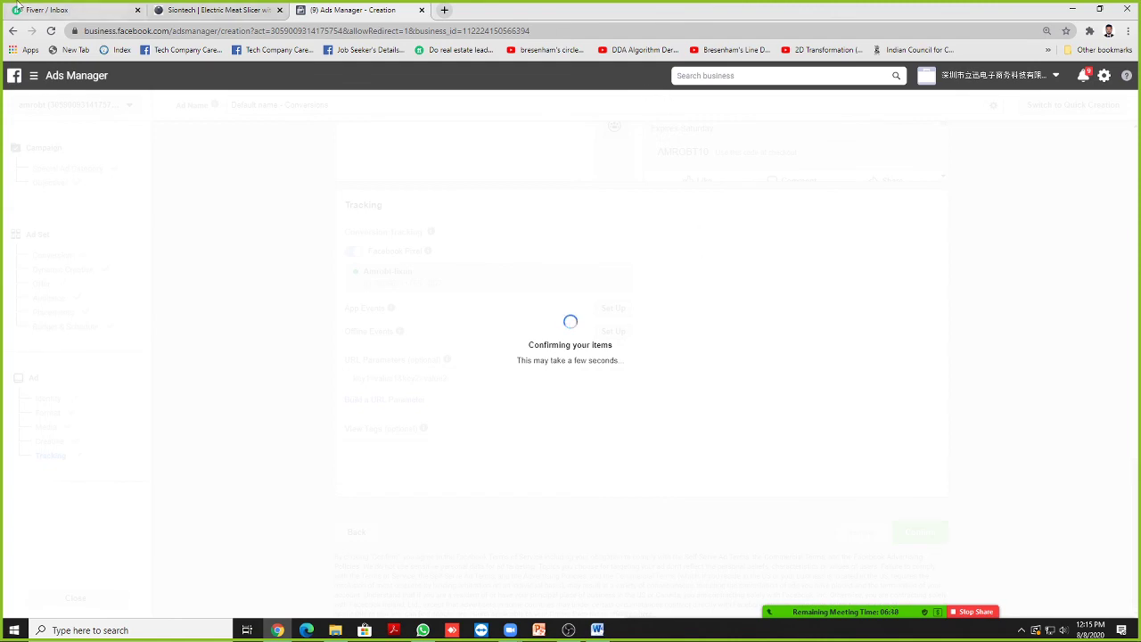
Step: Switch to the Fiverr inbox and write to the buyer: "I have created another conversion ad for you. It's a bonus ad from me."
{"action": "left_click", "coordinate": [40, 9]}
{"action": "left_click", "coordinate": [237, 260]}
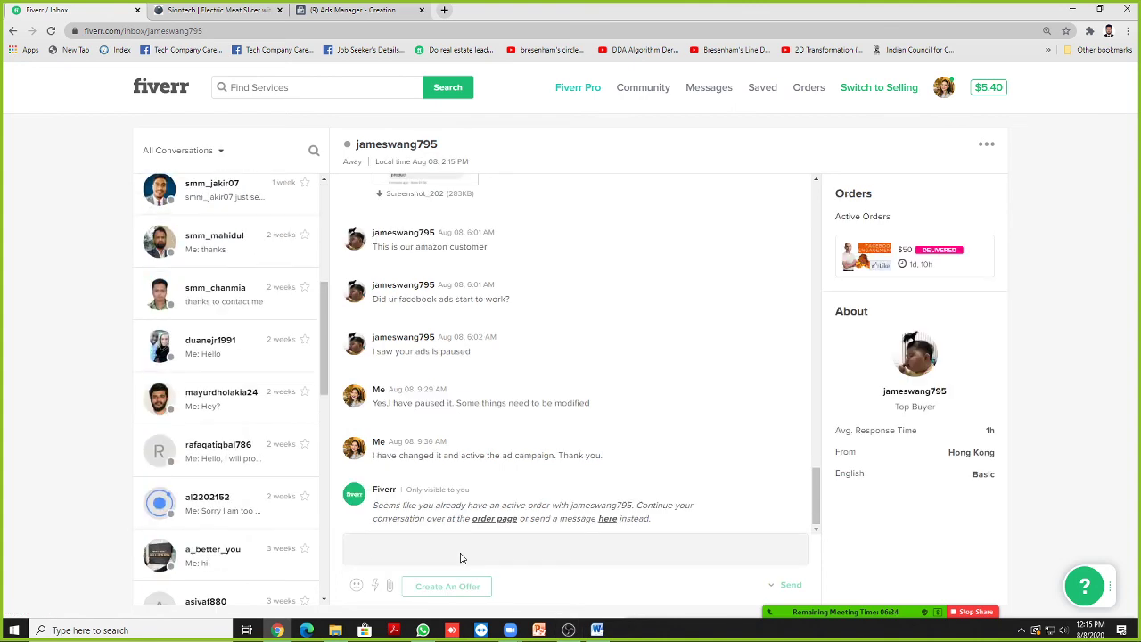
{"action": "left_click", "coordinate": [563, 535]}
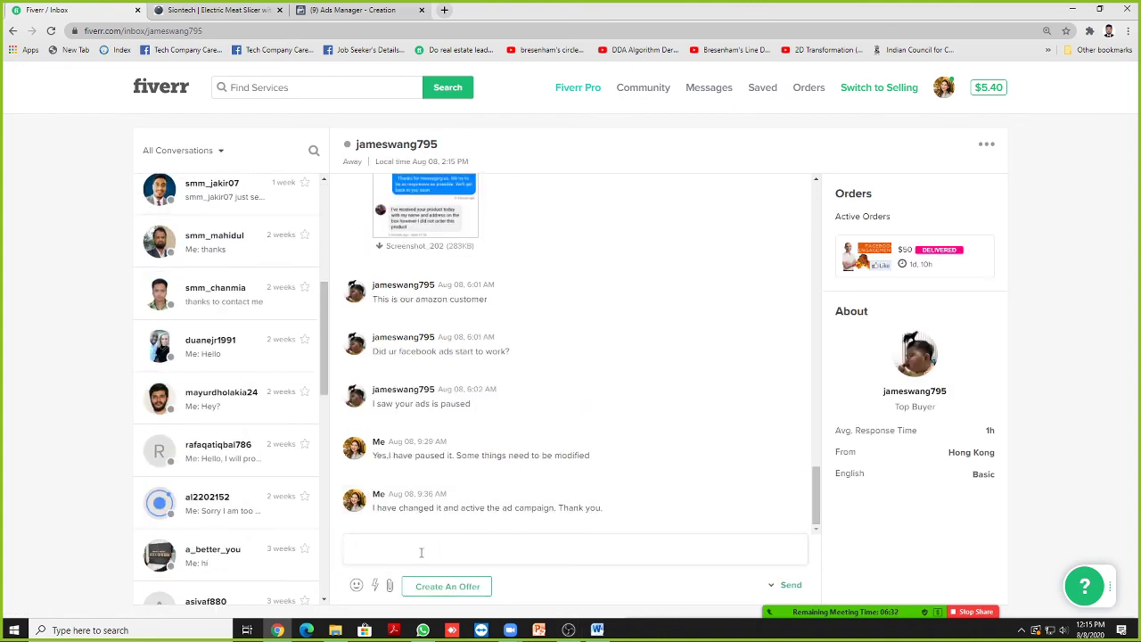
{"action": "type", "text": "I have created another conversion ad for you. It's a bonus ad from me."}
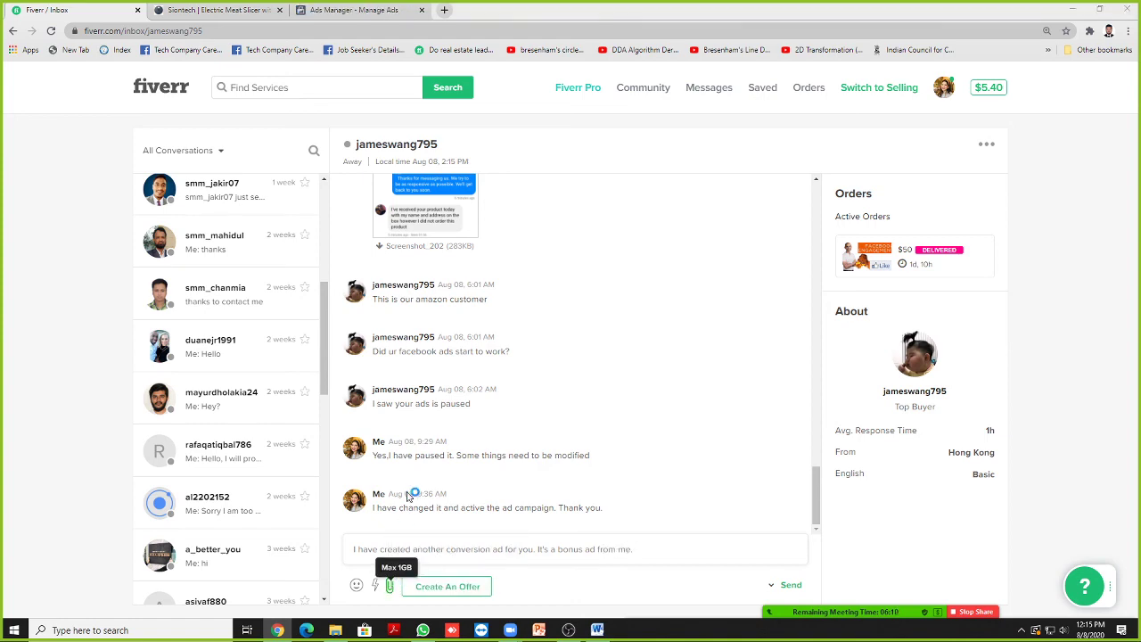
Step: Attach screenshots 1 to 4 from the "extra" folder to the buyer's message, and send it with "Check" added to the text
{"action": "left_click", "coordinate": [389, 584]}
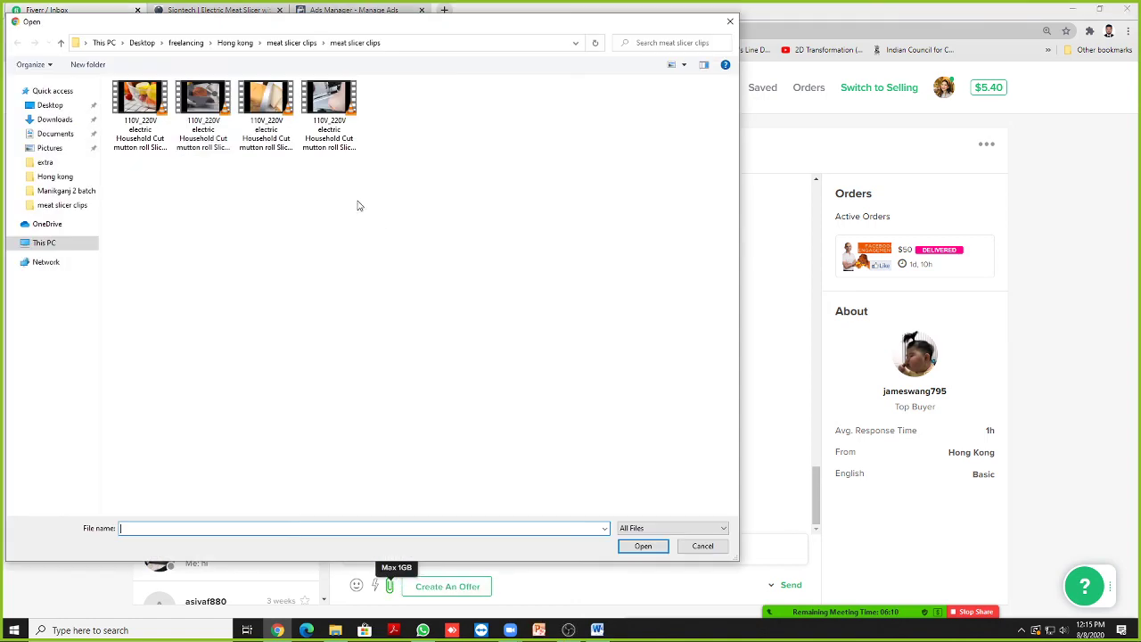
{"action": "left_click", "coordinate": [235, 42]}
{"action": "double_click", "coordinate": [152, 127]}
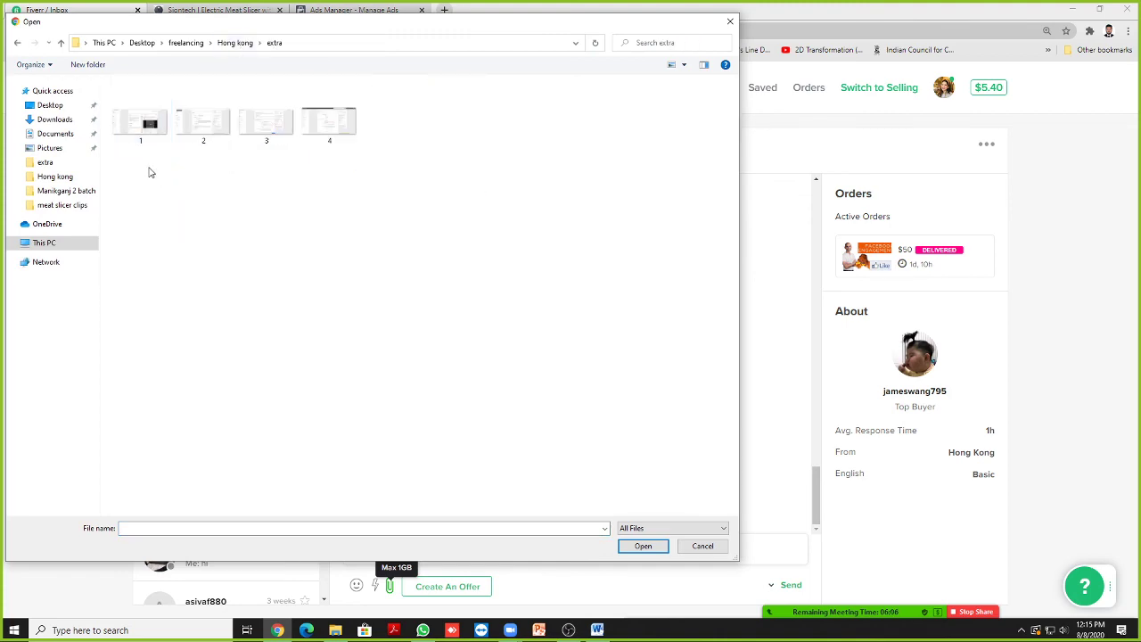
{"action": "left_click_drag", "start_coordinate": [150, 171], "coordinate": [374, 143]}
{"action": "left_click", "coordinate": [641, 546]}
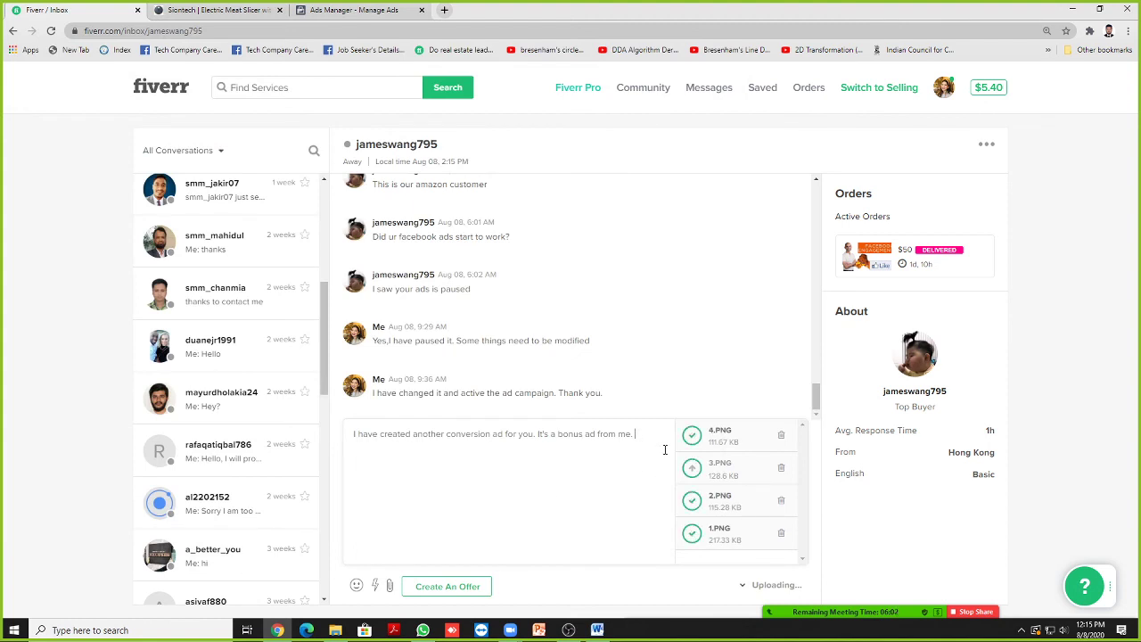
{"action": "type", "text": "Check"}
{"action": "left_click", "coordinate": [791, 586]}
Step: Return to Ads Manager and examine the campaign list, comparing the new Conversions campaign's delivery status with the other campaigns
{"action": "left_click", "coordinate": [361, 9]}
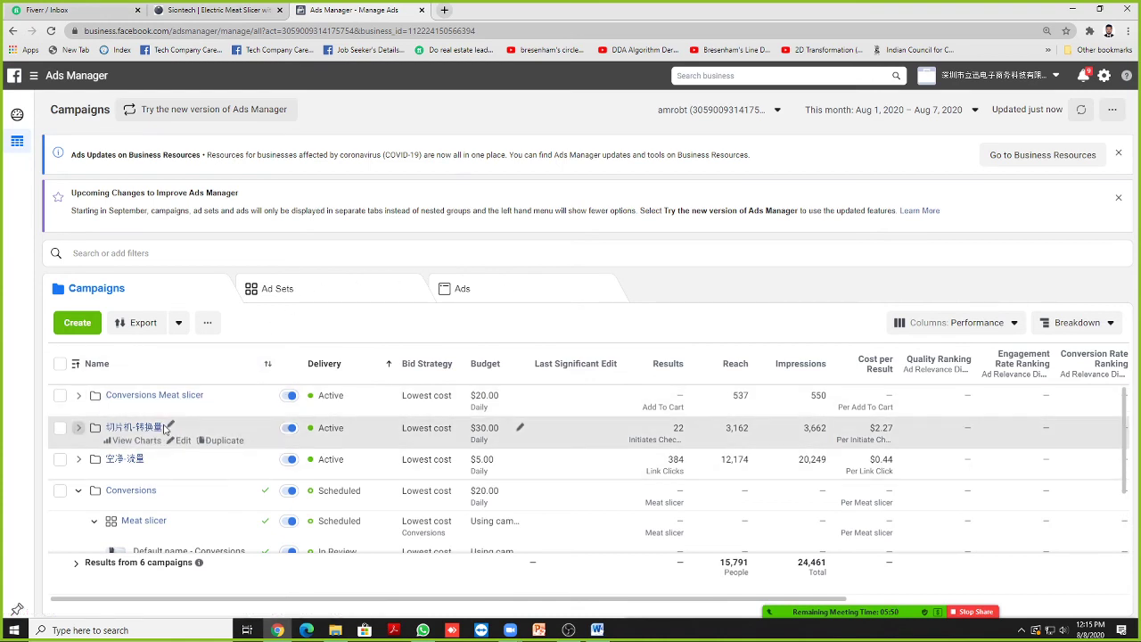
{"action": "scroll", "coordinate": [187, 441], "scroll_direction": "down", "scroll_amount": 1}
{"action": "scroll", "coordinate": [187, 441], "scroll_direction": "up", "scroll_amount": 1}
{"action": "scroll", "coordinate": [186, 406], "scroll_direction": "down", "scroll_amount": 3}
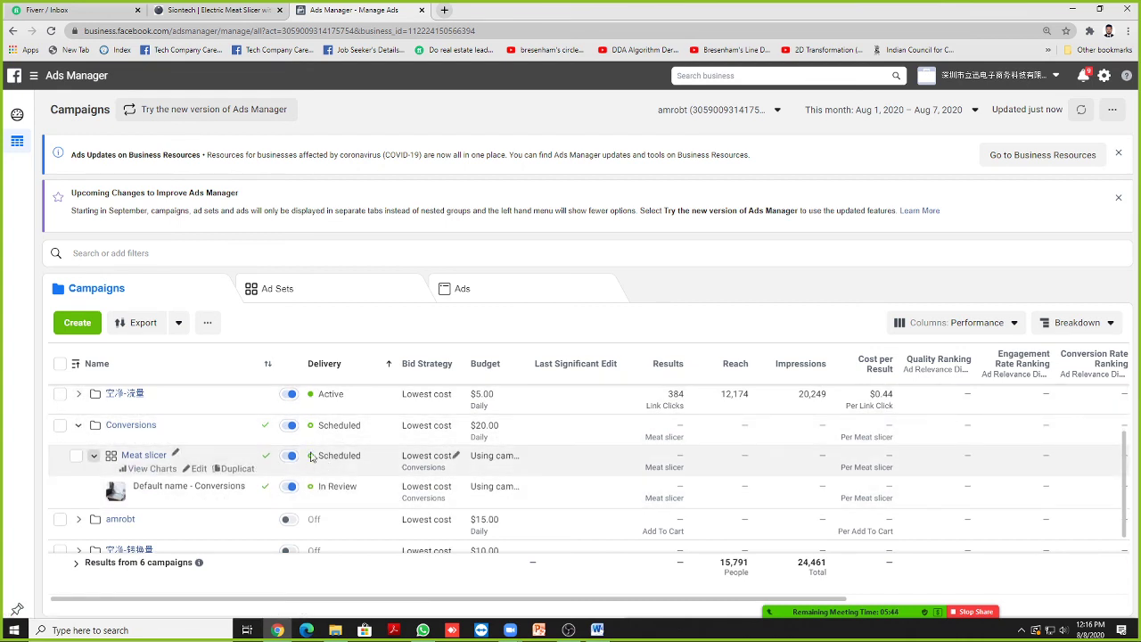
{"action": "scroll", "coordinate": [328, 456], "scroll_direction": "up", "scroll_amount": 3}
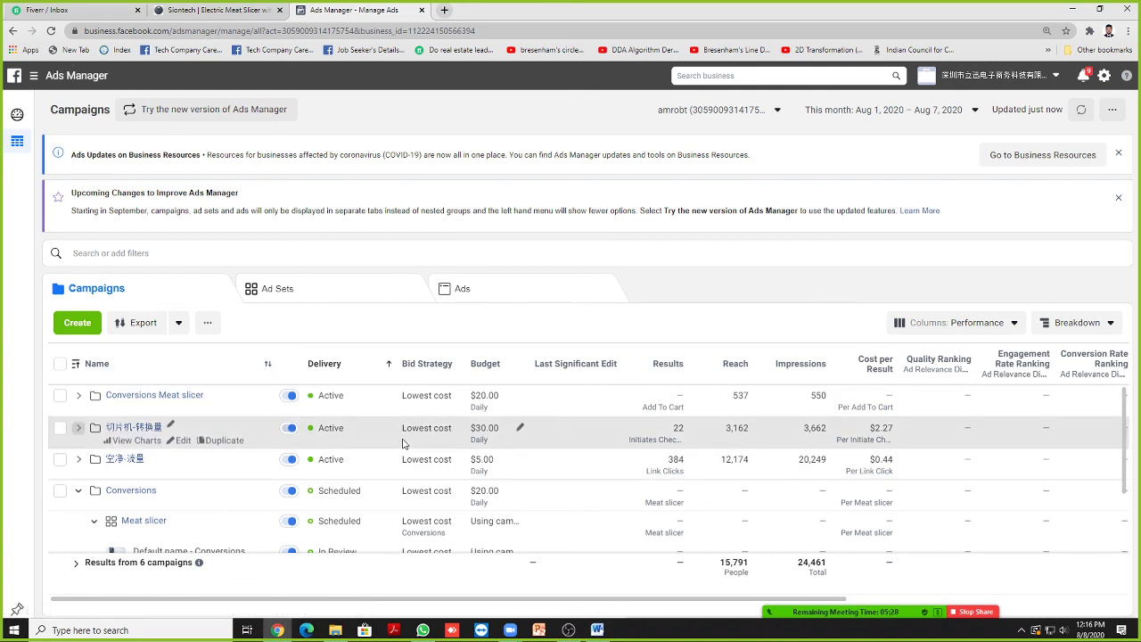
{"action": "scroll", "coordinate": [402, 443], "scroll_direction": "down", "scroll_amount": 2}
{"action": "scroll", "coordinate": [392, 450], "scroll_direction": "up", "scroll_amount": 2}
{"action": "scroll", "coordinate": [374, 459], "scroll_direction": "down", "scroll_amount": 2}
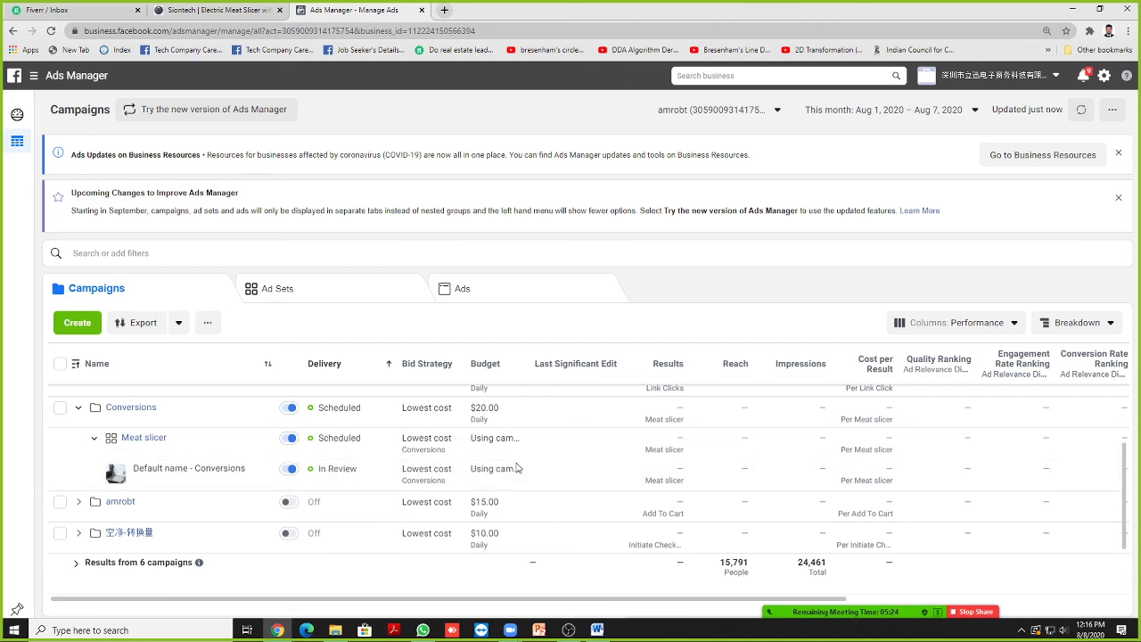
{"action": "scroll", "coordinate": [285, 468], "scroll_direction": "up", "scroll_amount": 3}
{"action": "scroll", "coordinate": [267, 461], "scroll_direction": "down", "scroll_amount": 2}
{"action": "scroll", "coordinate": [181, 443], "scroll_direction": "up", "scroll_amount": 2}
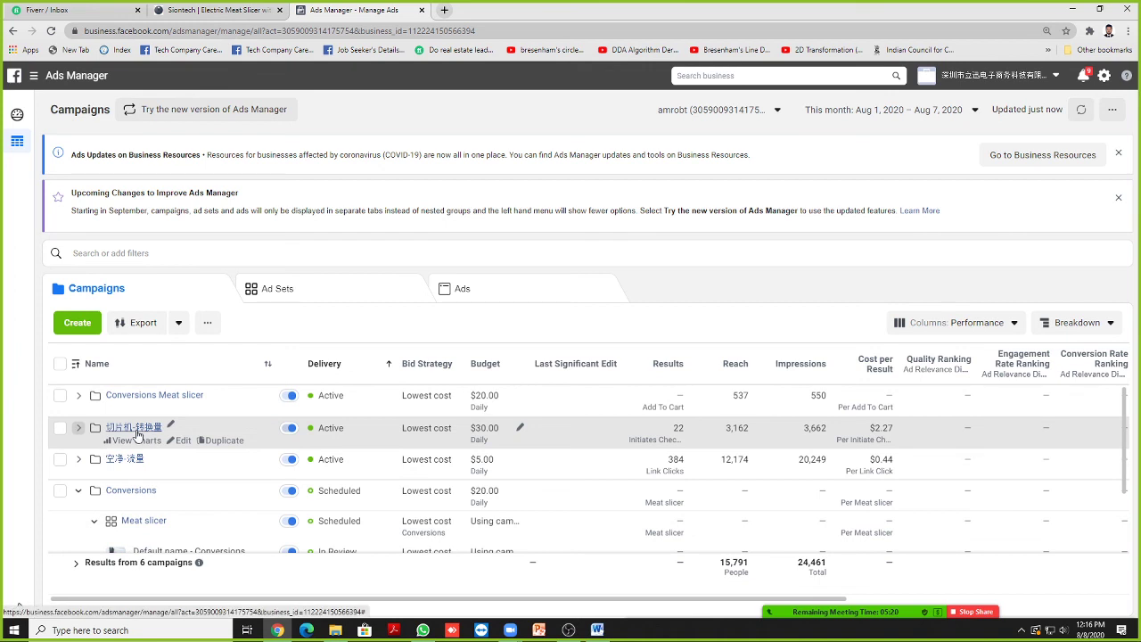
Step: Collapse the Conversions campaign and expand the Conversions Meat slicer campaign and its Meat slicer ad set down to the ad
{"action": "left_click", "coordinate": [79, 490]}
{"action": "scroll", "coordinate": [122, 445], "scroll_direction": "down", "scroll_amount": 1}
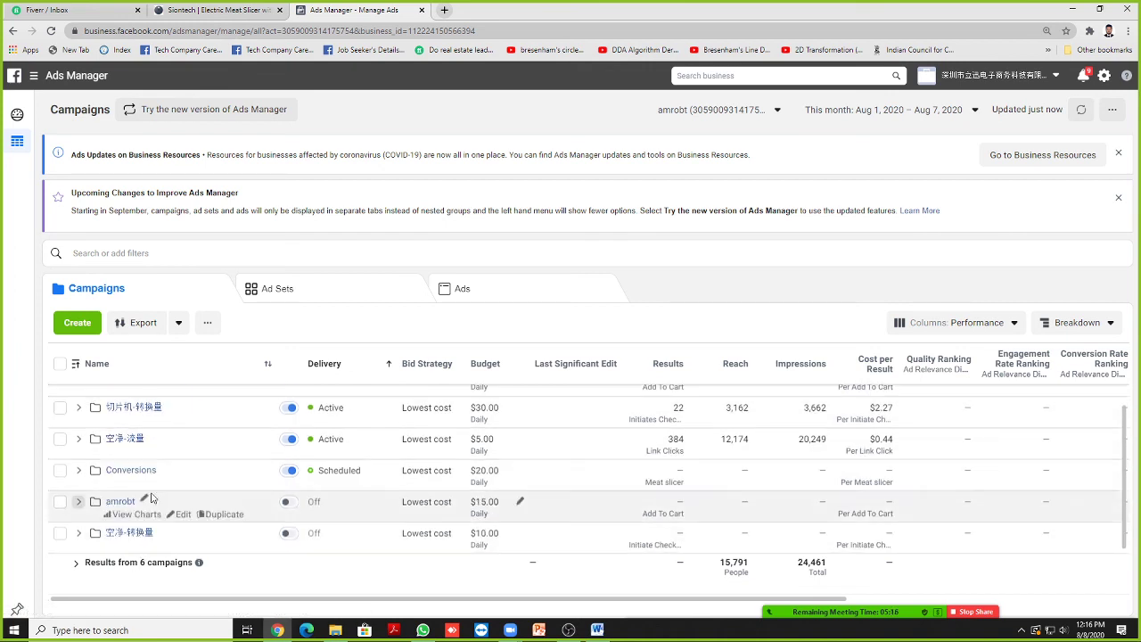
{"action": "scroll", "coordinate": [151, 455], "scroll_direction": "up", "scroll_amount": 1}
{"action": "scroll", "coordinate": [187, 453], "scroll_direction": "down", "scroll_amount": 1}
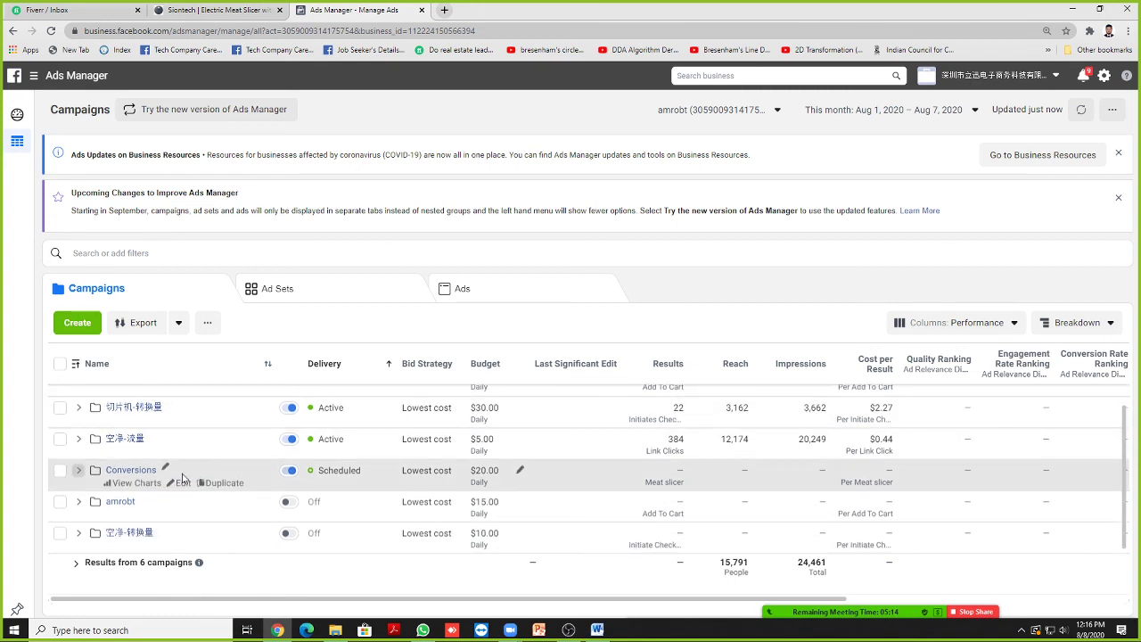
{"action": "scroll", "coordinate": [169, 477], "scroll_direction": "up", "scroll_amount": 1}
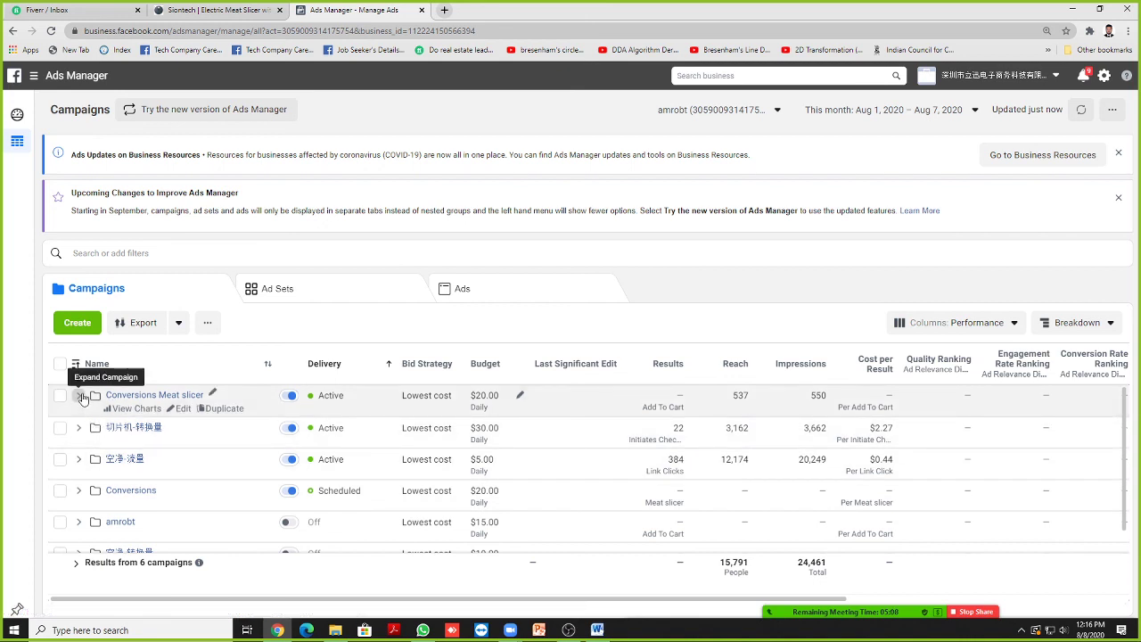
{"action": "left_click", "coordinate": [80, 395]}
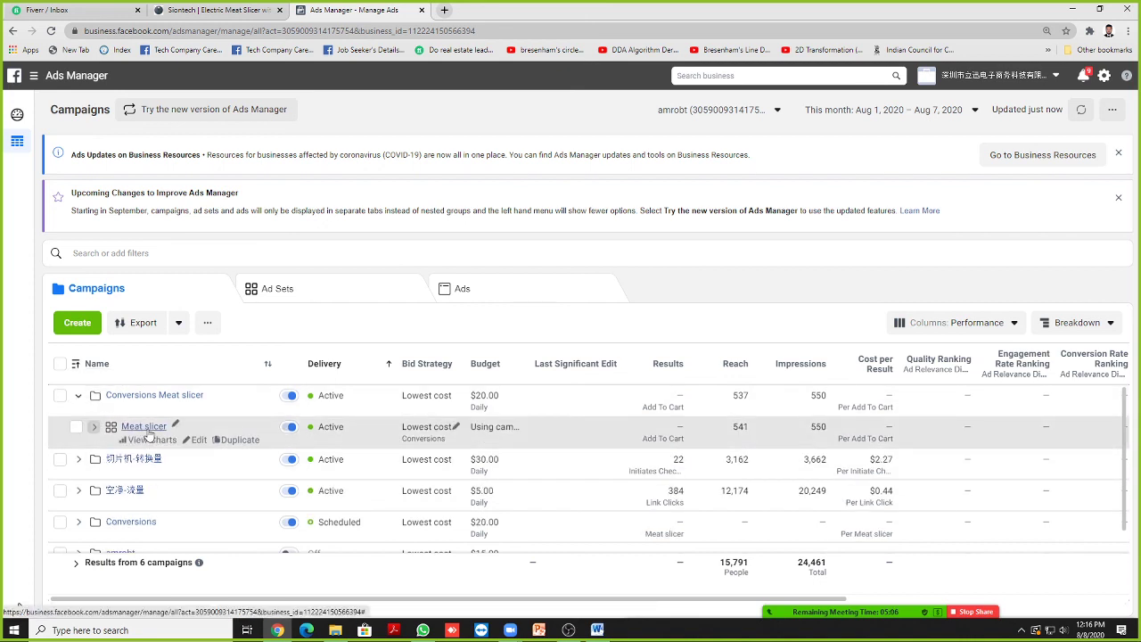
{"action": "left_click", "coordinate": [98, 429]}
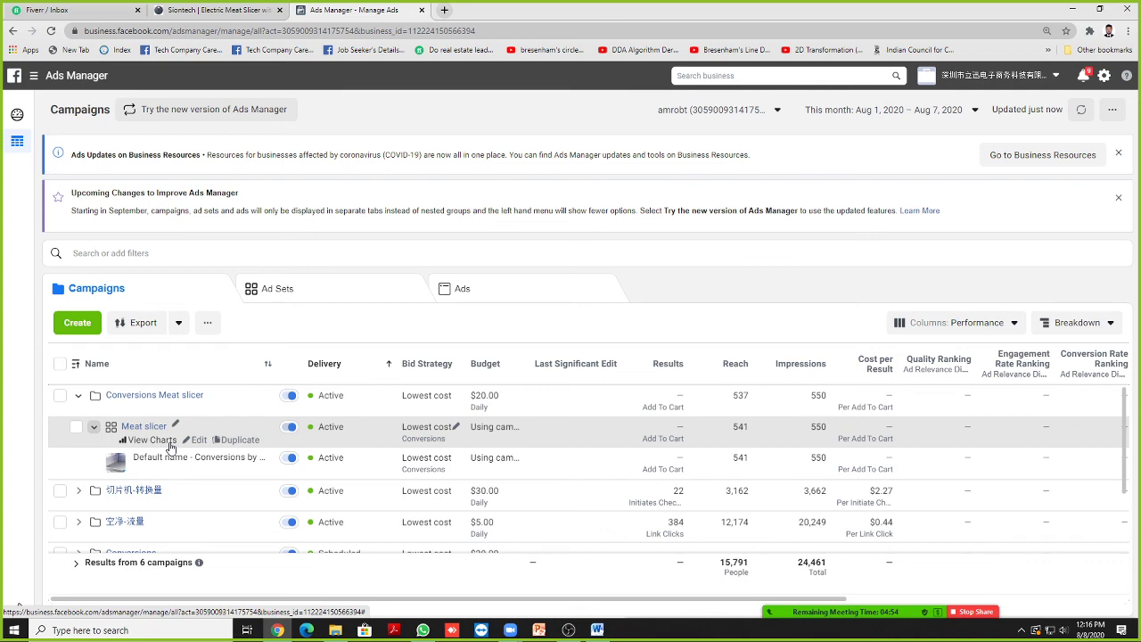
Step: Open Ads Manager in a new tab and walk through a new Lead generation campaign with default settings up to the ad stage
{"action": "left_click", "coordinate": [444, 10]}
{"action": "type", "text": "fa"}
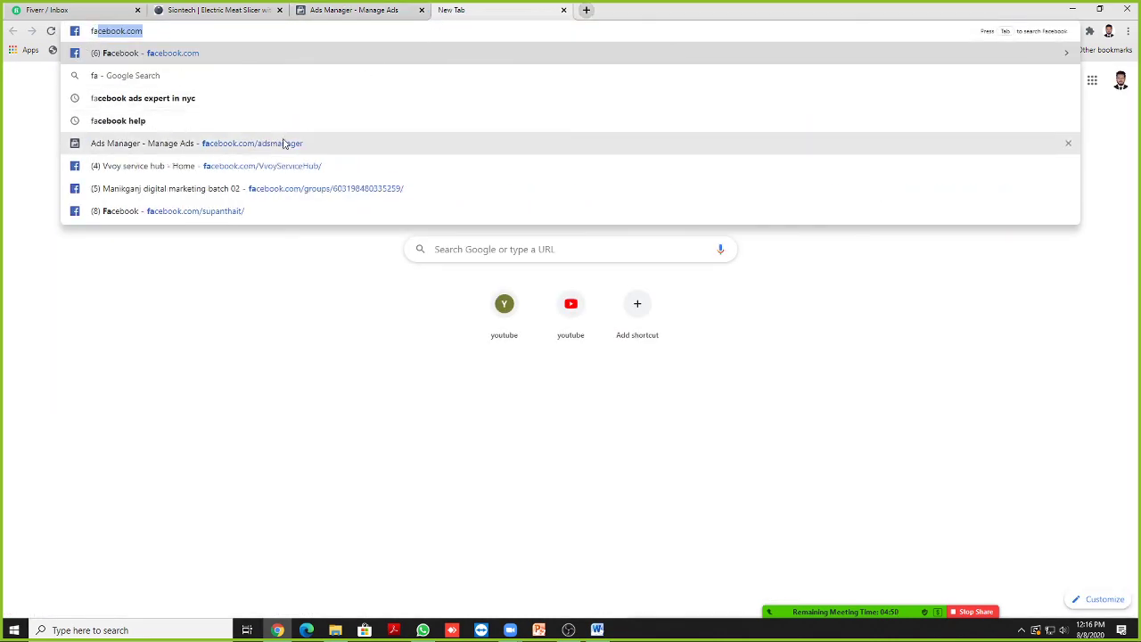
{"action": "left_click", "coordinate": [277, 145]}
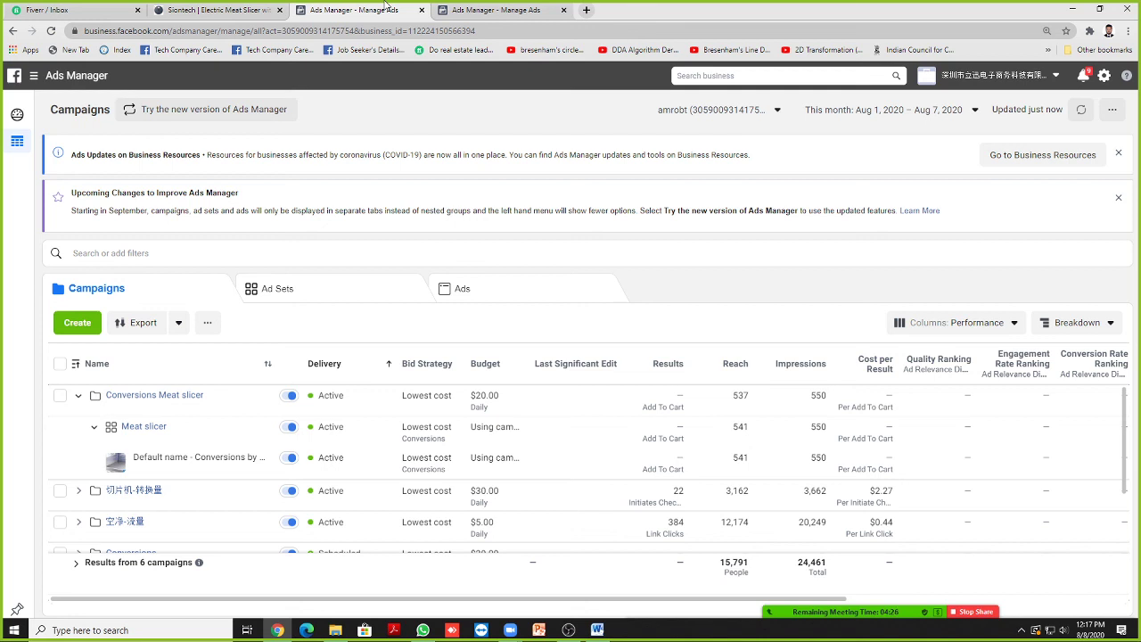
{"action": "left_click", "coordinate": [486, 10]}
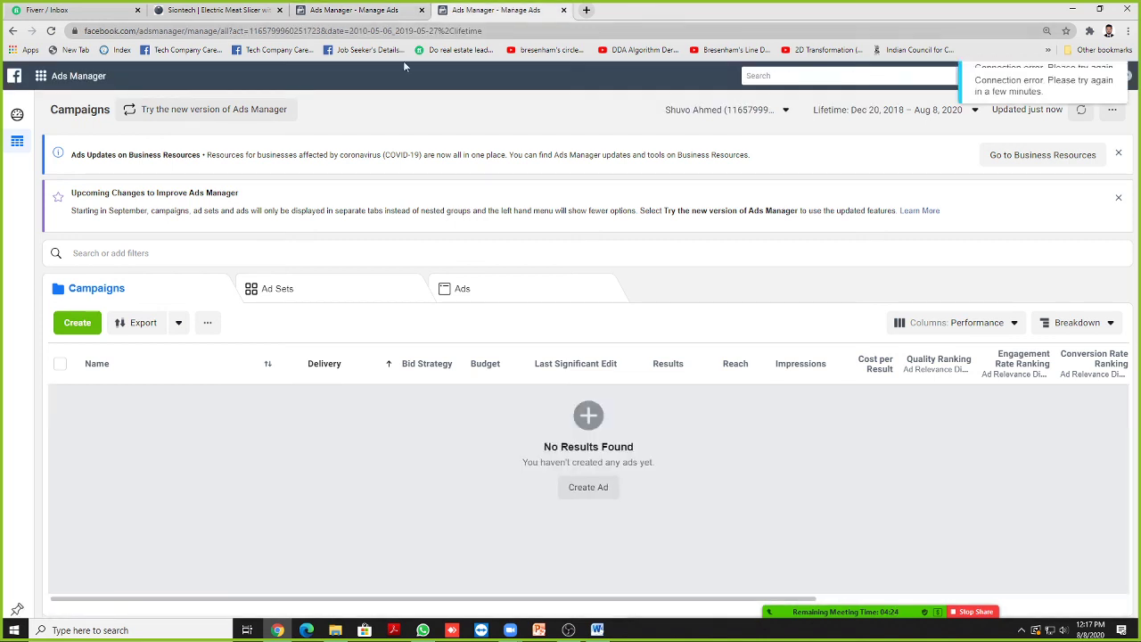
{"action": "left_click", "coordinate": [73, 329]}
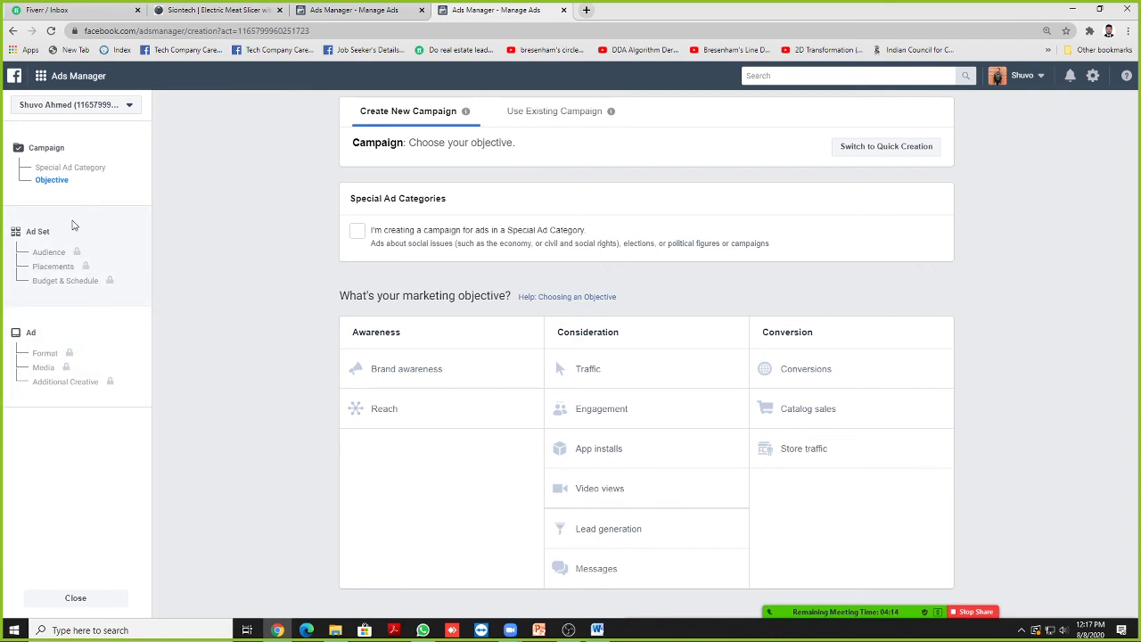
{"action": "left_click", "coordinate": [591, 528]}
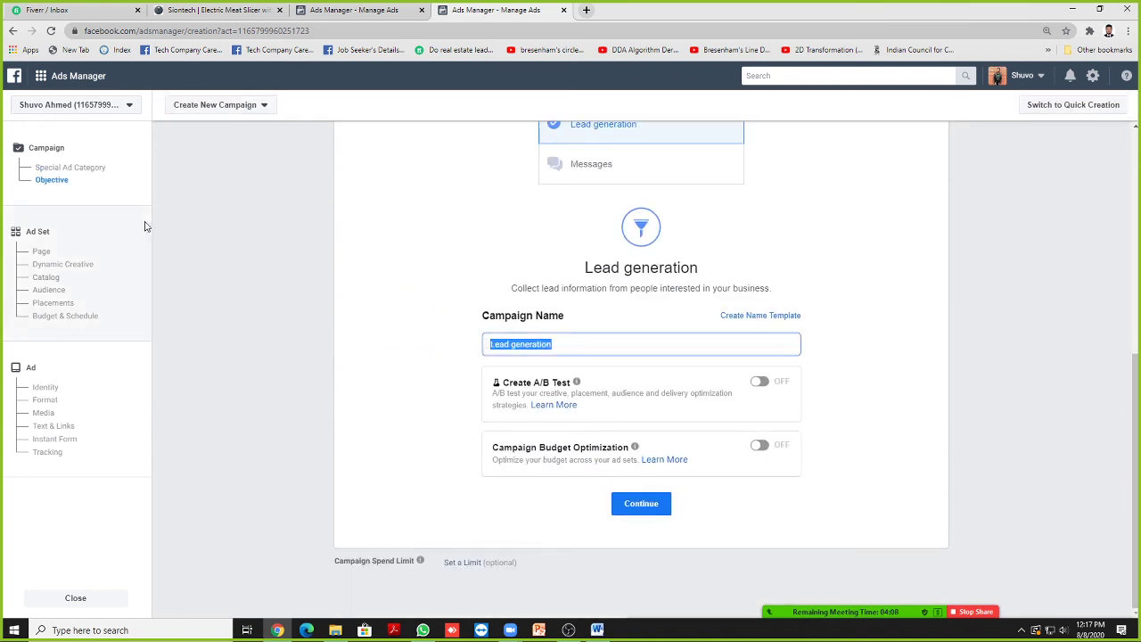
{"action": "left_click", "coordinate": [633, 504]}
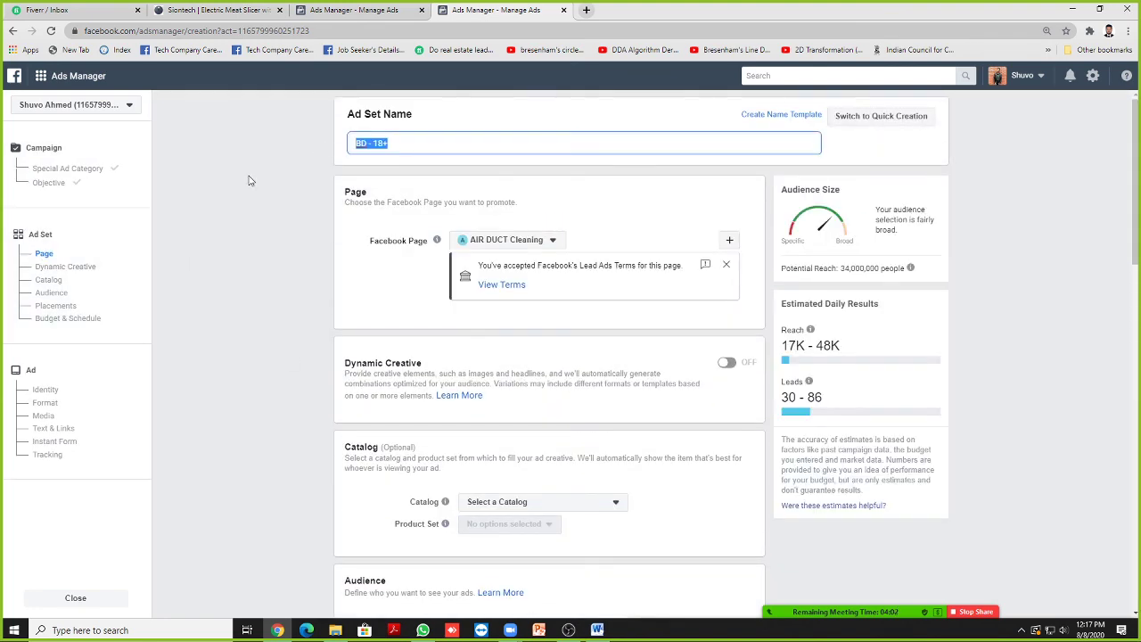
{"action": "scroll", "coordinate": [414, 502], "scroll_direction": "down", "scroll_amount": 10}
{"action": "scroll", "coordinate": [415, 502], "scroll_direction": "down", "scroll_amount": 3}
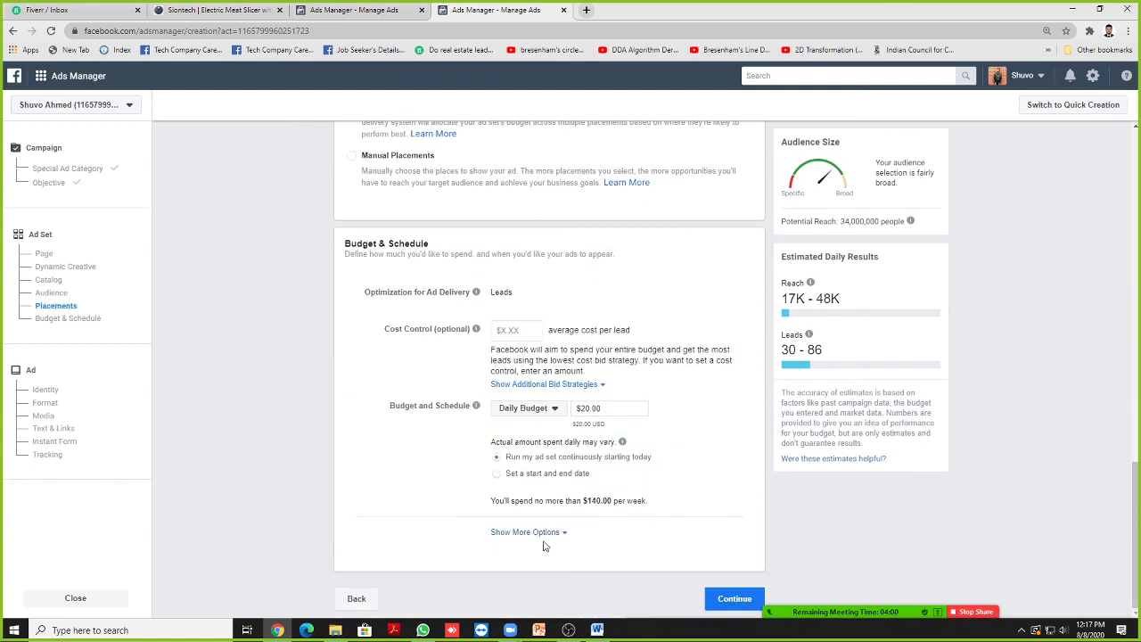
{"action": "left_click", "coordinate": [734, 599]}
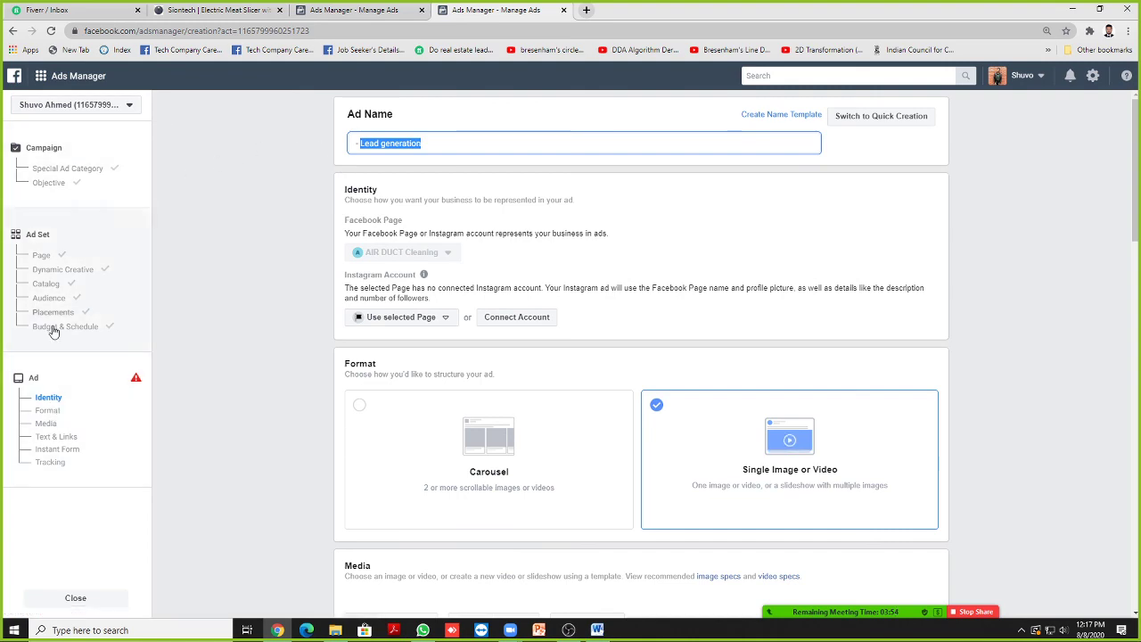
Step: Close both Ads Manager tabs, discarding the unfinished lead generation campaign
{"action": "key", "text": "ctrl+Page_Up"}
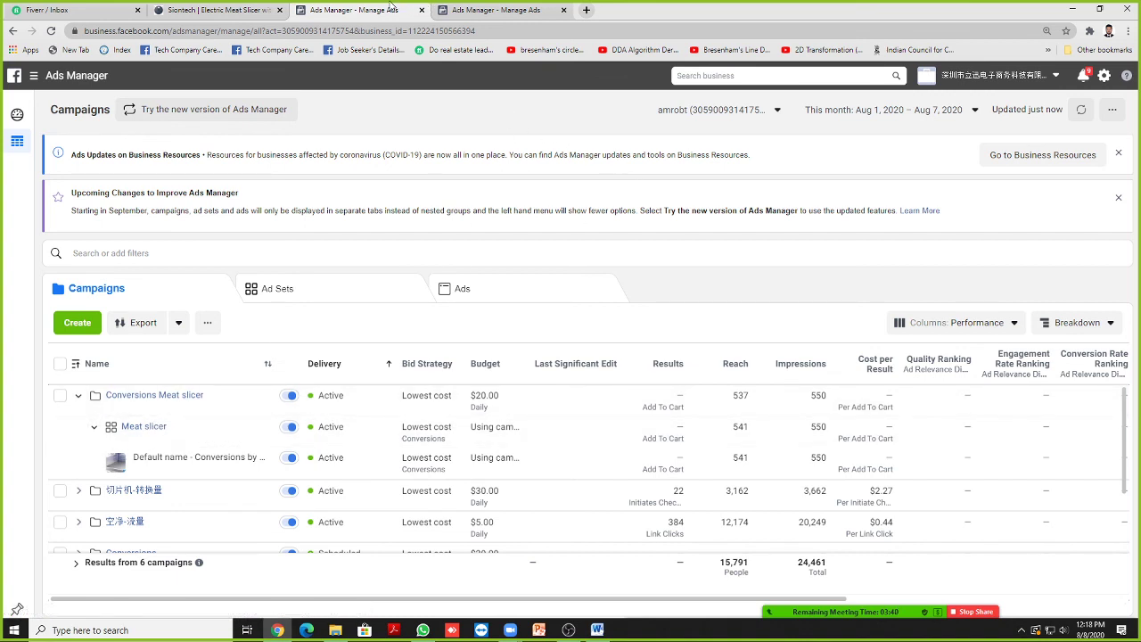
{"action": "left_click", "coordinate": [247, 10]}
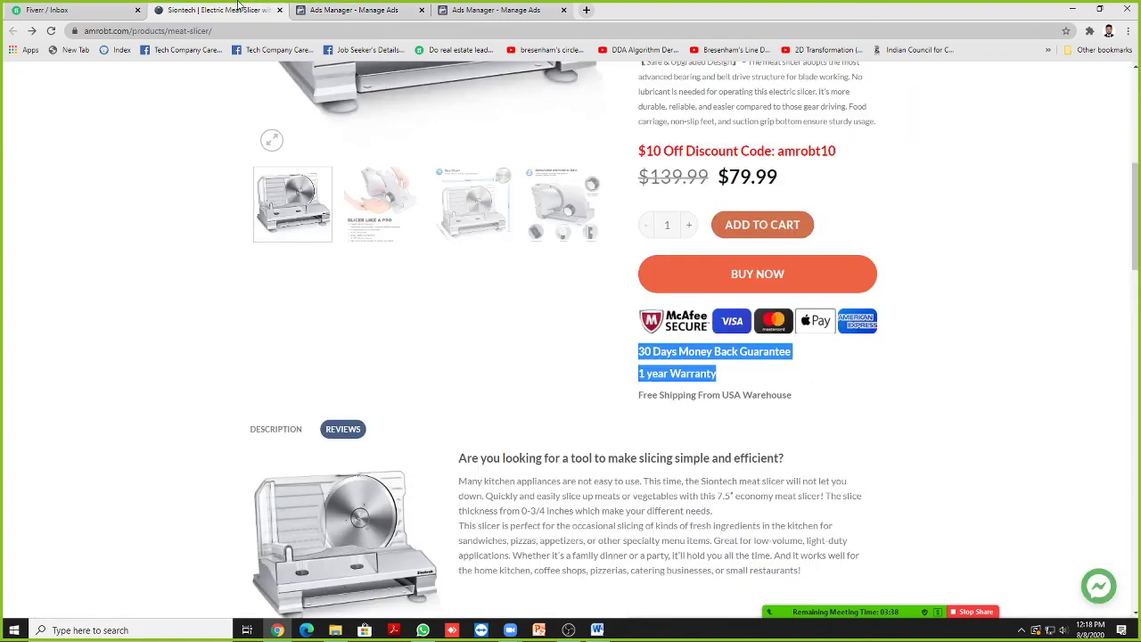
{"action": "left_click", "coordinate": [373, 9]}
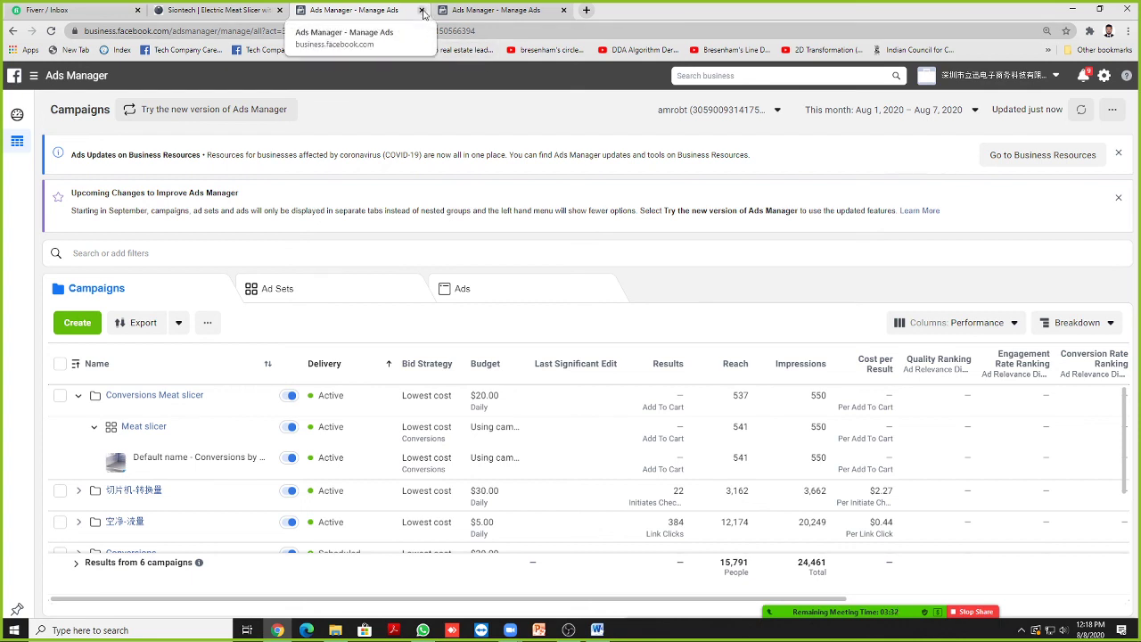
{"action": "left_click", "coordinate": [422, 11]}
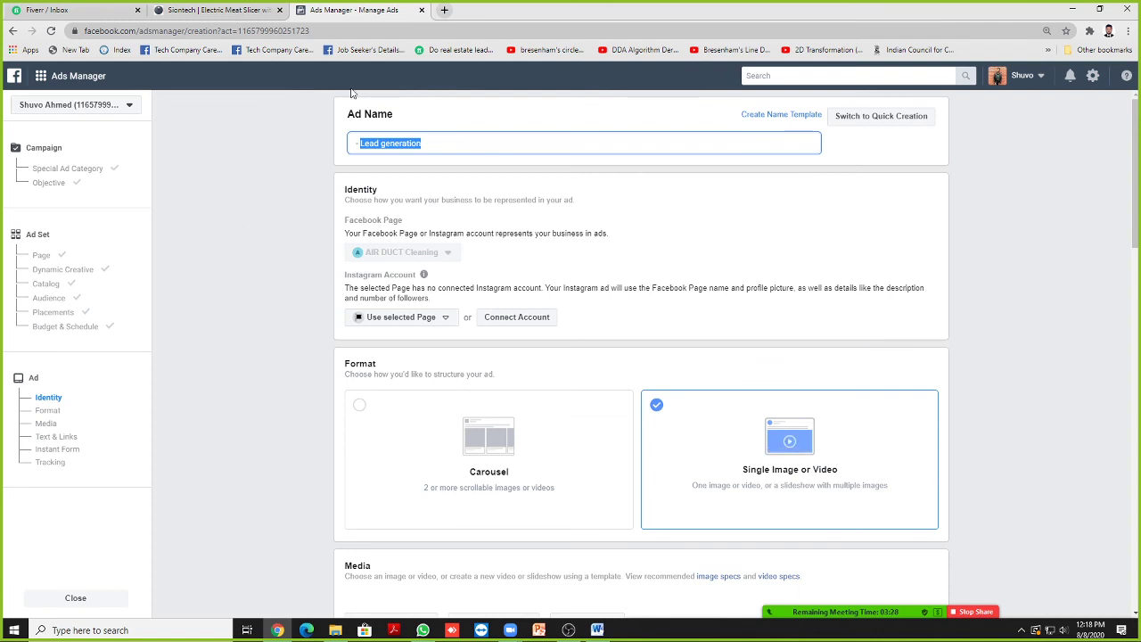
{"action": "left_click", "coordinate": [422, 11]}
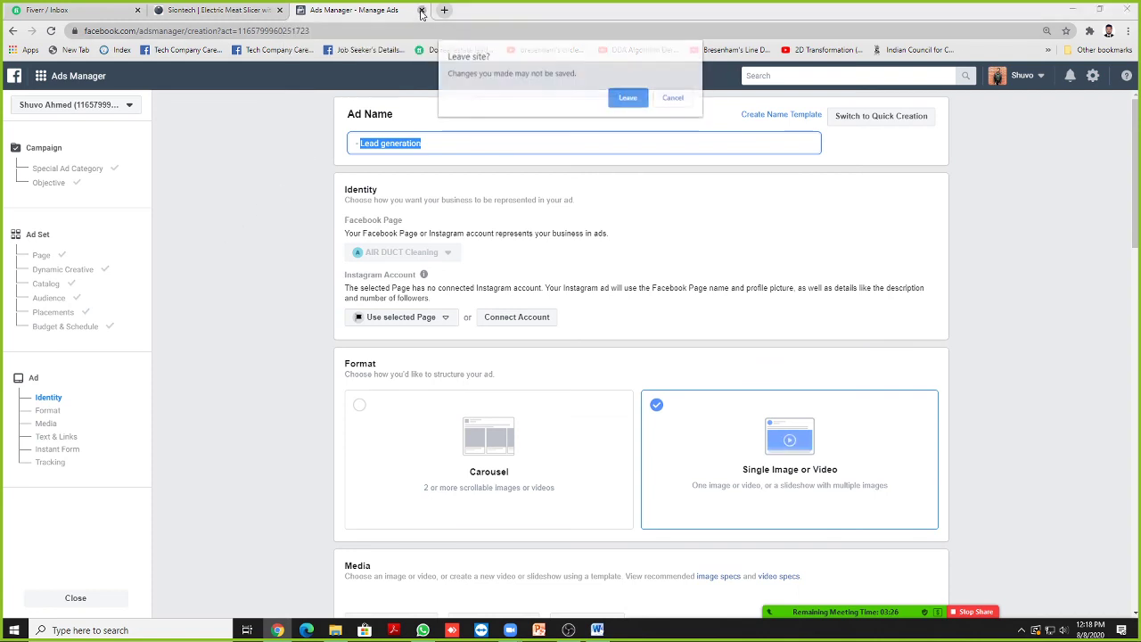
{"action": "left_click", "coordinate": [638, 101]}
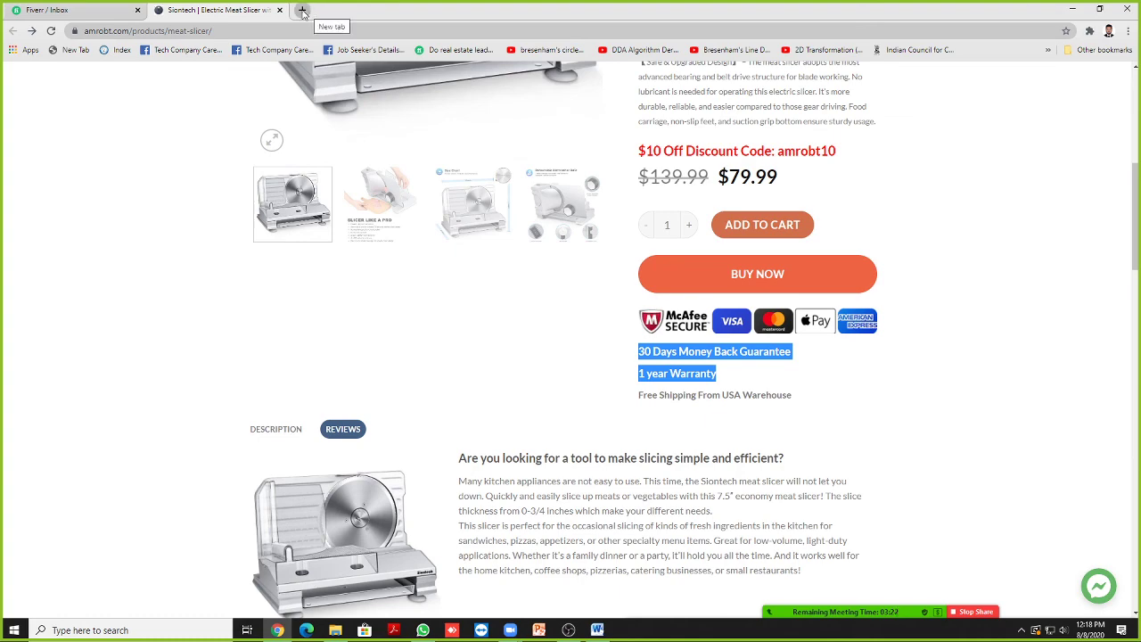
Step: Open a blank browser tab, close the meat slicer product page, and go to the seller's own profile on Fiverr
{"action": "left_click", "coordinate": [302, 10]}
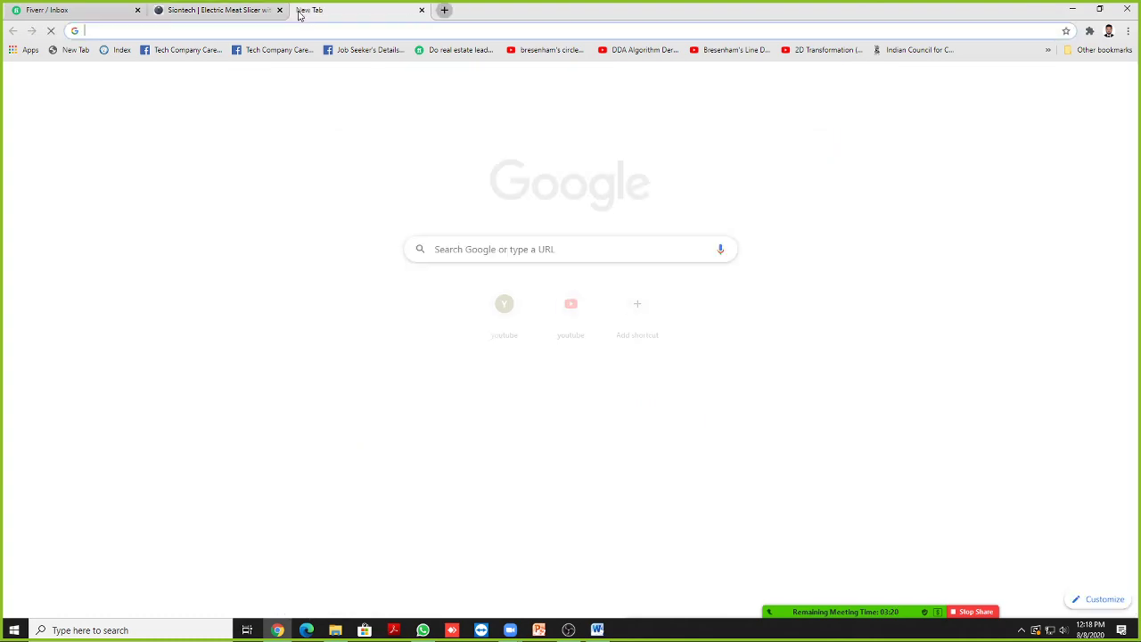
{"action": "left_click", "coordinate": [239, 13]}
{"action": "left_click", "coordinate": [307, 11]}
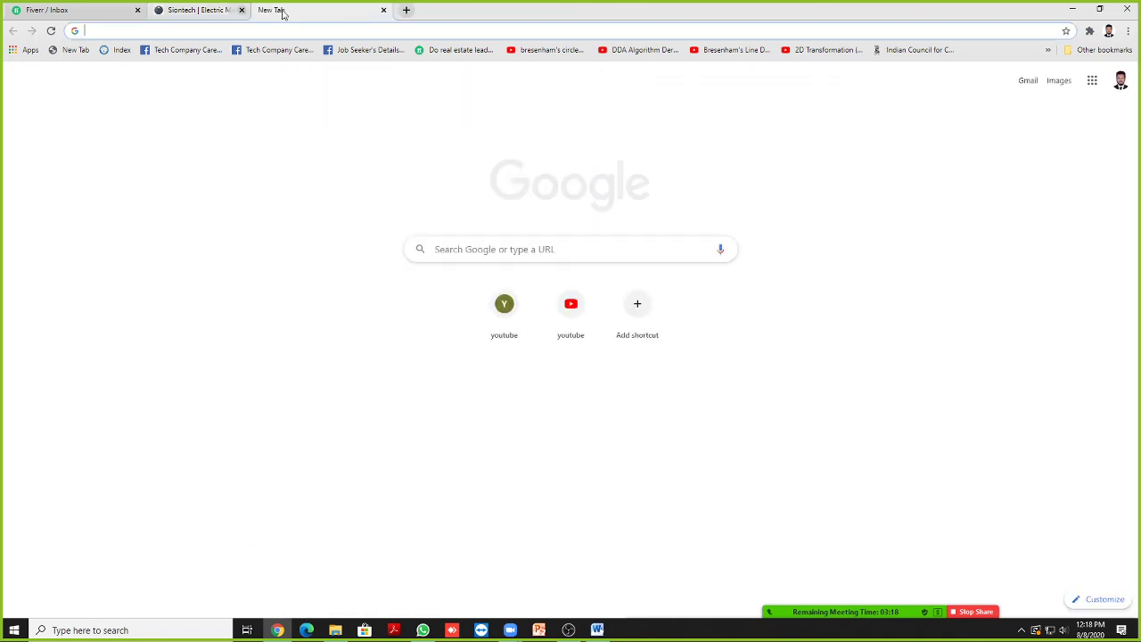
{"action": "left_click", "coordinate": [279, 10]}
{"action": "left_click", "coordinate": [90, 7]}
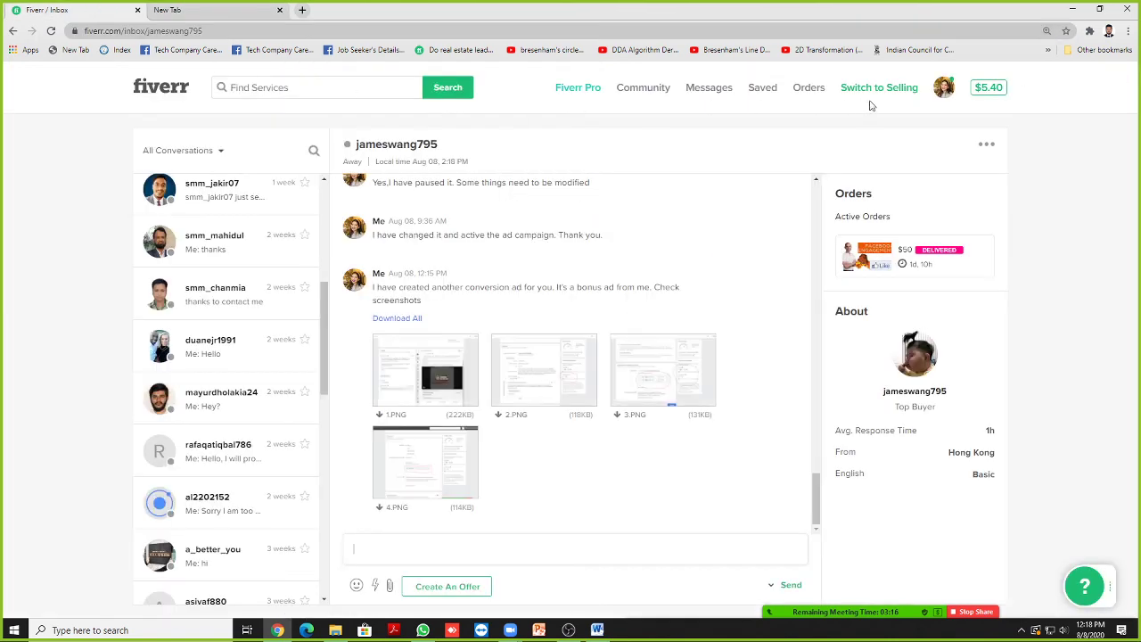
{"action": "left_click", "coordinate": [934, 93]}
{"action": "left_click", "coordinate": [852, 125]}
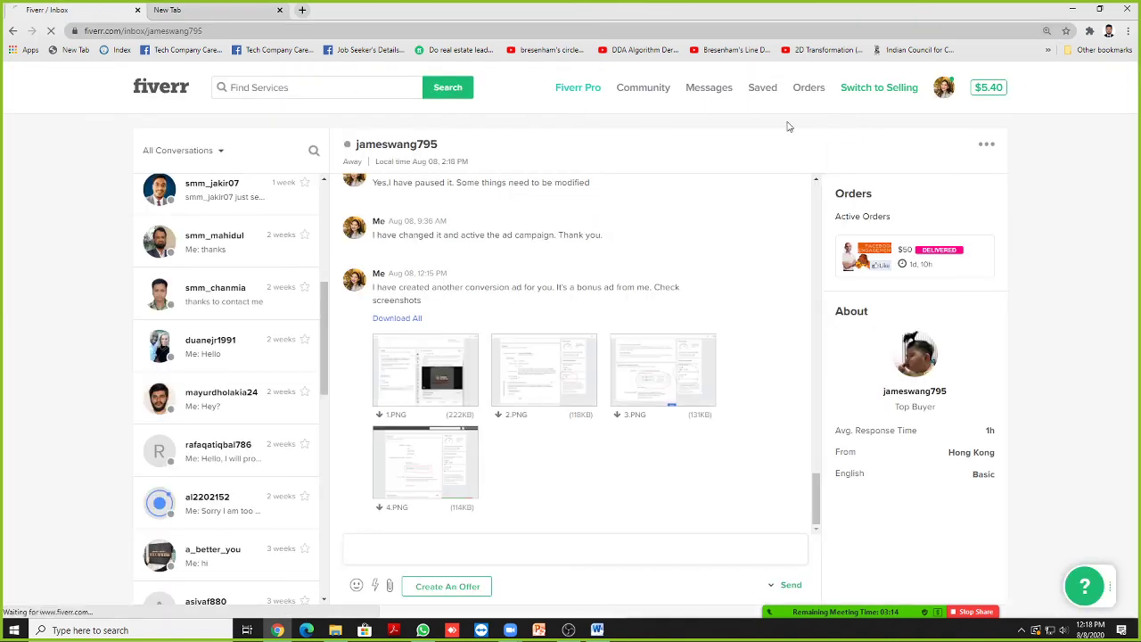
Step: Open Ads Manager in the blank tab and switch to the amrobt ad account
{"action": "left_click", "coordinate": [243, 9]}
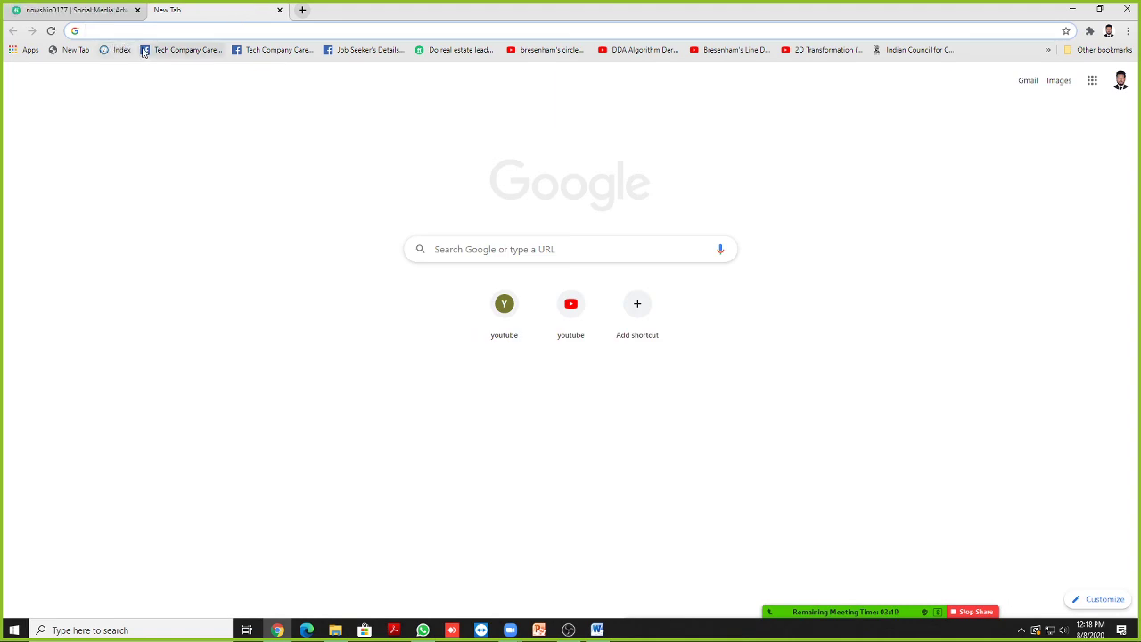
{"action": "type", "text": "fa"}
{"action": "left_click", "coordinate": [205, 145]}
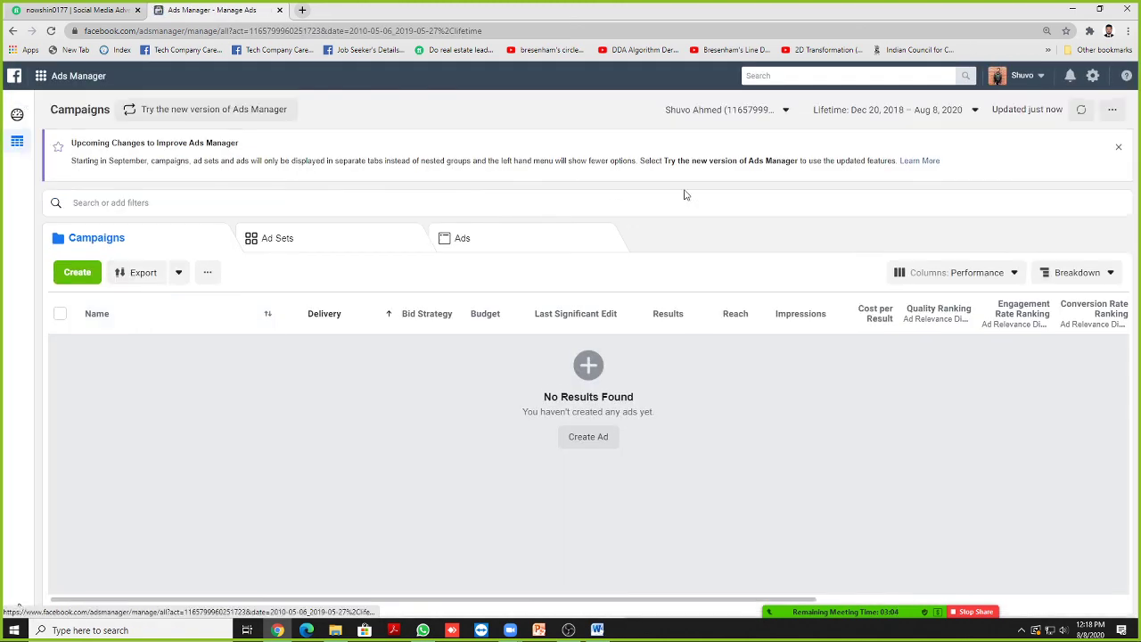
{"action": "left_click", "coordinate": [729, 116]}
{"action": "scroll", "coordinate": [688, 295], "scroll_direction": "down", "scroll_amount": 5}
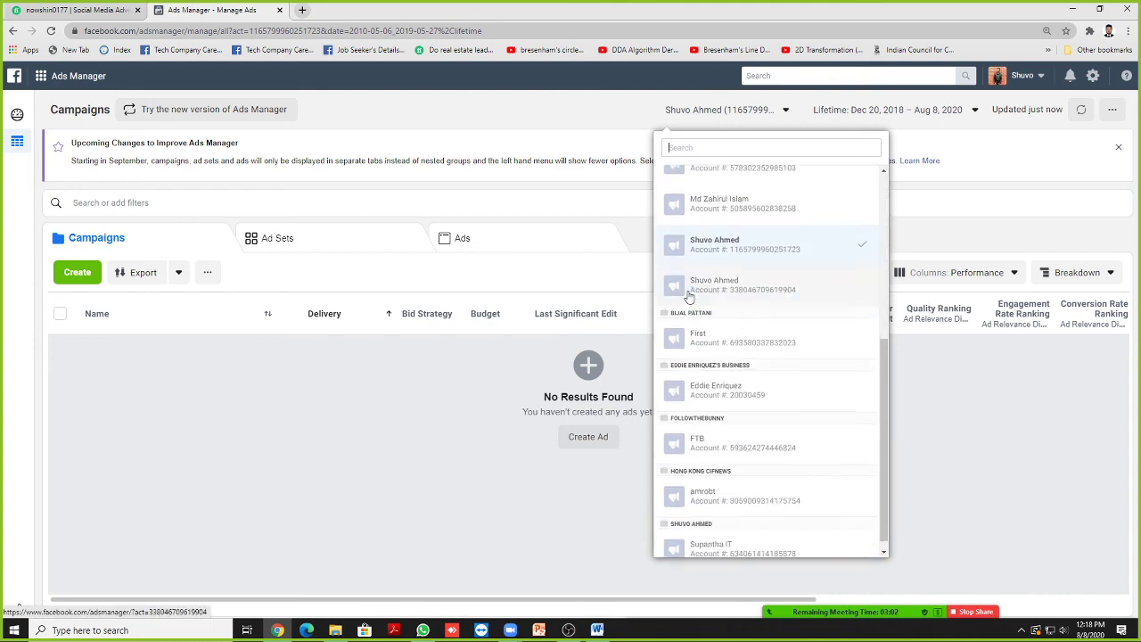
{"action": "left_click", "coordinate": [713, 488]}
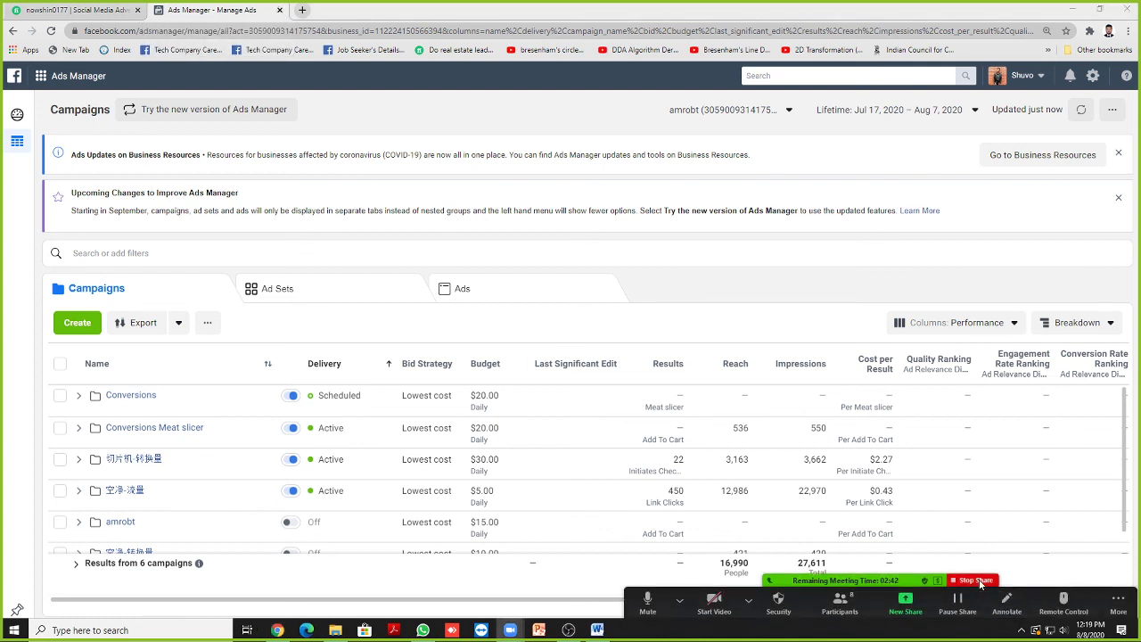
Step: Stop the Zoom screen share and allow multiple participants to share simultaneously
{"action": "left_click", "coordinate": [974, 582]}
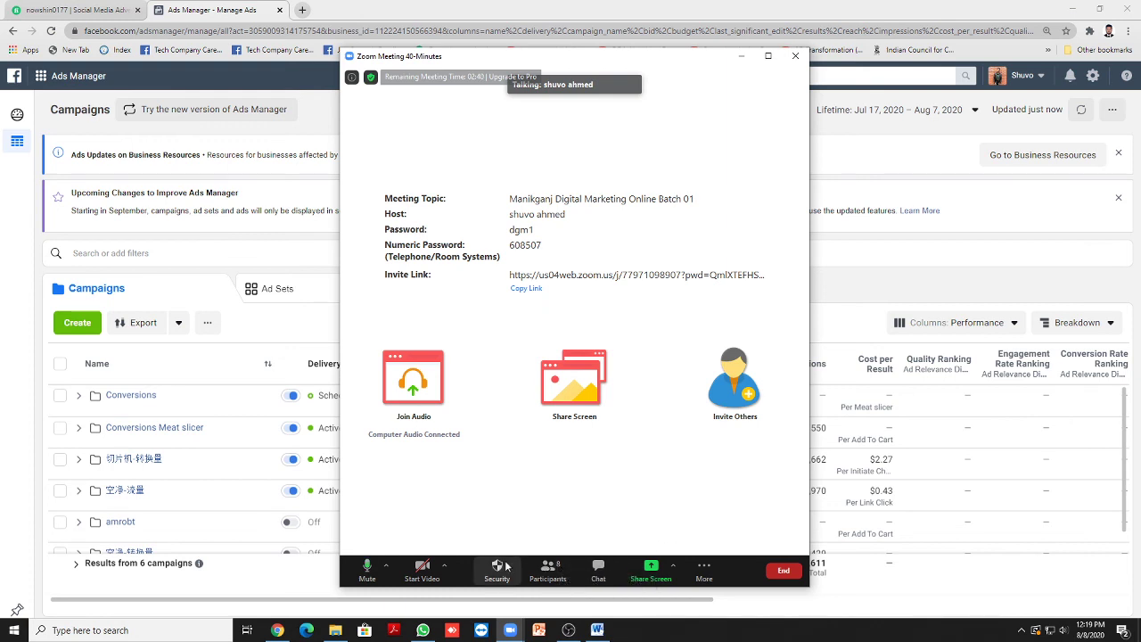
{"action": "left_click", "coordinate": [673, 565]}
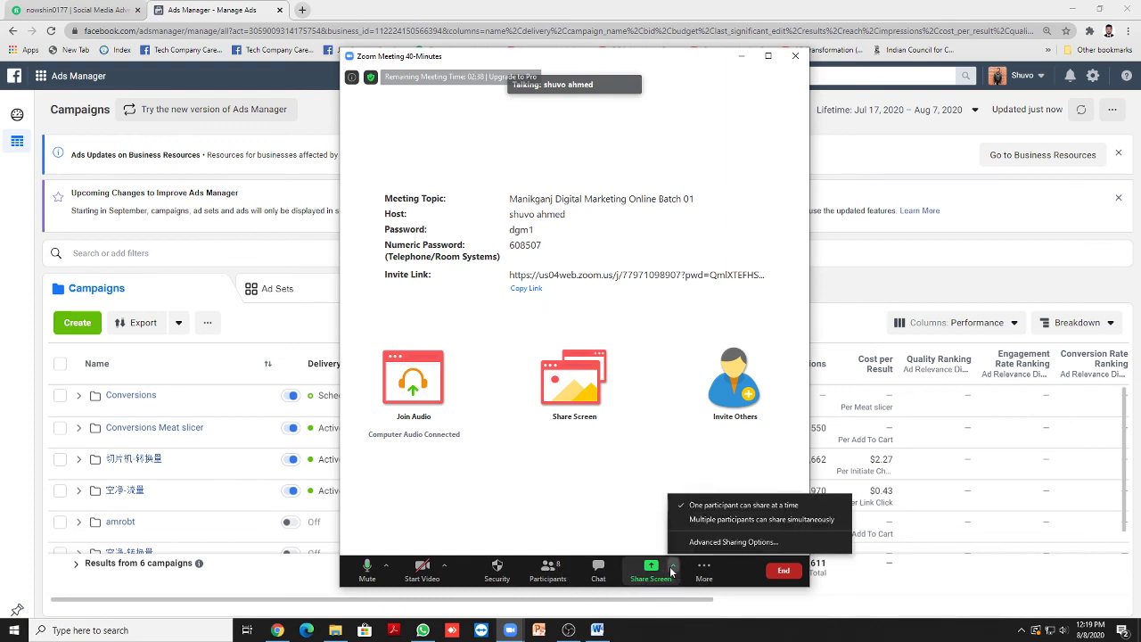
{"action": "left_click", "coordinate": [695, 521]}
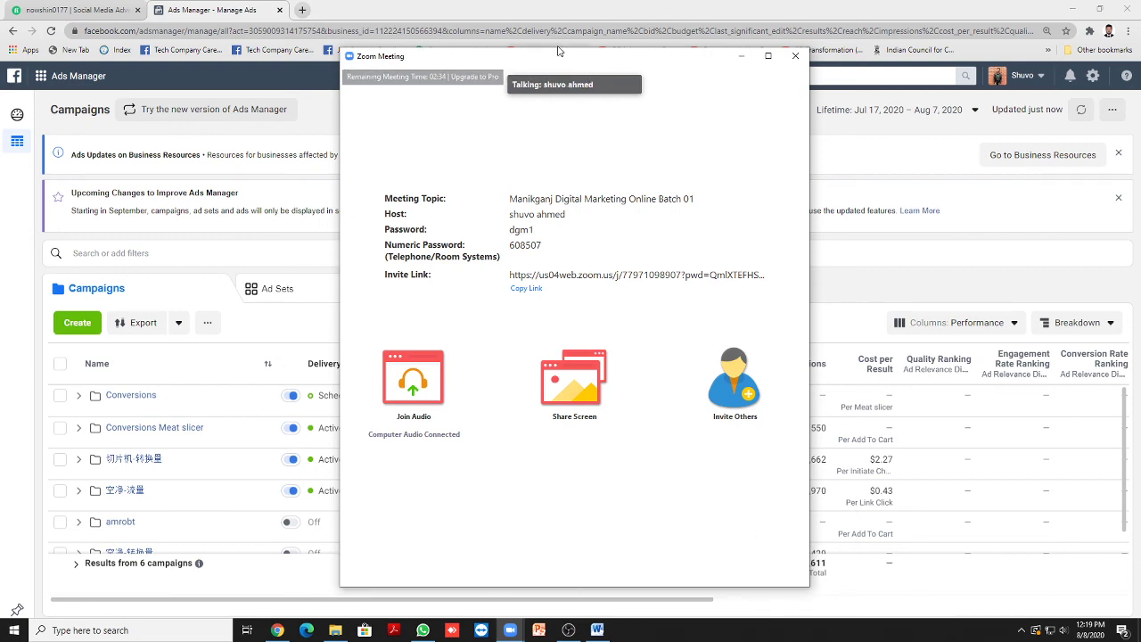
{"action": "left_click_drag", "start_coordinate": [559, 51], "coordinate": [568, 69]}
Step: Reopen the buyer's conversation from the Fiverr inbox to check the sent screenshots, and return to the amrobt campaign list in Ads Manager
{"action": "left_click", "coordinate": [106, 10]}
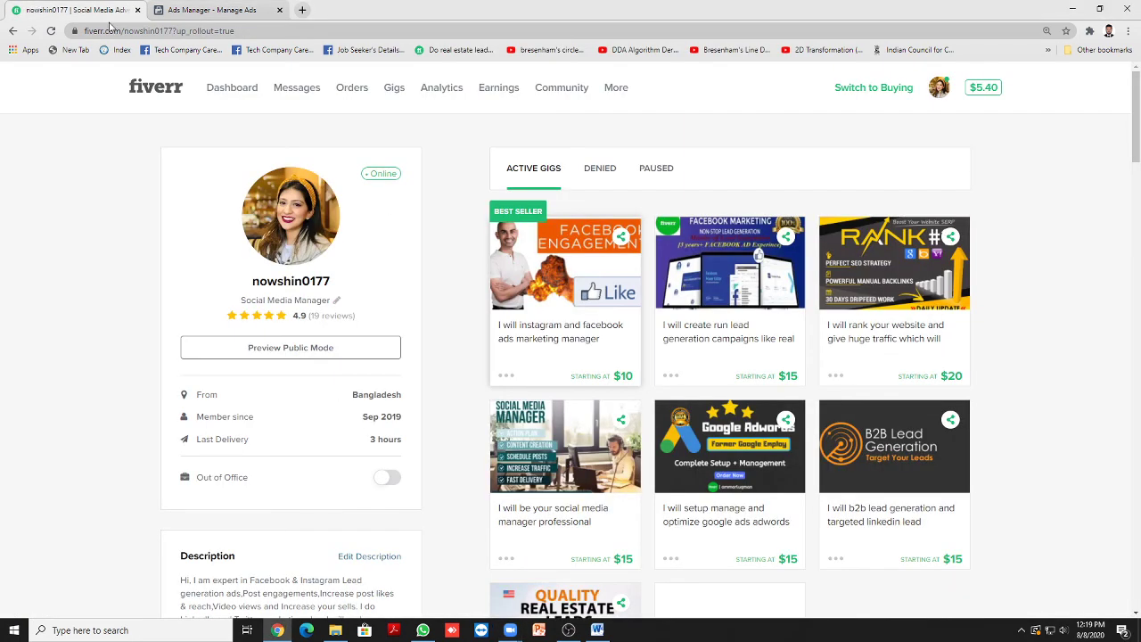
{"action": "mouse_move", "coordinate": [294, 89]}
{"action": "left_click", "coordinate": [342, 126]}
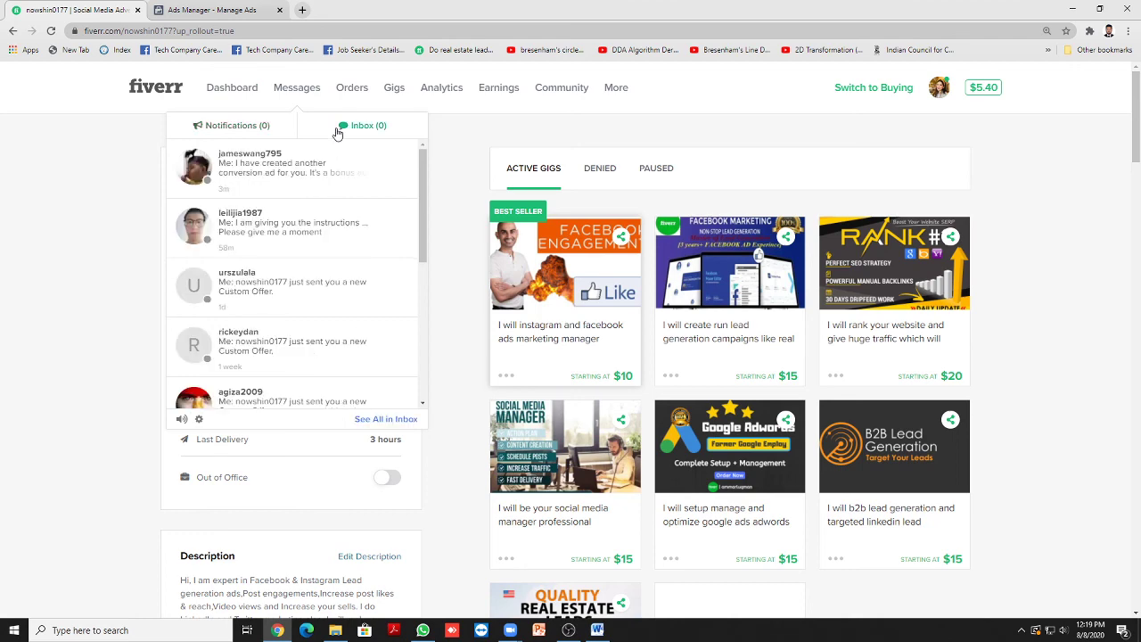
{"action": "left_click", "coordinate": [223, 166]}
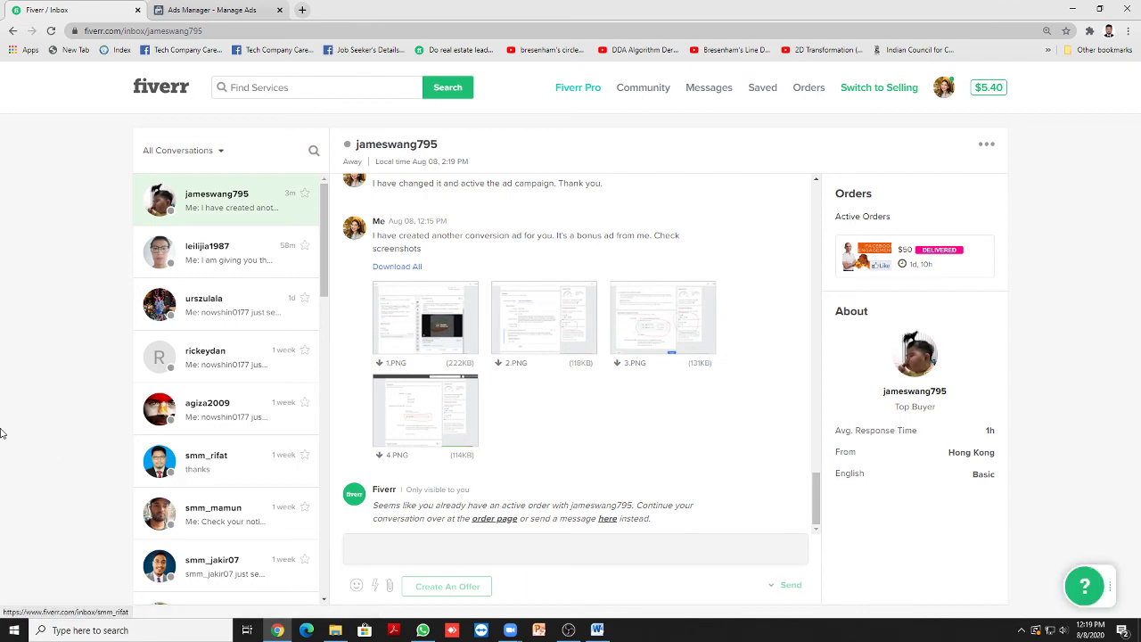
{"action": "left_click", "coordinate": [219, 7]}
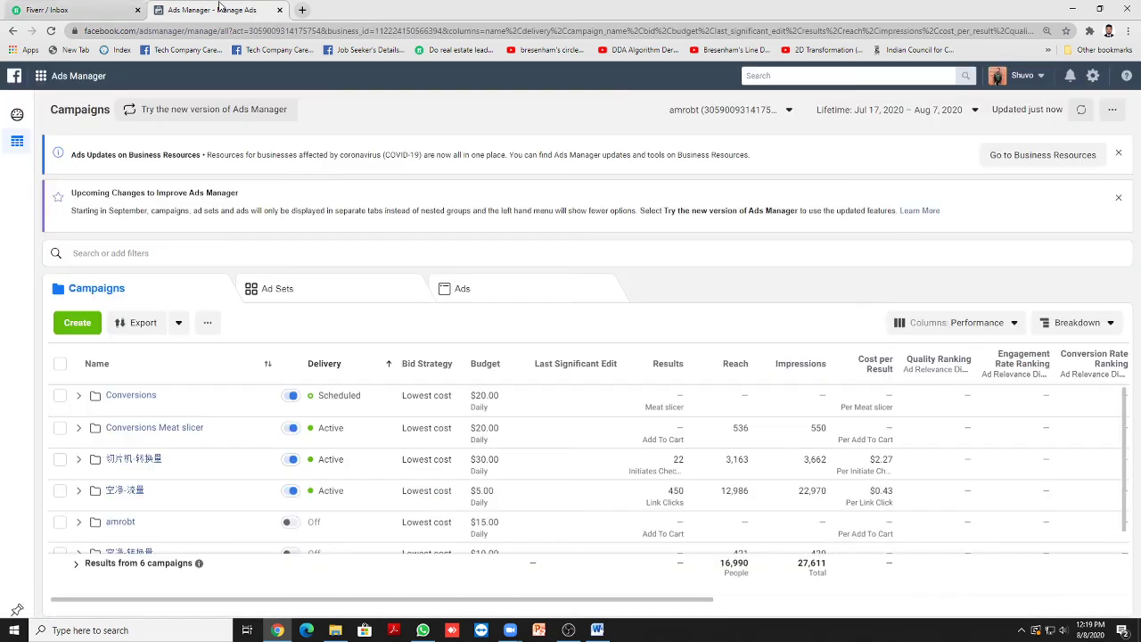
{"action": "mouse_move", "coordinate": [1, 271]}
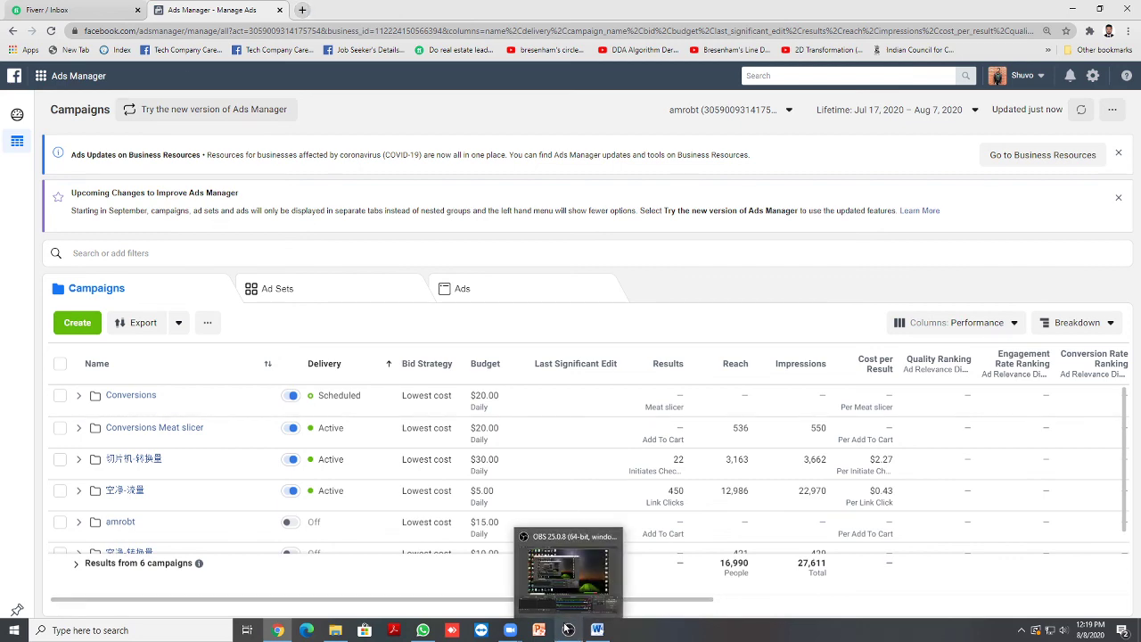
Step: Switch to the Zoom meeting to view the participant's shared screen, and take the meeting out of full screen
{"action": "mouse_move", "coordinate": [513, 634]}
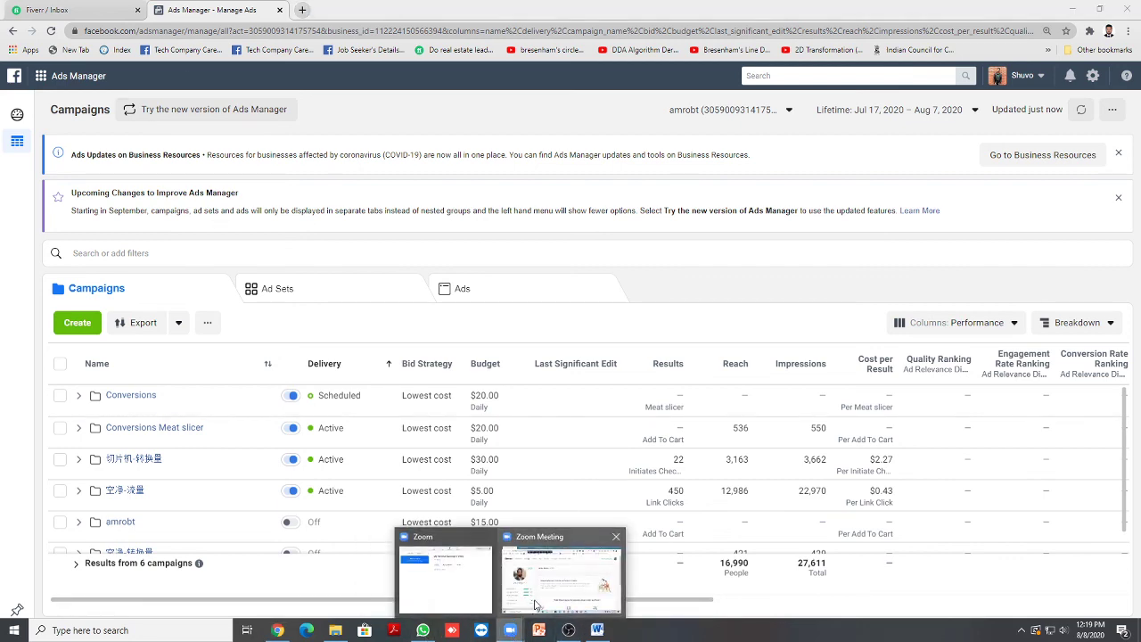
{"action": "left_click", "coordinate": [561, 580]}
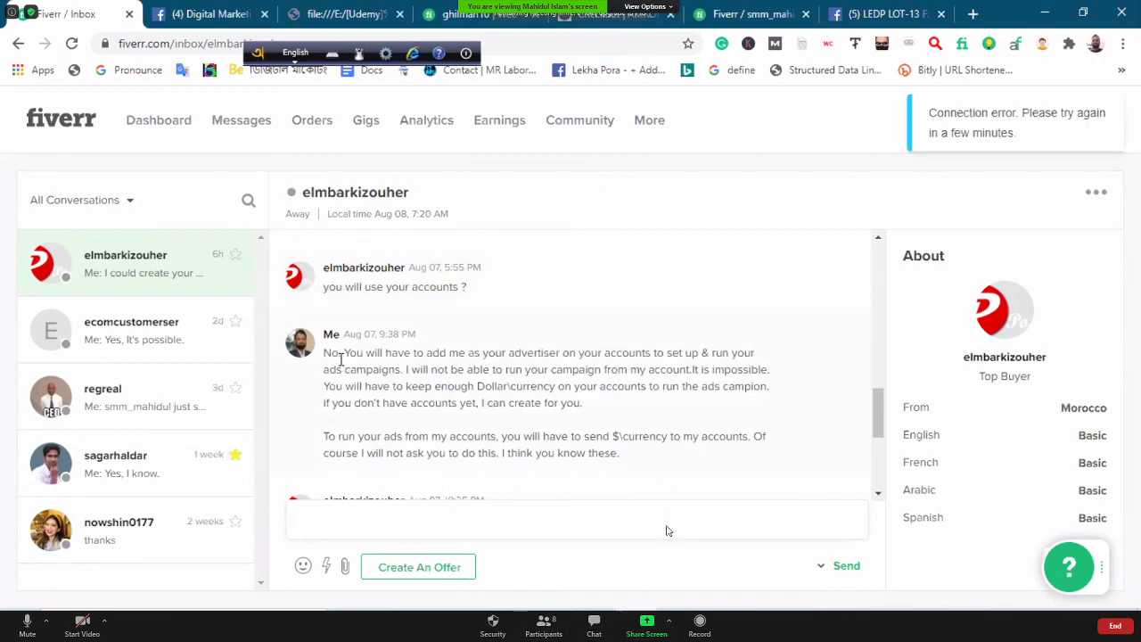
{"action": "left_click", "coordinate": [652, 8]}
{"action": "left_click", "coordinate": [646, 67]}
Step: Check the new unread message in the Fiverr inbox, and minimize the browser
{"action": "left_click", "coordinate": [67, 12]}
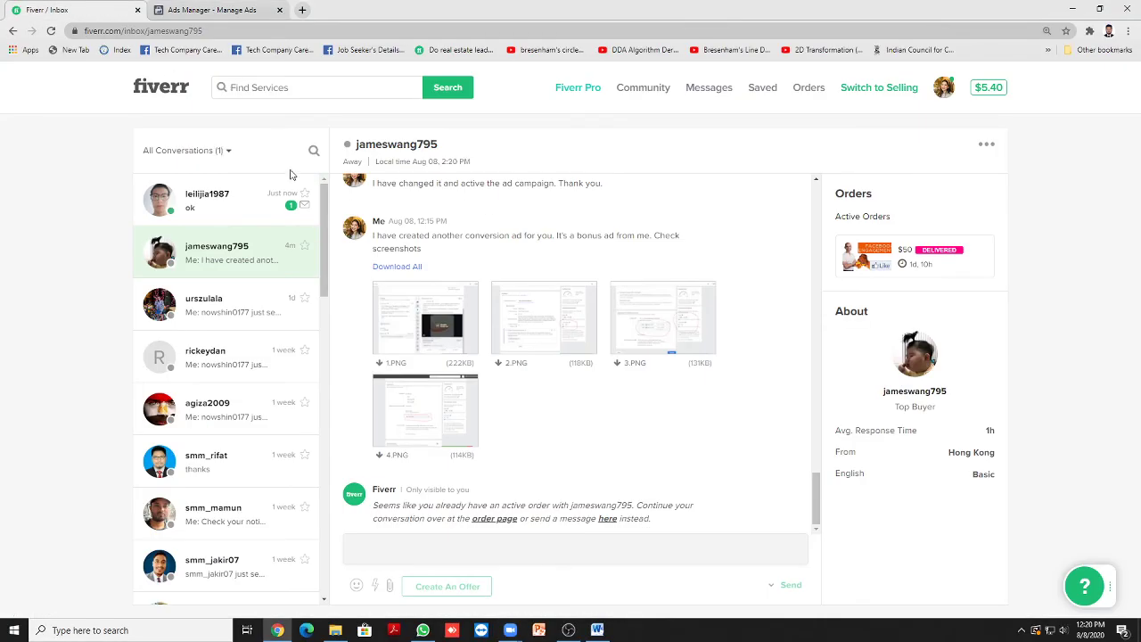
{"action": "left_click", "coordinate": [220, 195]}
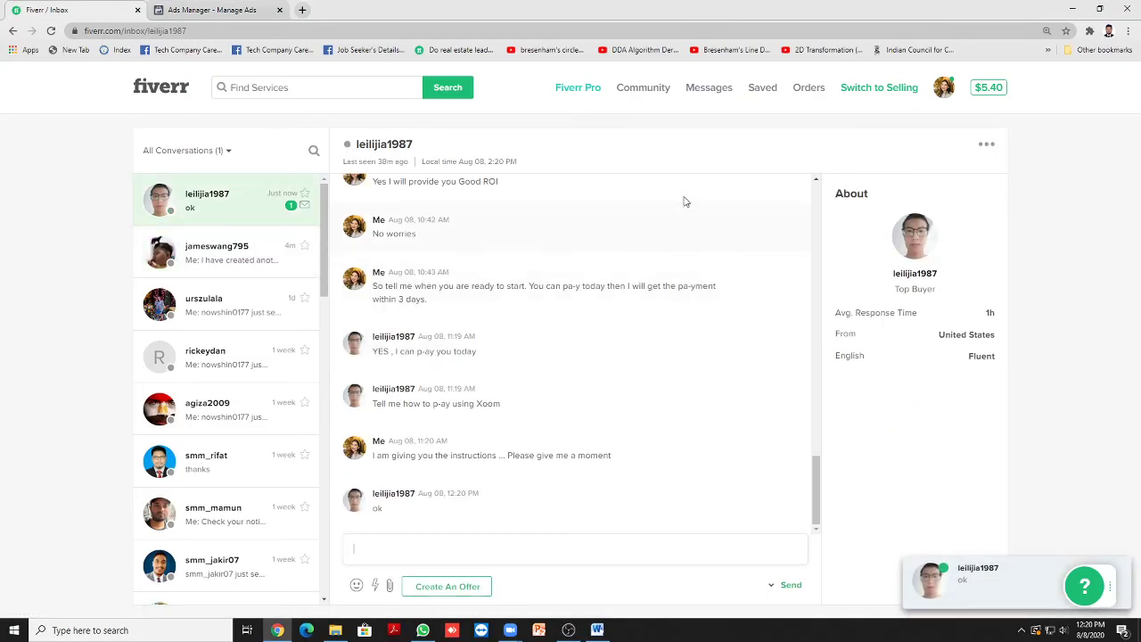
{"action": "left_click", "coordinate": [1072, 10]}
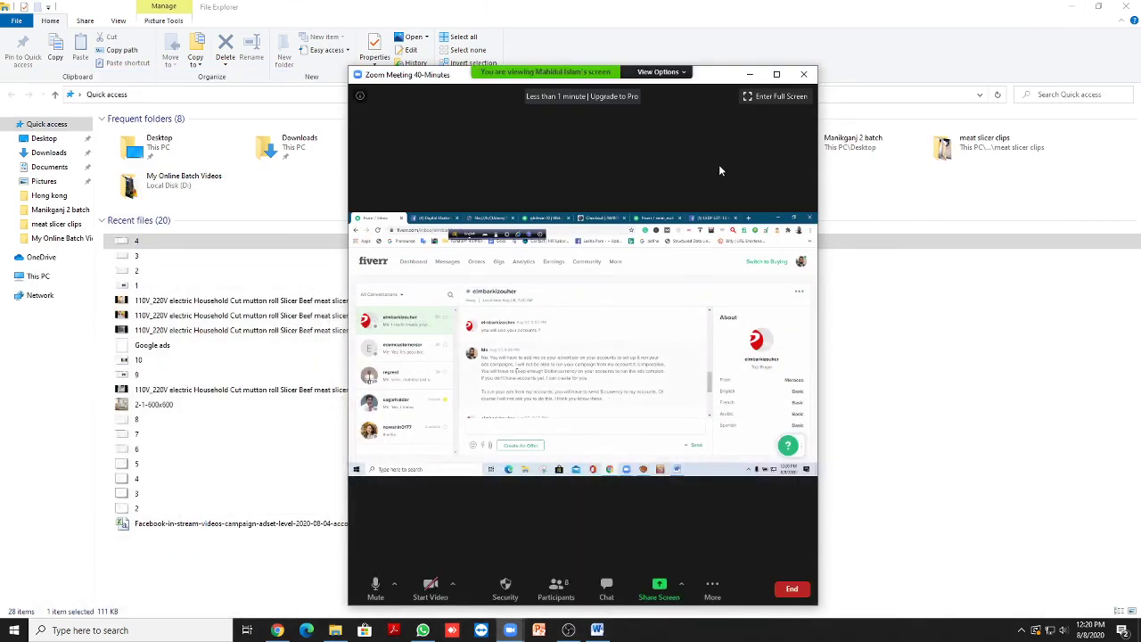
Step: Enlarge the Zoom meeting and read through the newer messages of the buyer conversation on the participant's shared screen
{"action": "double_click", "coordinate": [605, 571]}
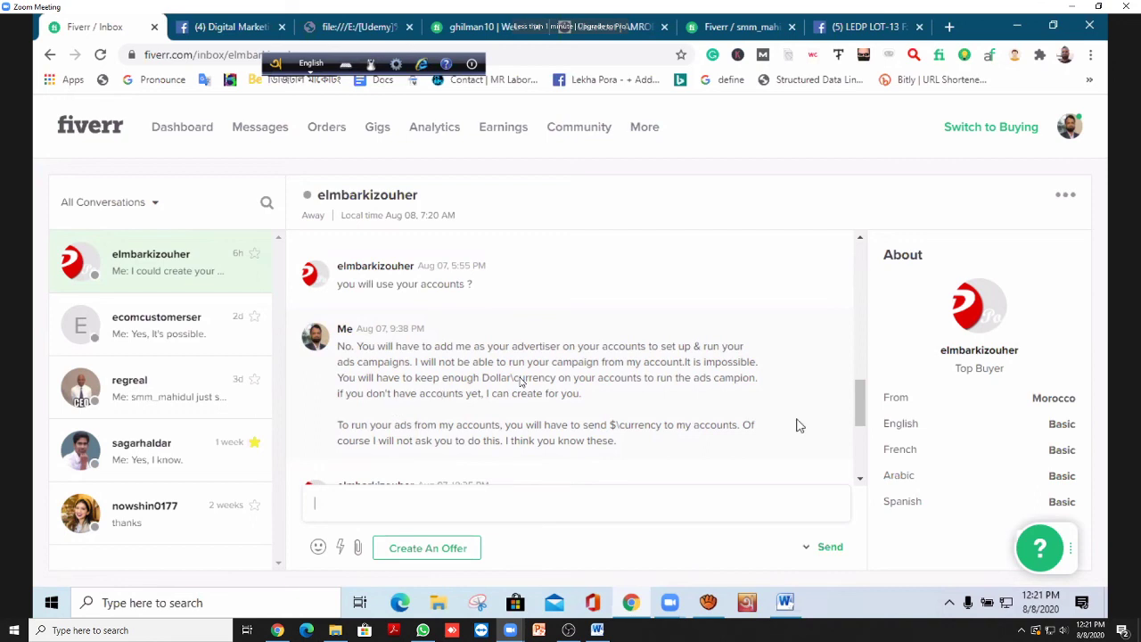
{"action": "left_click_drag", "start_coordinate": [857, 403], "coordinate": [857, 415]}
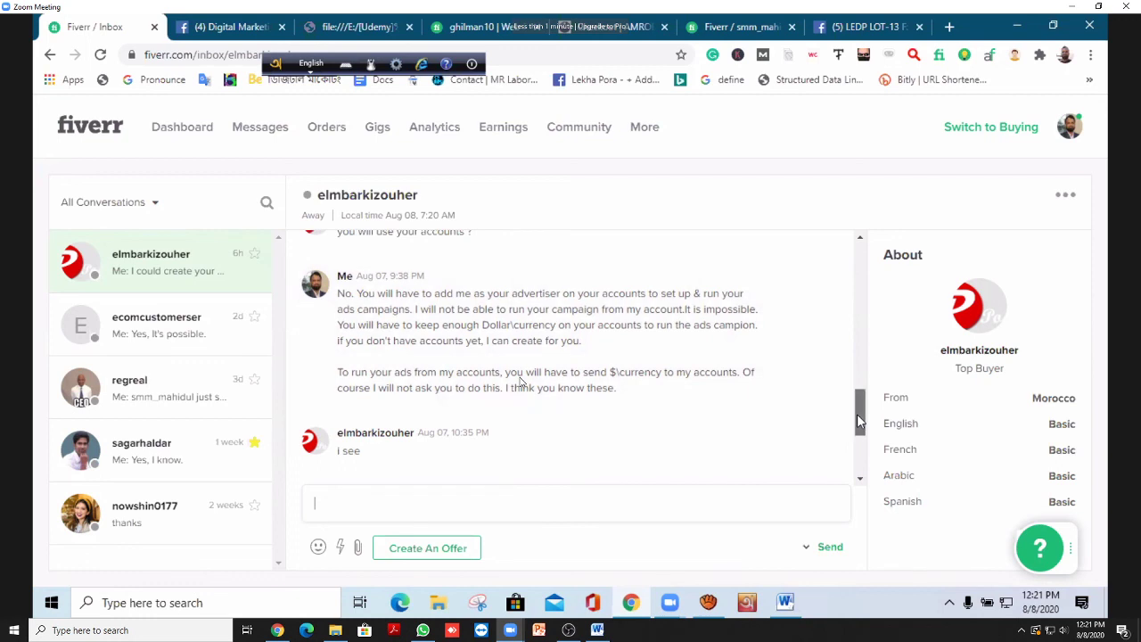
{"action": "scroll", "coordinate": [858, 437], "scroll_direction": "down", "scroll_amount": 1}
{"action": "scroll", "coordinate": [858, 437], "scroll_direction": "down", "scroll_amount": 1}
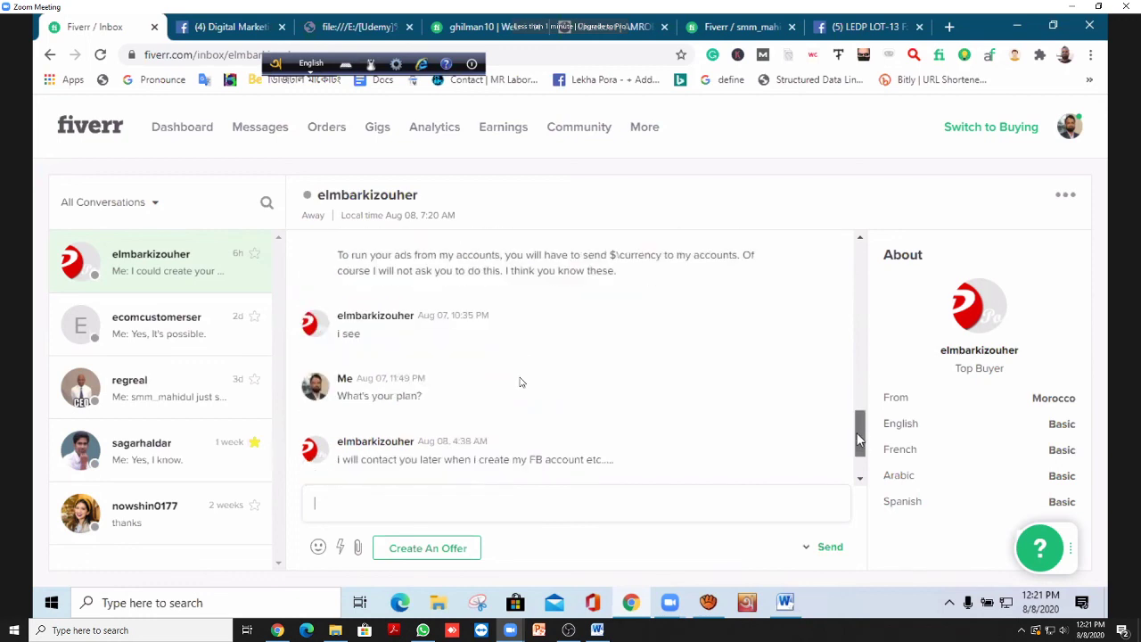